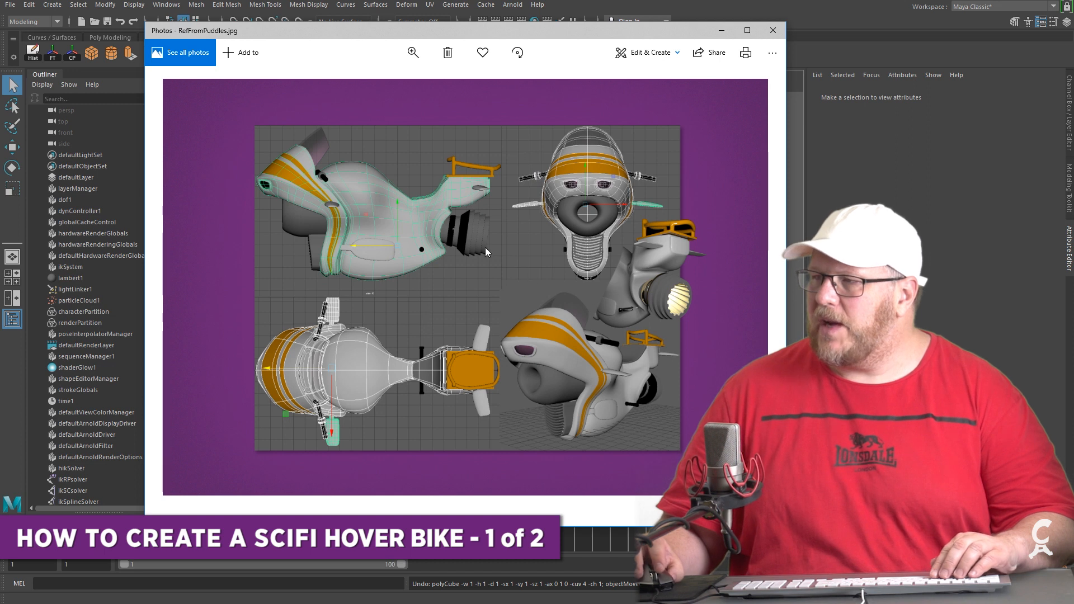
Move the reference picture aside, create a polygon cube at the origin and scale it up uniformly to about 10.2
left_click_drag(545, 35, 1073, 361)
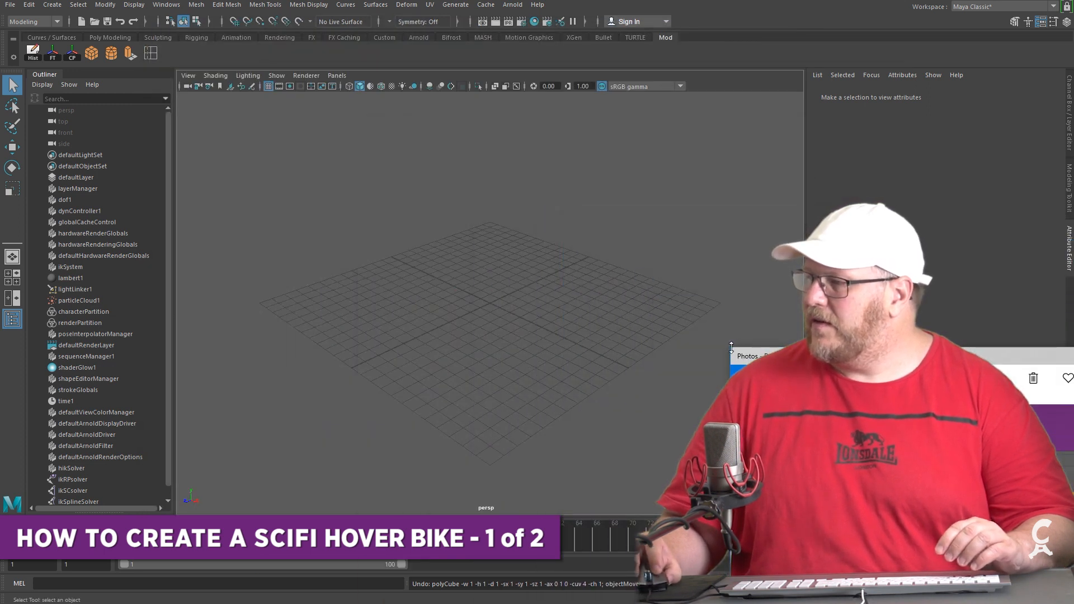
left_click(512, 356)
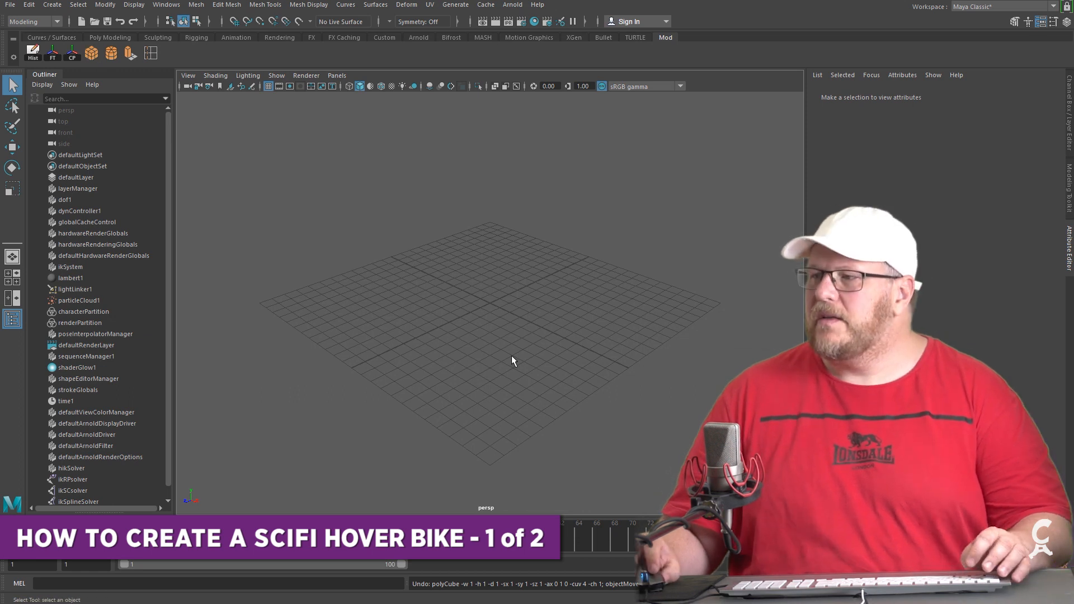
right_click_drag(512, 356, 456, 346, "shift")
left_click_drag(436, 362, 501, 356, "alt")
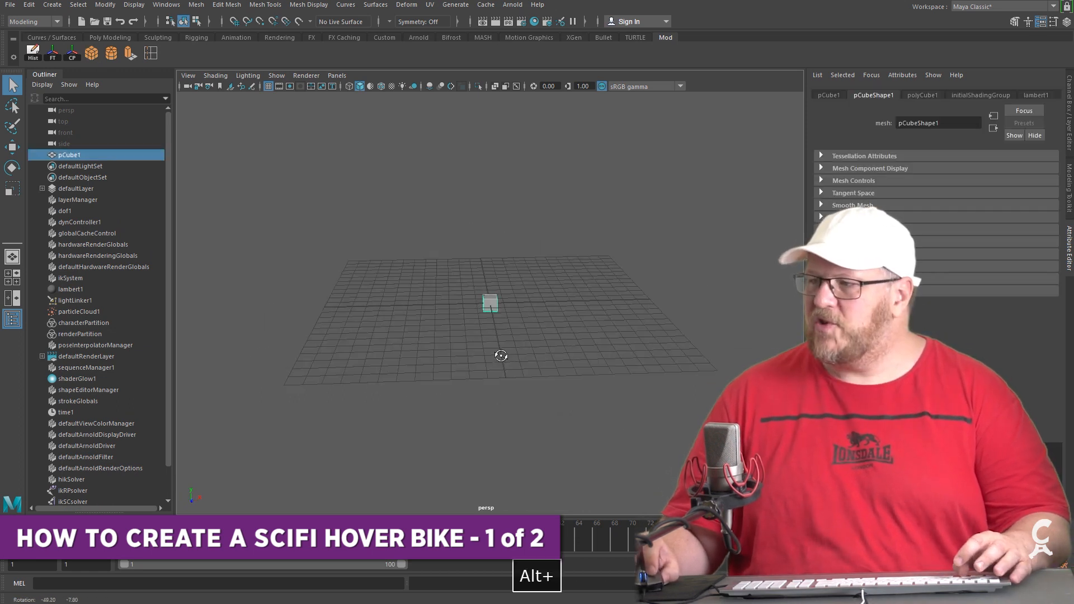
key("r")
left_click_drag(491, 303, 602, 312)
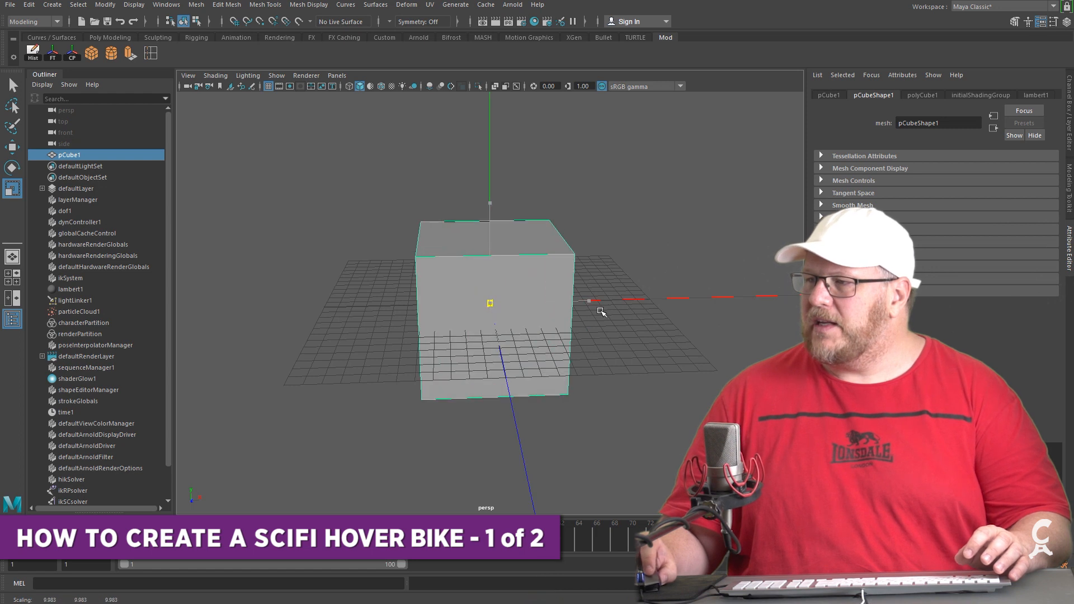
left_click_drag(520, 331, 514, 313, "alt")
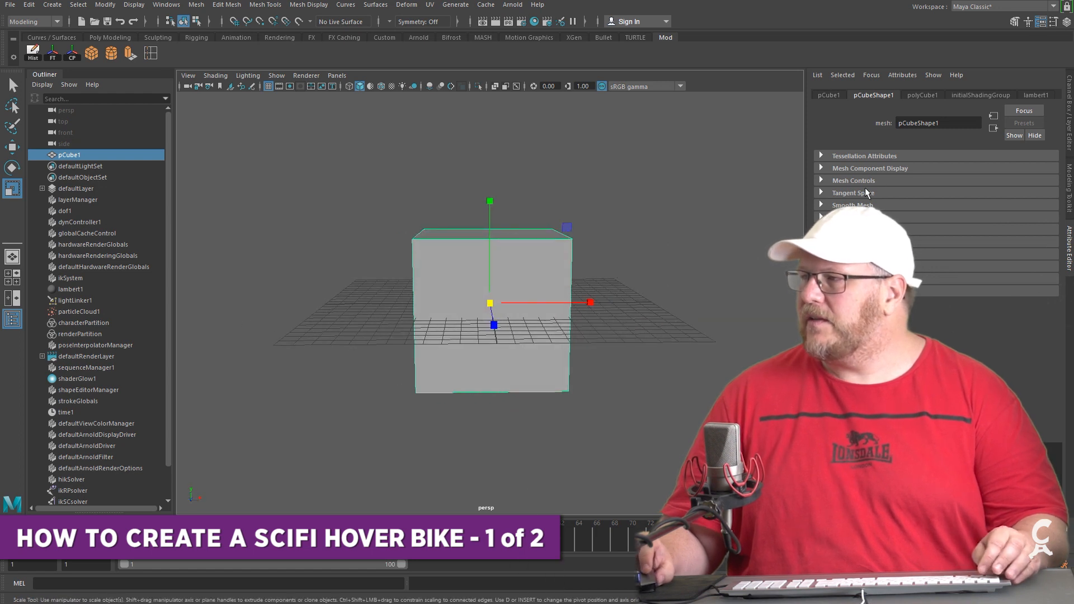
Set the cube's width, height and depth subdivisions to 2
key("ctrl+a")
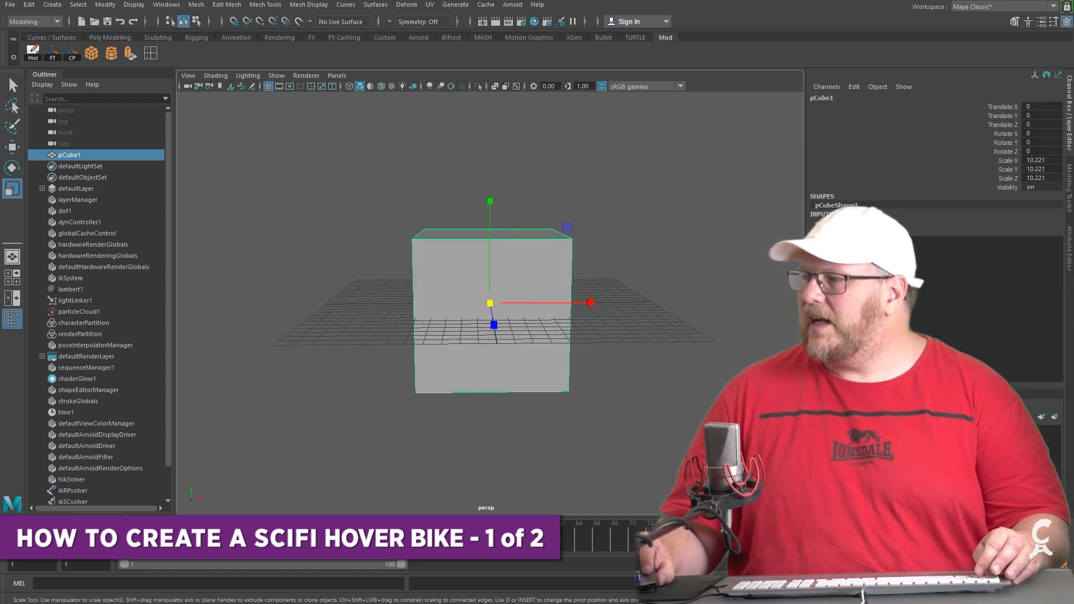
left_click(831, 223)
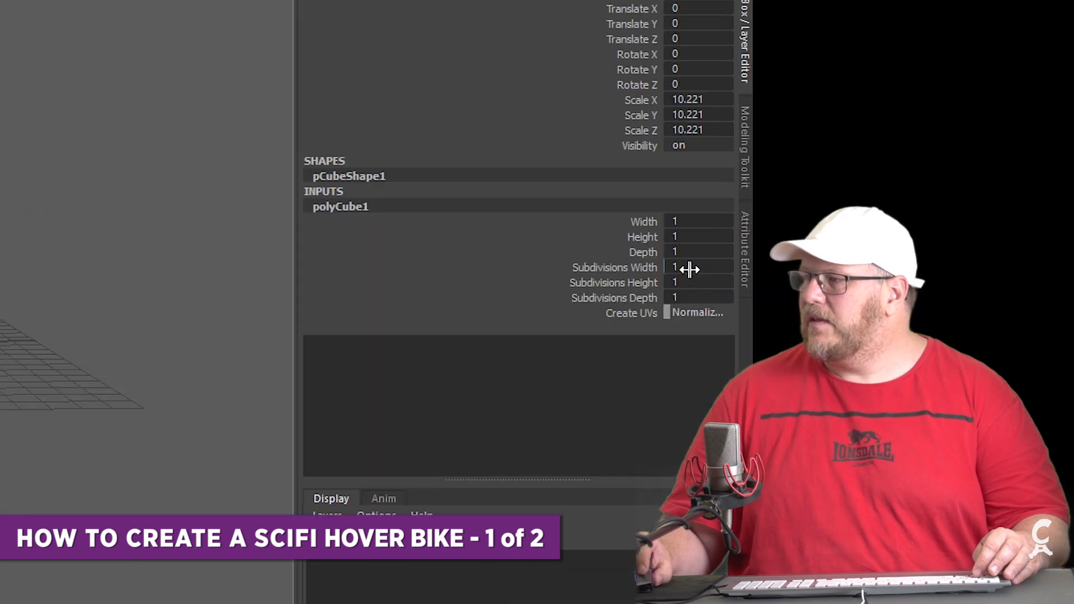
left_click_drag(1037, 260, 1040, 276)
type("2")
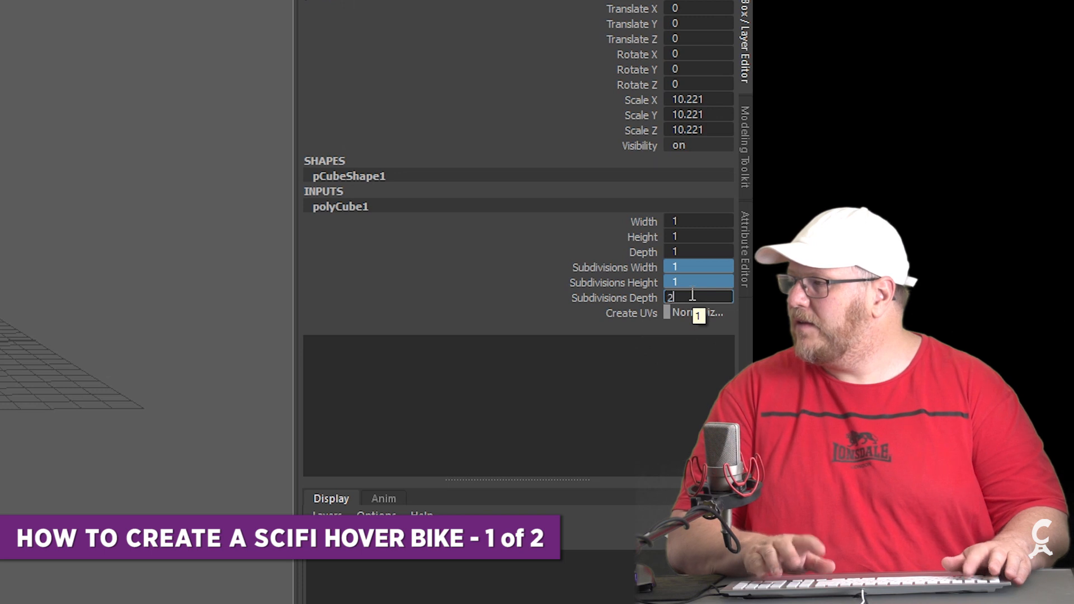
key("Return")
left_click_drag(62, 415, 47, 412, "alt")
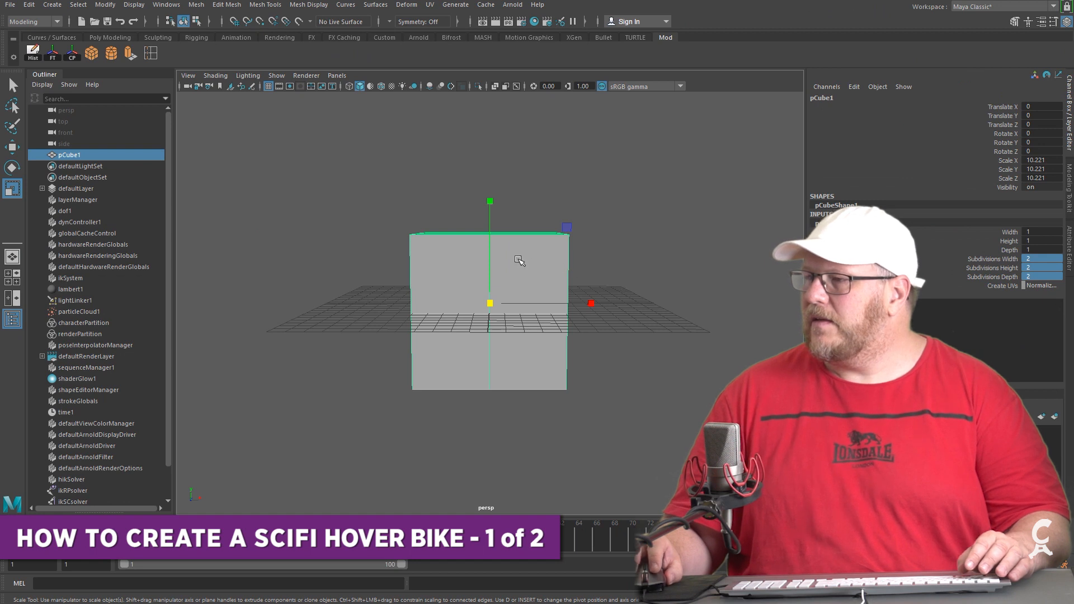
Scale the cube's middle vertical edge loop outward about 1.2 times in Y and Z, and move it about 1.9 cm along negative X
left_click(544, 224)
left_click(490, 258)
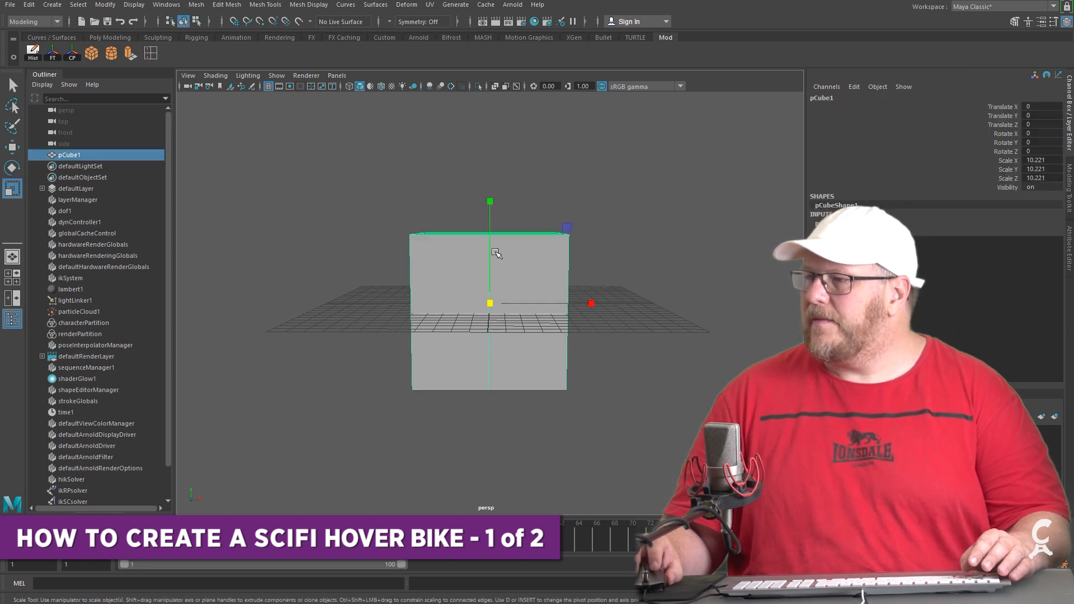
right_click(496, 253)
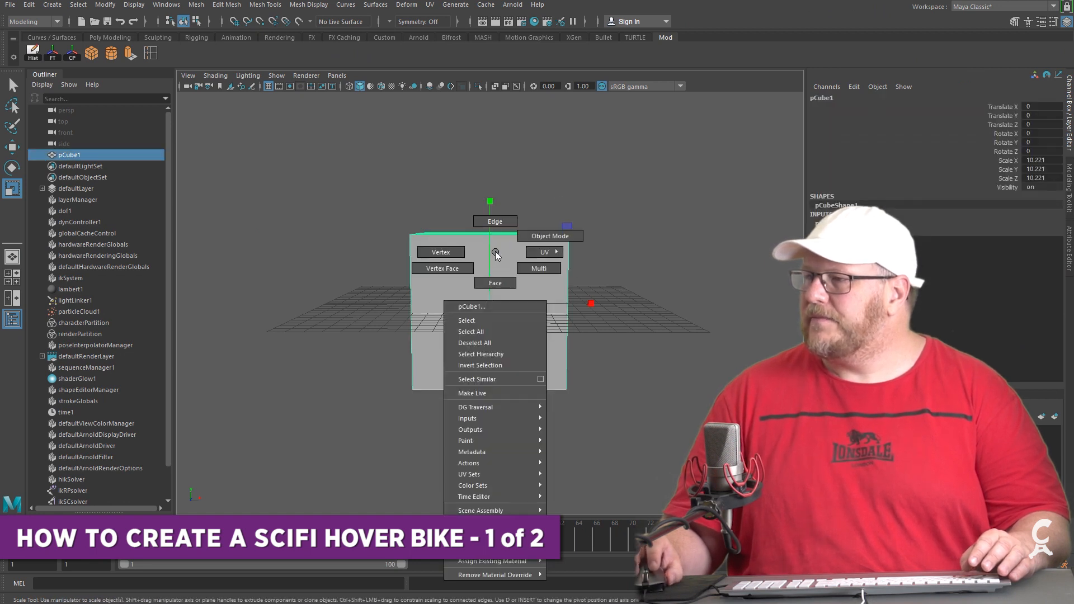
left_click(495, 222)
left_click_drag(590, 271, 631, 283, "alt")
key("r")
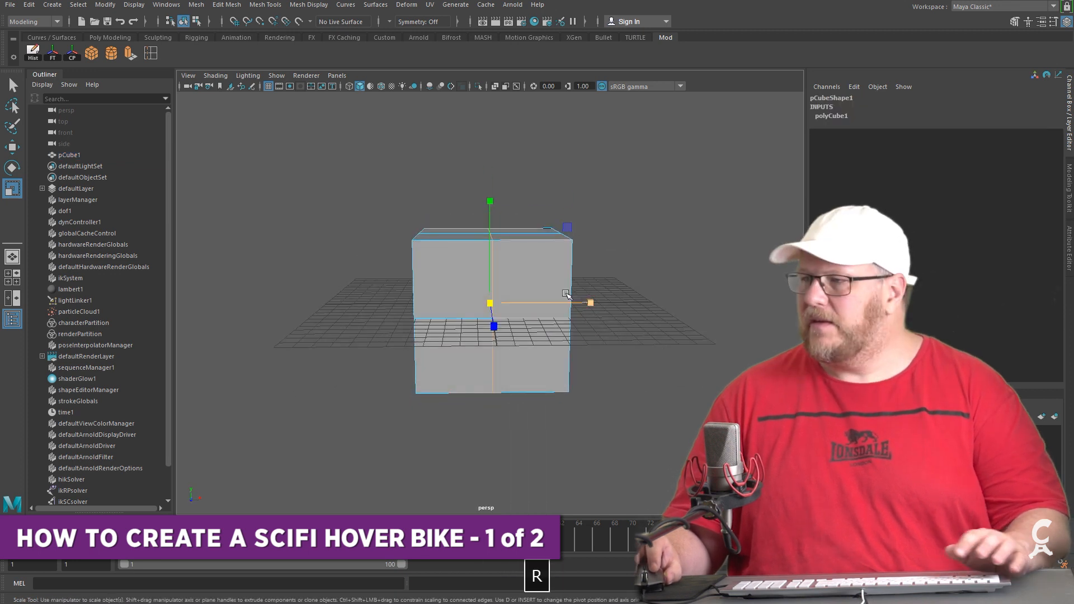
left_click_drag(491, 304, 505, 304)
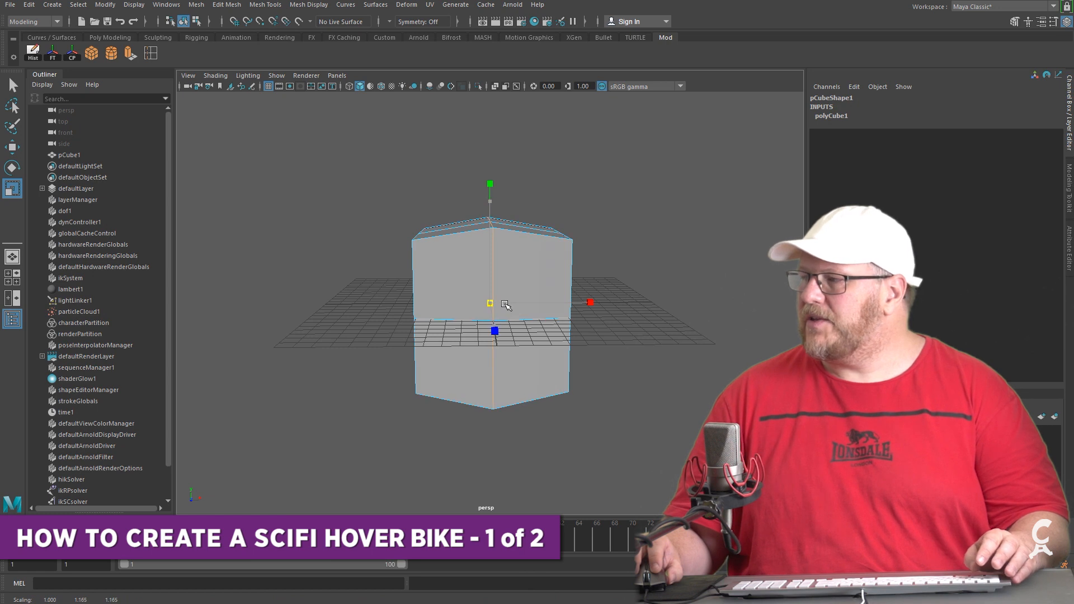
key("w")
left_click_drag(534, 303, 507, 304)
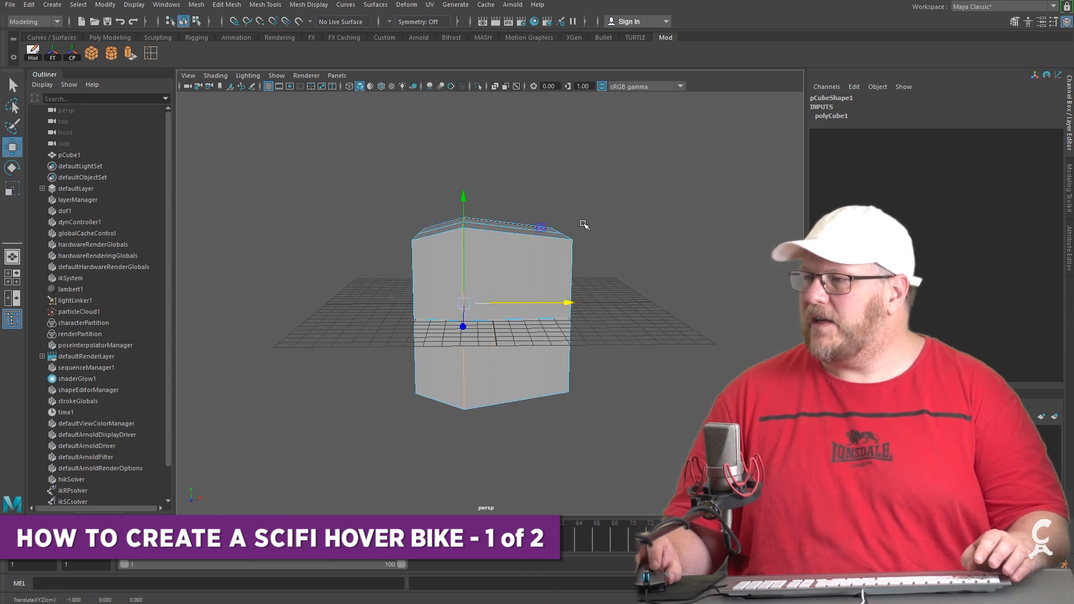
Insert a vertical edge loop between the widened loop and the cube's positive X end
left_click_drag(621, 419, 506, 403, "alt")
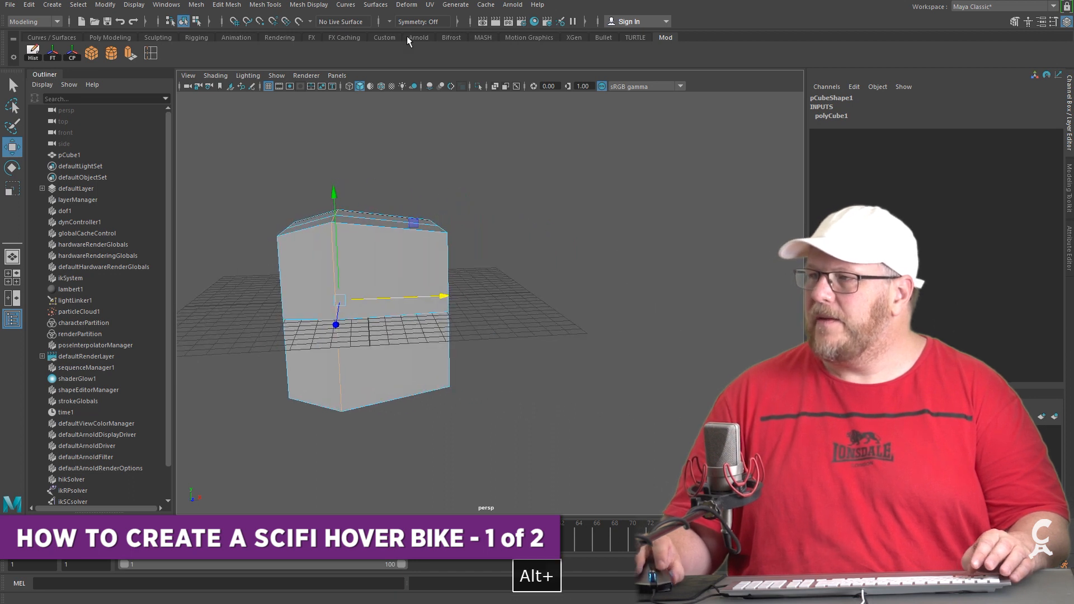
left_click(150, 53)
left_click(416, 229)
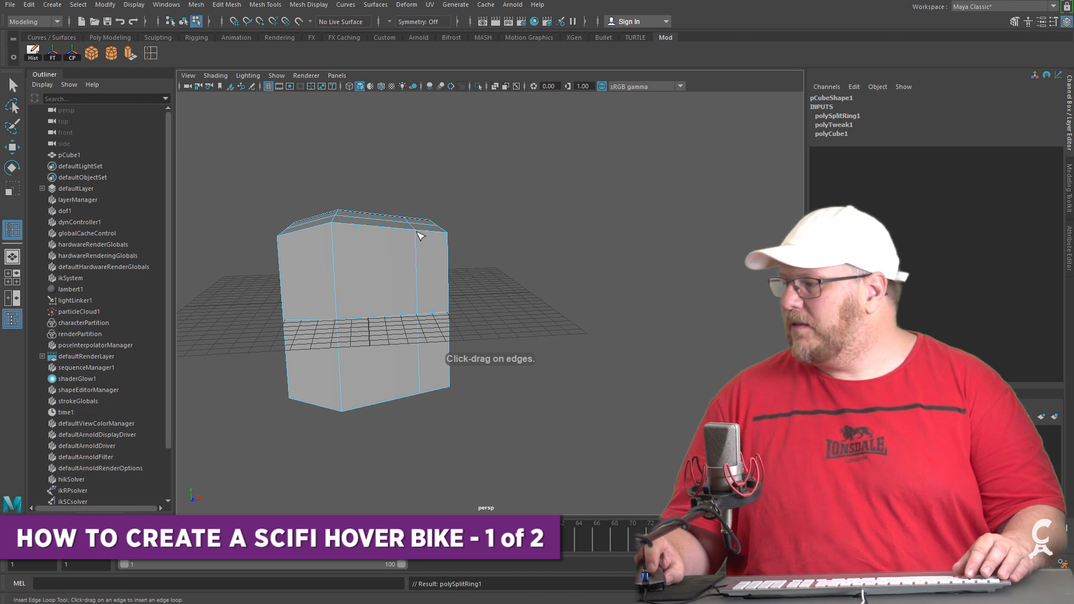
key("w")
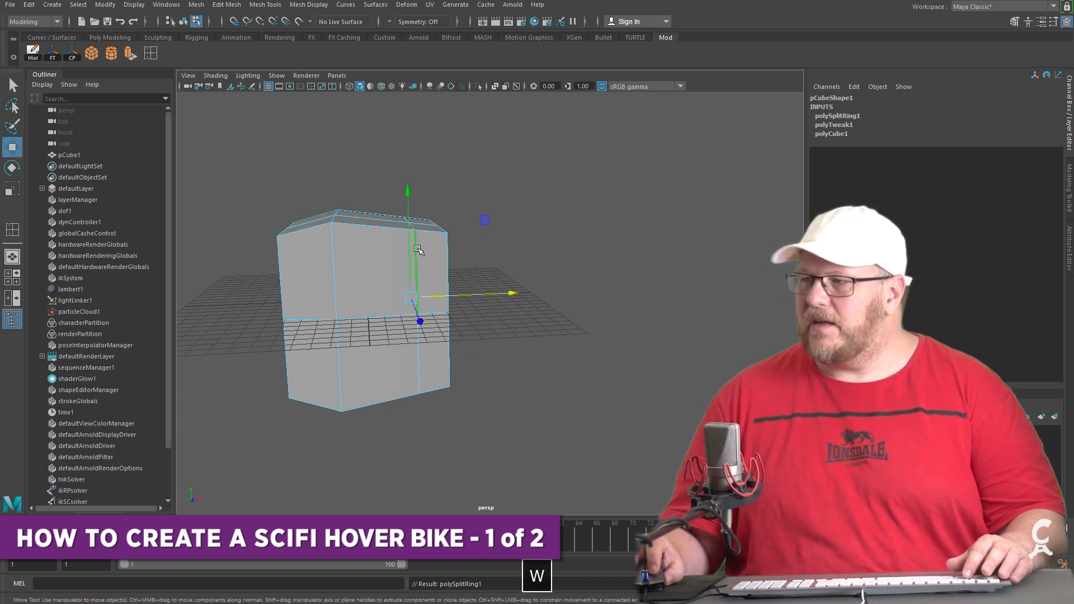
Stretch the body by moving the vertices of its positive X end about 20.8 cm along X
left_click_drag(451, 252, 425, 242, "alt")
right_click_drag(425, 241, 388, 246)
left_click_drag(491, 200, 442, 394)
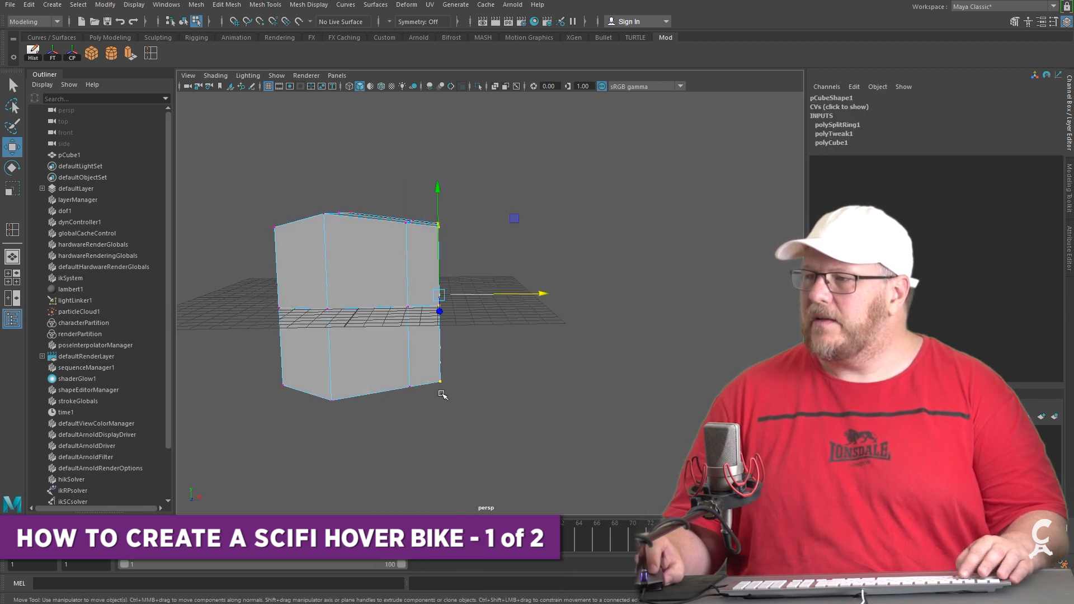
key("w")
middle_click_drag(443, 395, 616, 211)
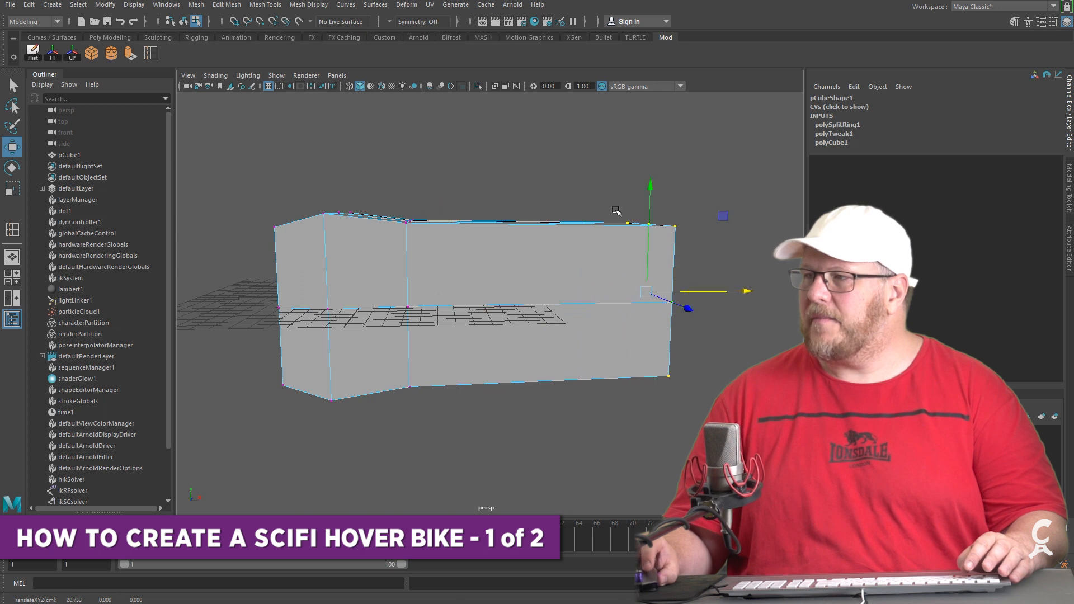
Insert an edge loop in the stretched section and scale the narrow band of faces in front of it uniformly to about 0.74
left_click(151, 53)
left_click(456, 225)
right_click_drag(445, 246, 445, 270)
key("q")
left_click(444, 268)
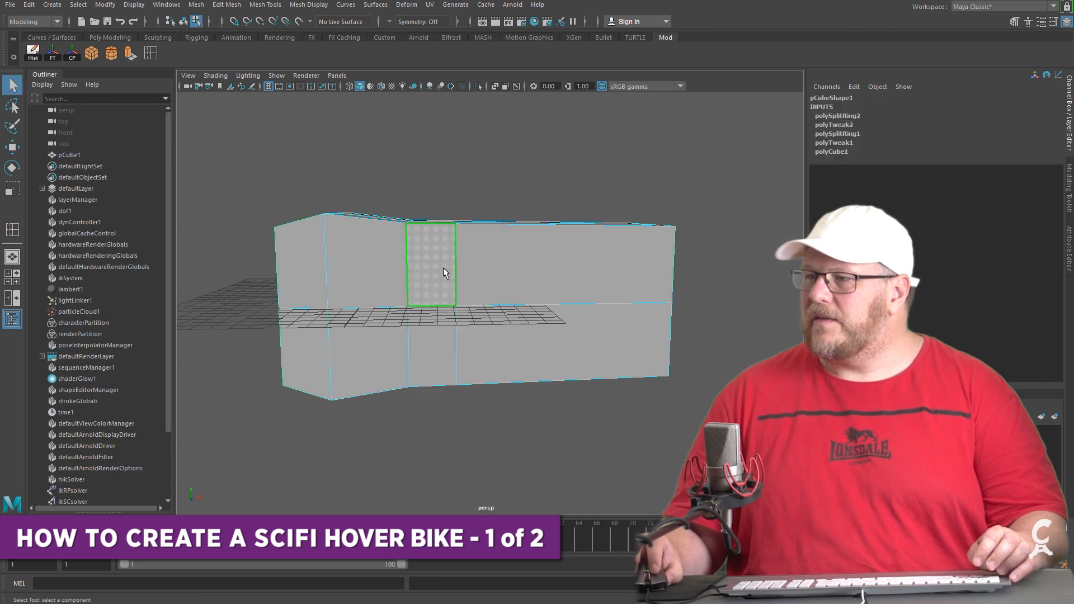
left_click(436, 337, "shift")
left_click_drag(473, 311, 476, 311, "alt")
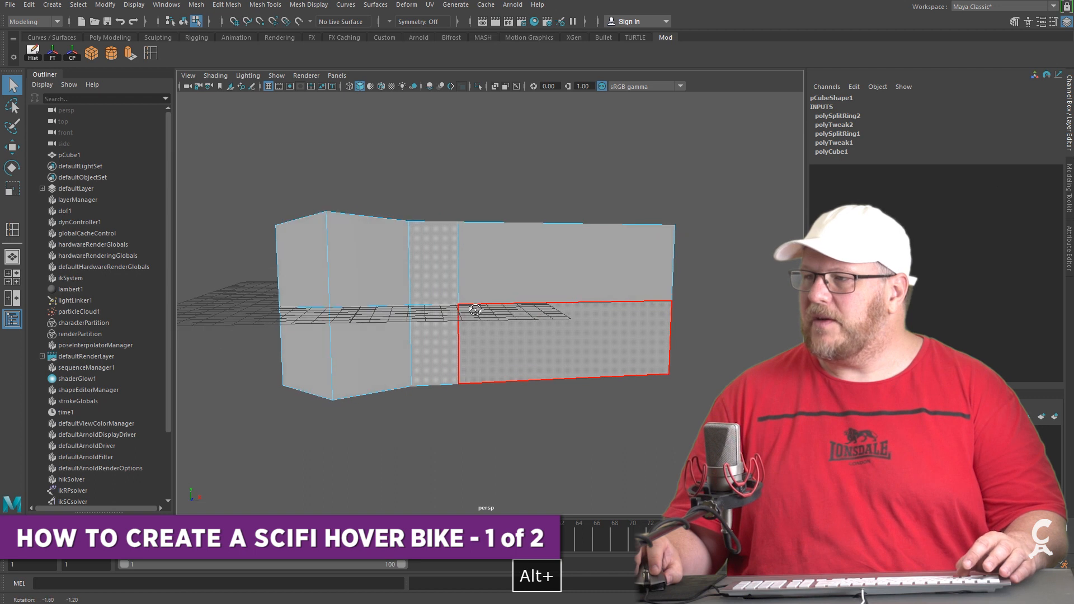
key("r")
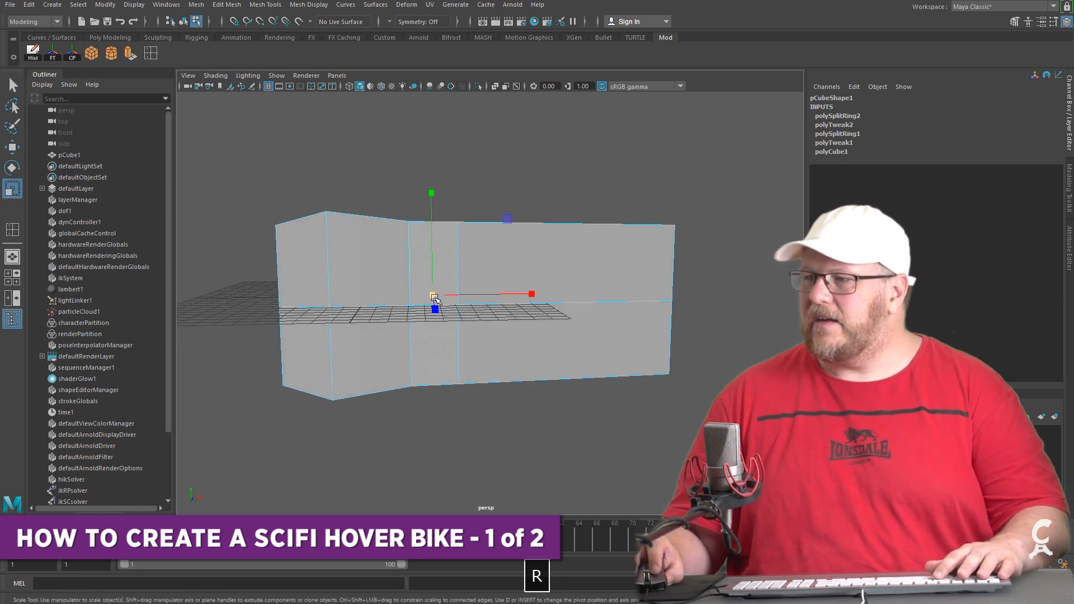
left_click_drag(435, 298, 409, 323)
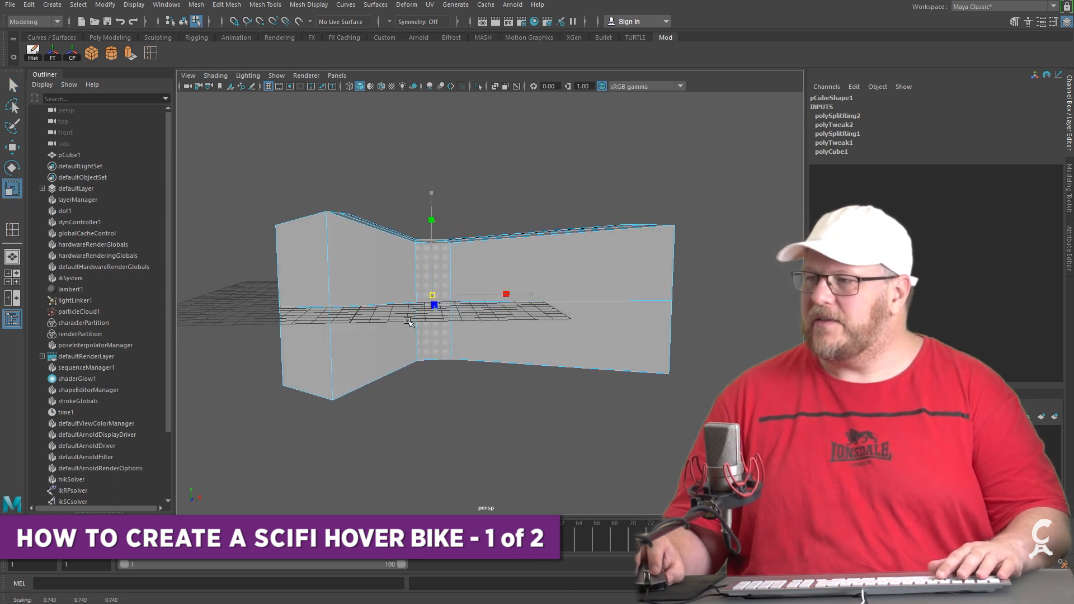
left_click_drag(449, 367, 407, 267, "alt")
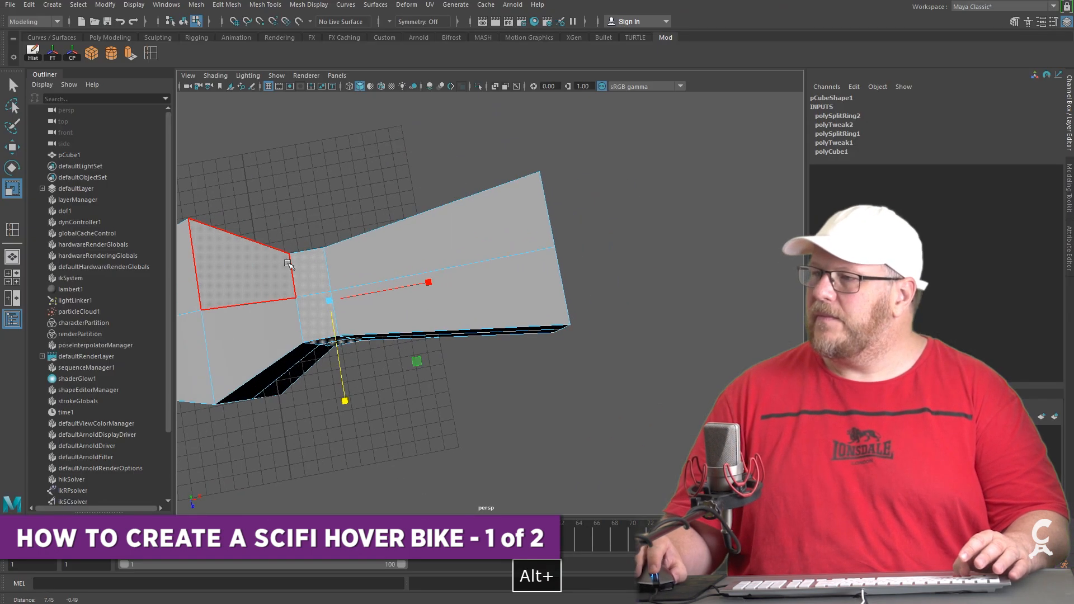
Shorten the rear section by moving the four faces of the body's rear end toward the waist along X
left_click_drag(581, 262, 571, 307, "alt")
left_click(607, 293)
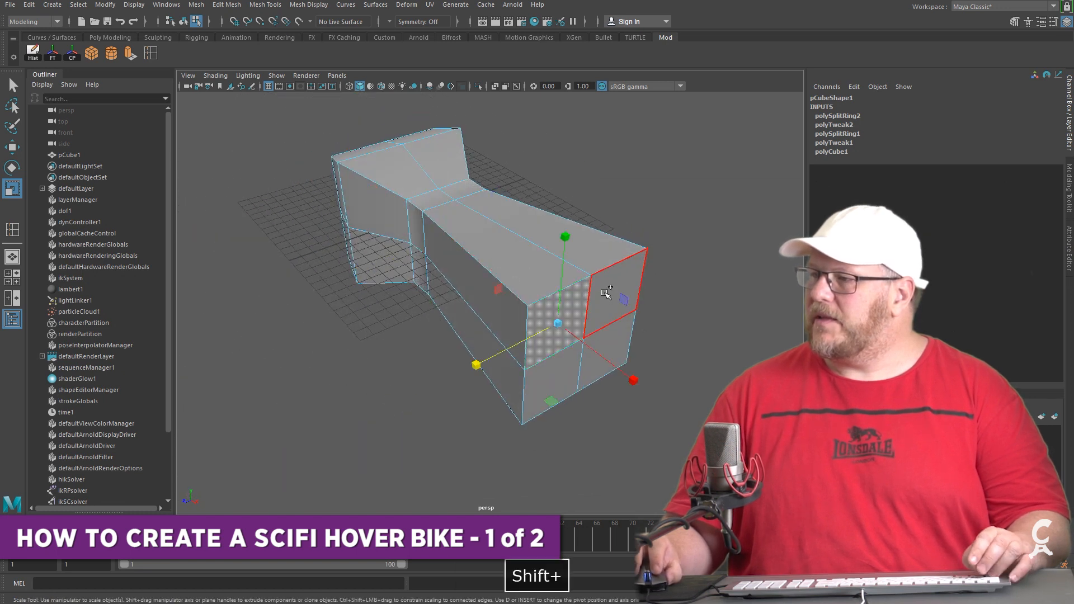
left_click(552, 376, "shift")
key("w")
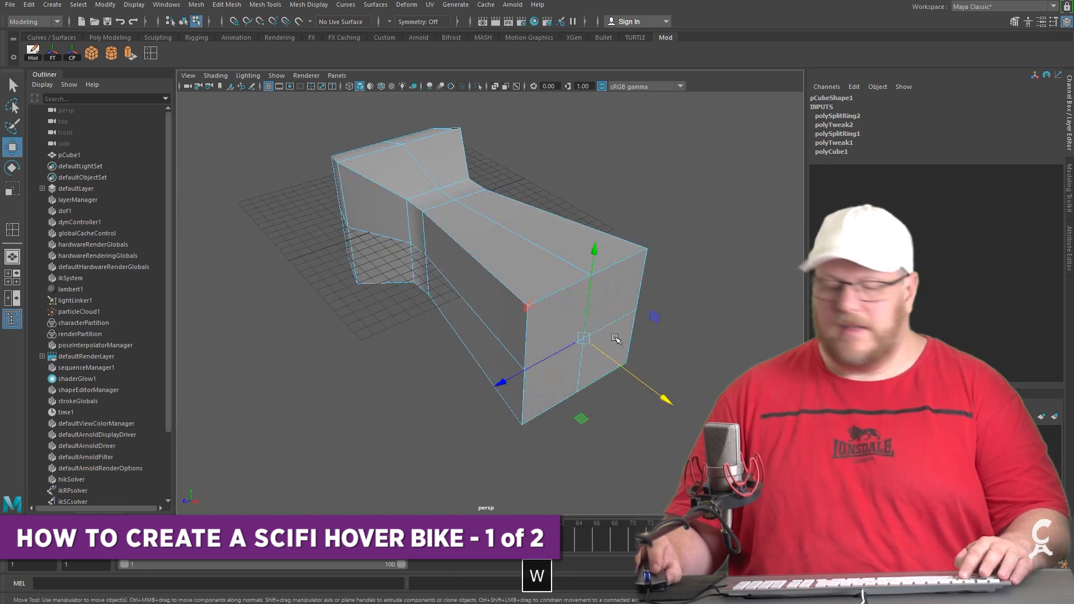
left_click_drag(595, 396, 655, 372, "alt")
left_click_drag(655, 282, 531, 302)
Raise the two centre edges on top of the body's front section to give it a peaked profile
right_click_drag(284, 282, 282, 250)
left_click(242, 275)
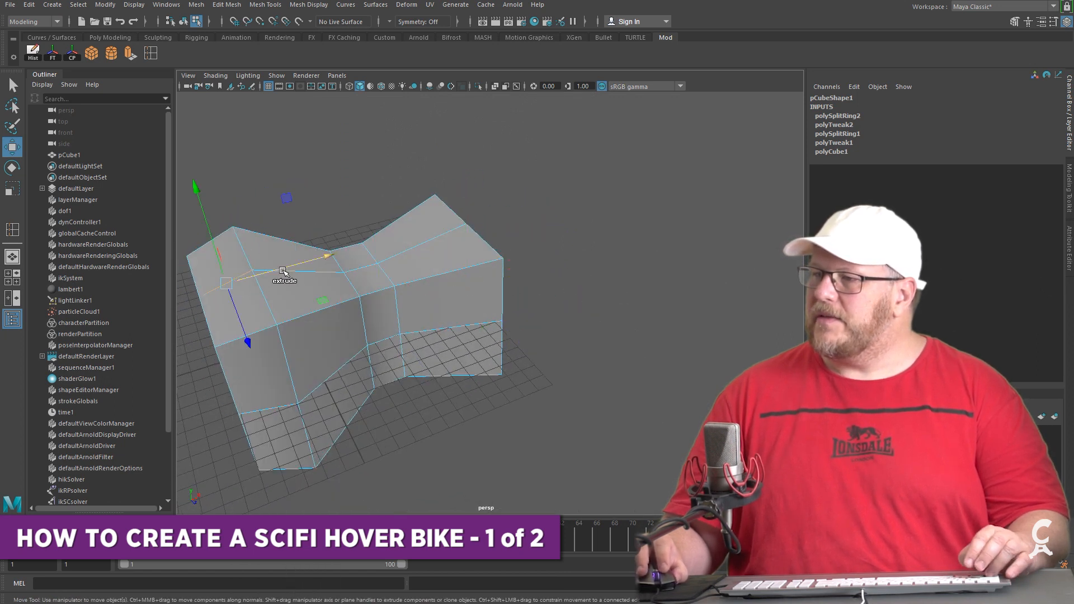
left_click(326, 272, "shift")
left_click_drag(377, 291, 329, 234, "alt")
left_click_drag(284, 188, 351, 277)
Insert a vertical edge loop around the rear section, close to the body's rear end
left_click_drag(475, 264, 498, 259, "alt")
right_click_drag(452, 250, 451, 281)
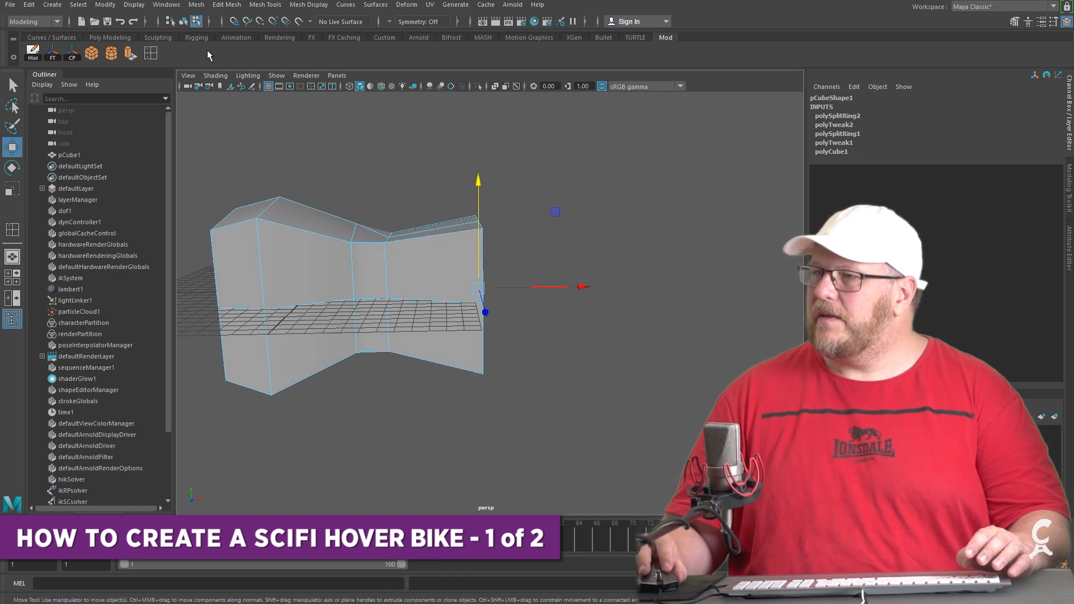
left_click(150, 54)
left_click_drag(464, 237, 438, 317)
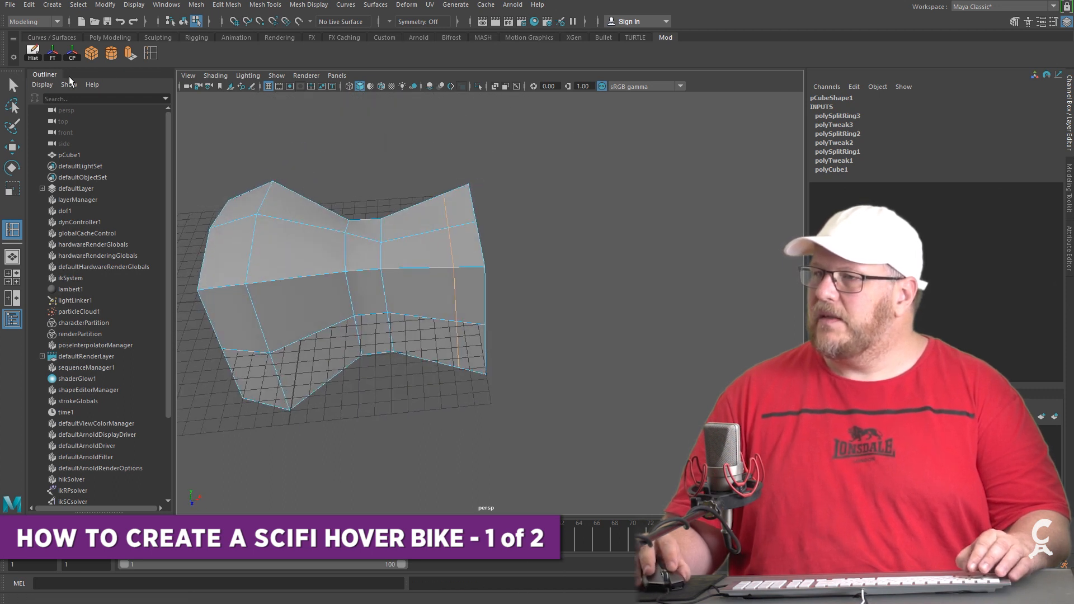
key("q")
Insert a horizontal edge loop around the body, midway up the upper half of its sides
left_click_drag(522, 237, 542, 249, "alt")
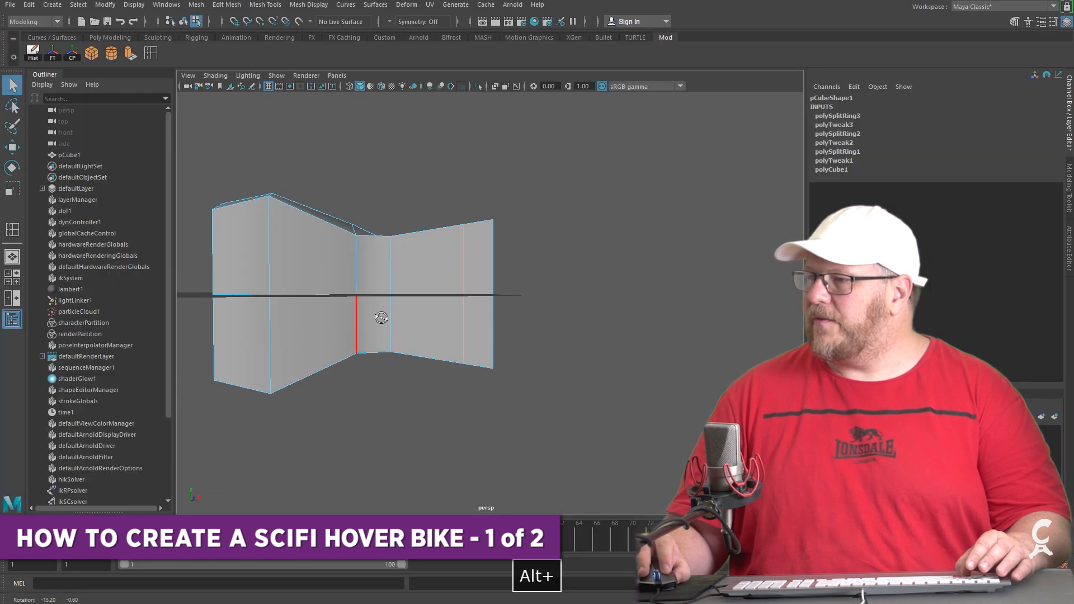
left_click_drag(392, 324, 383, 192, "alt")
left_click(151, 53)
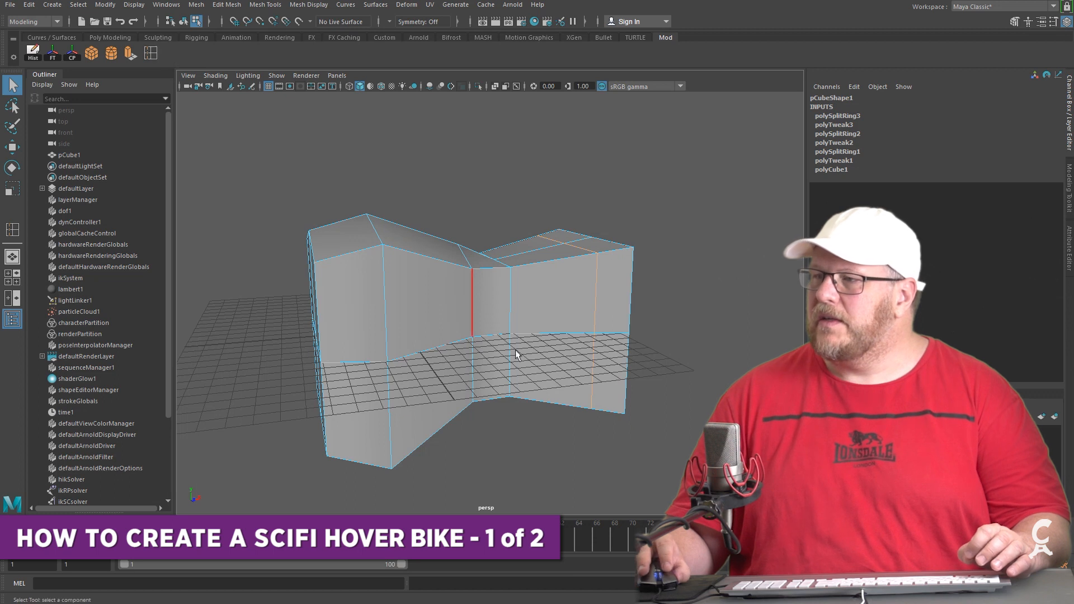
left_click(389, 314)
left_click_drag(389, 315, 375, 397, "alt")
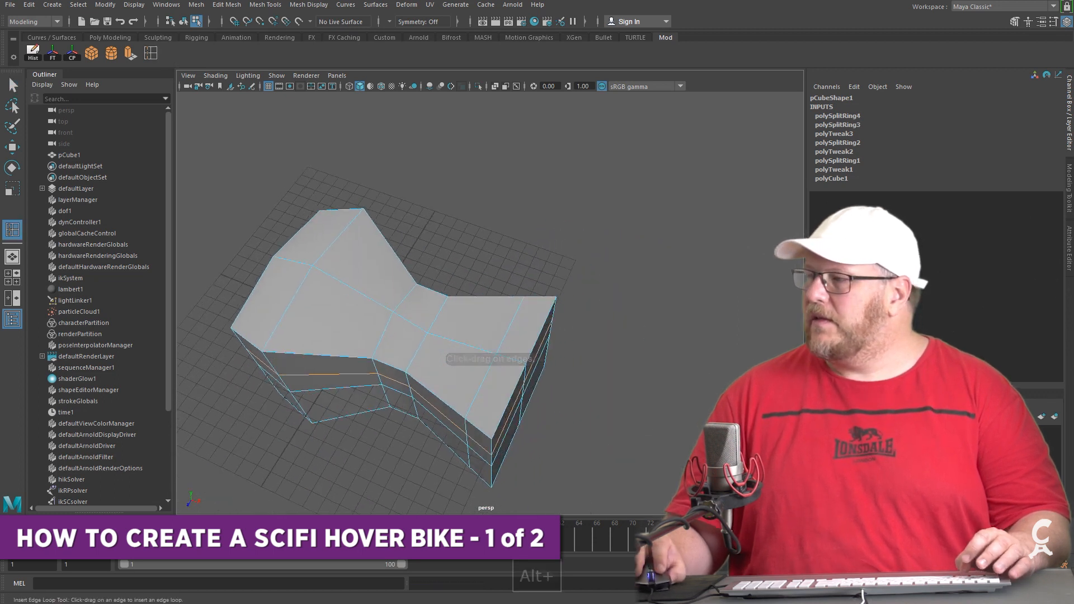
Compare the body shape with the hover bike's side and top views in the reference picture
left_click_drag(1073, 169, 1004, 92)
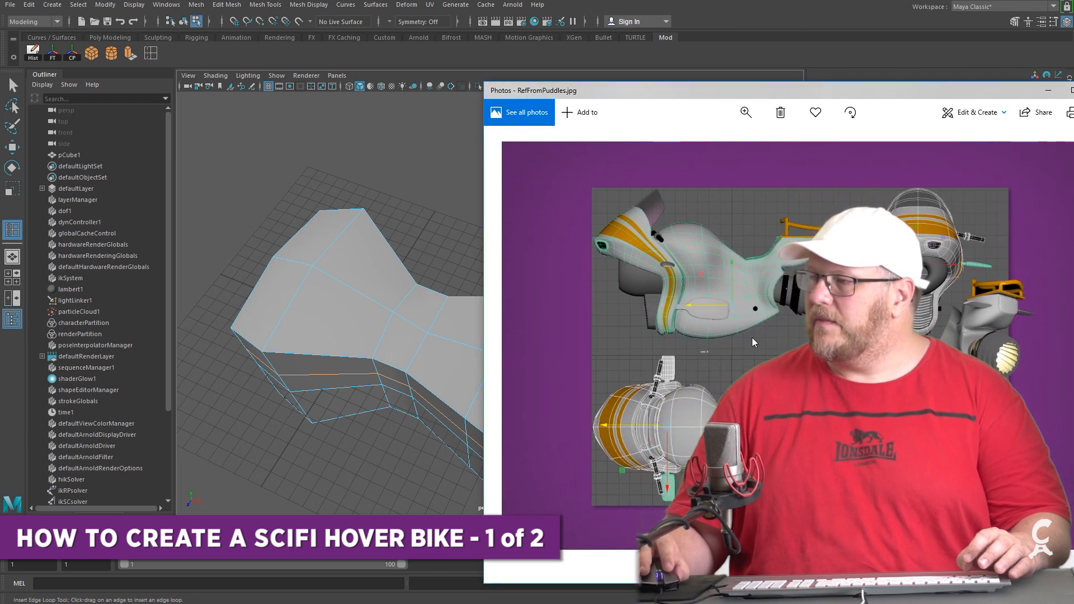
left_click(1042, 94)
Raise the two centre ridge edges on top of the front section slightly further
left_click_drag(727, 263, 605, 264, "alt")
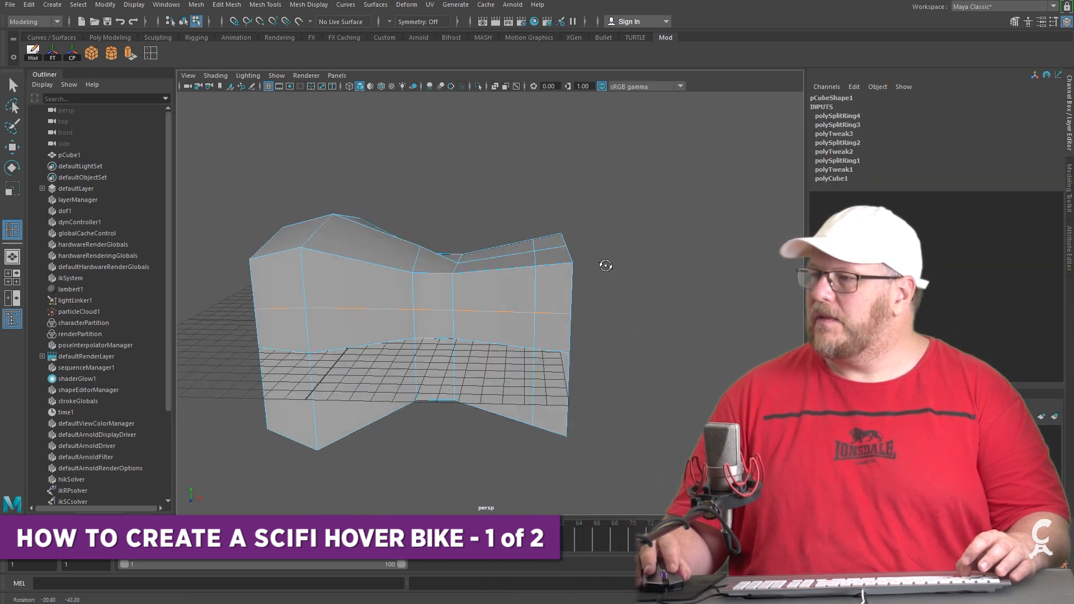
right_click(306, 219)
left_click(306, 197)
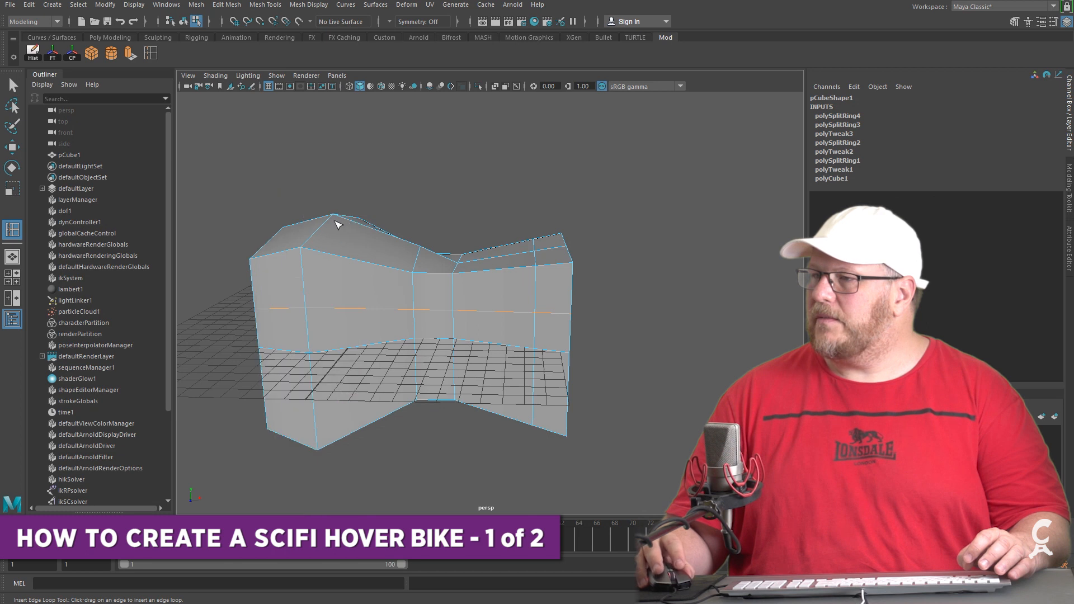
key("q")
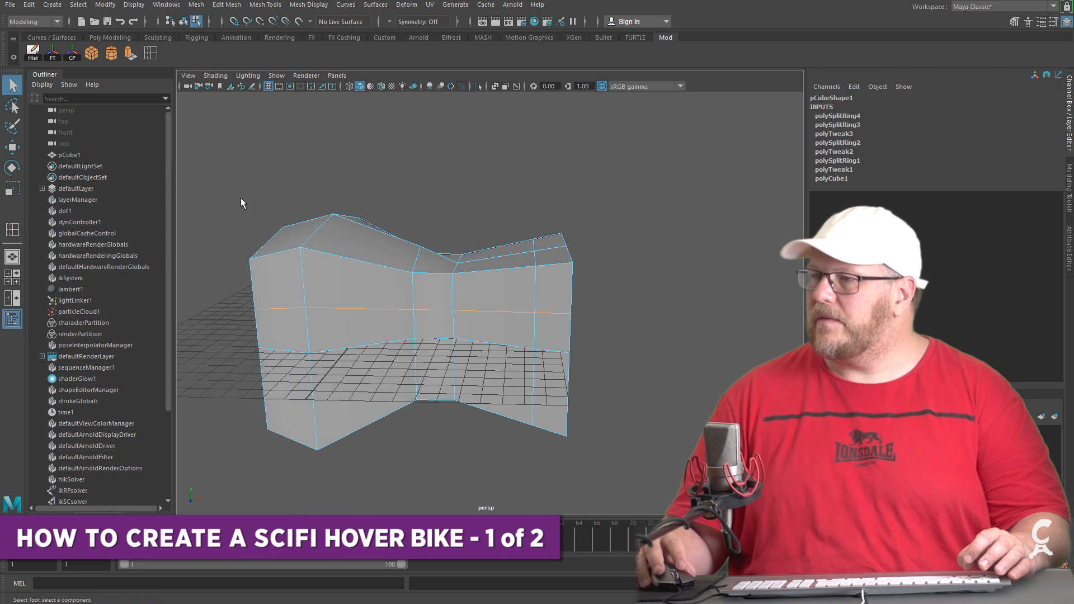
left_click_drag(242, 201, 367, 241, "alt")
left_click(335, 223)
left_click(367, 225, "shift")
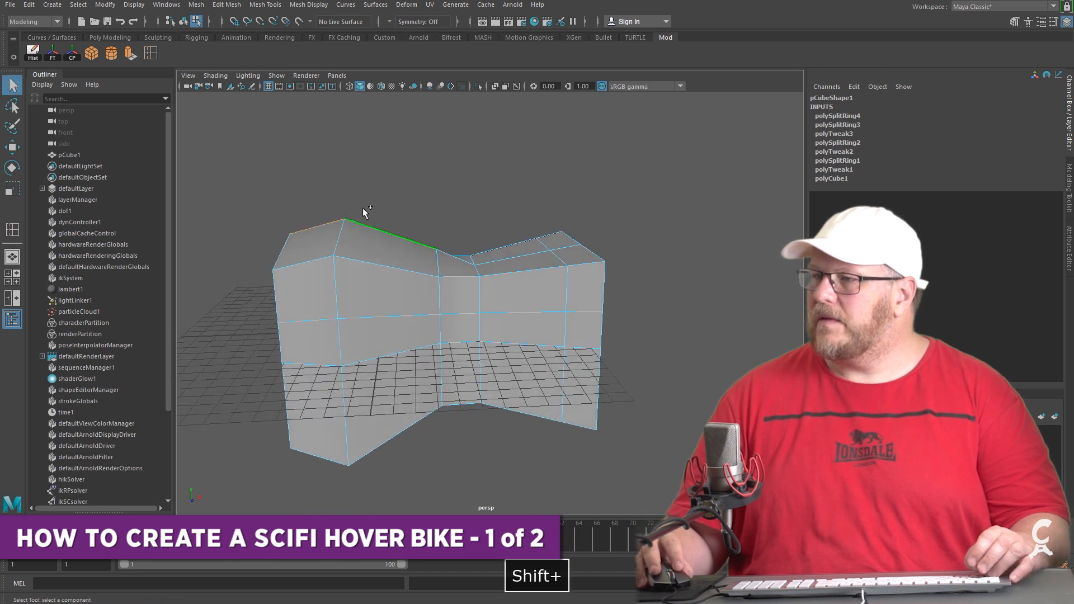
key("w")
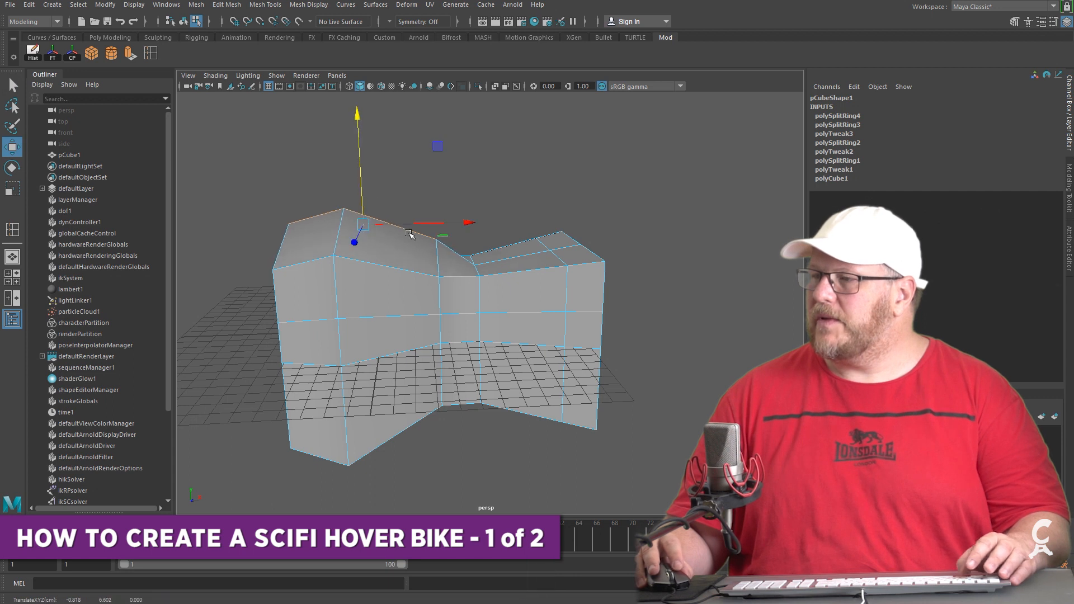
Lower the centre vertex where the front section's ridge meets the waist
left_click_drag(408, 233, 406, 247, "alt")
right_click_drag(407, 248, 373, 247)
left_click(413, 245)
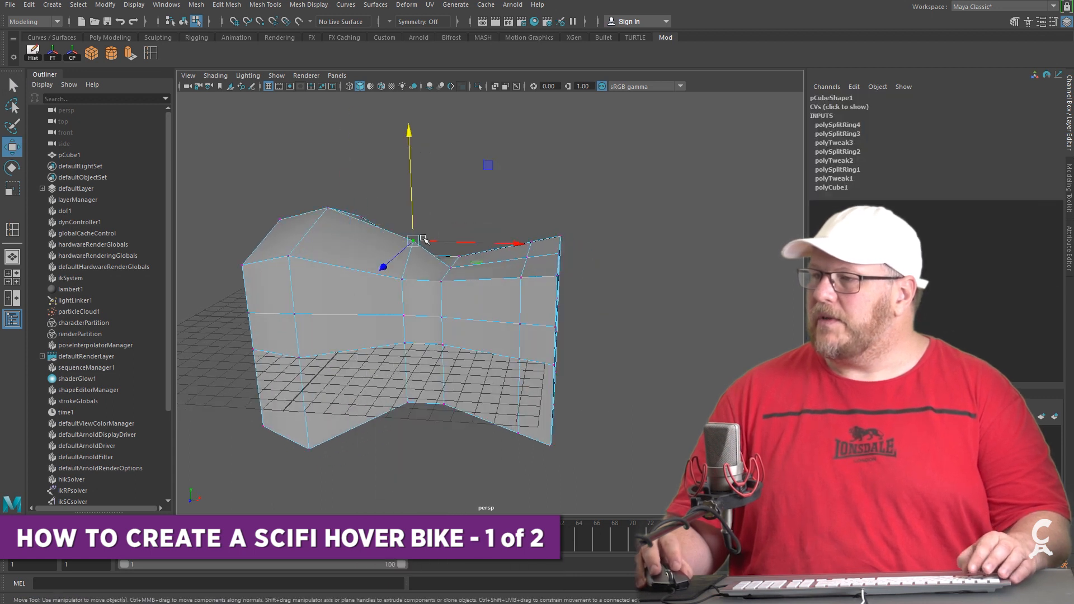
left_click_drag(413, 235, 397, 280, "alt")
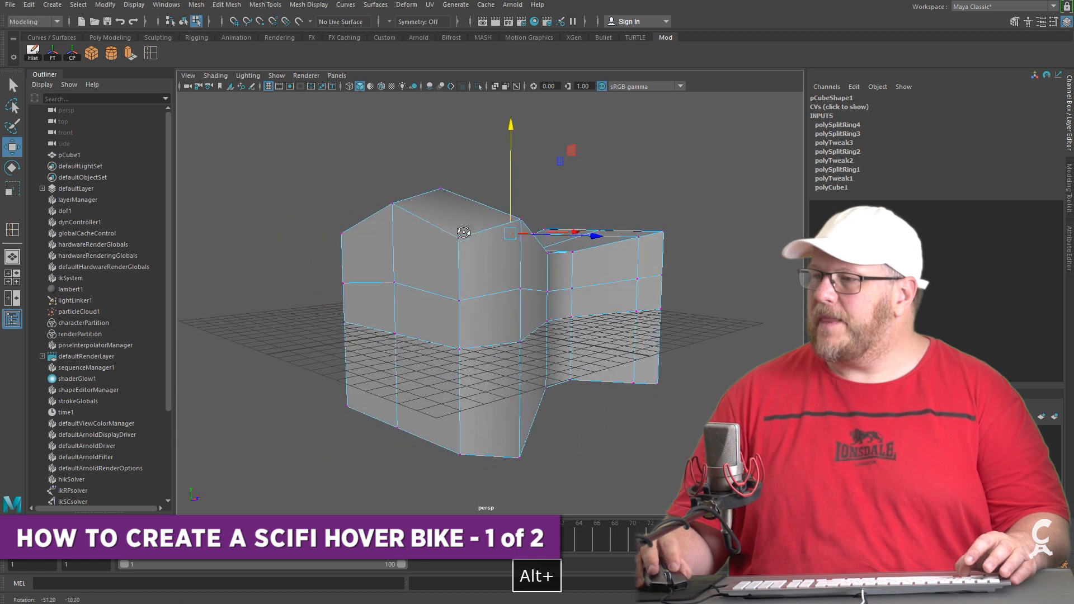
Pull the two middle centre vertices of the front face forward to form a projecting nose
left_click(394, 281)
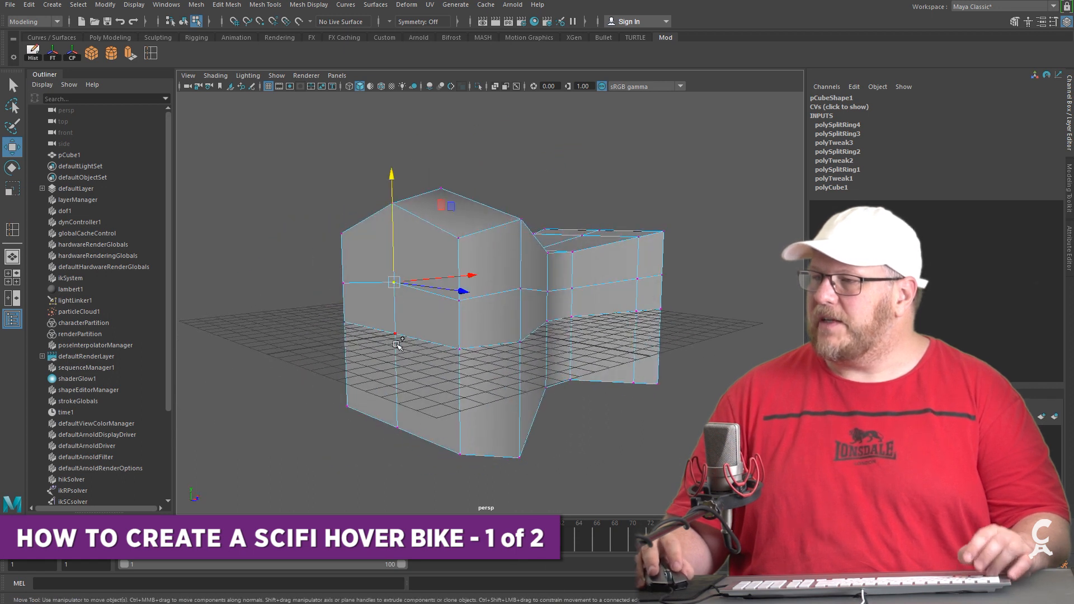
left_click(395, 332, "shift")
left_click_drag(395, 331, 330, 364, "alt")
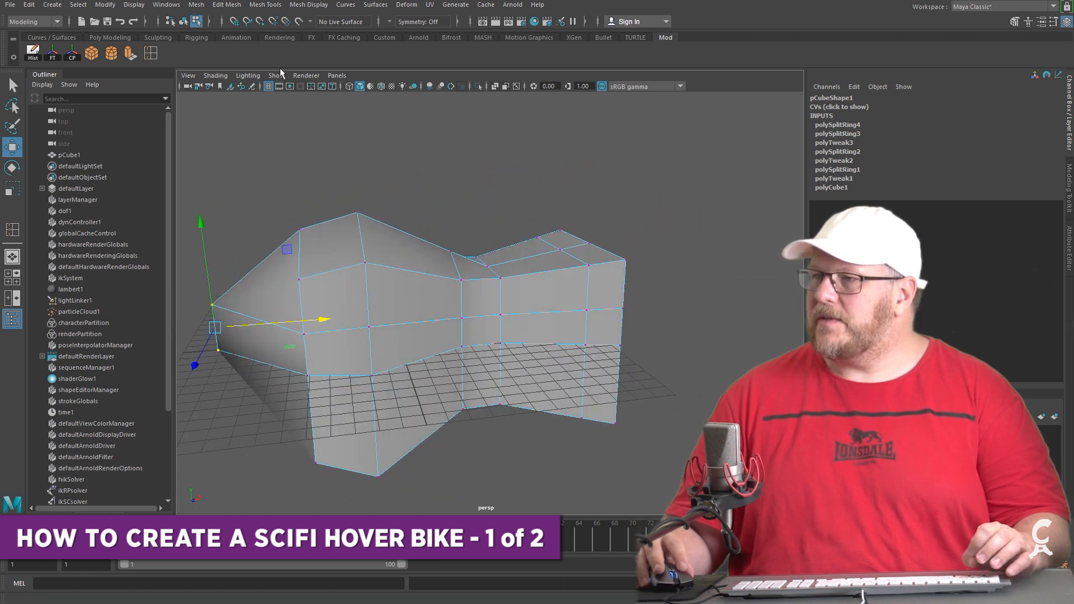
Insert a horizontal edge loop around the lower part of the body and scale it inward across the width
left_click(156, 55)
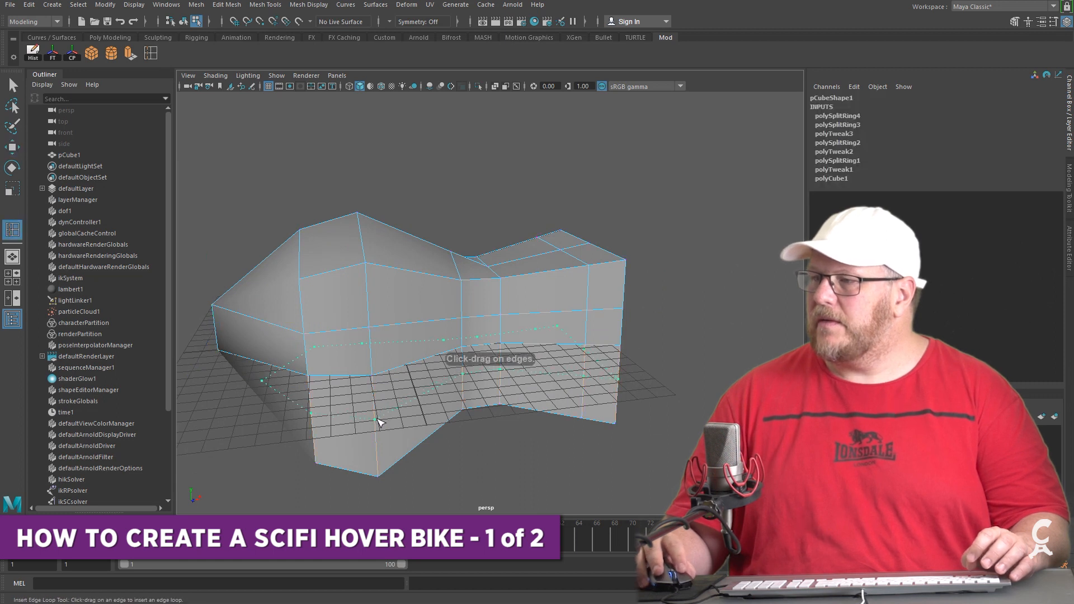
left_click(376, 425)
left_click_drag(376, 424, 537, 386, "alt")
key("r")
left_click_drag(661, 359, 507, 373)
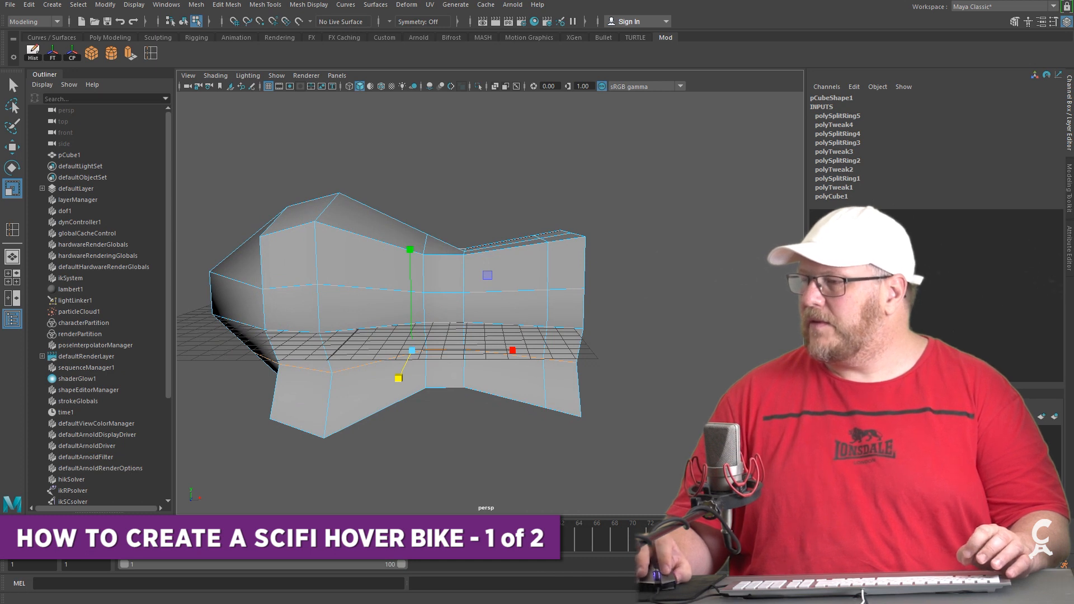
Check the reference picture and adjust the height of the lower edge loop's edges near the front
key("alt+Tab")
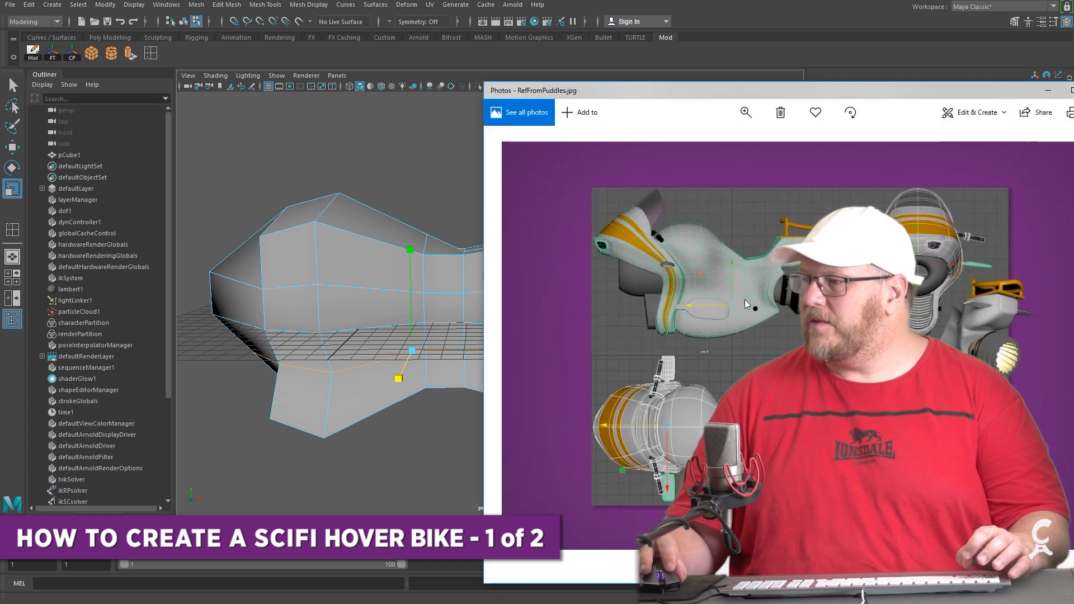
left_click_drag(241, 461, 292, 395, "alt")
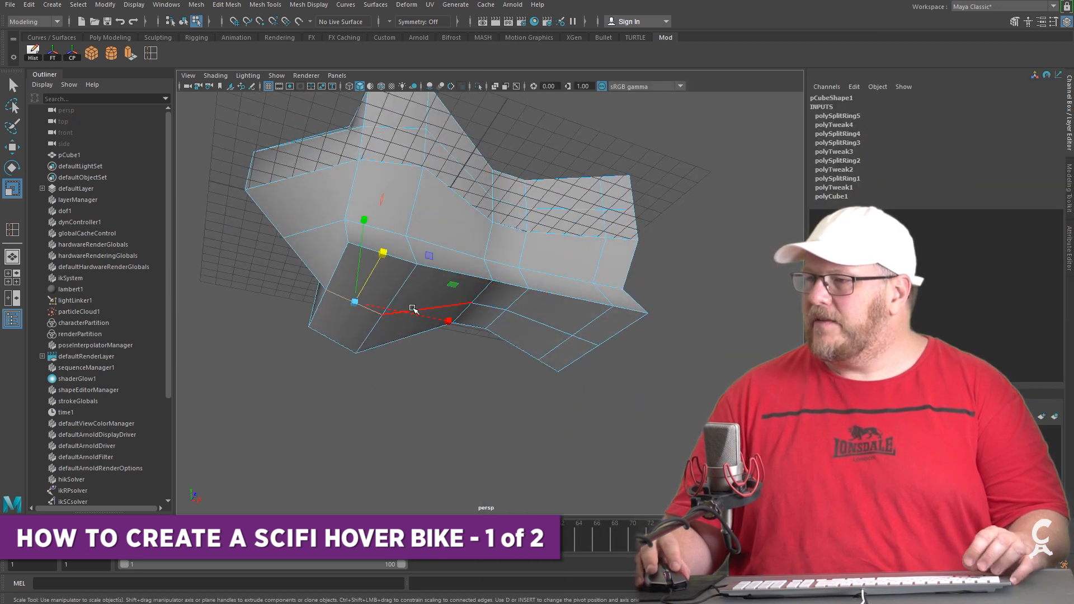
key("shift")
left_click_drag(446, 312, 413, 322, "alt")
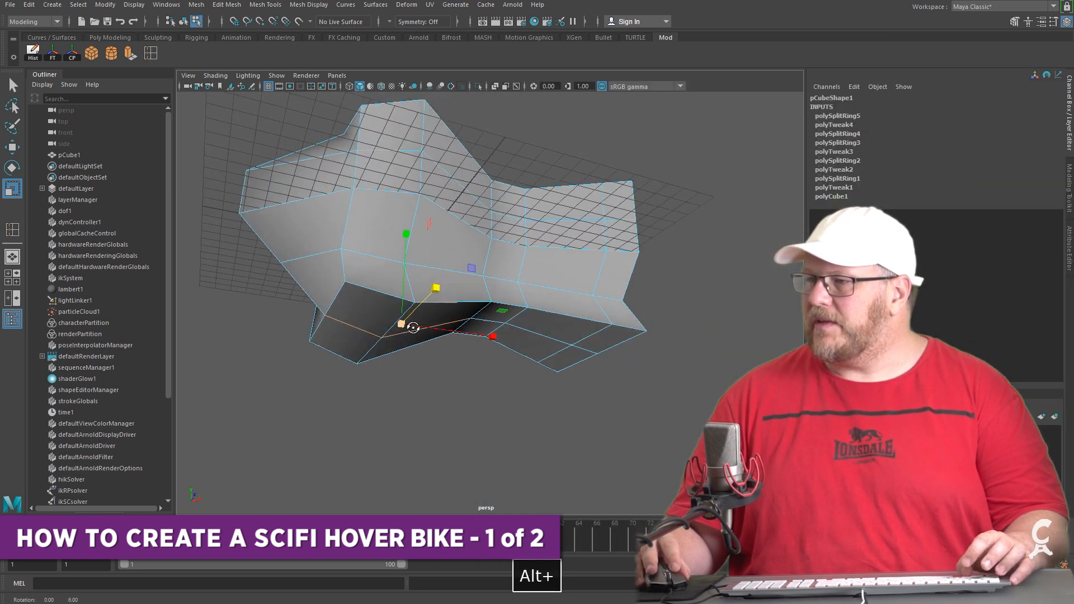
key("w")
left_click_drag(404, 257, 311, 315)
Pull the top centre vertex of the front end forward to round off the front outline
right_click_drag(311, 314, 302, 326)
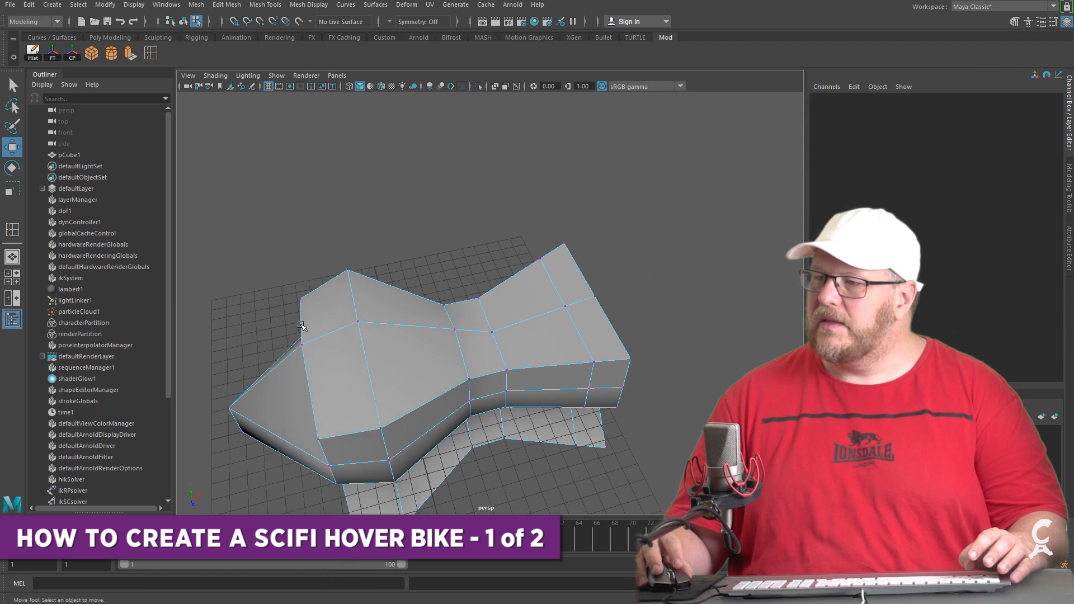
left_click(301, 346)
left_click_drag(331, 340, 425, 311)
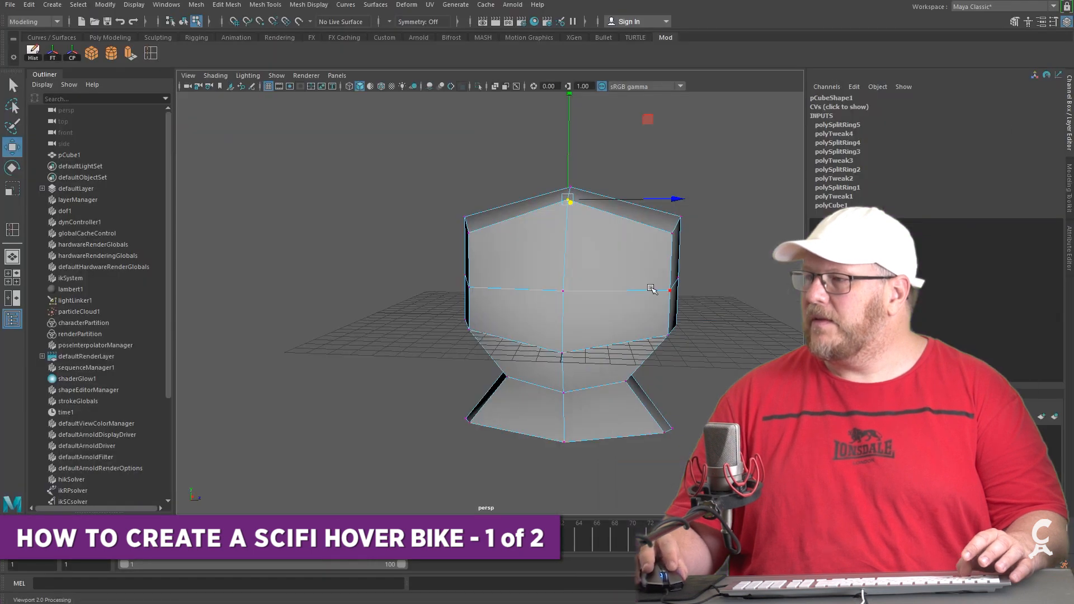
Scale the mid-height side vertices of the front section across the width, and check the form in smooth preview
left_click_drag(649, 288, 679, 268, "alt")
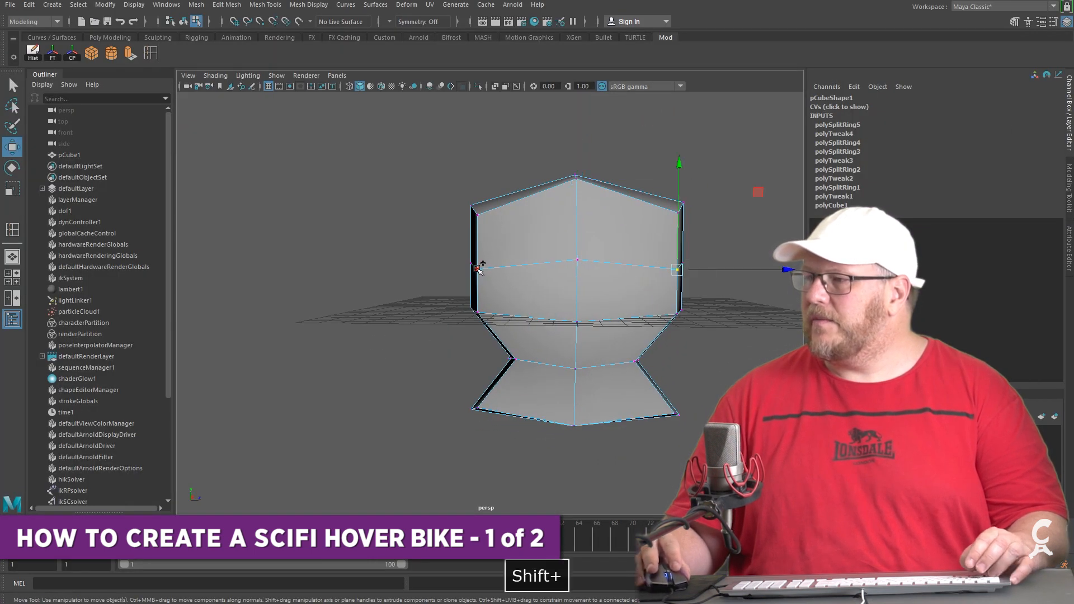
left_click_drag(629, 339, 630, 314, "alt")
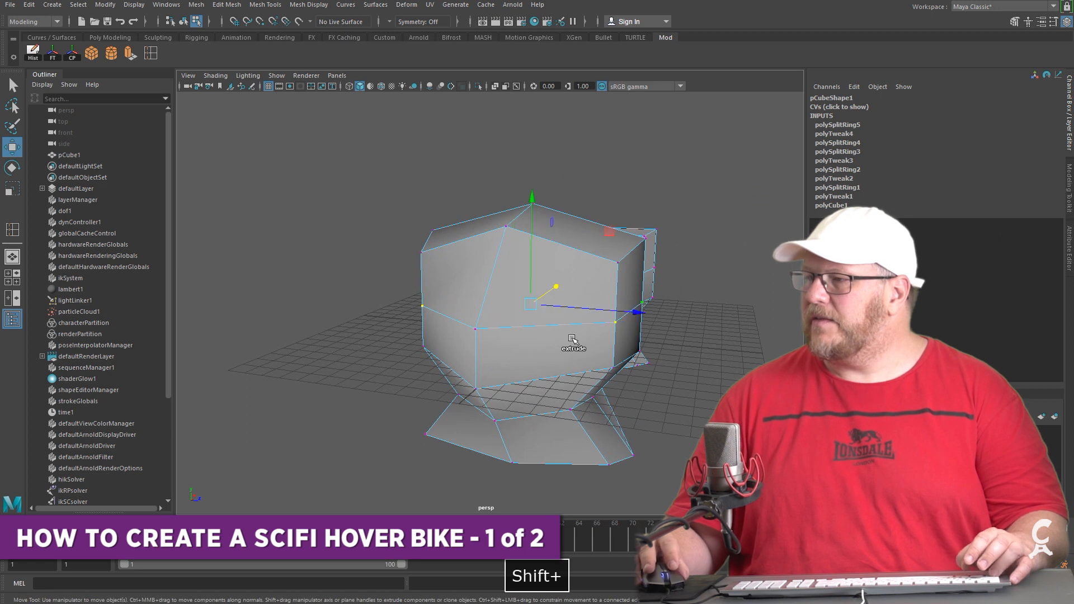
left_click_drag(572, 339, 534, 326, "alt")
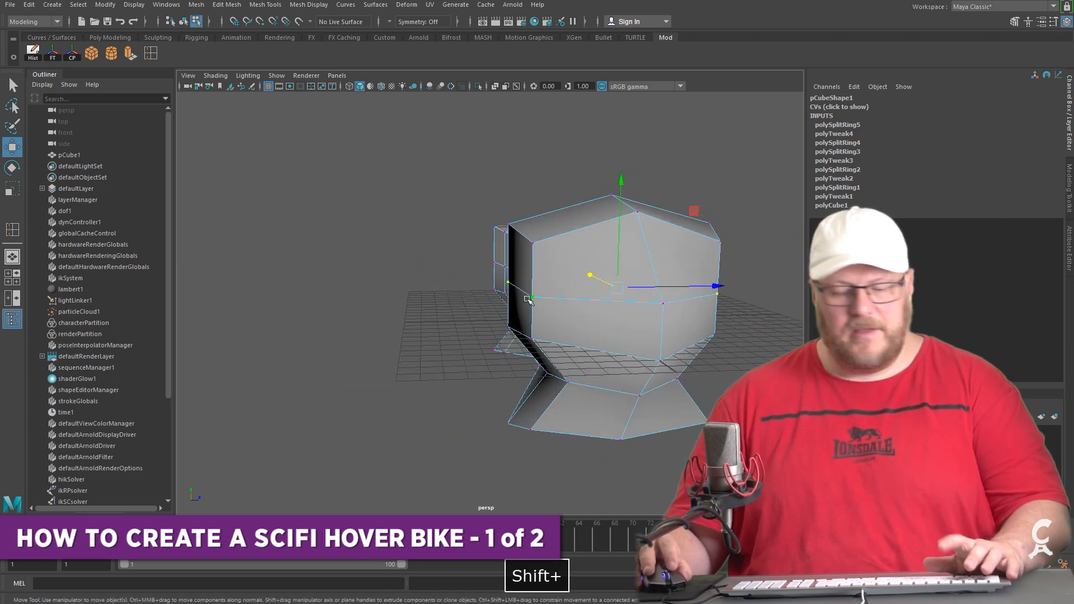
key("r")
left_click_drag(716, 287, 453, 386)
key("3")
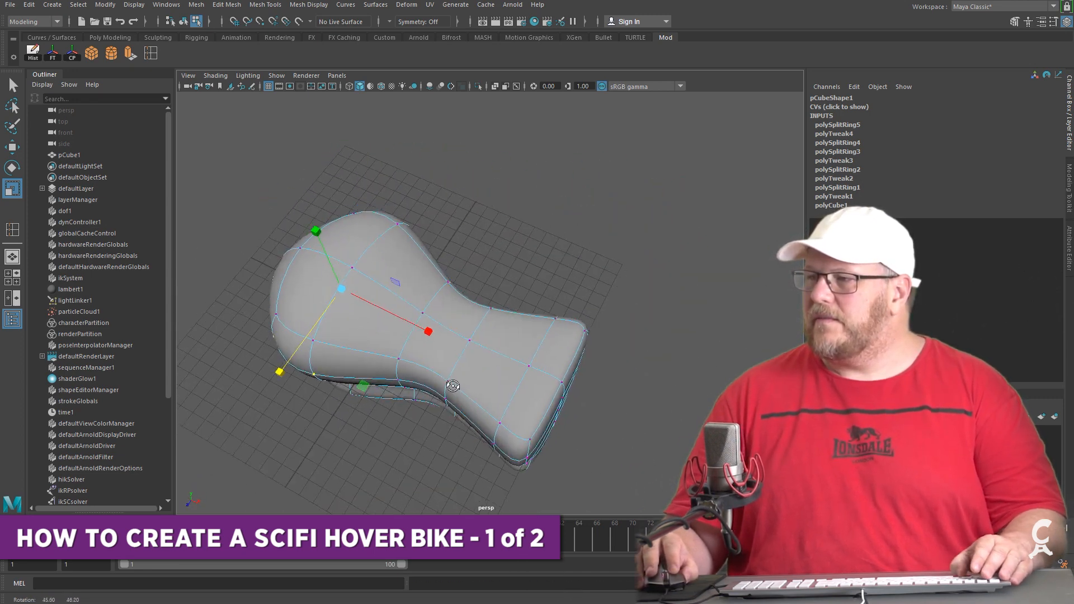
key("1")
Adjust the height of the centre vertex at the front of the waist's top
left_click_drag(503, 335, 546, 283, "alt")
key("w")
left_click_drag(478, 177, 384, 345, "alt")
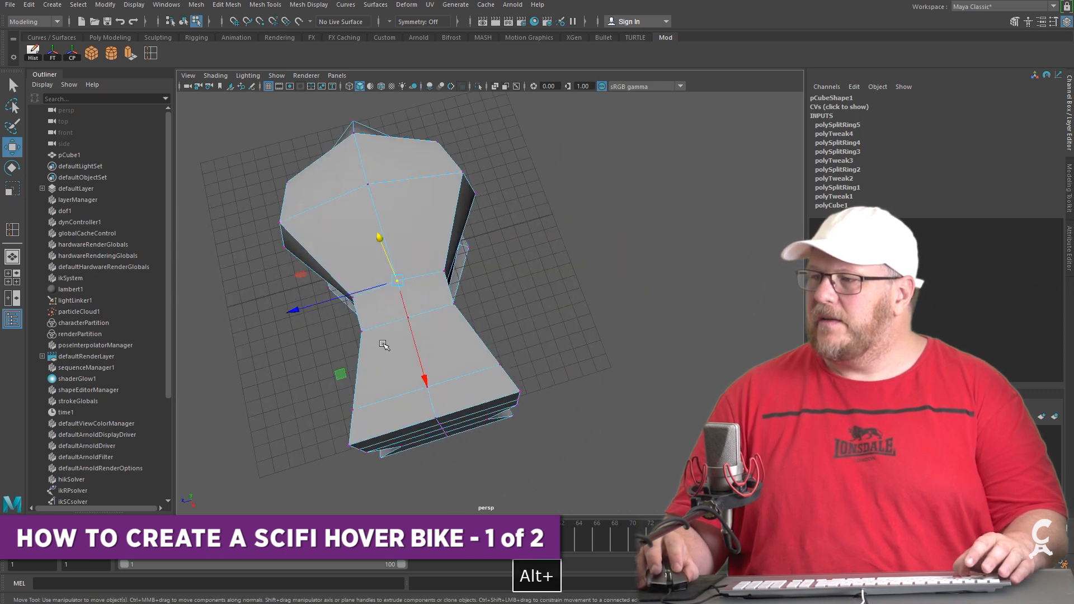
Select the two top faces of the waist and adjust their height
right_click_drag(386, 318, 377, 335)
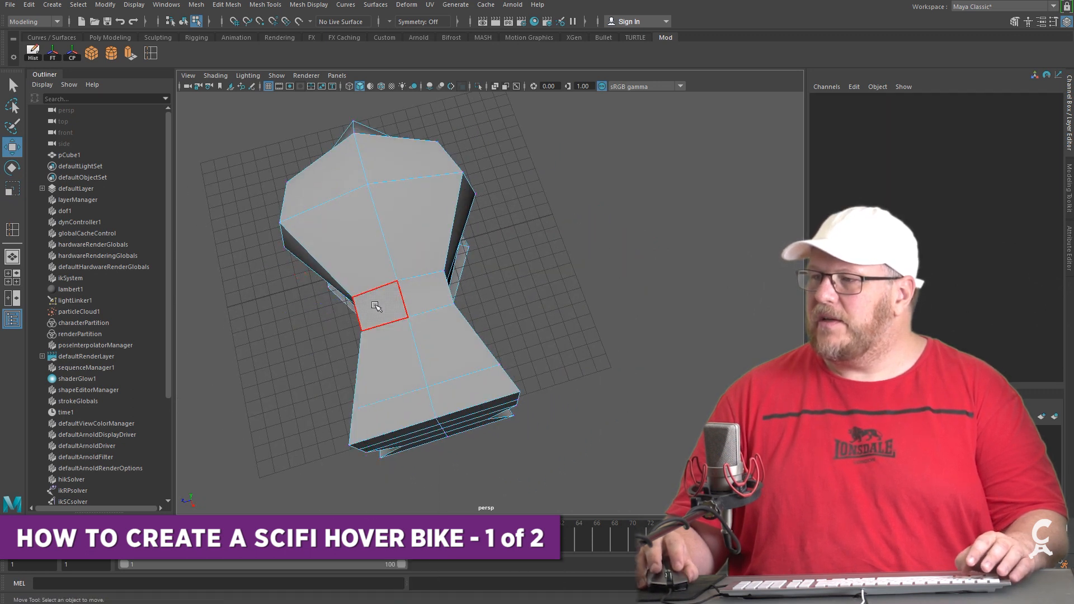
left_click(376, 306)
left_click_drag(418, 310, 530, 244, "alt")
left_click(530, 244)
left_click(428, 317)
left_click_drag(478, 315, 494, 276, "alt")
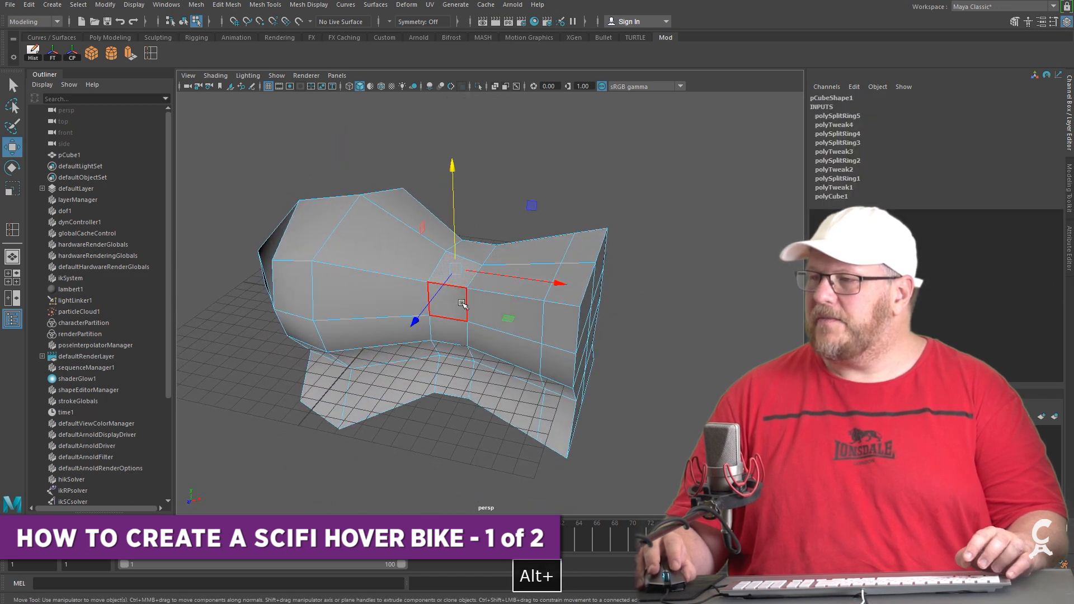
left_click(487, 234)
Scale the sides of the waist inward to narrow it across the body's width
right_click(459, 274)
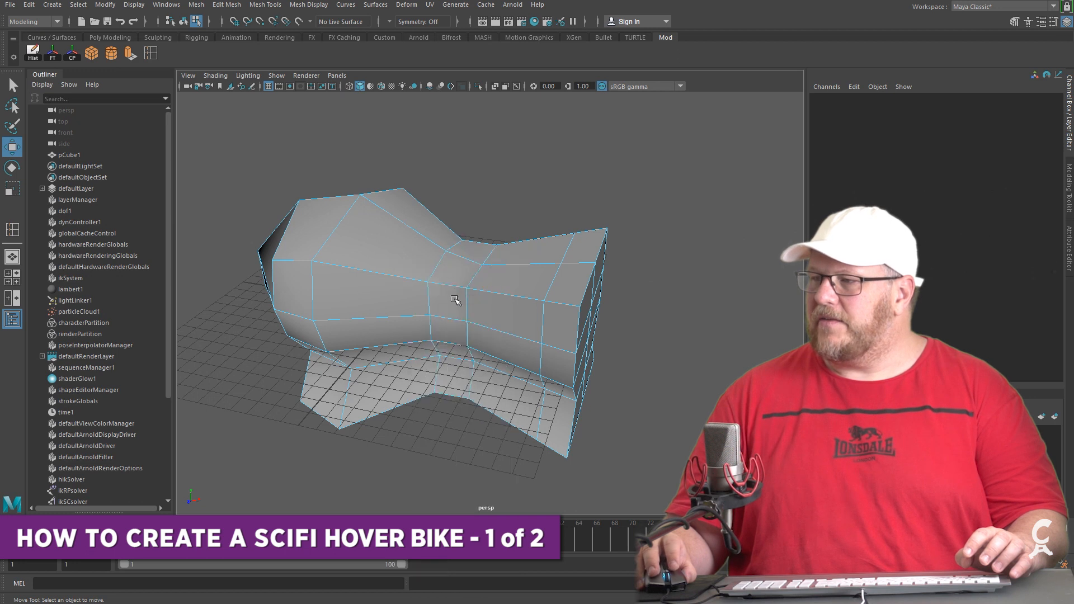
left_click(457, 276)
left_click(455, 307, "shift")
left_click_drag(532, 315, 414, 374, "alt")
key("r")
left_click_drag(318, 363, 456, 334)
left_click(627, 269, "shift")
left_click_drag(628, 285, 506, 369, "alt")
left_click_drag(326, 407, 358, 402)
left_click_drag(404, 362, 350, 395, "alt")
Select the edges at the body's rear end and scale them inward to taper the tail
left_click(398, 336)
key("F10")
left_click(400, 321)
left_click_drag(328, 387, 510, 364)
Select the two uppermost faces of the rear end and pull them backward
right_click_drag(448, 330, 450, 358)
left_click(426, 327)
left_click(425, 326)
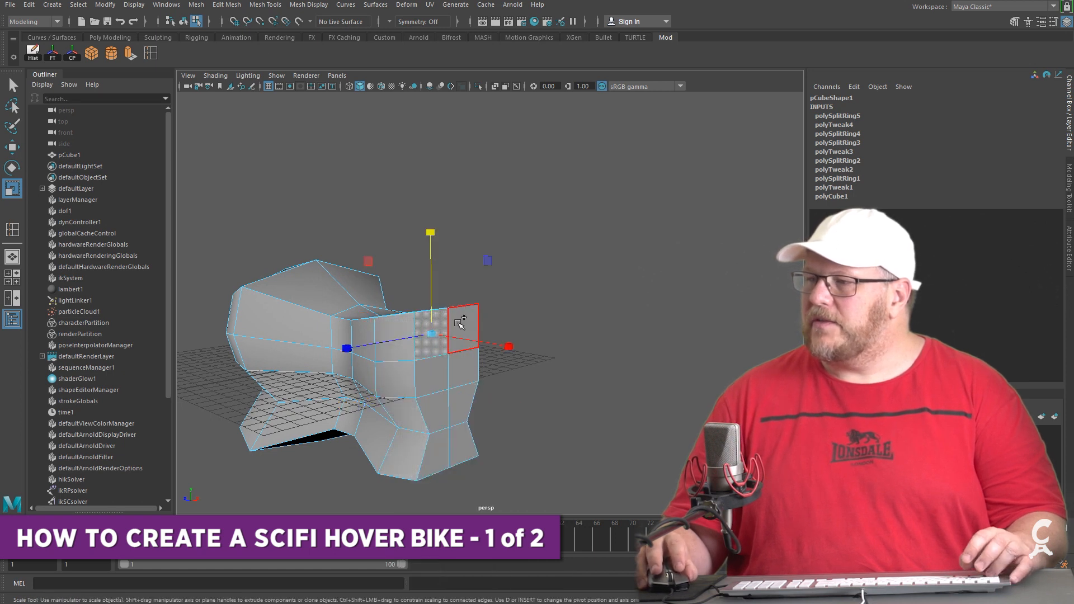
left_click(462, 323, "shift")
left_click_drag(481, 394, 559, 384, "alt")
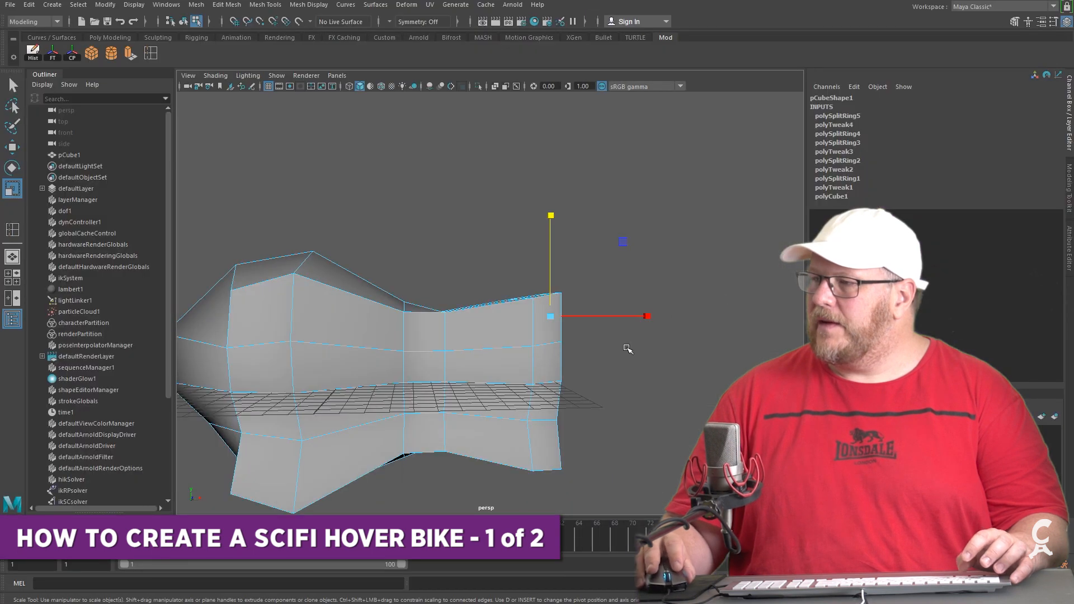
mouse_move(627, 349)
left_mouse_down("alt")
mouse_move(588, 358)
mouse_move(614, 358)
left_mouse_up("alt")
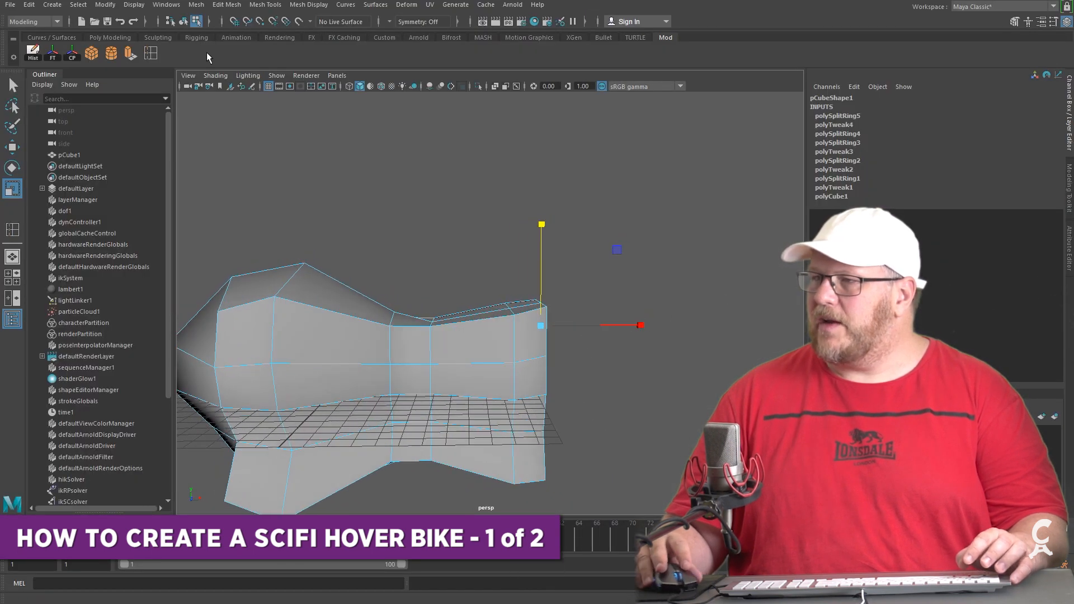
key("w")
left_click_drag(609, 326, 564, 355)
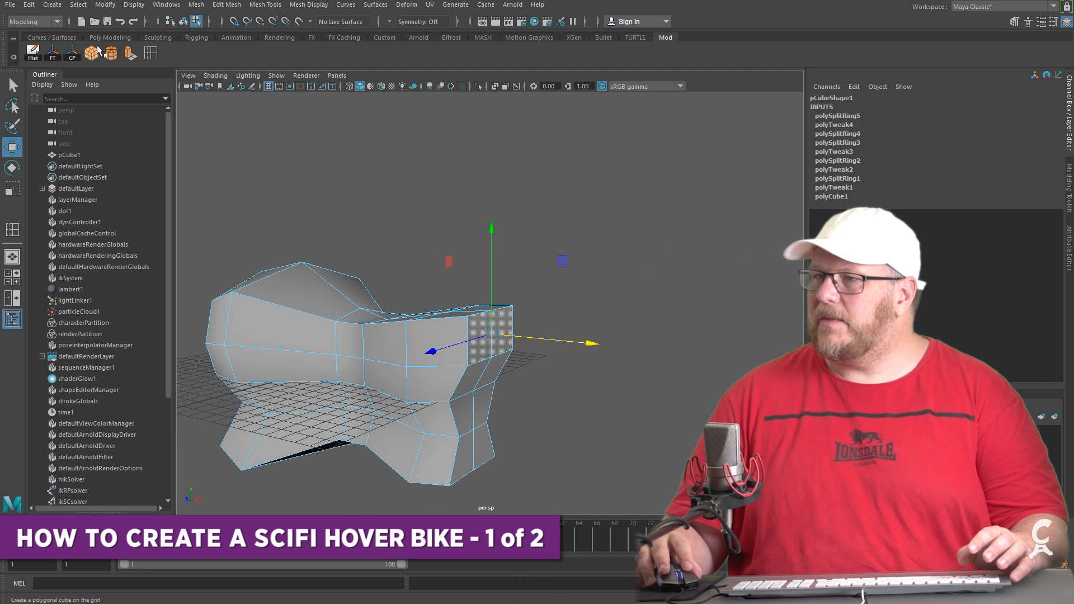
Extrude the two upper rear faces with local translate Z 3.735, scaling the end to 0.607 in X and 0.67 in Y
key("ctrl+e")
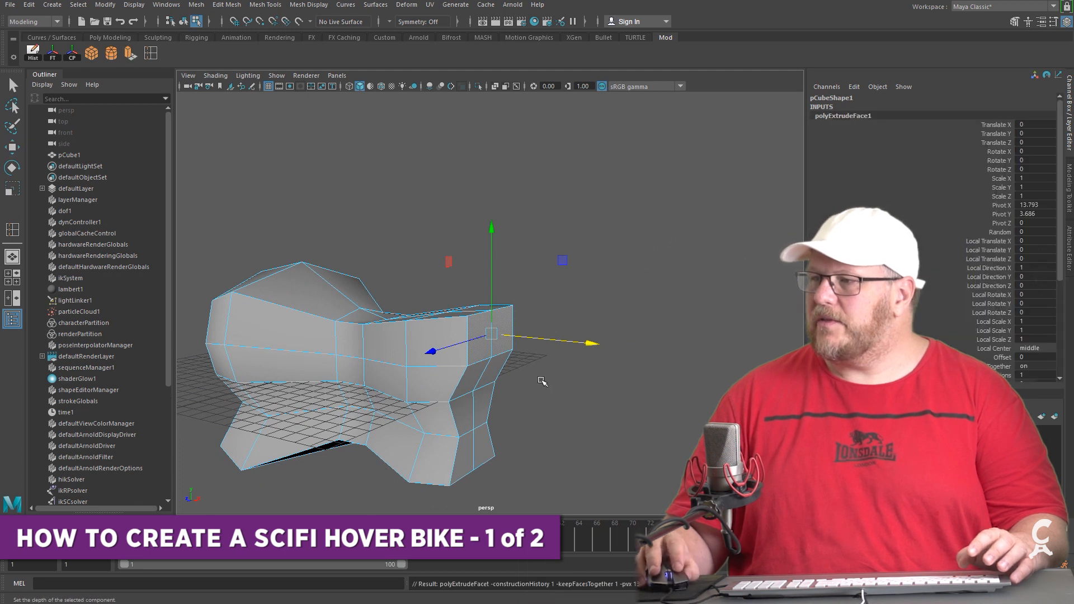
left_click_drag(539, 377, 571, 377, "alt")
left_click_drag(685, 323, 482, 371, "alt")
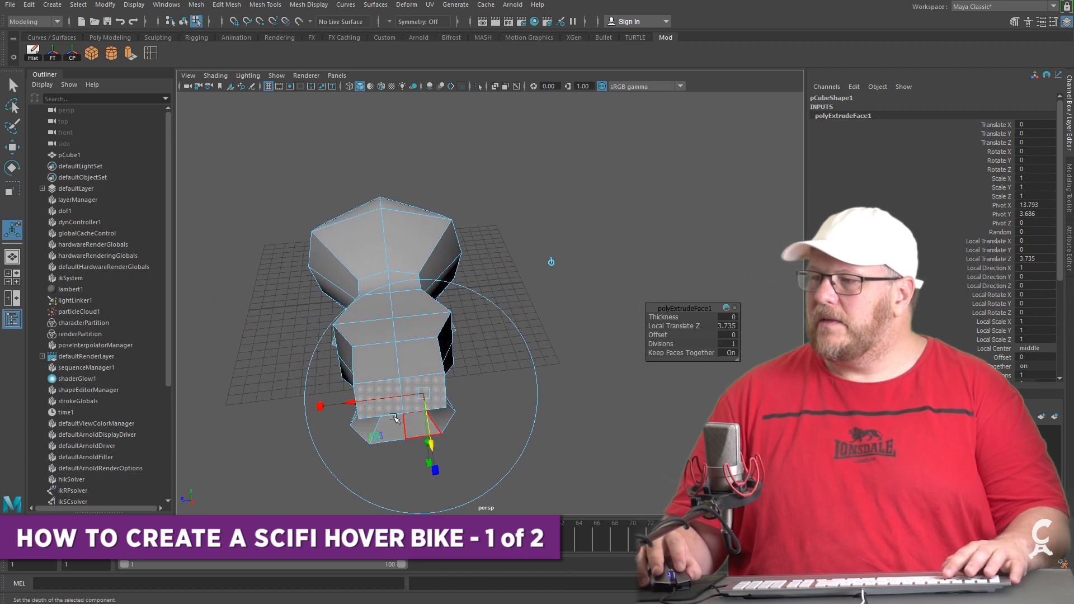
left_click_drag(314, 407, 554, 363)
left_click_drag(613, 382, 454, 443)
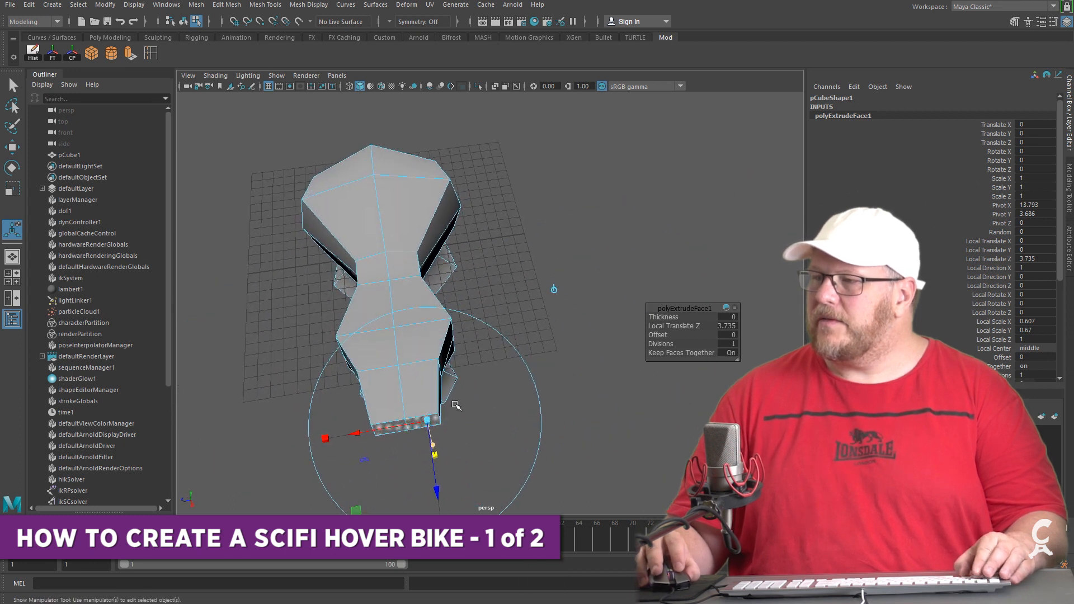
Select the edge loop at the base of the rear extrusion and scale it across the body's width
left_click(498, 269)
right_click_drag(429, 363, 427, 330)
double_click(419, 361)
key("r")
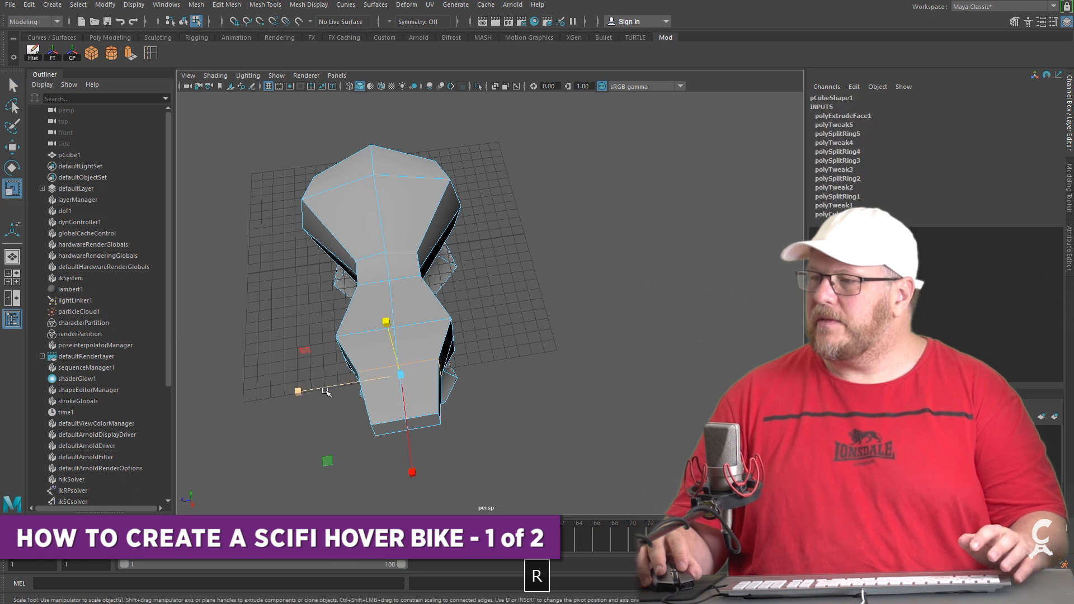
left_click_drag(296, 391, 530, 252)
Select the mid-height edges at the body's rear end and shift them lengthwise, using Soft Select for the falloff
left_click_drag(567, 316, 501, 302, "alt")
left_click_drag(521, 341, 523, 319, "alt")
key("q")
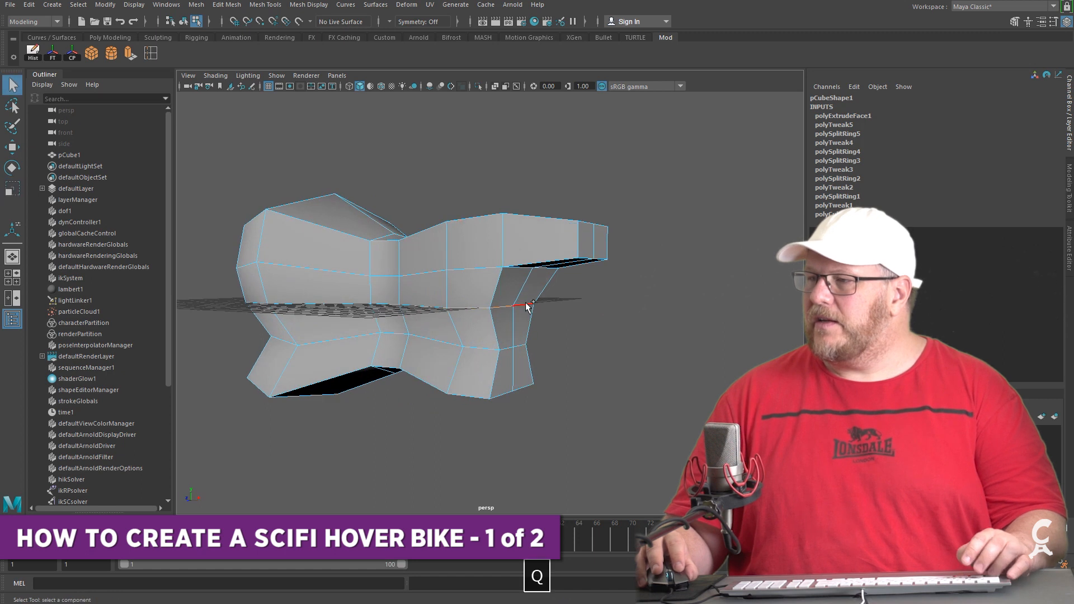
left_click_drag(514, 356, 601, 303, "alt")
key("w")
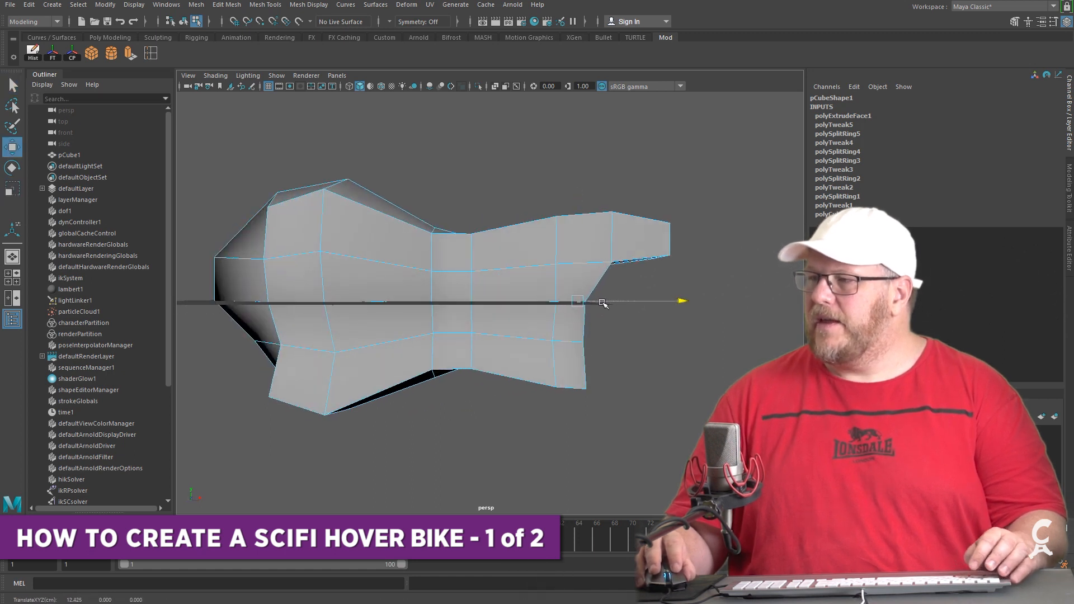
key("b")
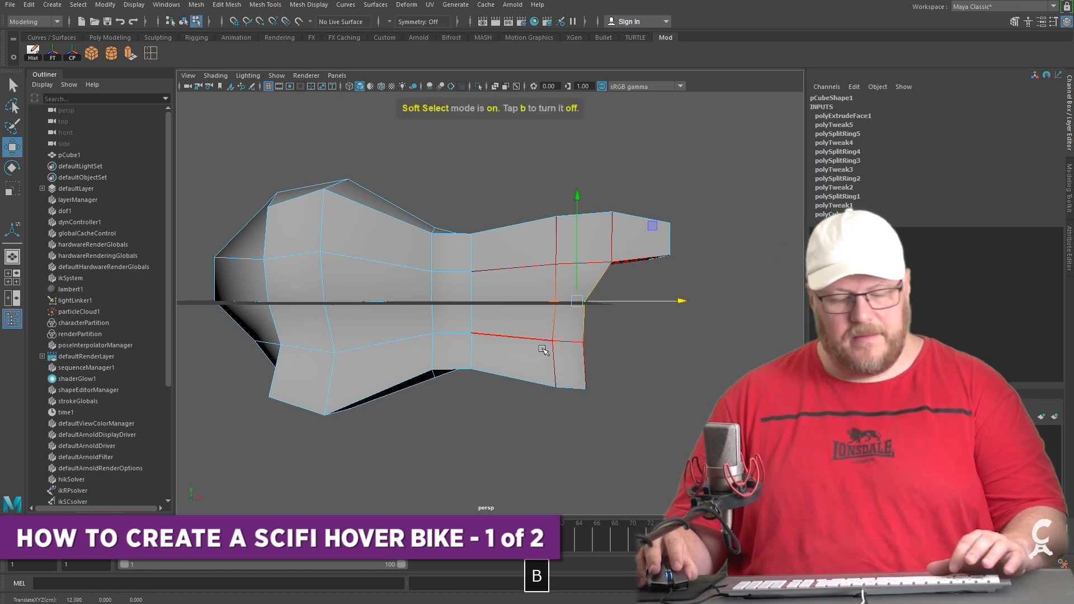
left_click_drag(547, 351, 599, 355)
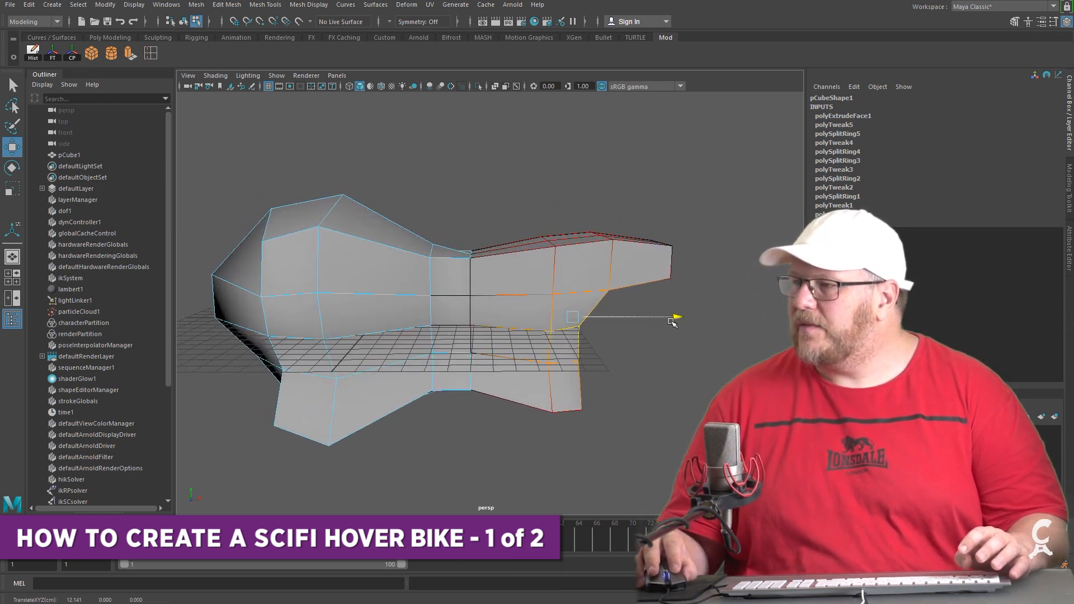
Turn off Soft Select and pull the bottom edges of the rear end backward along X
left_click_drag(612, 356, 662, 397, "alt")
key("b")
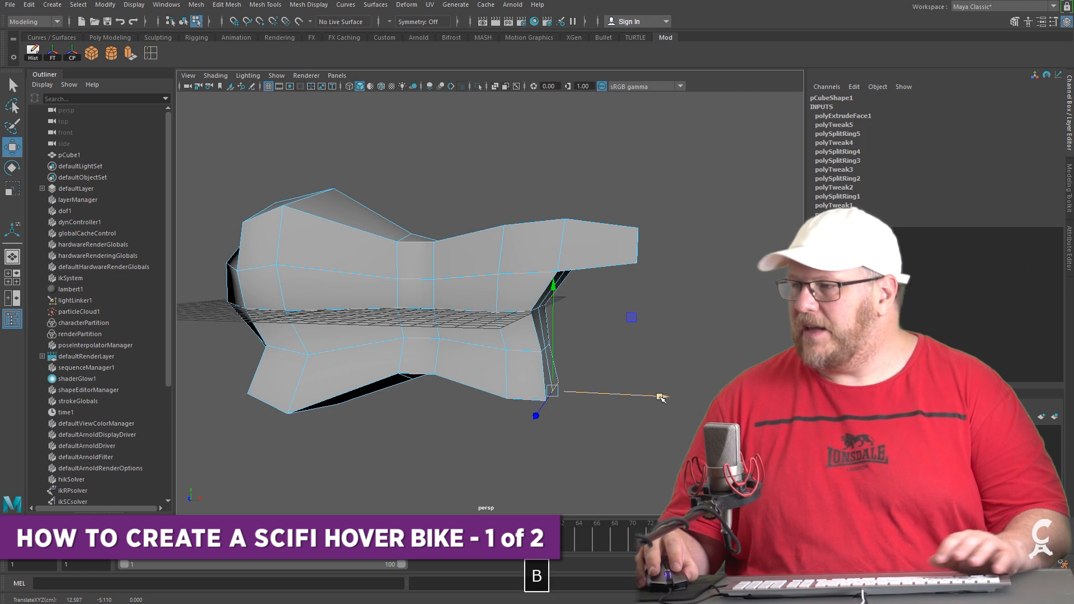
left_click_drag(670, 392, 565, 369, "alt")
Select all vertices of the tail section, scale them down slightly, and move them forward and slightly upward
right_click_drag(511, 254, 462, 260)
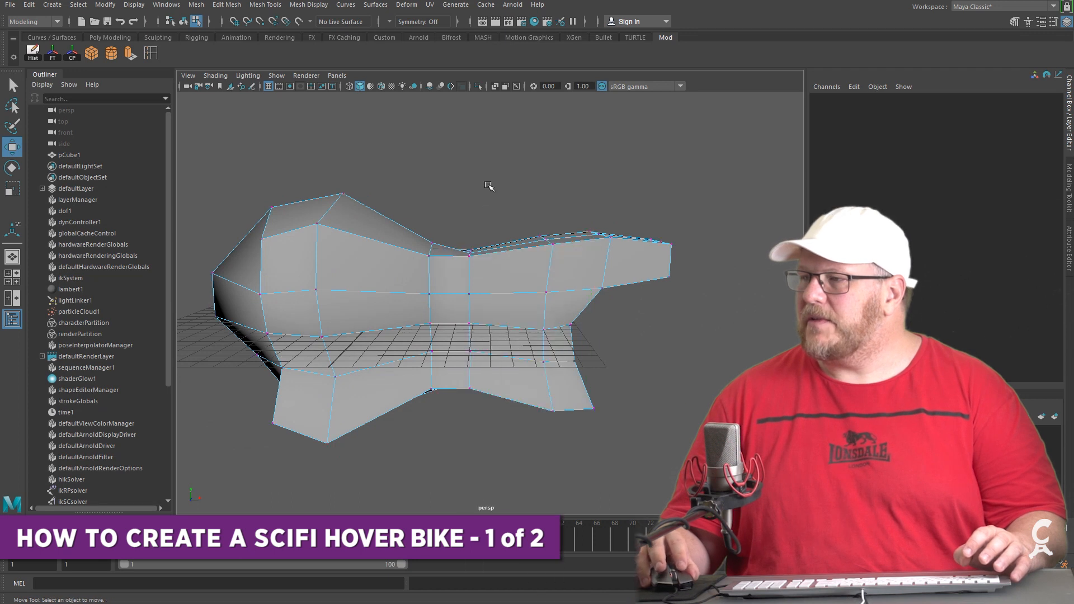
left_click_drag(803, 509, 804, 510)
key("r")
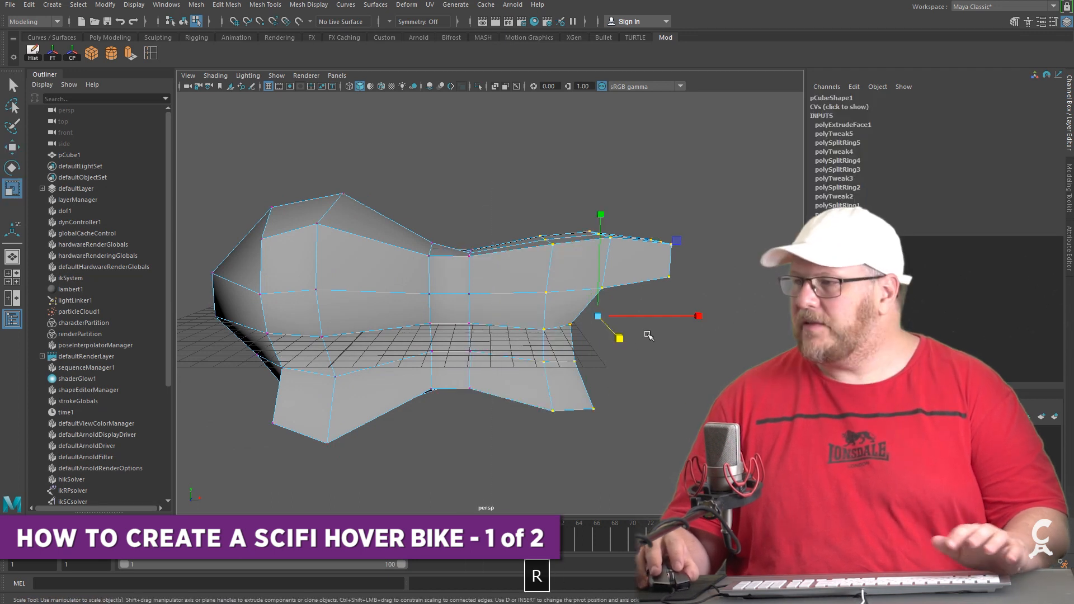
mouse_move(600, 317)
left_mouse_down()
mouse_move(585, 317)
mouse_move(630, 315)
mouse_move(607, 317)
left_mouse_up()
key("w")
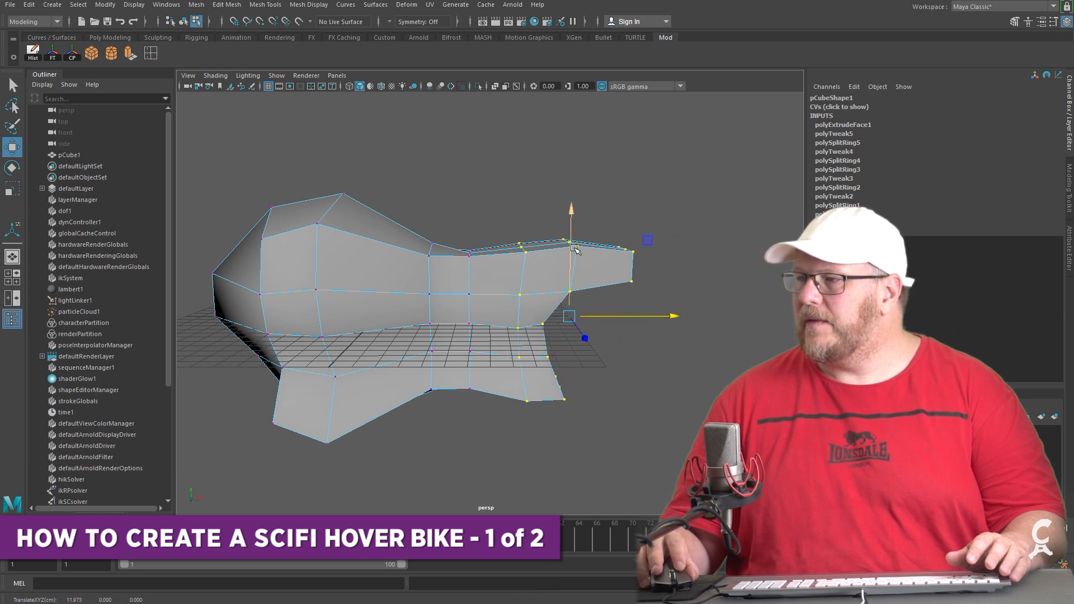
left_click_drag(567, 248, 568, 239)
Preview the body smoothed from several angles and compare its shape with the reference picture RefFromPuddles.jpg
left_click_drag(575, 361, 641, 392, "alt")
left_click(640, 438)
left_click_drag(641, 439, 500, 390, "alt")
key("3")
key("1")
key("alt+Tab")
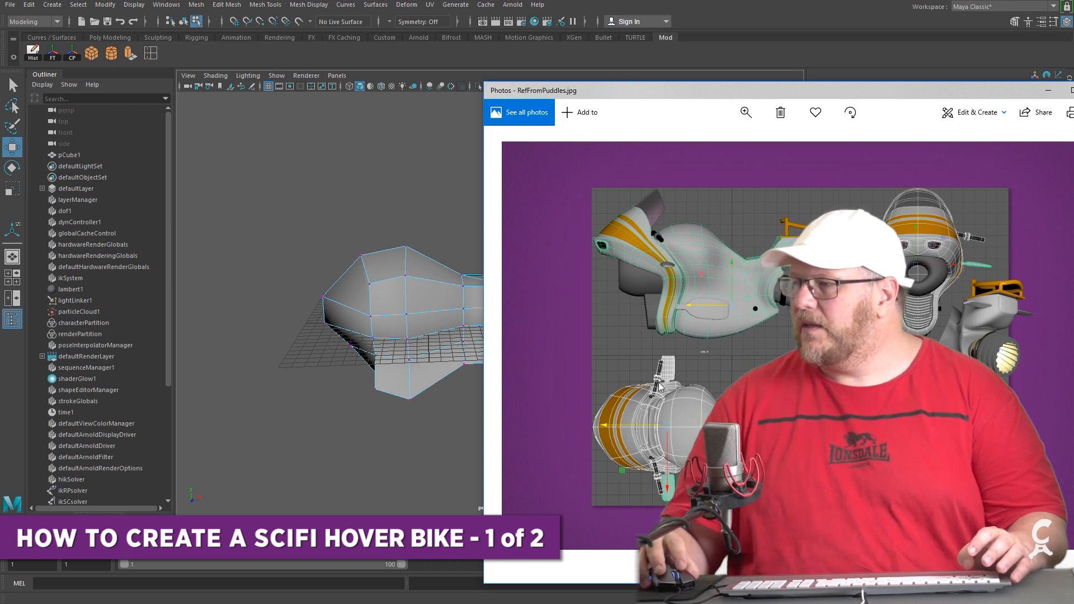
key("alt+Tab")
left_click_drag(343, 449, 414, 442, "alt")
key("alt+Tab")
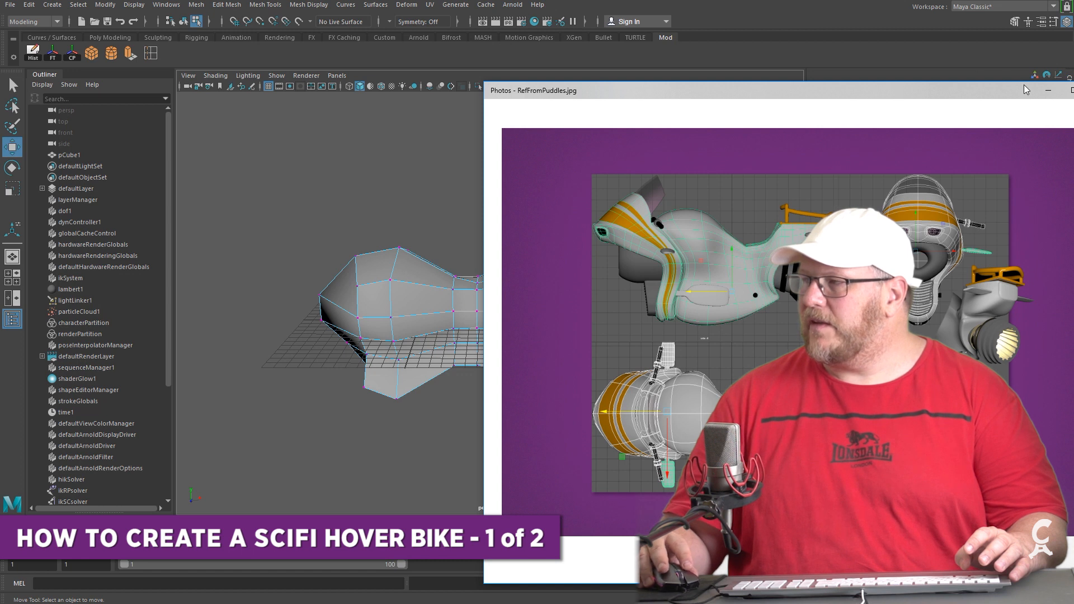
left_click(1049, 94)
Insert an edge loop around the body between the bulky front section and the waist
left_click_drag(582, 291, 614, 314, "alt")
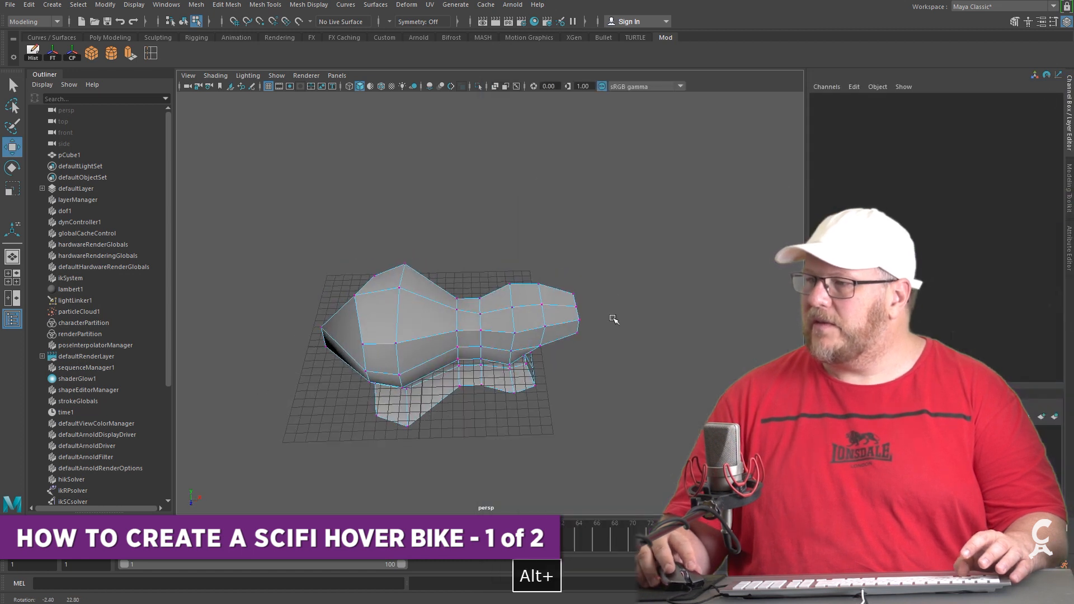
left_click(151, 53)
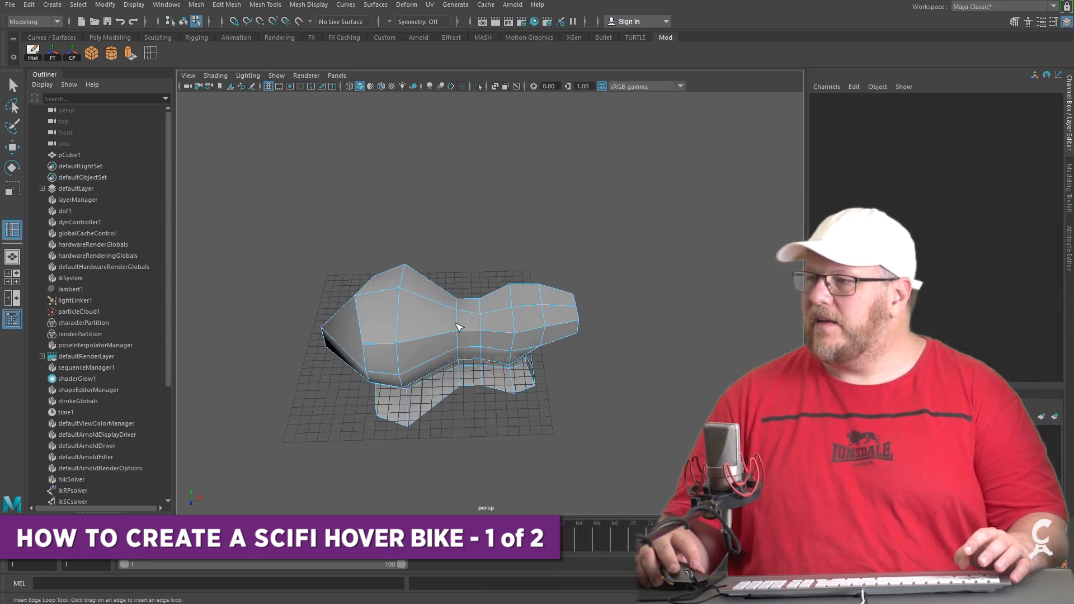
left_click(431, 341)
left_click_drag(432, 342, 506, 387, "alt")
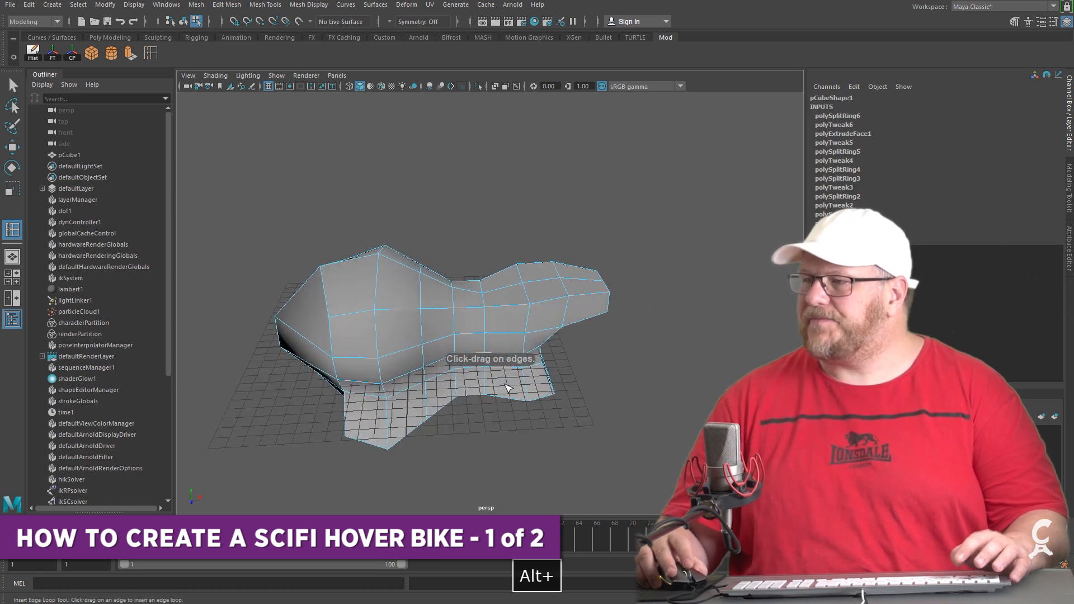
Select the edge loop at the waist and scale it narrower across the body's width
key("r")
left_click_drag(473, 355, 469, 358, "alt")
left_click_drag(453, 363, 315, 257, "alt")
left_click_drag(315, 256, 427, 247, "alt")
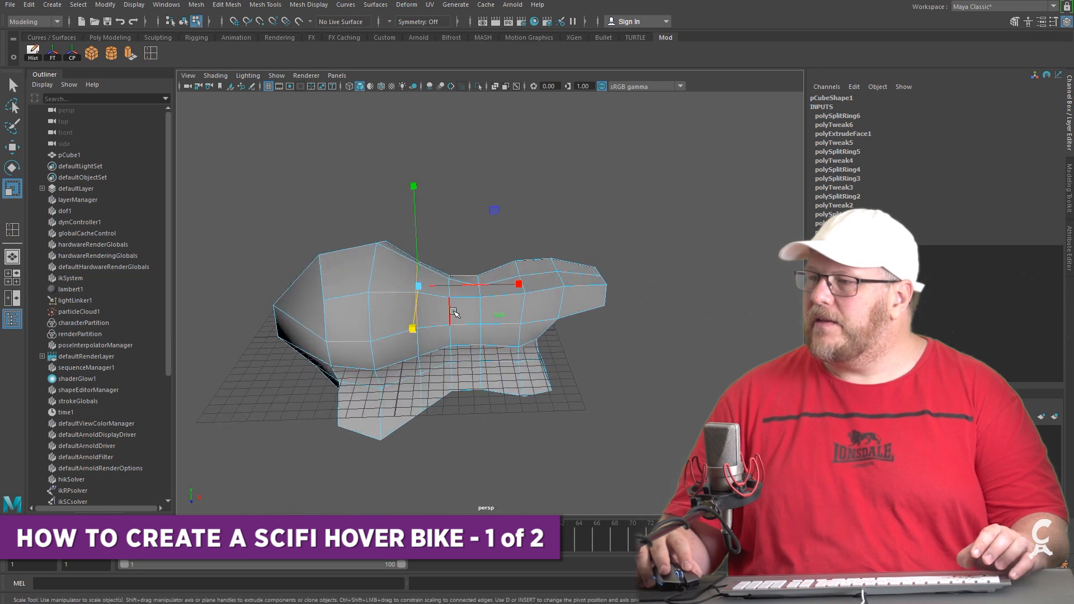
left_click_drag(450, 312, 330, 320, "alt")
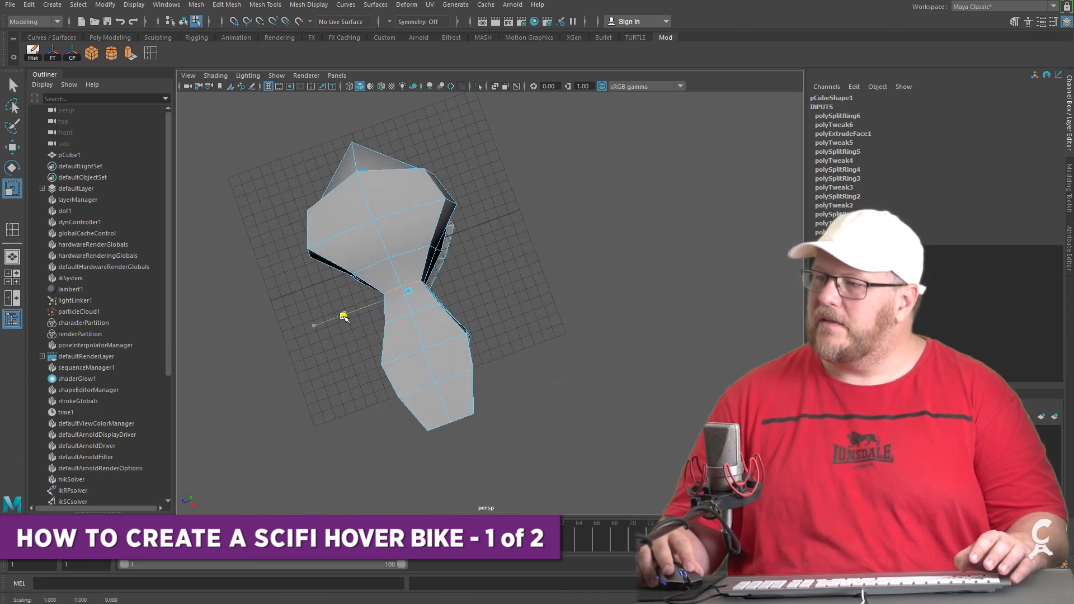
left_click_drag(340, 318, 495, 269, "alt")
Preview the body smoothed and compare its front end with the reference picture RefFromPuddles.jpg
key("w")
key("3")
key("1")
left_click_drag(652, 330, 696, 328, "alt")
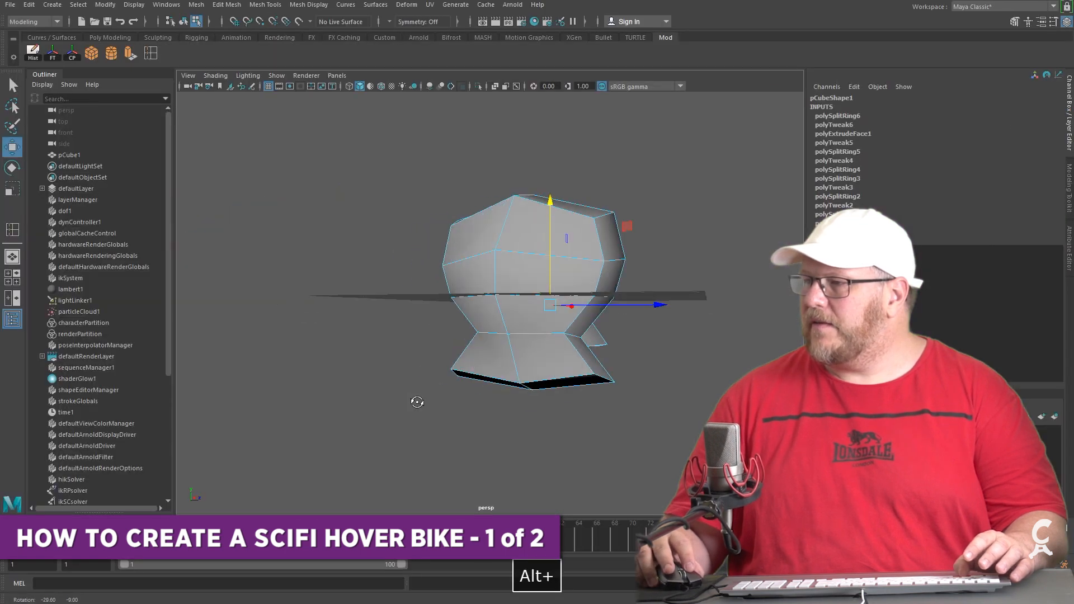
left_click_drag(336, 391, 307, 388, "alt")
key("alt+Tab")
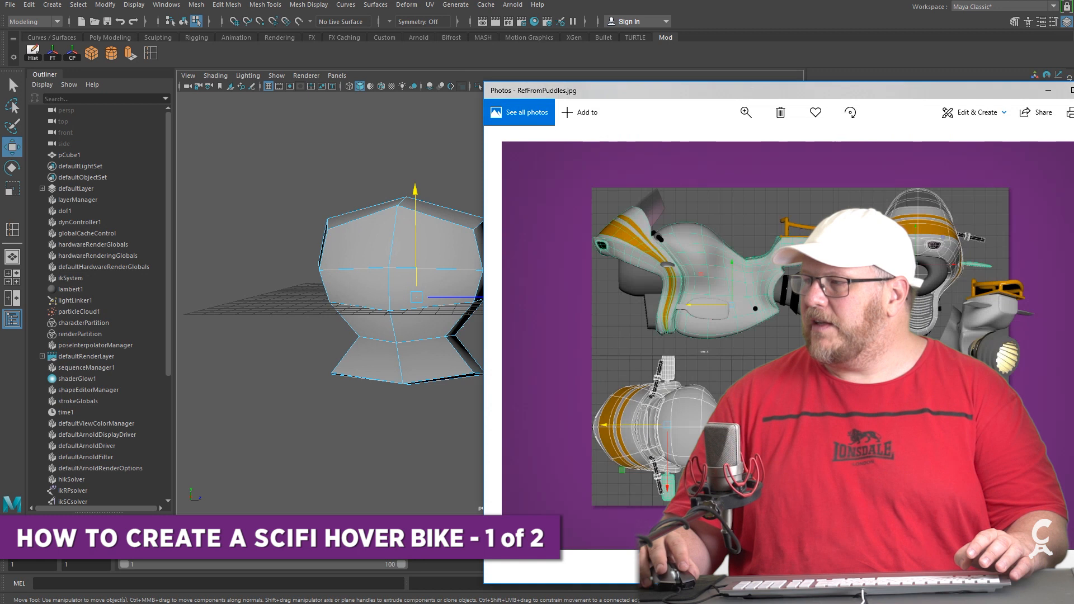
left_click_drag(960, 81, 961, 82)
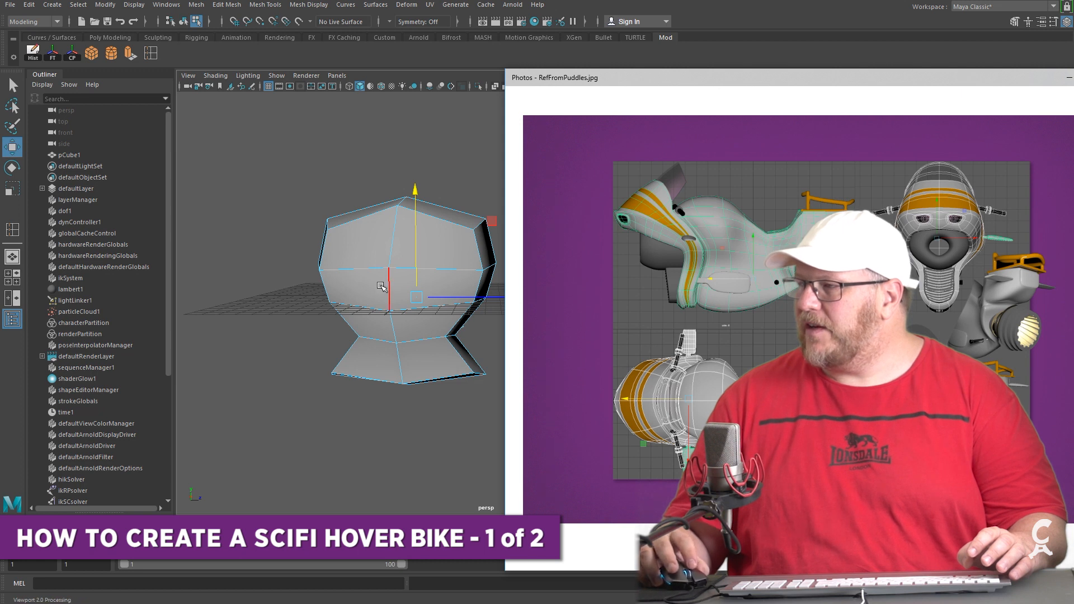
Insert a horizontal edge loop around the body just below the widest ridge of the nose
left_click_drag(422, 307, 358, 302, "alt")
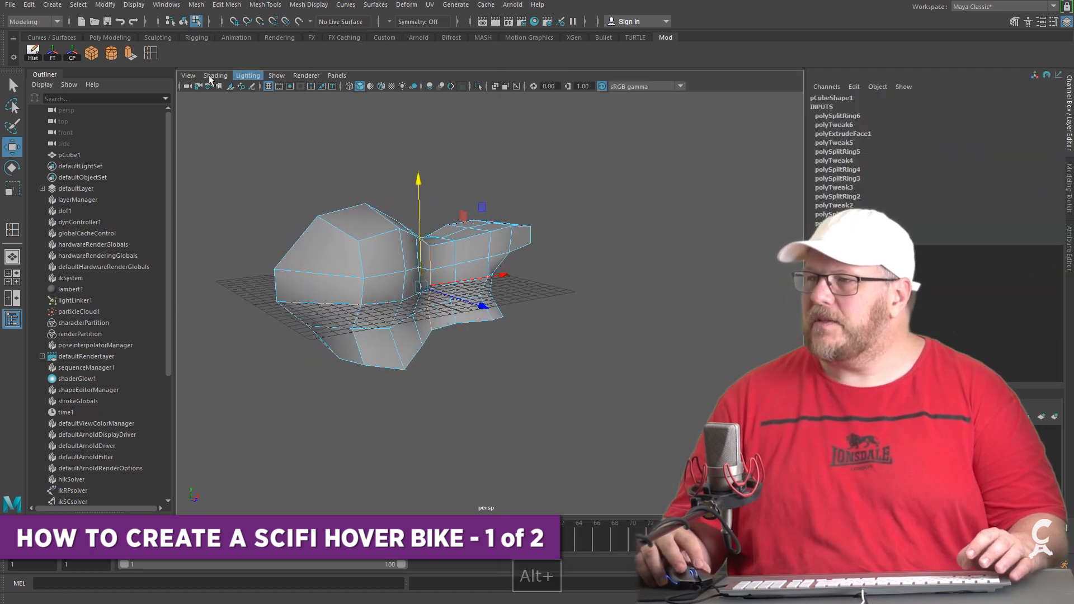
key("g")
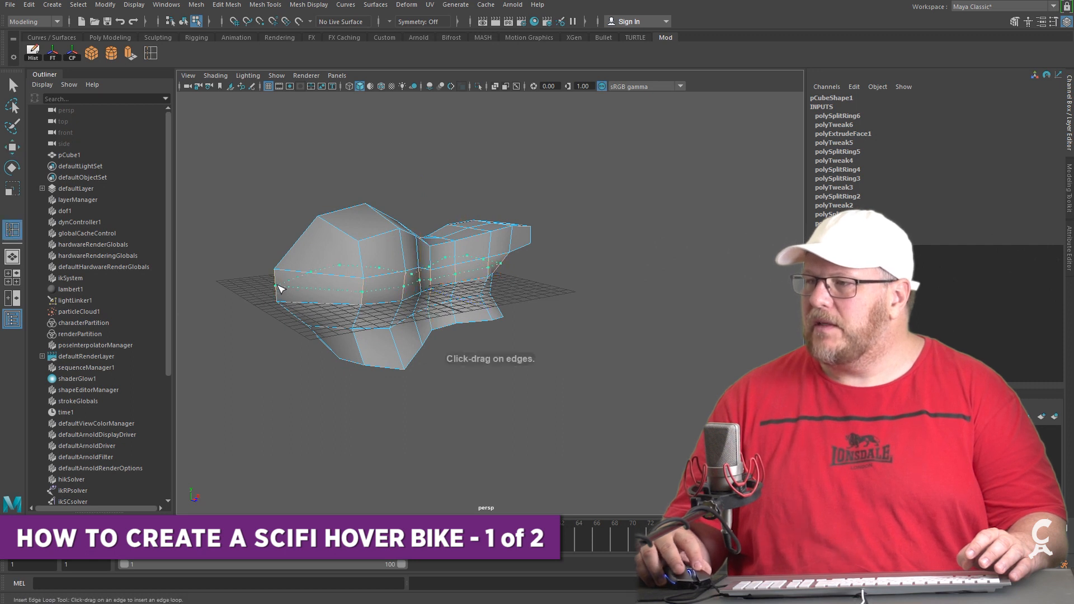
left_click(279, 287)
mouse_move(354, 302)
left_mouse_down("alt")
mouse_move(487, 311)
mouse_move(473, 291)
mouse_move(436, 287)
mouse_move(367, 317)
left_mouse_up("alt")
Insert two vertical edge loops through the body, one near each side of the nose
key("r")
right_click(357, 314)
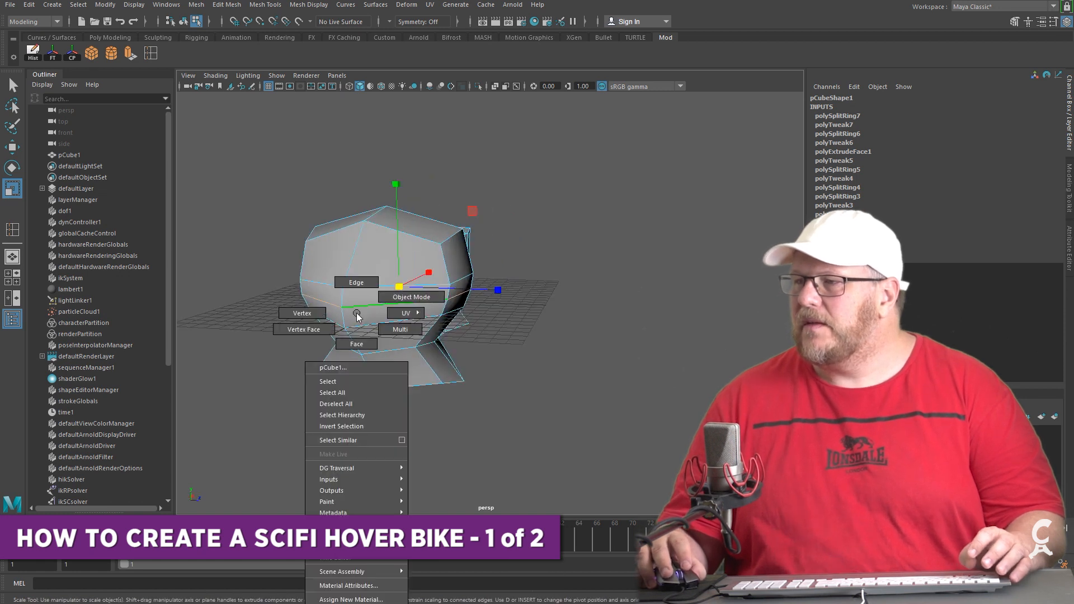
left_click(361, 343)
left_click_drag(339, 300, 380, 300, "alt")
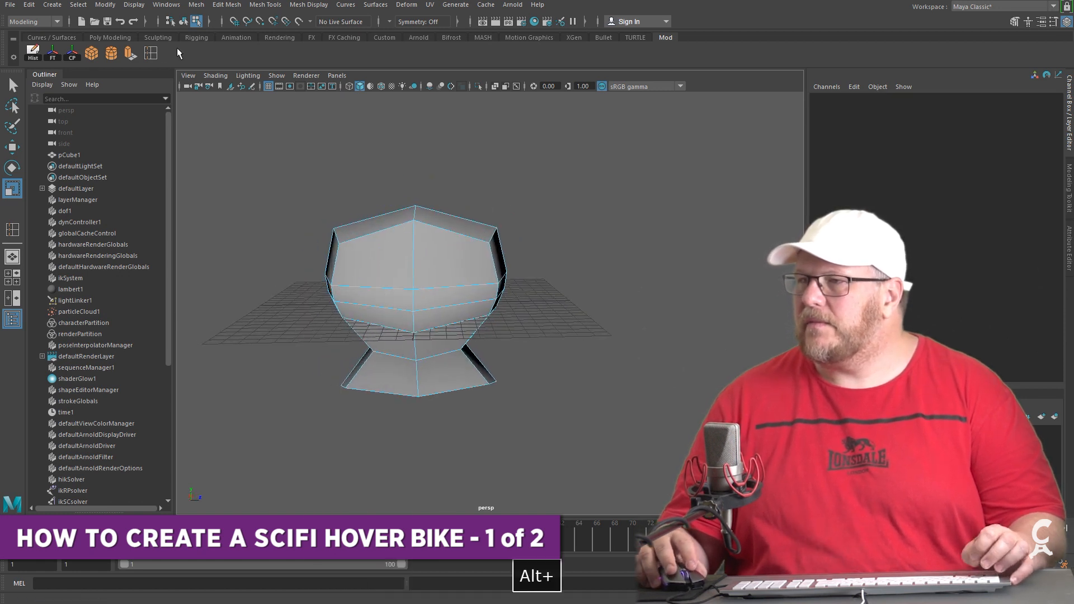
key("y")
left_click(490, 289)
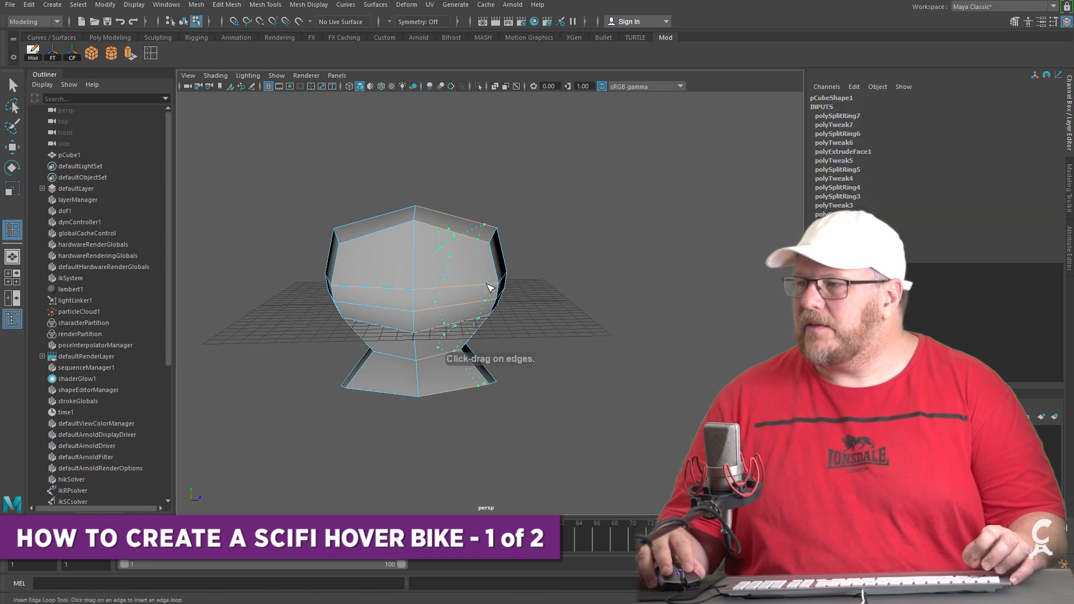
left_click(346, 289)
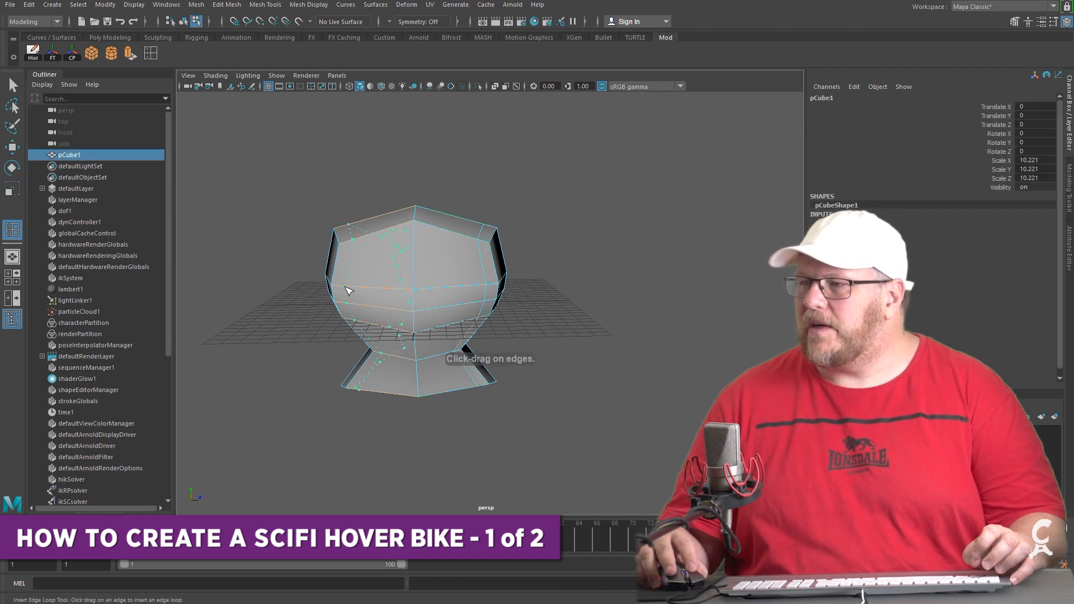
left_click(11, 82)
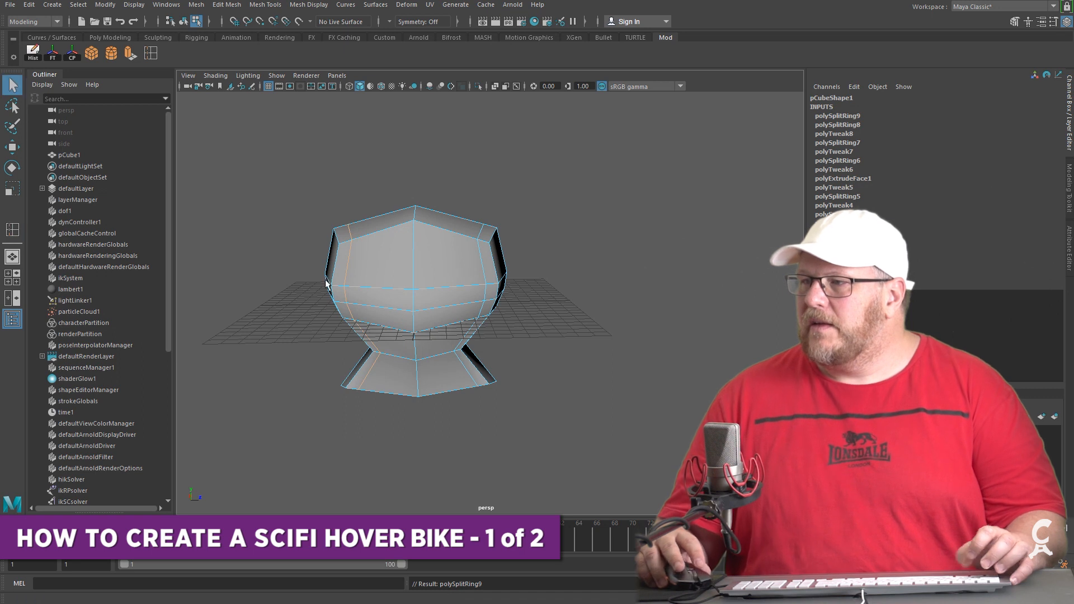
Select the front faces on the lower part of the nose between the side loops and scale them along X to flatten them
left_click_drag(420, 305, 387, 281, "alt")
right_click_drag(397, 266, 401, 296)
left_click(342, 258)
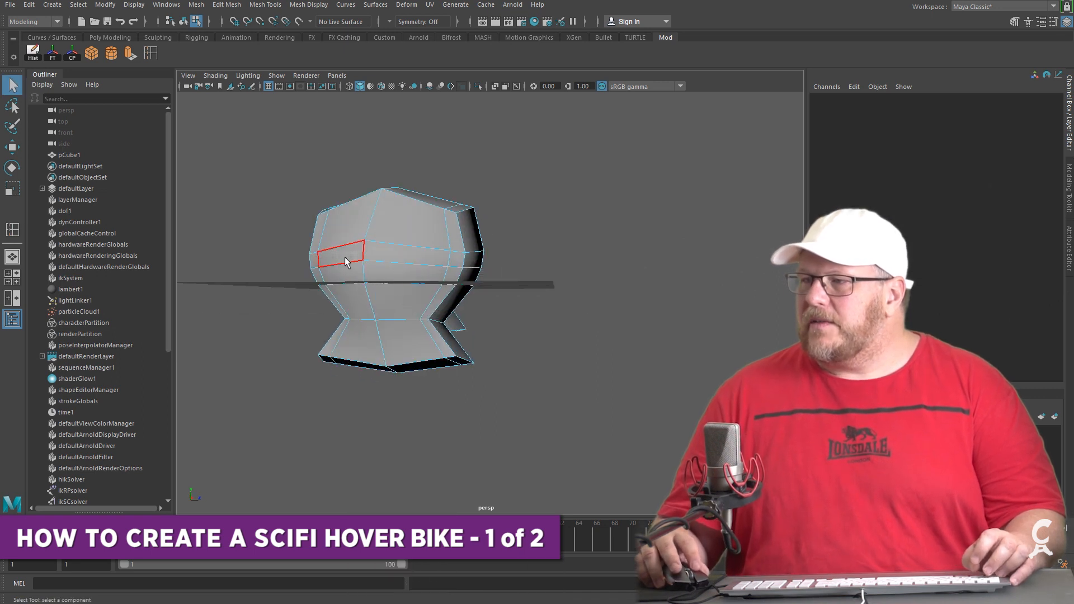
left_click(398, 253, "shift")
left_click(390, 276, "shift")
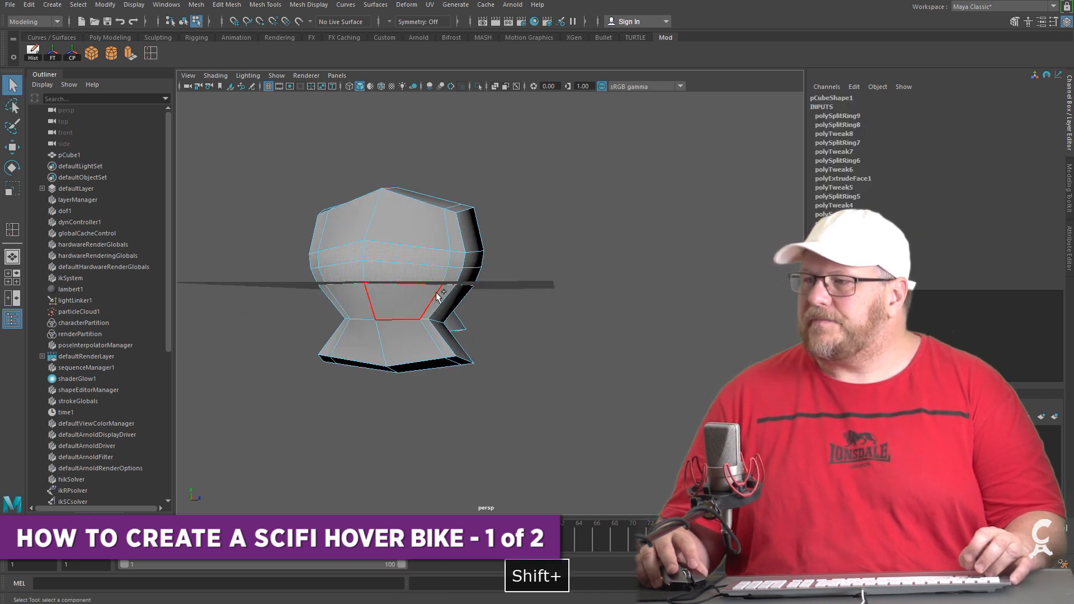
mouse_move(552, 327)
left_mouse_down("alt")
mouse_move(501, 340)
mouse_move(552, 326)
left_mouse_up("alt")
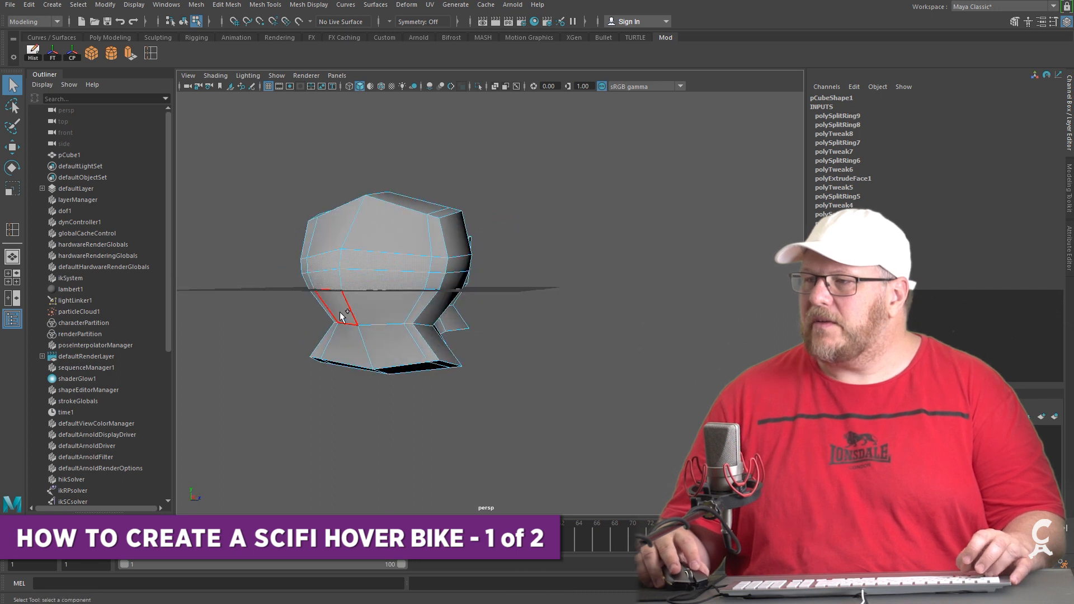
left_click(370, 304, "shift")
left_click_drag(369, 304, 515, 391, "alt")
key("r")
left_click_drag(423, 276, 396, 275)
left_click_drag(406, 280, 524, 285, "alt")
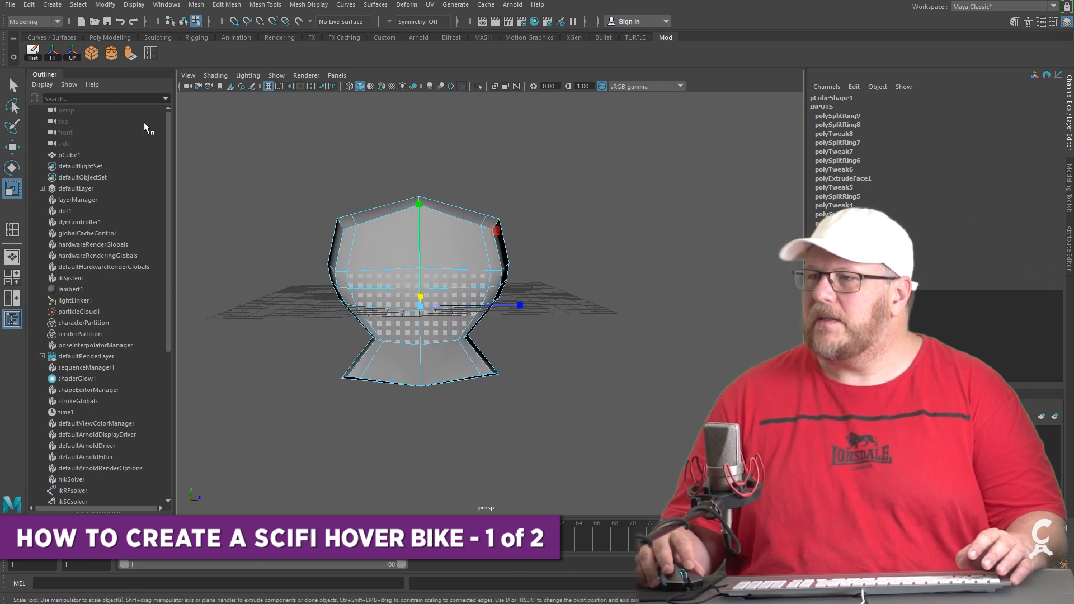
Extrude the selected nose faces into the body with a world-axis Translate X of 3.632
left_click(130, 54)
left_click_drag(662, 455, 473, 447, "alt")
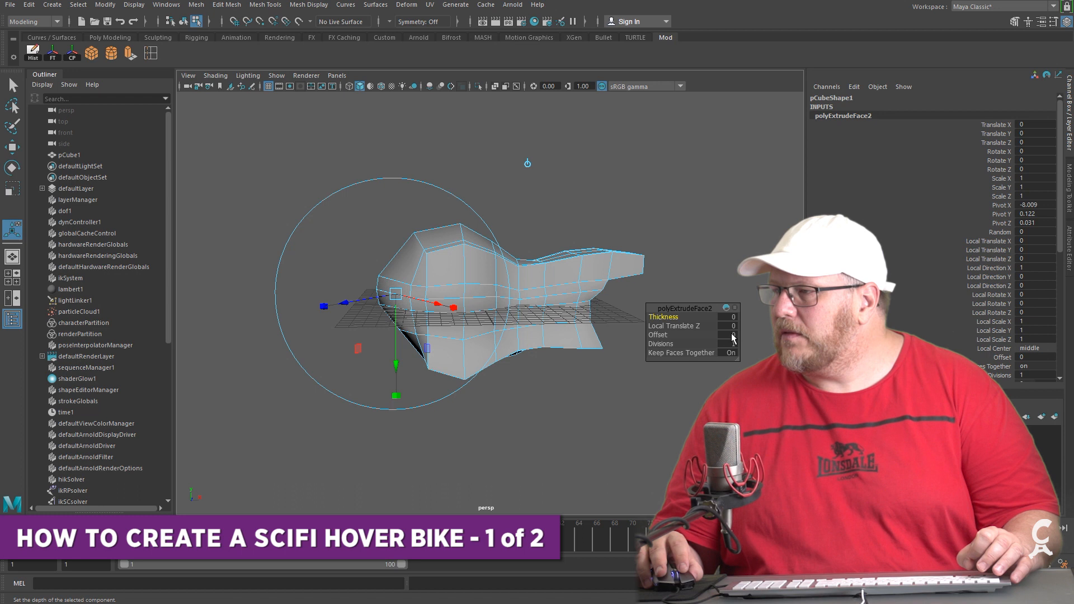
left_click(529, 163)
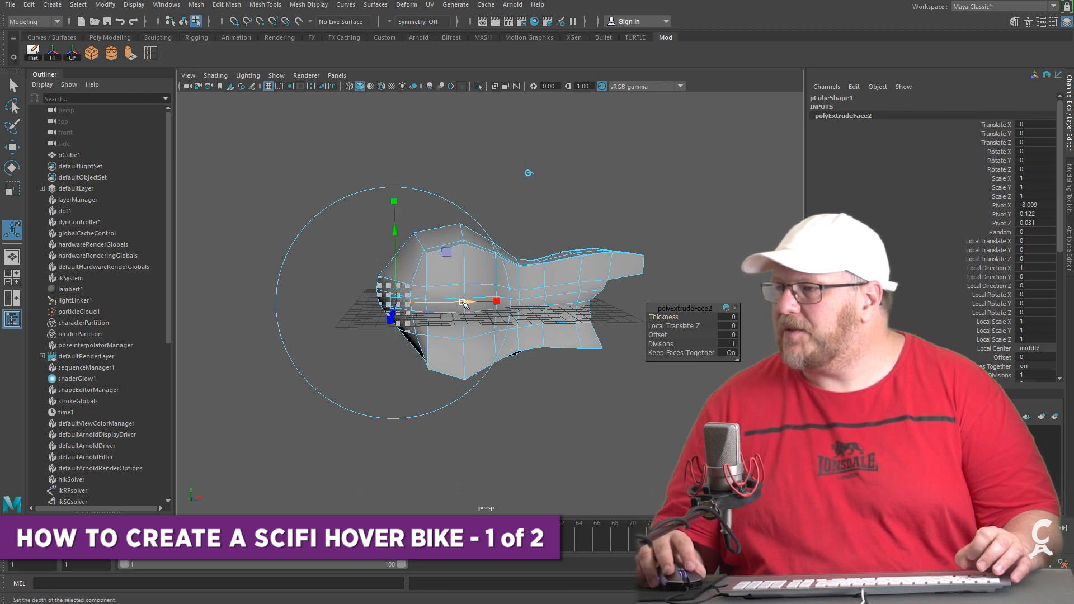
left_click_drag(470, 302, 509, 303)
Scale the extruded faces at the back of the nose recess and move them along X
left_click_drag(417, 323, 519, 315, "alt")
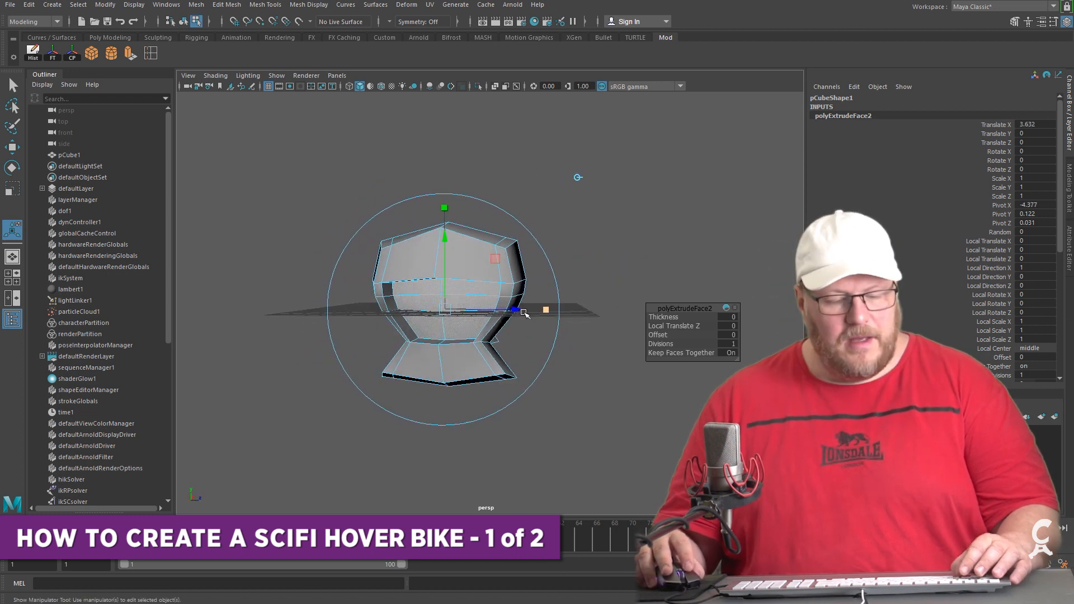
key("r")
left_click_drag(445, 312, 406, 335)
key("r")
left_click_drag(486, 316, 428, 327, "alt")
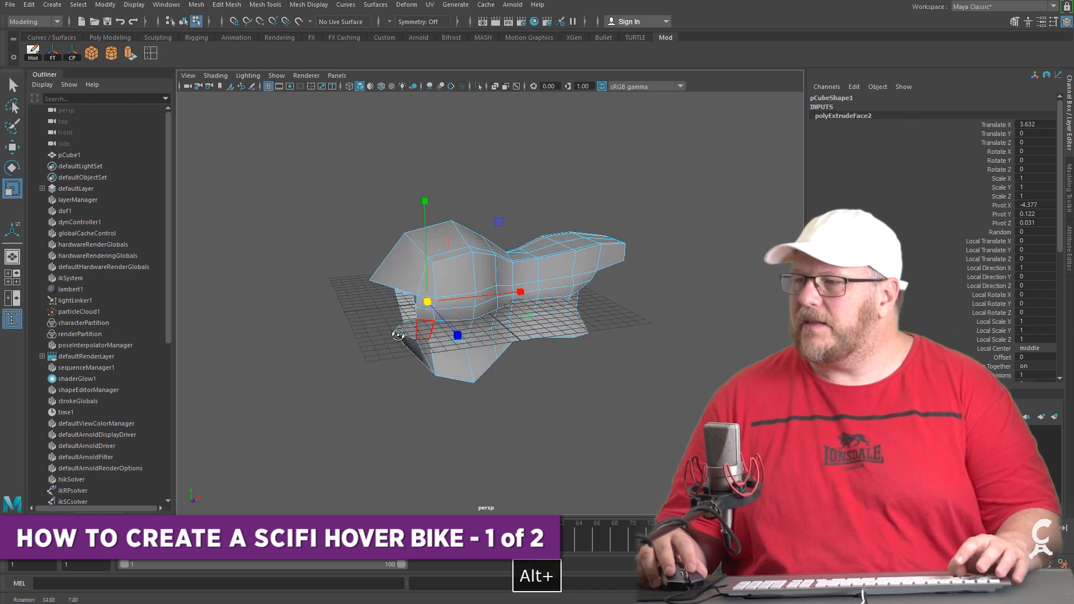
left_click_drag(516, 295, 554, 308)
left_click_drag(456, 310, 449, 312)
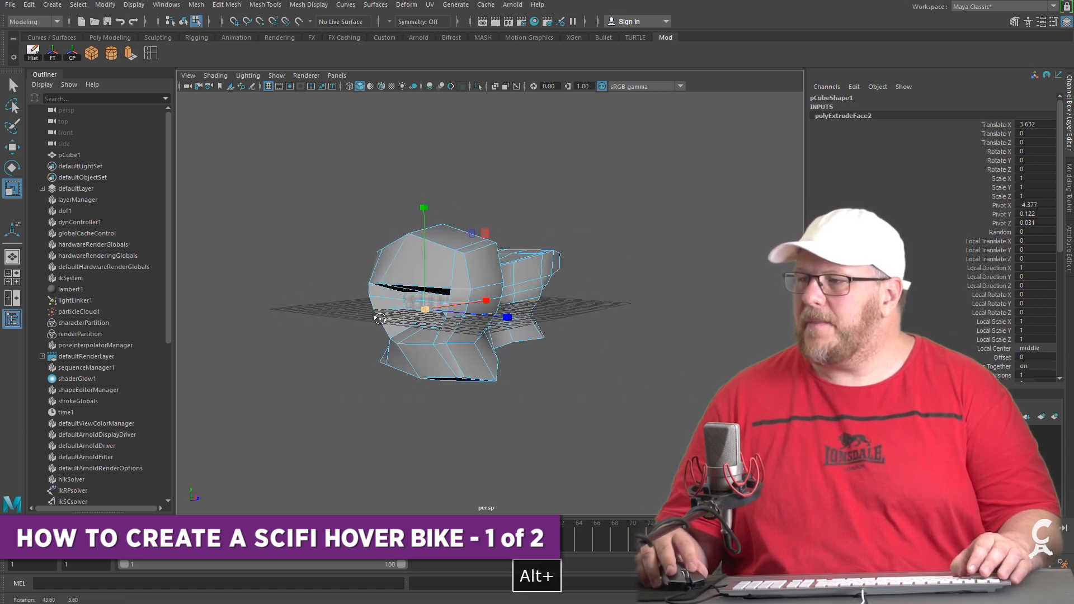
left_click_drag(303, 315, 335, 320, "alt")
key("w")
left_click_drag(477, 307, 582, 294)
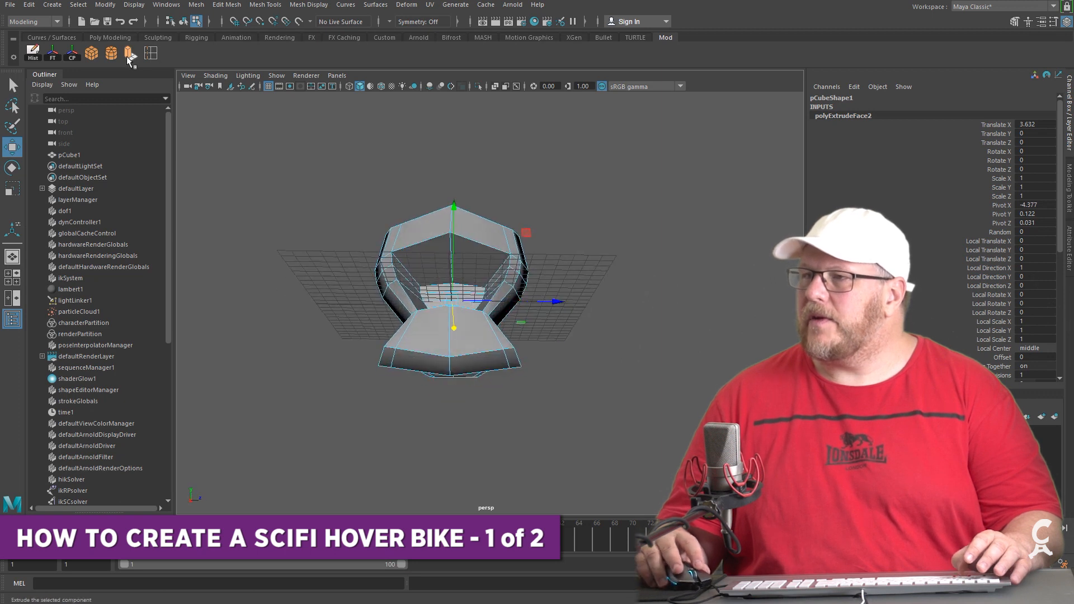
Insert an edge loop around the inside of the nose recess and preview the mesh smoothed
left_click(151, 53)
left_click_drag(437, 241, 593, 299, "alt")
key("3")
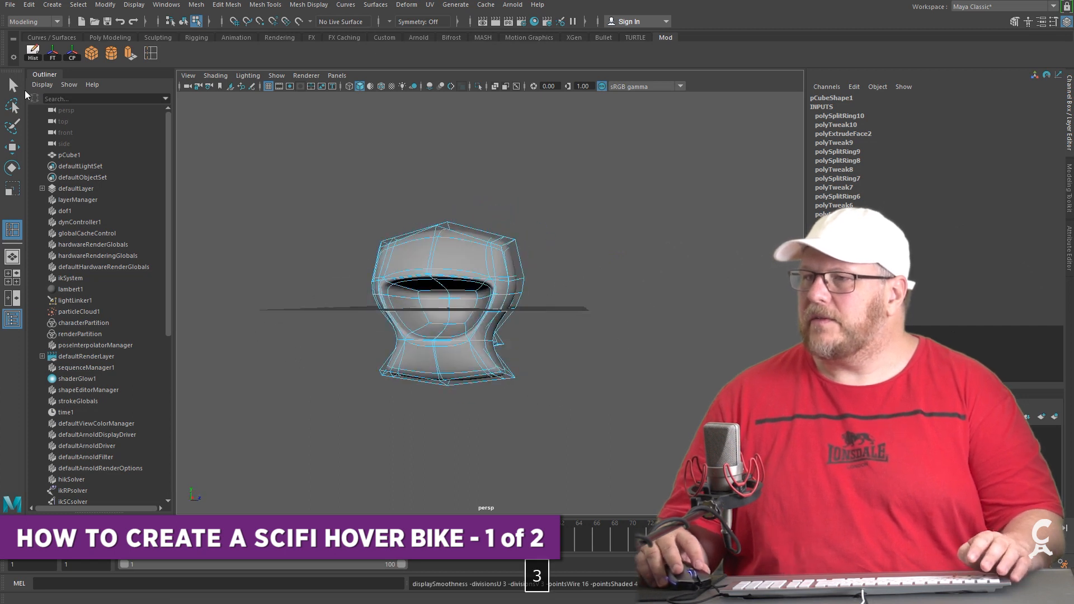
left_click(381, 198)
right_click_drag(541, 370, 537, 364, "alt")
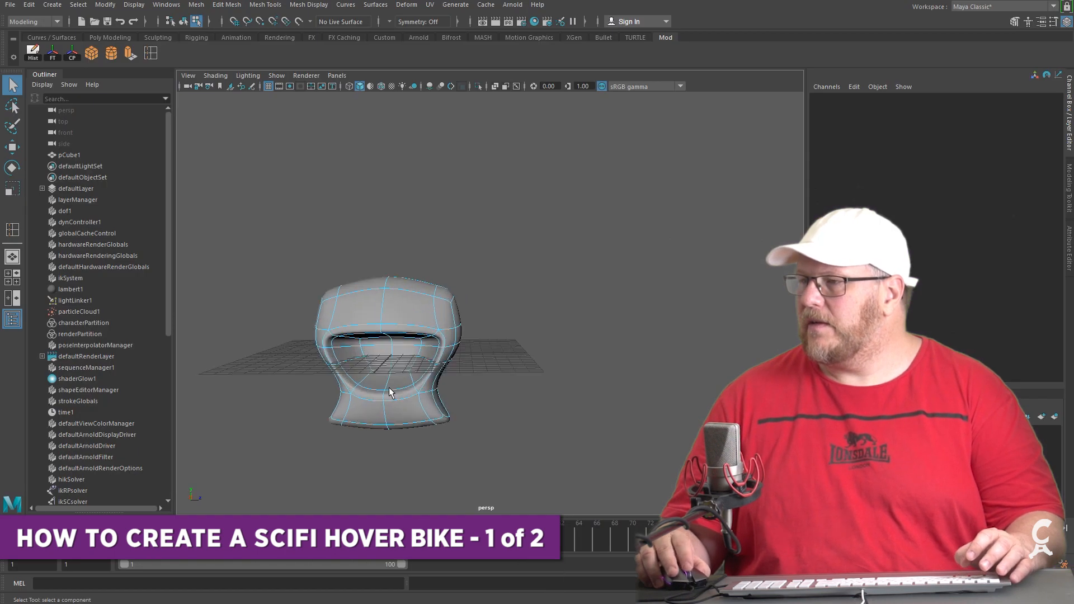
Select the upper vertices of the front hull on the unsmoothed mesh and scale them narrower along Z
left_click_drag(358, 314, 440, 314, "alt")
key("1")
right_click_drag(440, 313, 405, 302)
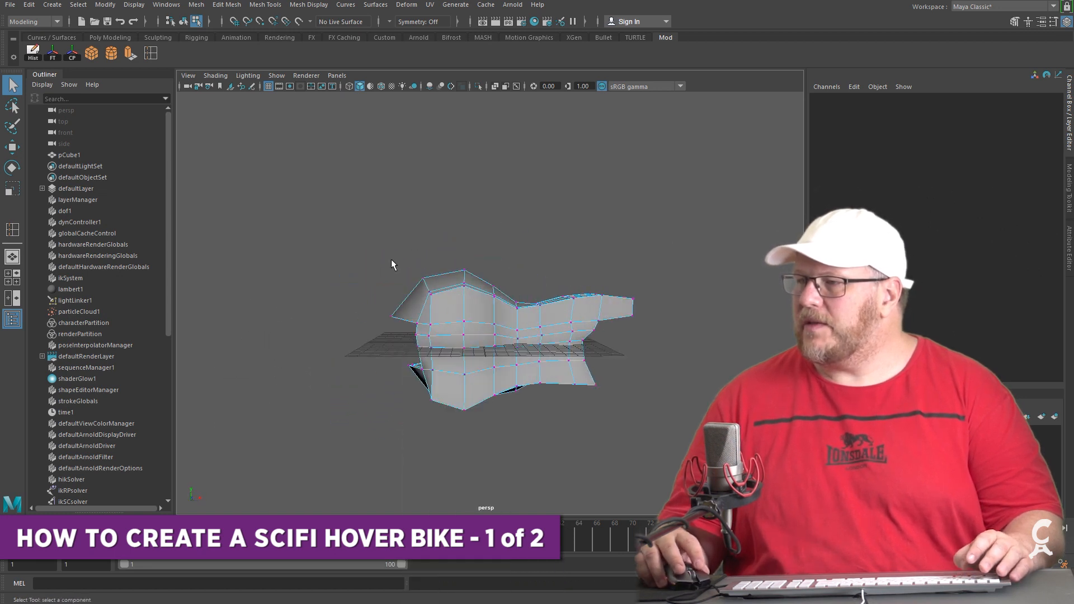
left_click_drag(503, 307, 609, 343)
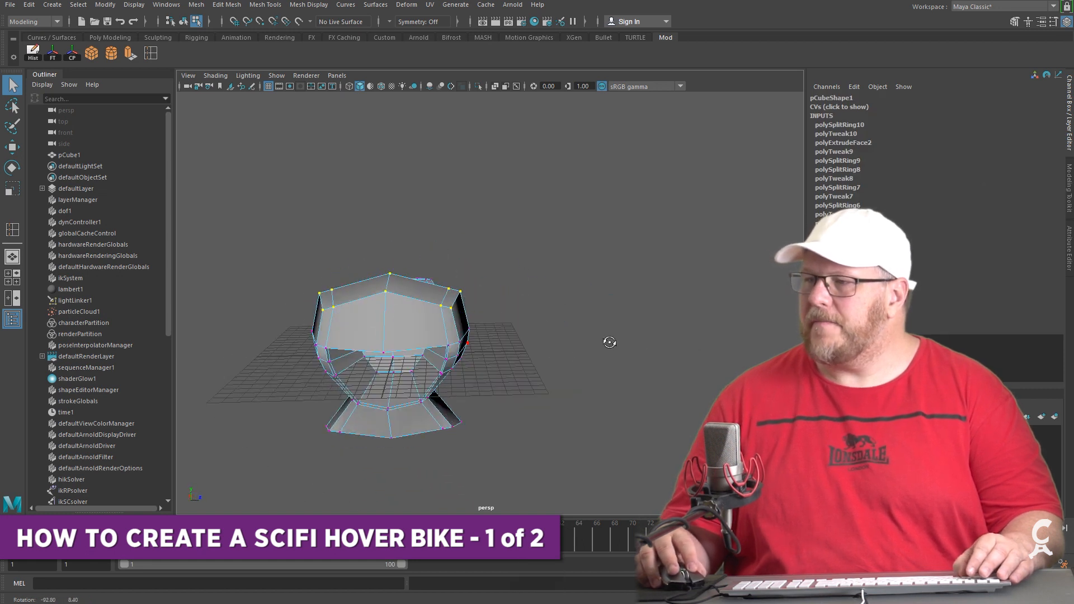
key("r")
mouse_move(498, 285)
left_mouse_down()
mouse_move(329, 305)
mouse_move(491, 279)
mouse_move(442, 305)
mouse_move(497, 282)
left_mouse_up()
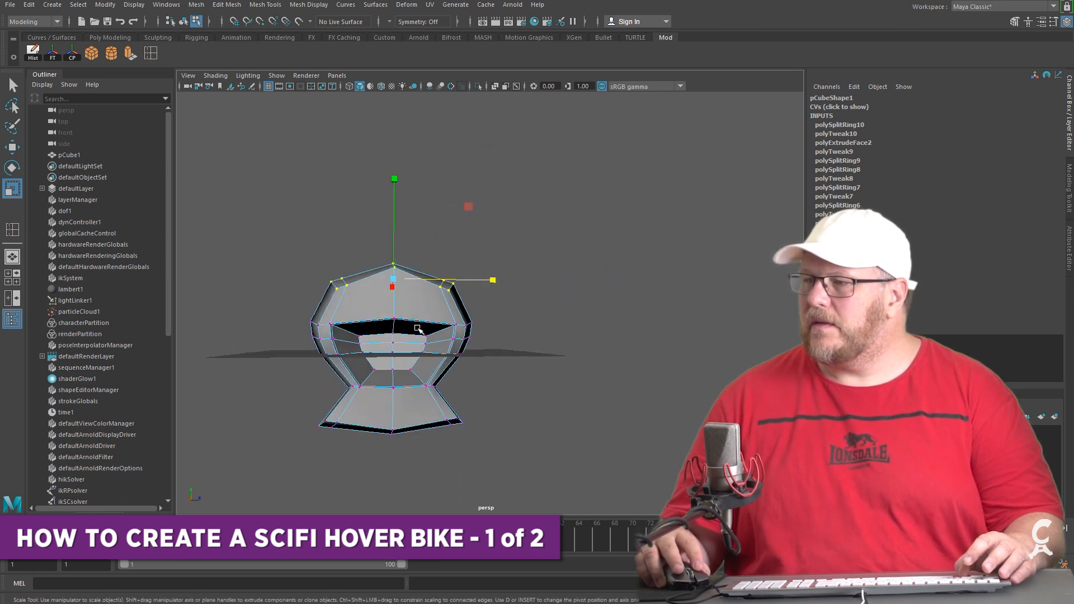
Move the centre vertex on the upper lip of the nose recess up along Y
left_click_drag(409, 338, 491, 272, "alt")
left_click_drag(506, 448, 643, 408, "alt")
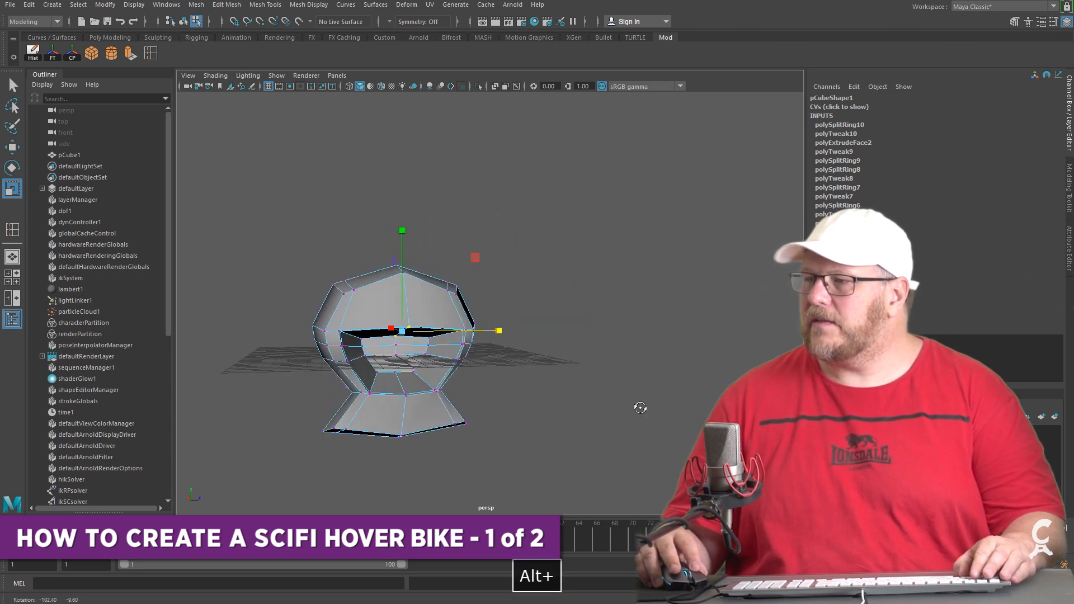
key("w")
left_click_drag(403, 273, 408, 267)
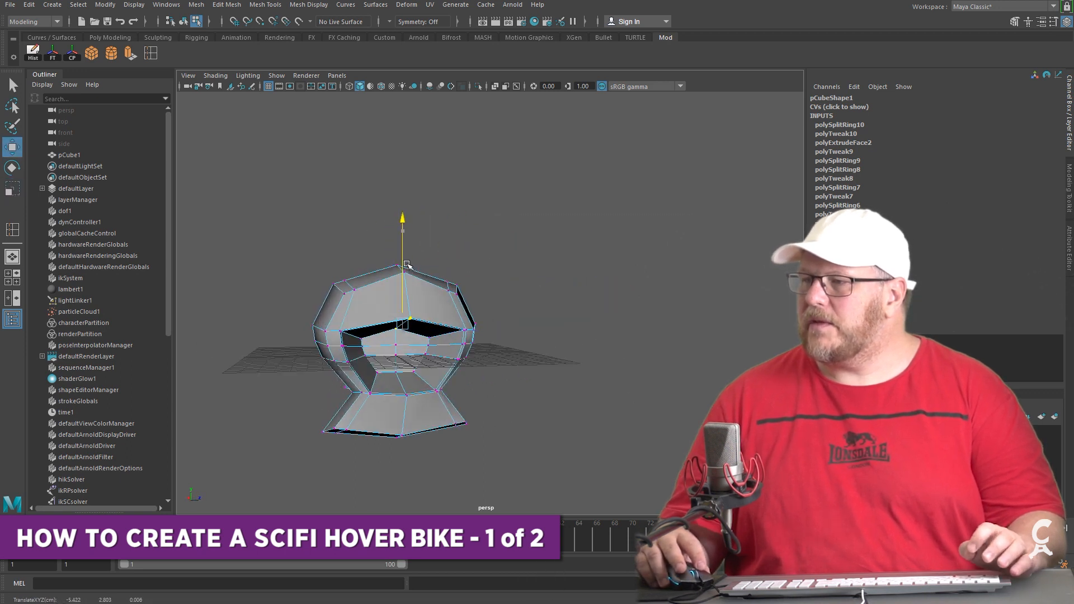
Select the two upper corner vertices of the recess opening and scale them closer together along Z
left_click_drag(523, 367, 497, 375, "alt")
middle_click_drag(472, 403, 487, 370, "alt")
left_click_drag(482, 411, 492, 404, "alt")
left_click(488, 394)
left_click_drag(398, 349, 420, 372)
left_click_drag(540, 400, 449, 395, "alt")
left_click_drag(493, 173, 728, 425, "ctrl")
left_click_drag(519, 505, 643, 415, "alt")
left_click_drag(405, 240, 505, 314)
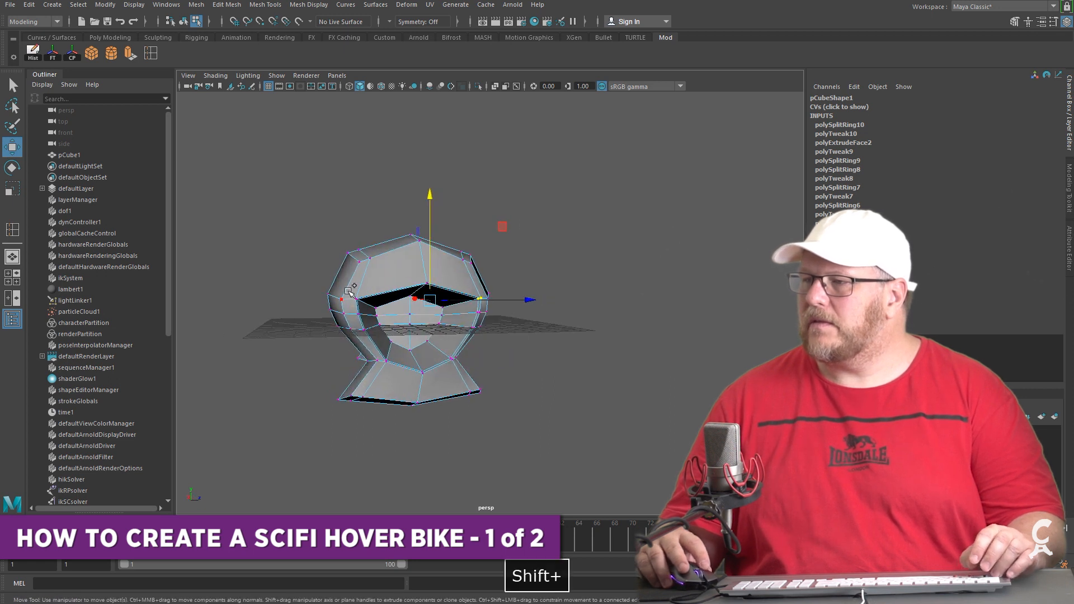
left_click_drag(370, 305, 372, 306, "shift")
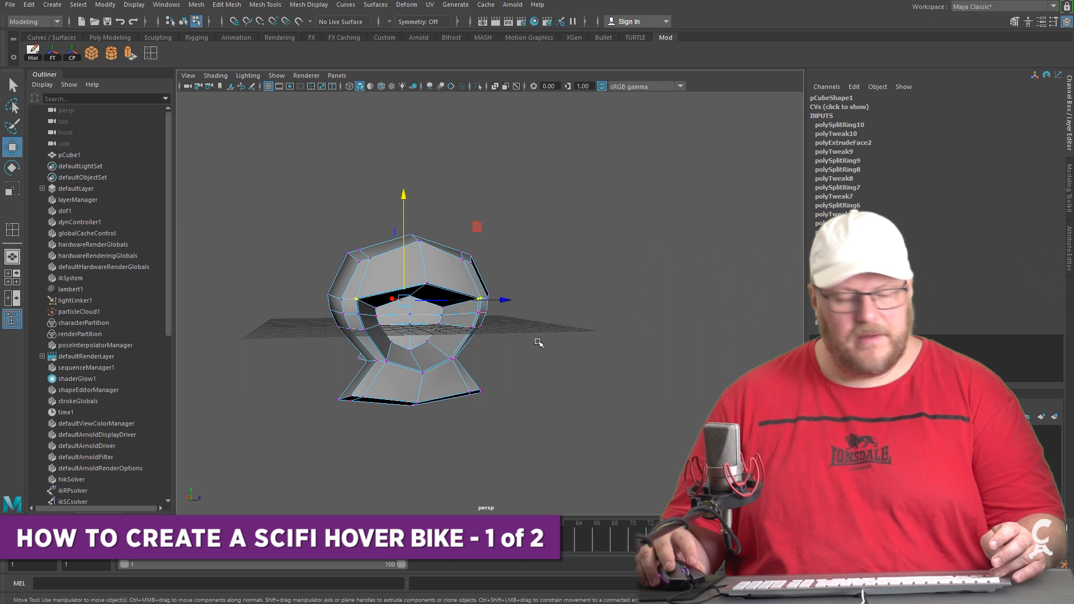
left_click_drag(538, 334, 481, 240, "alt")
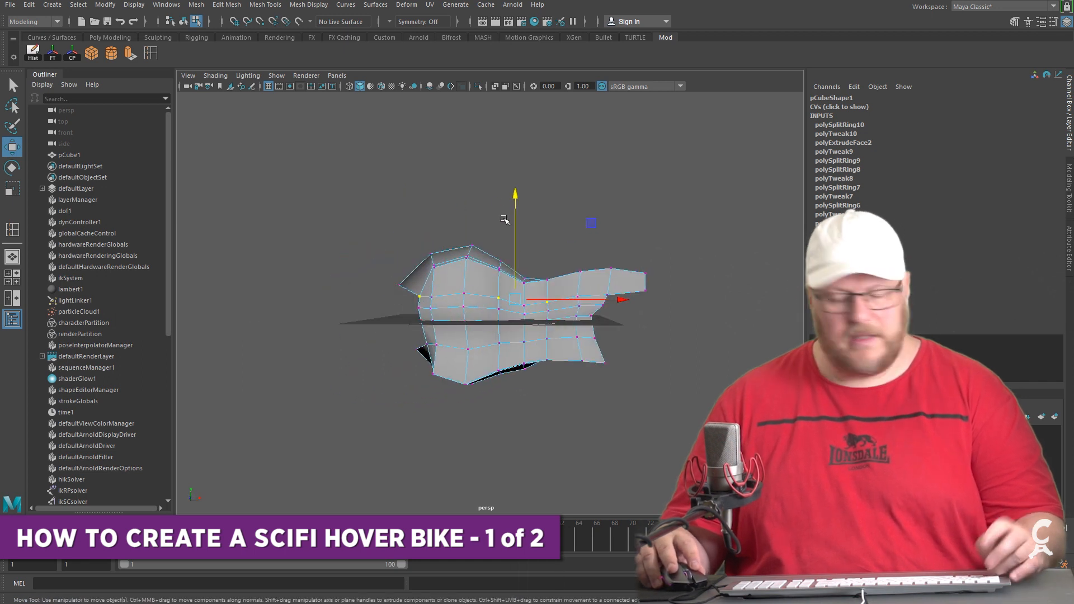
left_click_drag(472, 422, 543, 384, "alt")
key("r")
left_click_drag(512, 302, 509, 299)
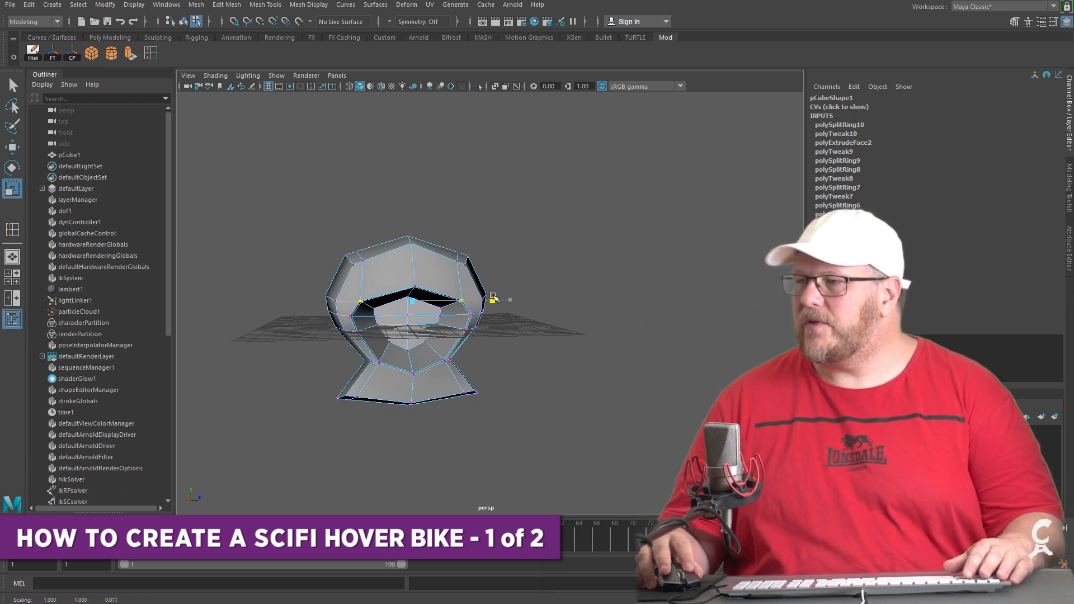
Raise the two upper corner vertices of the recess, then compare the smoothed nose with the reference picture
key("w")
left_click_drag(412, 268, 412, 265)
left_click_drag(453, 298, 504, 324, "alt")
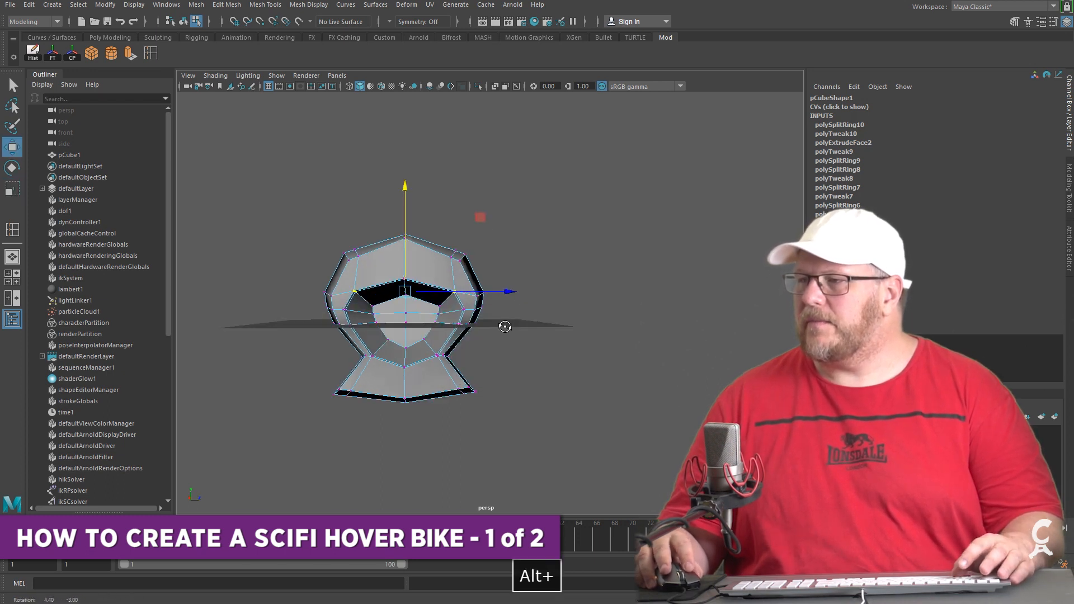
key("3")
left_click(545, 382)
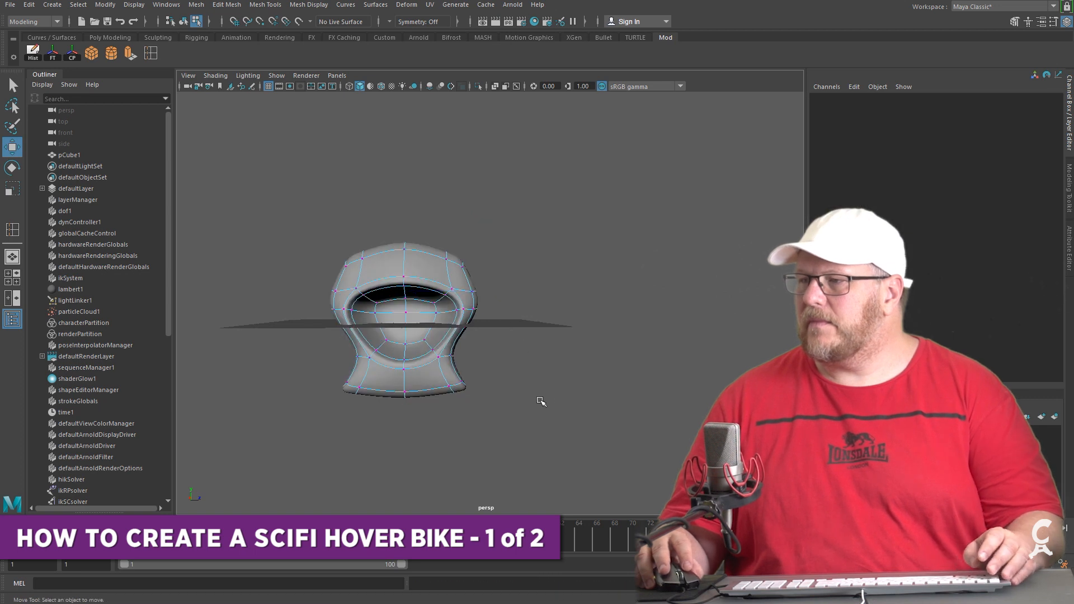
mouse_move(567, 420)
left_mouse_down("alt")
mouse_move(465, 420)
mouse_move(586, 419)
left_mouse_up("alt")
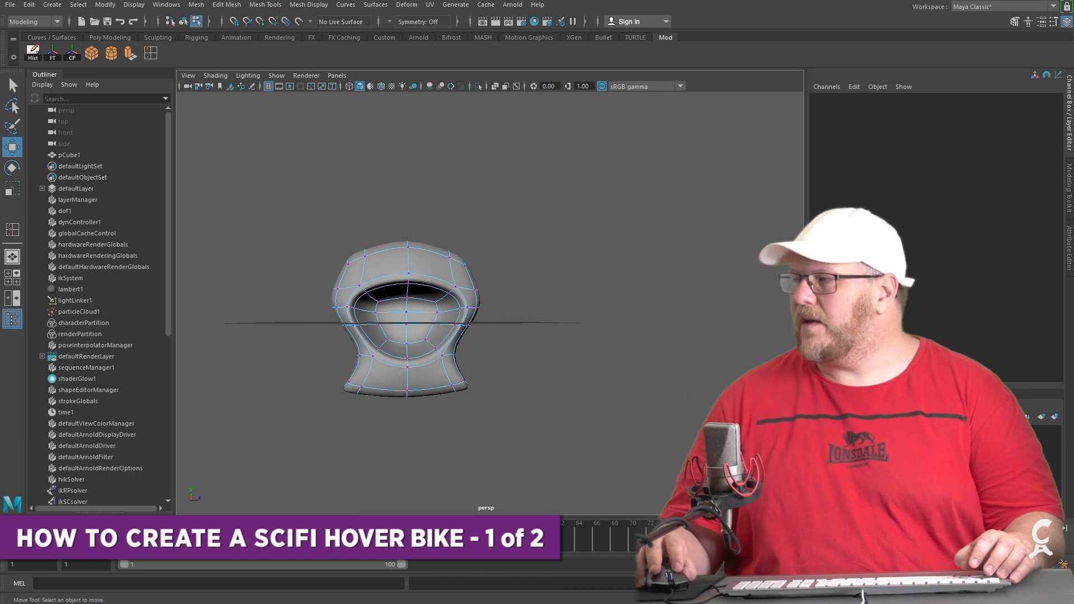
key("alt+Tab")
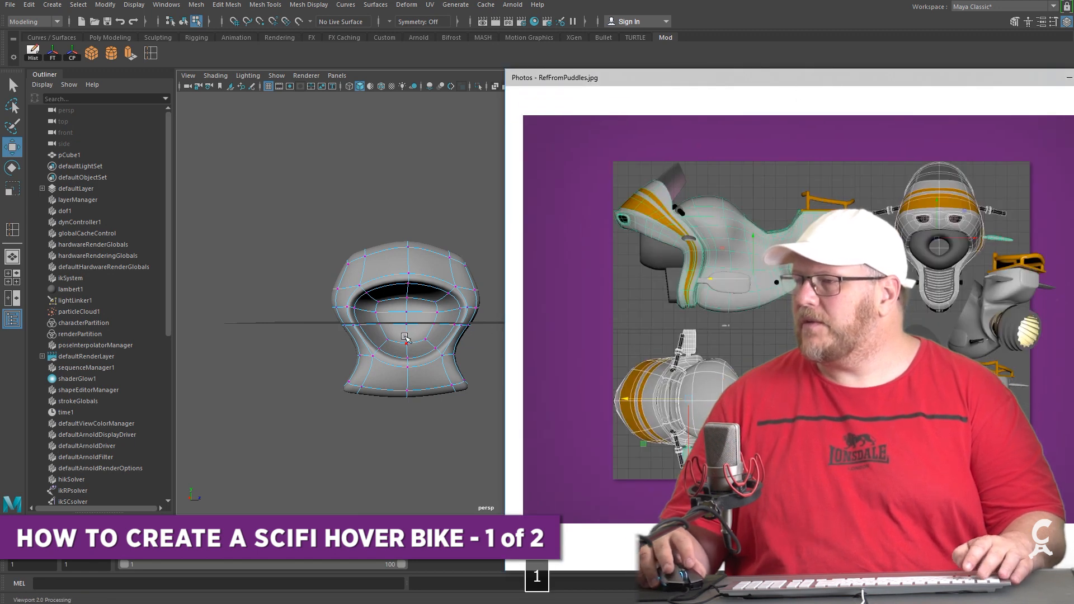
key("alt+Tab")
Select the two side vertices on the recess rim of the unsmoothed mesh and scale them slightly inward along Z
key("1")
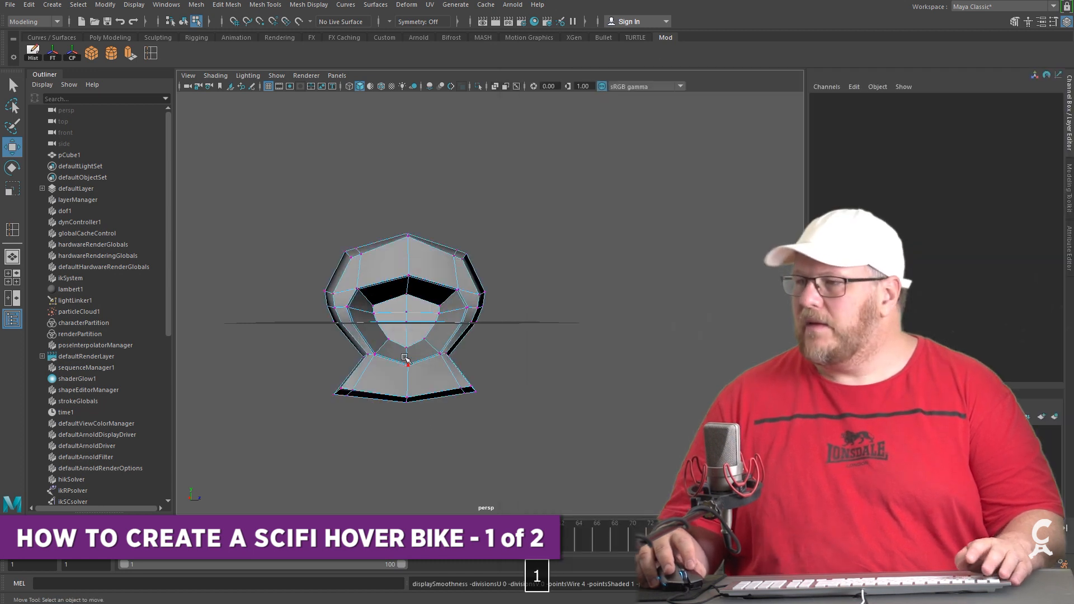
left_click(300, 307)
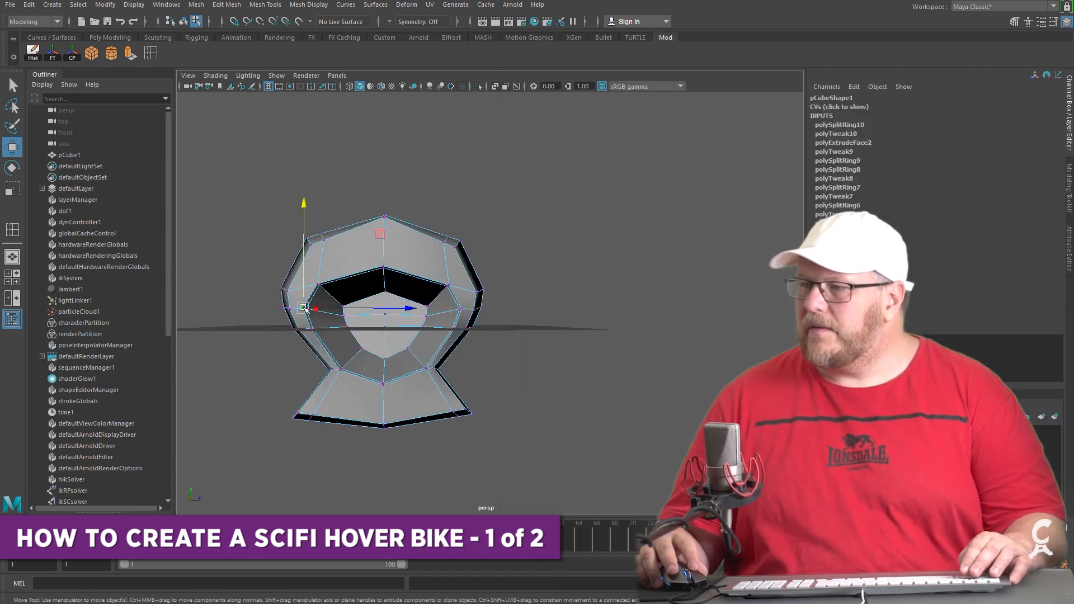
key("q")
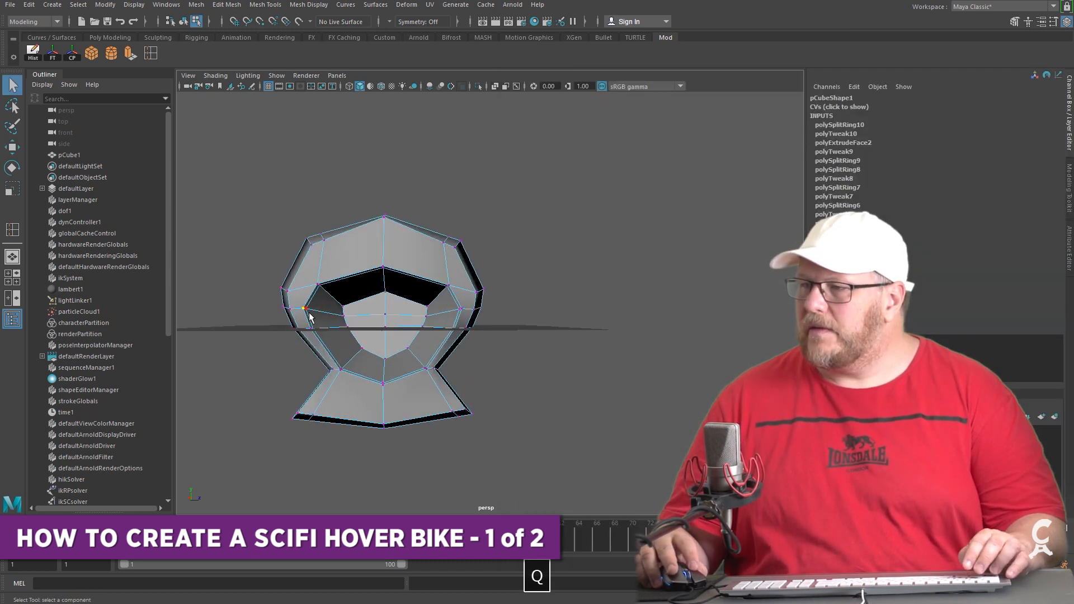
left_click(459, 309, "shift")
key("r")
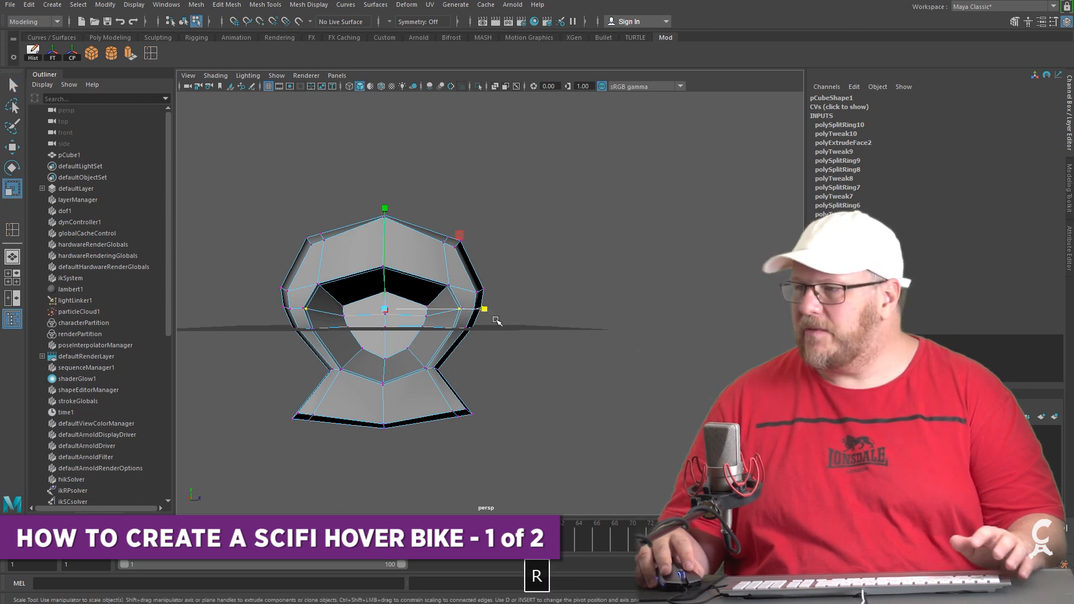
left_click_drag(484, 312, 481, 312)
Try to scale the two upper corner vertices of the recess opening closer together along Z, then undo the change
left_click(448, 288)
left_click(321, 287, "shift")
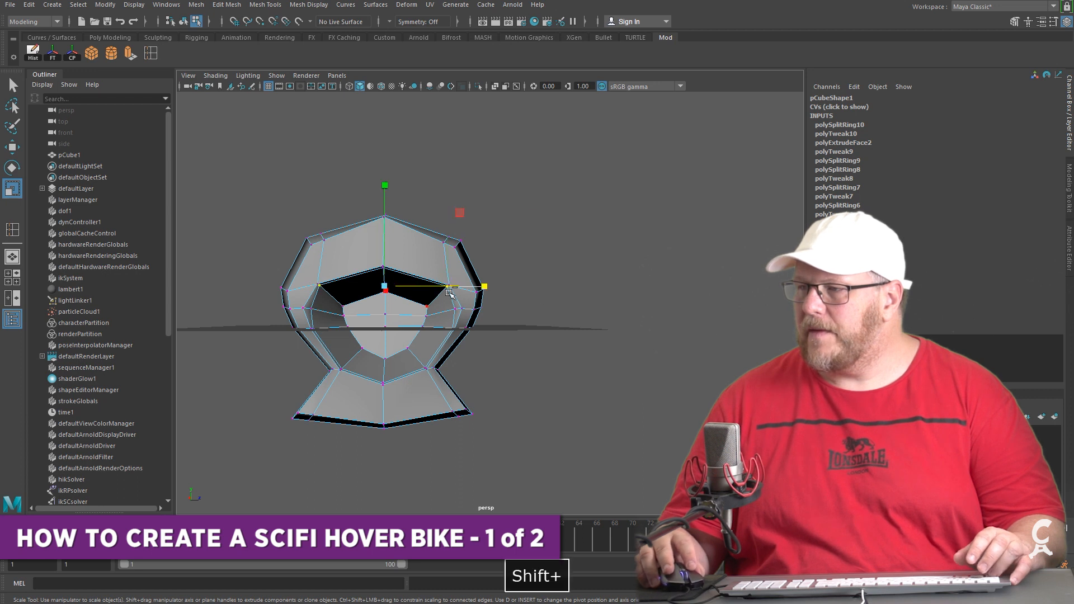
left_click_drag(488, 287, 485, 289)
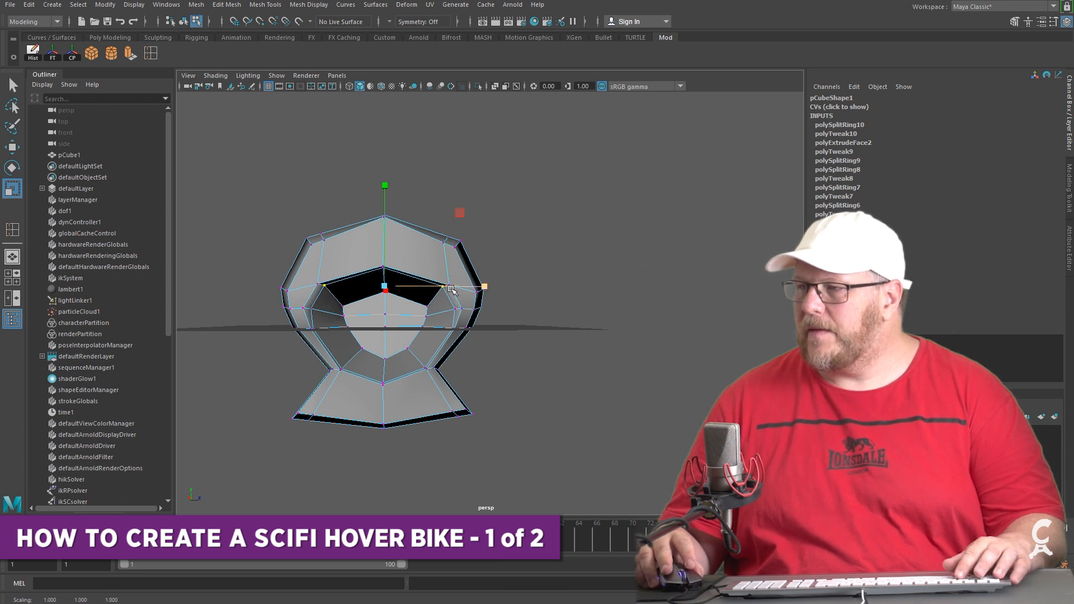
key("w")
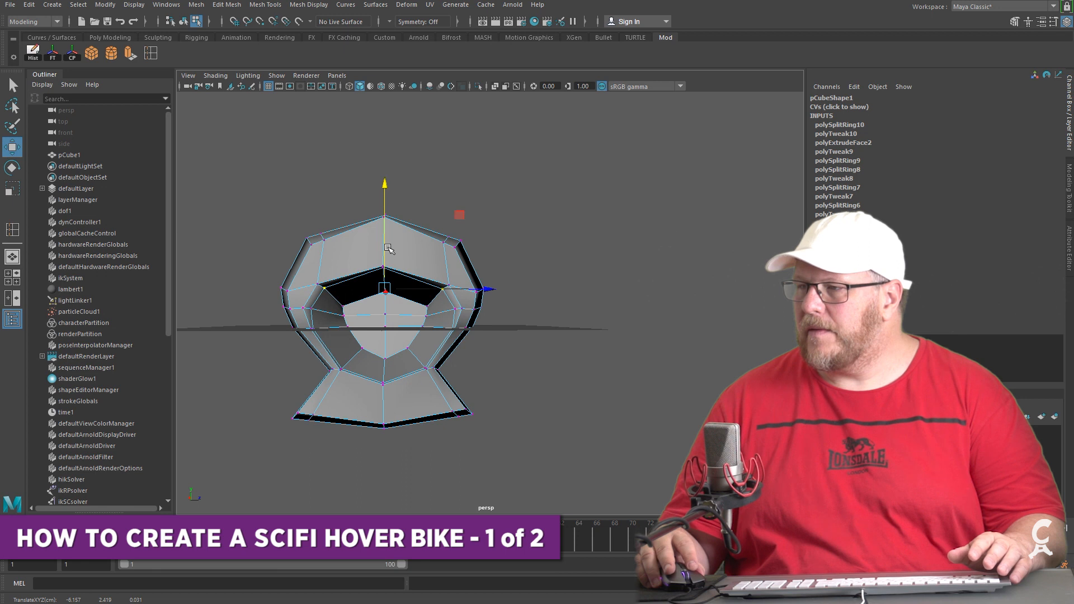
left_click_drag(389, 249, 420, 375, "alt")
key("ctrl+z")
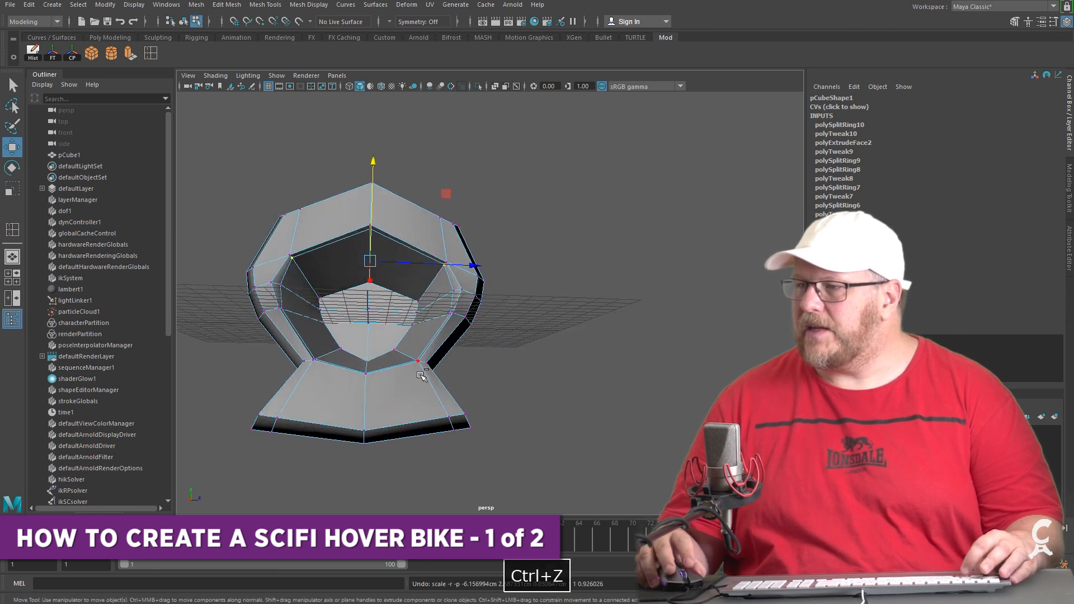
Select the edge loop around the recess opening and scale it while previewing the mesh smoothed
right_click_drag(350, 253, 348, 237)
left_click(348, 238)
left_click_drag(406, 326, 371, 360, "alt")
key("r")
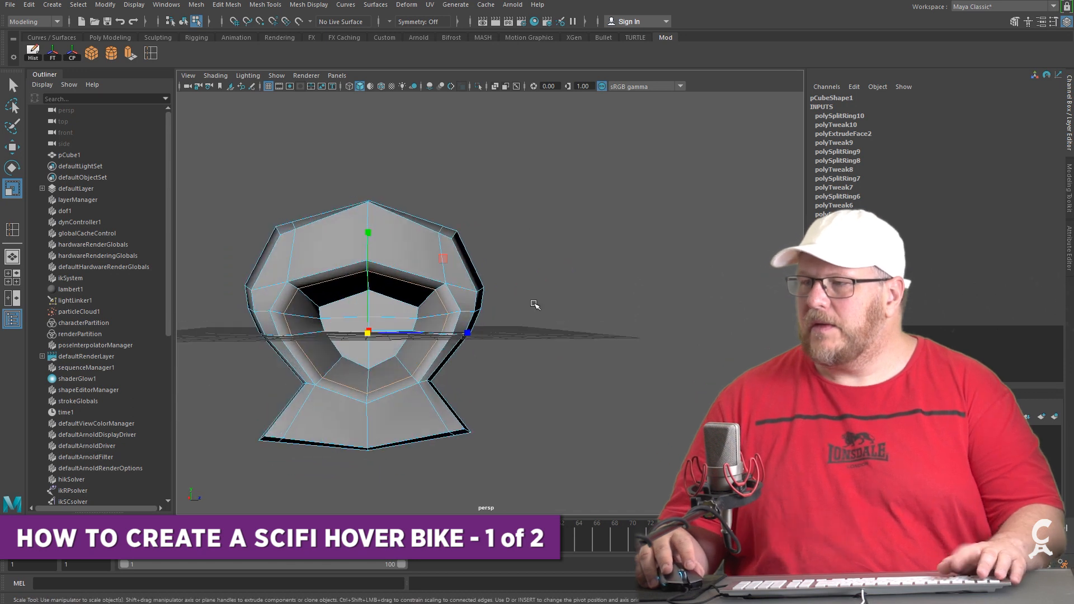
key("3")
left_click_drag(579, 342, 542, 340, "alt")
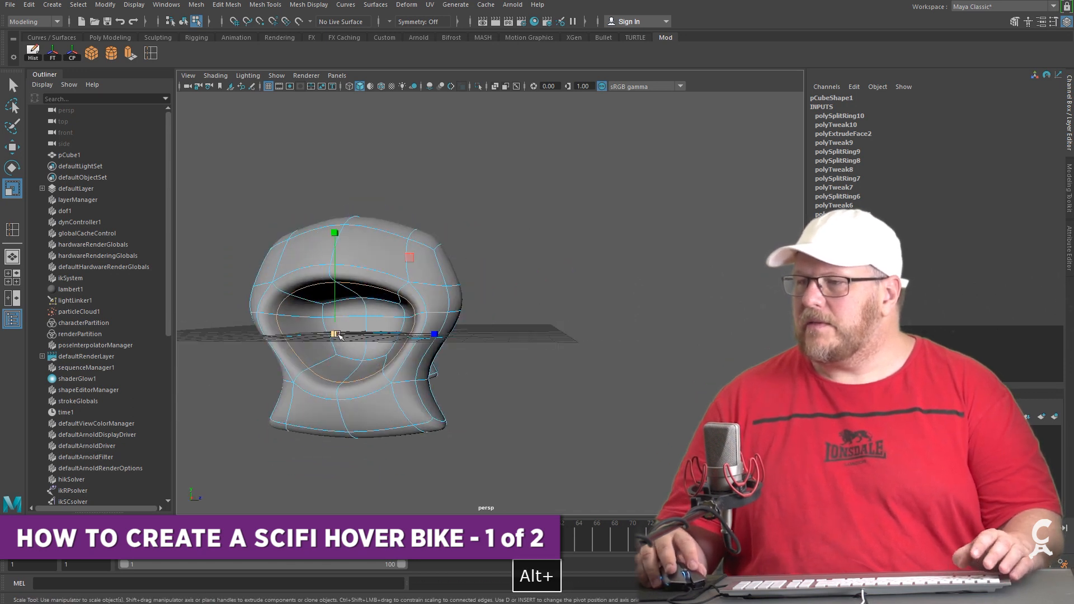
left_click_drag(412, 350, 495, 350, "alt")
Insert a vertical edge loop around the front hull just behind the top of its hump
key("1")
left_click_drag(504, 277, 454, 247, "alt")
left_click_drag(328, 252, 372, 266, "alt")
right_click_drag(372, 266, 316, 264)
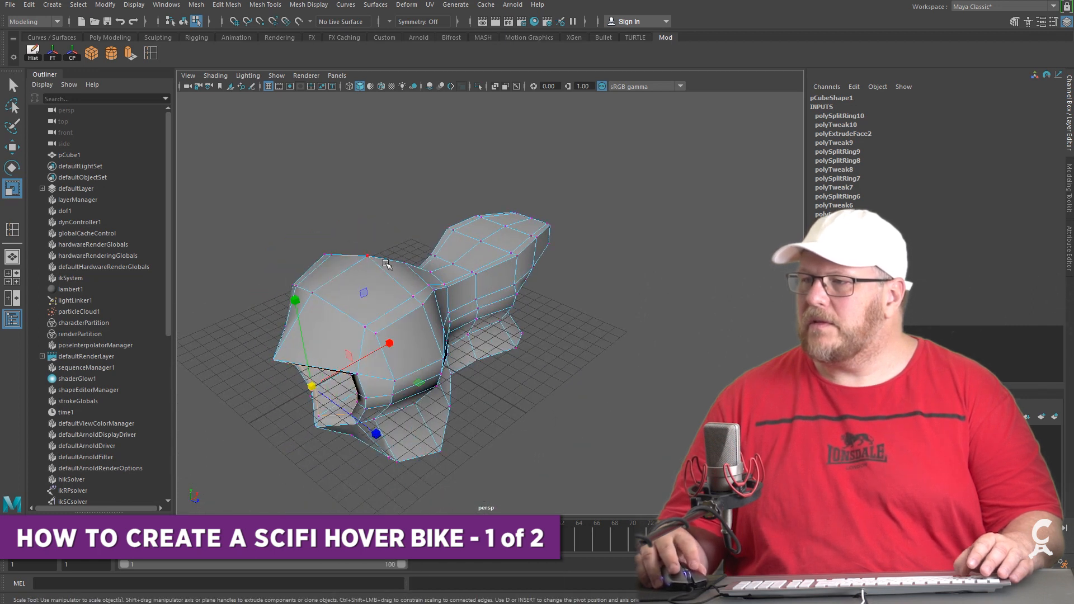
left_click_drag(316, 263, 319, 264, "alt")
left_click(151, 54)
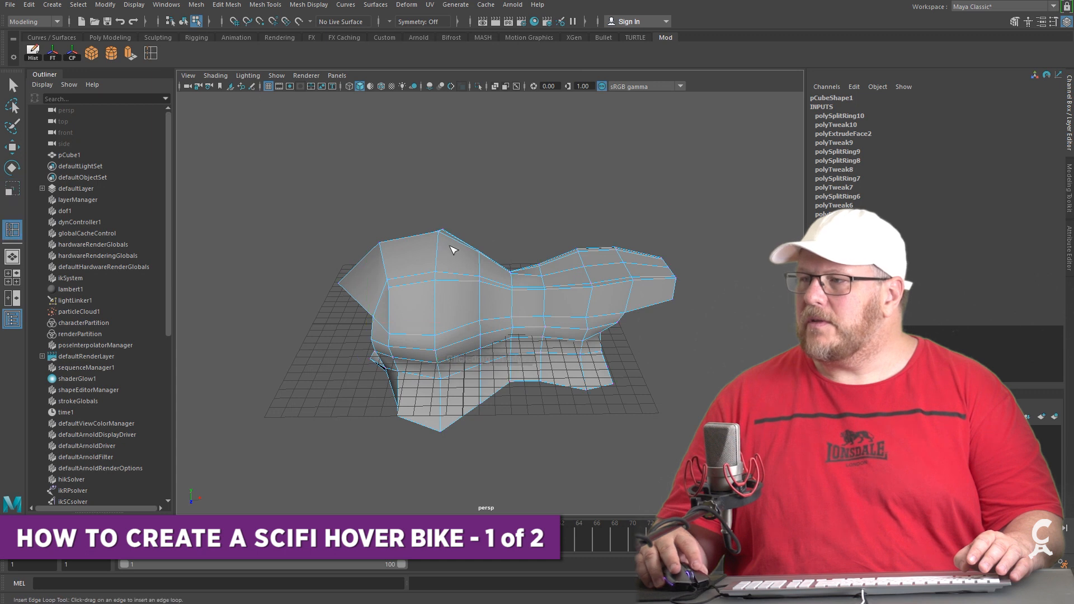
left_click(452, 241)
left_click_drag(447, 244, 479, 263, "alt")
Select the top-centre vertex of the new hump loop and move it up along Y
right_click_drag(392, 261, 349, 259)
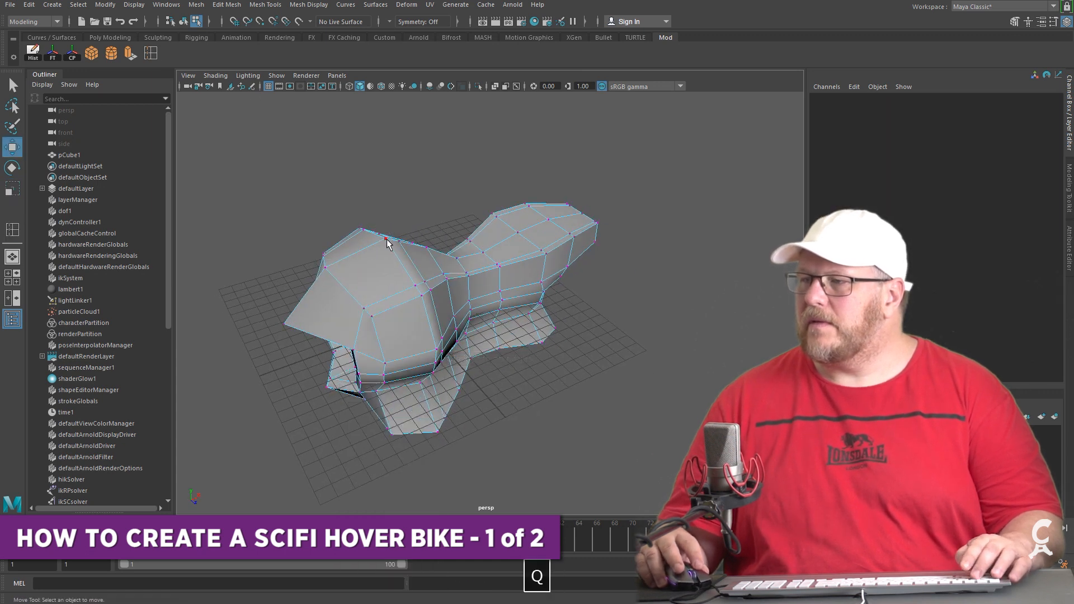
key("q")
left_click(387, 240)
left_click_drag(388, 242, 364, 280, "alt")
key("w")
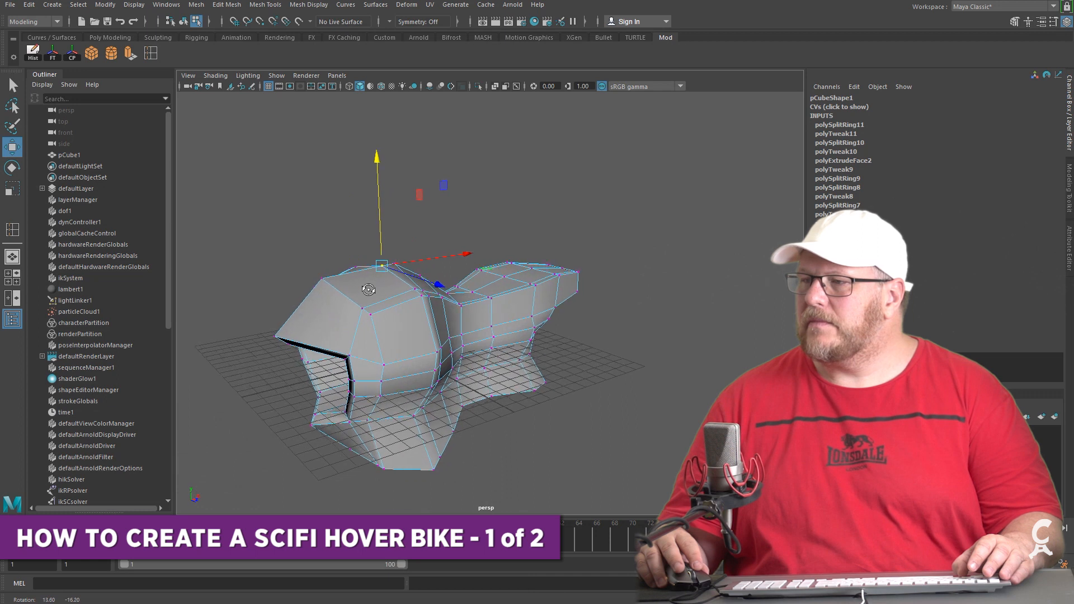
Insert a horizontal edge loop along the upper sides of the body and scale it by about 1.05 along Z
left_click(151, 54)
mouse_move(378, 339)
left_mouse_down()
mouse_move(506, 358)
mouse_move(492, 370)
mouse_move(408, 359)
mouse_move(458, 363)
mouse_move(386, 330)
left_mouse_up()
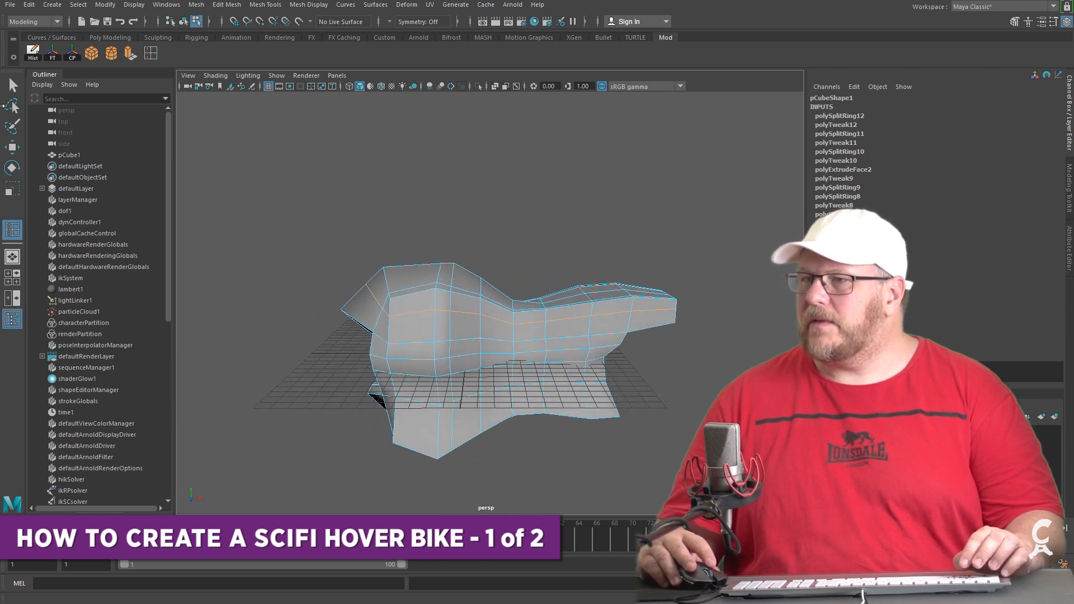
left_click_drag(742, 207, 694, 402, "ctrl")
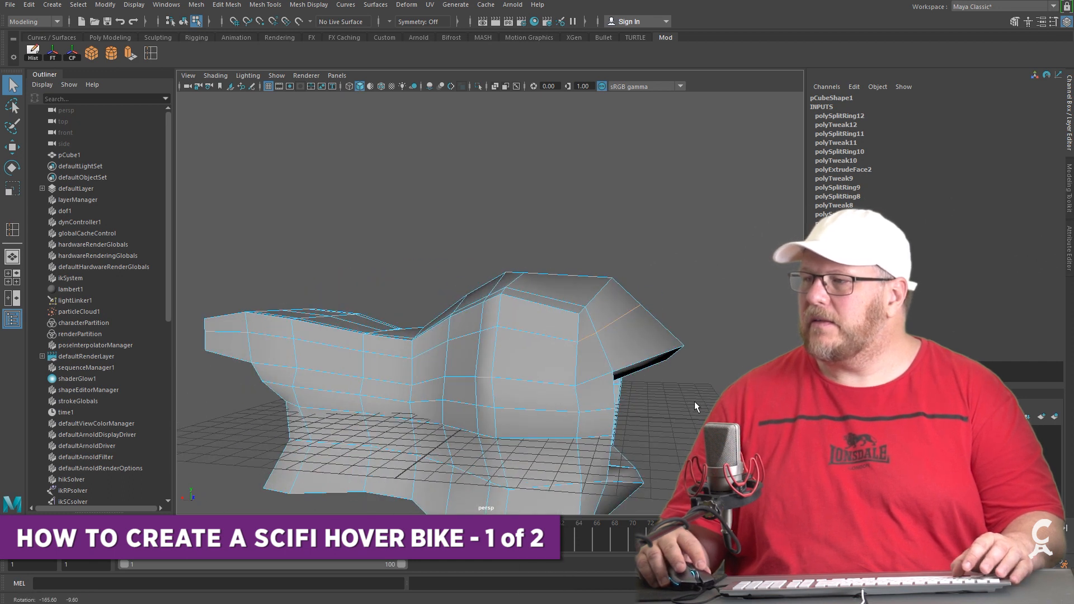
double_click(554, 339, "shift")
left_click_drag(660, 368, 545, 384, "alt")
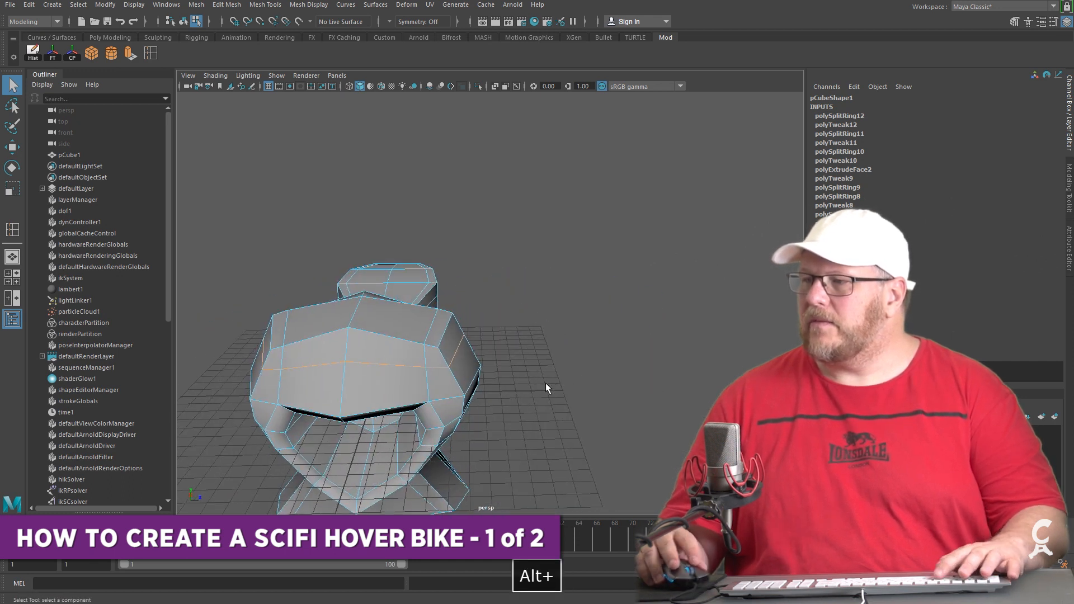
key("r")
left_click_drag(456, 352, 458, 353)
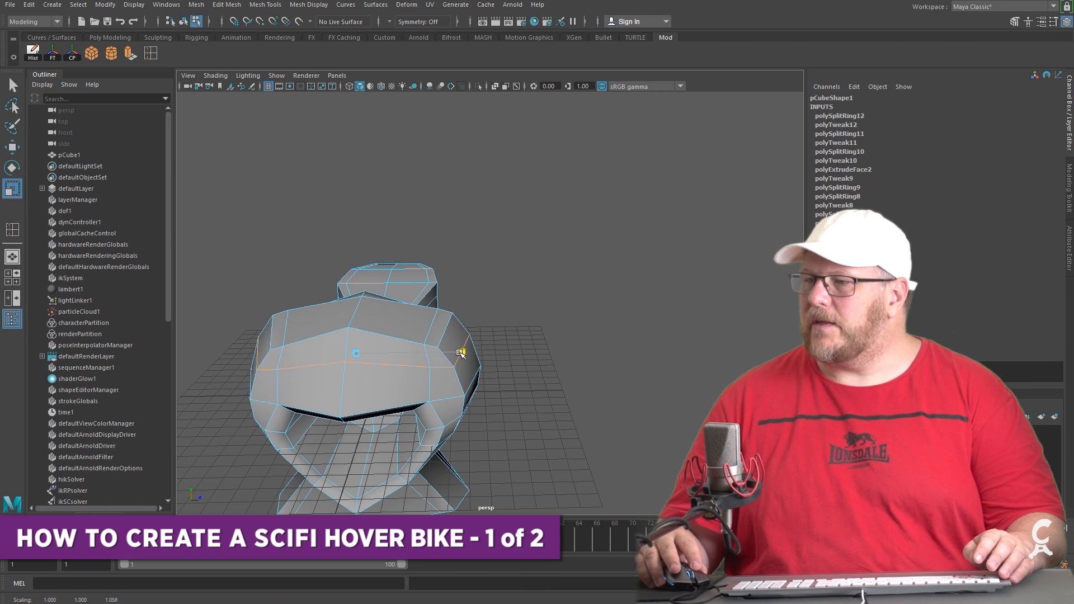
Select the vertices at the tail's end on the smoothed mesh and move them along X towards the body
left_click_drag(526, 357, 644, 369, "alt")
key("3")
right_click_drag(641, 313, 705, 278)
left_click_drag(693, 360, 692, 359)
key("w")
left_click_drag(745, 323, 732, 325)
Select the rear vertices just beneath the tail overhang and move them along X
left_click_drag(755, 254, 681, 340)
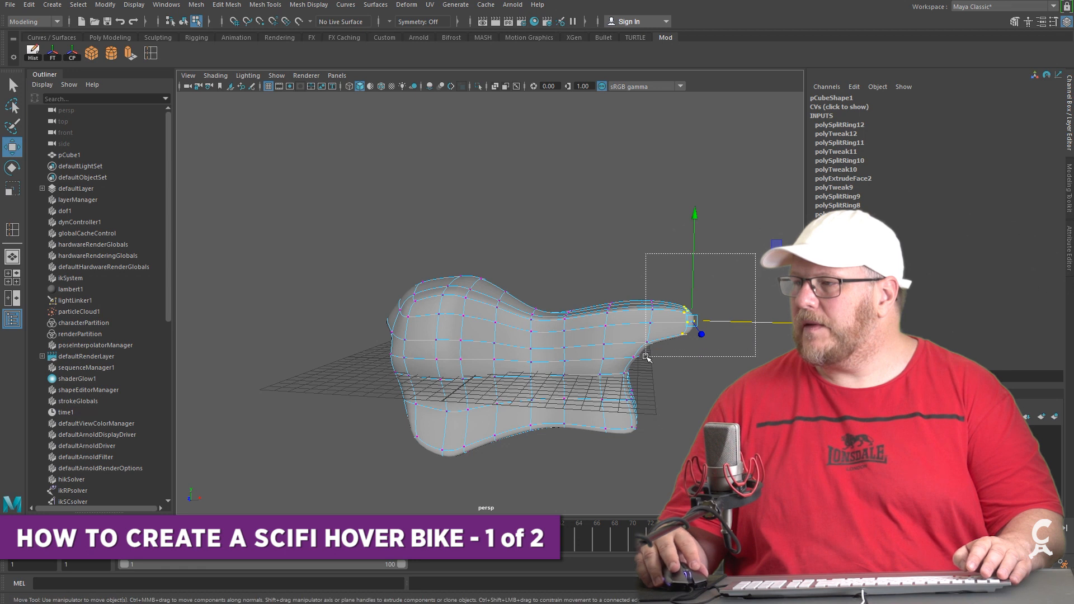
left_click_drag(704, 387, 722, 329, "alt")
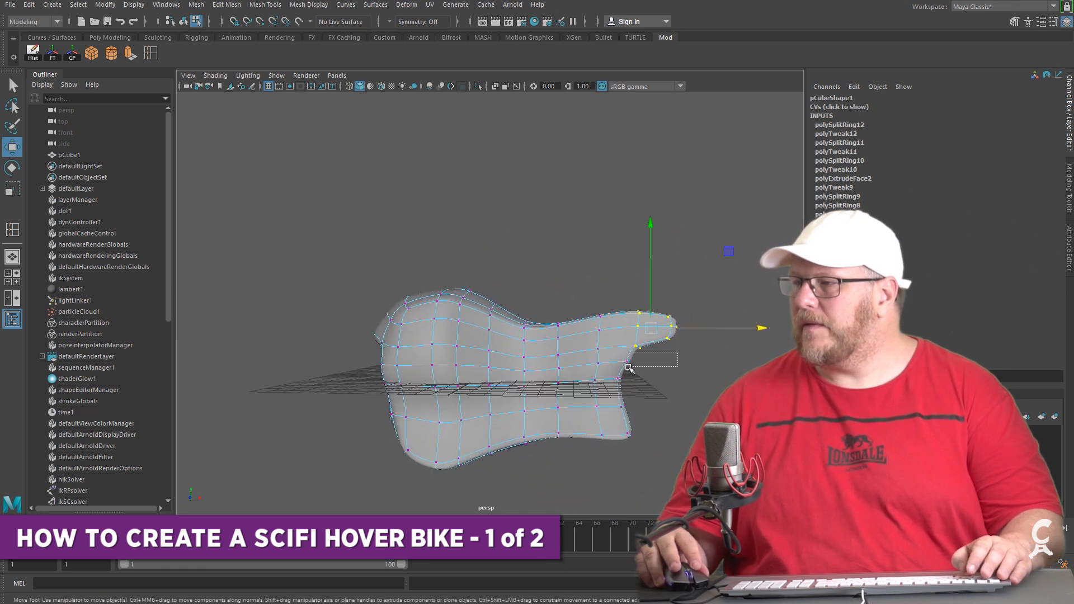
key("1")
left_click_drag(636, 372, 718, 395, "alt")
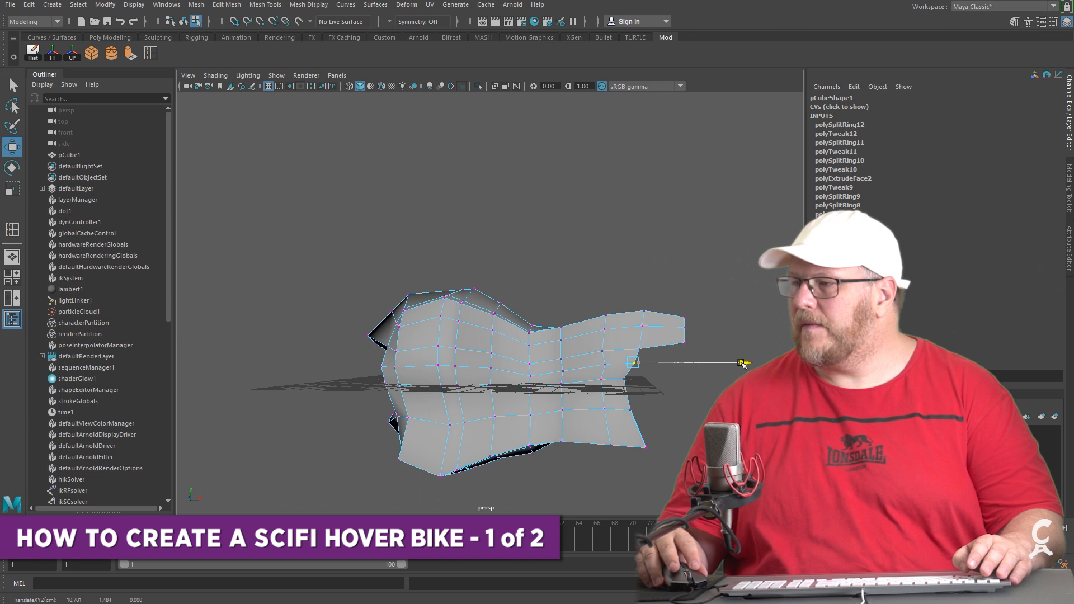
Select the vertices lower down on the rear end and move them slightly down along Y
left_click_drag(687, 394, 724, 384, "alt")
left_click_drag(644, 394, 643, 395)
left_click_drag(642, 395, 638, 386, "alt")
left_click_drag(655, 345, 656, 342)
key("ctrl+z")
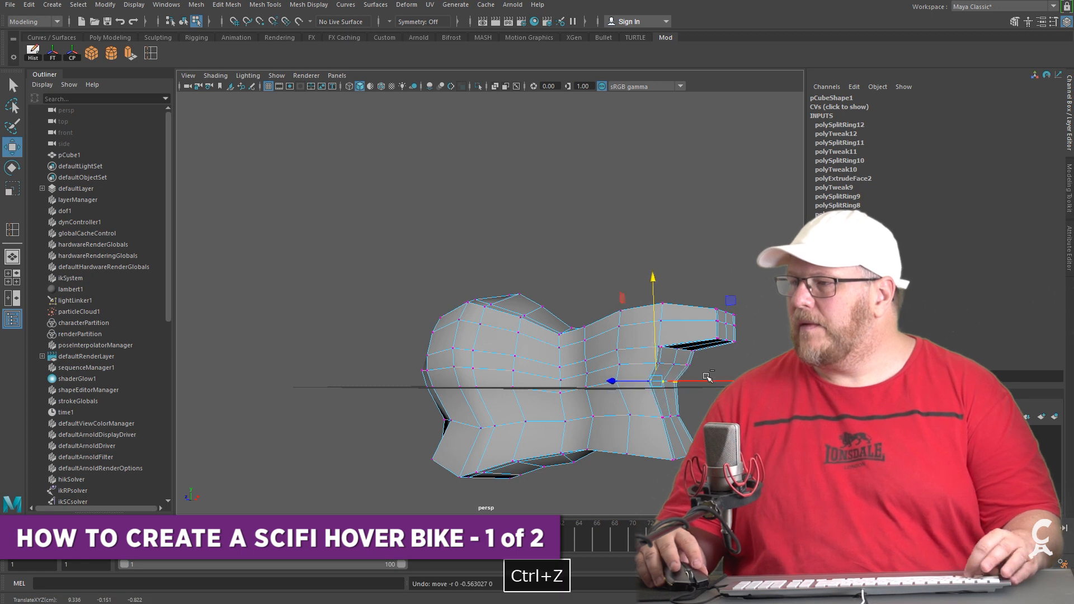
left_click(653, 346)
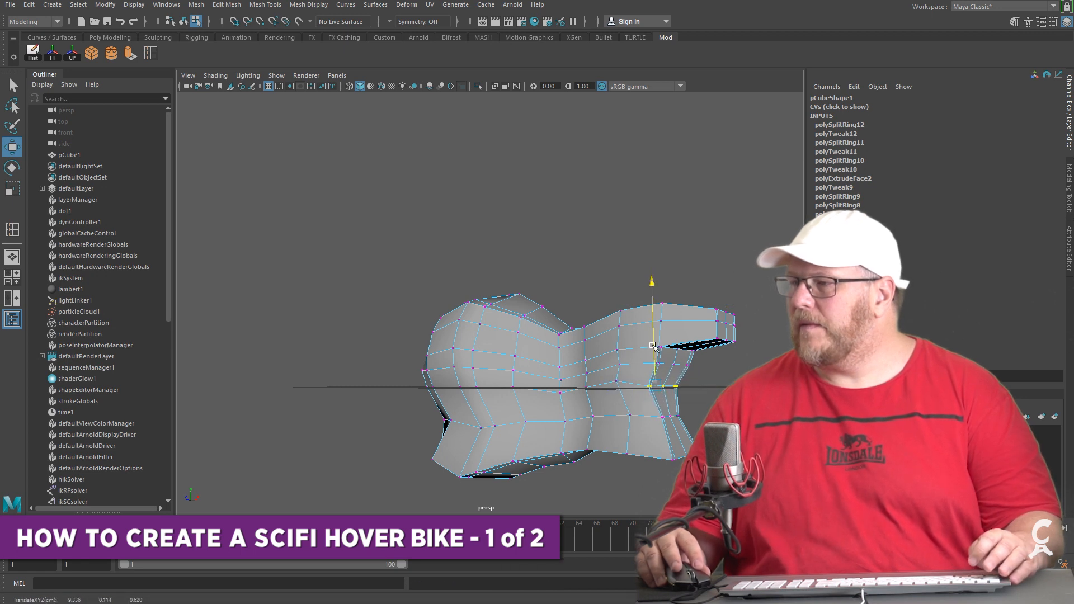
Select the edges running across the top of the front hump, without soft selection, and move them along X towards the nose
left_click_drag(655, 347, 594, 479, "alt")
middle_click_drag(587, 451, 499, 398, "alt")
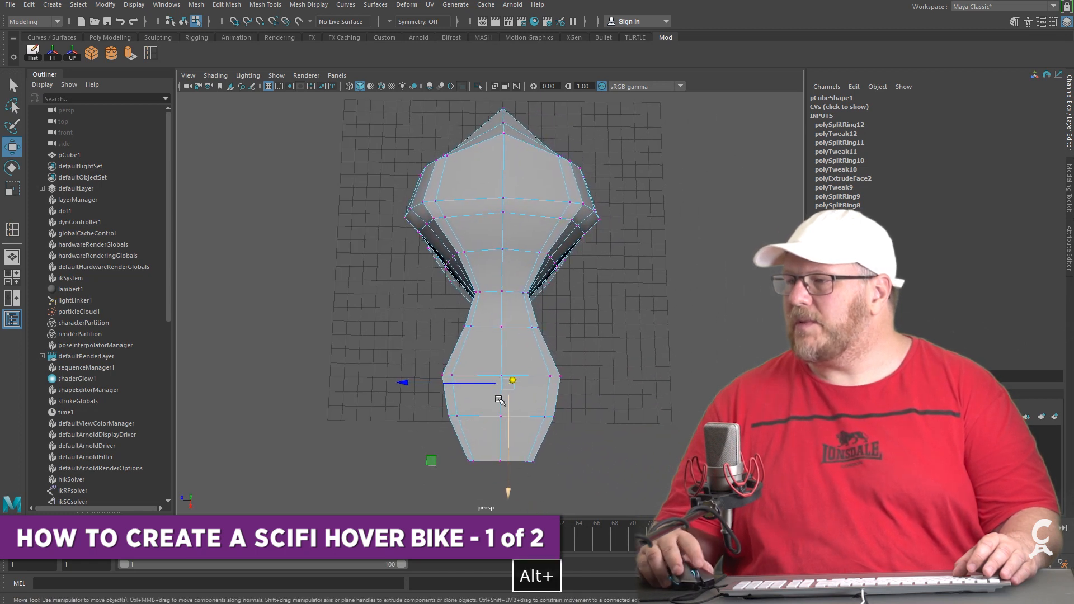
left_click_drag(613, 343, 586, 360)
left_click_drag(364, 475, 368, 367, "alt")
key("b")
key("b")
key("r")
right_click_drag(370, 338, 383, 303)
left_click(382, 303)
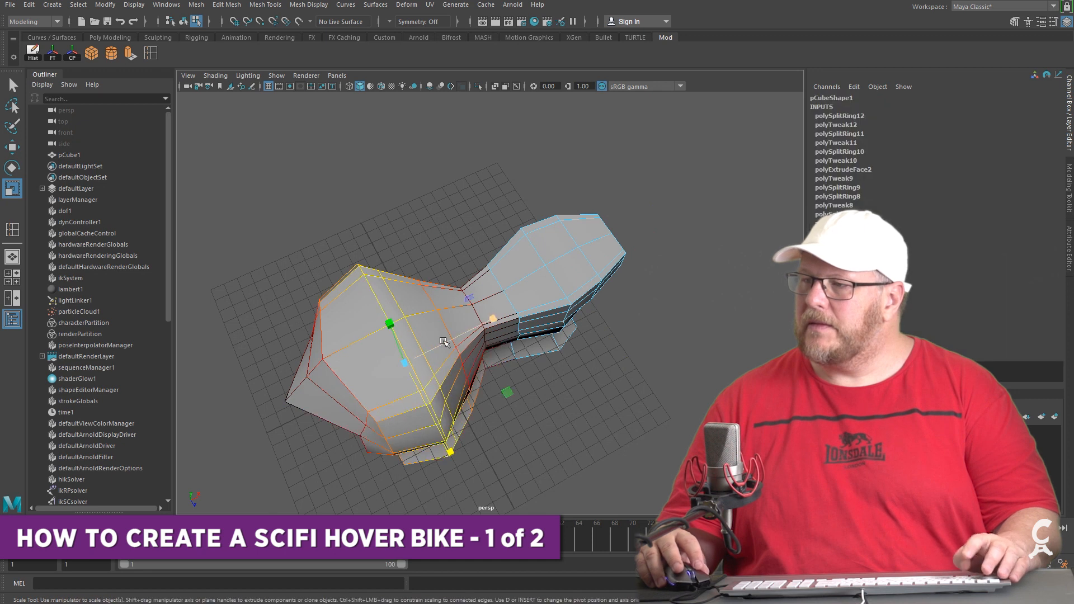
key("b")
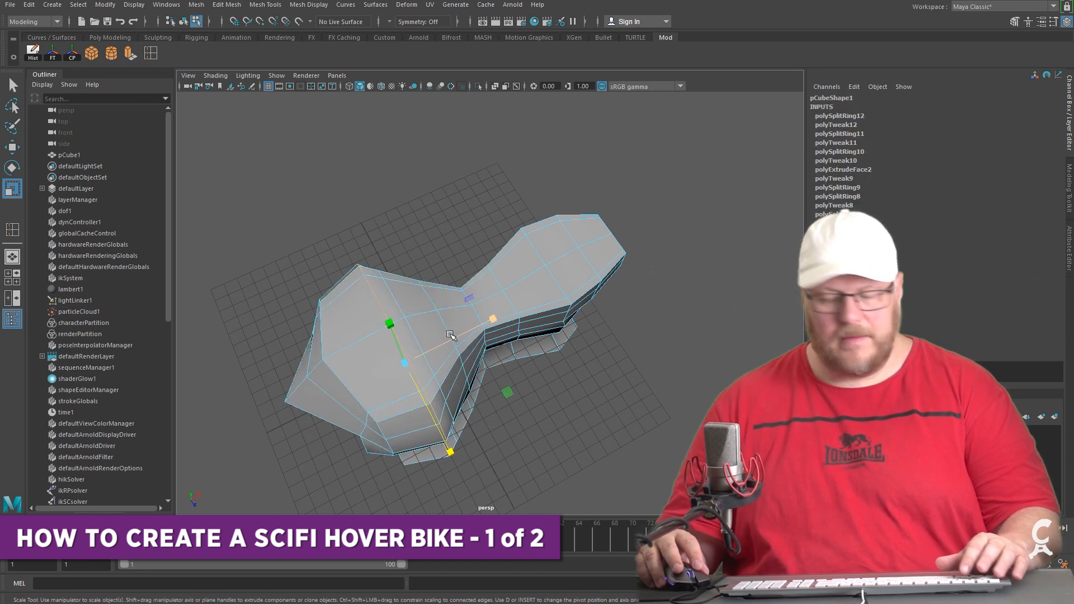
key("w")
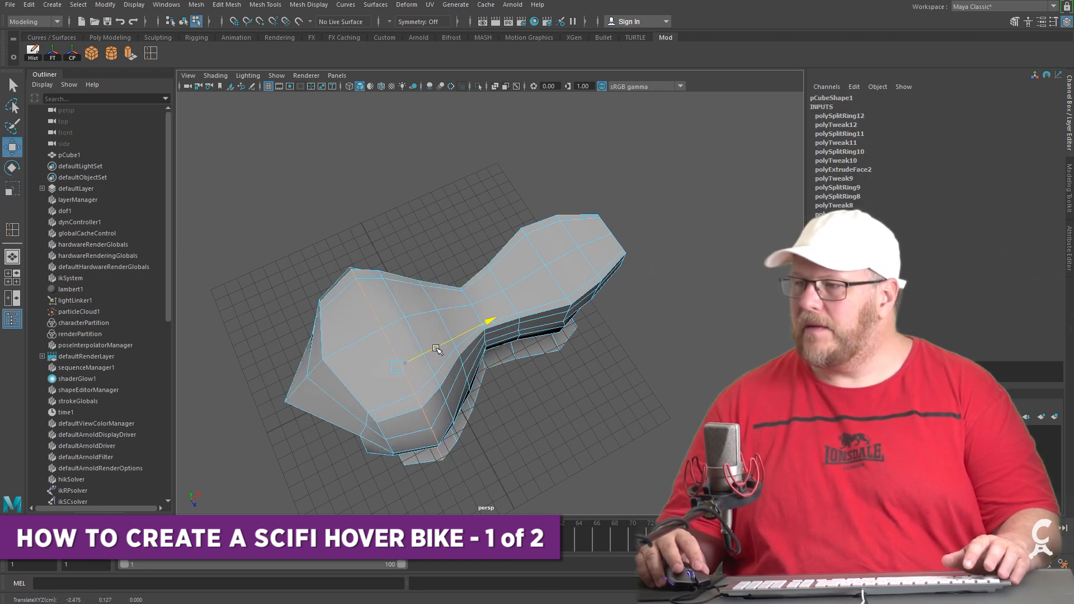
left_click_drag(432, 352, 467, 315, "alt")
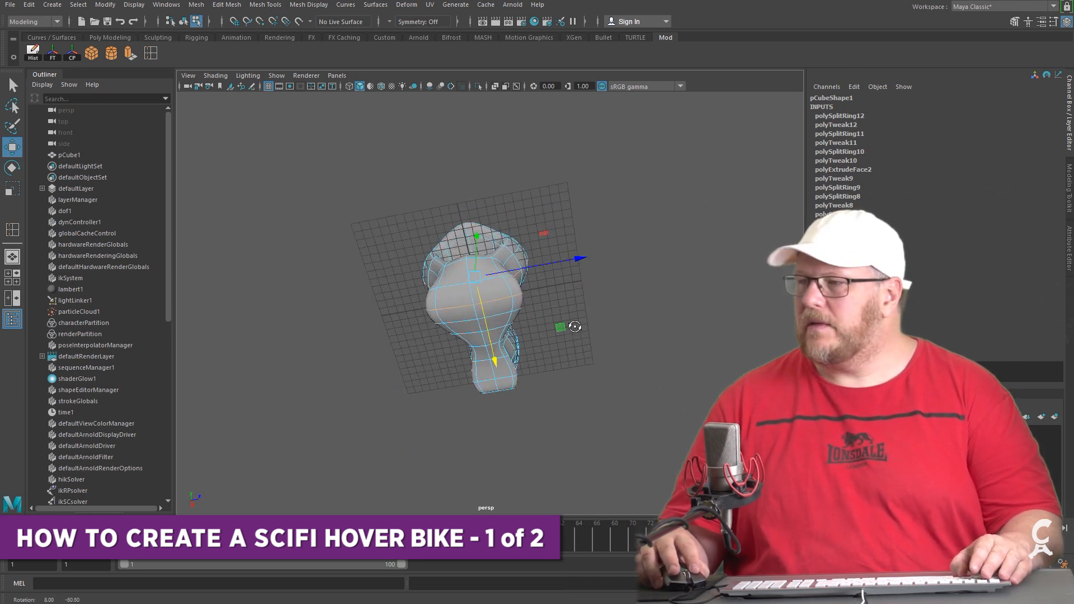
Select the centre edges along the body's underside and move them along Y
right_click_drag(467, 315, 475, 279)
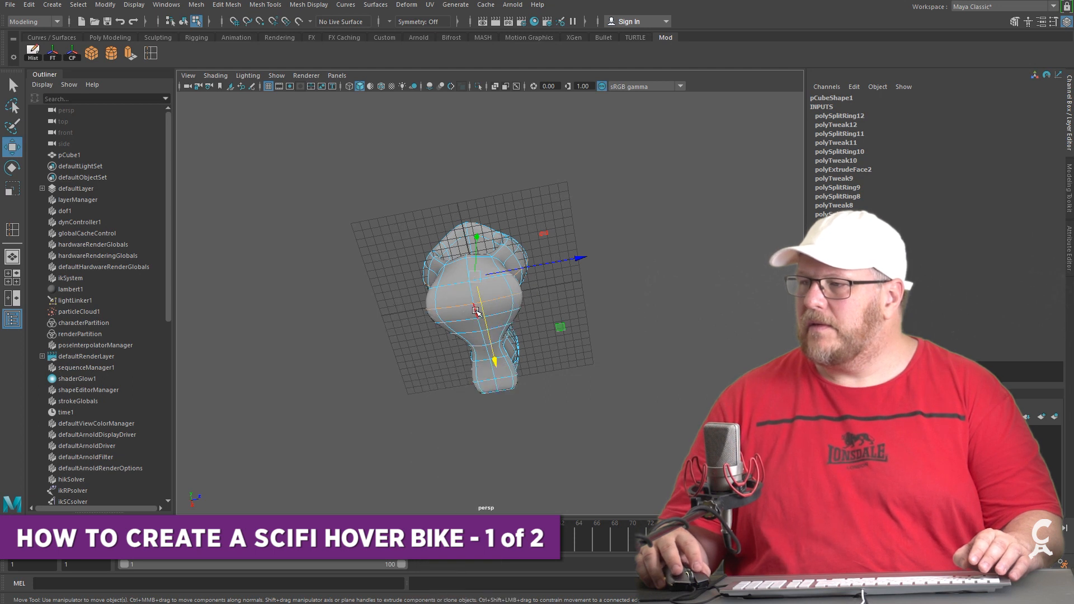
key("q")
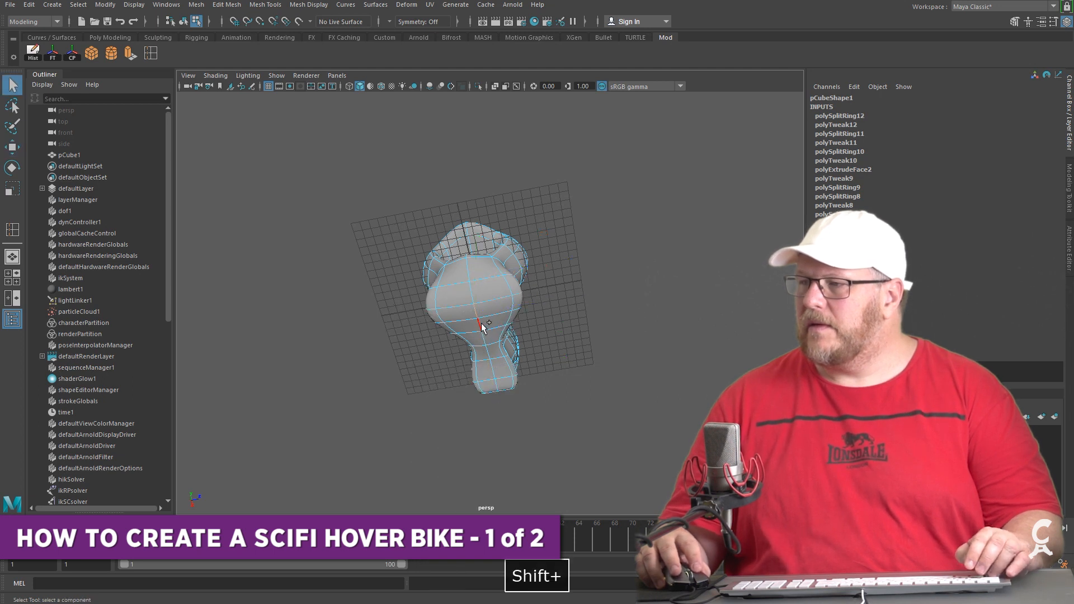
left_click(485, 338, "shift")
left_click_drag(531, 351, 522, 308, "alt")
key("w")
scroll(447, 418, "up", 4)
left_click_drag(447, 417, 474, 343, "alt")
left_click(464, 354, "shift")
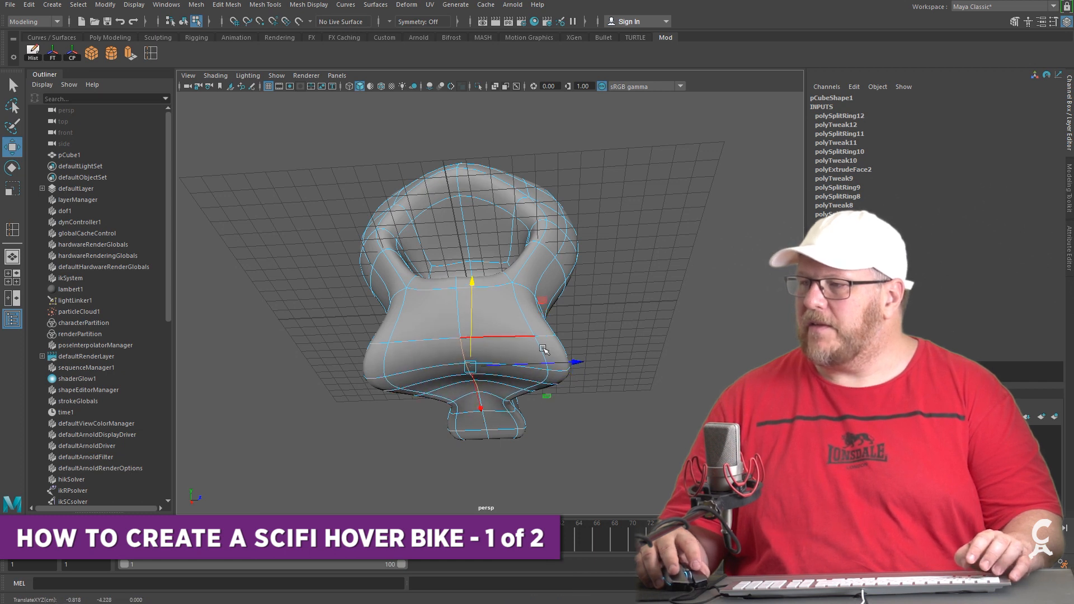
left_click_drag(458, 331, 607, 361, "alt")
key("1")
left_click_drag(558, 405, 484, 343, "alt")
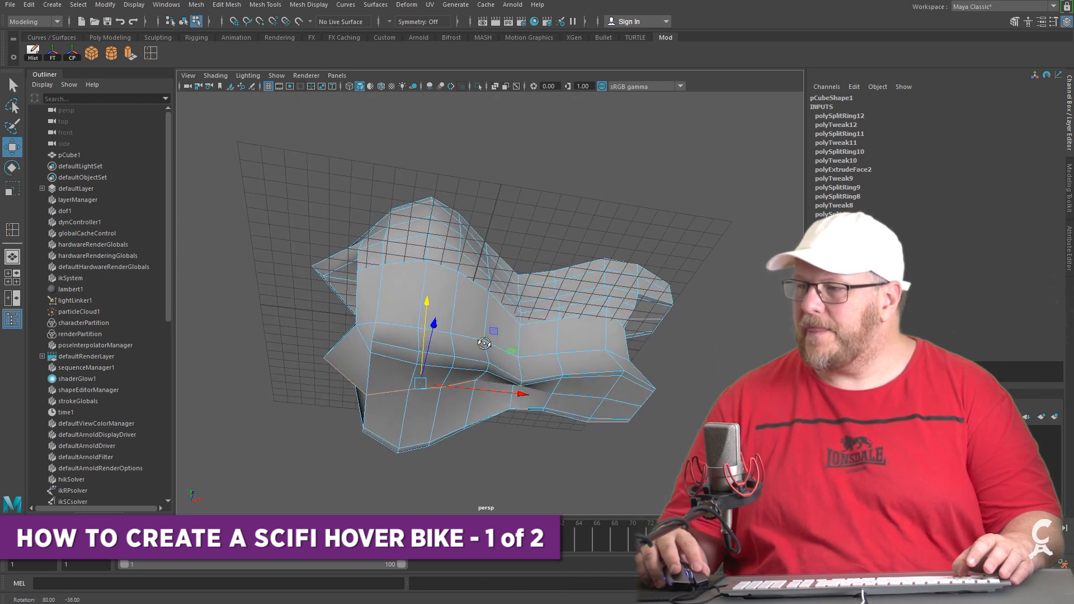
Adjust the front underside vertex and the lowest vertices of the belly along Y
right_click_drag(370, 394, 319, 390)
left_click(366, 395)
left_click_drag(442, 425, 455, 469, "alt")
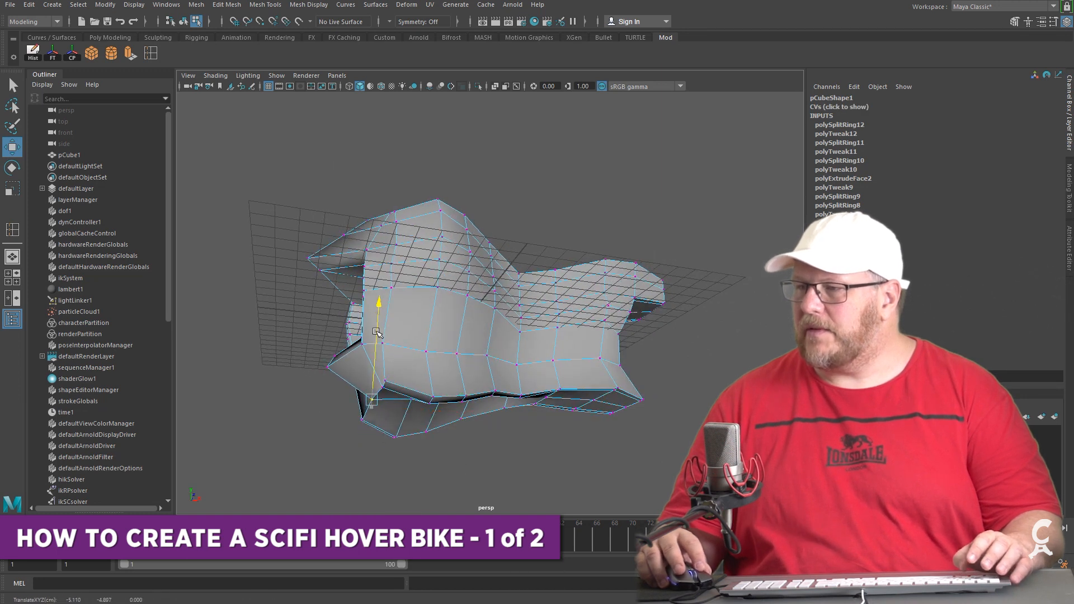
left_click_drag(378, 330, 418, 409, "alt")
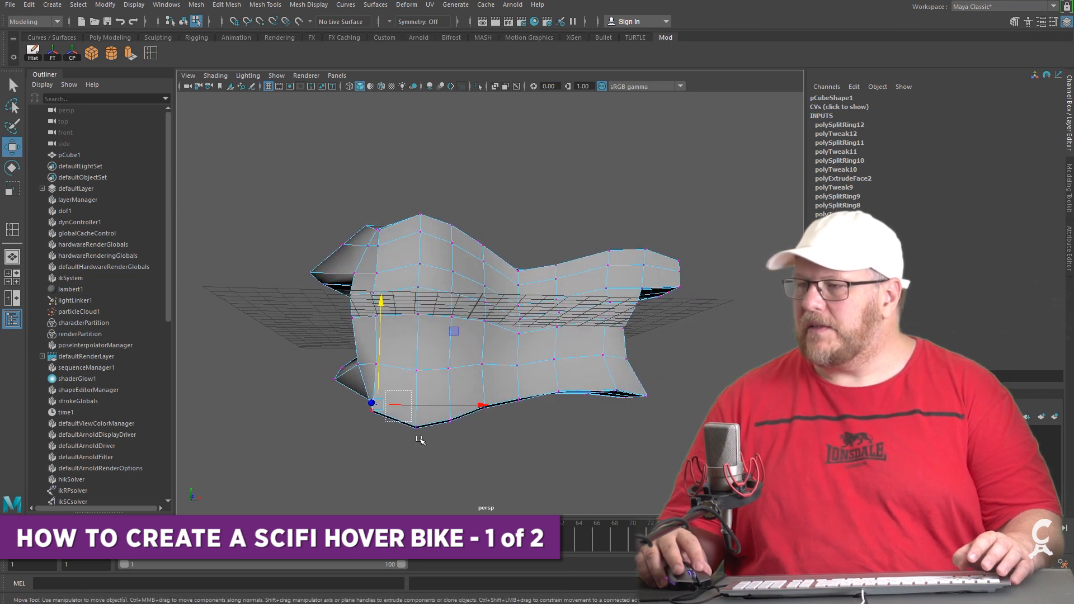
left_click_drag(457, 456, 460, 452, "alt")
left_click_drag(411, 364, 413, 366)
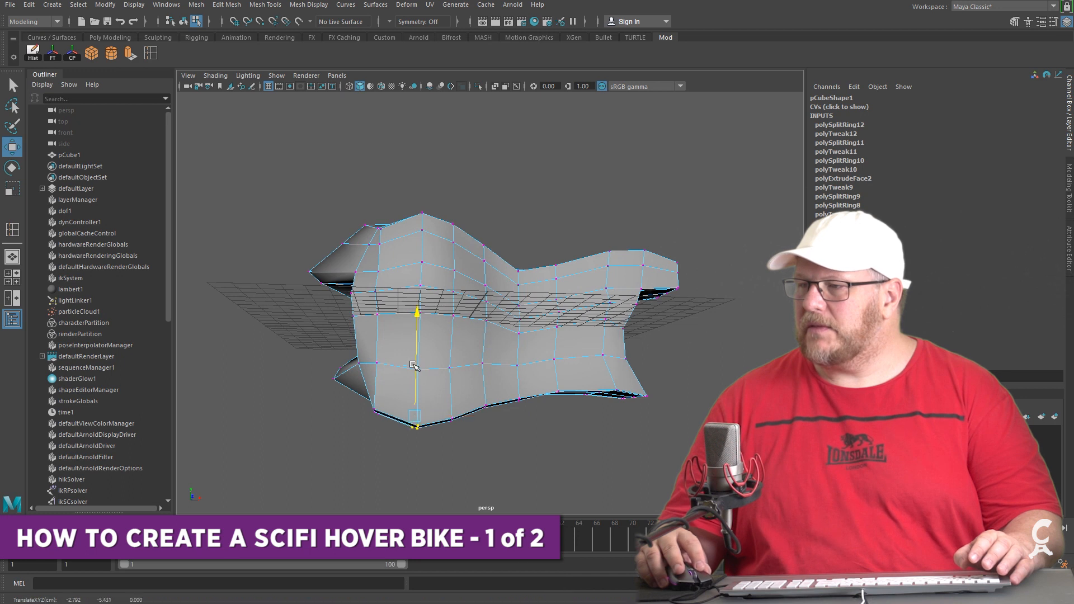
left_click_drag(508, 409, 512, 360, "alt")
left_click_drag(435, 271, 496, 283, "alt")
right_click_drag(503, 276, 507, 305)
left_click(463, 261)
key("q")
left_click_drag(570, 284, 432, 288, "alt")
key("r")
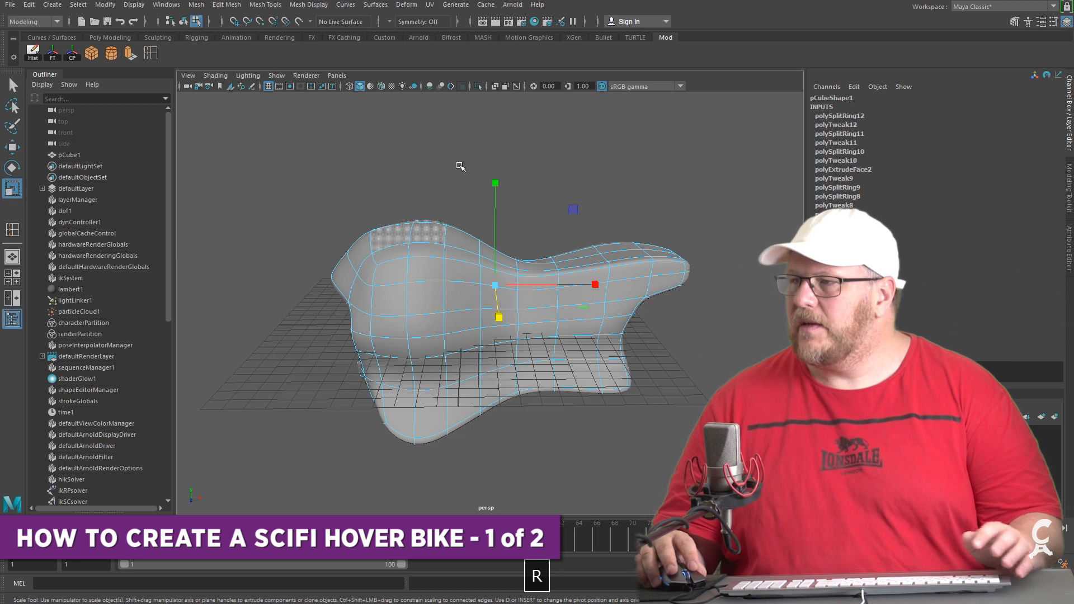
left_click_drag(496, 183, 631, 280)
key("ctrl+z")
Scale the top of the front hump along Y to flatten it
left_click_drag(411, 314, 235, 329, "alt")
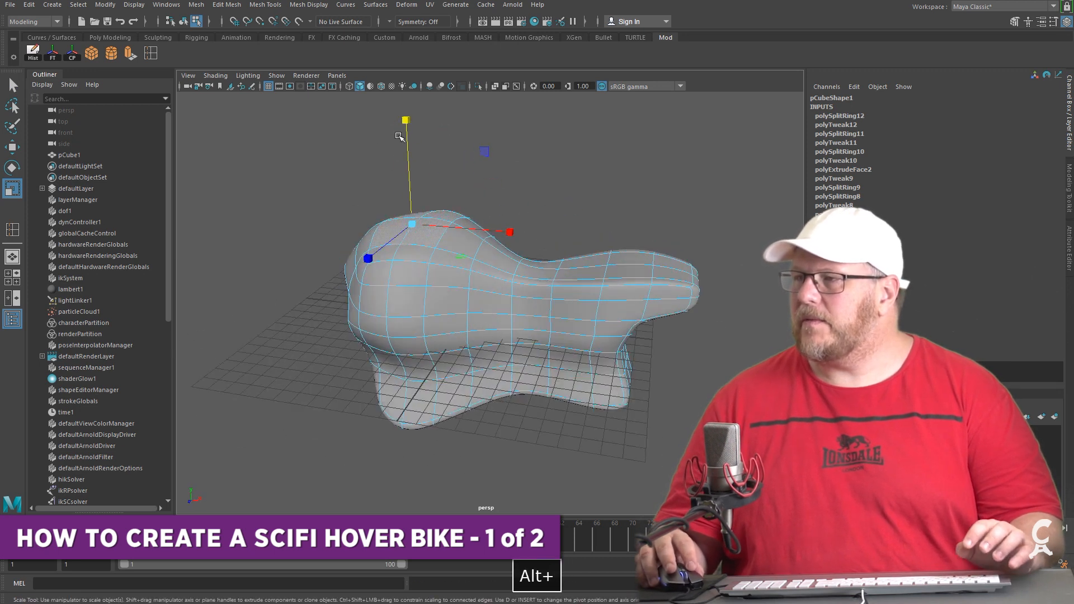
left_click_drag(405, 122, 419, 149)
left_click_drag(440, 247, 514, 190, "alt")
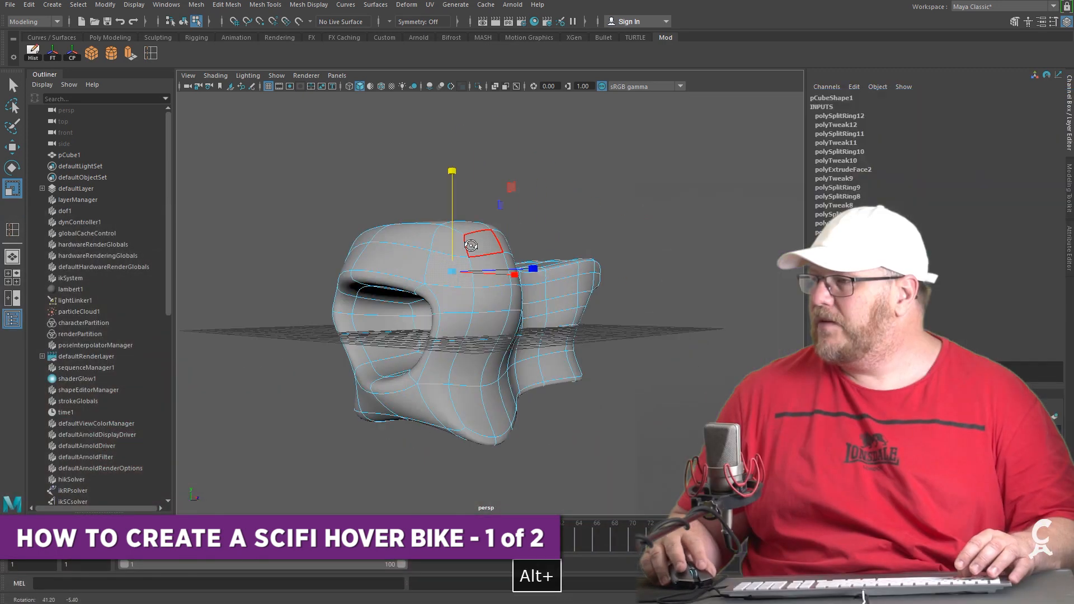
left_click_drag(493, 244, 425, 247, "alt")
Compare the body with RefFromPuddles.jpg and pull the front section above the nose recess outward along X
key("alt+Tab")
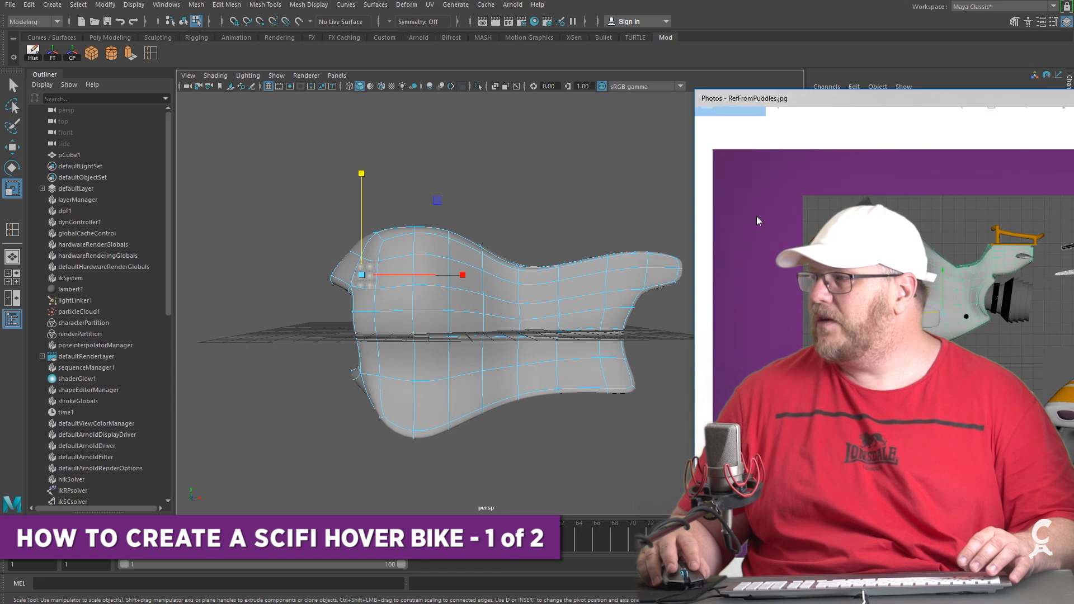
left_click_drag(899, 99, 952, 30)
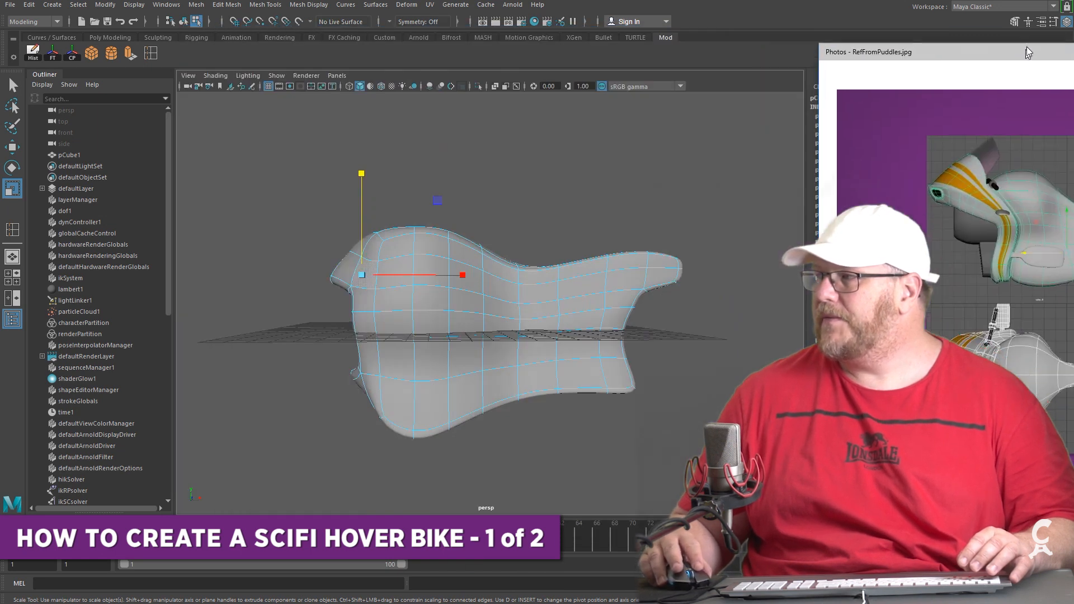
left_click_drag(338, 255, 394, 298, "alt")
key("1")
left_click(394, 298)
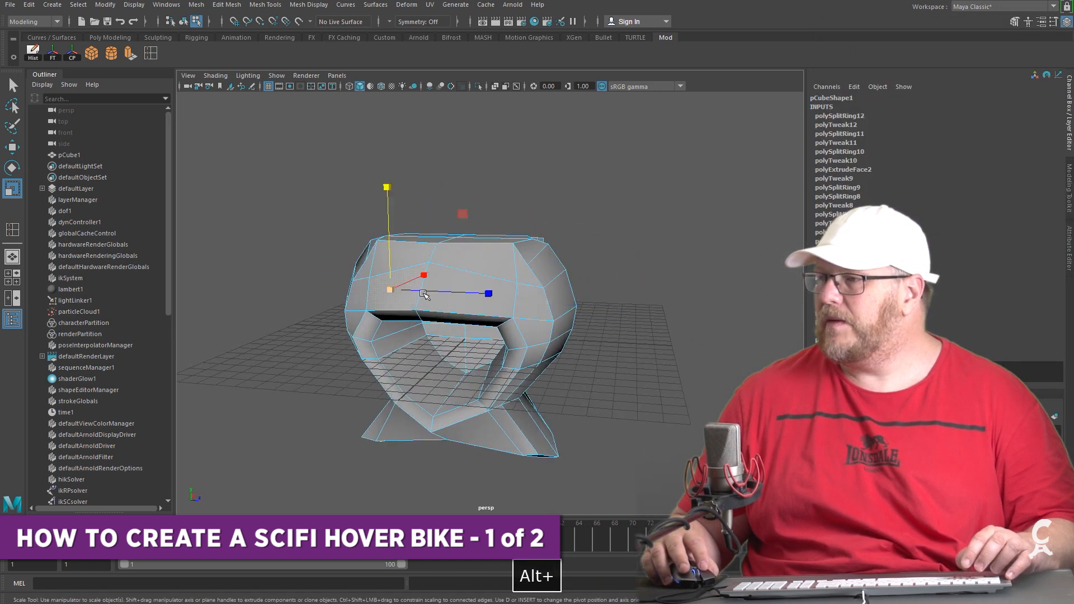
left_click_drag(465, 276, 380, 268, "alt")
key("w")
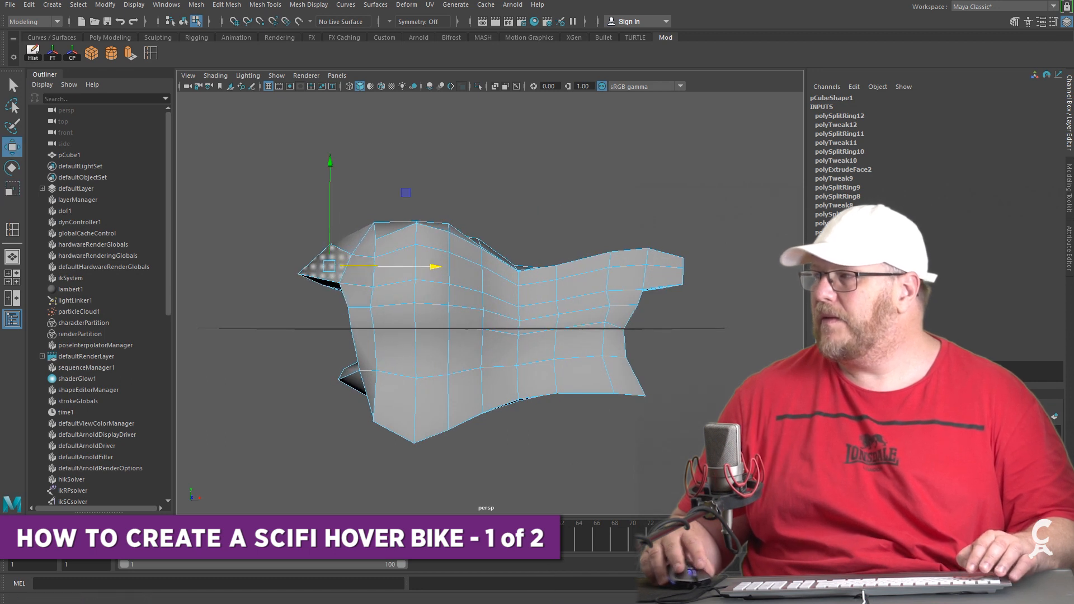
key("alt+Tab")
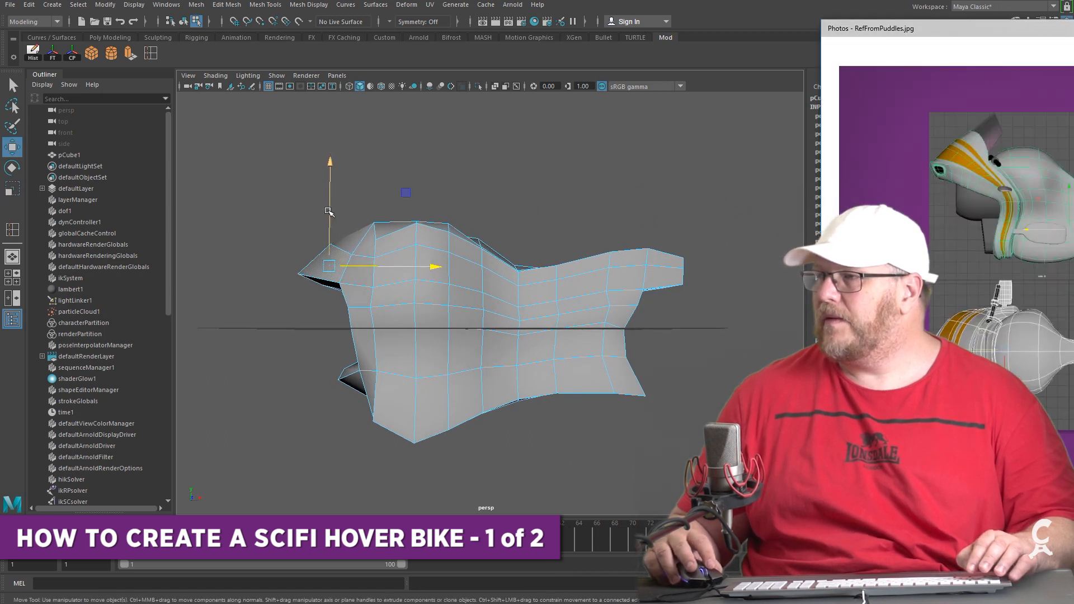
left_click_drag(383, 267, 382, 266)
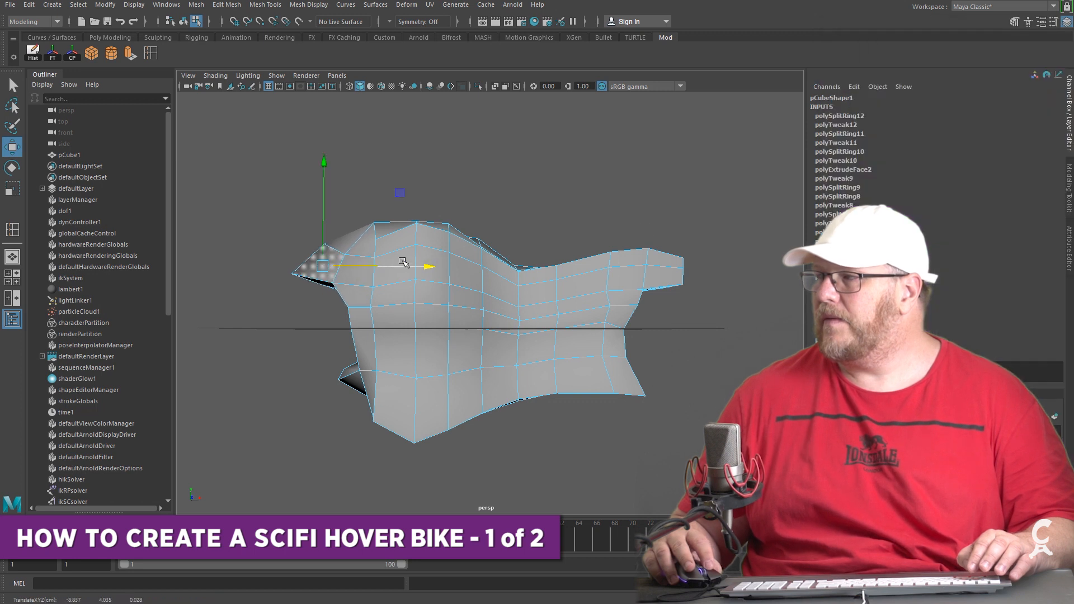
key("alt+Tab")
Select the vertices of the upper nose lip, move them further out along X and check the shape against RefFromPuddles.jpg
mouse_move(372, 295)
left_mouse_down("alt")
mouse_move(401, 317)
mouse_move(364, 305)
left_mouse_up("alt")
right_click(377, 252)
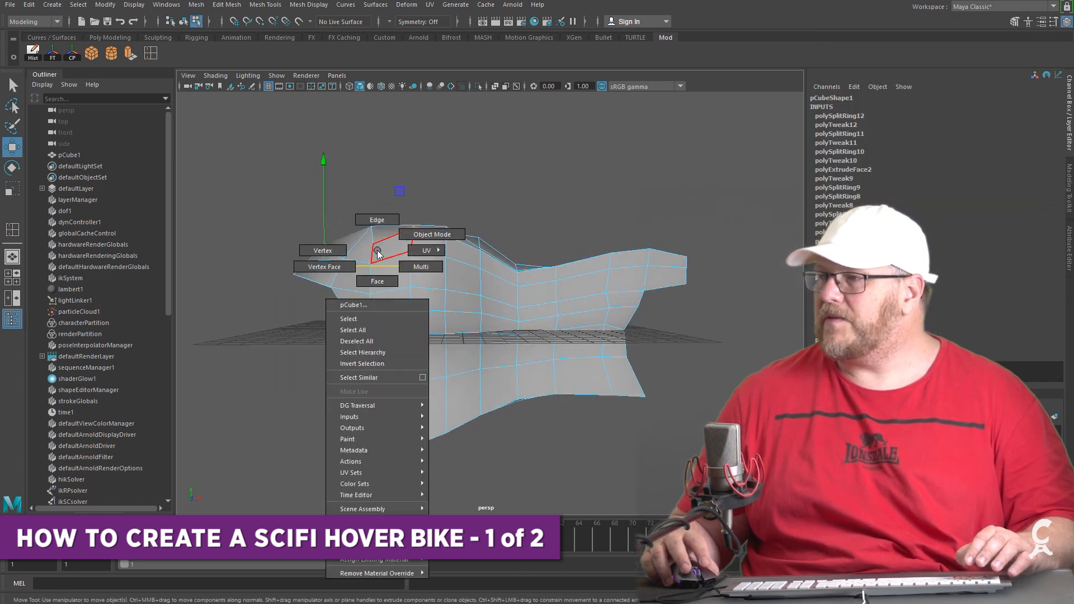
left_click(330, 255)
left_click_drag(332, 253, 337, 250, "alt")
left_click_drag(273, 211, 311, 248)
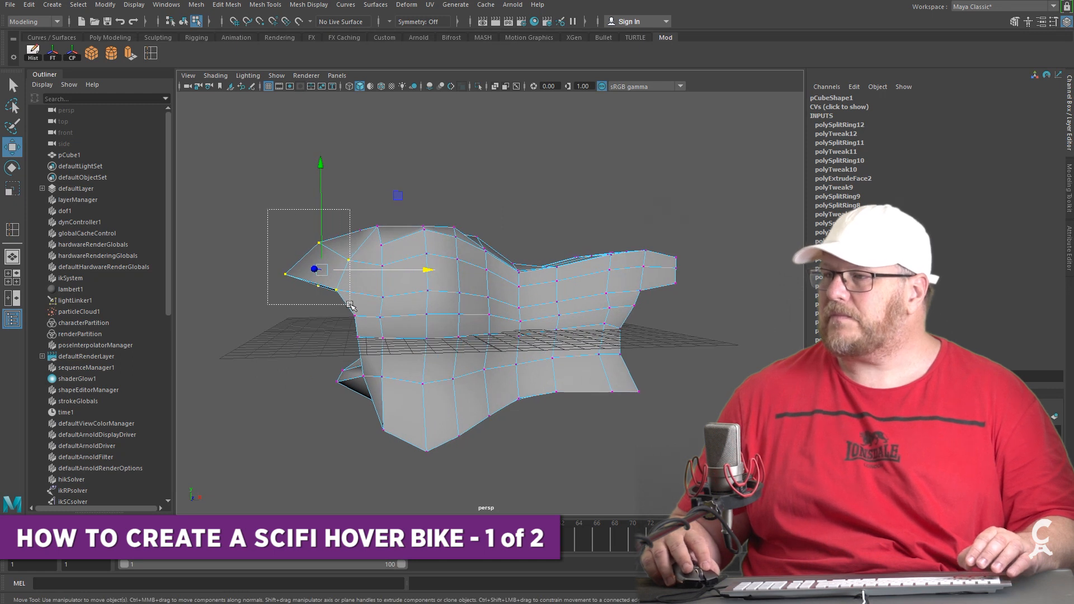
left_click_drag(358, 306, 516, 269, "alt")
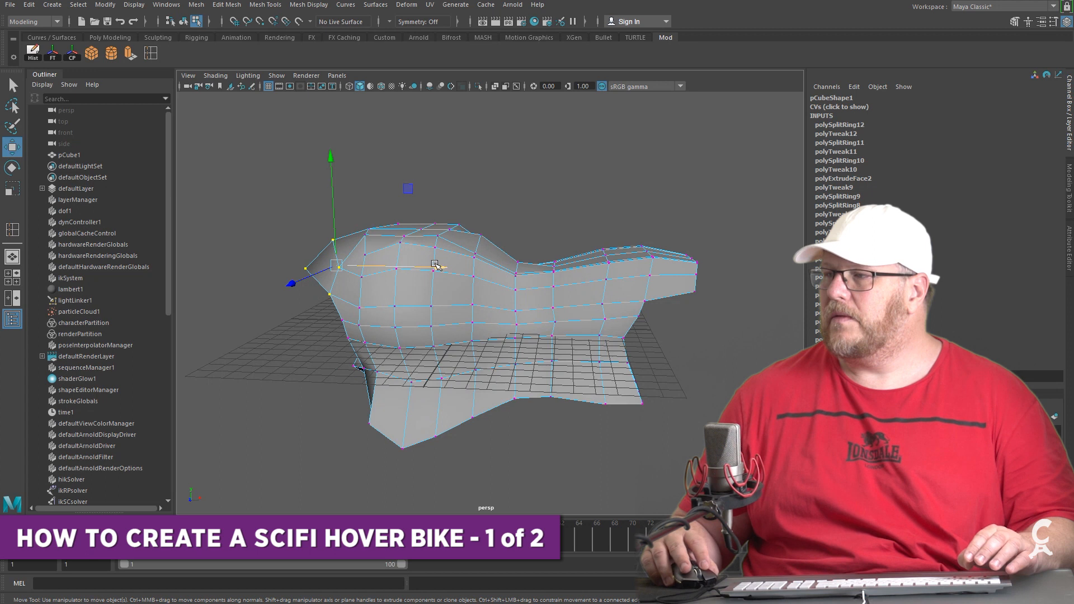
left_click_drag(436, 265, 386, 272, "alt")
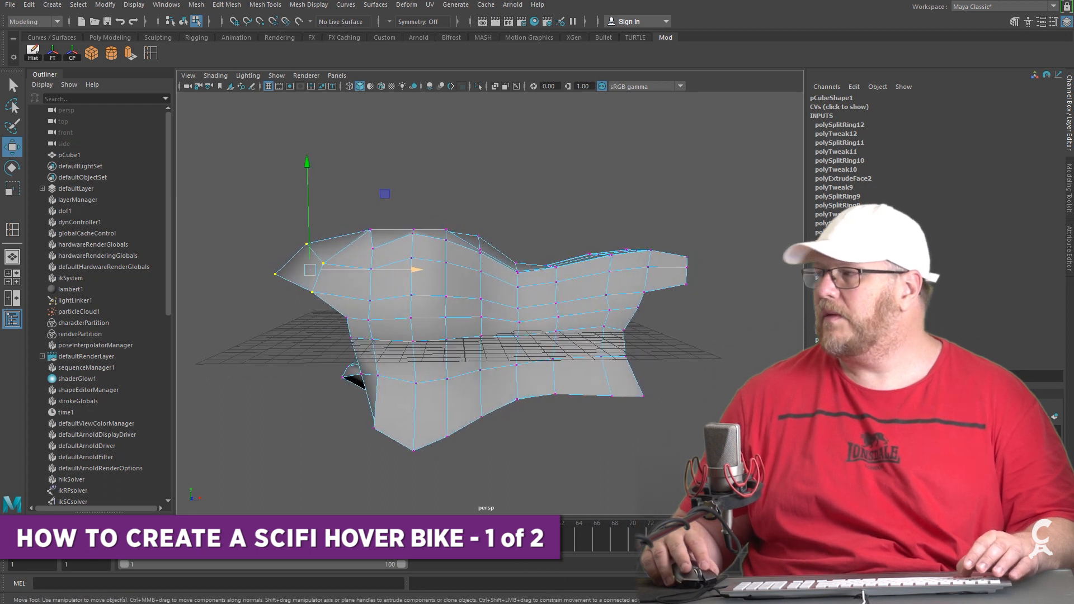
key("alt+Tab")
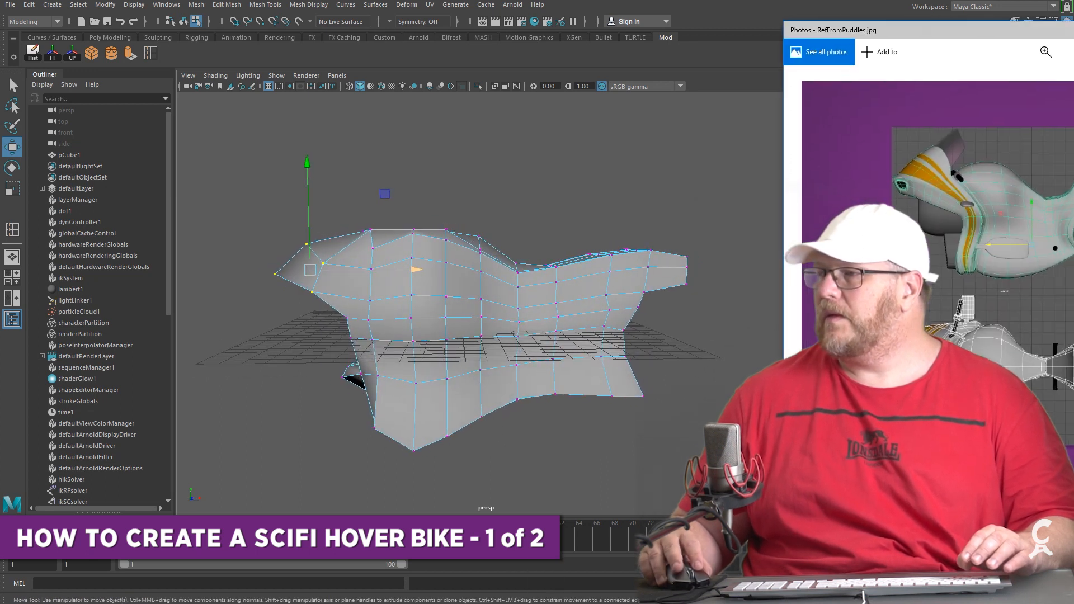
Select the two outer vertices halfway up the nose front and scale them slightly inward along Z
left_click_drag(548, 294, 622, 296, "alt")
left_click(587, 296, "shift")
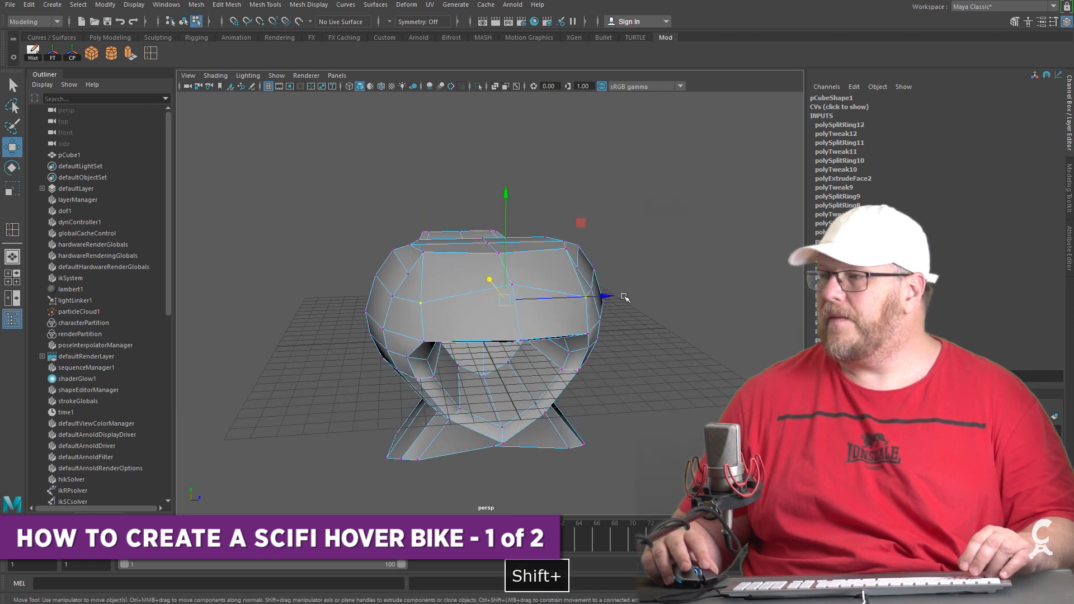
key("r")
left_click_drag(612, 294, 425, 280)
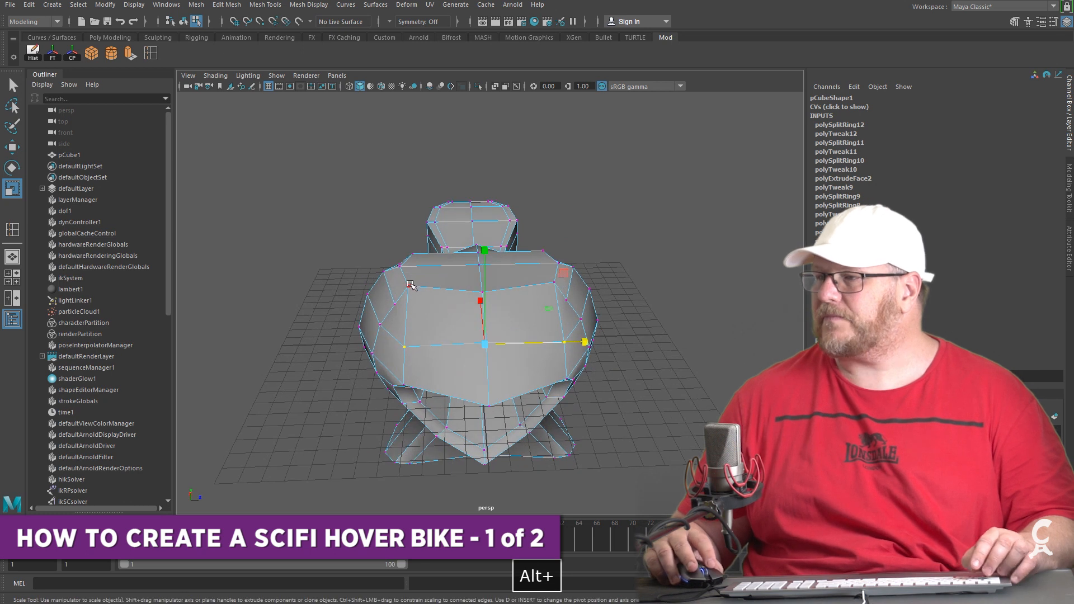
Scale the upper pair of nose-front vertices inward along Z, then lower the outer pair behind it slightly and widen it along Z
left_click(410, 285)
left_click_drag(569, 286, 444, 262, "shift")
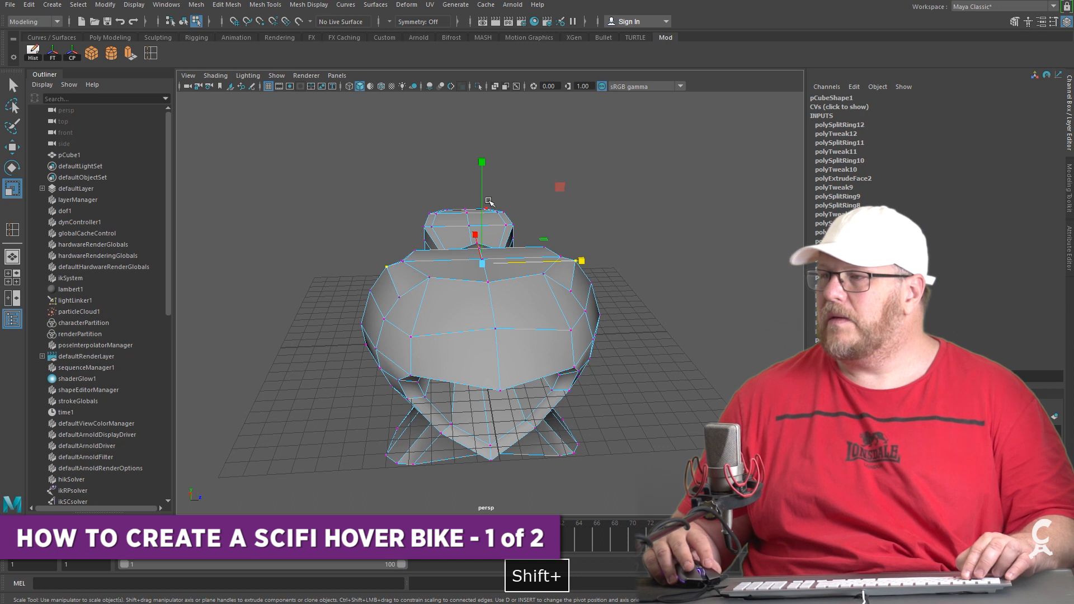
key("w")
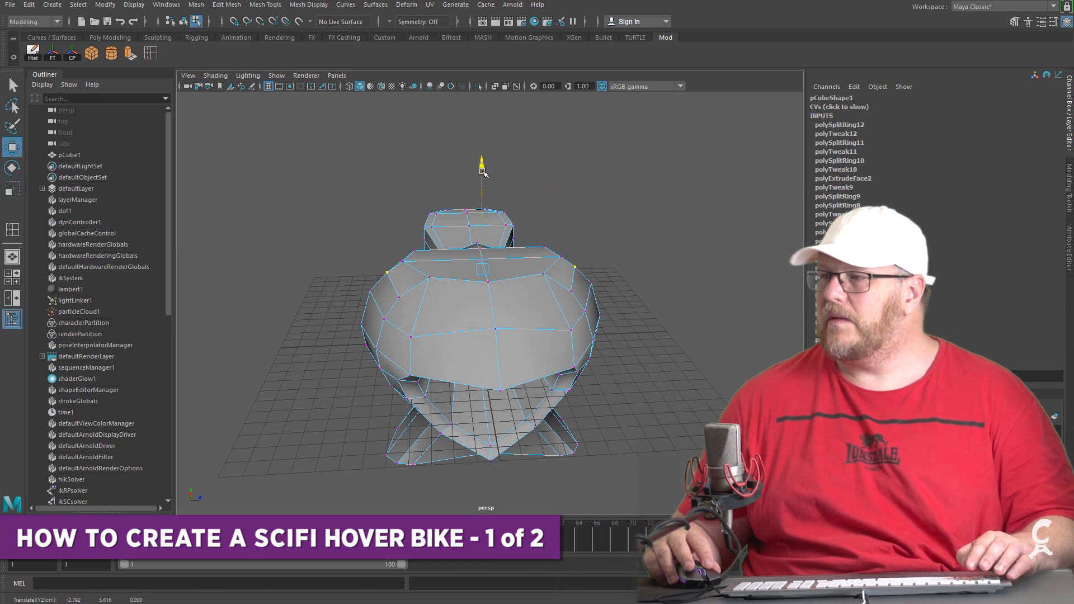
key("r")
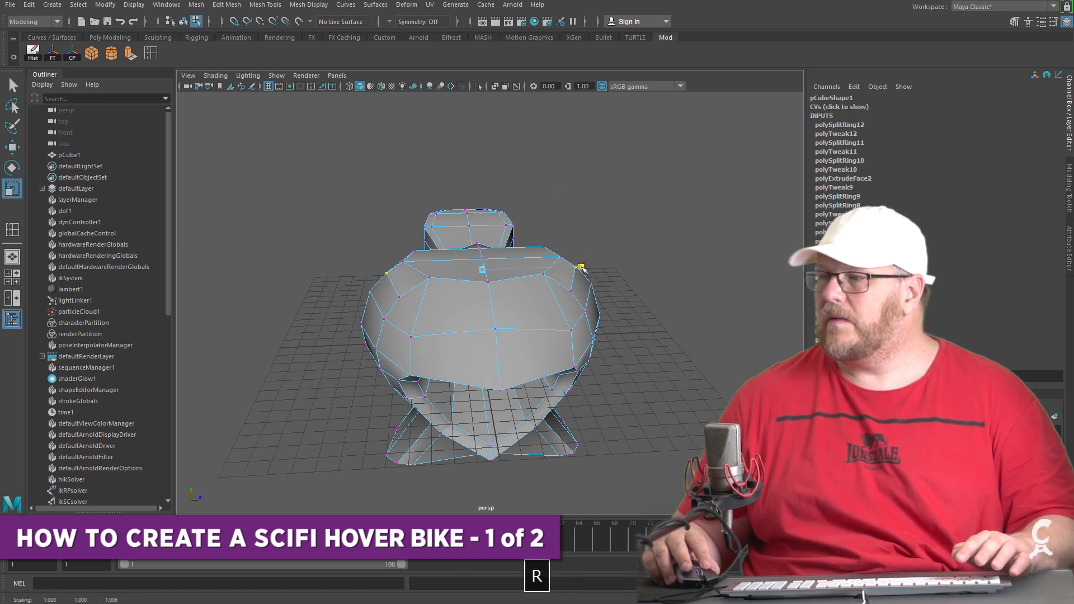
Scale the whole body object slightly narrower along Z
left_click_drag(582, 270, 664, 288, "alt")
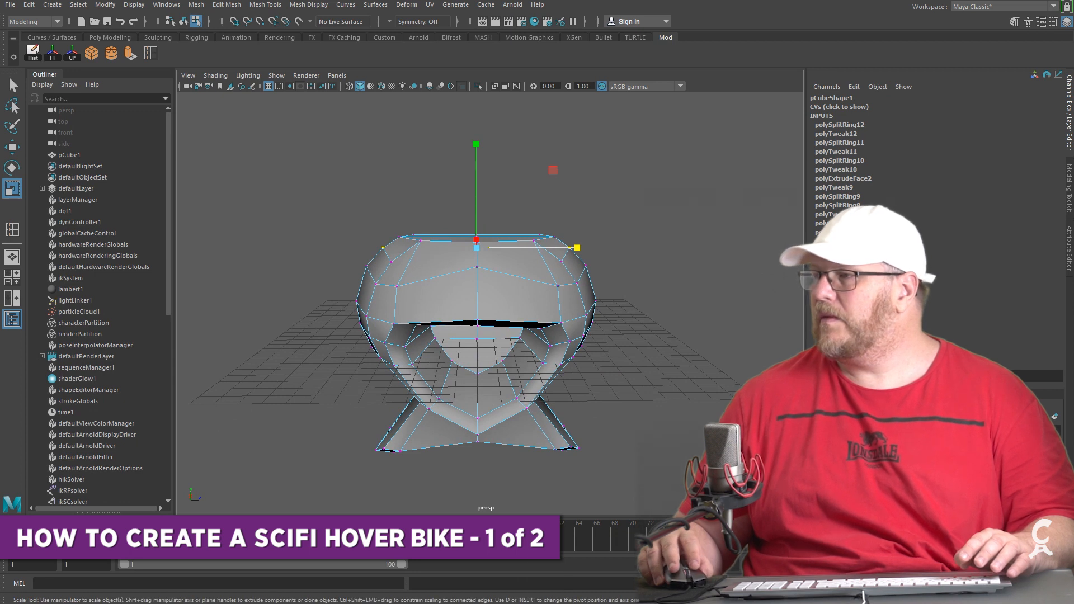
right_click_drag(567, 302, 593, 277)
left_click_drag(575, 332, 543, 311)
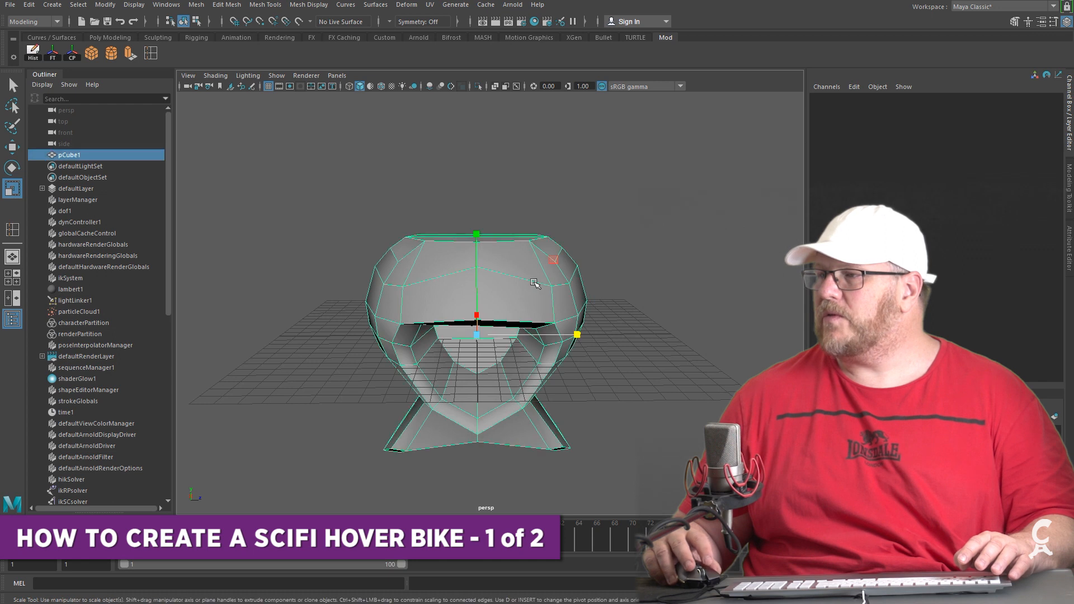
Delete all faces on one side of the body's centre line, including the leftover strip at the tail, leaving half the body
right_click(532, 281)
left_click(533, 306)
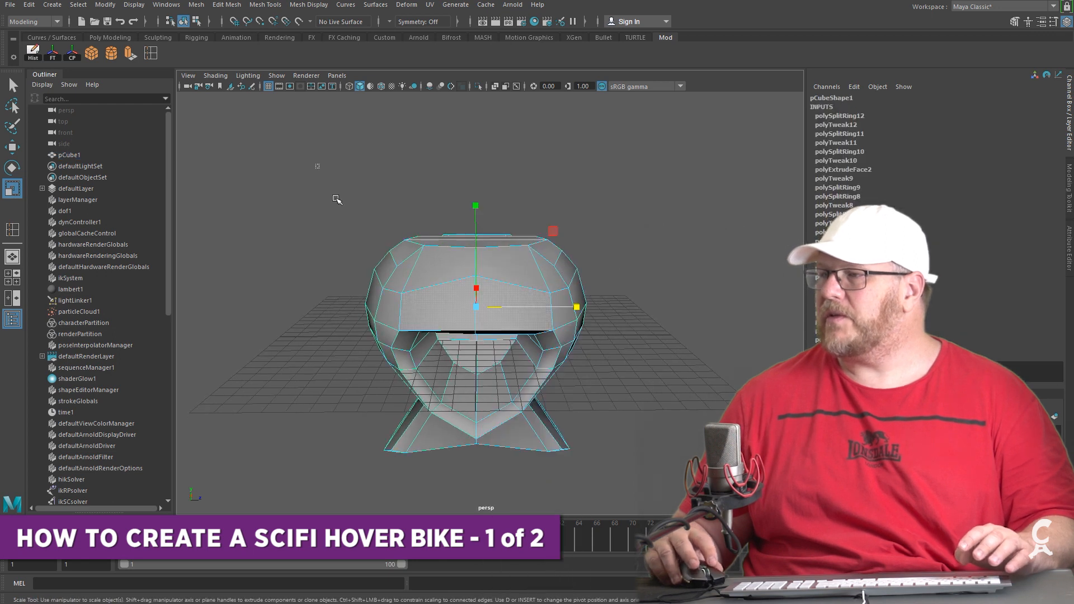
left_click_drag(452, 497, 621, 210)
key("Delete")
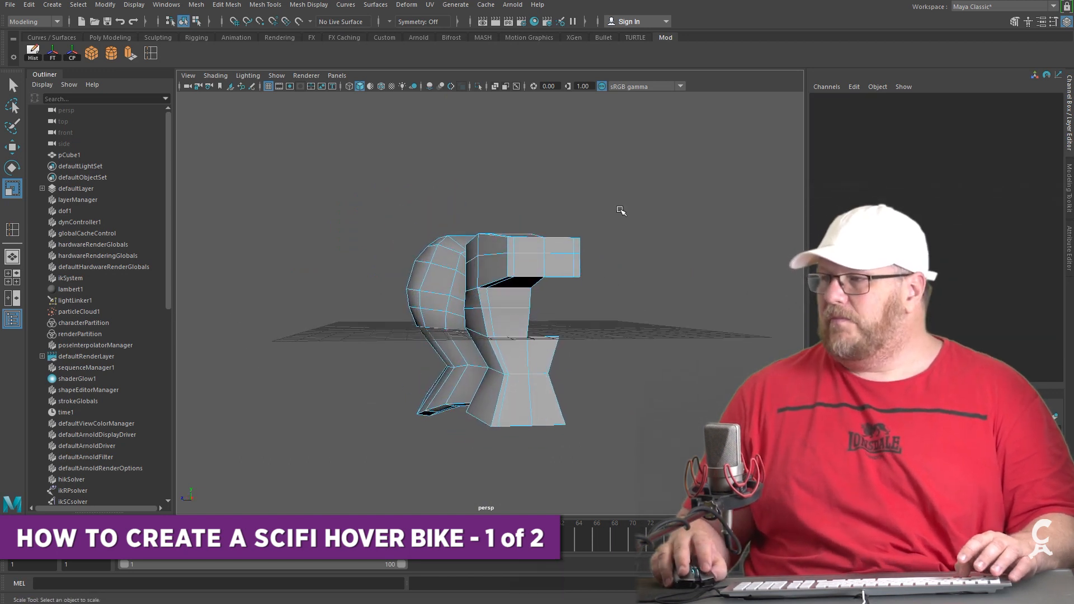
left_click_drag(569, 312, 553, 405)
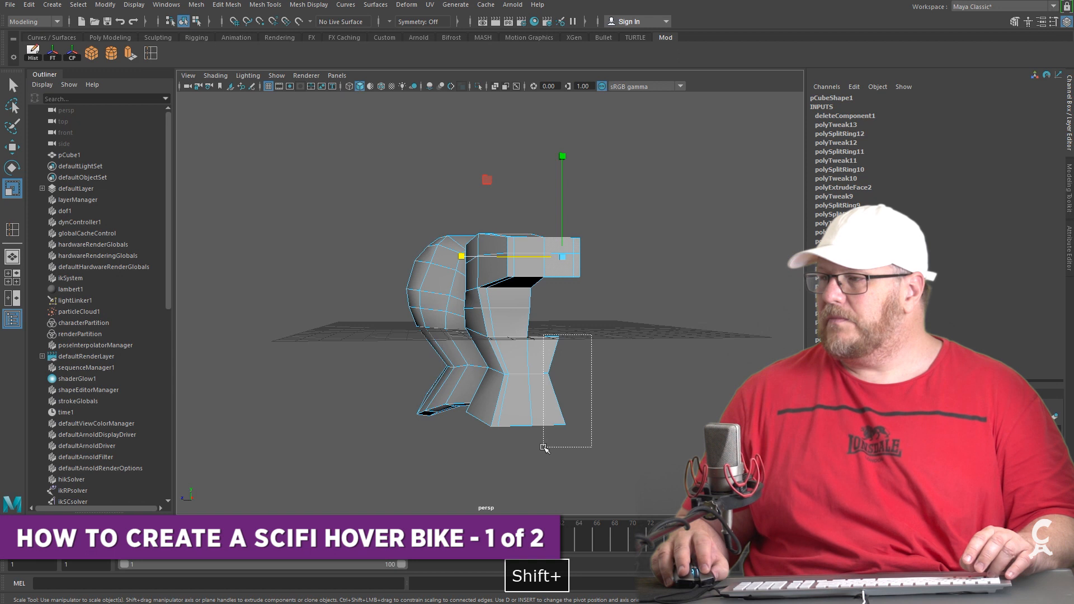
key("Delete")
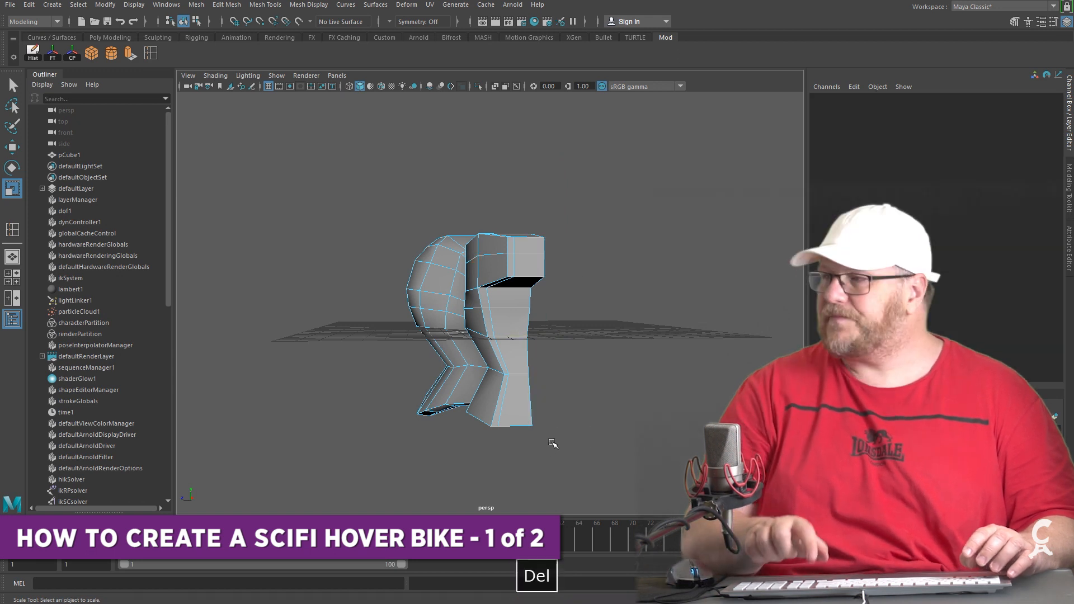
Select the open border edges along the half body's centre line, flatten them along Z and snap them to the central grid line
left_click_drag(552, 444, 345, 368, "alt")
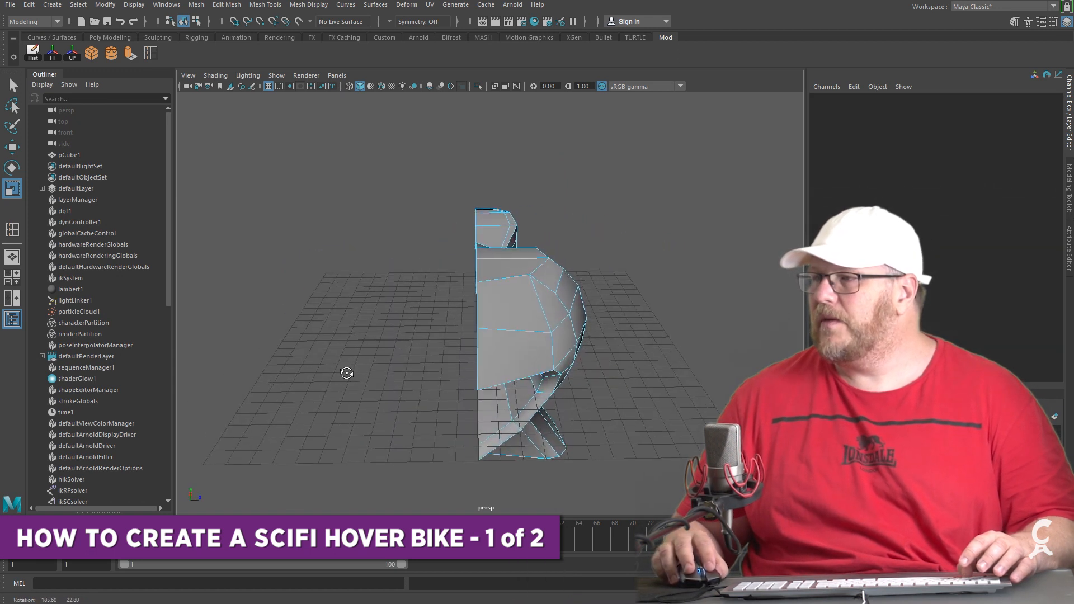
right_click_drag(501, 269, 510, 246)
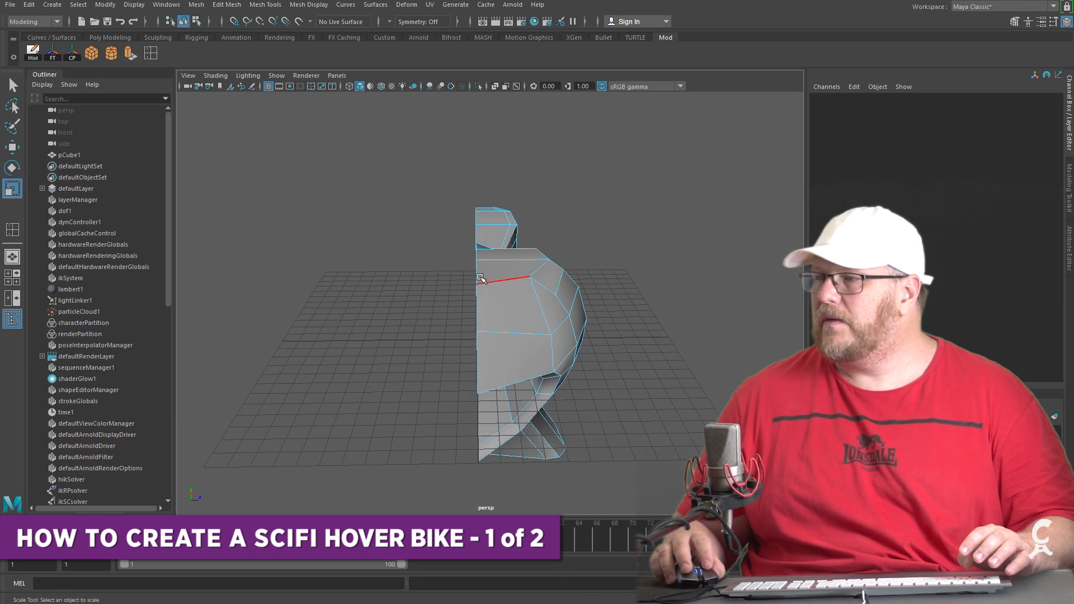
left_click(480, 278)
left_click_drag(538, 300, 483, 325, "alt")
key("w")
key("r")
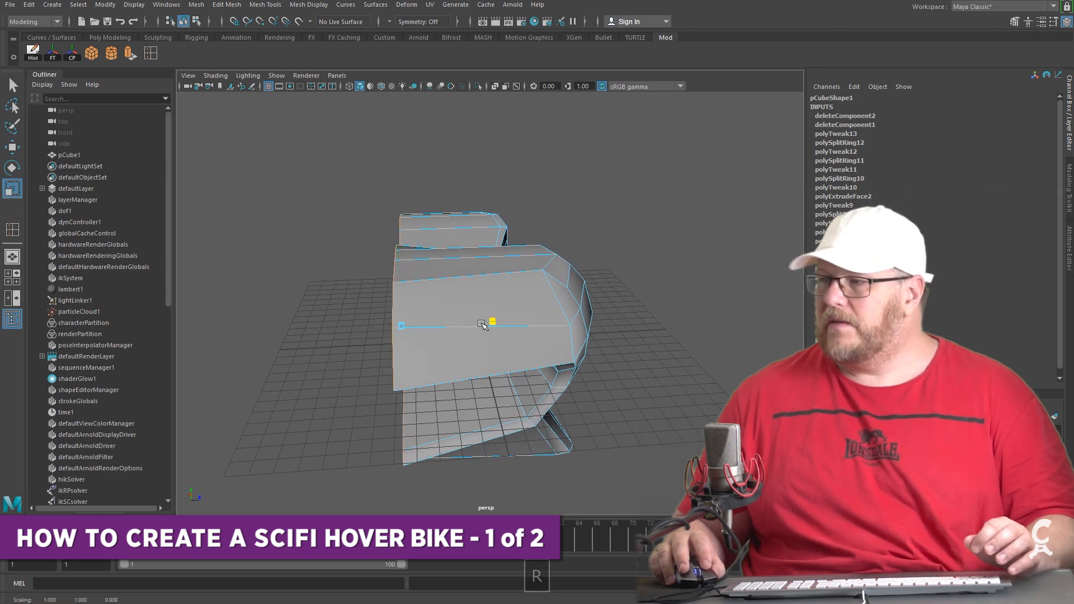
key("w")
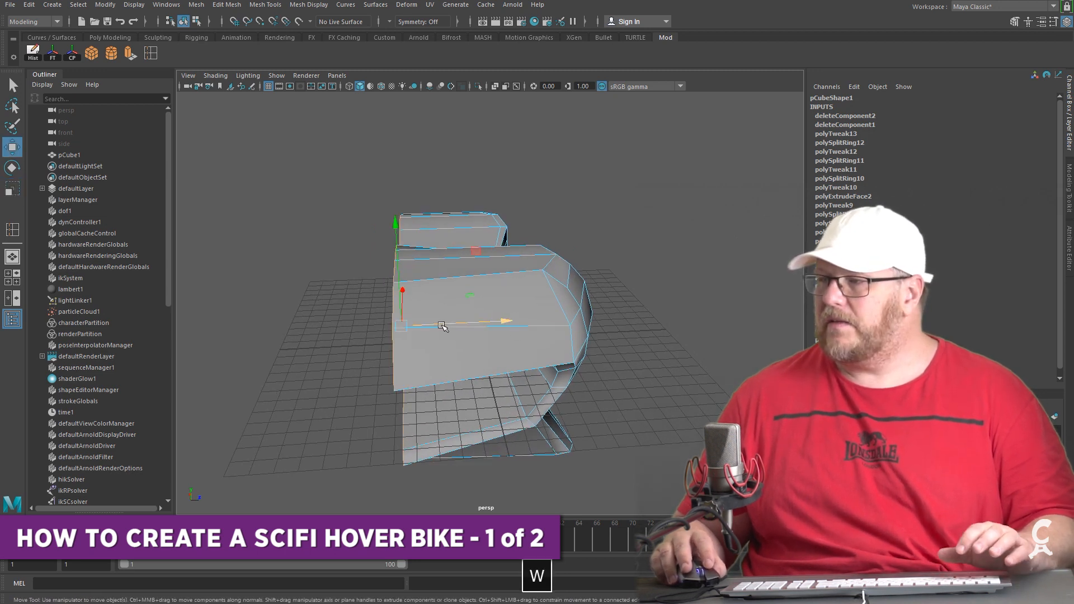
left_click_drag(440, 326, 451, 323)
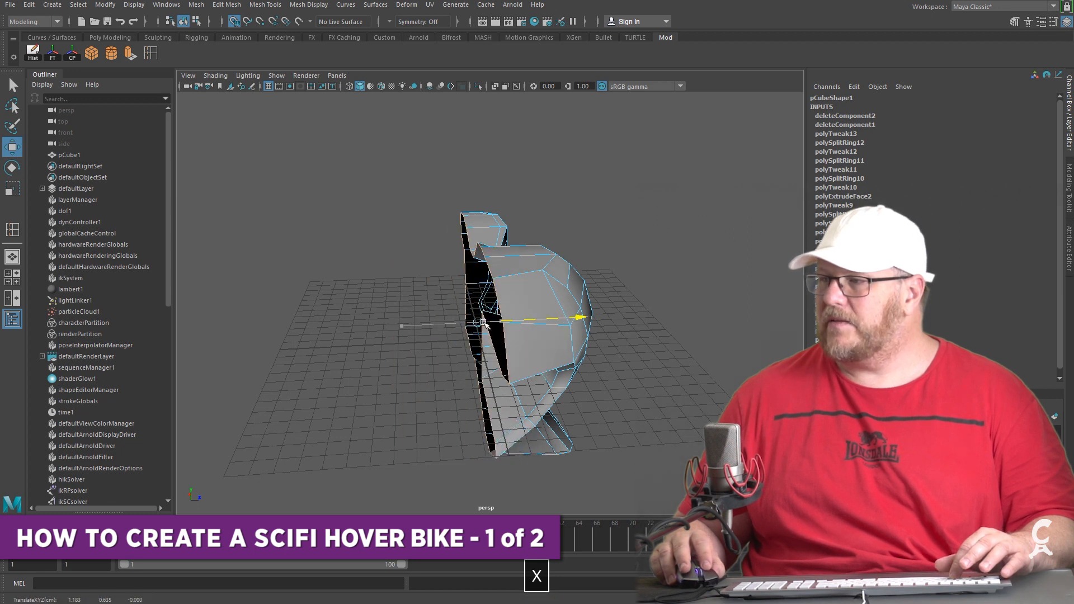
Freeze the half body's transformations and delete its construction history
left_click_drag(561, 364, 501, 322, "alt")
left_click(547, 241)
left_click_drag(546, 242, 561, 264, "alt")
right_click_drag(503, 269, 551, 255)
left_click_drag(547, 277, 503, 428, "alt")
key("ctrl+z")
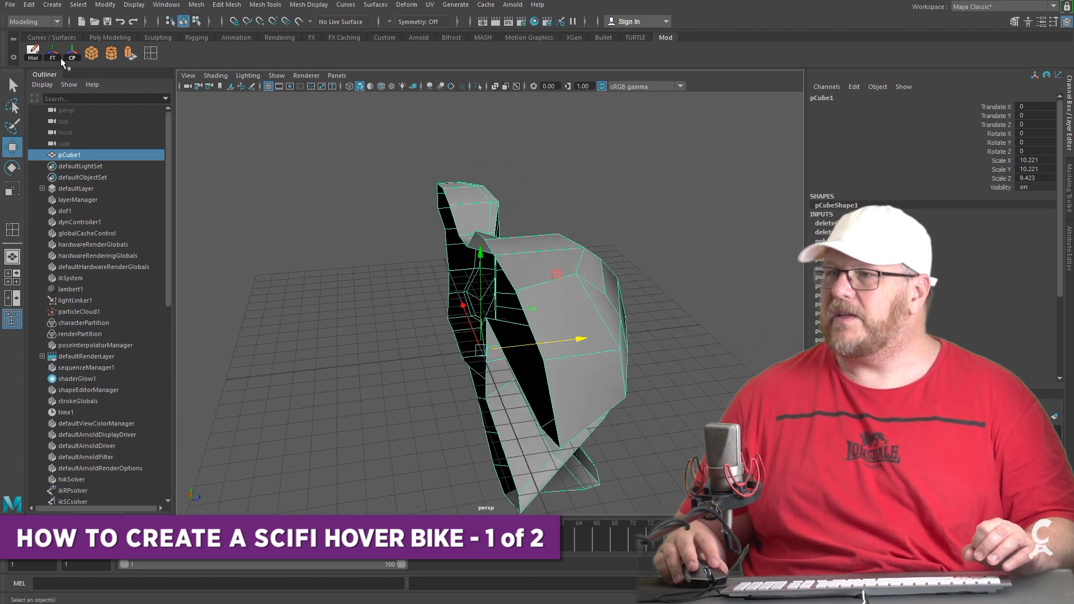
left_click(34, 54)
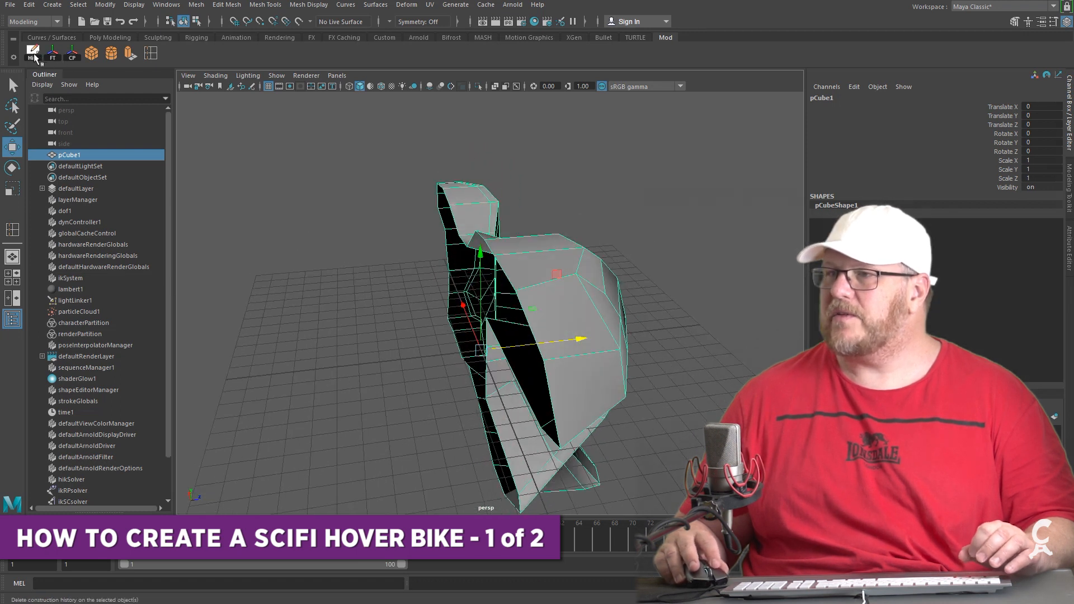
Mirror the half body across the world Z axis in the negative direction, combined with the original and with border vertices merged
left_click_drag(547, 299, 579, 325, "alt")
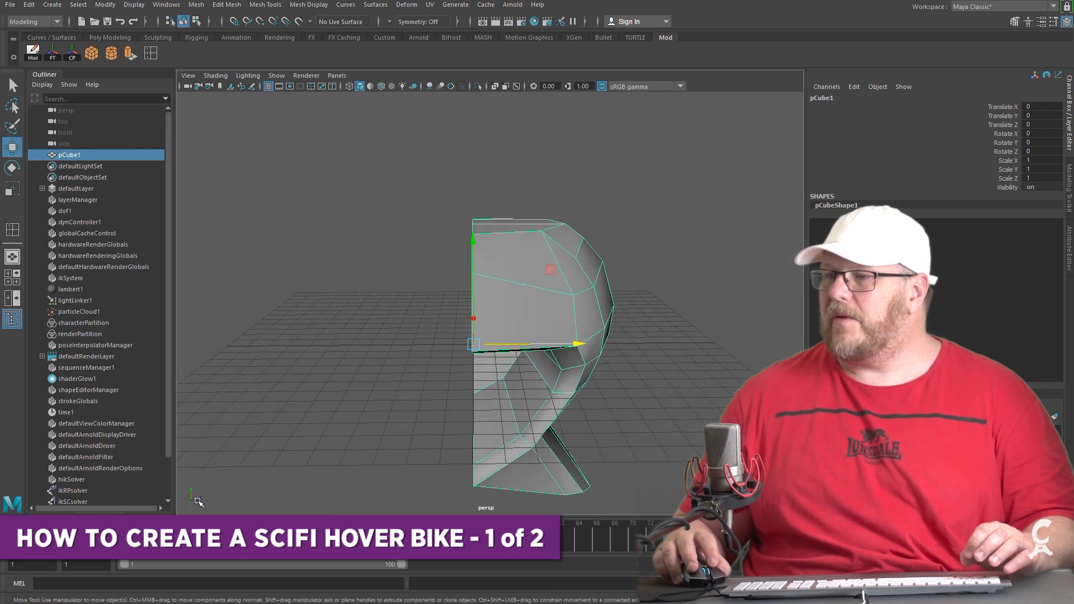
left_click(197, 4)
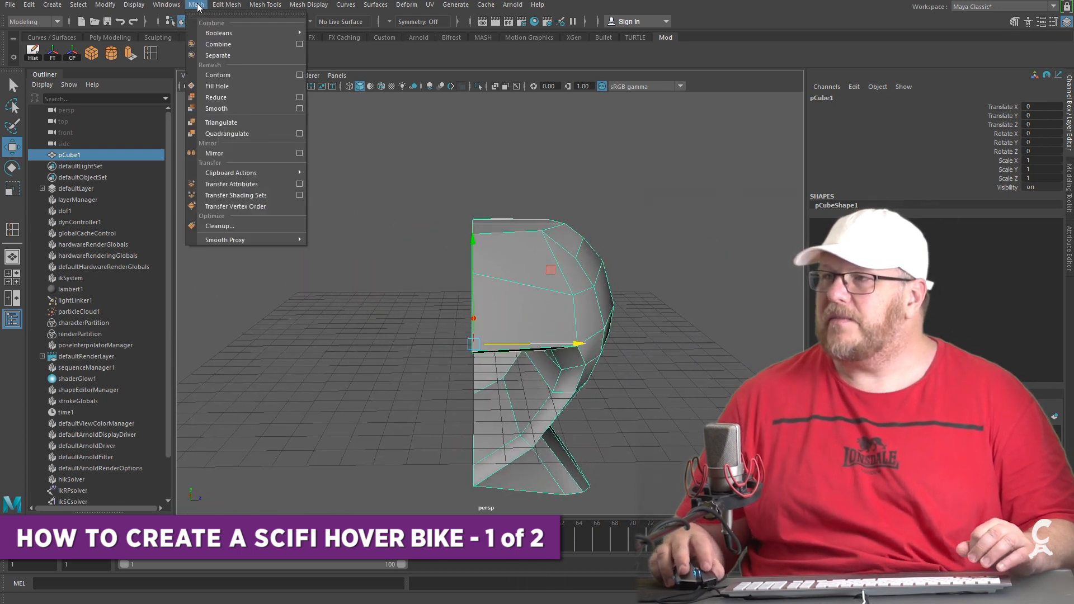
left_click(299, 153)
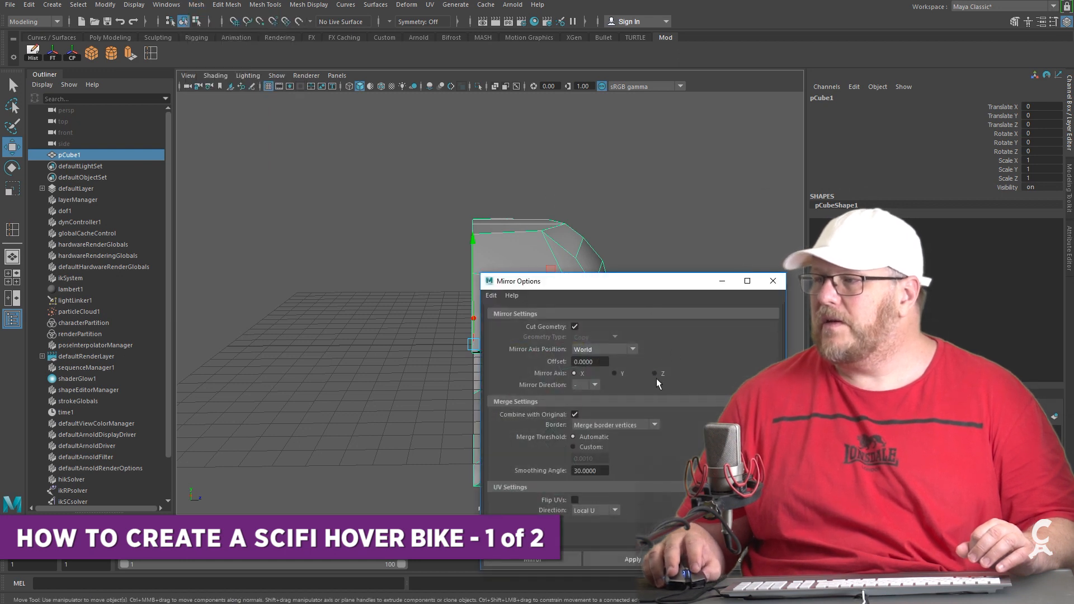
left_click(655, 374)
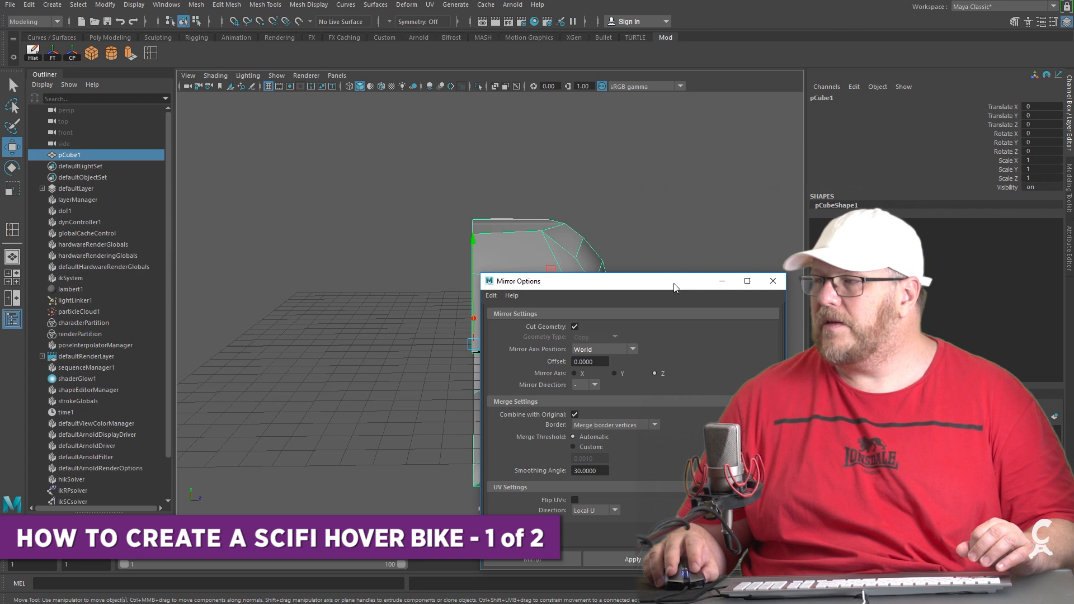
left_click_drag(675, 288, 770, 232)
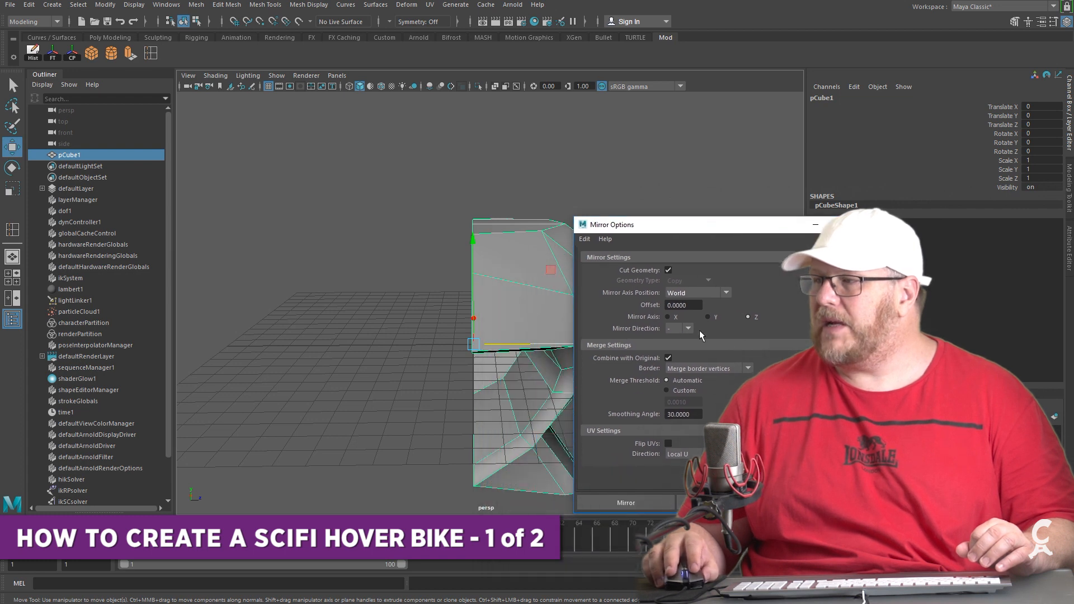
left_click(652, 503)
Check the mirrored body in smooth preview and delete its construction history
left_click_drag(616, 247, 456, 268, "alt")
left_click(535, 218)
right_click_drag(540, 298, 492, 301, "alt")
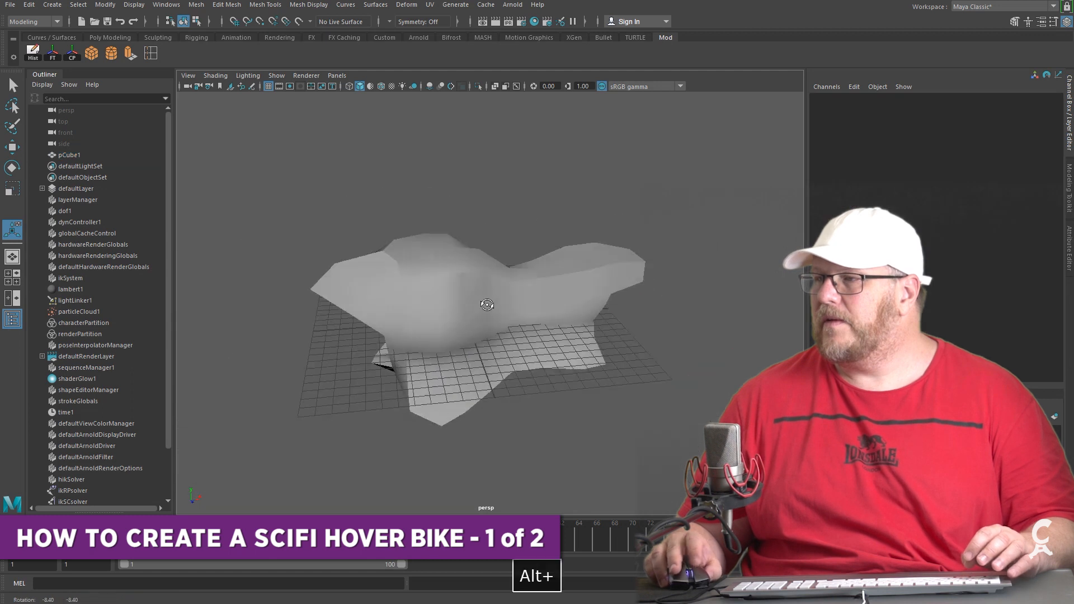
left_click_drag(392, 310, 468, 307, "alt")
left_click(468, 307)
key("3")
left_click_drag(605, 258, 525, 259, "alt")
left_click(34, 54)
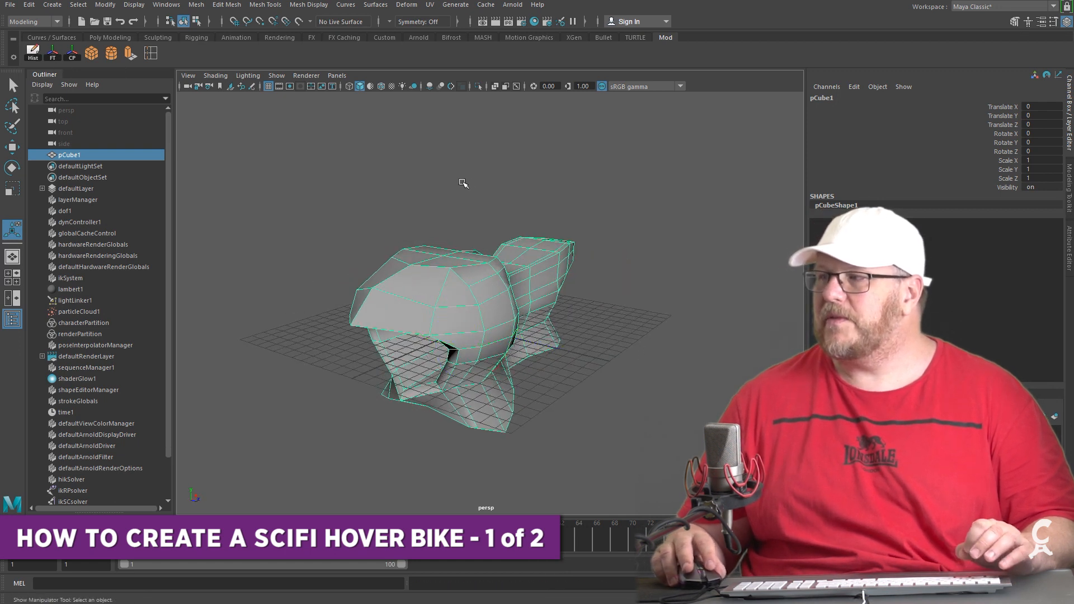
Examine the smoothed shape of the mirrored body from several sides, then return it to the unsmoothed display
left_click_drag(437, 313, 441, 282, "alt")
key("3")
left_click_drag(498, 247, 632, 254, "alt")
left_click(486, 293)
key("3")
left_click_drag(487, 294, 290, 257, "alt")
key("1")
Adjust the height of the nose tip's centre vertex and of the centre vertex above it along Y
right_click_drag(291, 267, 245, 259)
left_click_drag(242, 253, 296, 292)
left_click_drag(297, 293, 345, 301, "alt")
key("w")
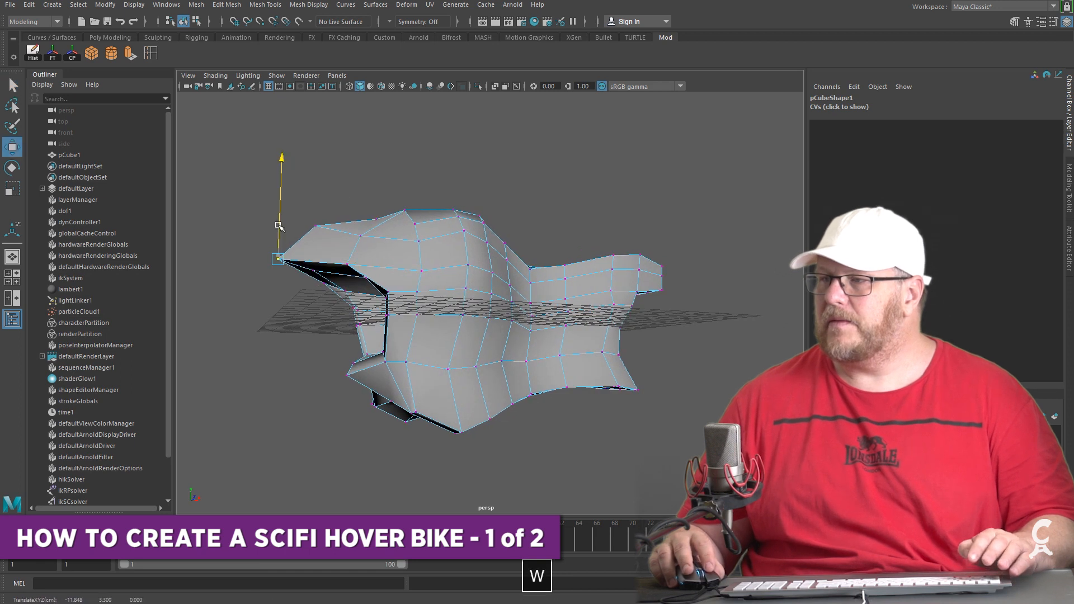
mouse_move(298, 247)
left_mouse_down("alt")
mouse_move(423, 301)
mouse_move(554, 287)
mouse_move(392, 280)
mouse_move(322, 265)
mouse_move(312, 239)
left_mouse_up("alt")
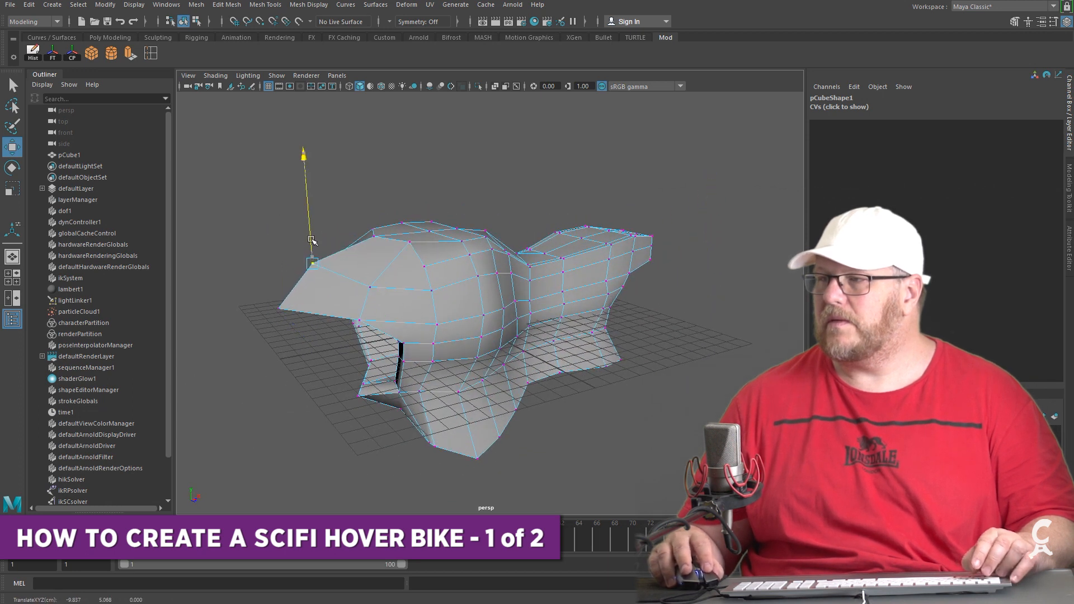
Select the top vertices of the front hump, adjust their height along Y and scale them slightly inward along Z
left_click_drag(719, 310, 606, 244, "alt")
left_click_drag(546, 194, 506, 215)
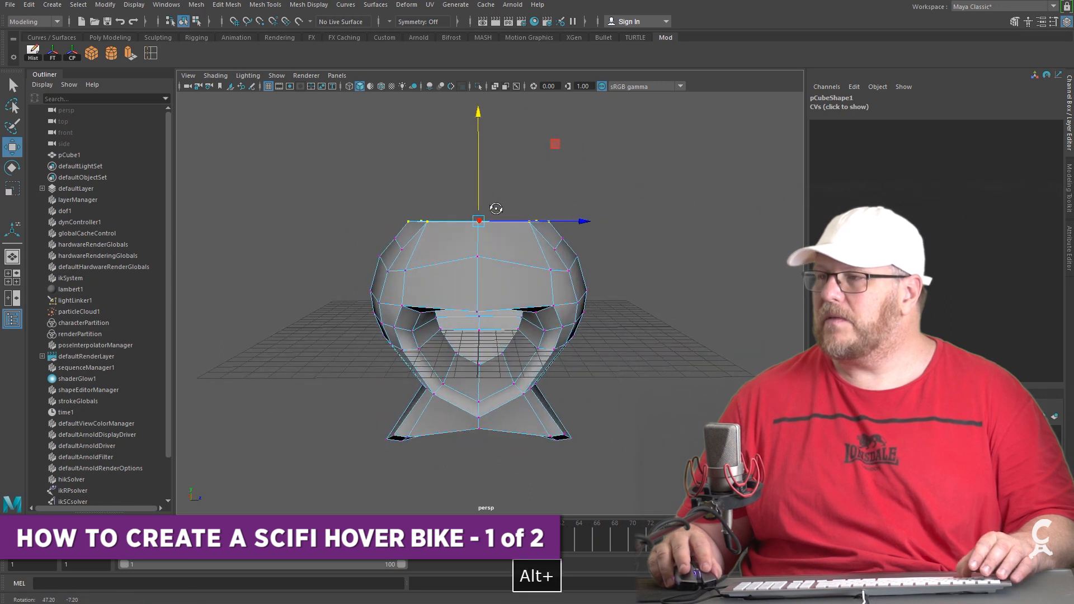
key("r")
left_click(578, 221)
Scale the whole body object narrower along Z to about 0.894
right_click_drag(547, 263, 580, 251)
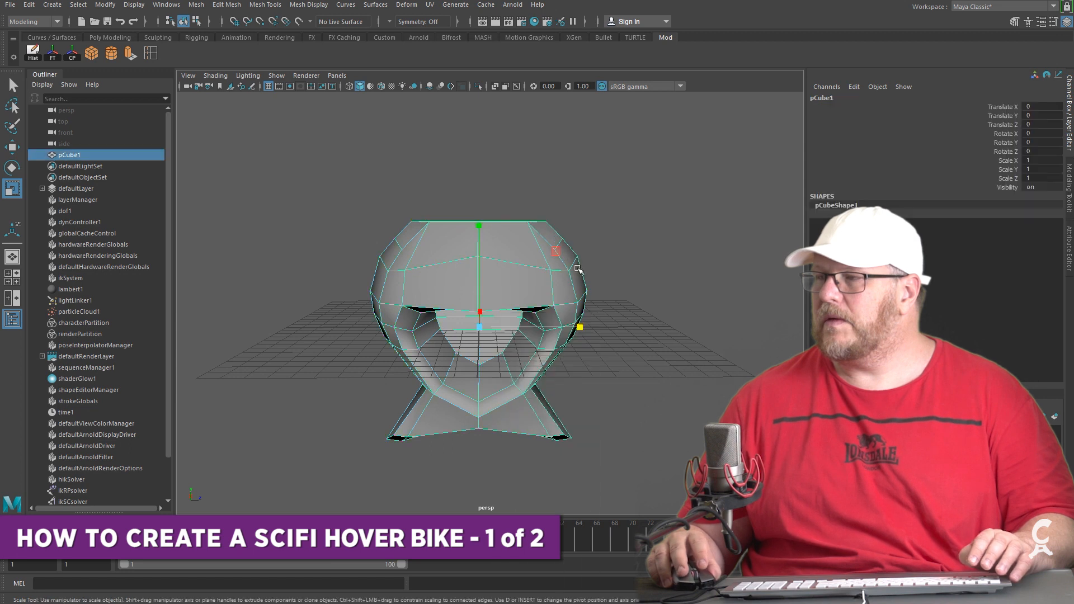
left_click_drag(585, 327, 494, 319)
left_click(629, 332)
left_click(449, 263)
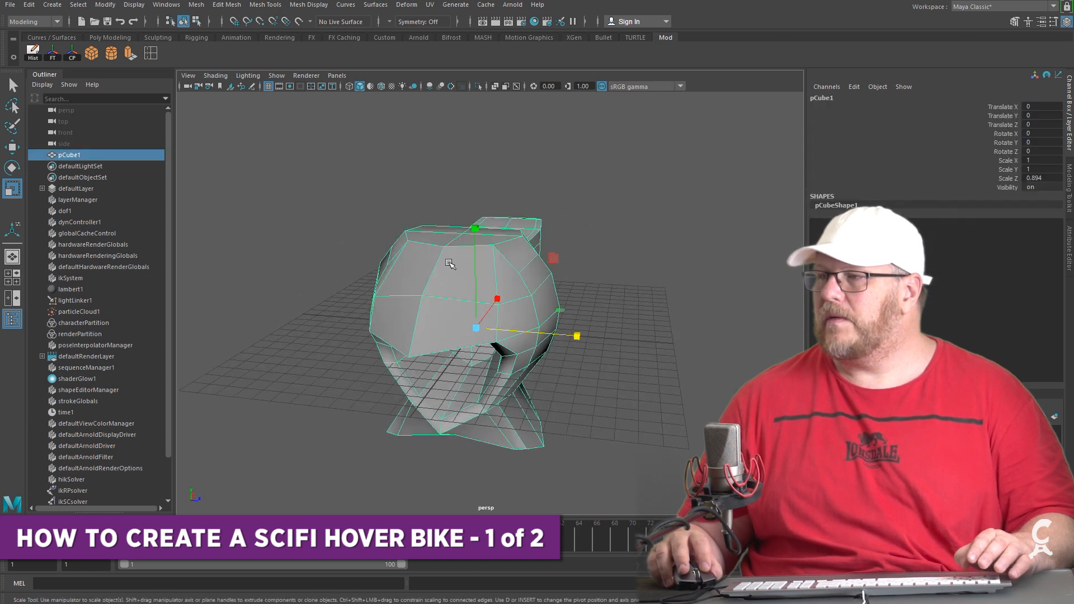
Show the body in smooth preview and scale it along Z to about 1.016
left_click(609, 281)
left_click(456, 298)
key("3")
left_click_drag(577, 337, 770, 328)
scroll(601, 324, "down", 2)
Compare the smoothed body's front view with the reference picture RefFromPuddles.jpg
left_click_drag(1073, 28, 1069, 28)
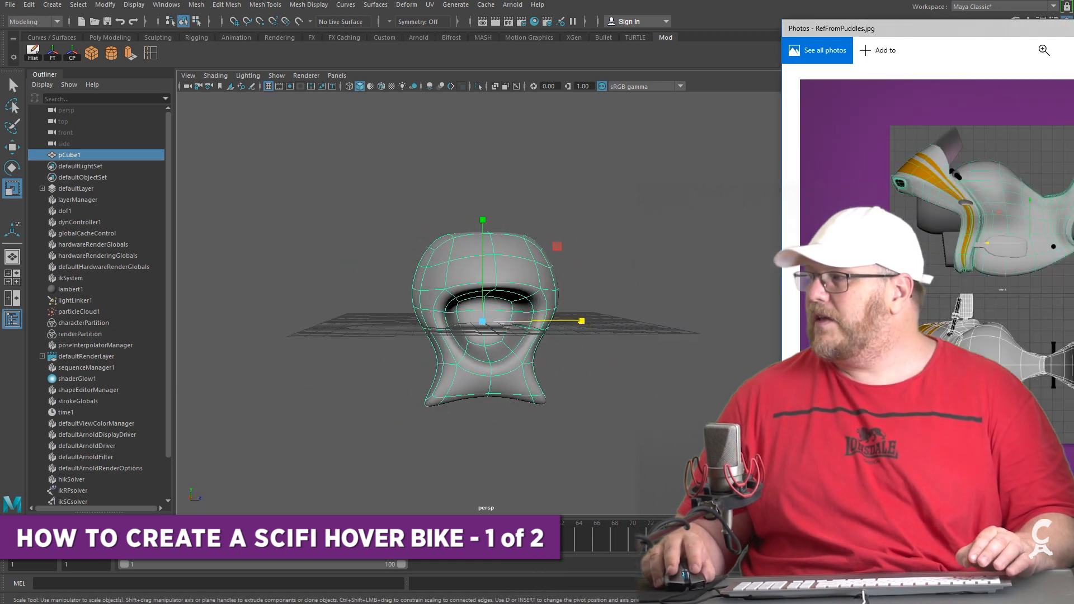
left_click_drag(603, 362, 602, 361, "alt")
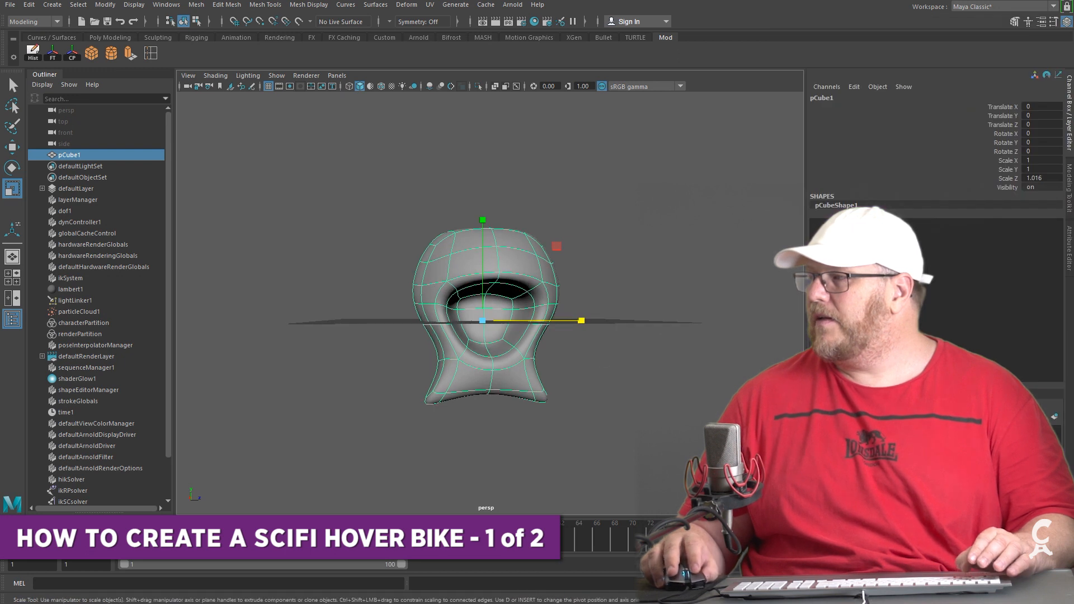
left_click_drag(1073, 27, 435, 11)
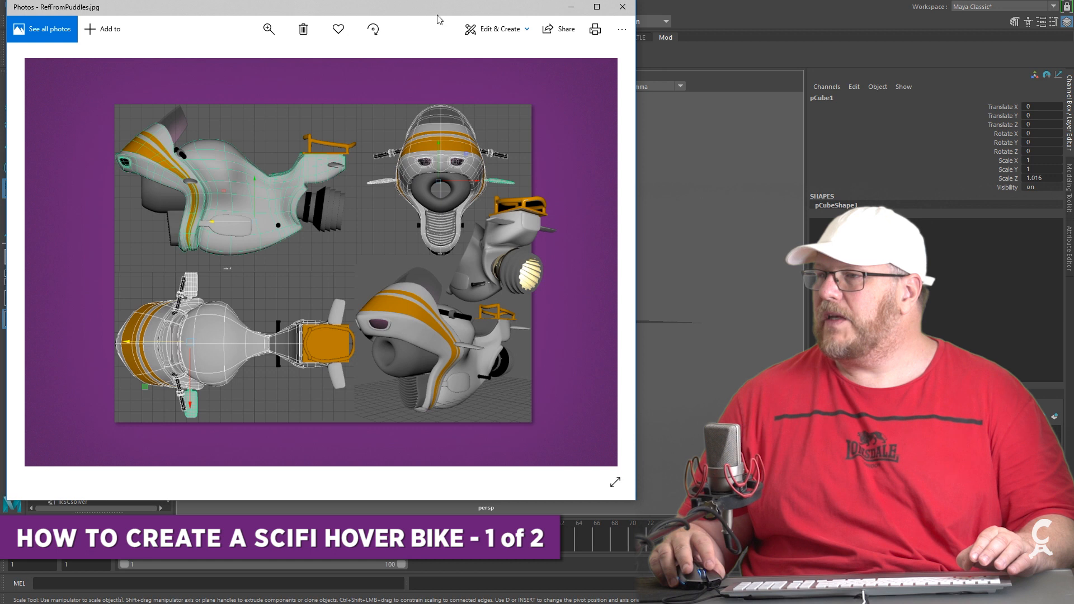
left_click_drag(427, 11, 1073, 93)
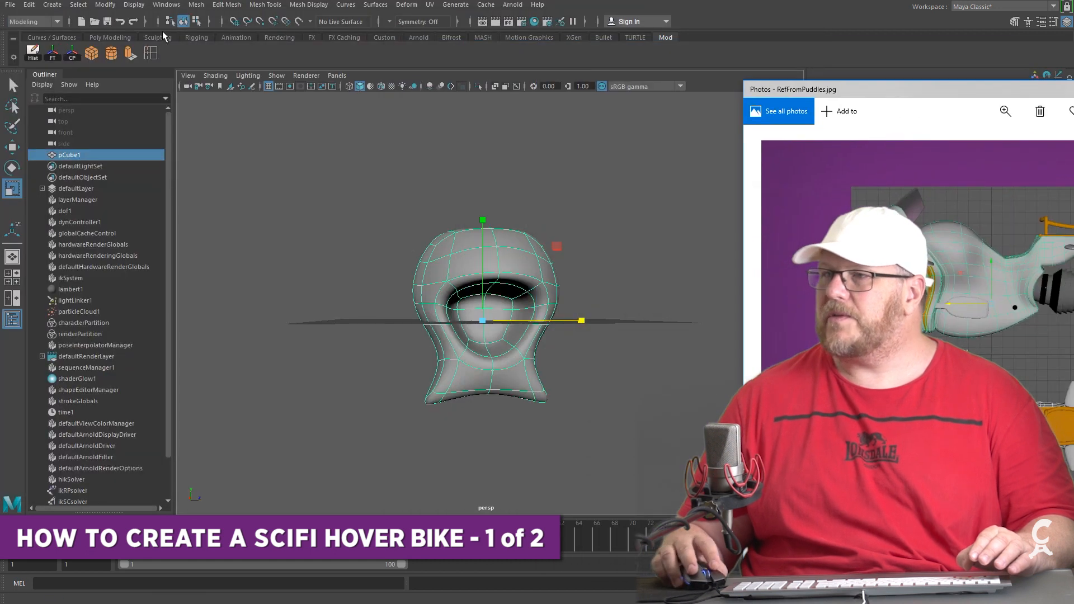
Create a polygon cylinder and move it in front of the nose, to about -14.43 on X
left_click(111, 53)
left_click_drag(571, 400, 430, 418, "alt")
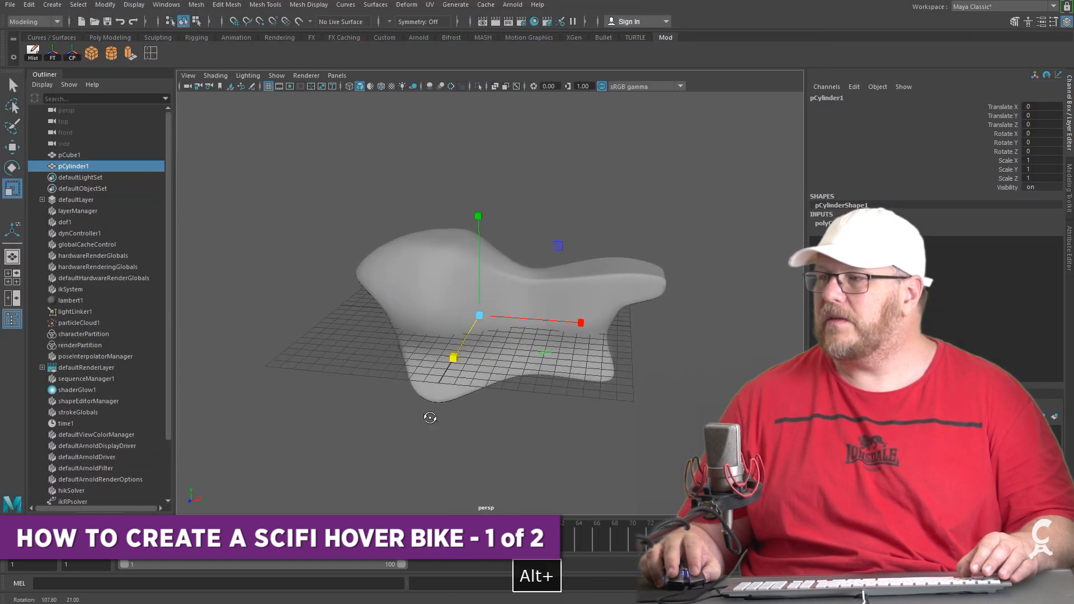
key("w")
left_click_drag(532, 322, 286, 300)
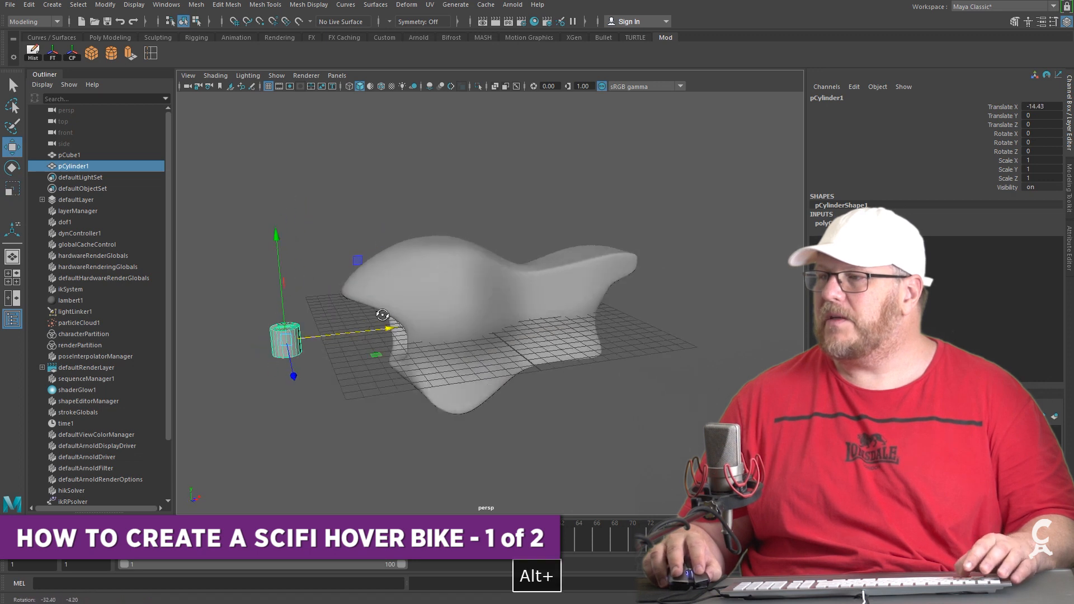
Rotate the cylinder 90 degrees about Z and scale it uniformly to about 3.409
key("e")
left_click_drag(250, 242, 185, 303)
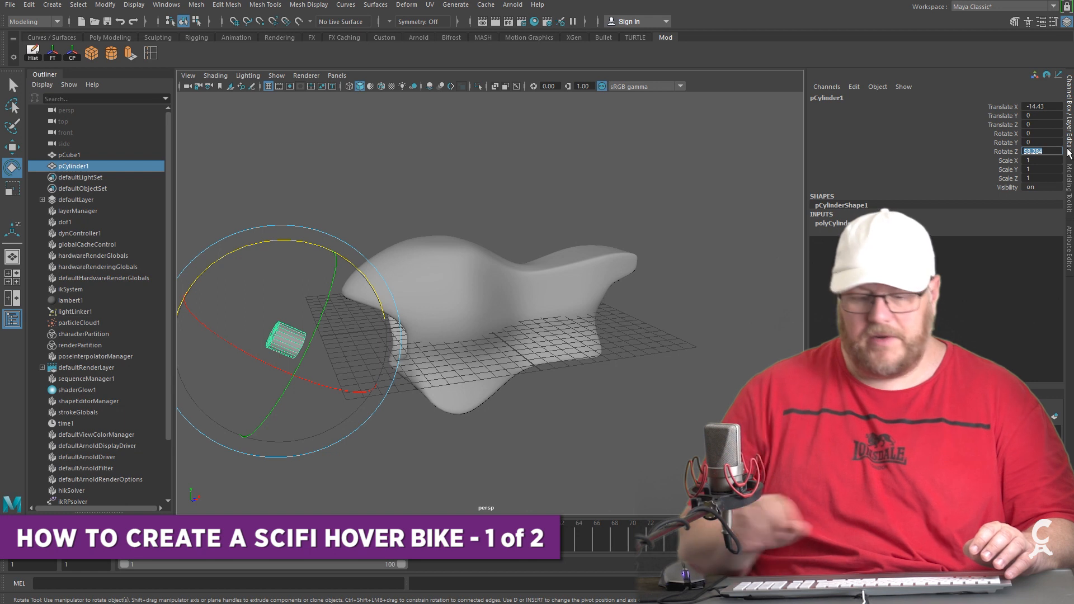
type("90")
key("Return")
key("w")
key("r")
left_click_drag(286, 340, 358, 350)
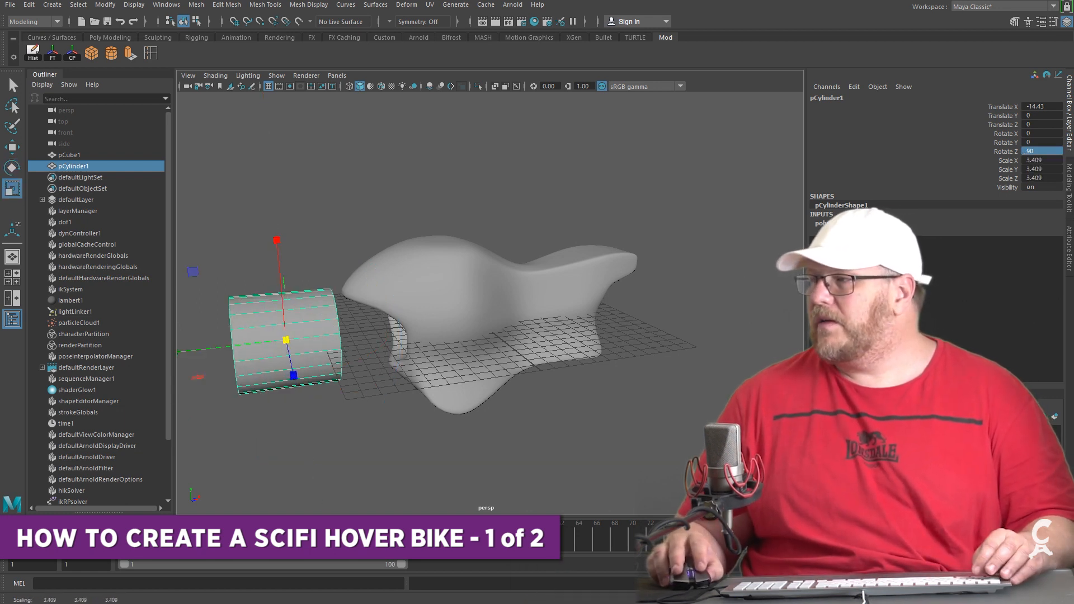
Set the cylinder's axis subdivisions to 8 and its cap subdivisions to 2
left_click(833, 223)
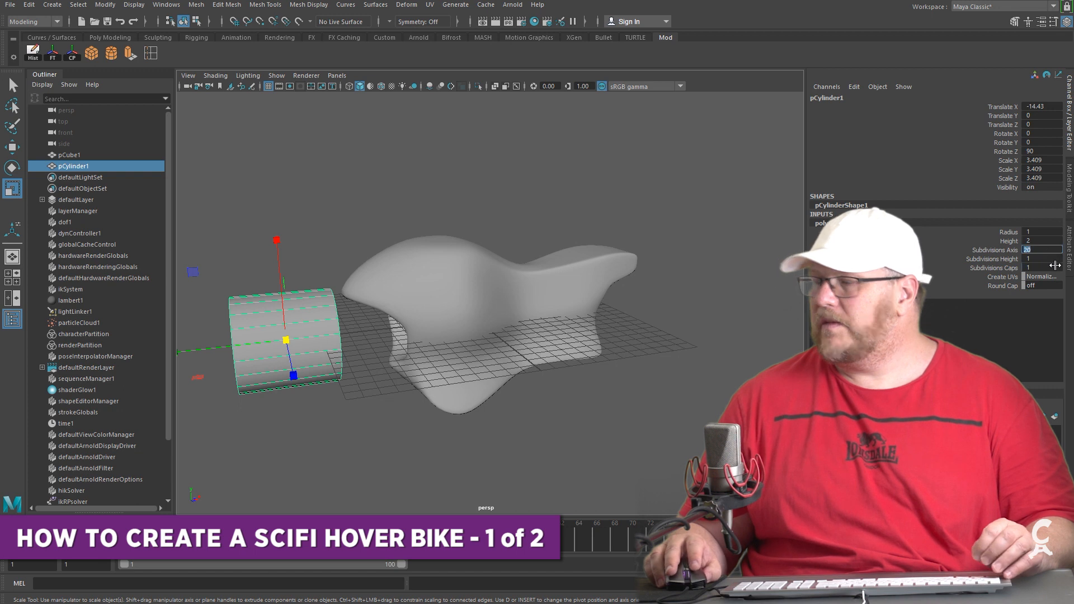
type("8")
key("Return")
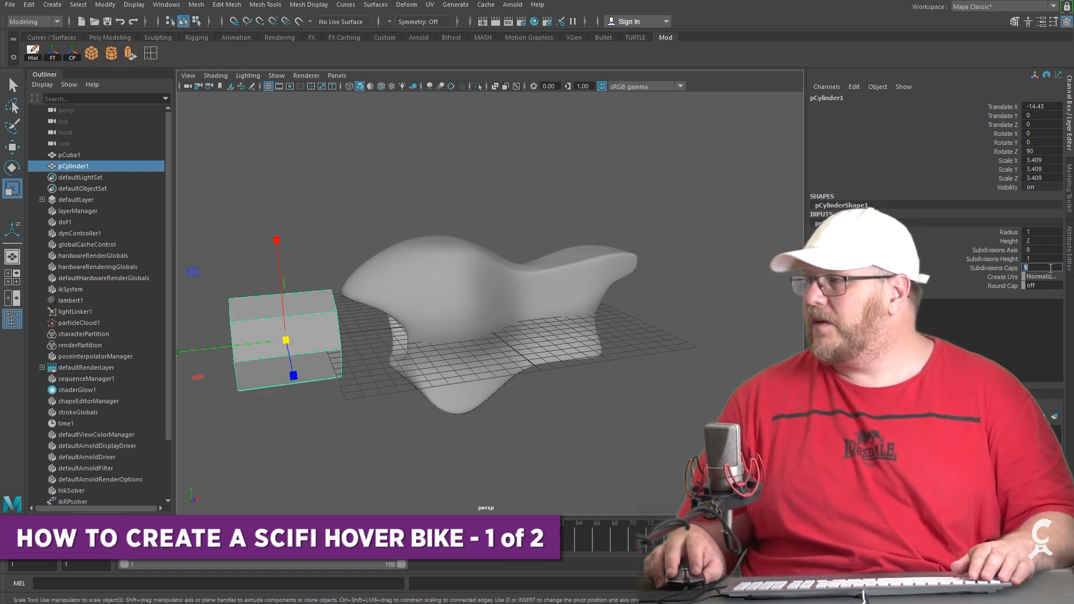
type("2")
key("Tab")
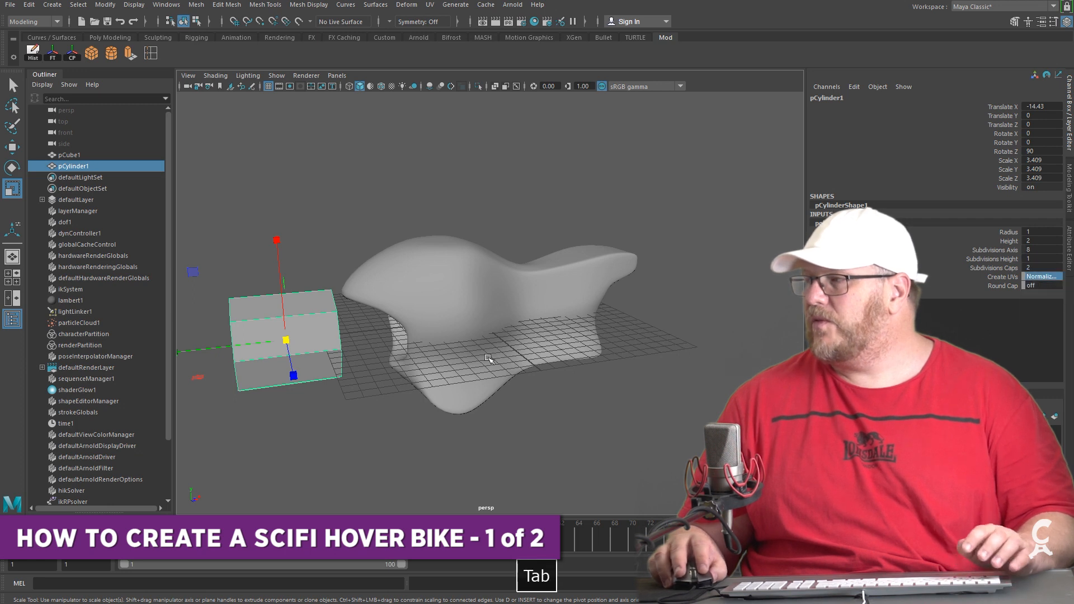
Try to move the inner faces of the cylinder's front cap along its axis
left_click_drag(660, 347, 574, 351, "alt")
left_click_drag(509, 386, 508, 333, "alt")
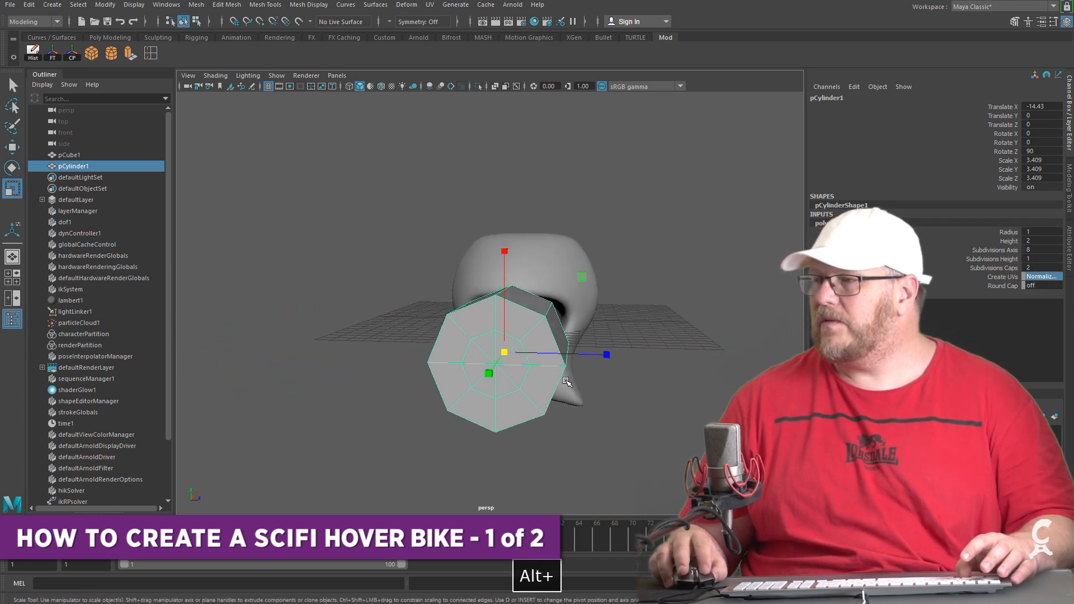
right_click(508, 332)
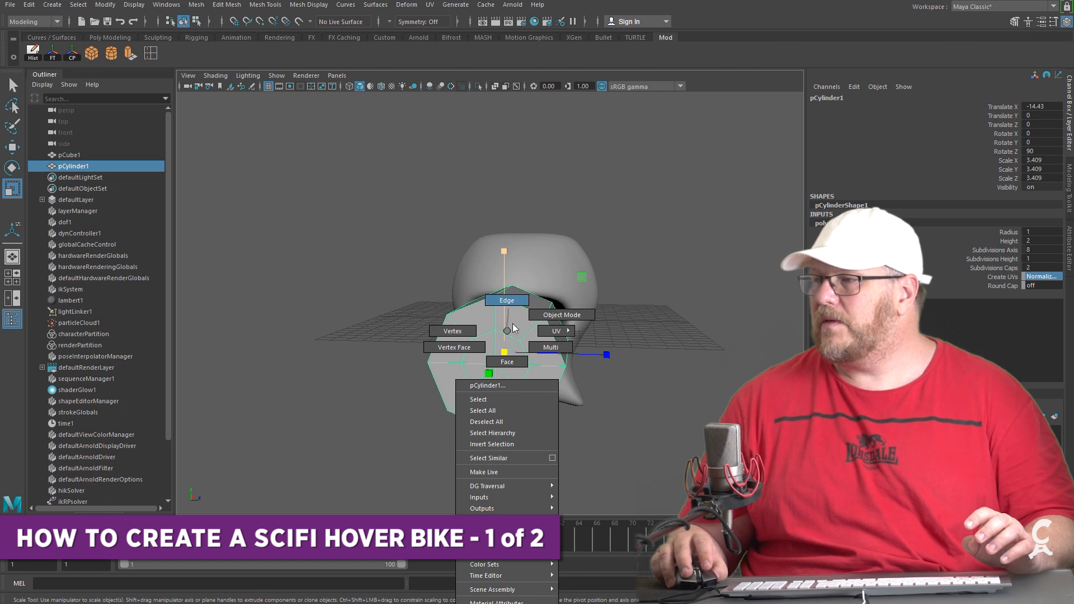
left_click(519, 359)
key("q")
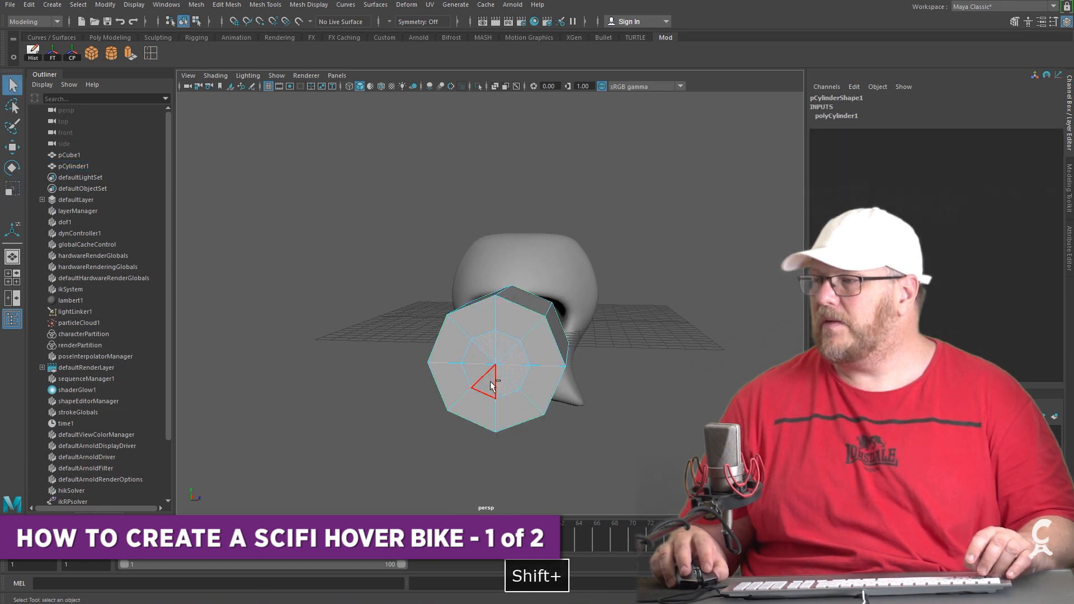
left_click_drag(524, 386, 460, 398, "alt")
key("w")
left_click_drag(296, 334, 504, 373)
key("ctrl+z")
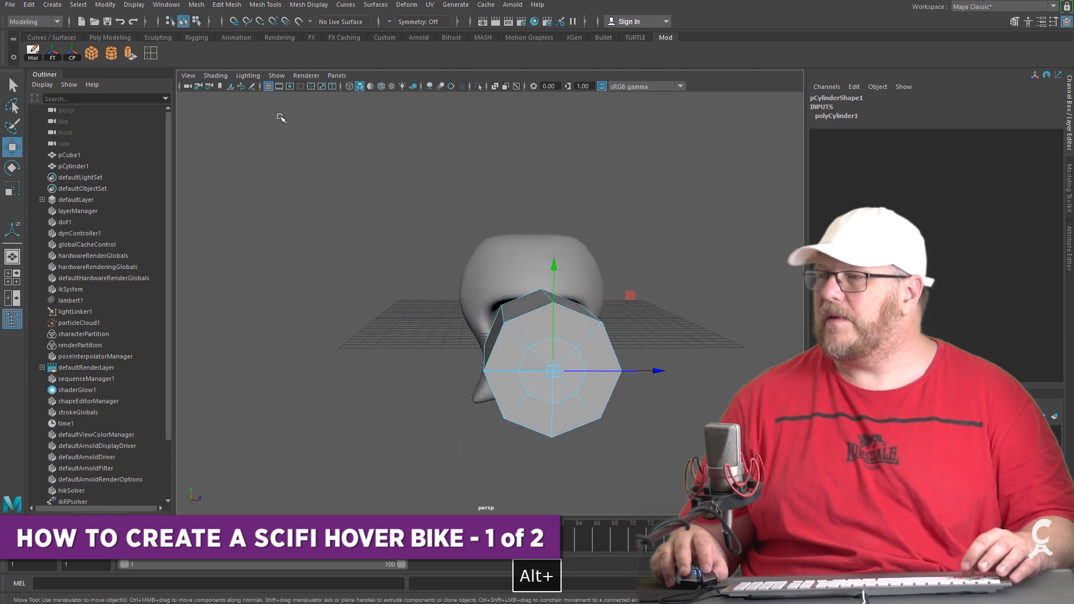
Insert an edge loop near the rim of the cylinder's front cap and extrude the faces inside it inward, Local Translate Z about -5.011
left_click(150, 54)
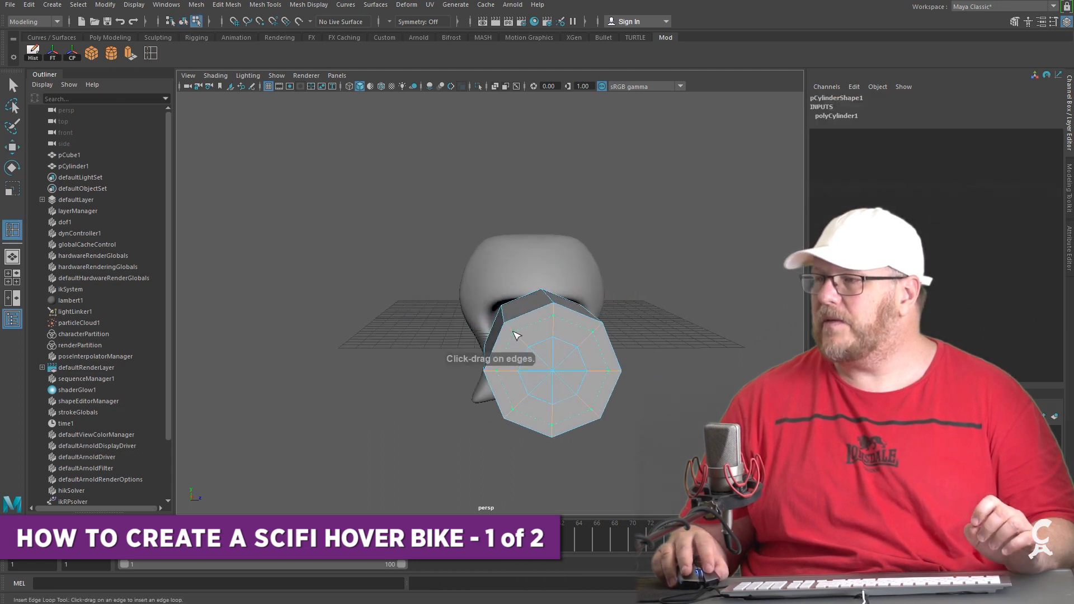
left_click(516, 335)
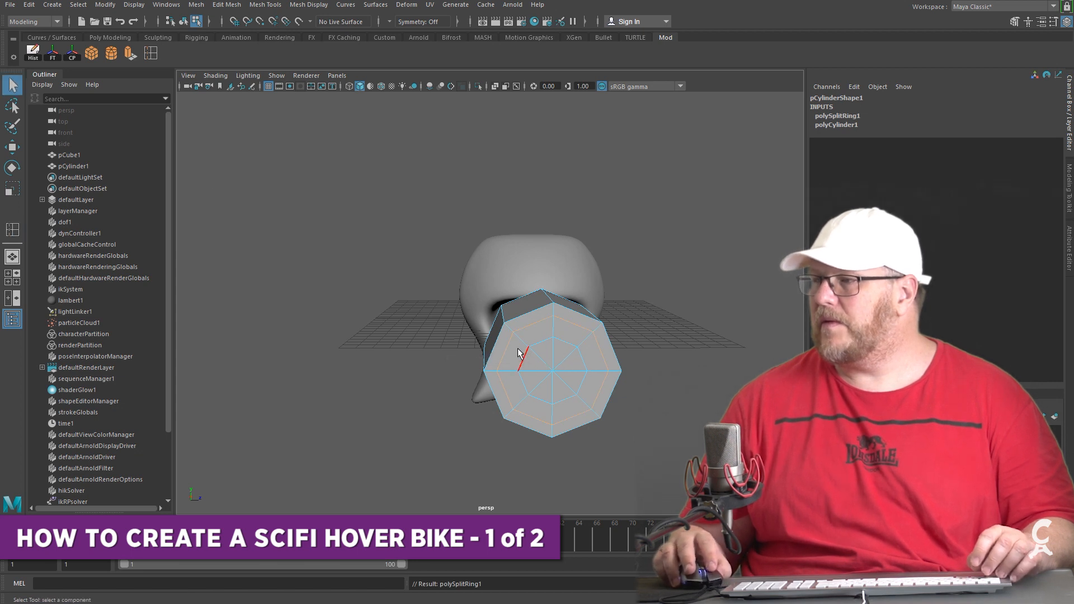
right_click_drag(531, 346, 528, 370)
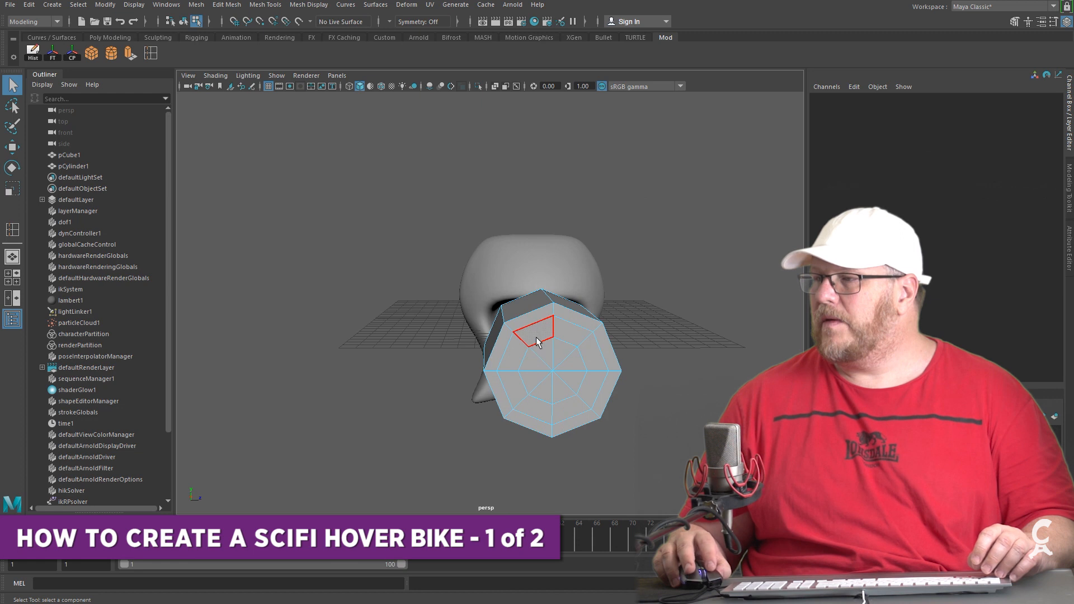
double_click(520, 352, "shift")
left_click(530, 361, "shift")
left_click(539, 352, "shift")
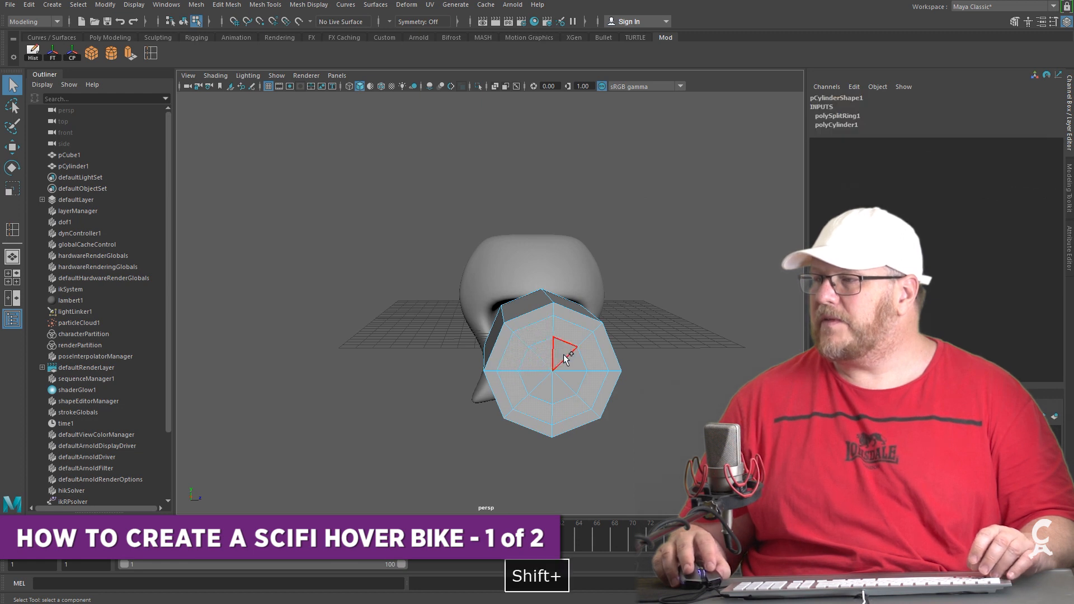
left_click_drag(605, 401, 440, 420, "alt")
key("w")
left_click(129, 52)
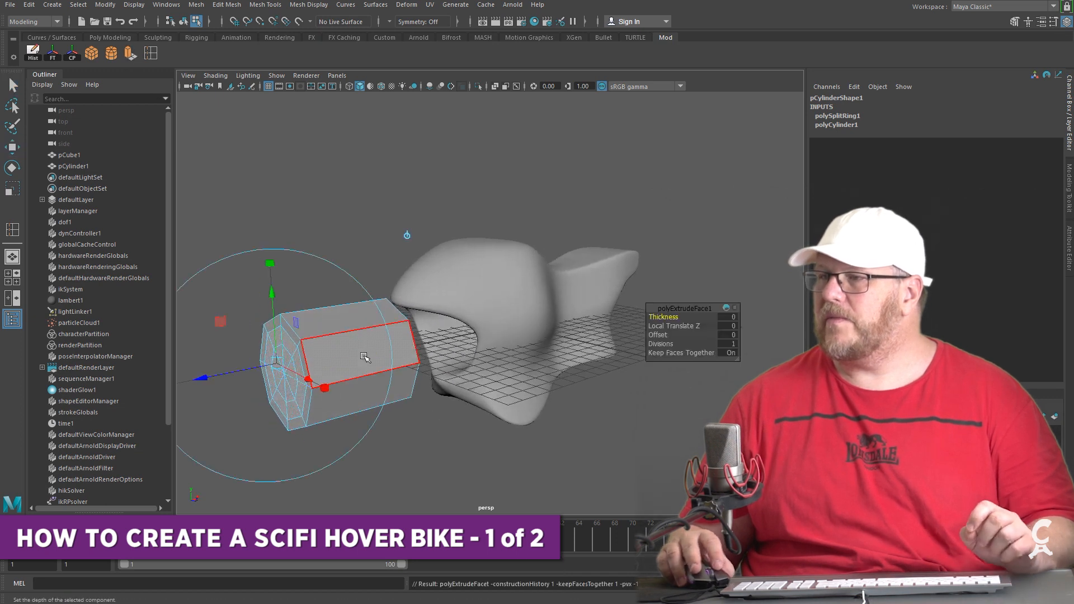
left_click_drag(246, 369, 320, 363)
left_click_drag(342, 365, 325, 323, "alt")
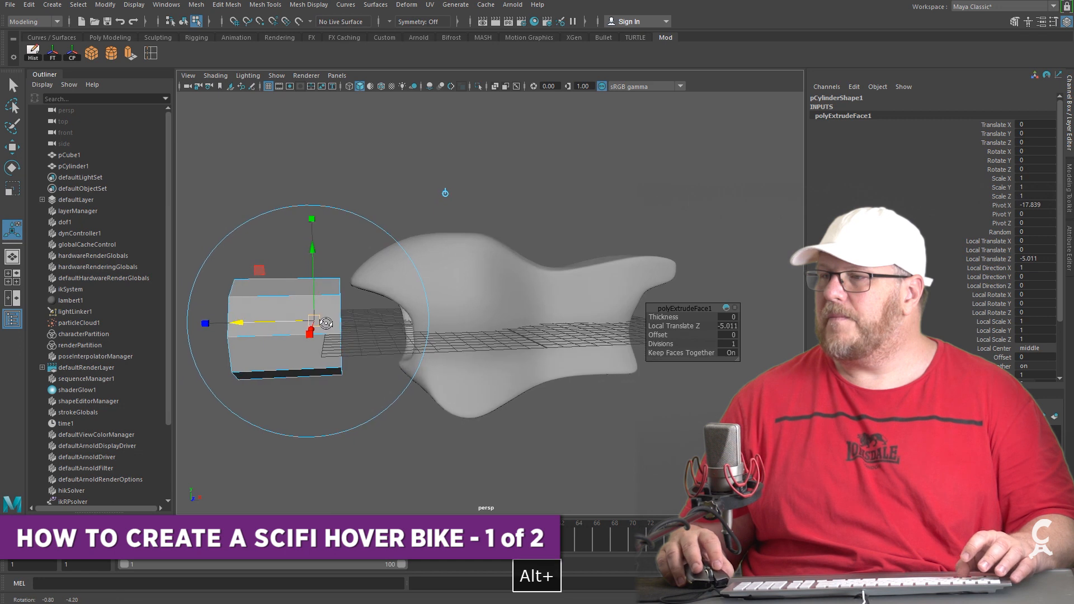
Check the hollowed cylinder from the front in smooth preview and return to the unsmoothed mesh
right_click(301, 287)
left_click(262, 290)
left_click_drag(280, 300, 626, 360, "alt")
key("3")
key("1")
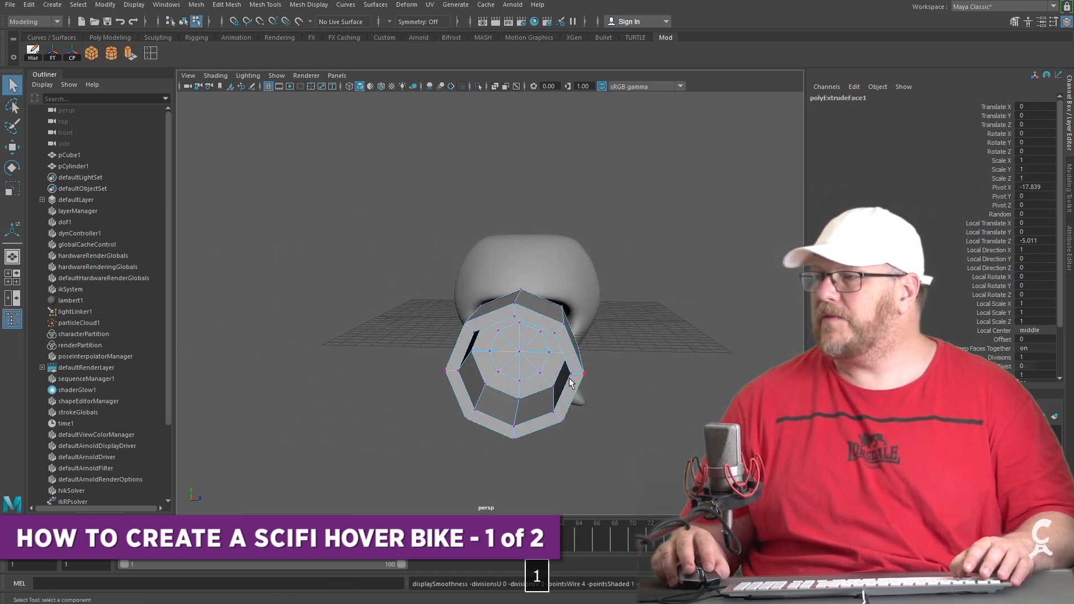
Scale the inner wall faces of the cylinder's opening narrower to thicken the rim, checking the shape in smooth preview
scroll(471, 351, "up", 3)
left_click_drag(473, 353, 457, 340, "alt")
right_click_drag(360, 233, 365, 241)
left_click(391, 193)
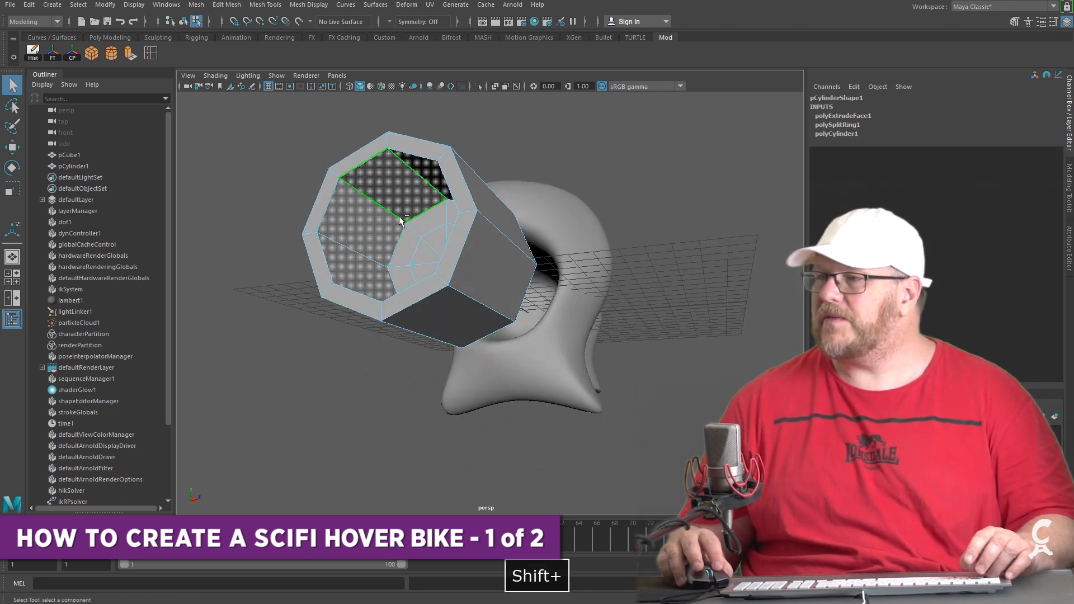
left_click_drag(390, 193, 446, 260, "alt")
key("r")
left_click_drag(529, 300, 524, 362)
key("3")
key("1")
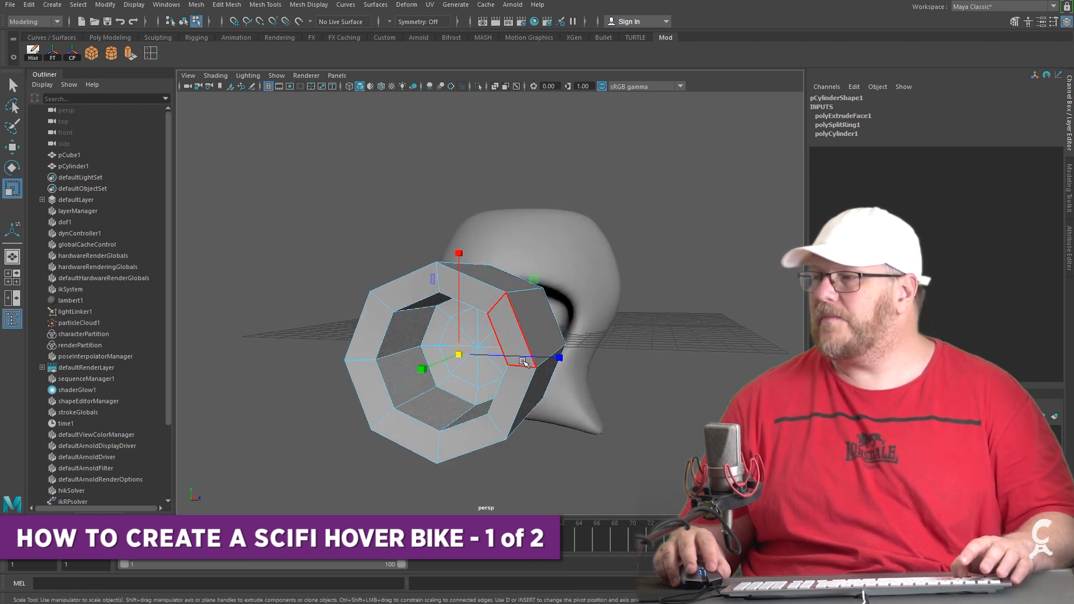
Insert an edge loop around the inner wall of the cylinder's opening and scale it across the cylinder's axis
left_click(151, 54)
left_click_drag(421, 395, 421, 398)
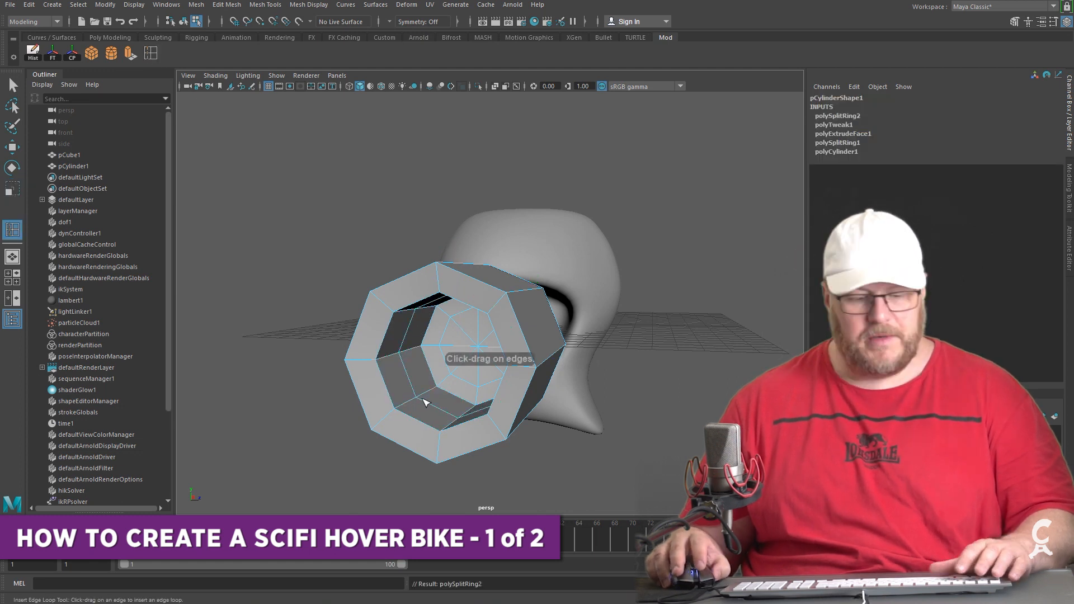
key("r")
left_click_drag(472, 361, 393, 394, "alt")
key("w")
key("r")
left_click_drag(516, 367, 319, 372, "ctrl")
key("w")
Scale the ring of faces at the cylinder's front rim and check the result in smooth preview
left_click_drag(280, 147, 429, 165, "alt")
right_click_drag(361, 263, 364, 289)
left_click(359, 289, "shift")
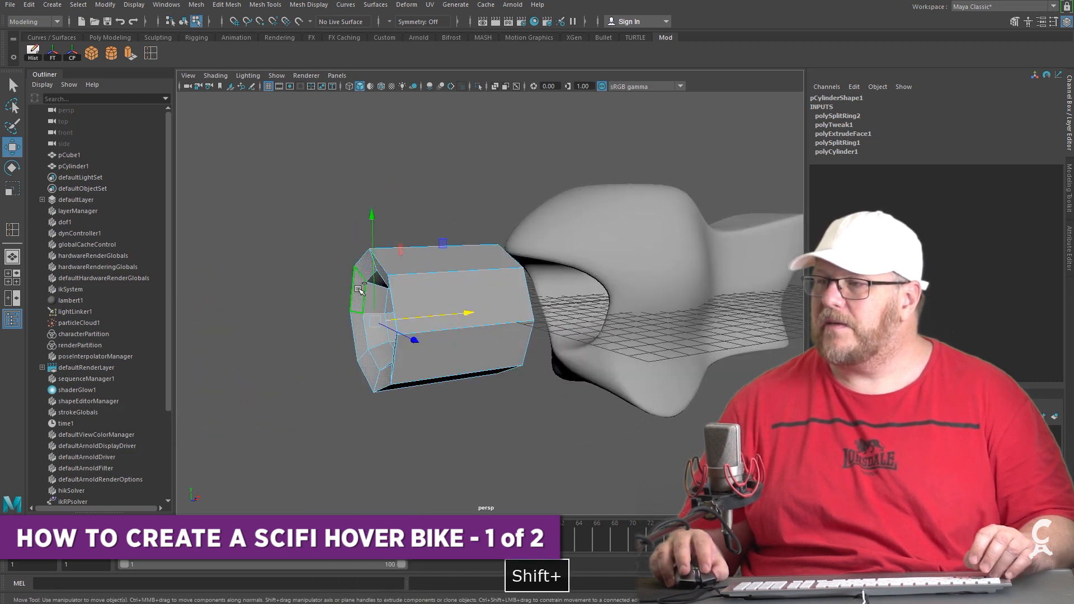
left_click_drag(404, 371, 353, 324, "alt")
key("r")
left_click_drag(267, 330, 364, 341)
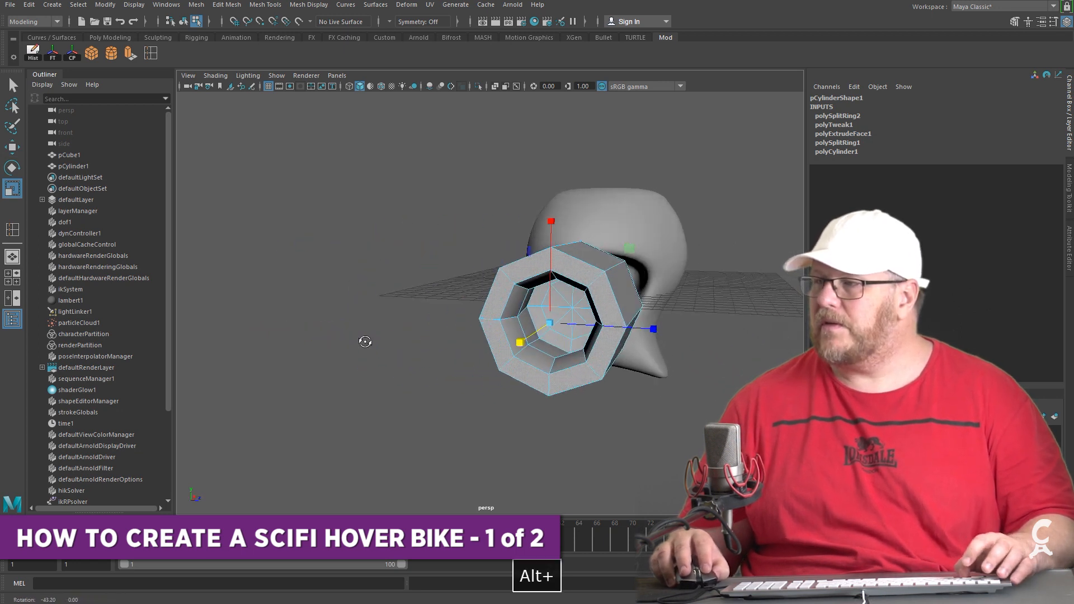
key("3")
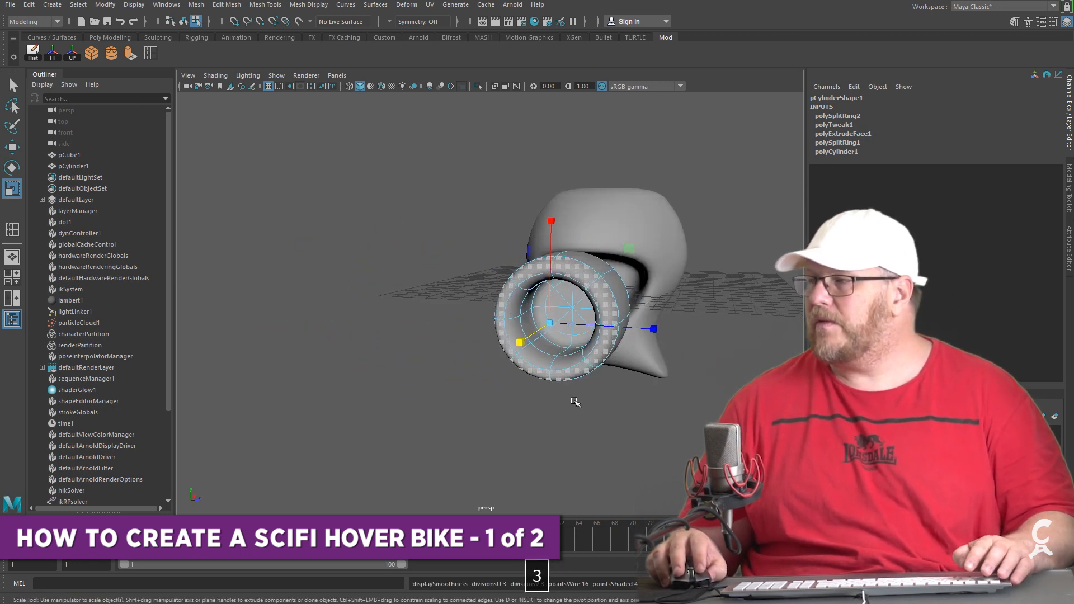
key("1")
Scale the edge loop inside the opening and insert another loop around the middle of the cylinder's outer wall
right_click_drag(541, 361, 538, 352)
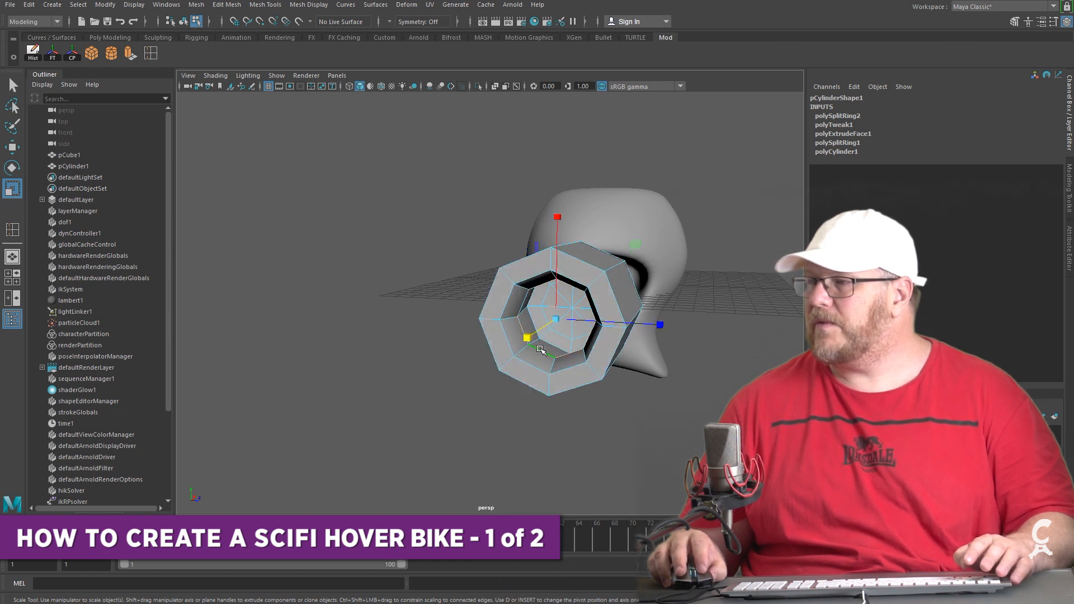
left_click_drag(562, 321, 458, 318)
left_click(150, 53)
left_click(379, 262)
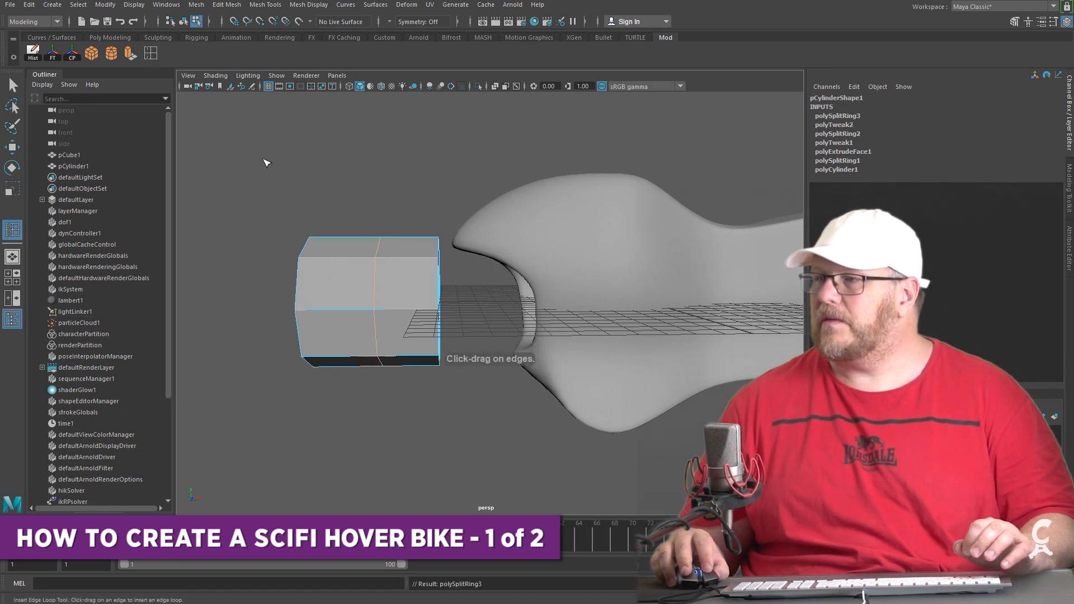
Scale the vertices at the cylinder's rear end smaller to taper it, and show the part in smooth preview
right_click_drag(413, 288, 366, 290)
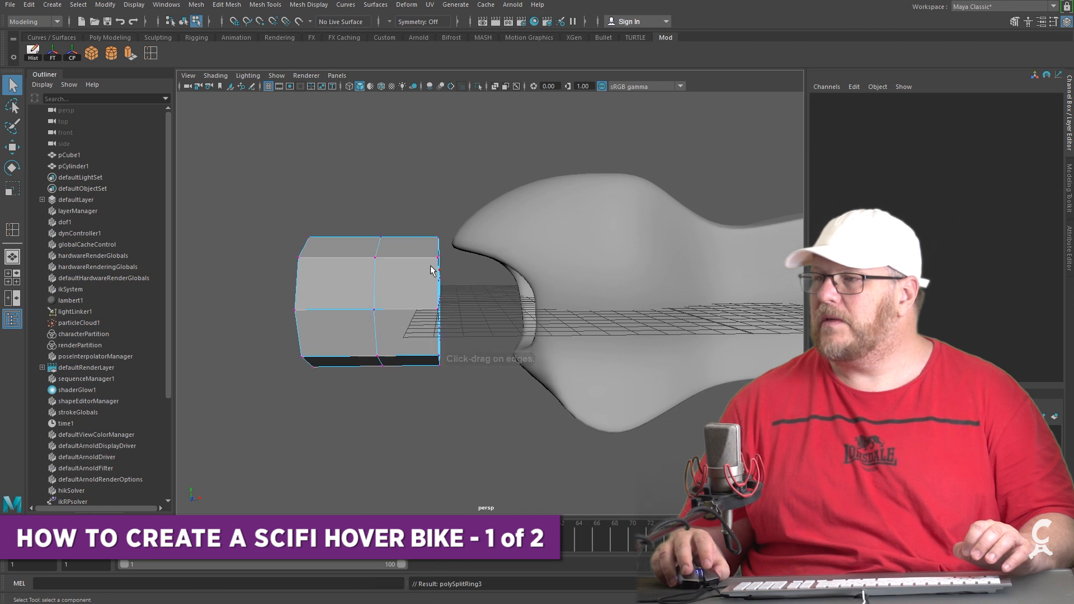
left_click_drag(406, 207, 419, 210, "alt")
left_click_drag(550, 444, 549, 442)
left_click_drag(548, 443, 469, 409, "alt")
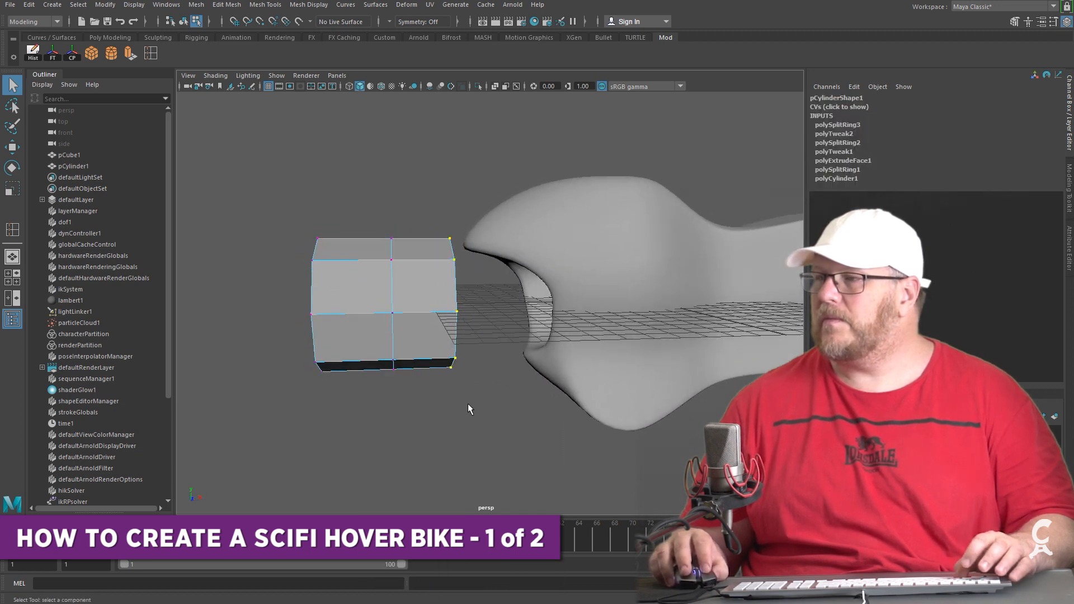
mouse_move(411, 427)
left_mouse_down("alt")
mouse_move(507, 422)
mouse_move(482, 437)
mouse_move(408, 424)
left_mouse_up("alt")
key("r")
left_click_drag(417, 314, 452, 332)
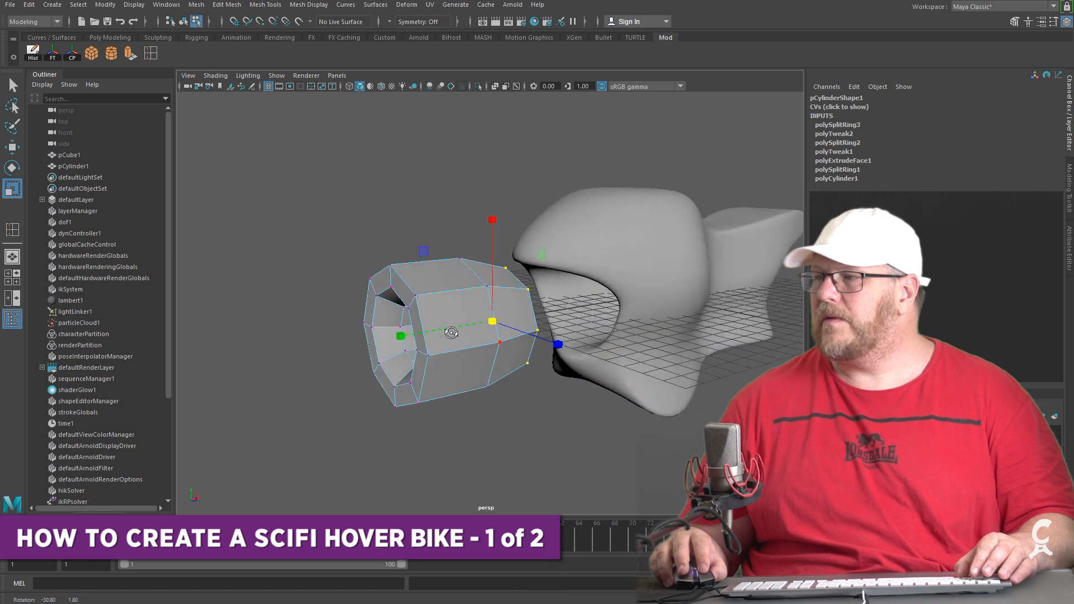
key("3")
left_click(401, 240)
left_click_drag(401, 240, 448, 298)
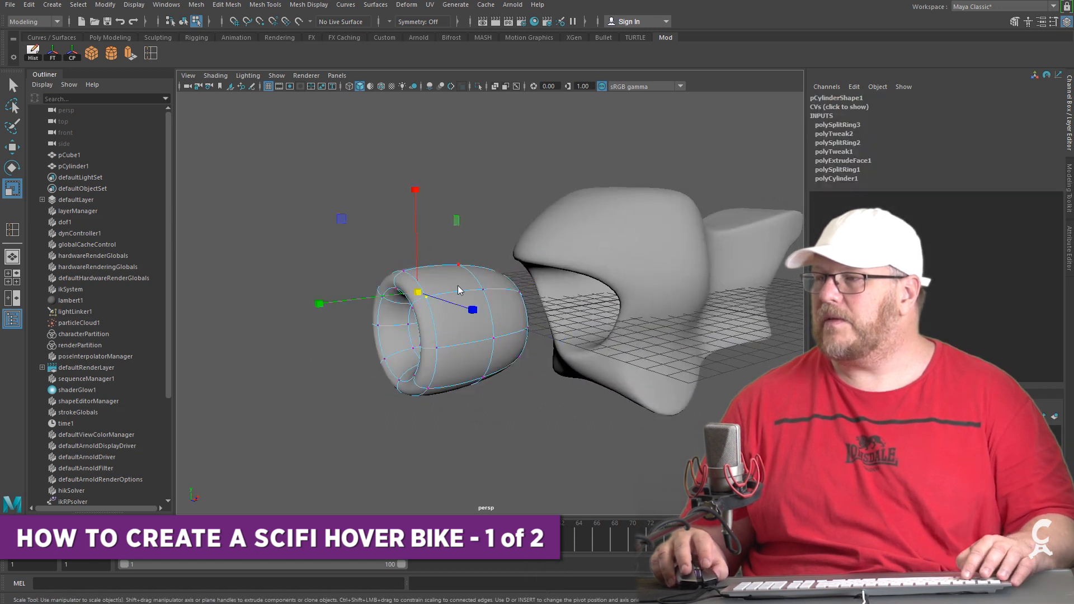
Return to object mode, freeze the cylinder's transformations and delete its construction history
right_click_drag(458, 289, 416, 192)
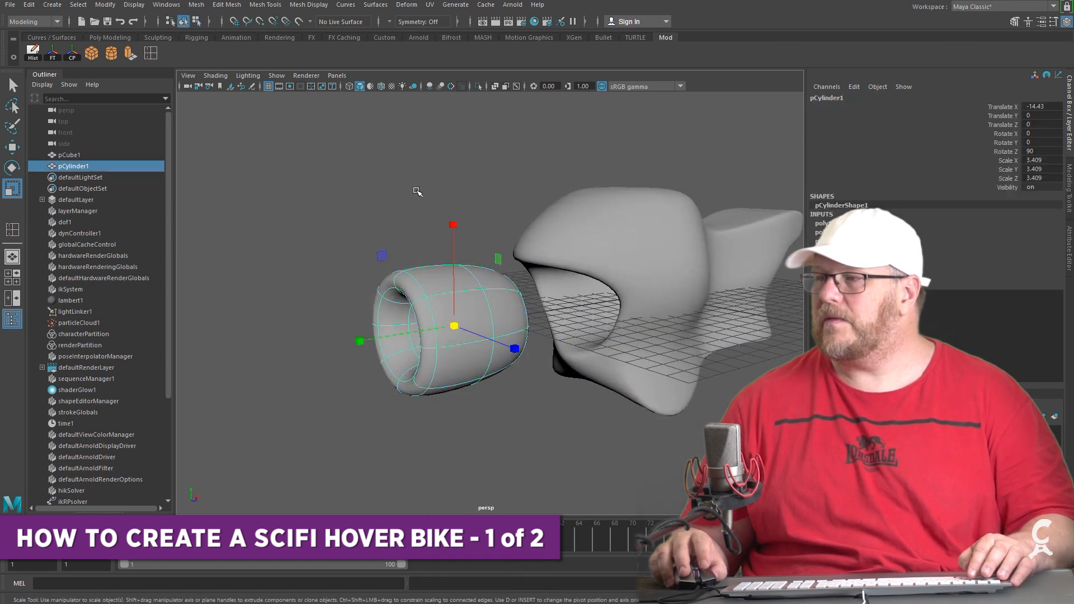
left_click(47, 53)
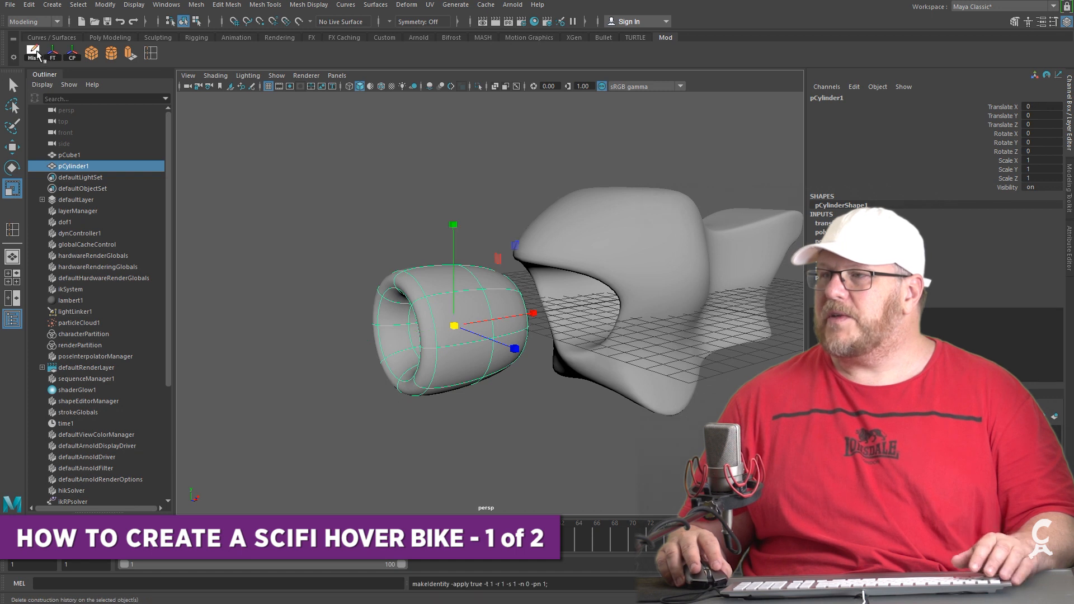
left_click(32, 53)
Move the cylinder along X into the recess below the body's nose, to about 9.246
key("w")
left_click_drag(484, 322, 576, 313)
key("alt+Tab")
left_click_drag(360, 154, 1073, 92)
left_click_drag(583, 343, 517, 339, "alt")
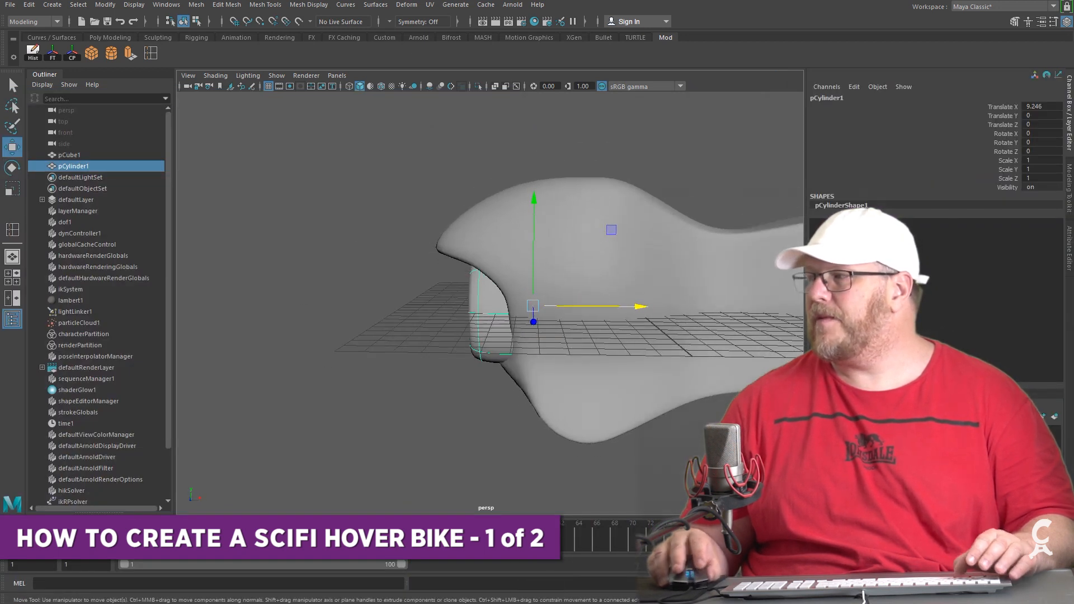
Compare the placement with the reference picture RefFromPuddles.jpg and move the cylinder along X to about 9.747
left_click_drag(1073, 73, 857, 58)
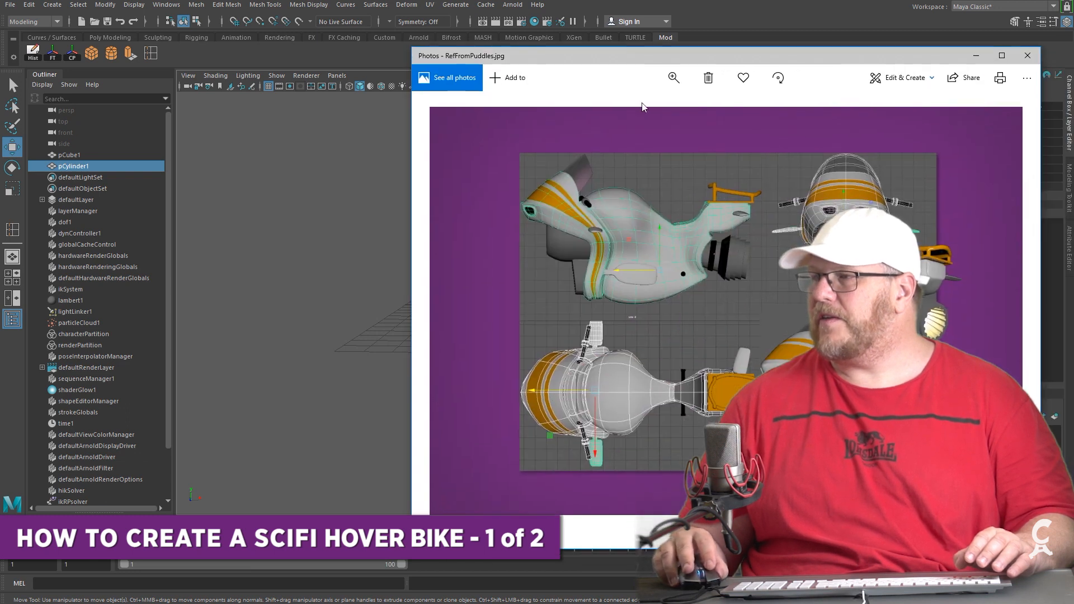
left_click_drag(666, 59, 1012, 75)
key("alt+Tab")
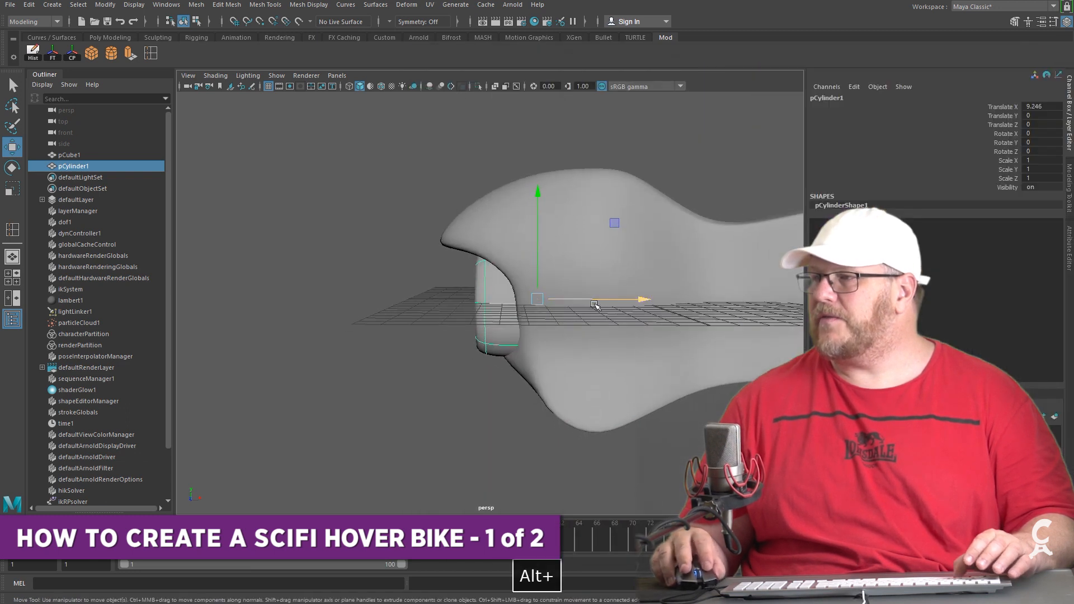
left_click_drag(575, 316, 665, 323, "alt")
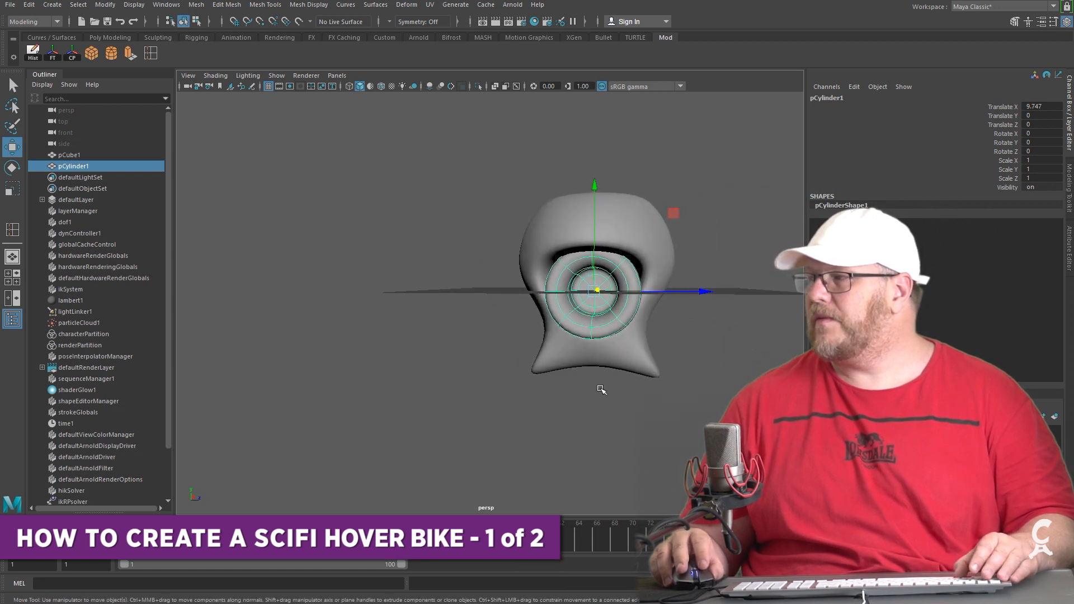
Select the lower vertices at the cylinder's front, scale them narrower along Z, and restore the smooth preview
scroll(600, 389, "up", 2)
key("1")
left_click_drag(645, 402, 631, 355, "alt")
scroll(631, 355, "up", 2)
right_click_drag(637, 346, 574, 346)
left_click_drag(576, 348, 529, 377, "alt")
left_click_drag(399, 448, 516, 322)
left_click_drag(492, 420, 612, 434, "alt")
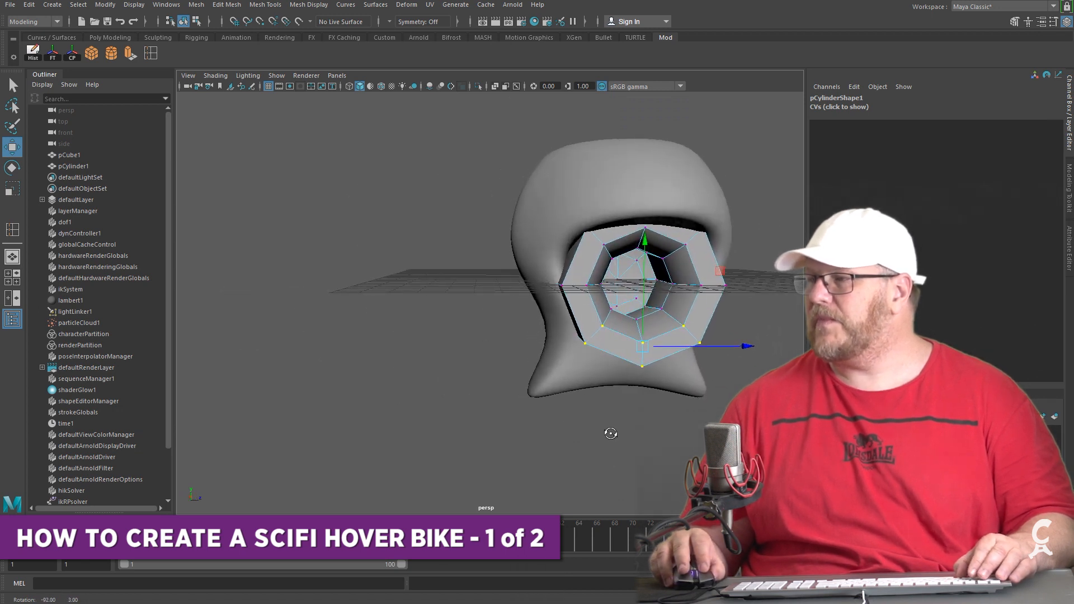
key("r")
left_click_drag(747, 347, 665, 371)
key("3")
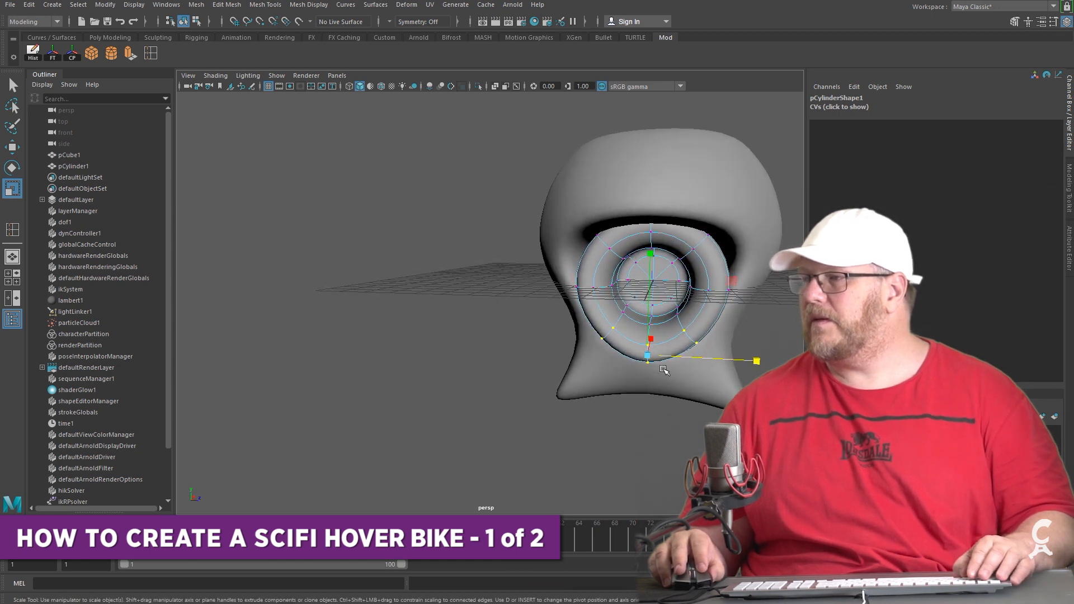
Adjust the selection of lower vertices on the cylinder, raise them slightly along Y, and return to object mode
left_click(624, 312, "shift")
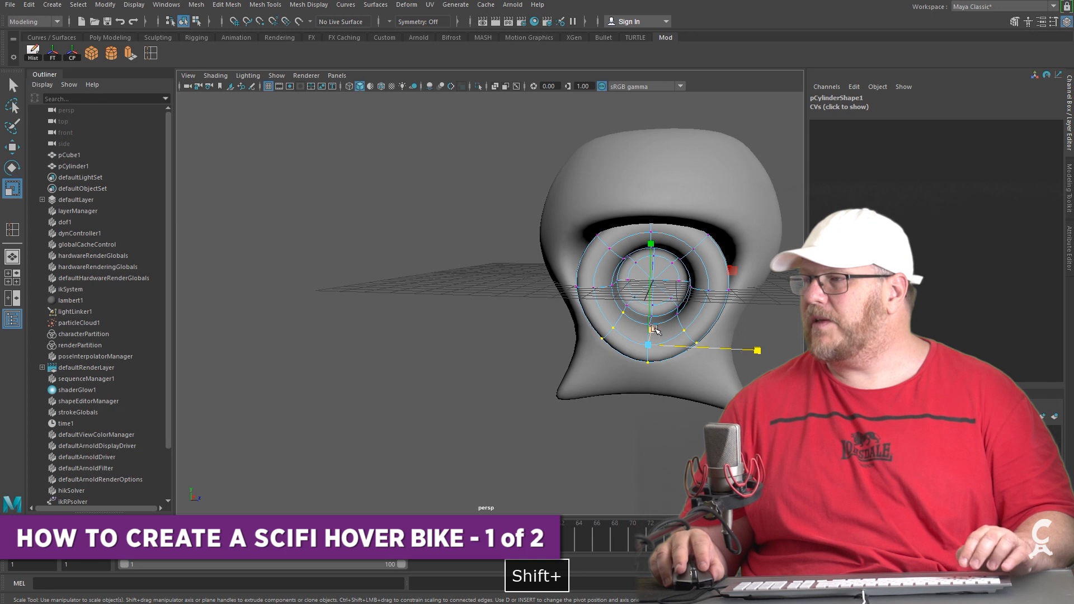
key("q")
key("w")
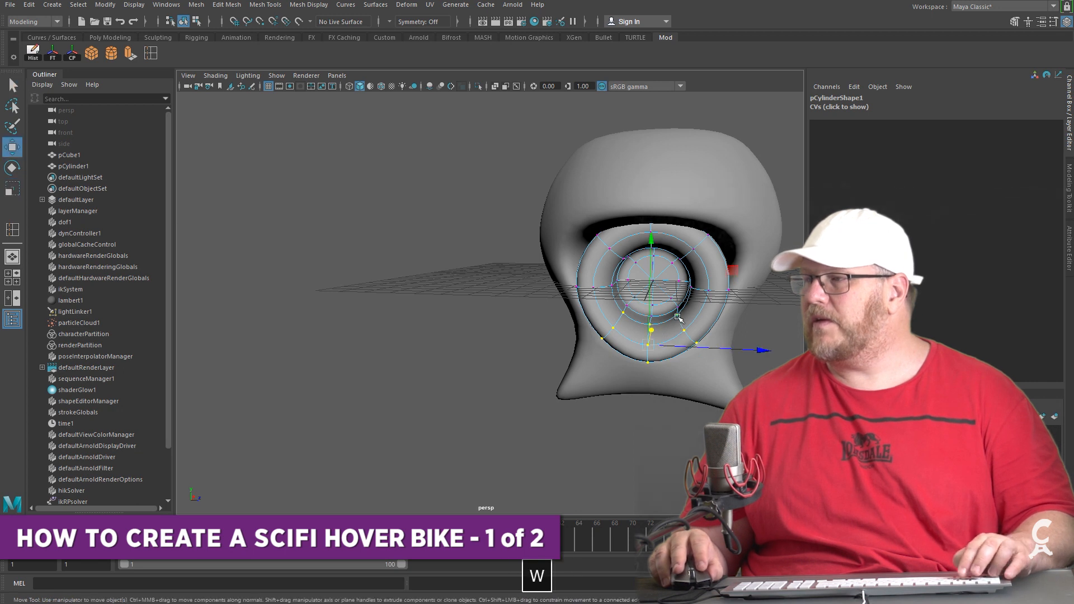
left_click_drag(648, 305, 649, 303)
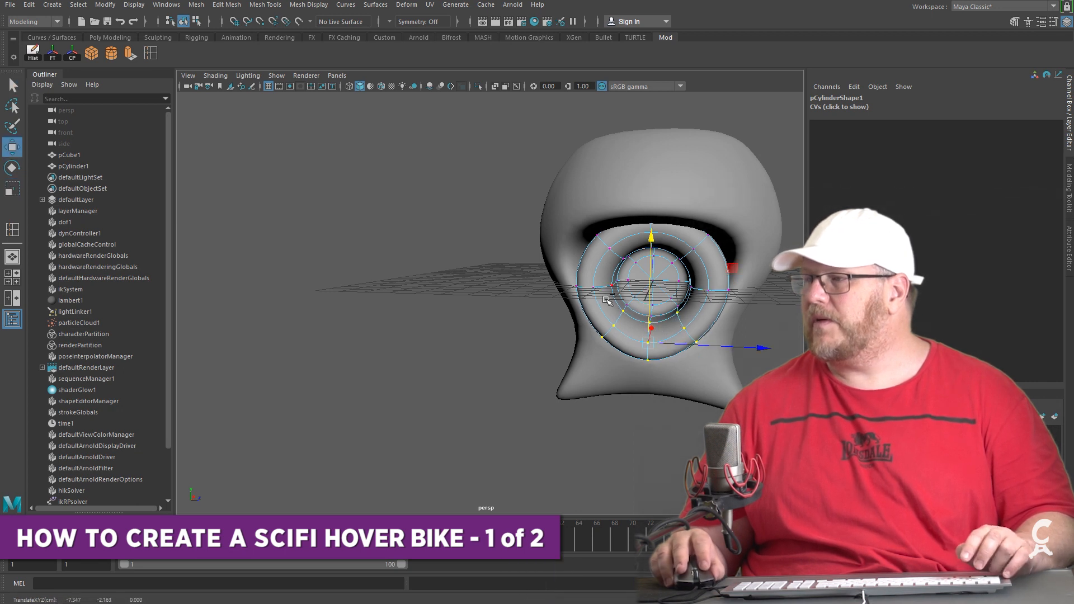
key("ctrl")
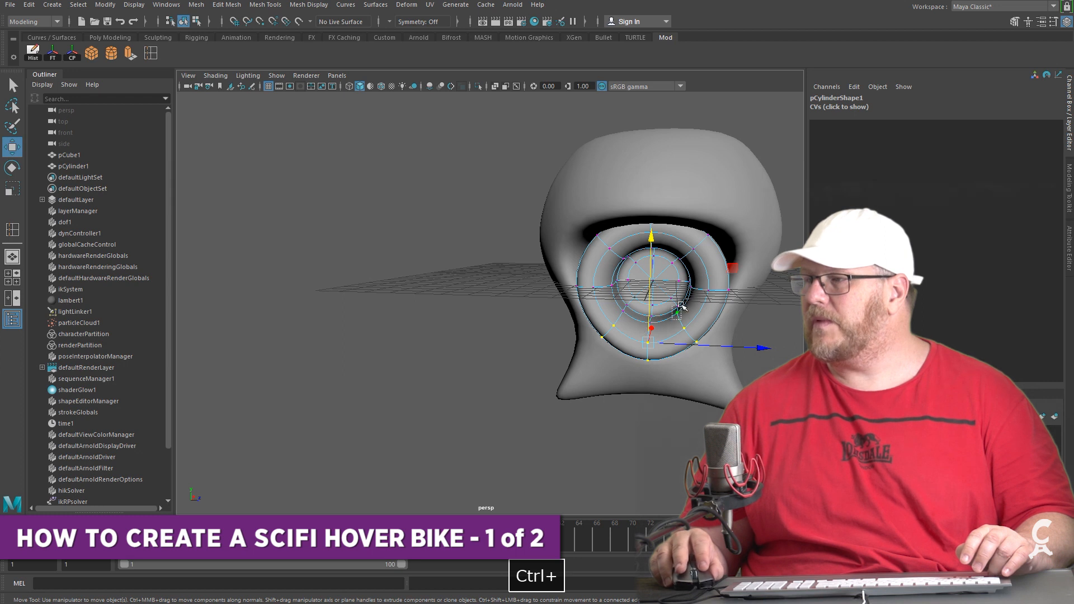
left_click_drag(651, 295, 649, 295, "ctrl")
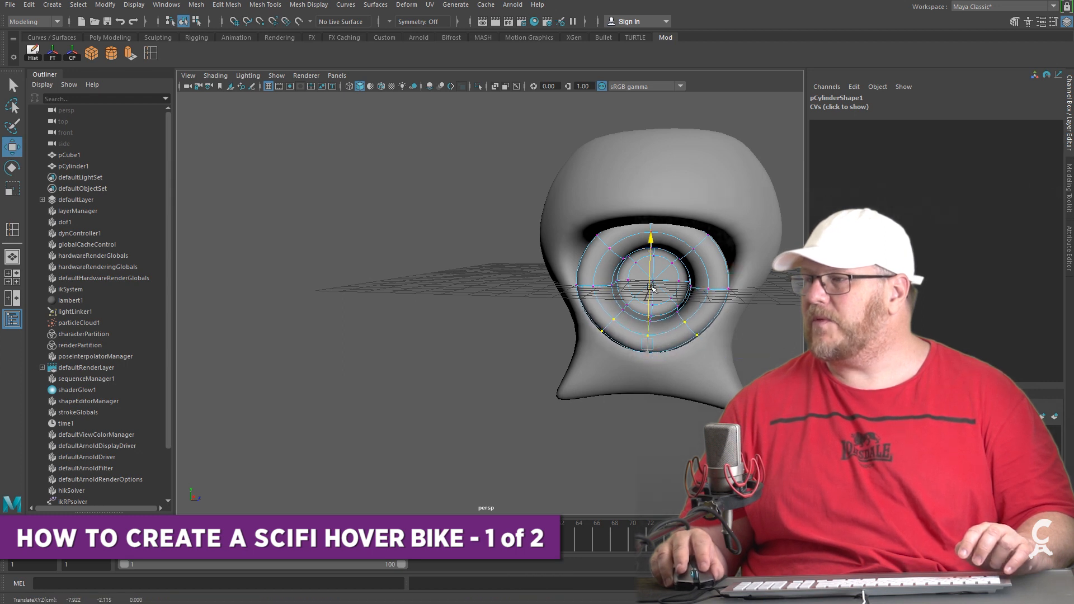
left_click_drag(709, 339, 679, 336, "alt")
key("F8")
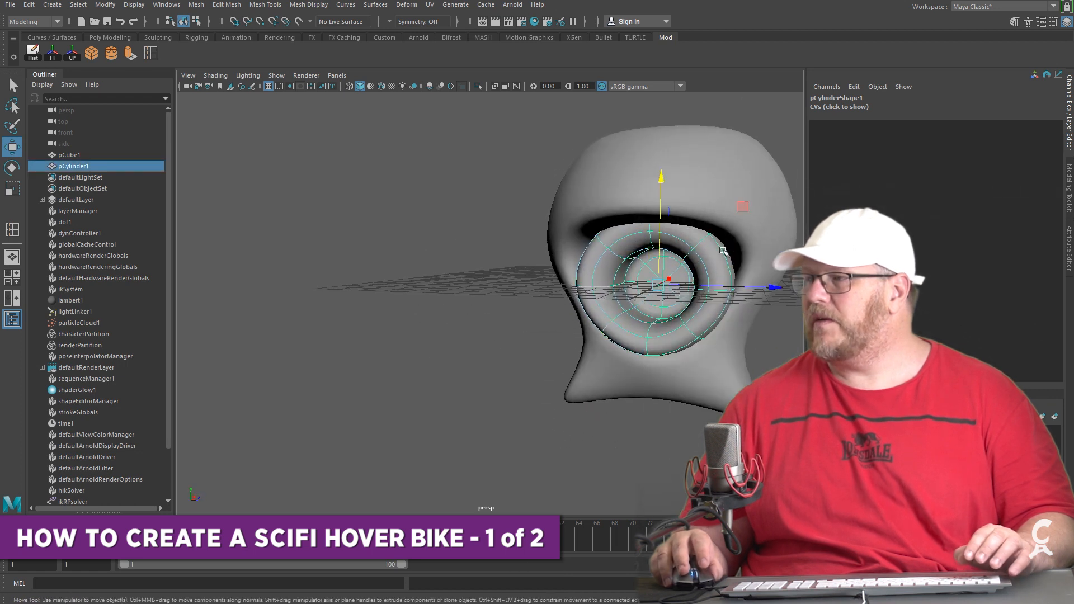
Resize the cylinder in the recess, freeze its transformations and delete its construction history
key("r")
left_click_drag(662, 287, 542, 260)
key("w")
key("r")
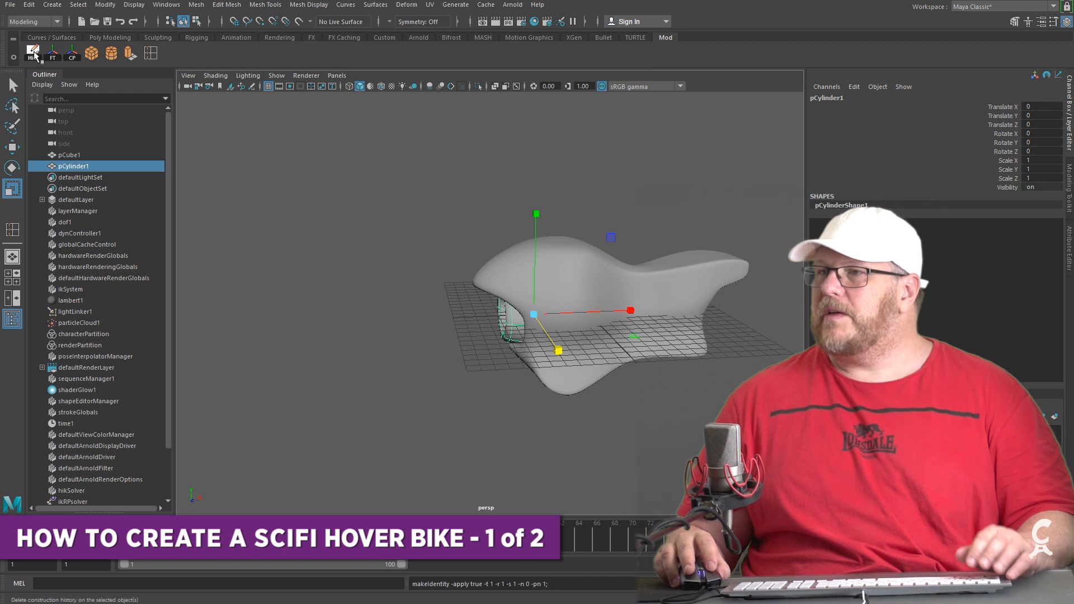
Move the cylinder along X out of the recess until it sits clear in front of the body's nose
key("w")
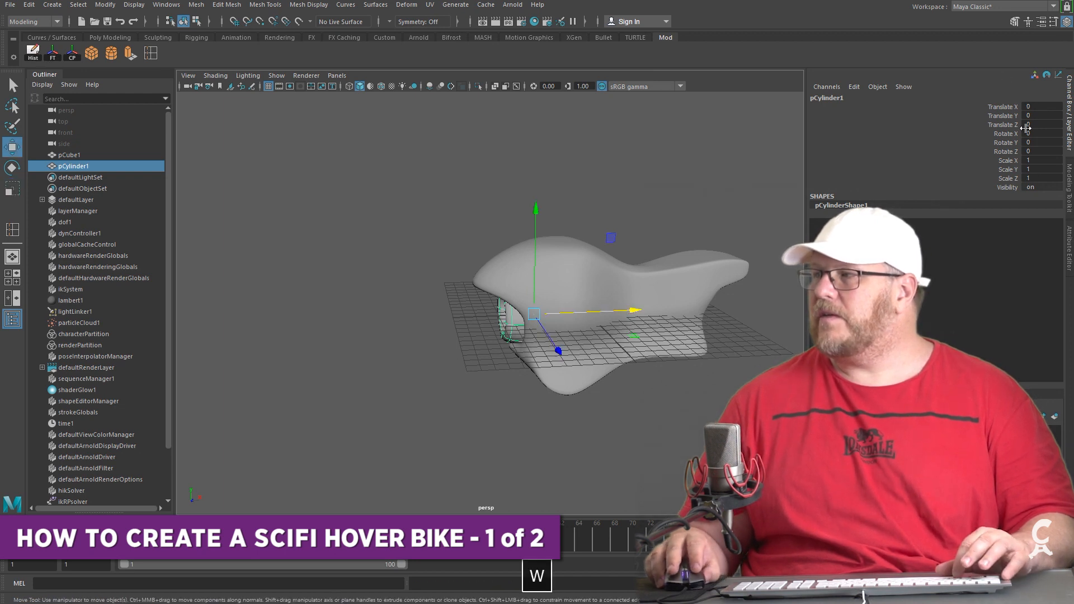
key("x")
left_click_drag(584, 314, 579, 388)
right_click_drag(578, 388, 582, 416)
left_click(578, 398, "shift")
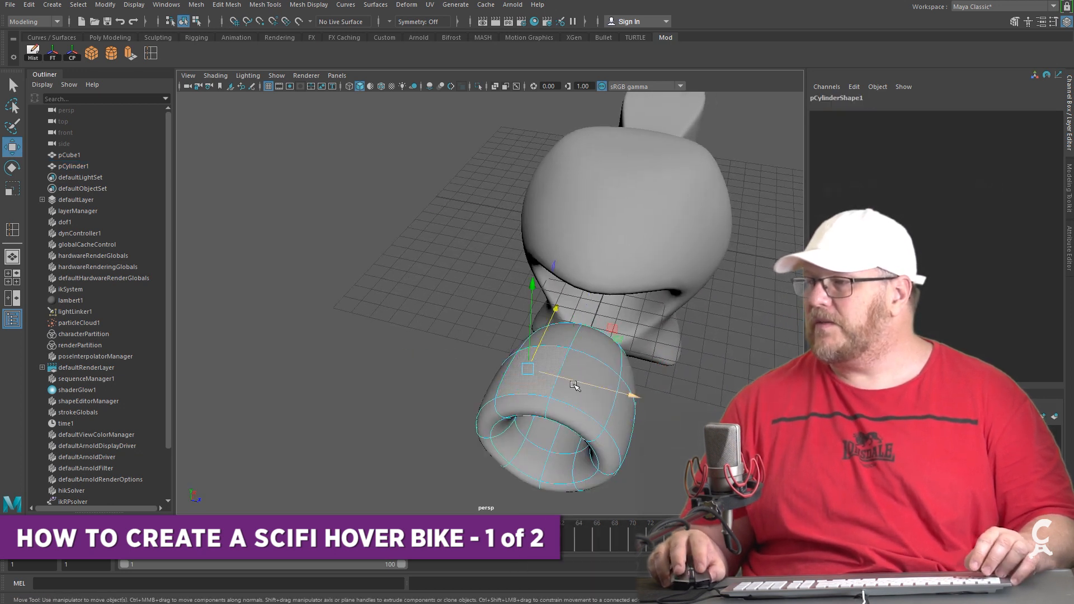
left_click(579, 398, "shift")
left_click_drag(593, 388, 540, 343, "alt")
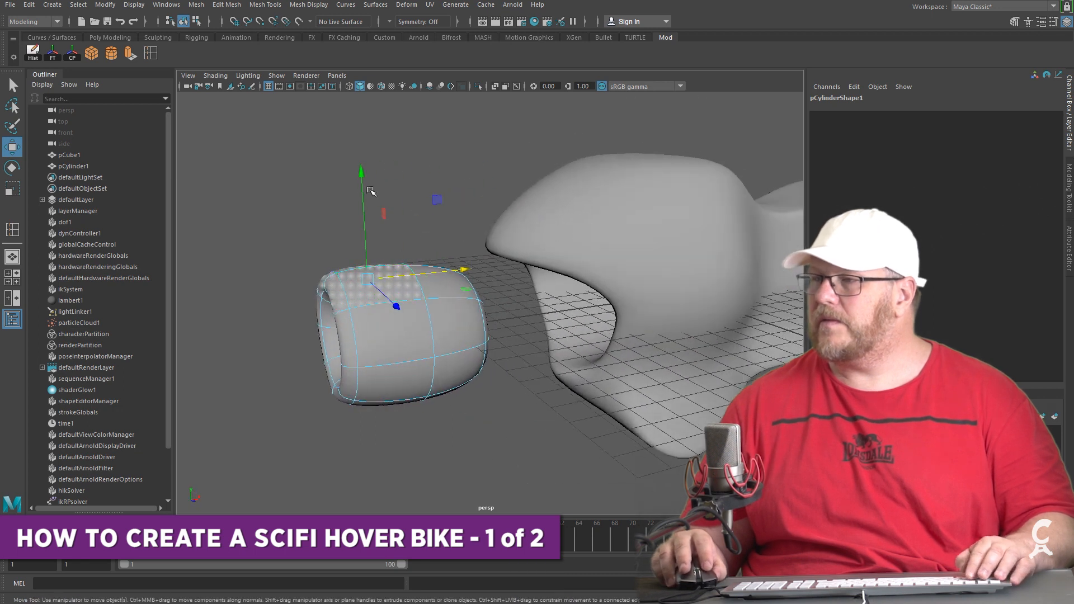
left_click_drag(449, 326, 457, 363, "alt")
left_click(524, 389, "shift")
key("r")
left_click_drag(348, 147, 599, 195)
key("w")
left_click_drag(619, 263, 580, 371, "alt")
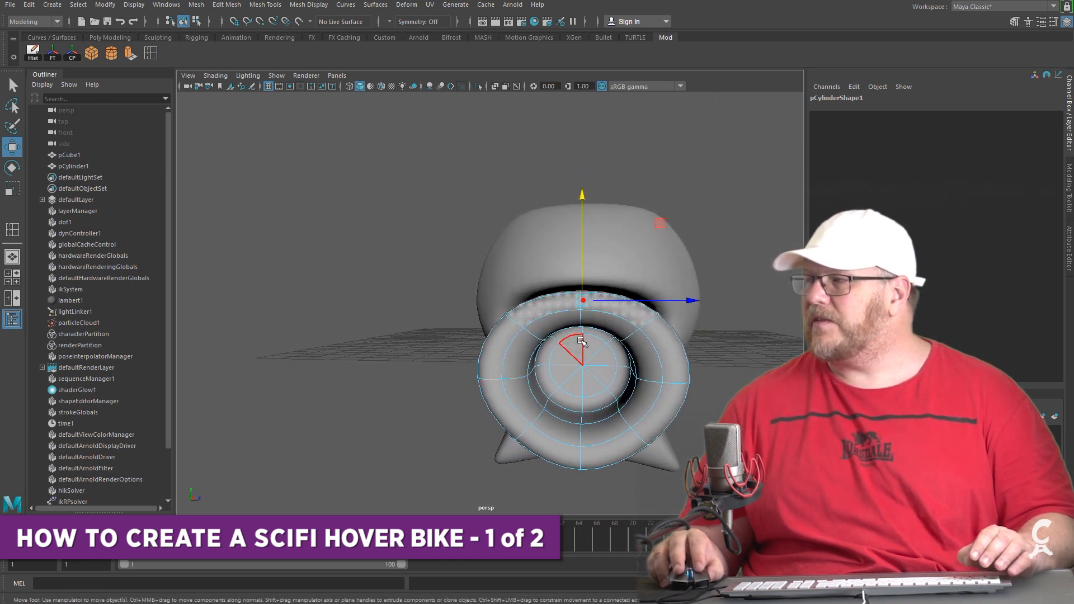
Turn off the cylinder's smooth preview and lower the top vertex of its inner back ring slightly along Y
right_click_drag(532, 371, 536, 339)
left_click(533, 372)
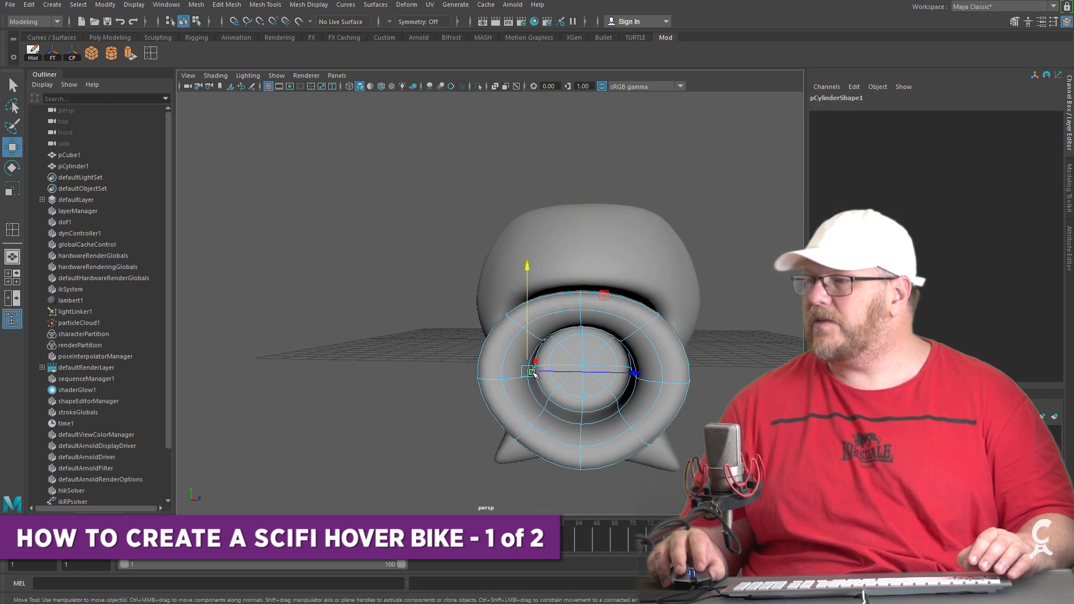
mouse_move(641, 388)
left_mouse_down("alt")
mouse_move(647, 373)
mouse_move(719, 368)
mouse_move(643, 381)
mouse_move(673, 380)
mouse_move(650, 371)
left_mouse_up("alt")
key("q")
left_click(669, 388, "shift")
key("r")
key("1")
right_click_drag(608, 323, 565, 326)
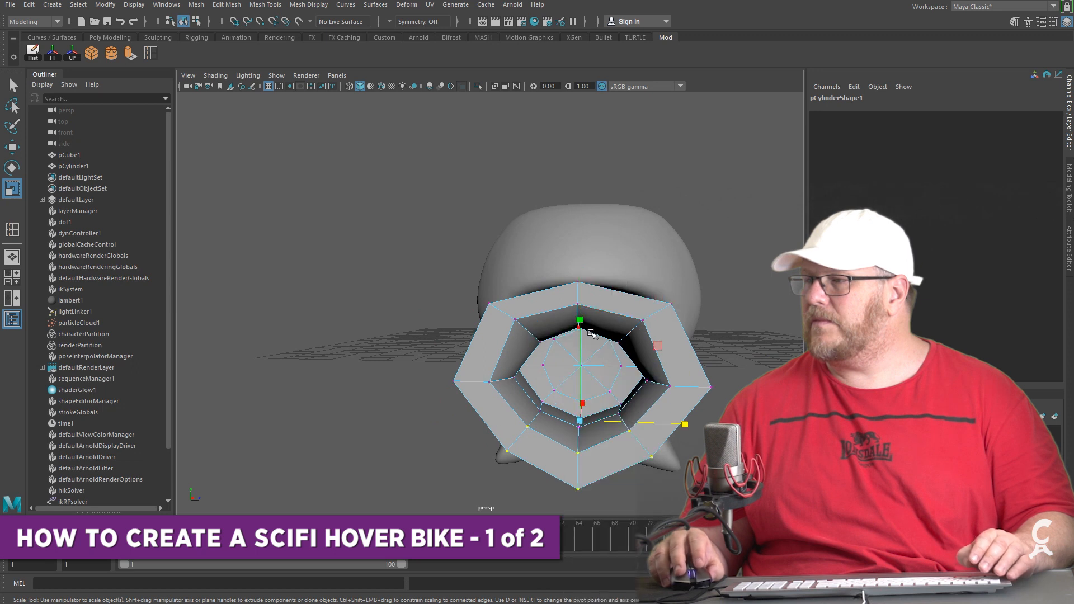
scroll(597, 336, "up", 3)
left_click_drag(597, 337, 609, 315, "alt")
key("q")
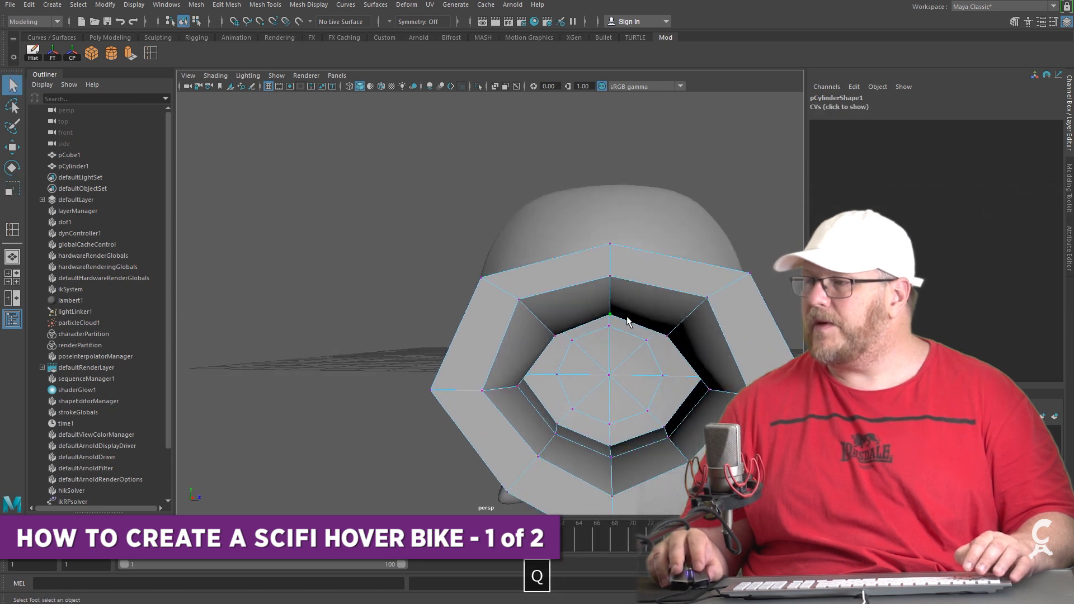
key("w")
key("q")
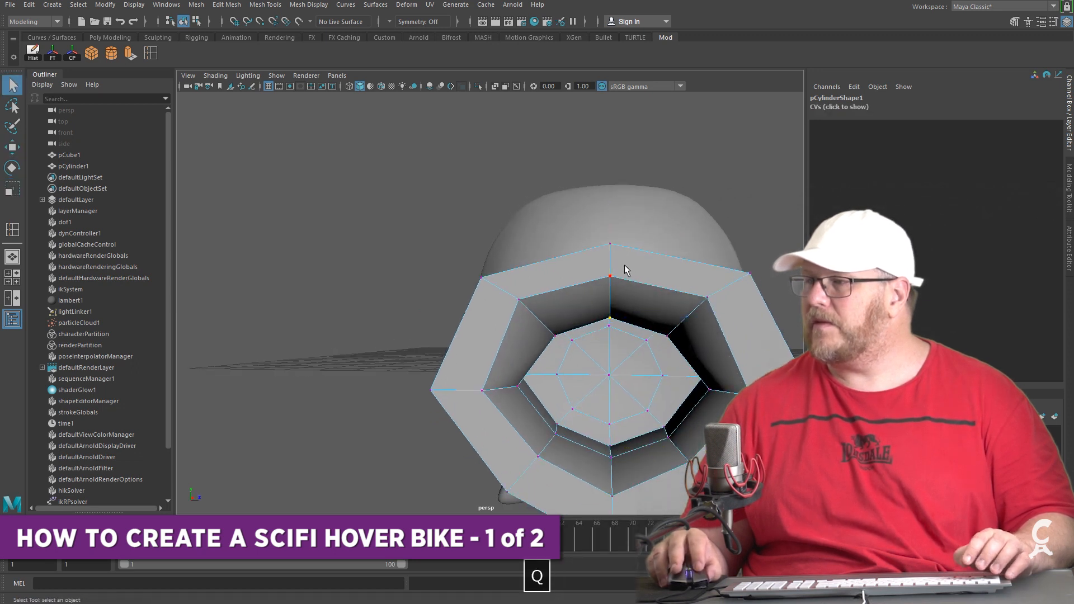
Lower the top vertex of the cylinder's inner front rim and the two vertices beside it slightly along Y
left_click(611, 277)
key("w")
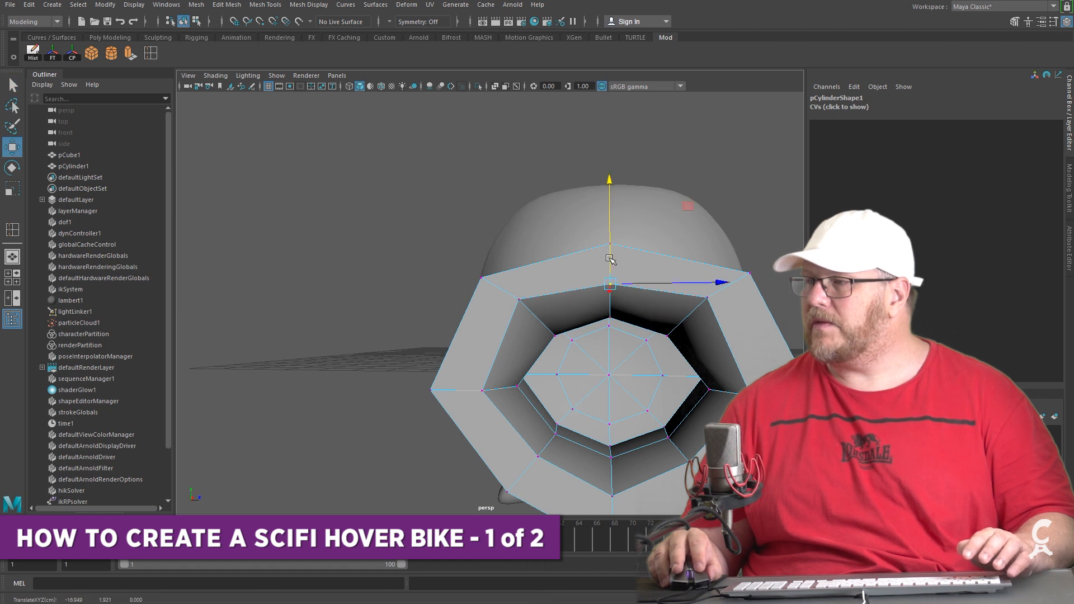
left_click(521, 301)
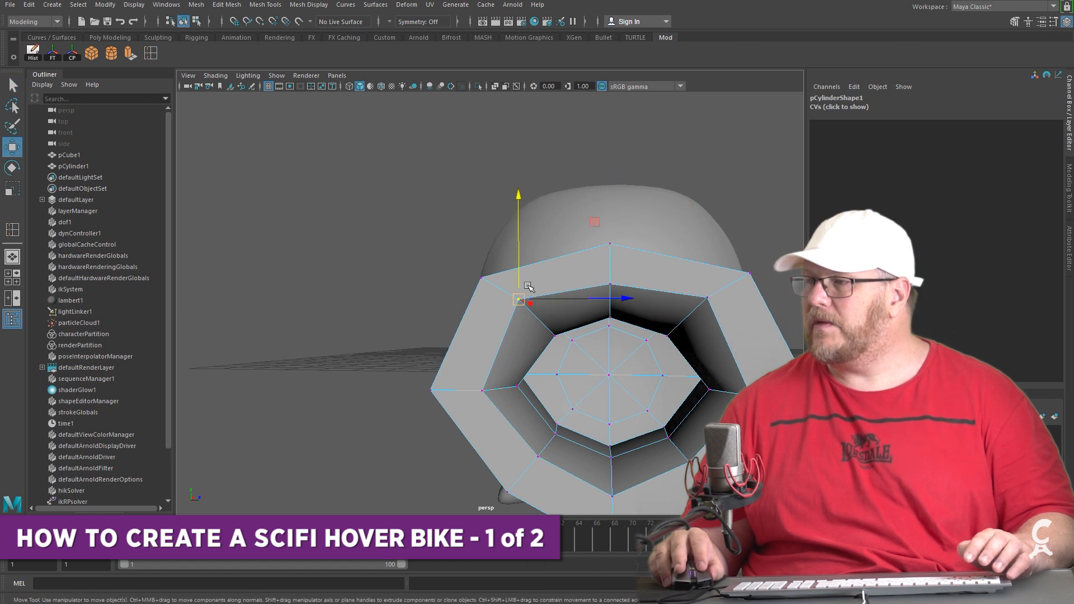
left_click(688, 308, "shift")
left_click_drag(607, 240, 613, 243)
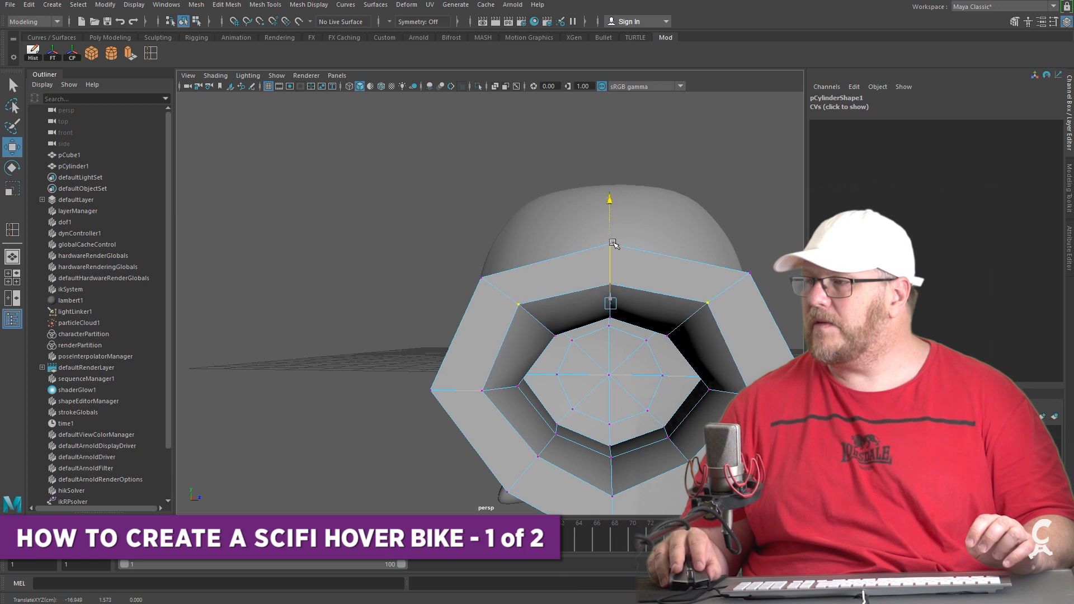
Raise the bottom vertices of the cylinder's outer and inner front rims slightly along Y
left_click_drag(674, 339, 590, 401, "alt")
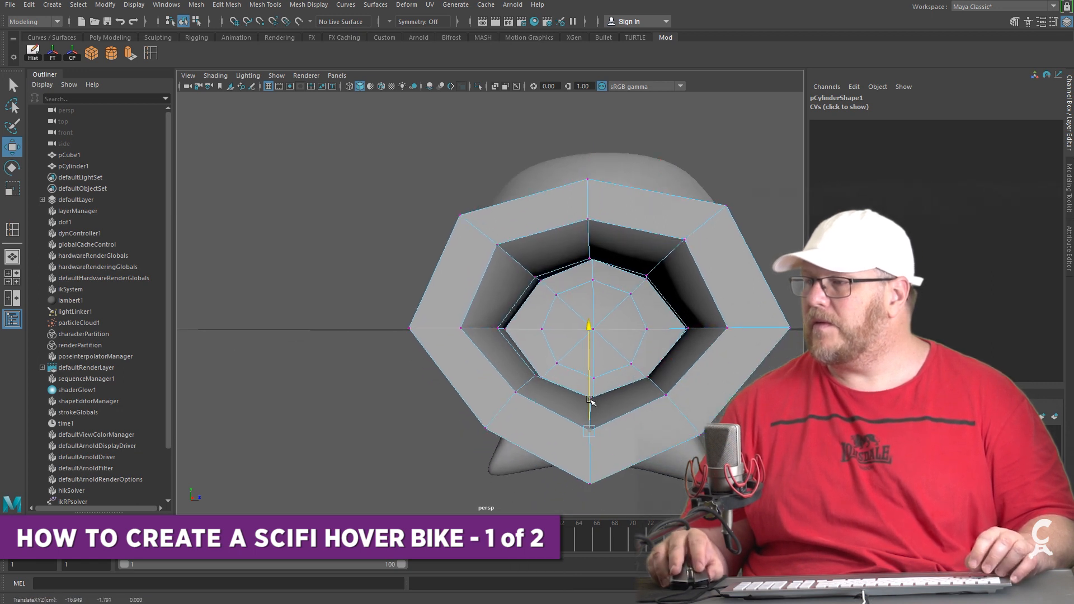
left_click(590, 486)
left_click_drag(590, 465, 592, 460)
key("q")
left_click(590, 432)
key("w")
left_click_drag(589, 420, 589, 415)
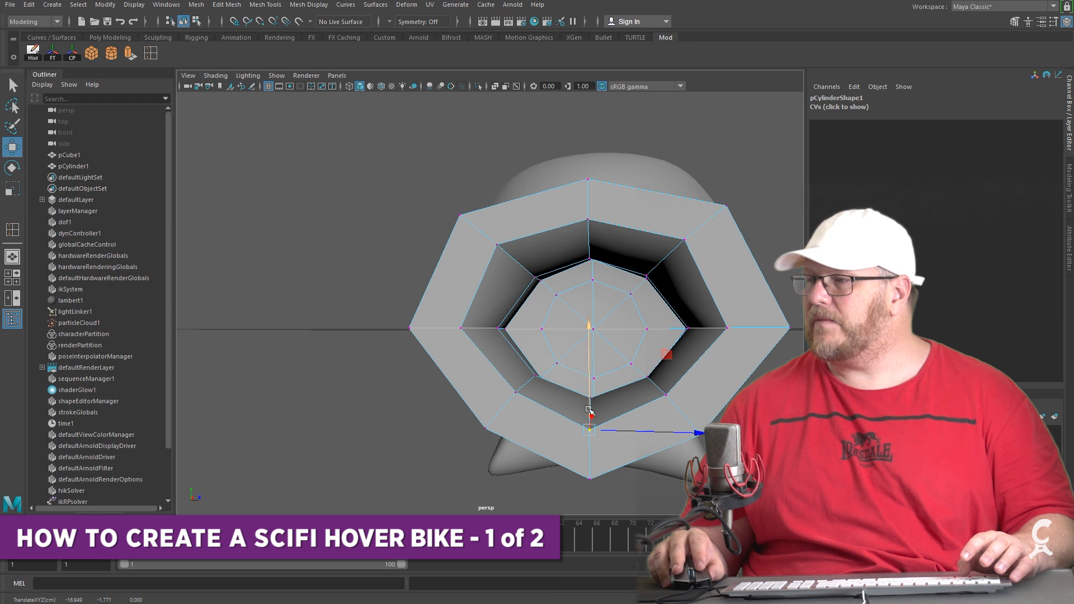
Try to insert an edge loop inside the cylinder's opening and scale it
key("3")
mouse_move(623, 381)
left_mouse_down("alt")
mouse_move(615, 410)
mouse_move(616, 372)
left_mouse_up("alt")
left_click_drag(583, 286, 493, 450, "alt")
key("1")
left_click(151, 54)
key("r")
key("ctrl+z")
left_click_drag(461, 392, 542, 441)
key("ctrl+z")
key("ctrl+z")
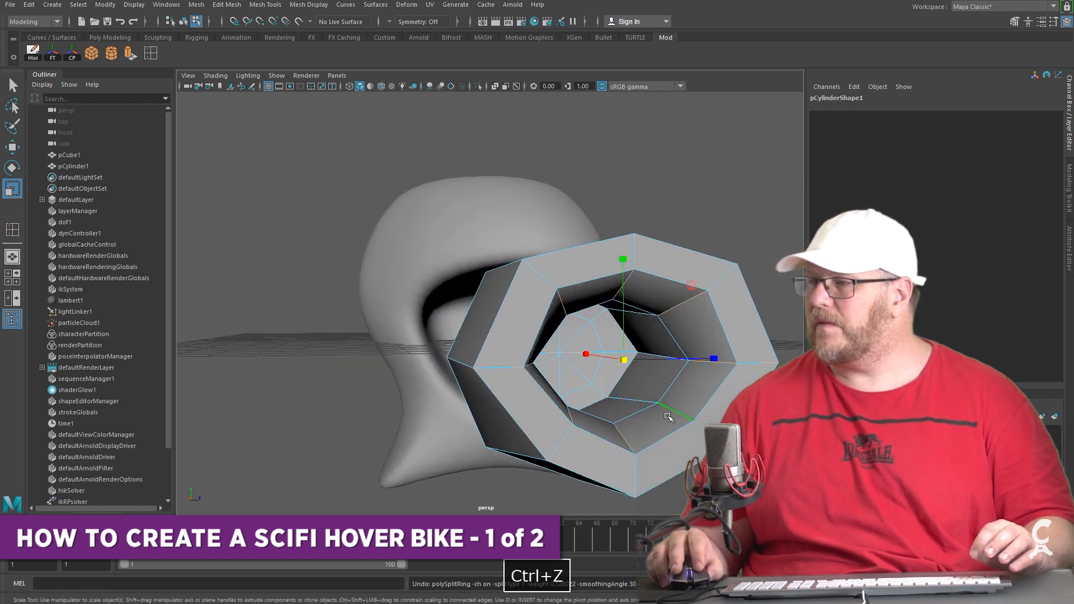
Insert an edge loop around the inside wall of the cylinder's opening, just behind the front rim
left_click(152, 53)
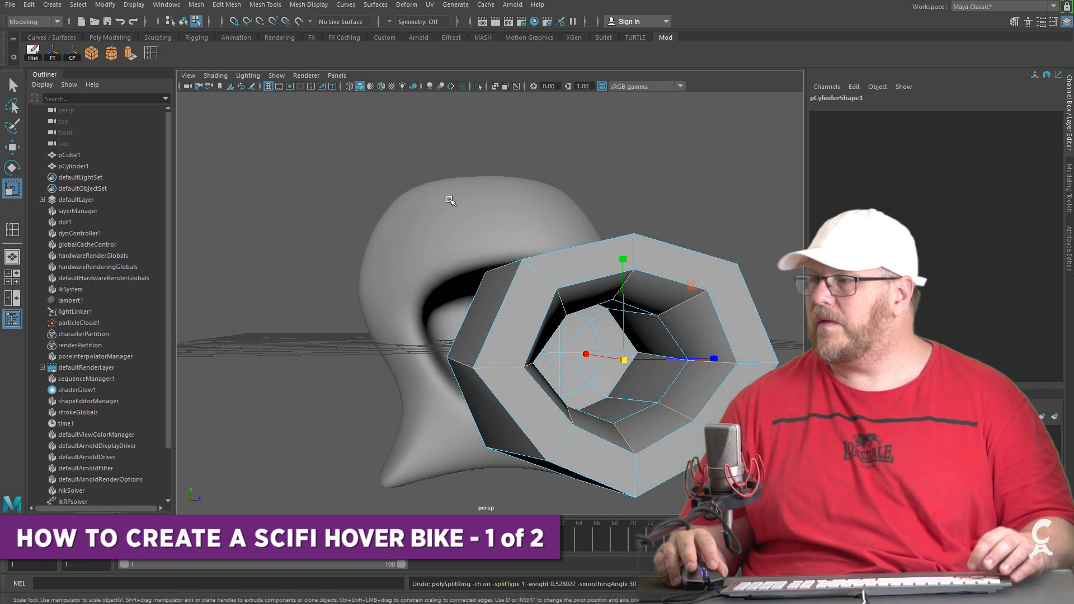
left_click(718, 365)
key("r")
left_click_drag(631, 388, 626, 390)
key("ctrl+z")
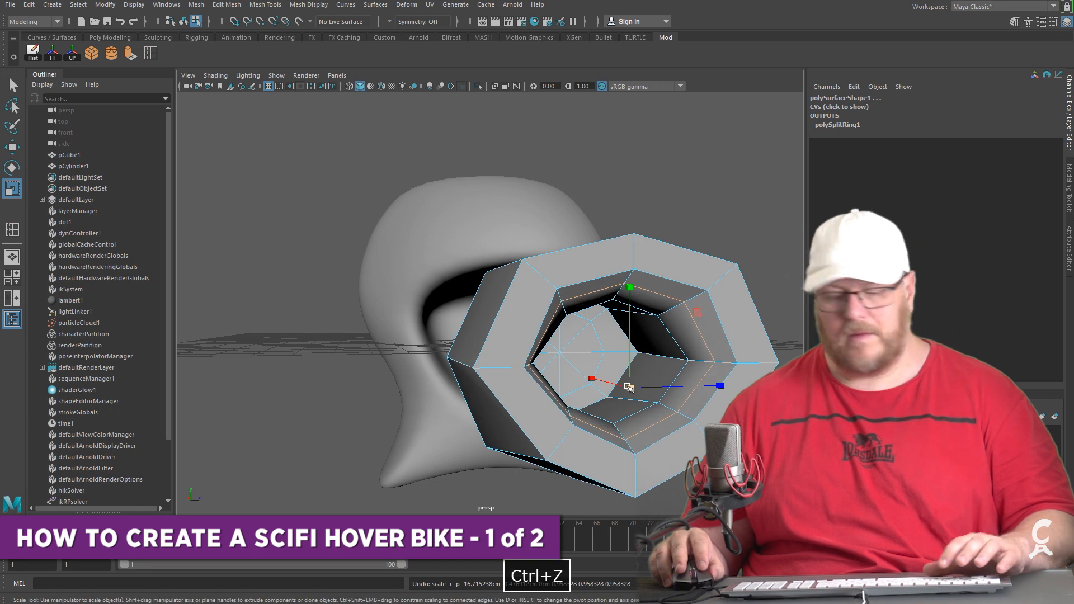
key("b")
left_click_drag(634, 389, 514, 395)
key("ctrl+z")
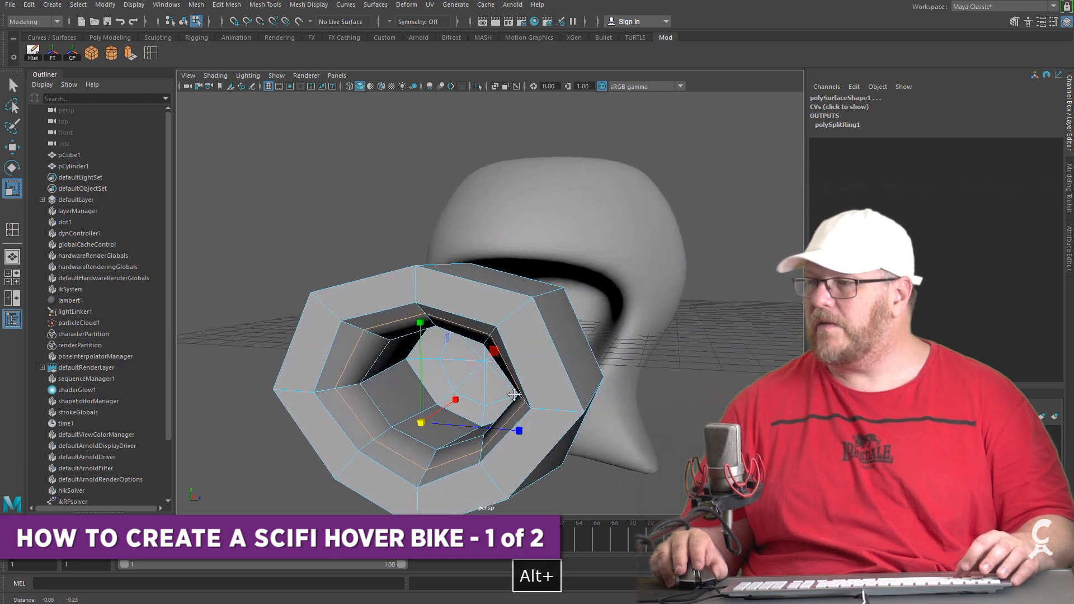
Select the new edge loop inside the opening, scale it slightly smaller, and show the cylinder in smooth preview
middle_click_drag(513, 394, 518, 366, "alt")
left_click(365, 396)
double_click(397, 422, "shift")
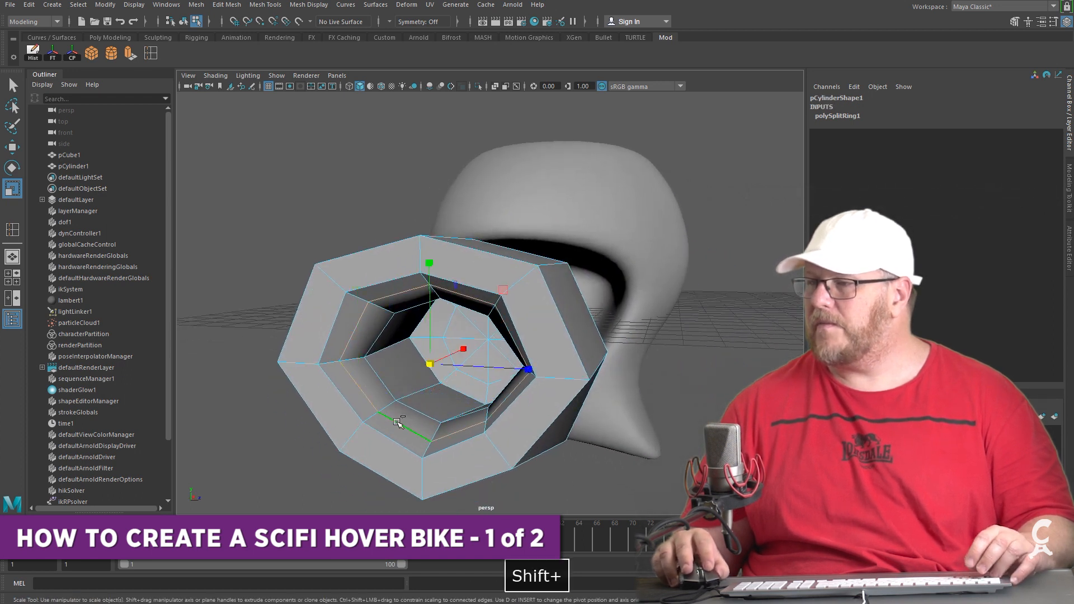
mouse_move(430, 365)
left_mouse_down()
mouse_move(417, 380)
mouse_move(365, 387)
mouse_move(313, 350)
mouse_move(425, 359)
left_mouse_up()
key("w")
key("3")
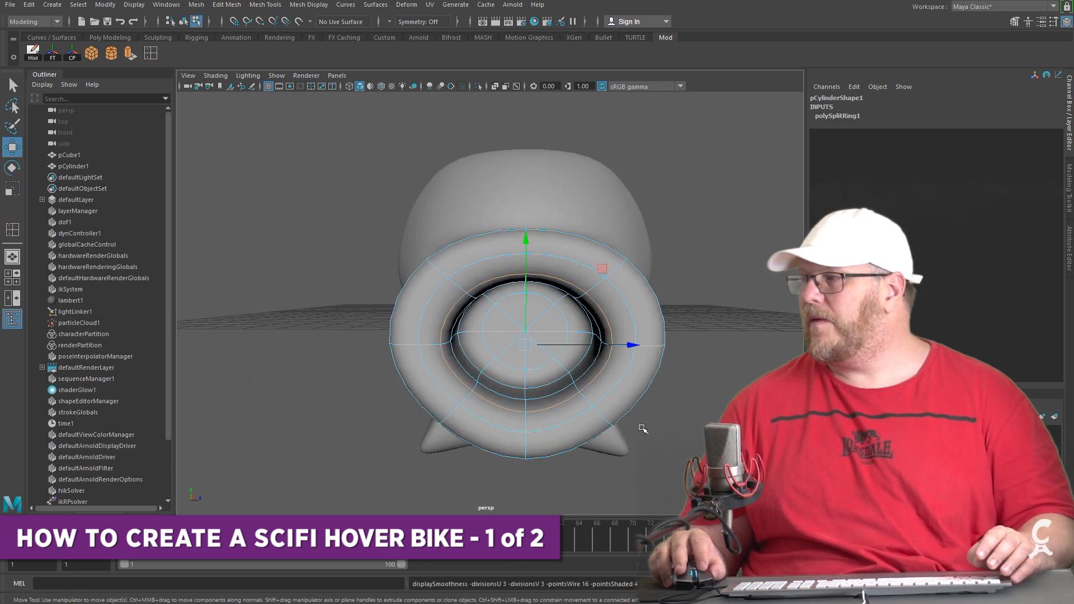
Return the cylinder to object mode and set its Translate X to 0 to place it back in the recess
scroll(591, 414, "down", 5)
left_click_drag(640, 391, 492, 431, "alt")
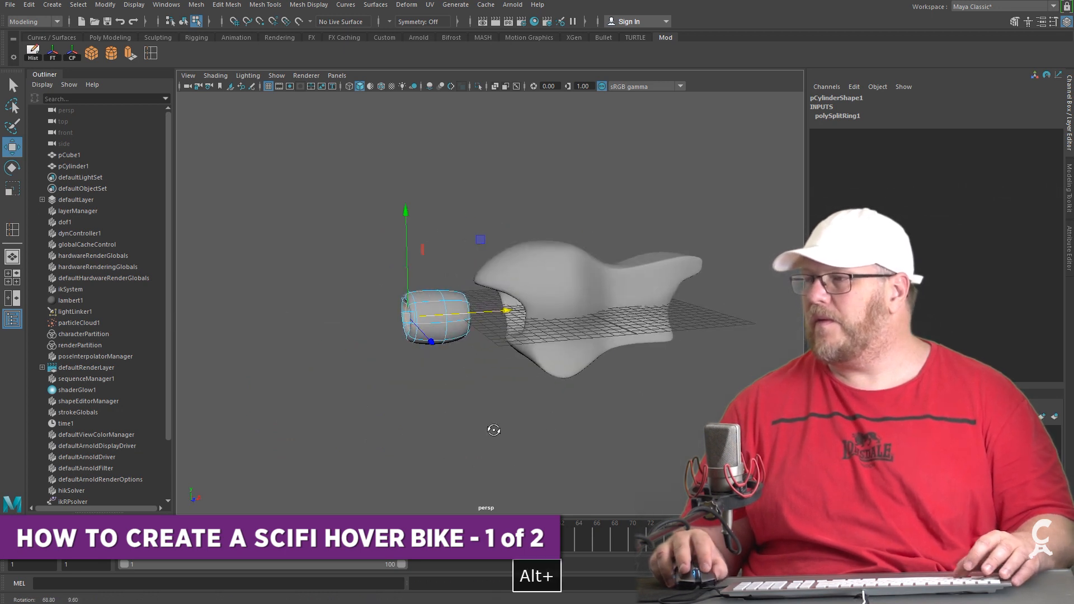
right_click(431, 299)
right_click_drag(430, 296, 485, 280)
left_click(467, 294)
left_click(454, 310)
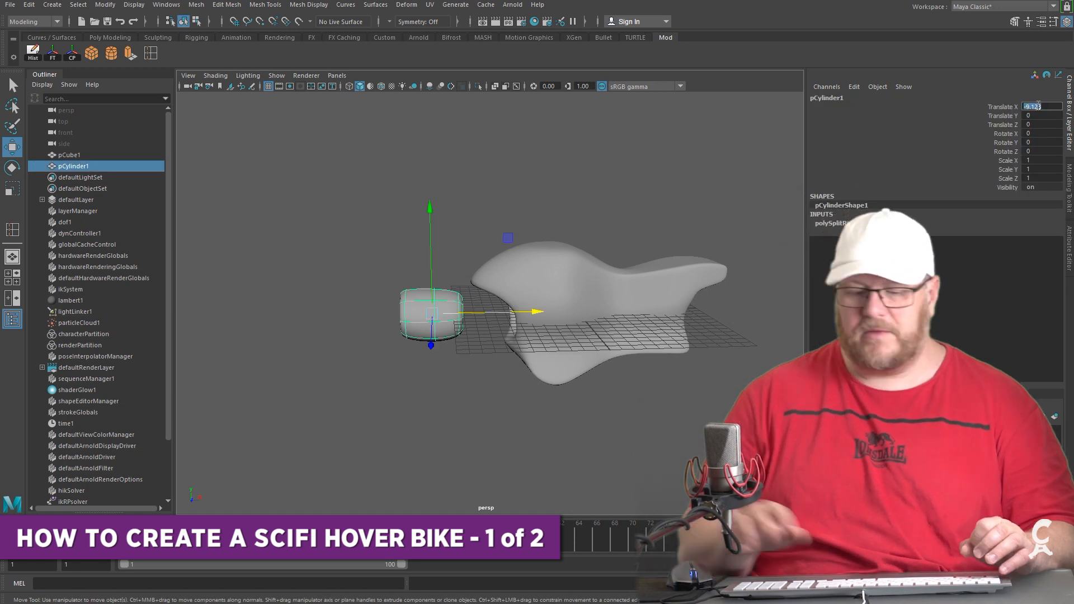
type("0")
key("Return")
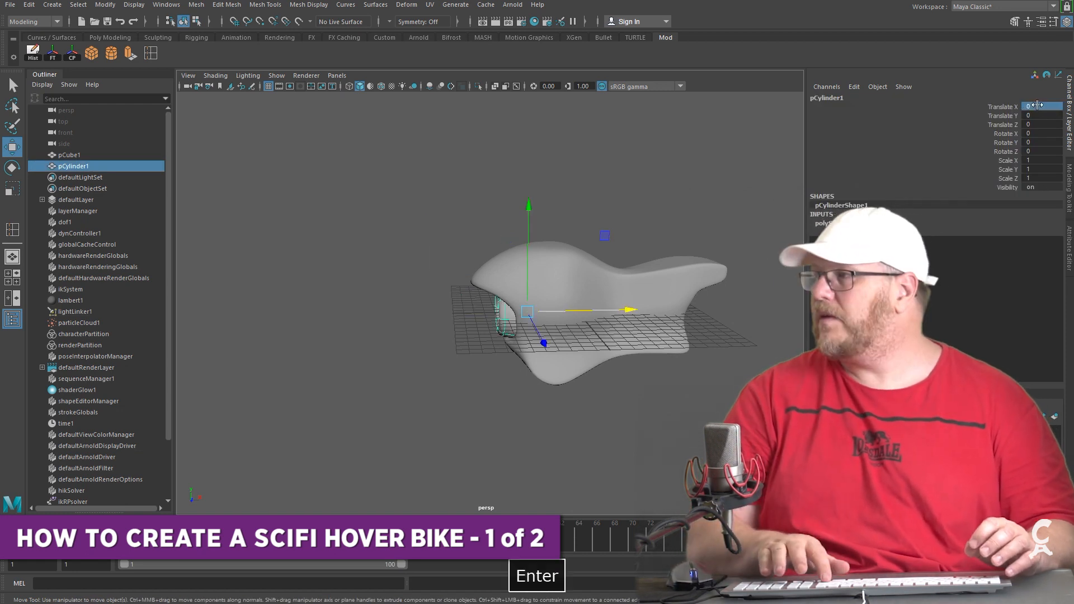
Show the body without smoothing and insert an edge loop around the recess under its nose, across the recess roof
left_click_drag(426, 414, 445, 374, "alt")
left_click(508, 270)
left_click_drag(508, 270, 413, 240, "alt")
key("1")
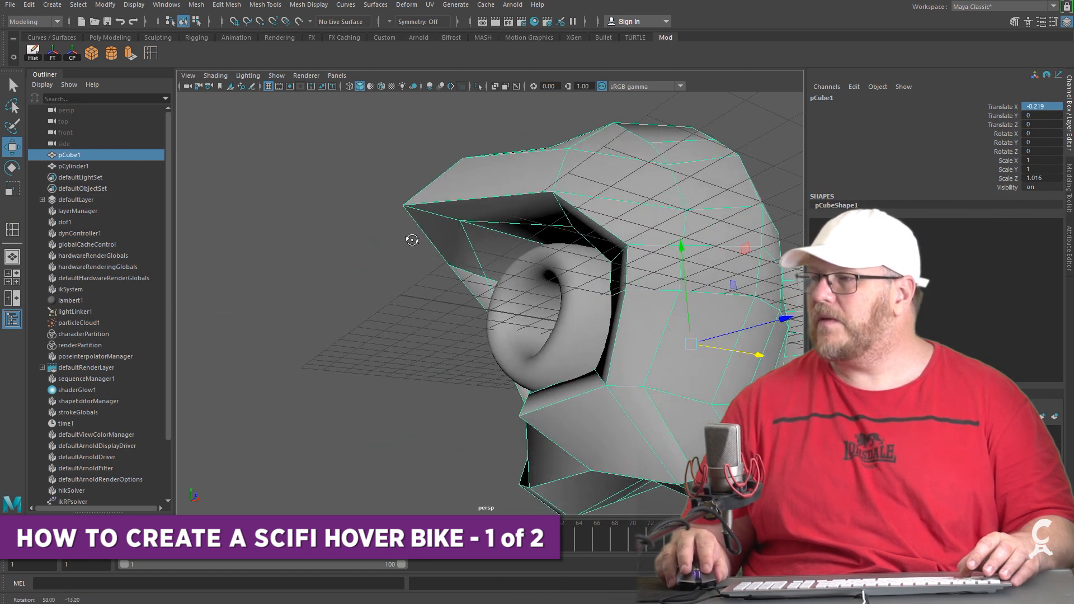
left_click(149, 53)
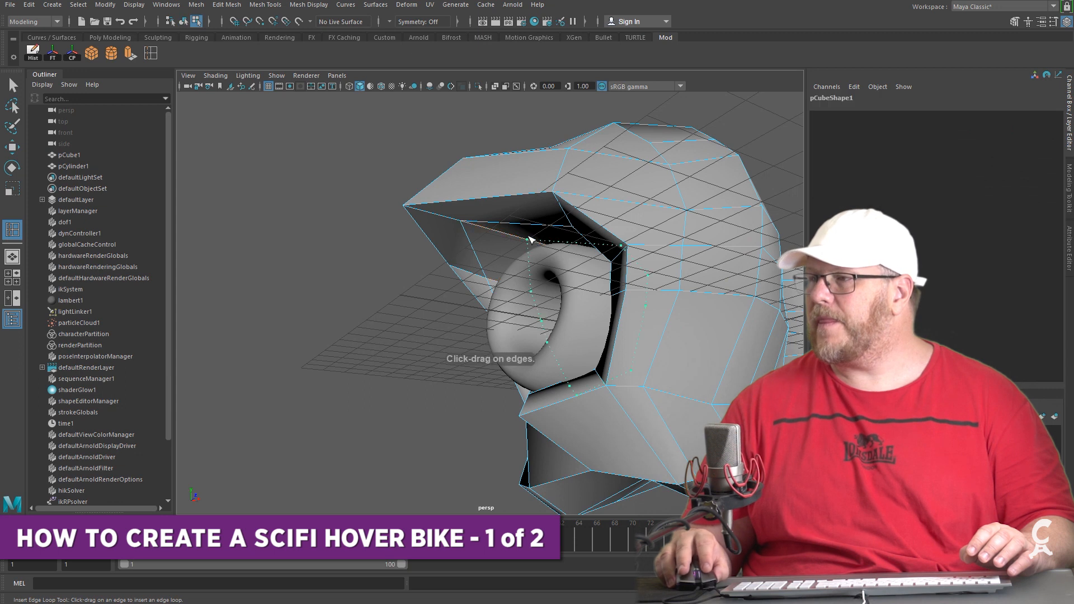
left_click(529, 239)
left_click_drag(529, 240, 595, 312, "alt")
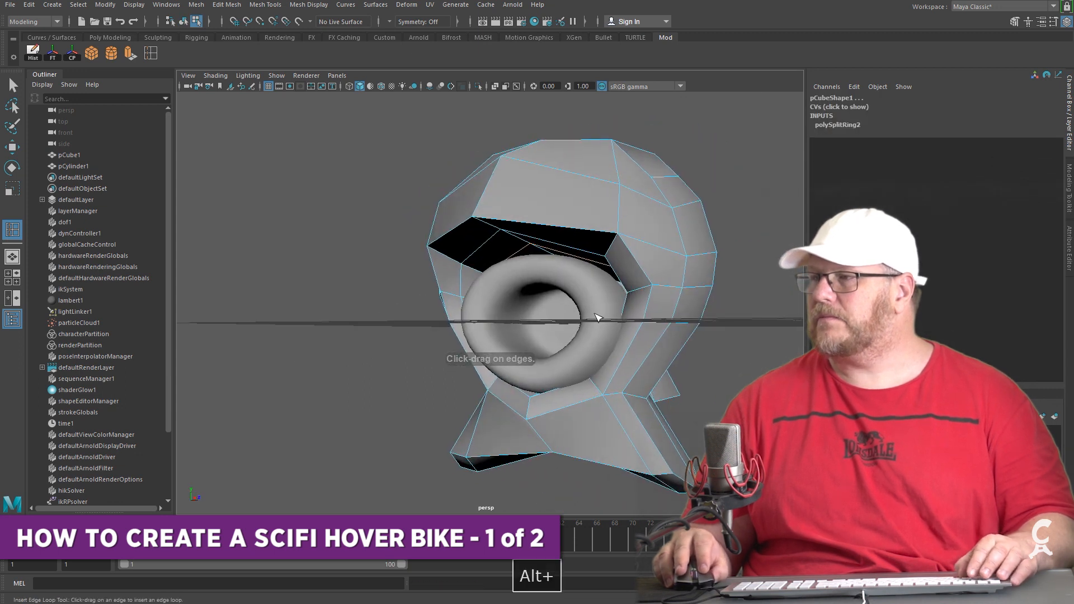
key("r")
left_click_drag(520, 216, 521, 206)
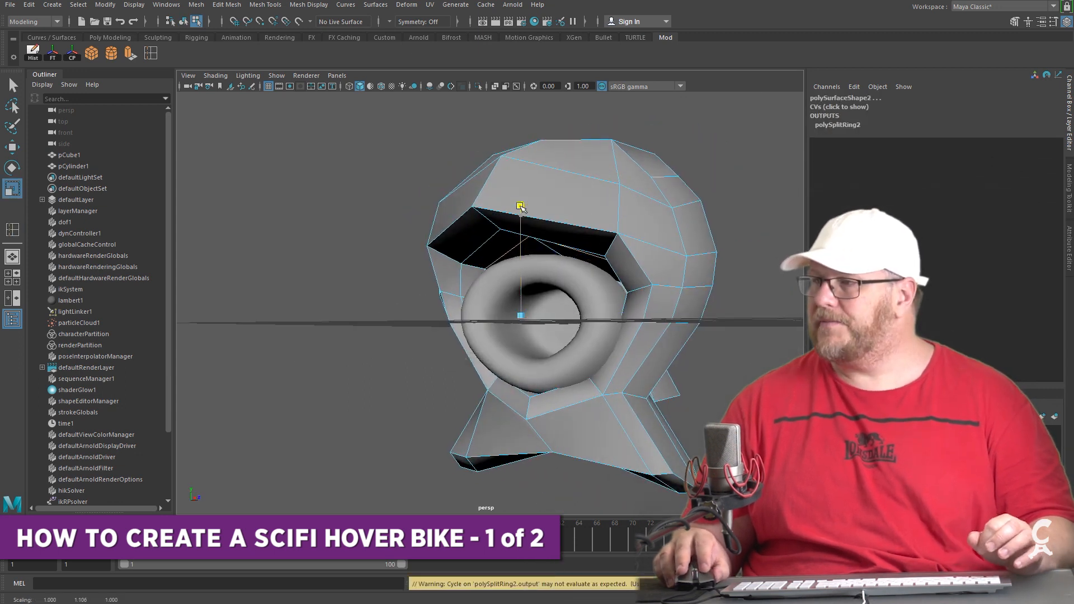
key("ctrl+z")
Select the new edge loop inside the body's recess, scale it vertically, and show the body in smooth preview
left_click(568, 248)
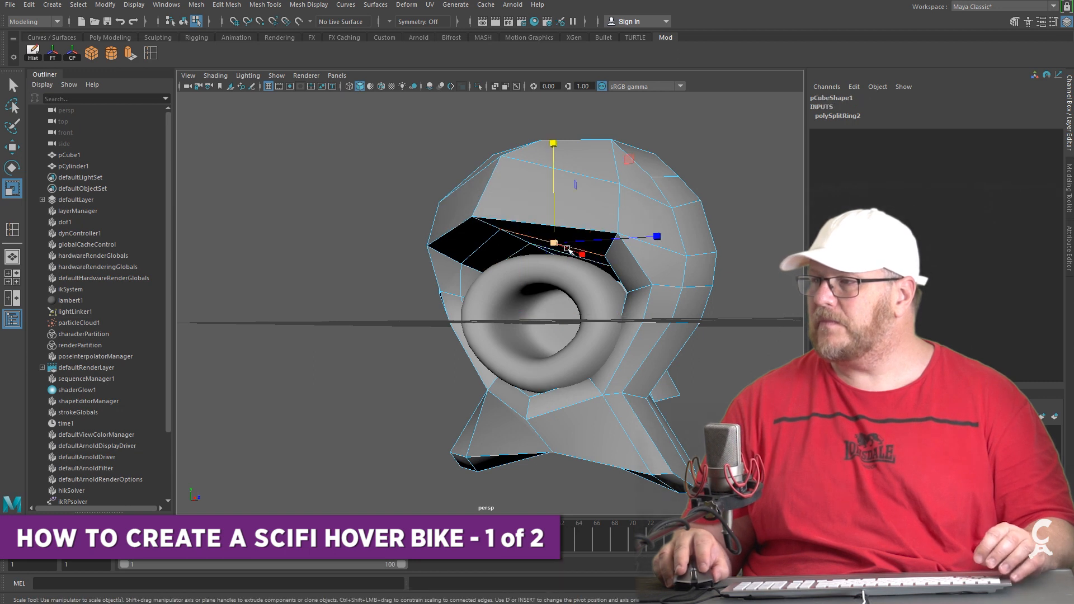
key("q")
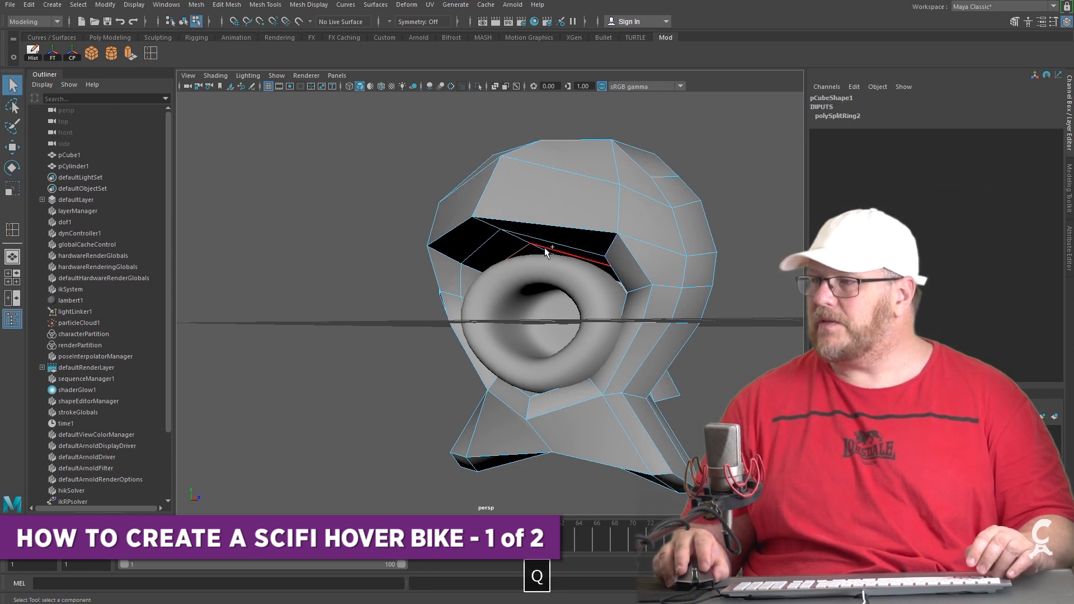
left_click(546, 247, "shift")
key("r")
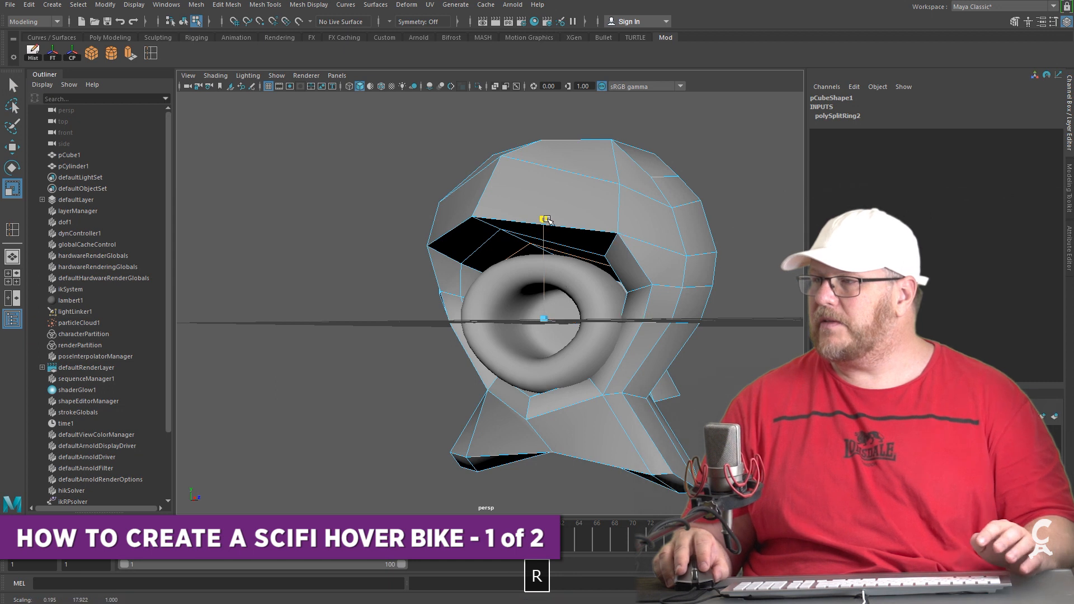
left_click_drag(539, 266, 532, 311, "alt")
key("3")
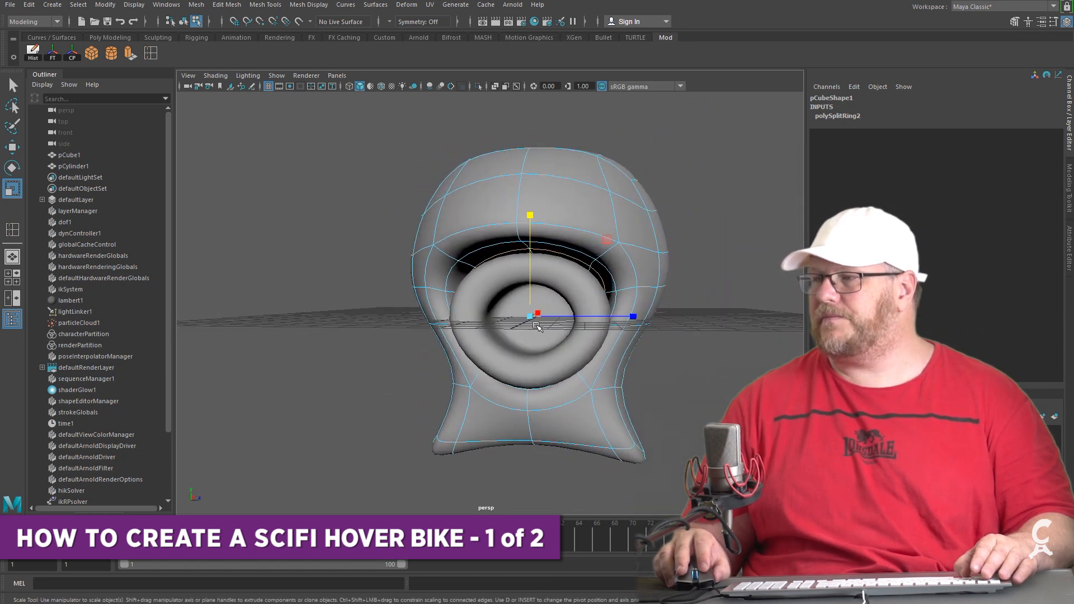
left_click_drag(555, 379, 481, 324, "alt")
middle_click_drag(481, 324, 241, 300, "alt")
scroll(509, 381, "down", 4)
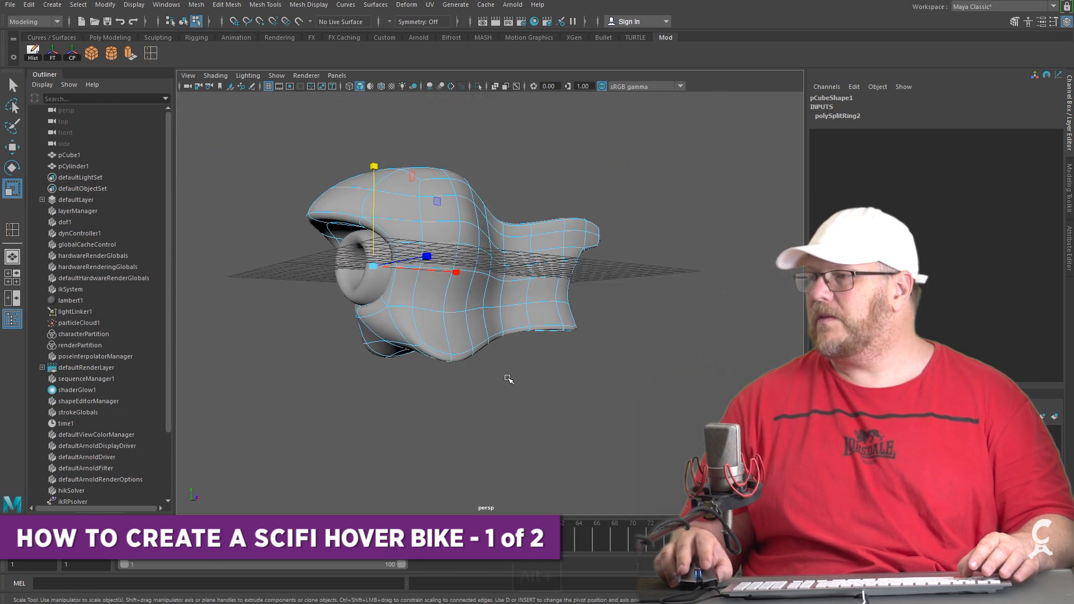
left_click_drag(508, 378, 470, 396, "alt")
middle_click_drag(486, 400, 438, 423, "alt")
left_click_drag(438, 423, 604, 420, "alt")
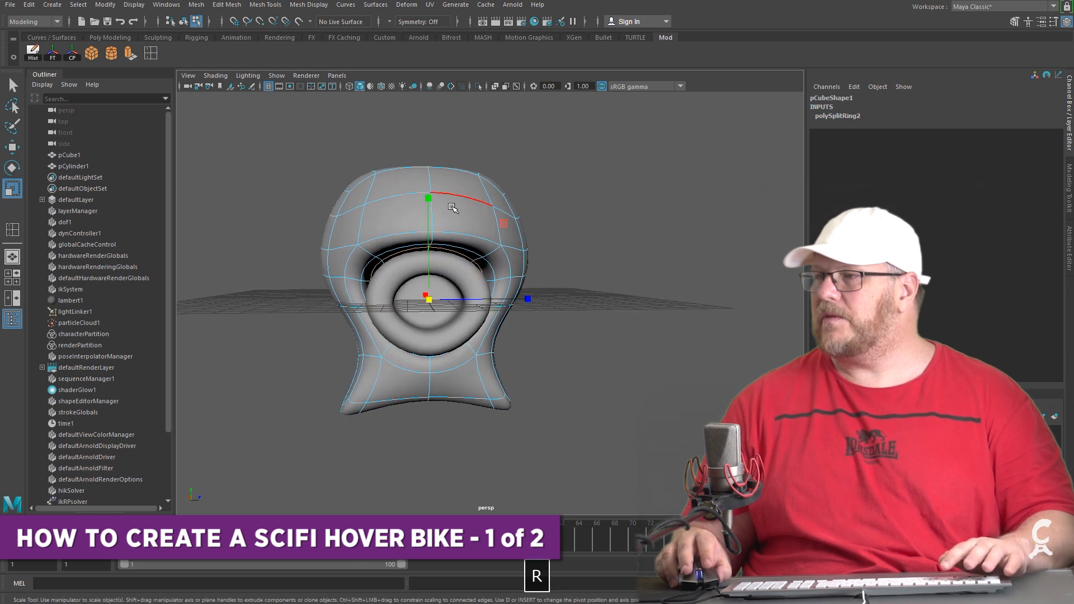
Return the body to object mode, scale it vertically to a Scale Y of 1.11, and lower it to a Translate Y of -0.218
left_click(437, 237)
right_click_drag(461, 208, 515, 192)
left_click(481, 210)
left_click_drag(423, 196, 425, 202)
key("w")
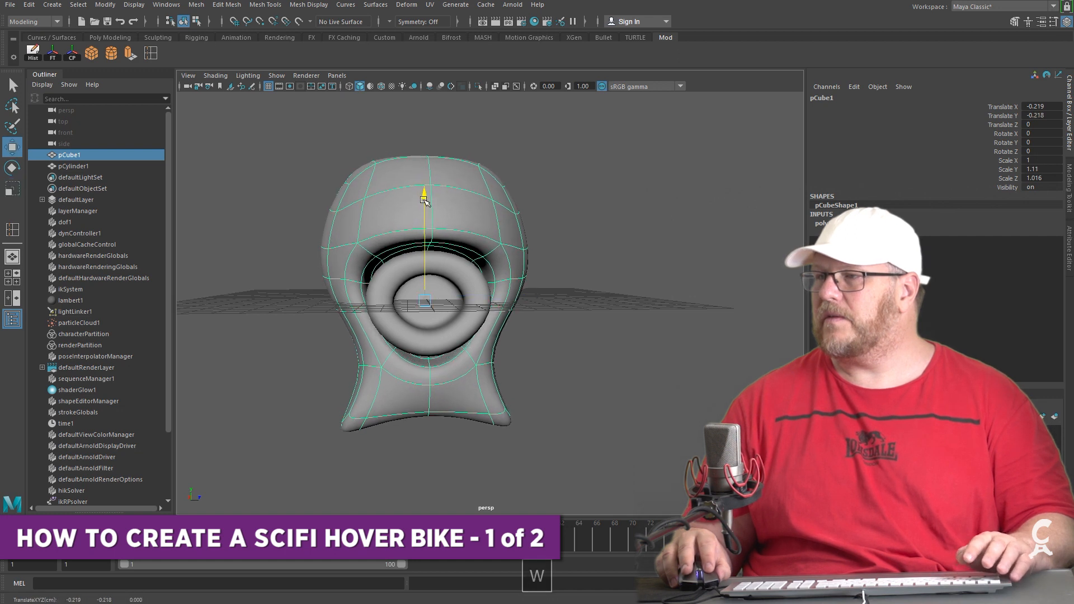
left_click_drag(533, 413, 520, 407, "alt")
right_click_drag(535, 444, 528, 479, "alt")
key("ctrl+z")
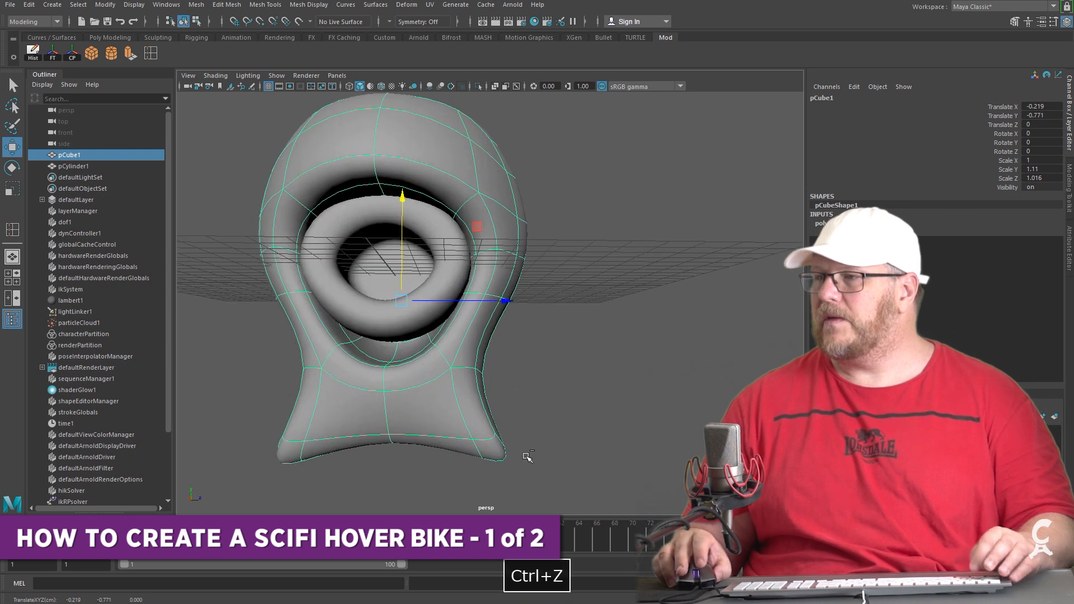
Stretch the body vertically to a Scale Y of 1.128 and deselect it
left_click_drag(412, 193, 425, 237, "alt")
key("r")
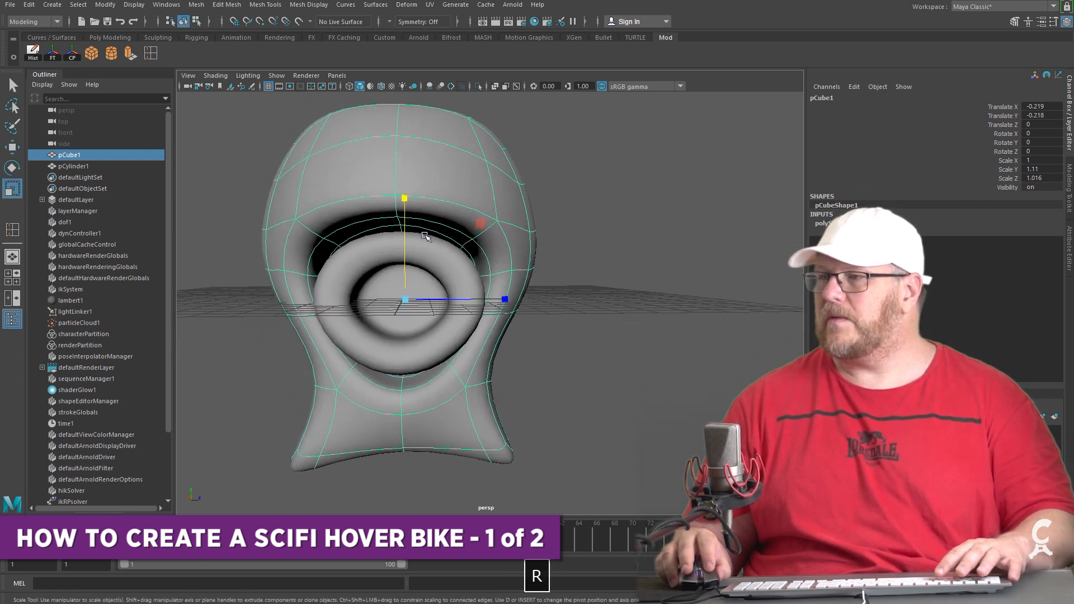
left_click(530, 336)
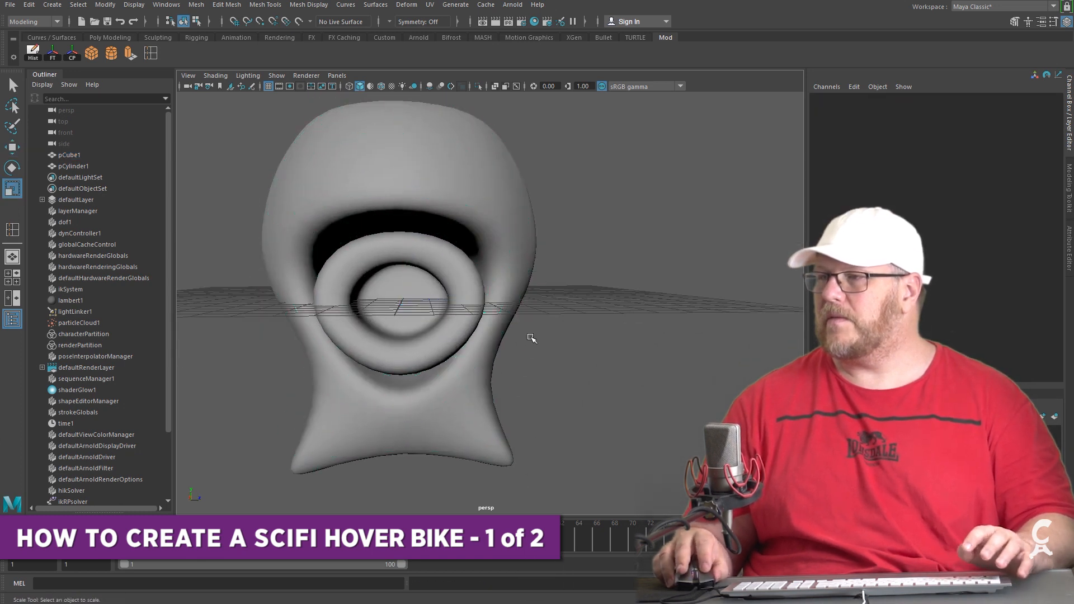
Select the lowest edge on the cylinder's outer wall, move it down, and check the cylinder in smooth preview
left_click(421, 348)
left_click_drag(440, 384, 436, 365, "alt")
right_click_drag(398, 362, 391, 395, "alt")
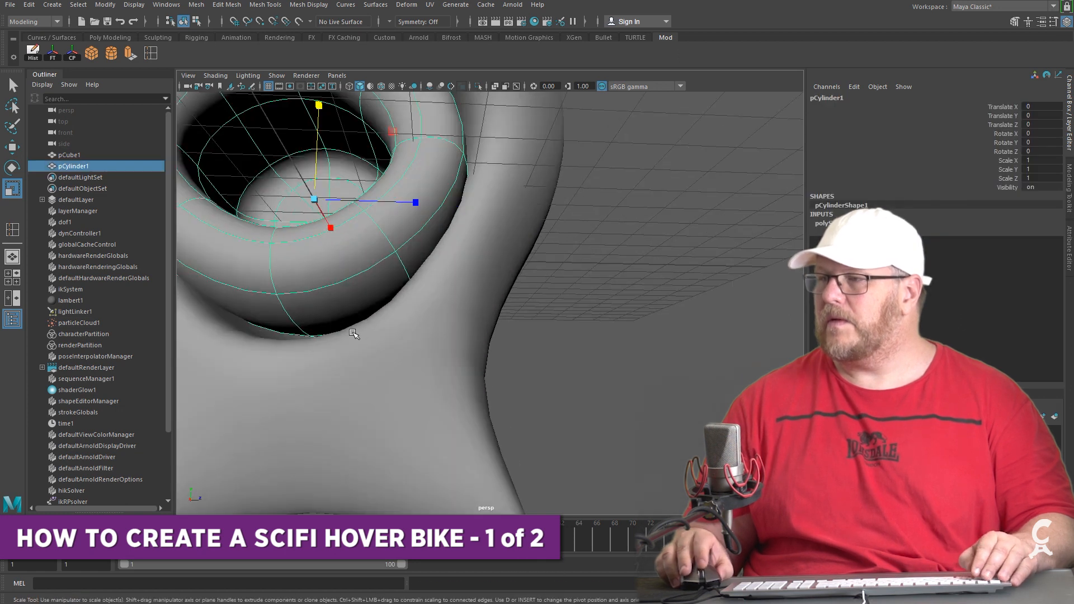
key("1")
right_click_drag(287, 331, 289, 314)
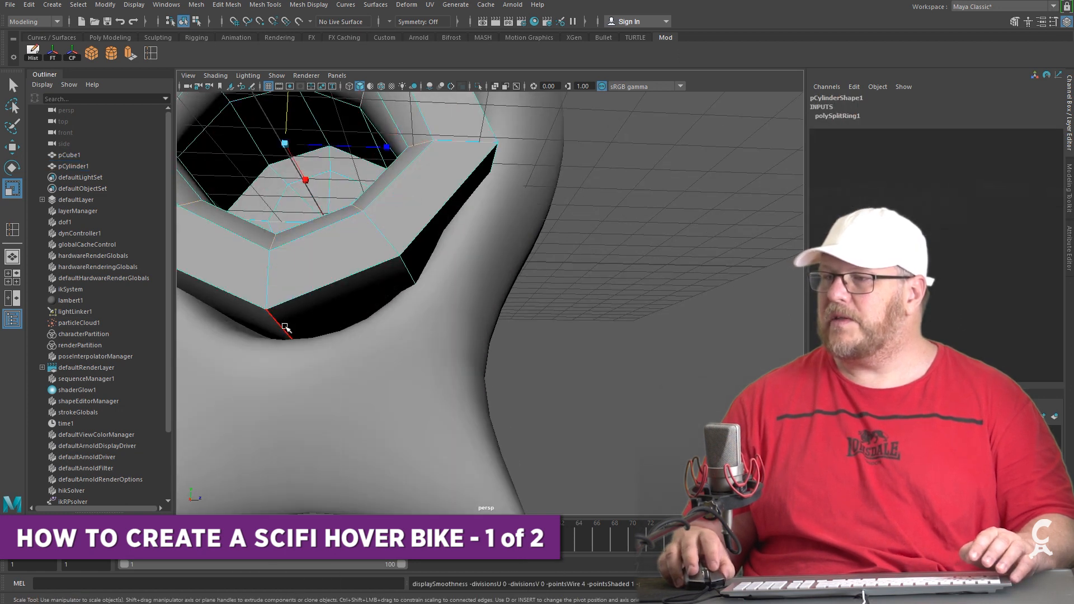
left_click(286, 329)
scroll(324, 350, "down", 6)
left_click_drag(331, 352, 297, 371, "alt")
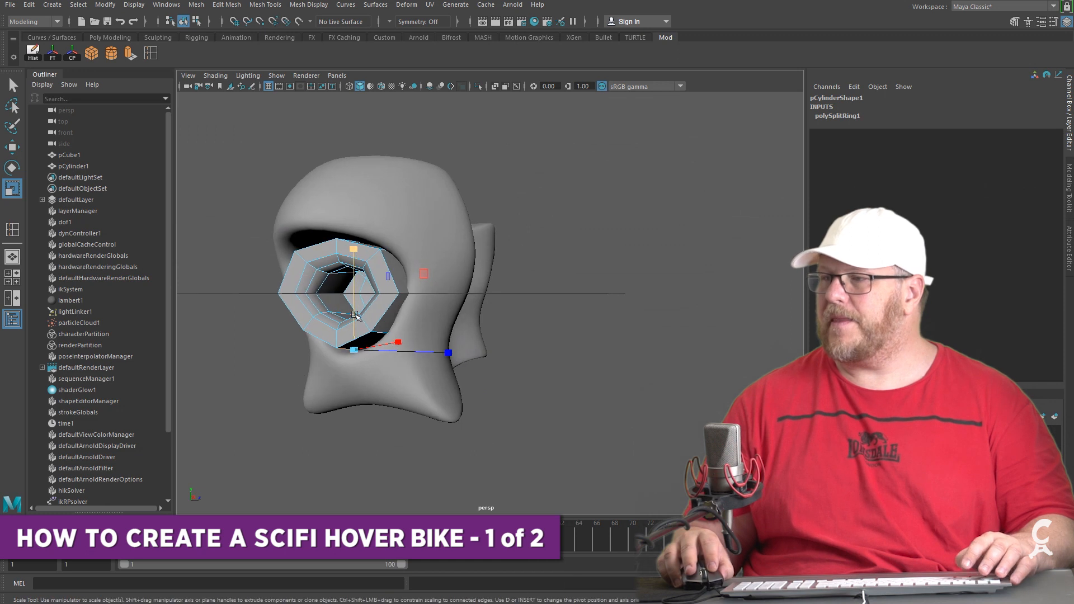
key("w")
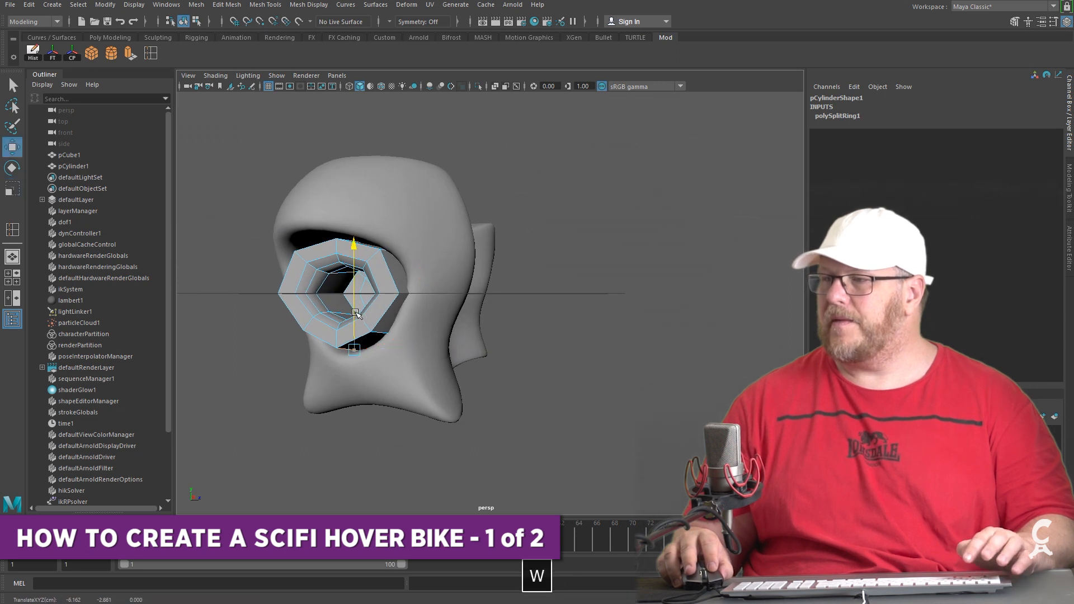
left_click_drag(383, 334, 431, 336, "alt")
key("3")
left_click_drag(535, 380, 563, 384, "alt")
scroll(430, 399, "up", 5)
Select the lowest vertices around the cylinder's inner opening and move them down slightly to follow the lowered outer rim
key("1")
left_click_drag(367, 461, 422, 449, "alt")
right_click(395, 427)
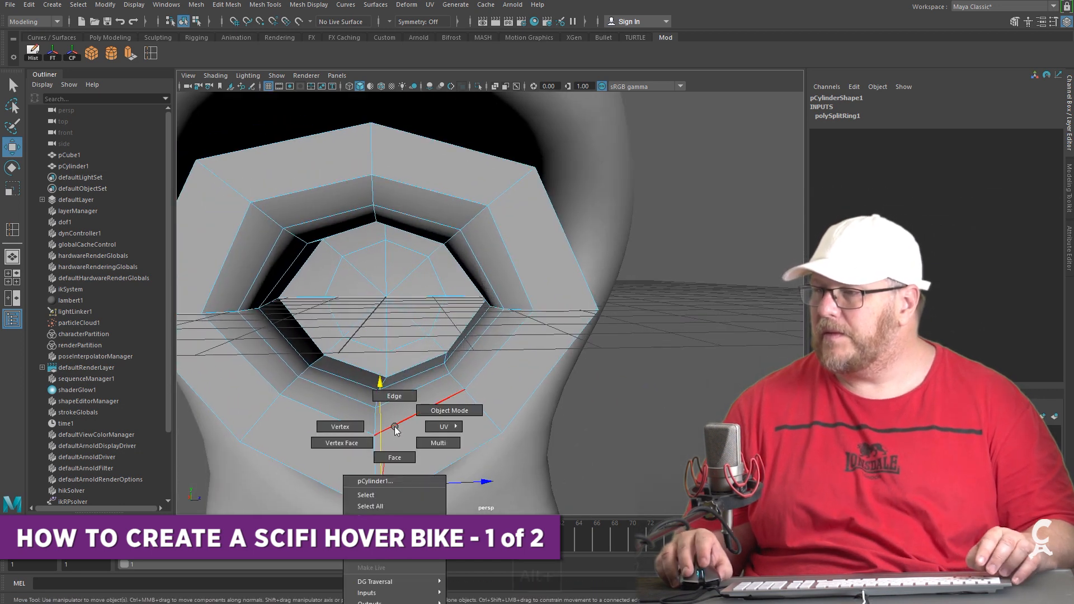
left_click(353, 427)
key("q")
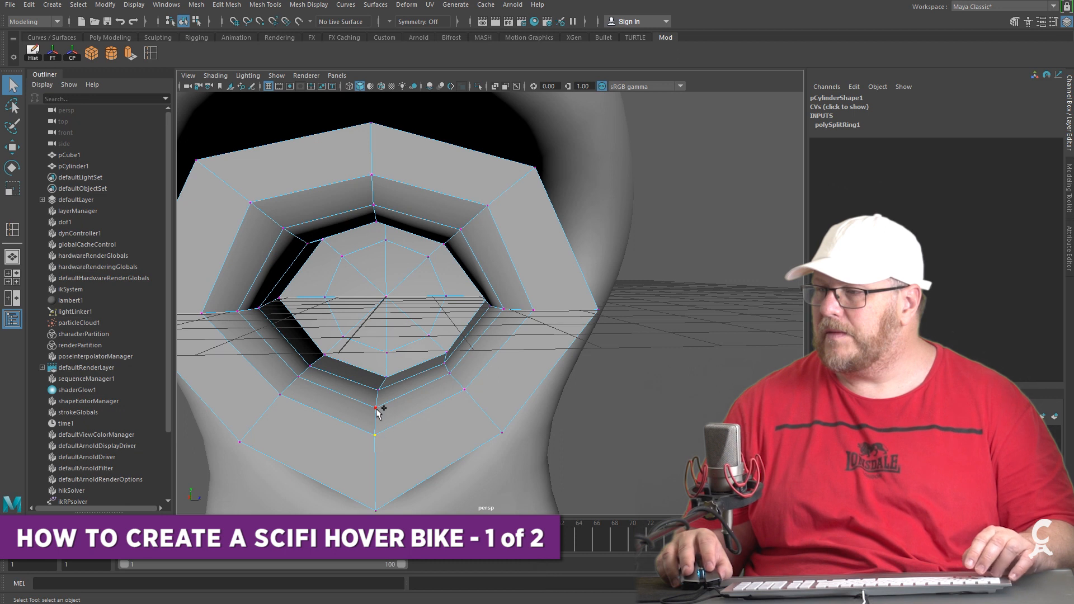
left_click(376, 408, "shift")
key("w")
left_click_drag(373, 372, 374, 379)
scroll(376, 383, "down", 5)
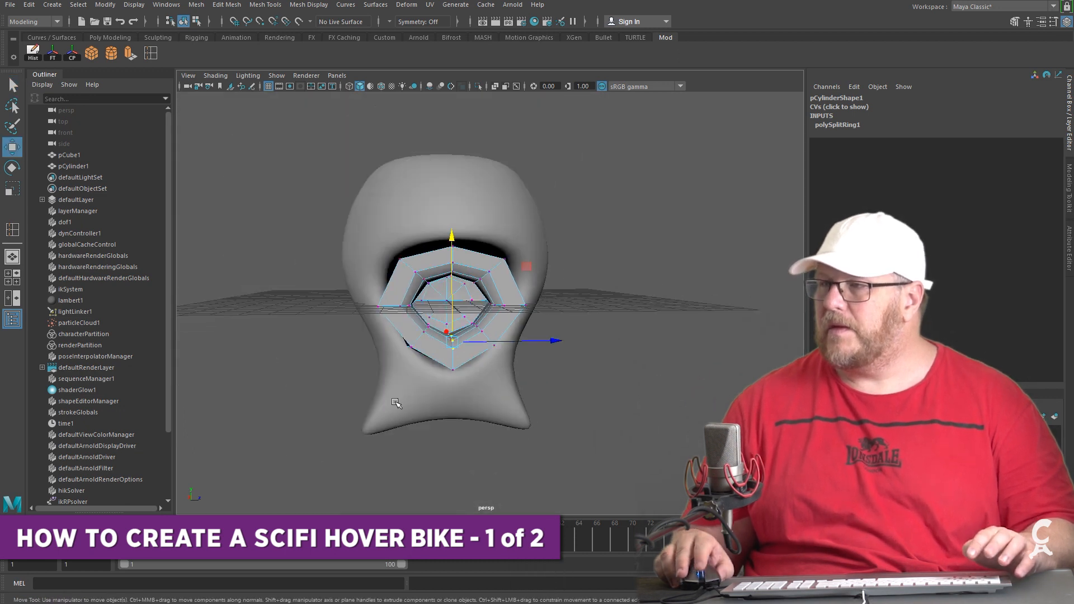
left_click_drag(419, 413, 420, 414, "alt")
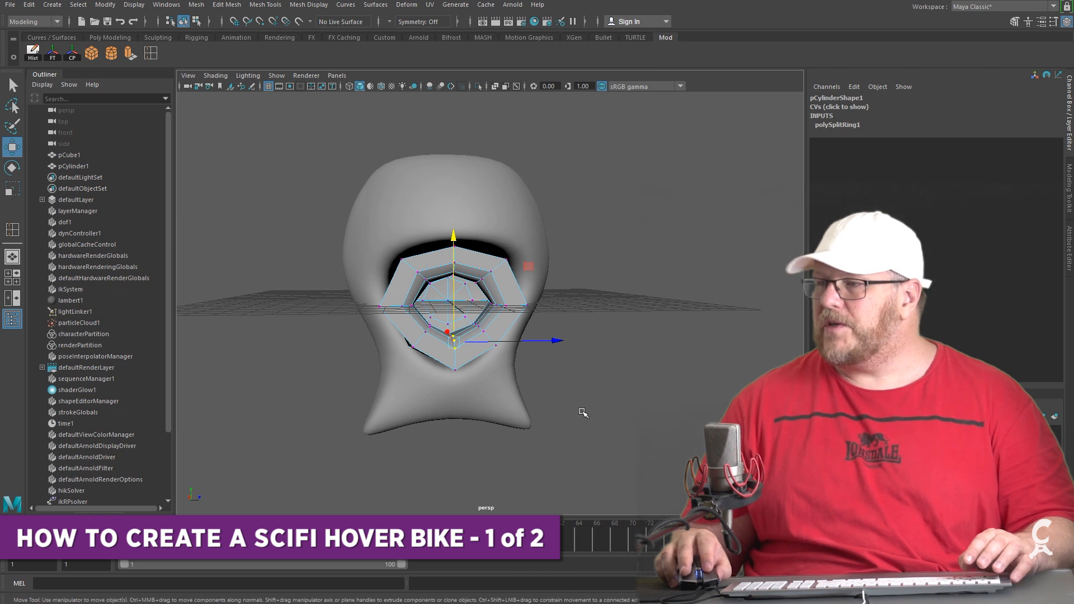
left_click(593, 386)
left_click_drag(628, 388, 473, 380, "alt")
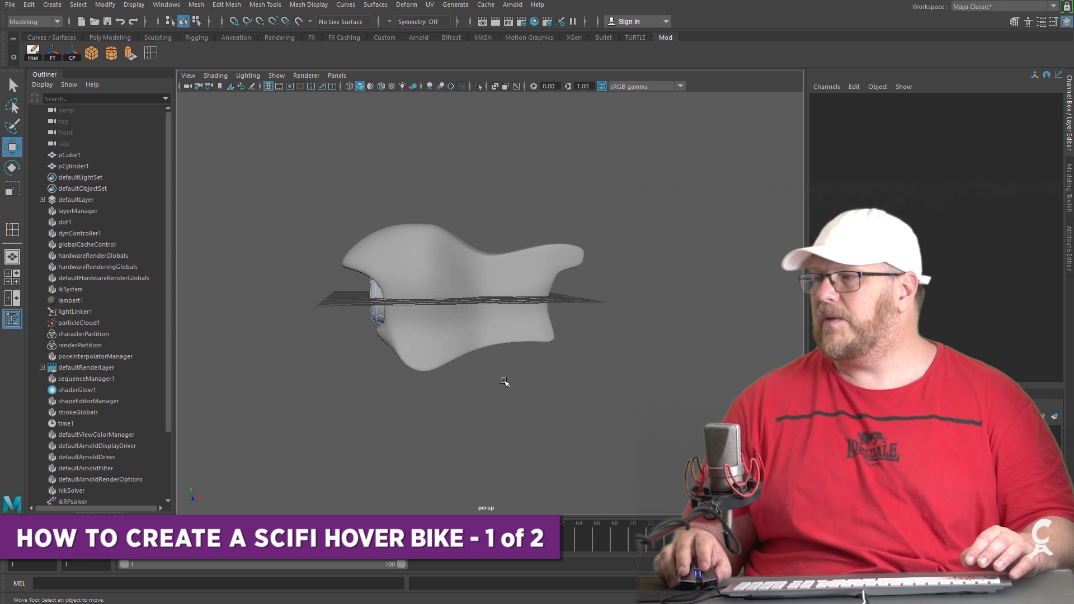
Insert a lengthwise edge loop along the body's sides just below mid-height and scale it across the body's width
left_click(446, 336)
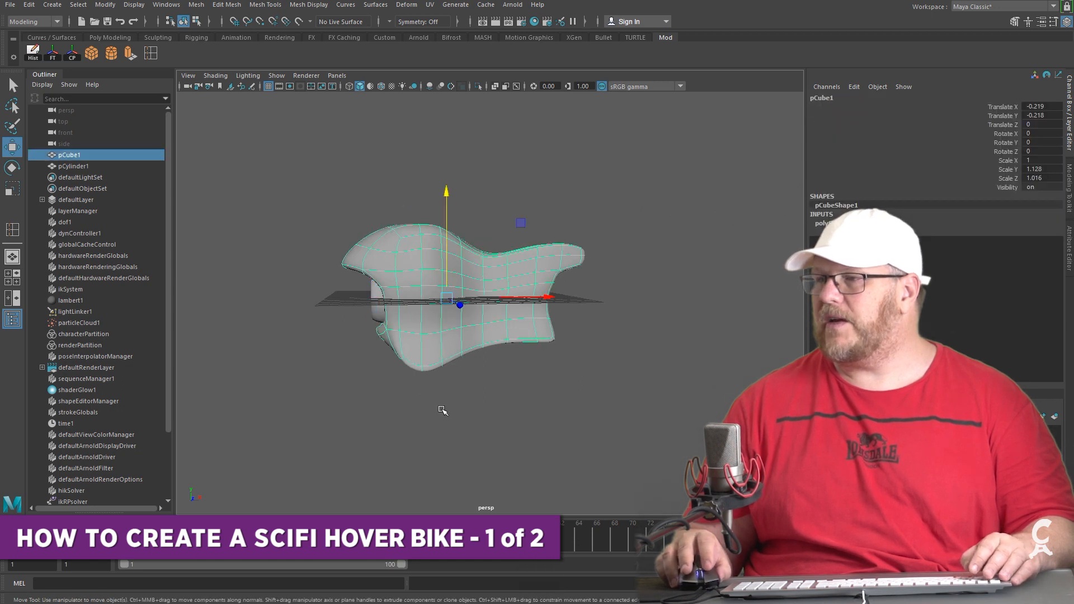
scroll(445, 411, "up", 4)
key("1")
middle_click_drag(386, 369, 477, 396, "alt")
left_click_drag(476, 396, 500, 400, "alt")
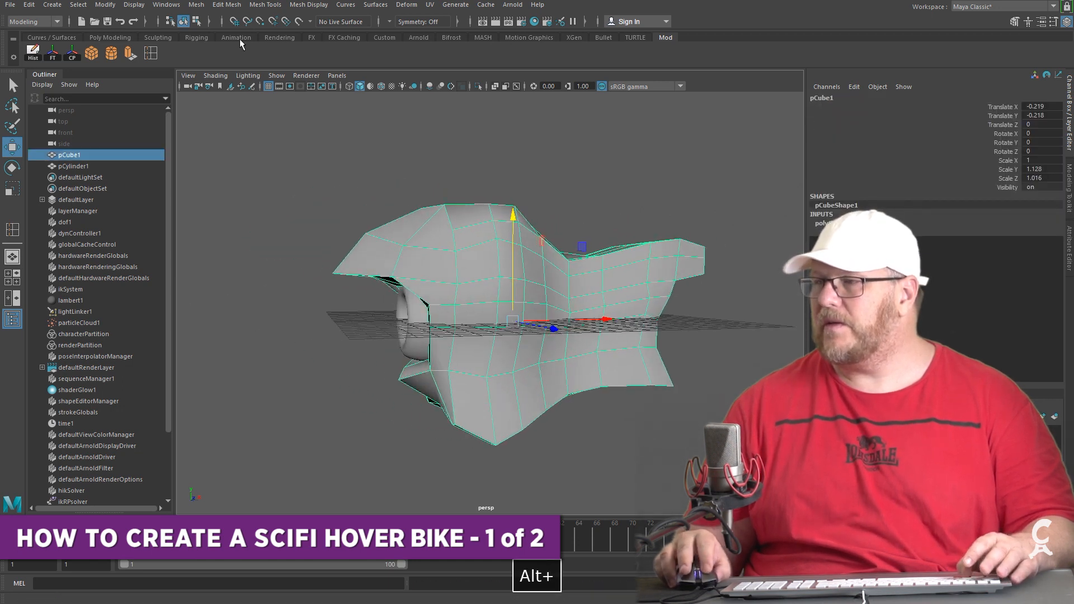
left_click(151, 53)
left_click_drag(453, 339, 616, 393)
key("r")
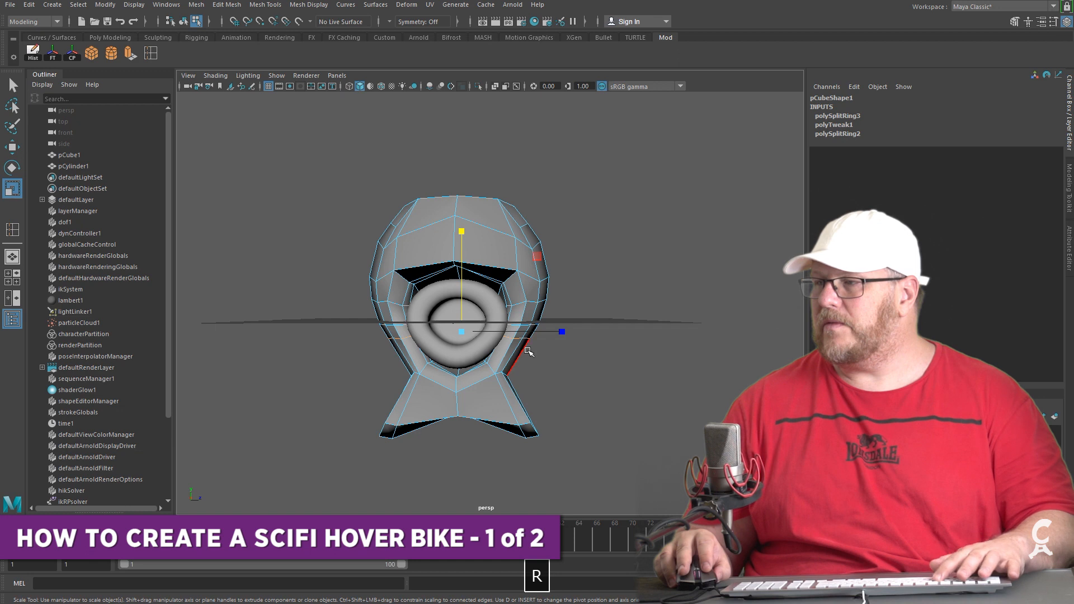
left_click_drag(560, 332, 391, 338)
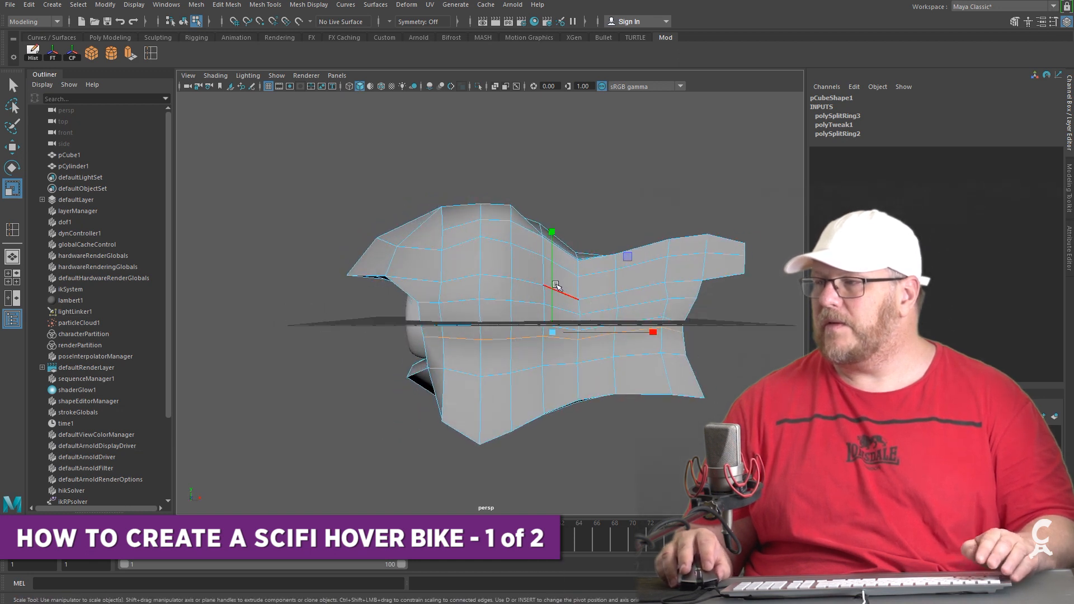
Remove the rear edges of the lengthwise loop from the selection, keeping only those at the body's front
key("w")
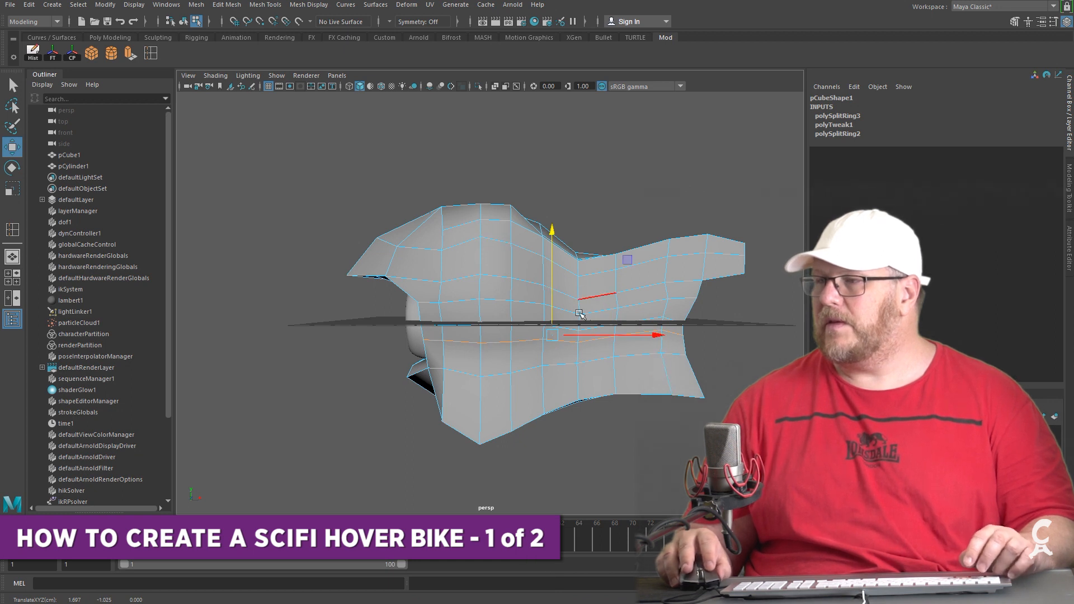
left_click_drag(564, 212, 798, 482, "ctrl")
mouse_move(540, 444)
left_mouse_down("alt")
mouse_move(565, 440)
mouse_move(529, 449)
left_mouse_up("alt")
left_click_drag(525, 202, 797, 479, "ctrl")
left_click_drag(557, 452, 926, 446, "alt")
left_click_drag(687, 452, 548, 454, "alt")
left_click_drag(565, 396, 569, 395, "alt")
Turn on soft selection, adjust its falloff radius, and move the loop's front edges back along X
left_click_drag(582, 337, 581, 338)
key("b")
left_click_drag(497, 386, 448, 386)
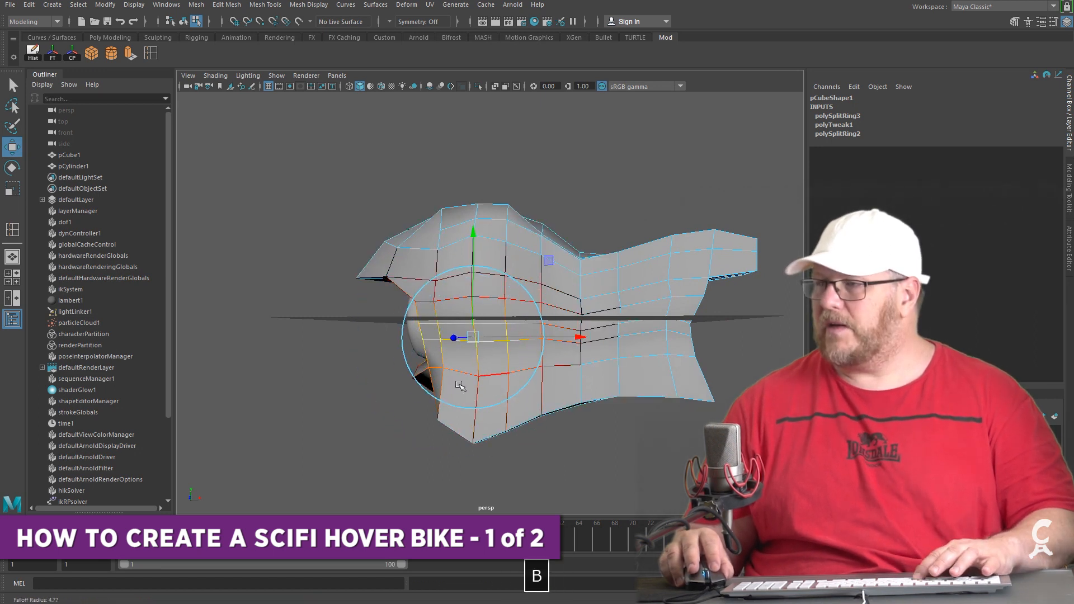
key("b")
left_click_drag(583, 338, 540, 365)
key("b")
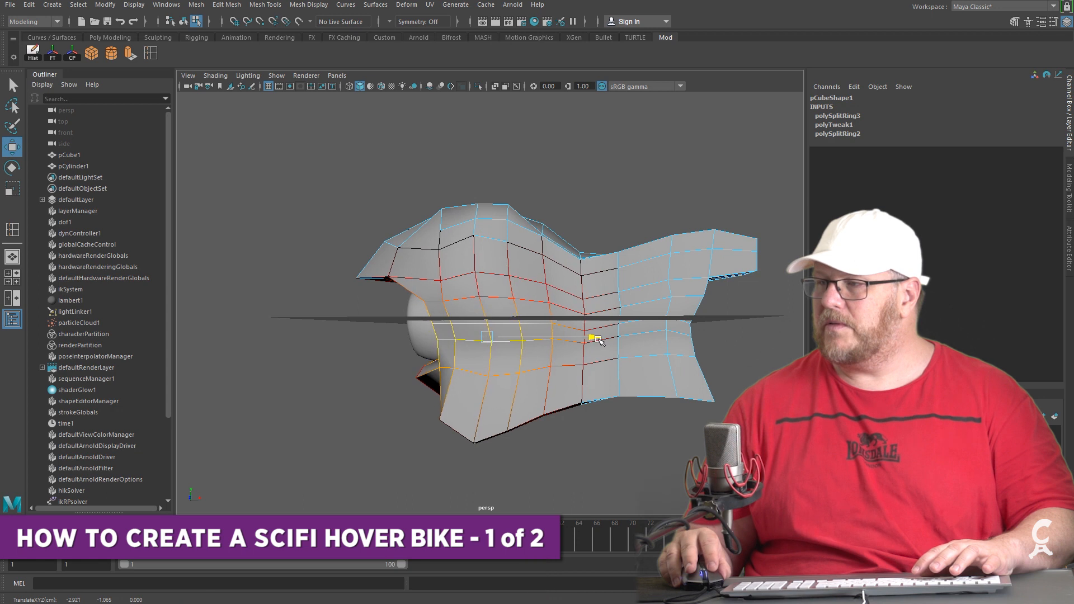
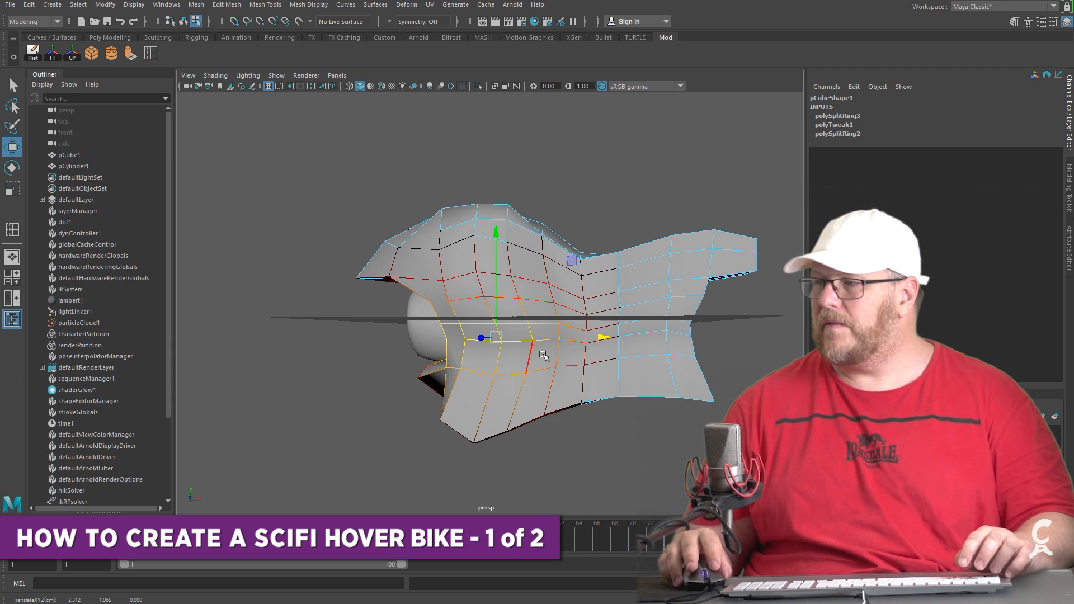
Reduce the selection to the frontmost loop edges, soft-move them further back along X, and return the body to smooth preview
key("b")
left_click_drag(518, 438, 434, 457, "ctrl")
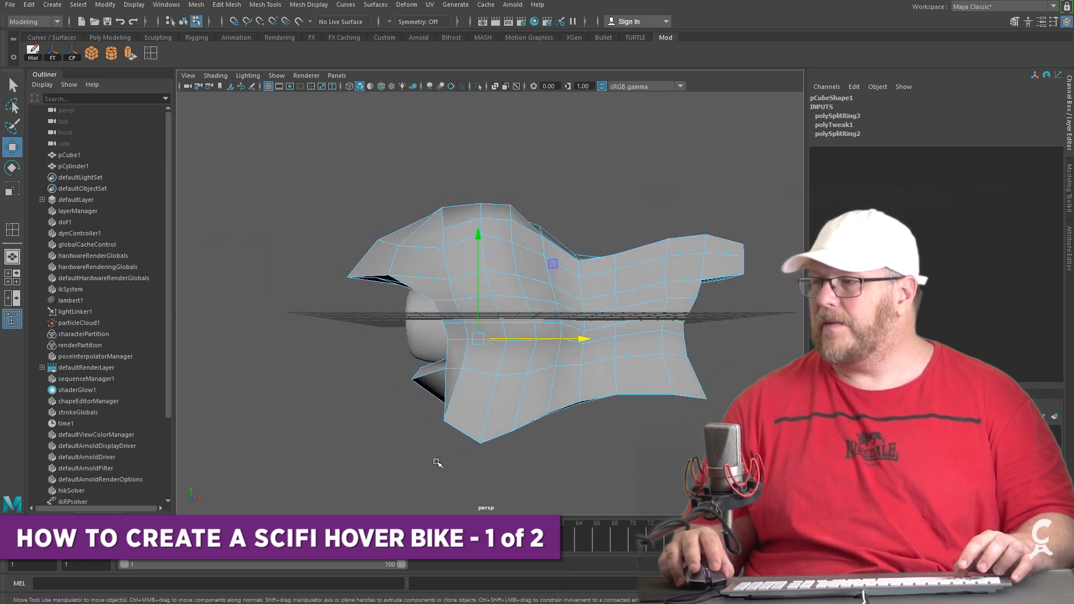
key("b")
middle_click_drag(558, 341, 575, 351)
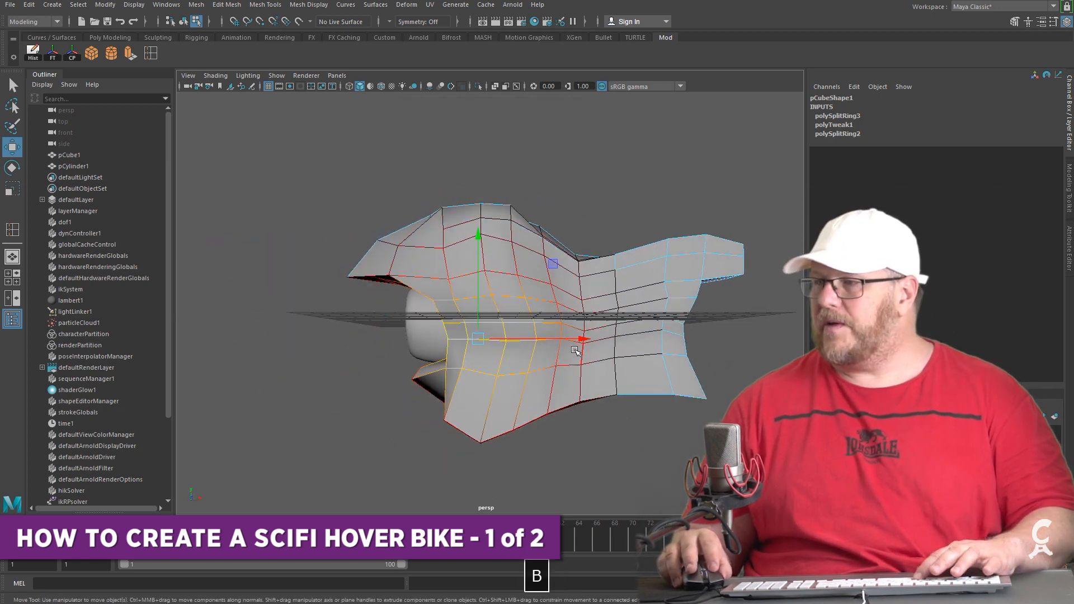
left_click_drag(585, 341, 594, 342)
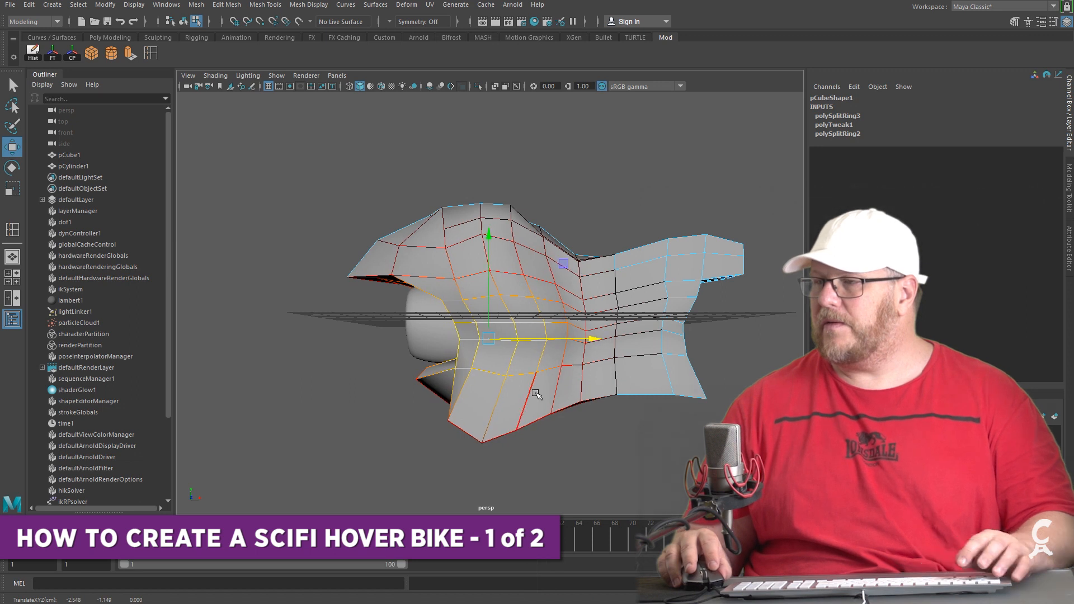
left_click_drag(536, 395, 669, 398, "alt")
key("3")
left_click(611, 427)
left_click_drag(612, 427, 463, 426, "alt")
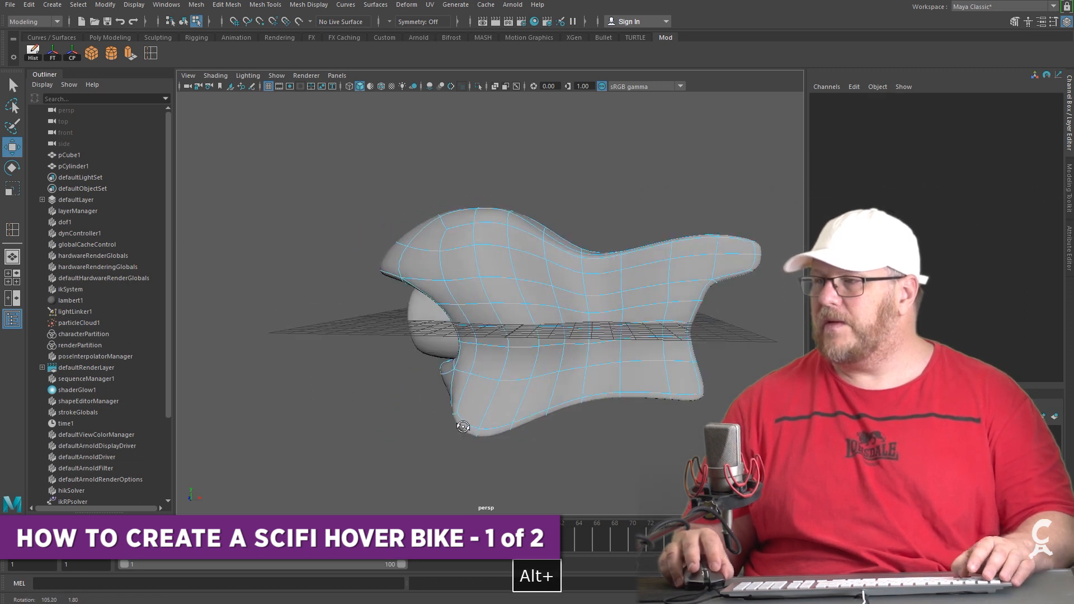
Compare the body with the reference picture RefFromPuddles.jpg, and show the body unsmoothed with soft selection off
left_click_drag(1073, 25, 559, 59)
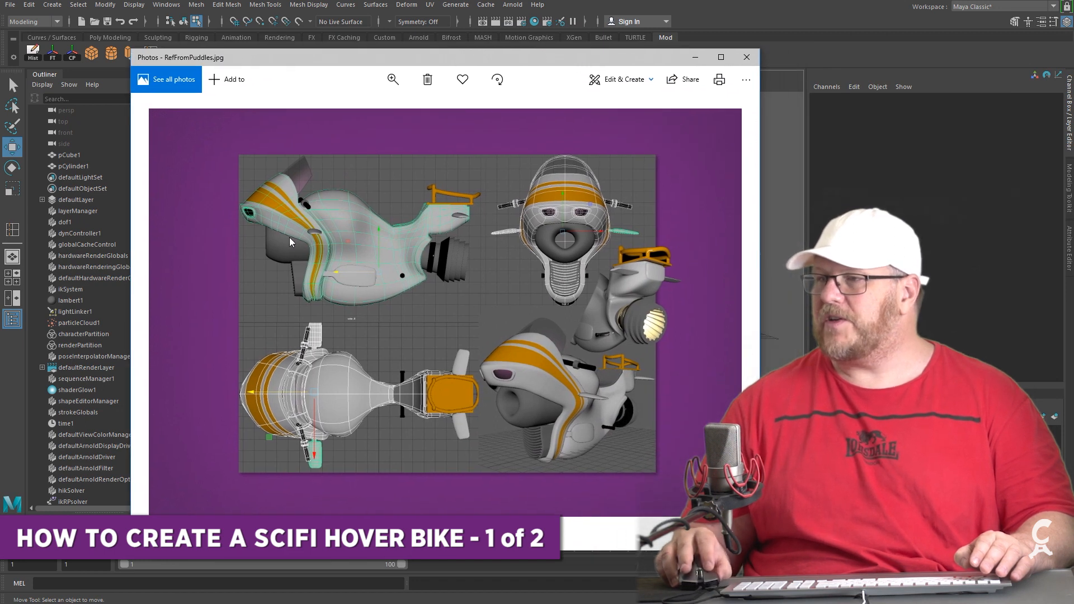
left_click_drag(371, 62, 1073, 101)
left_click_drag(440, 235, 468, 227, "alt")
key("1")
left_click_drag(523, 412, 580, 412, "alt")
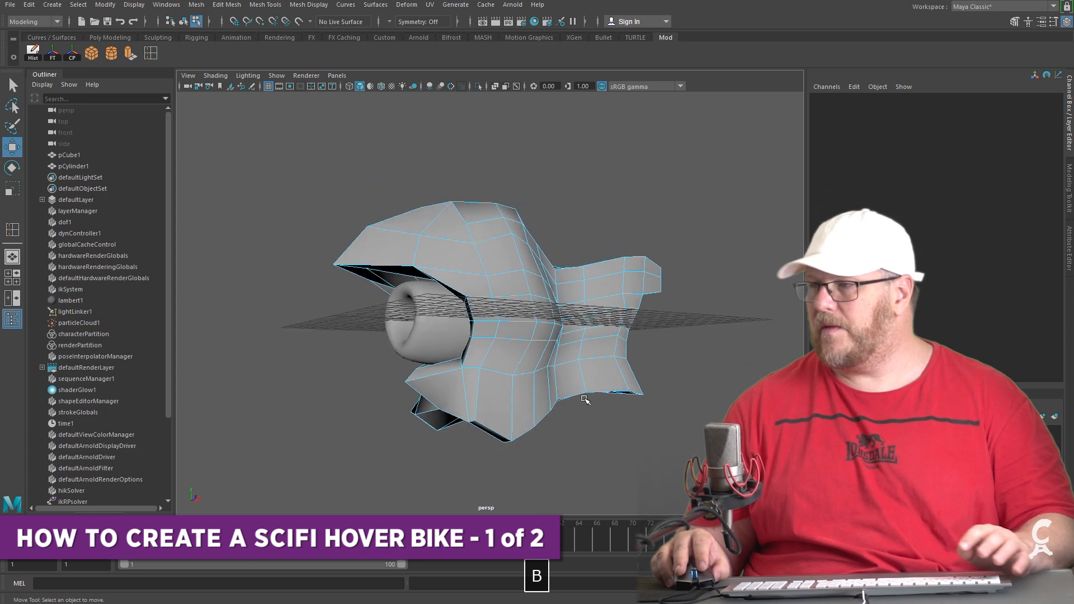
middle_click_drag(615, 408, 626, 411, "alt")
left_click_drag(627, 410, 494, 409, "alt")
Select the lengthwise edge loop just below the body's mid-height and scale it along Y to level it
double_click(532, 341)
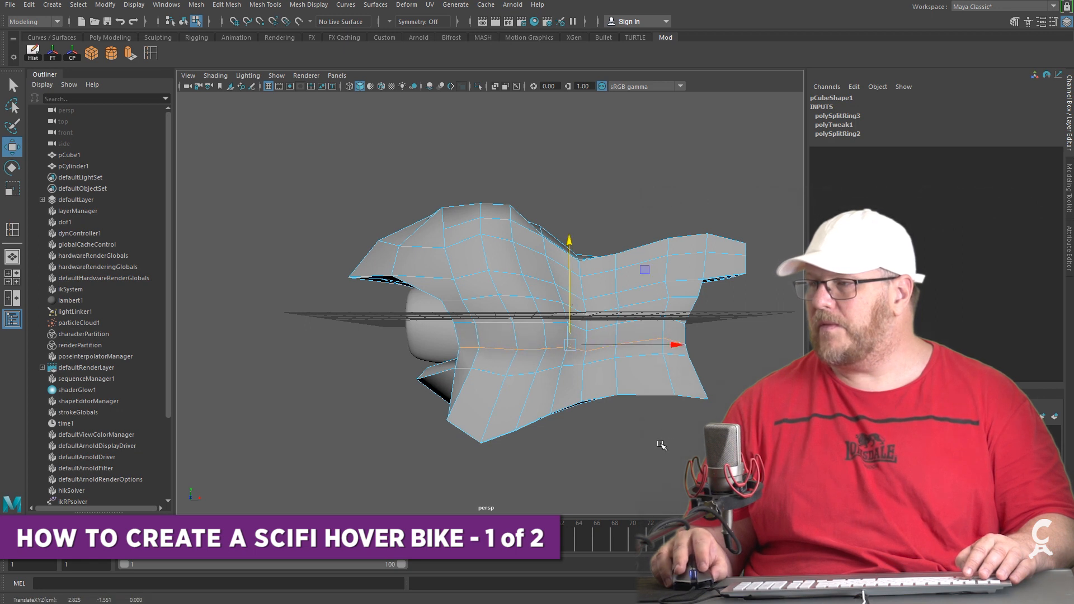
key("r")
left_click_drag(571, 245, 567, 258)
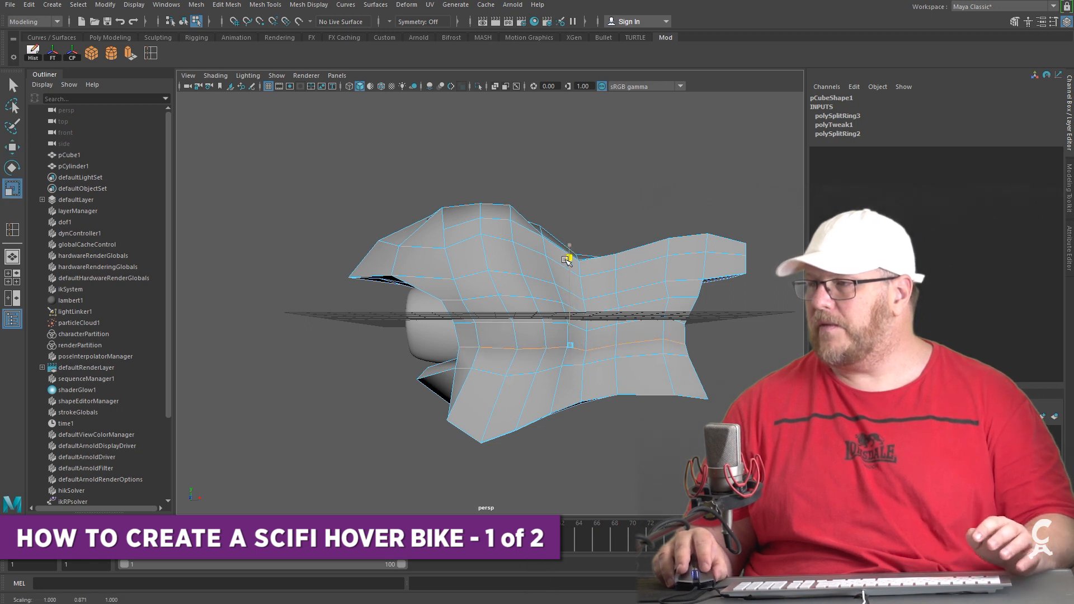
Level the next lengthwise edge loop, at the body's mid-height, by scaling it along Y
left_click_drag(611, 444, 552, 260, "alt")
left_click_drag(558, 329, 553, 330, "alt")
left_click(536, 319)
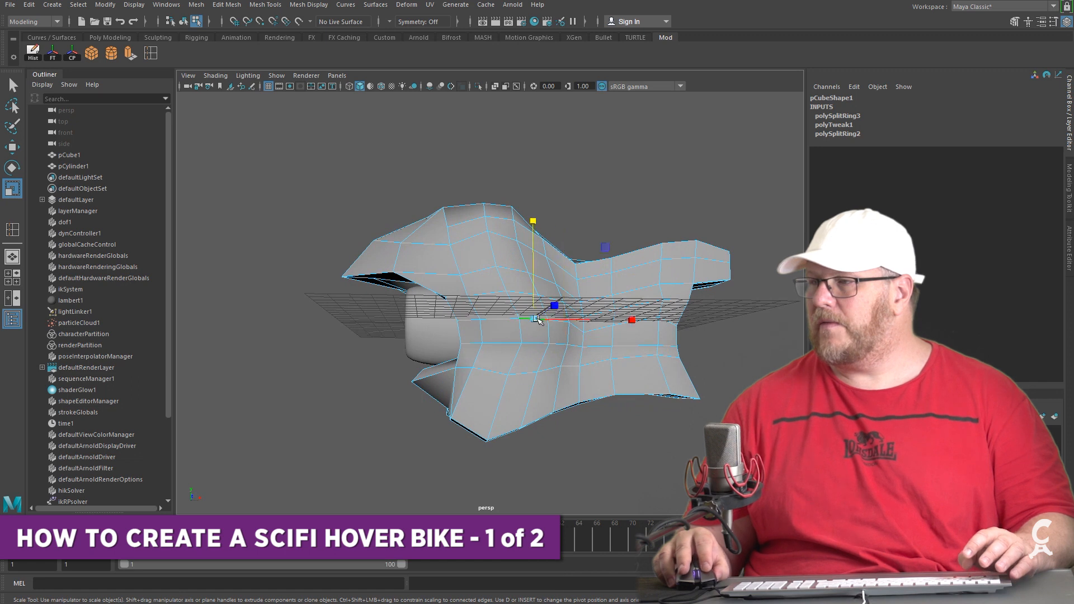
left_click_drag(560, 250, 506, 338, "alt")
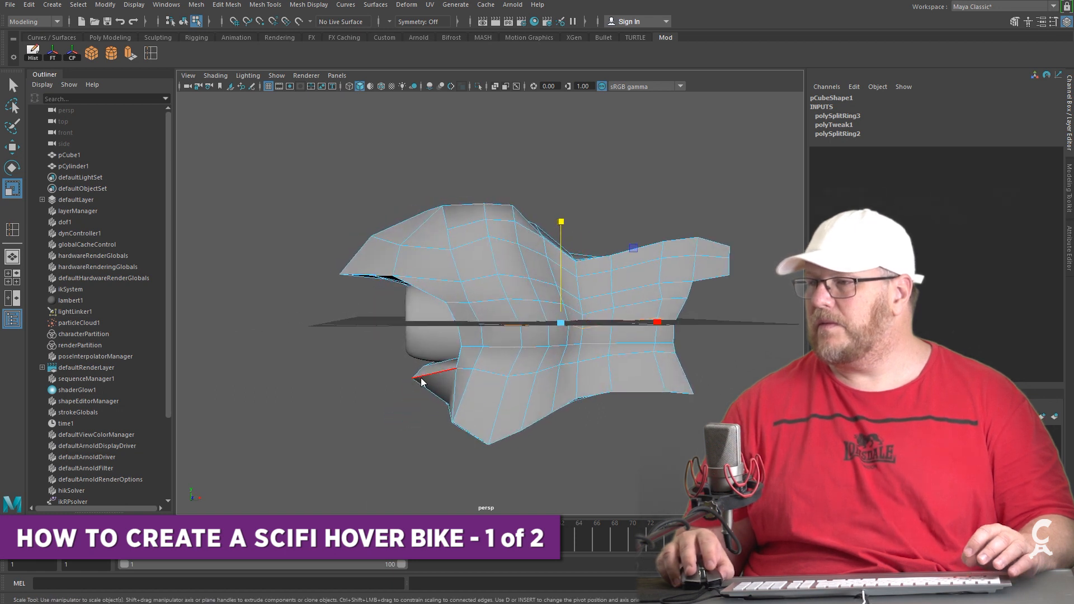
Move the frontmost vertices of the body's lower lip, below the intake, back along X
key("F9")
left_click_drag(390, 368, 417, 404)
mouse_move(450, 418)
left_mouse_down("alt")
mouse_move(578, 424)
mouse_move(455, 420)
left_mouse_up("alt")
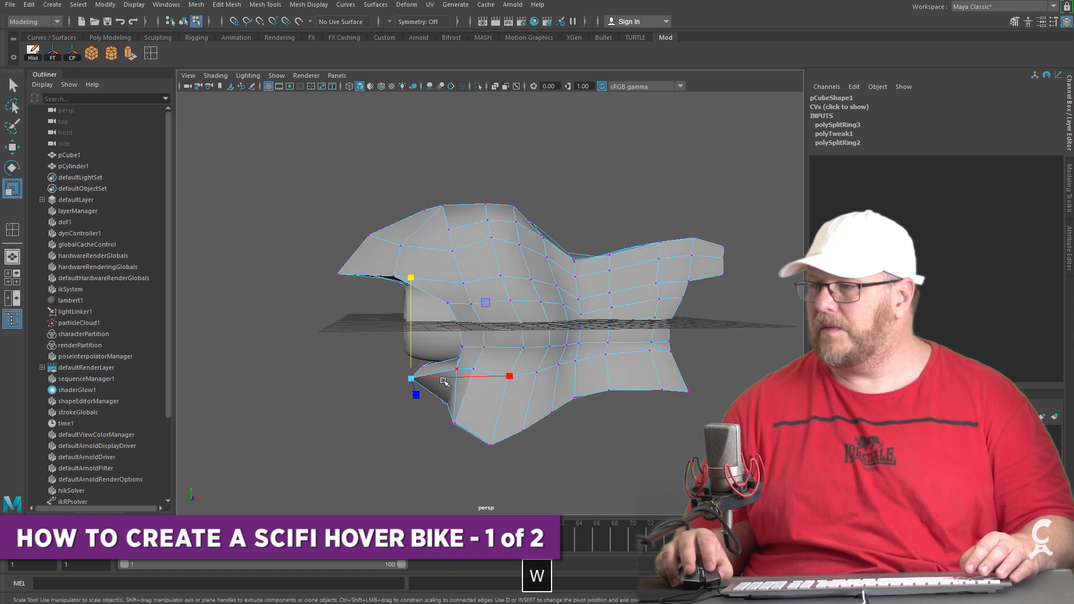
key("w")
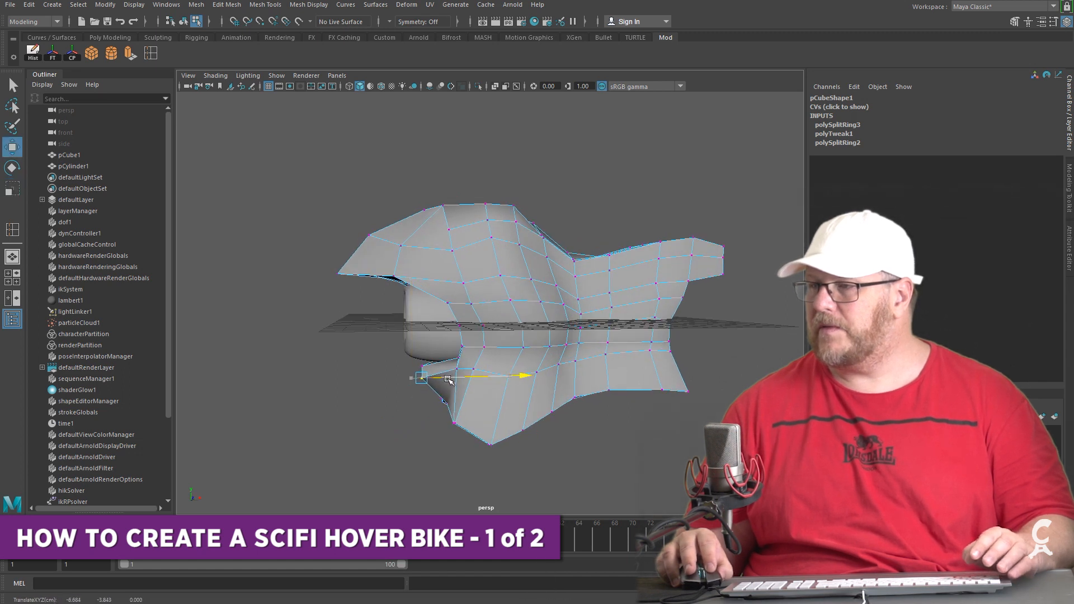
mouse_move(438, 397)
left_mouse_down("alt")
mouse_move(549, 396)
mouse_move(439, 404)
left_mouse_up("alt")
left_click(577, 400)
Compare the body with the reference picture again, and return it to smooth preview in object mode
scroll(577, 400, "down", 5)
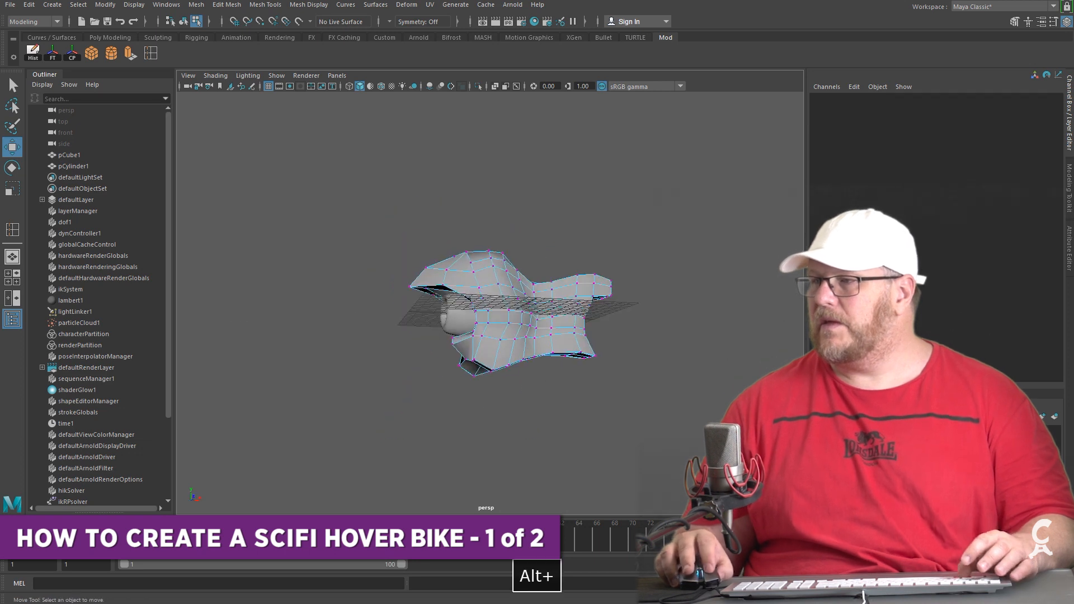
left_click_drag(1073, 51, 552, 58)
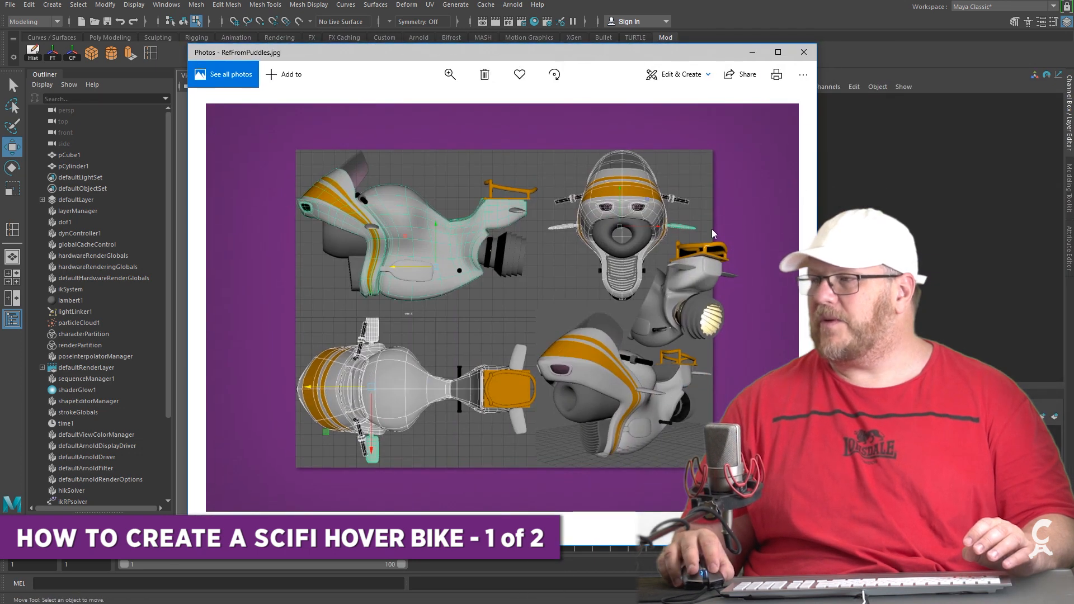
left_click_drag(628, 51, 1073, 96)
left_click_drag(475, 317, 574, 323, "alt")
left_click_drag(451, 412, 381, 411, "alt")
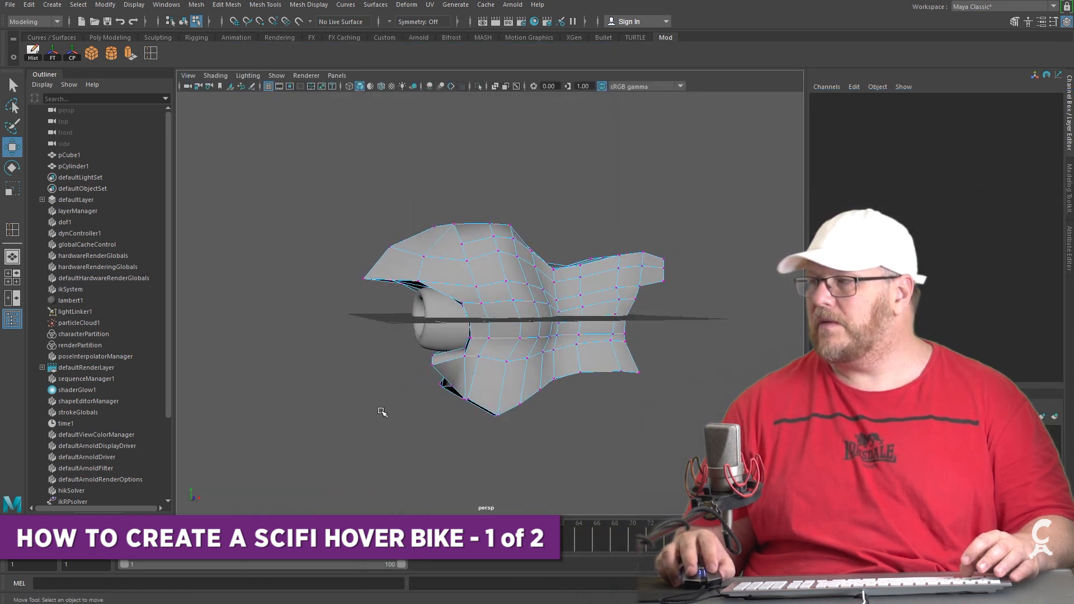
left_click(440, 338)
right_click_drag(450, 332, 487, 318)
left_click(517, 275)
key("3")
left_click(569, 184)
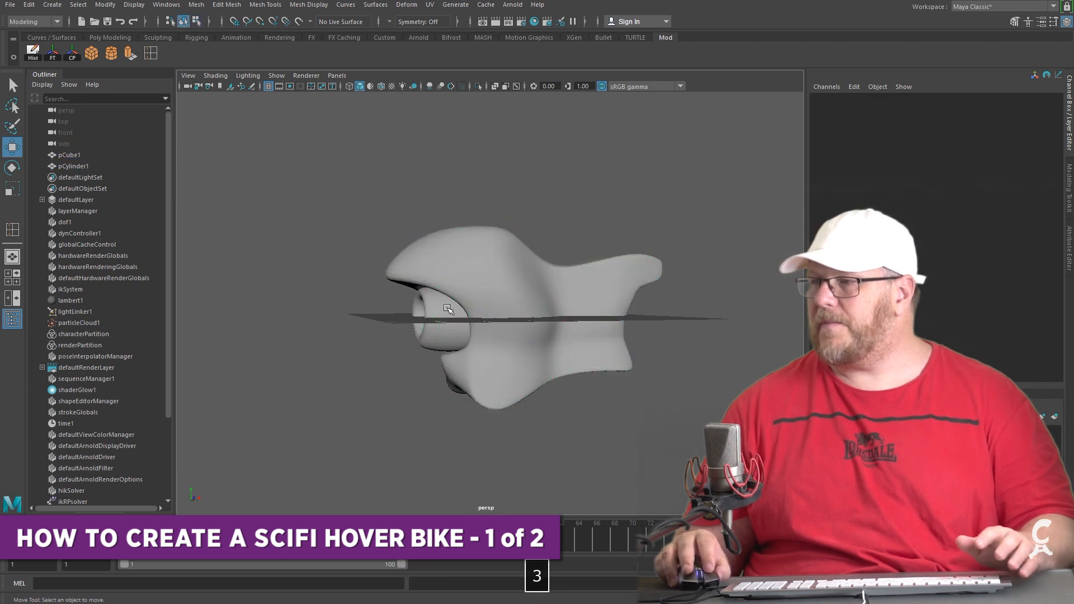
Duplicate the intake cylinder, move the copy forward clear of the body, and scale it to 0.592 along Z
left_click(439, 336)
key("ctrl+d")
left_click_drag(493, 319, 398, 325)
left_click_drag(398, 325, 335, 324, "alt")
key("r")
Delete the lower half of the duplicated cylinder's faces
right_click_drag(334, 324, 283, 348)
left_click_drag(408, 400, 459, 426)
key("Delete")
key("Delete")
Select the open lower border vertices of the half cylinder and flatten them level along Y
right_click_drag(277, 317, 234, 315)
left_click_drag(234, 315, 213, 404, "alt")
key("r")
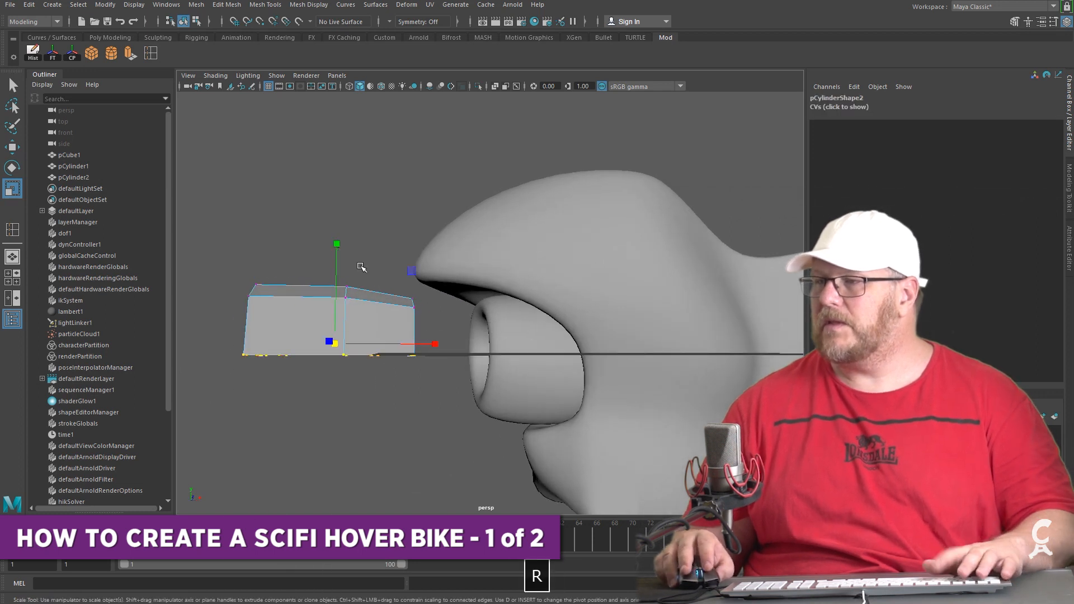
left_click_drag(330, 378, 445, 375, "alt")
key("ctrl+z")
left_click_drag(531, 389, 677, 393, "alt")
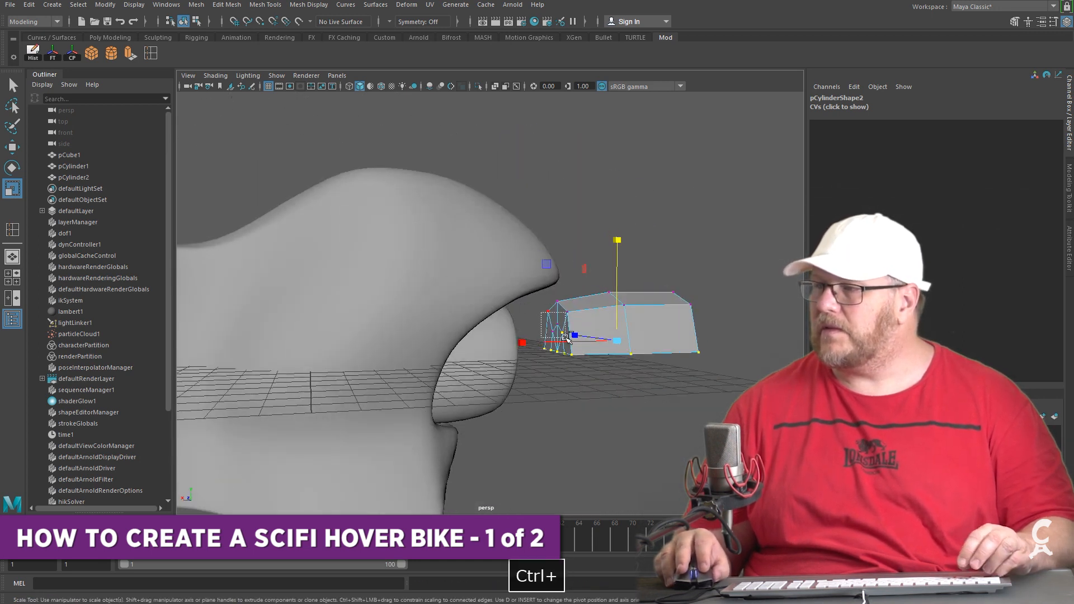
left_click_drag(618, 247, 621, 307)
left_click_drag(686, 368, 547, 242, "alt")
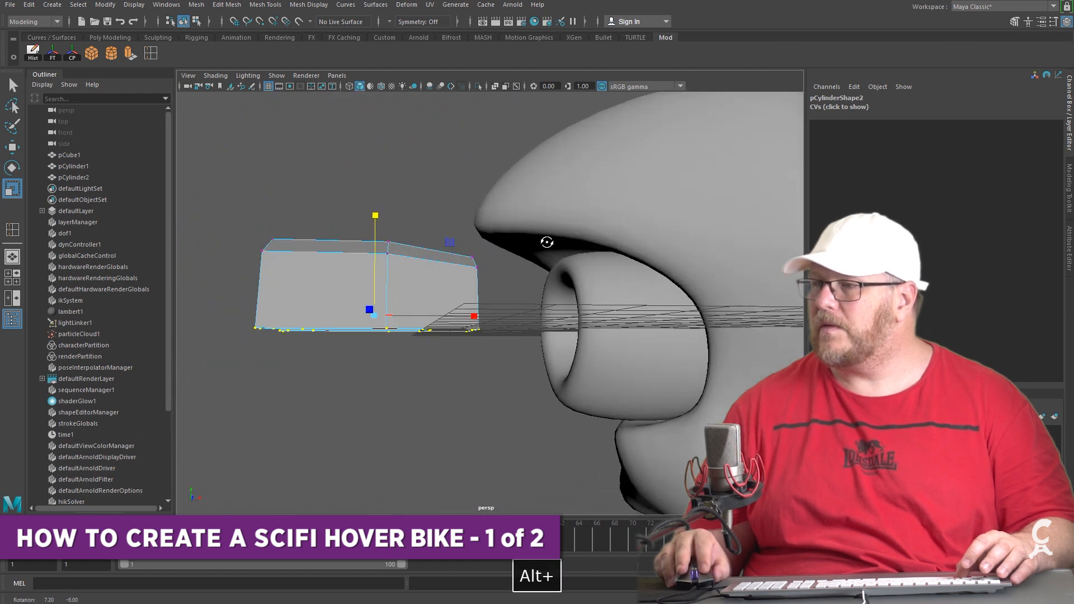
scroll(169, 210, "down", 3, "ctrl")
left_click_drag(226, 217, 428, 292, "ctrl")
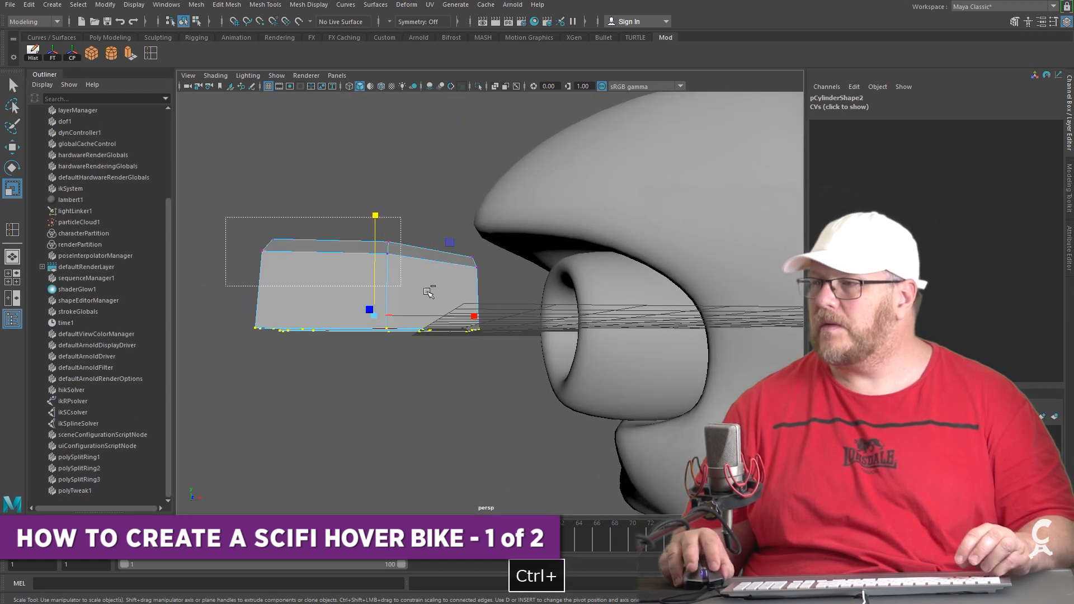
Limit the Outliner to showing DAG objects only
right_click(99, 146)
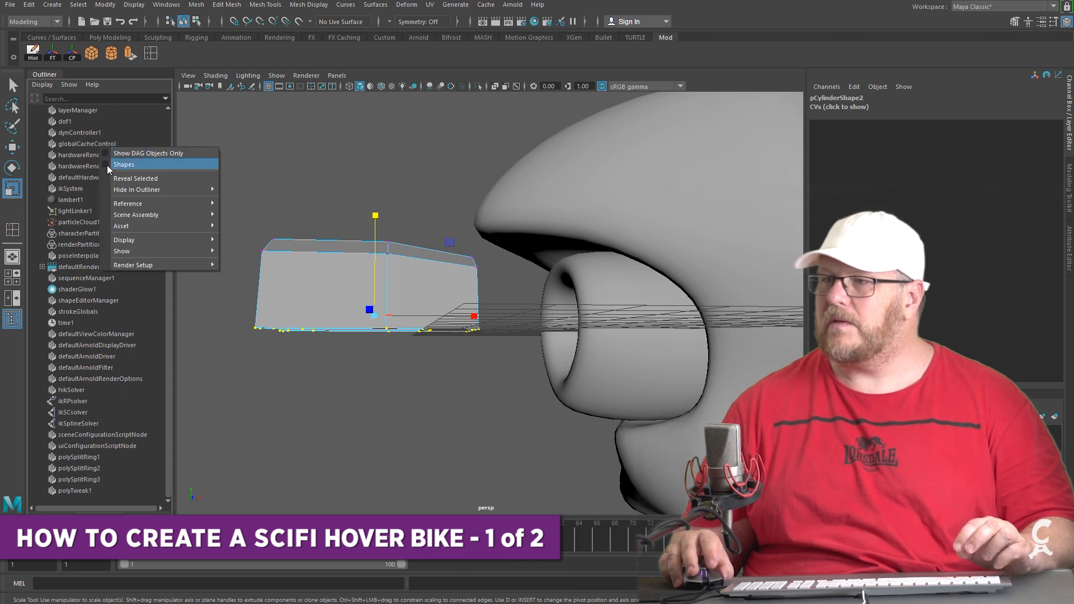
left_click(110, 154)
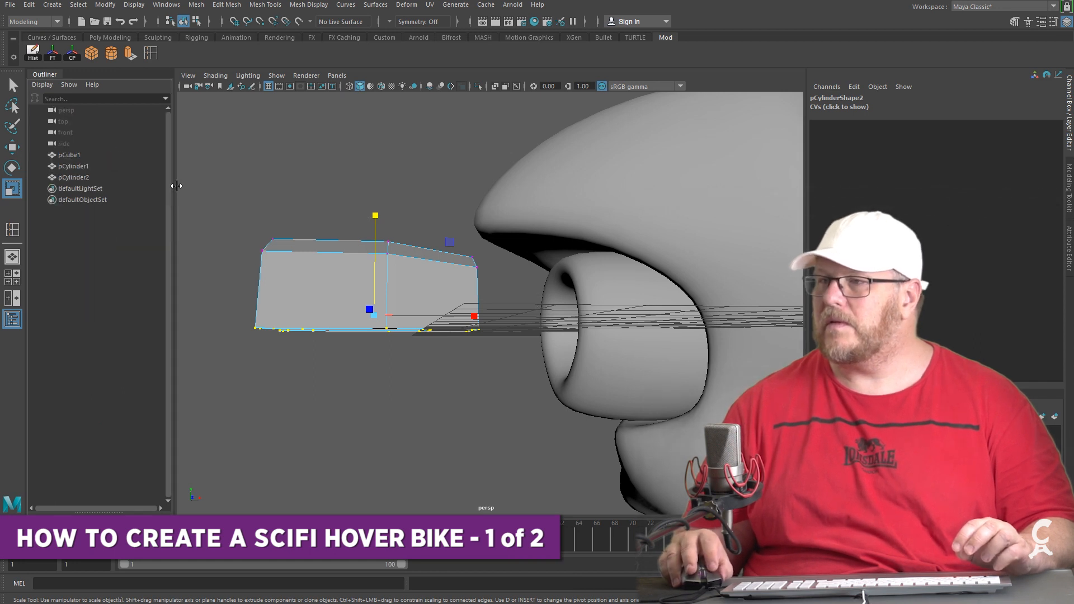
left_click_drag(310, 368, 372, 372, "alt")
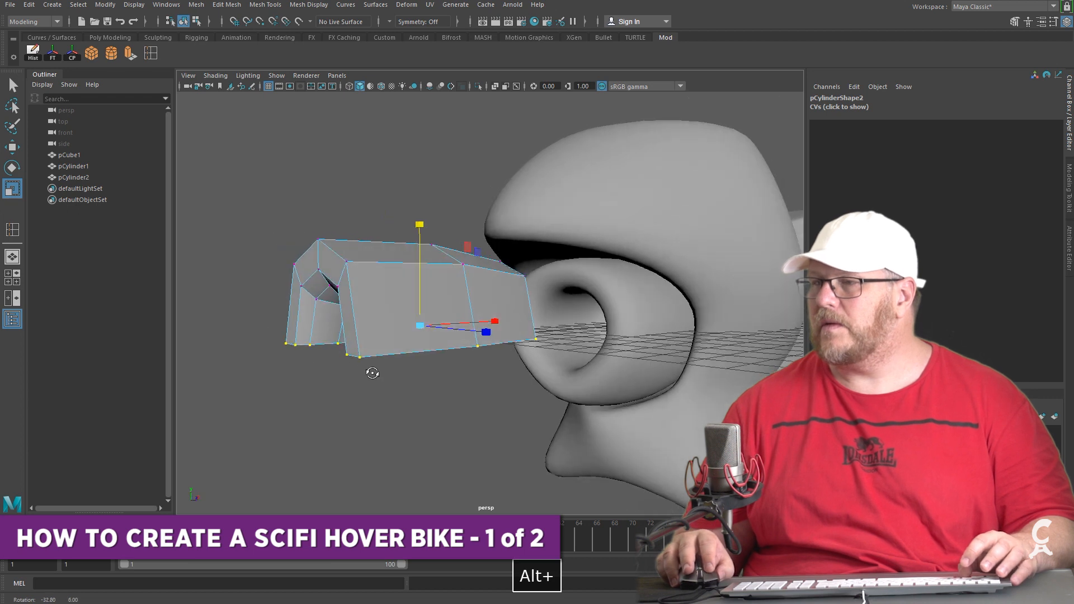
Rename the body object pCube1 as MainBody
left_click(360, 415)
left_click_drag(360, 415, 392, 361, "alt")
left_click(73, 155)
double_click(75, 156)
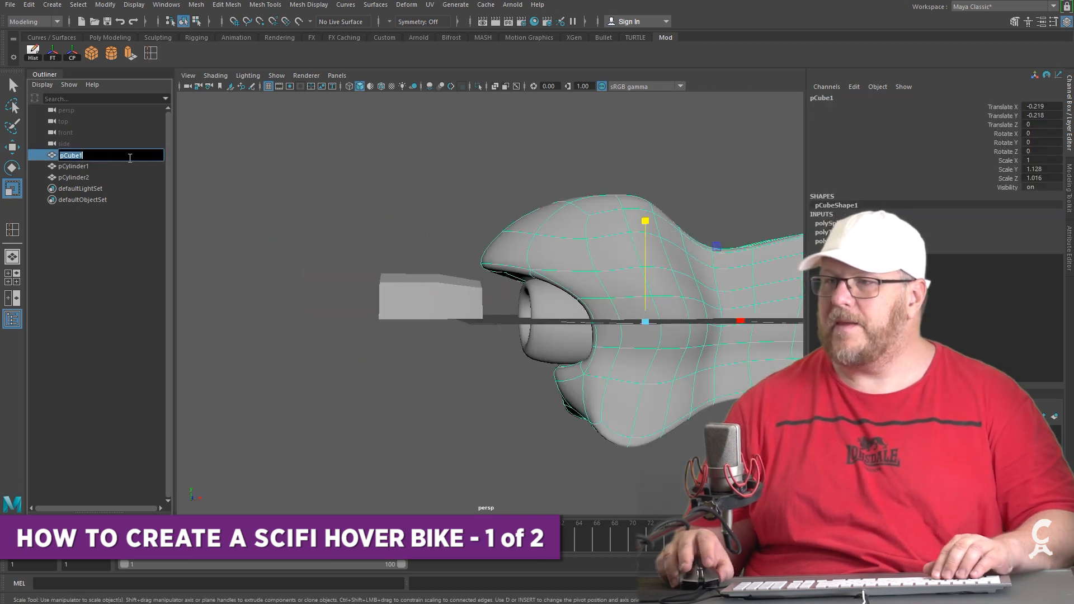
type("mian")
key("BackSpace")
key("BackSpace")
key("BackSpace")
key("BackSpace")
type("MainBody")
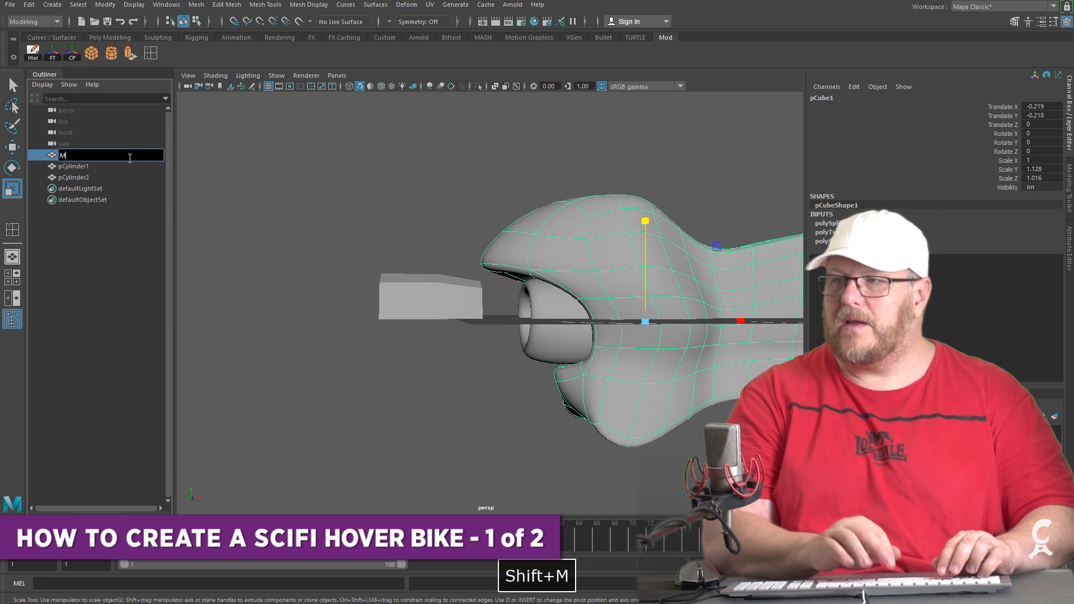
key("Return")
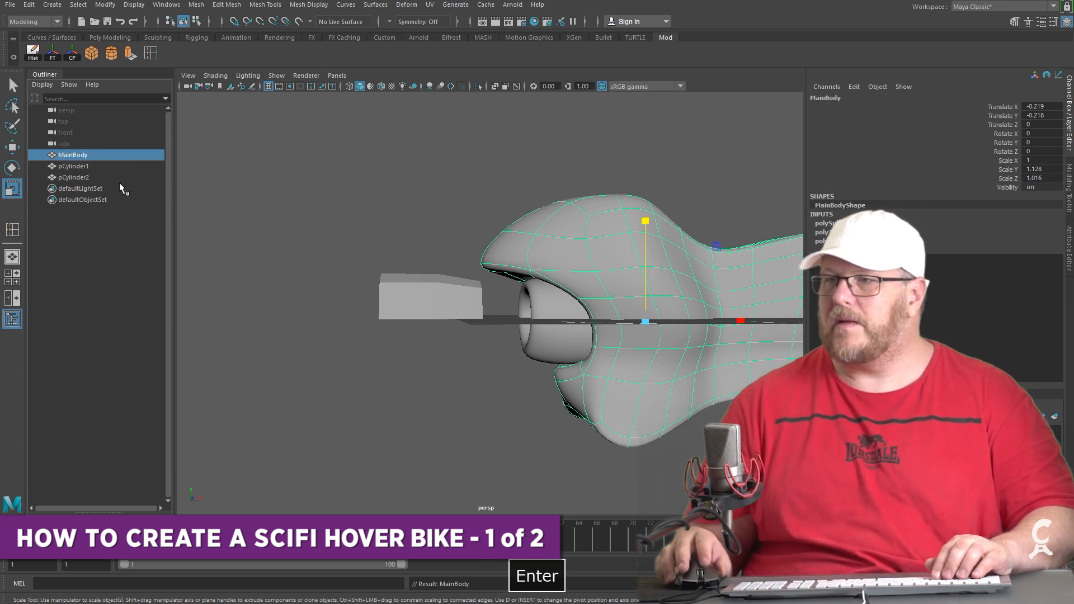
Rename the original cylinder pCylinder1 as Intake
left_click(69, 167)
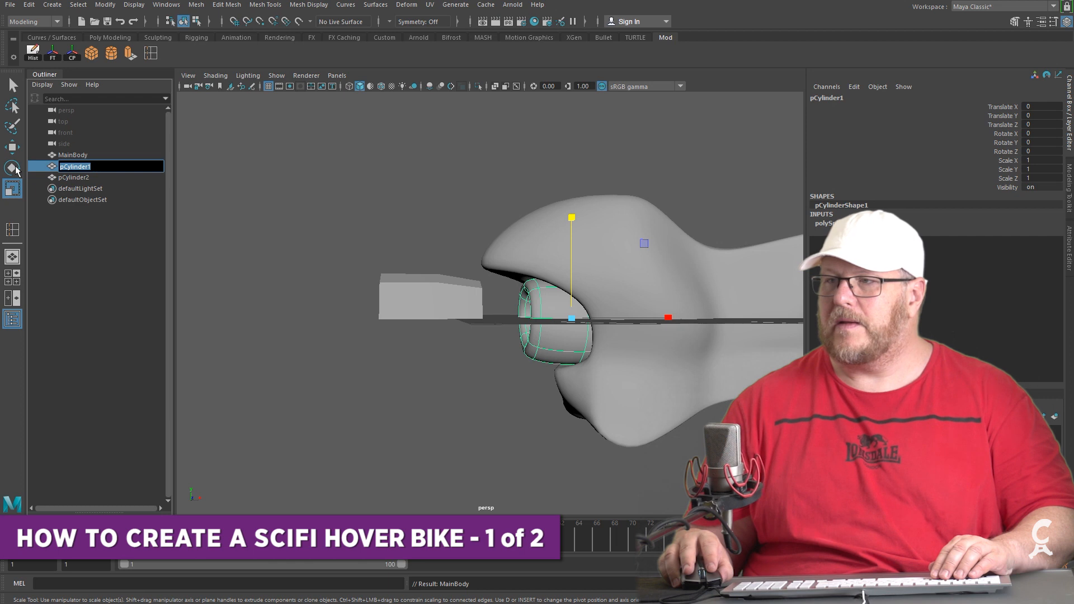
type("Intake")
key("Return")
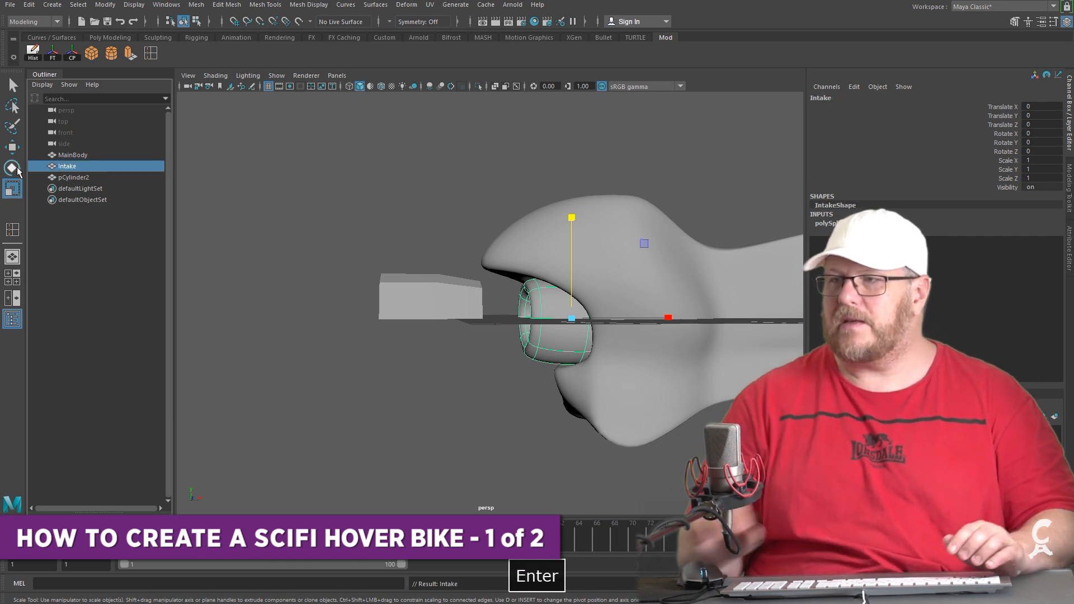
Rename the duplicated half cylinder pCylinder2 as Rad
double_click(76, 178)
type("R")
key("BackSpace")
key("BackSpace")
key("BackSpace")
key("BackSpace")
type("Rad")
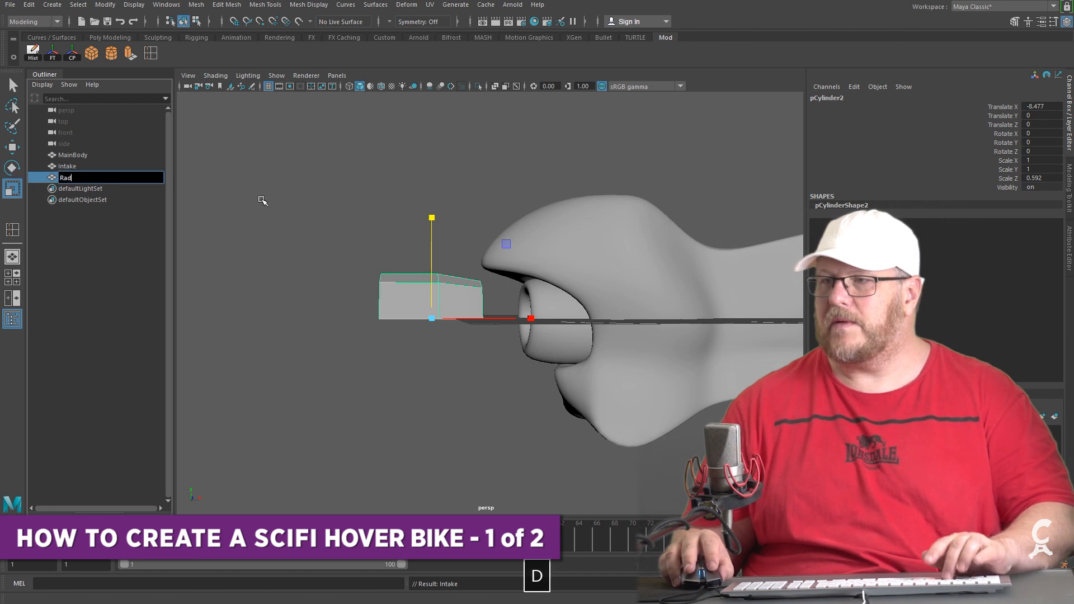
key("Return")
Adjust Rad's open lower border vertices with the Move tool, and freeze the object's transformations
left_click_drag(427, 307, 506, 381, "alt")
right_click_drag(567, 309, 422, 355)
left_click_drag(598, 317, 367, 381)
key("w")
right_click_drag(439, 300, 475, 265)
left_click(402, 211)
left_click(447, 293)
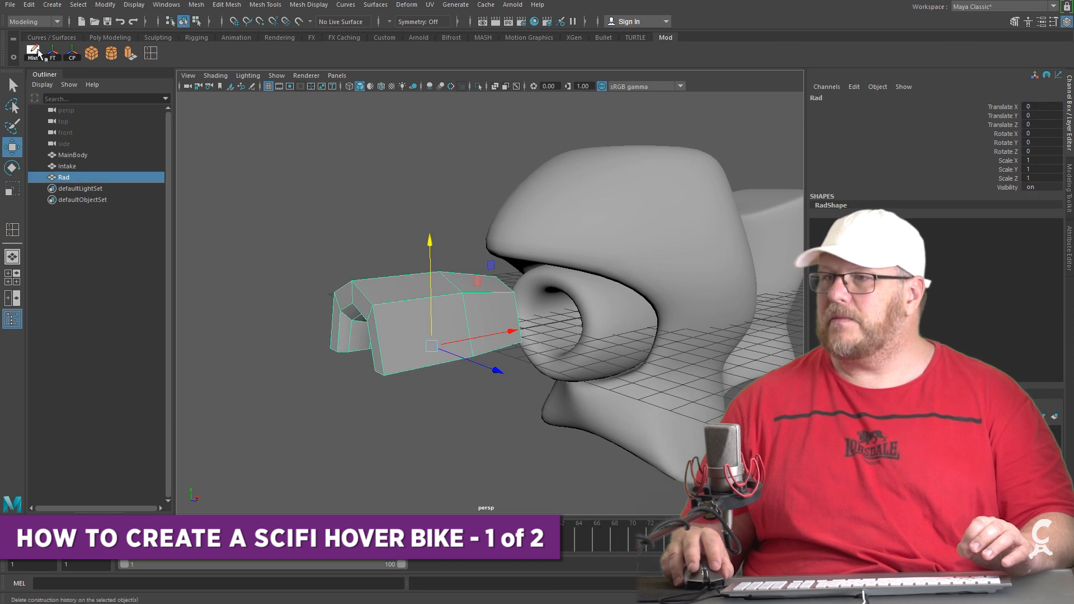
Mirror Rad across the world Y axis in the negative direction, cutting the geometry and merging border vertices with the original
left_click_drag(337, 178, 210, 470, "alt")
left_click(196, 4)
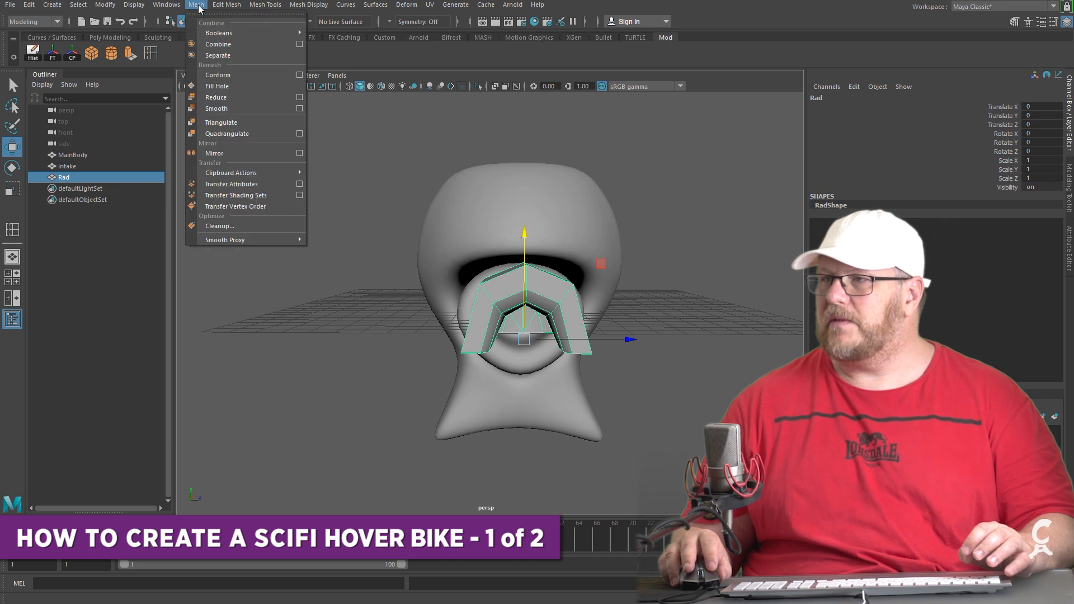
mouse_move(227, 7)
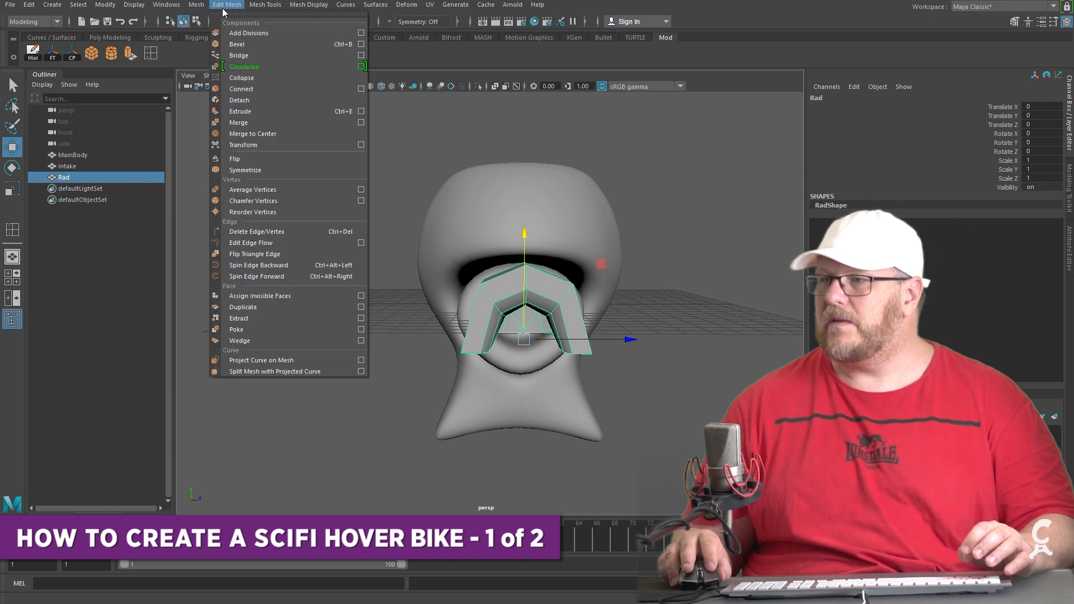
left_click(265, 4)
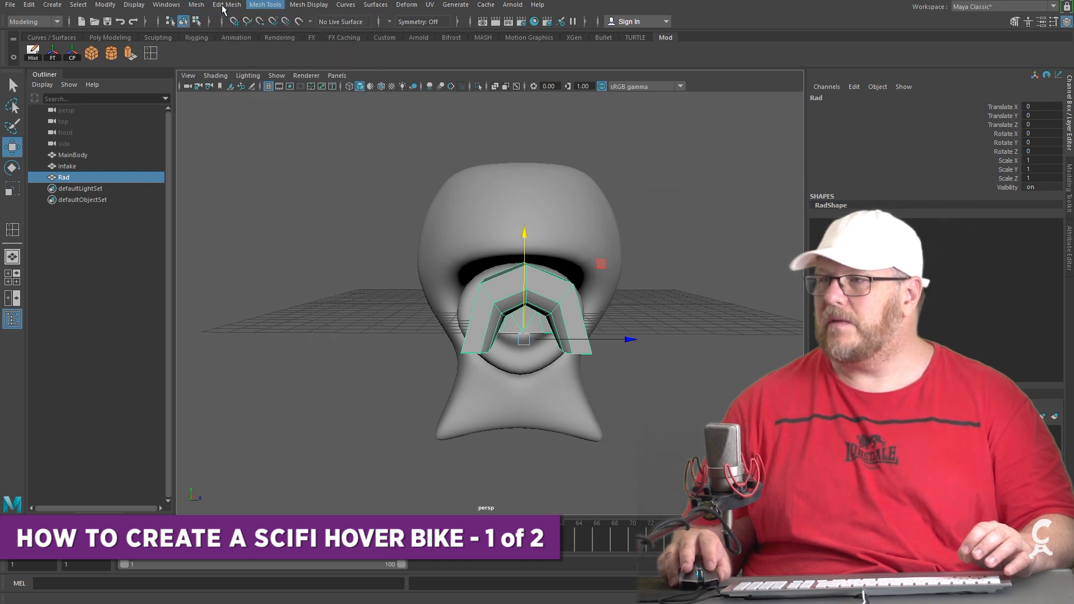
left_click(223, 6)
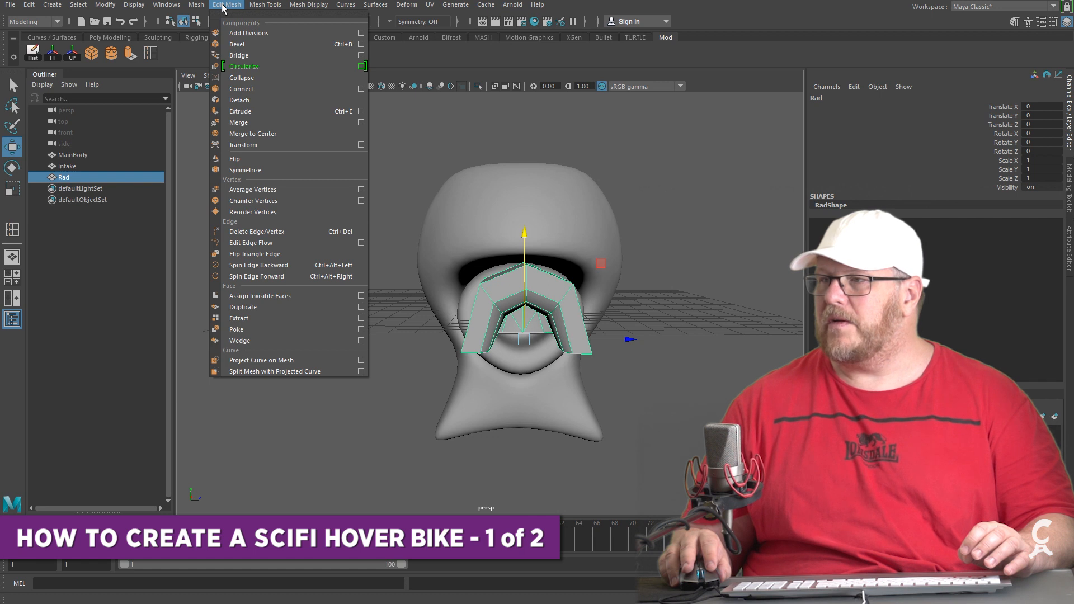
mouse_move(200, 7)
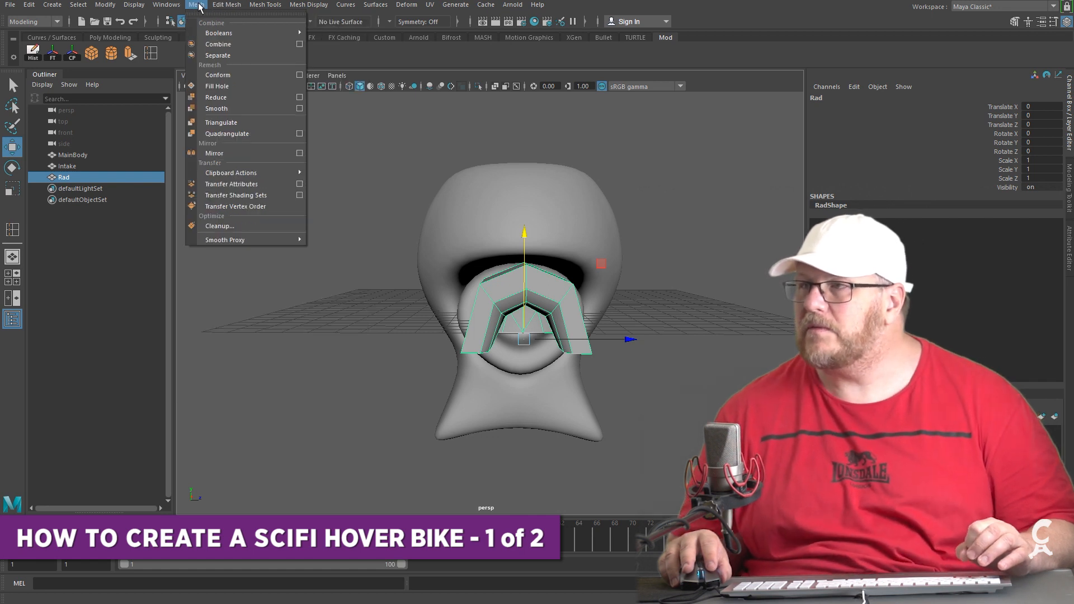
left_click(300, 154)
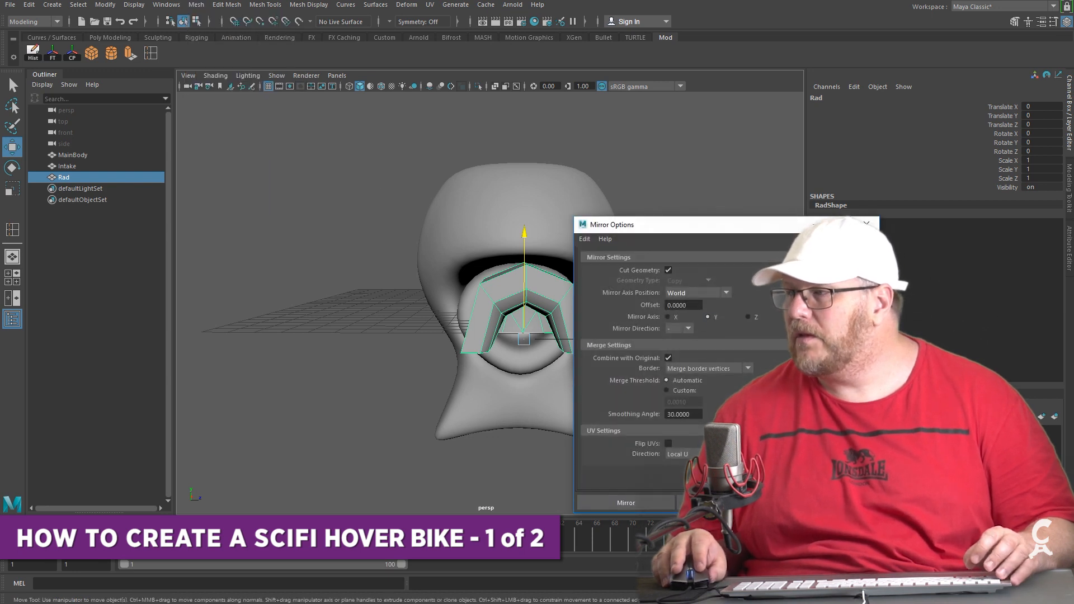
left_click(626, 502)
left_click_drag(504, 436, 391, 444, "alt")
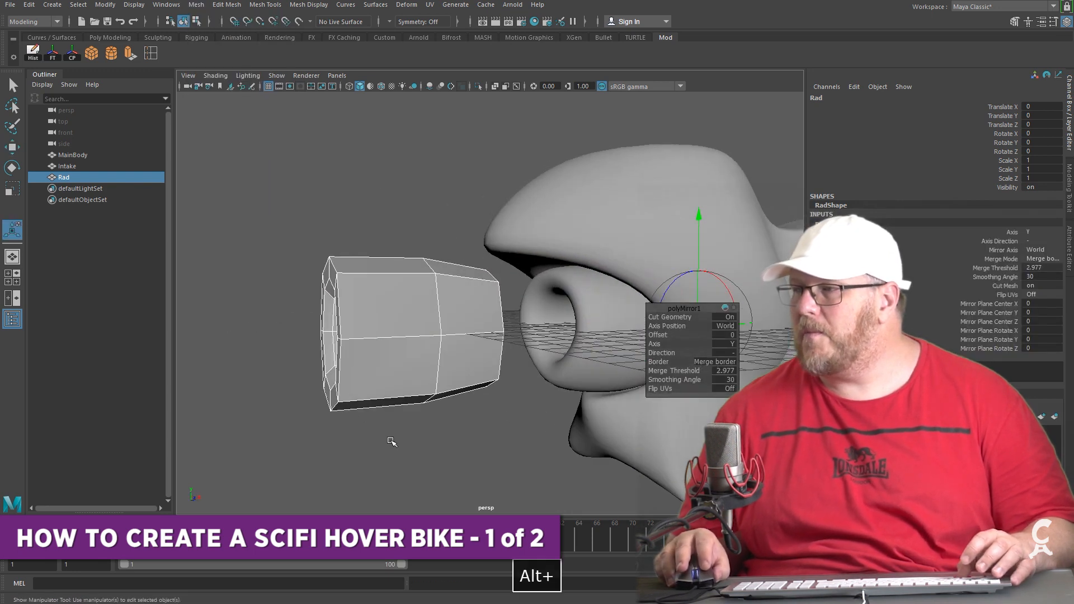
Delete Rad's construction history and show the completed cylinder in smooth preview
left_click(34, 51)
left_click(381, 238)
left_click_drag(382, 238, 450, 249, "alt")
key("3")
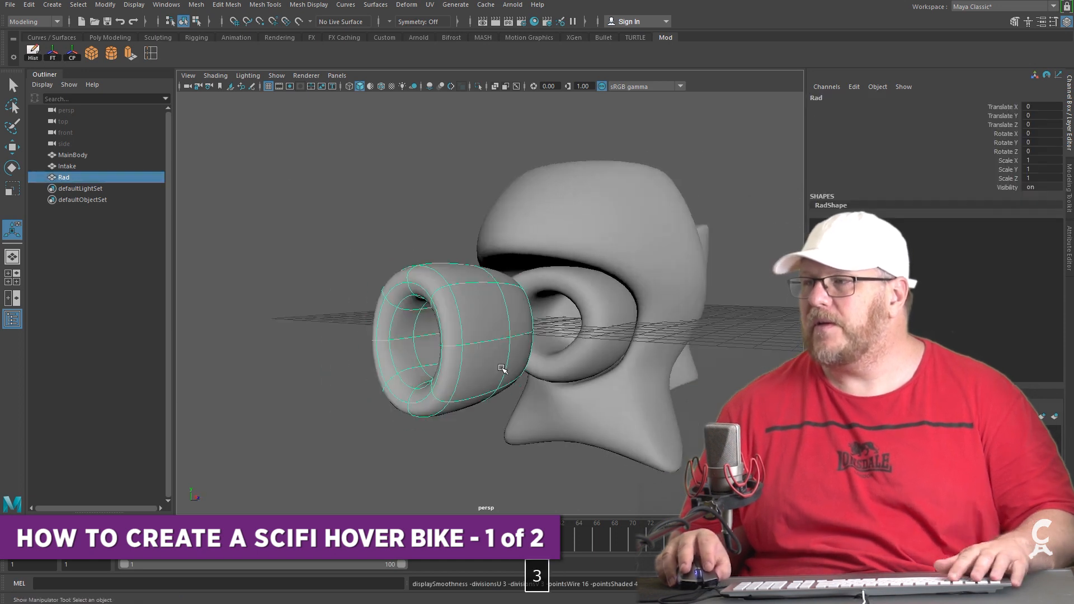
Scale Rad uniformly to about 0.665 and lower it to about -3.58 in Y
scroll(504, 394, "down", 5)
left_click_drag(504, 395, 485, 356, "alt")
key("w")
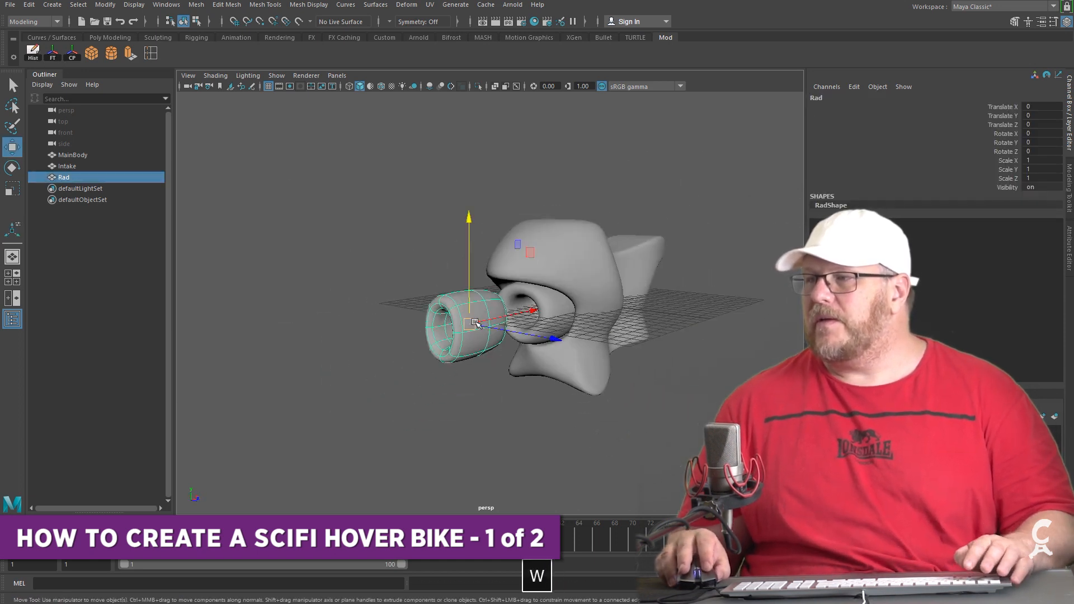
key("r")
middle_click_drag(486, 357, 454, 351)
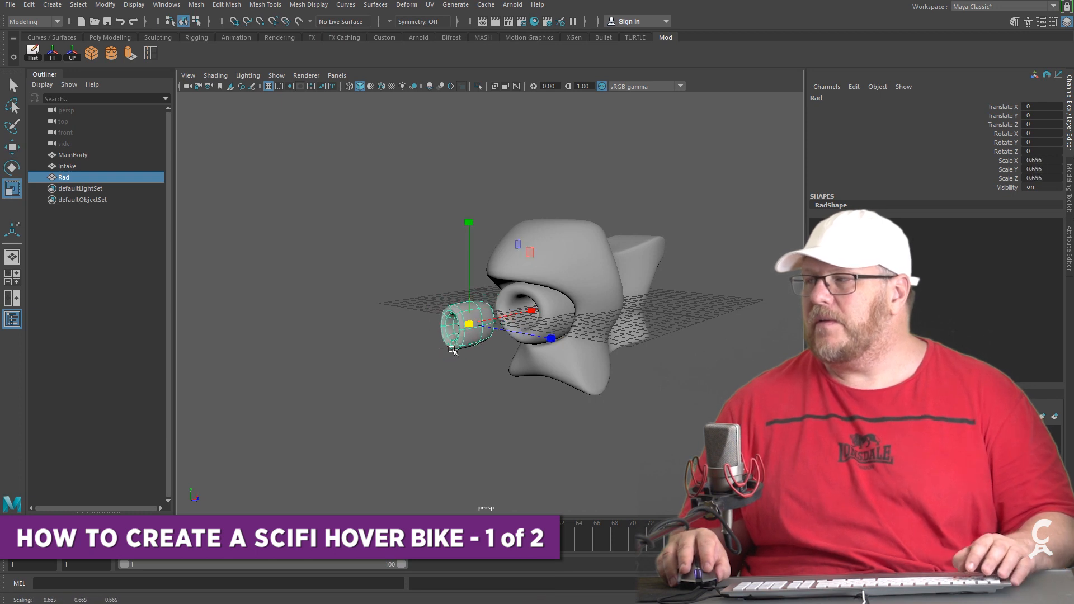
left_click_drag(454, 351, 413, 357, "alt")
key("w")
left_click_drag(439, 291, 472, 335)
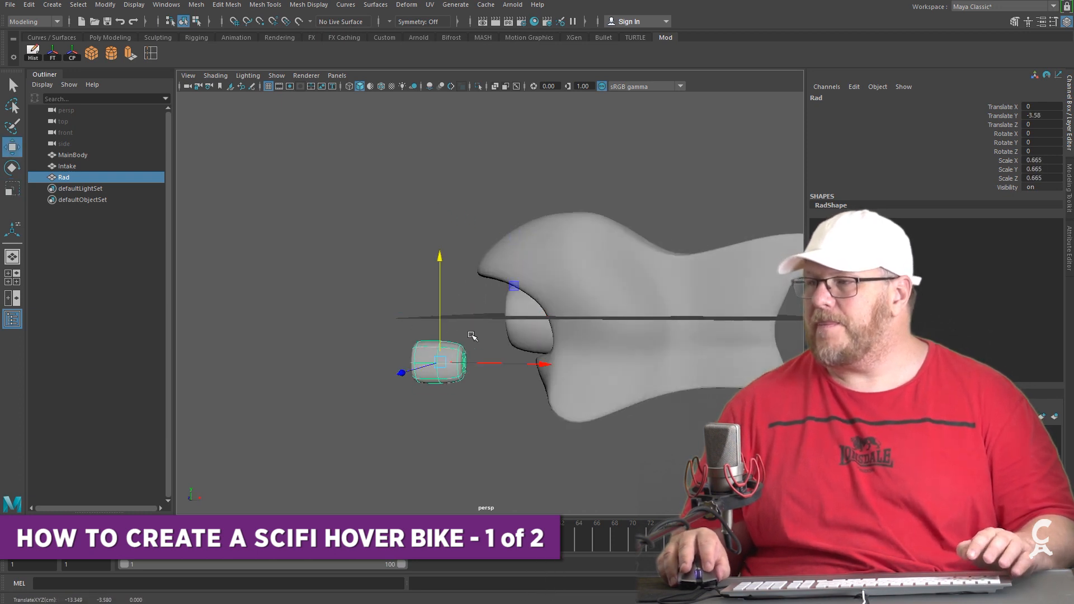
Move Rad back against the front of MainBody beneath the intake and adjust its overall scale to fit
left_click(555, 370)
left_click(430, 356)
left_click_drag(471, 365, 555, 244)
key("r")
Position the intake at about -1.165 in X and 0.116 in Y, above Rad
left_click(557, 249)
key("w")
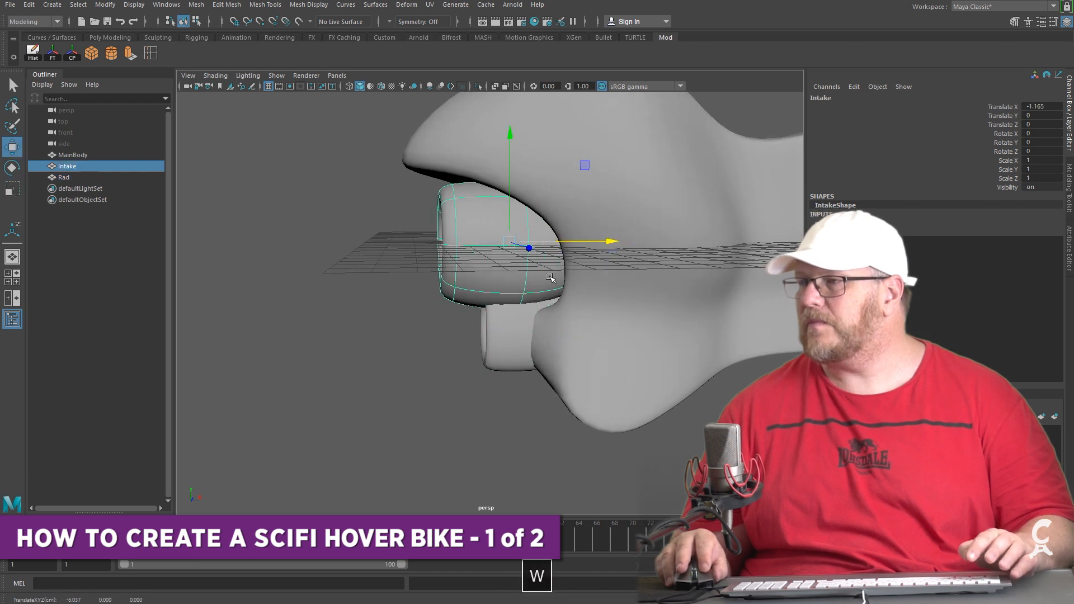
left_click(524, 339)
left_click_drag(559, 325, 507, 219)
left_click(499, 211)
left_click_drag(460, 187, 459, 183)
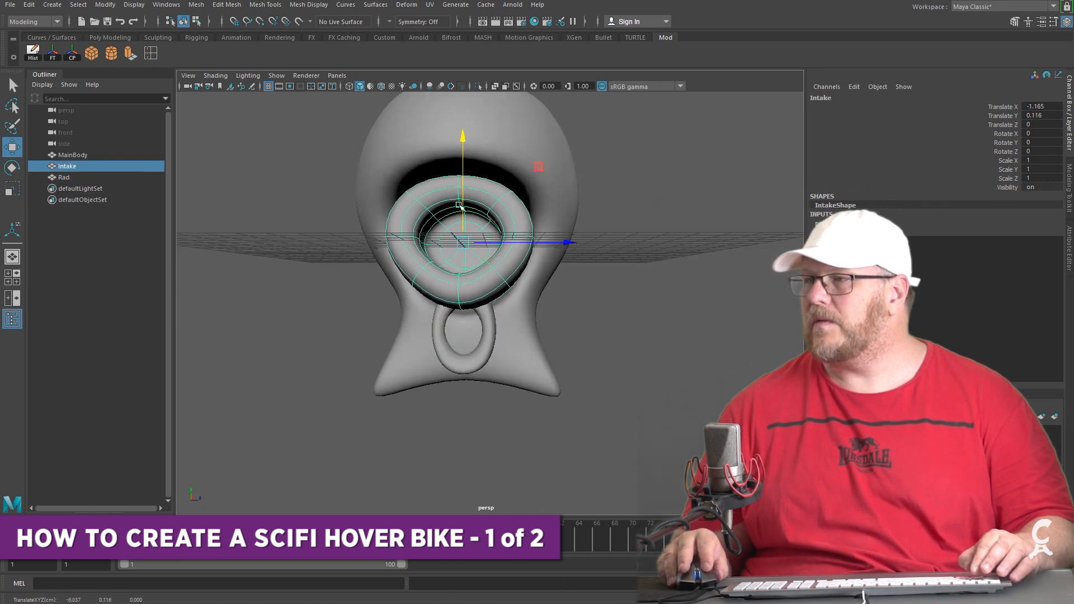
Reshape Rad's ring by raising its left and right side edges so the opening narrows towards the bottom
left_click(488, 363)
left_click_drag(489, 364, 643, 307, "alt")
scroll(576, 365, "up", 7)
left_click_drag(541, 403, 493, 411, "alt")
right_click_drag(492, 350, 491, 330)
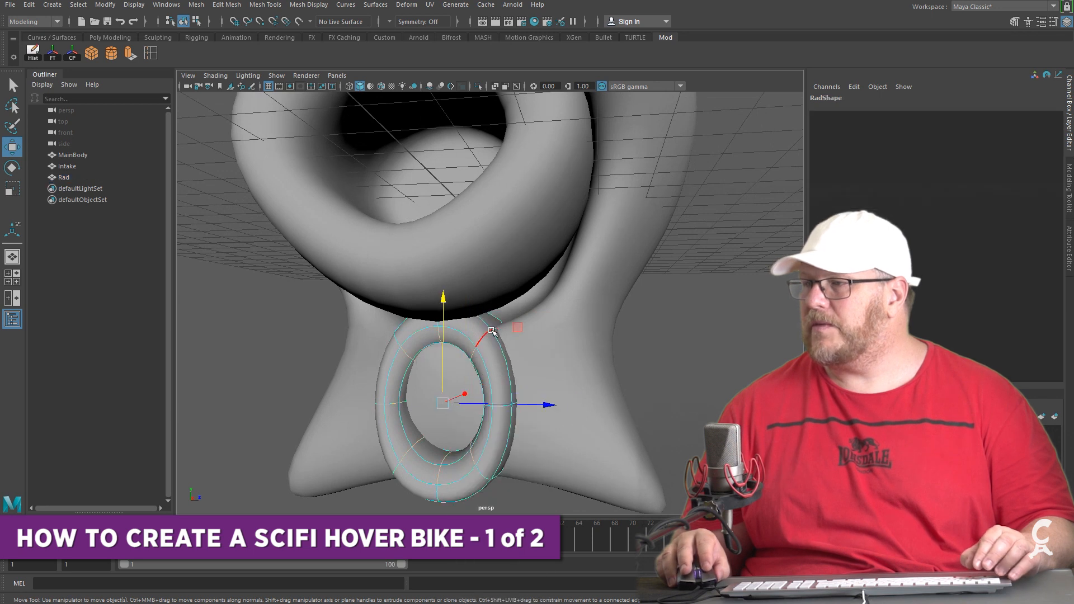
left_click_drag(512, 349, 385, 344, "alt")
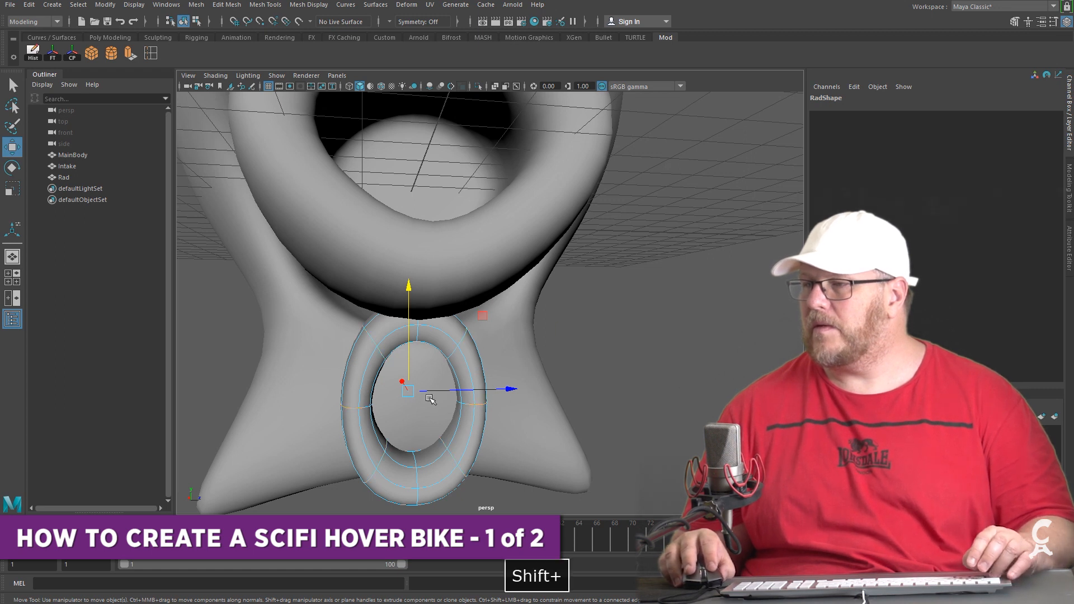
left_click_drag(409, 363, 407, 336, "shift")
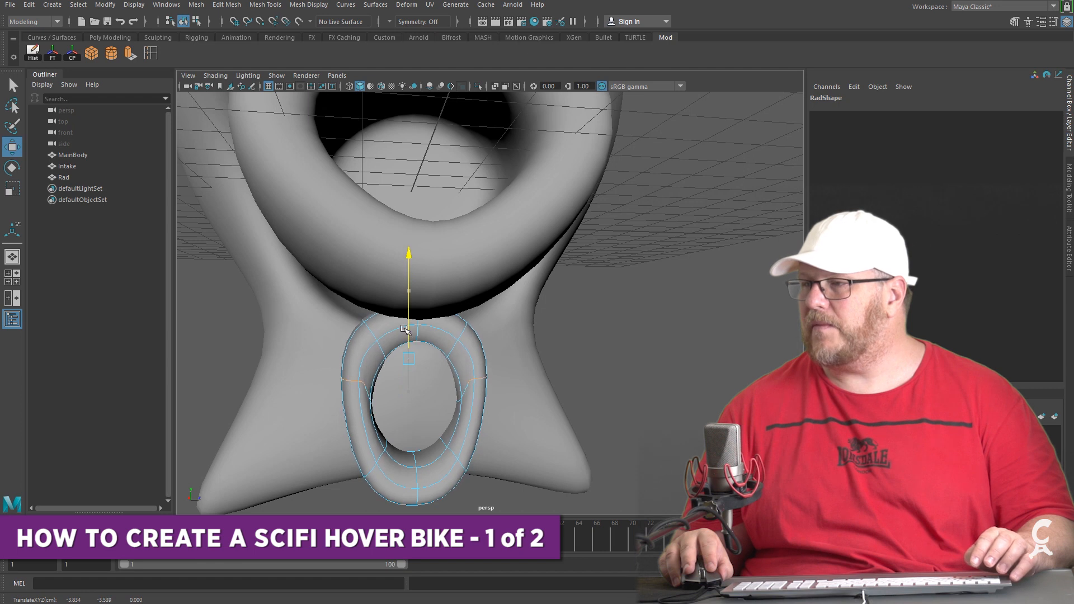
key("ctrl+z")
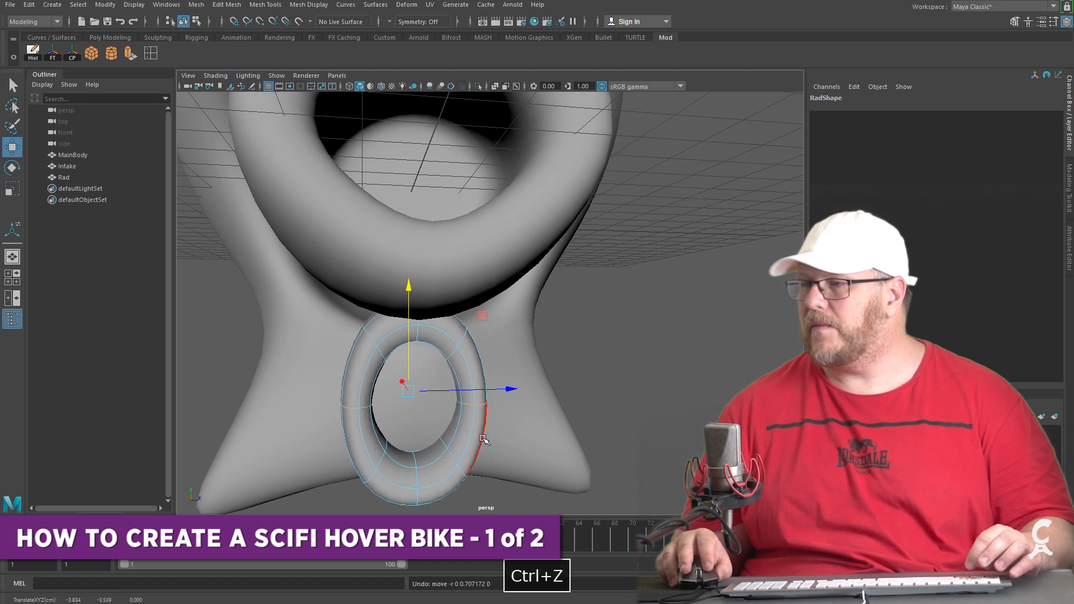
left_click_drag(386, 410, 411, 403, "alt")
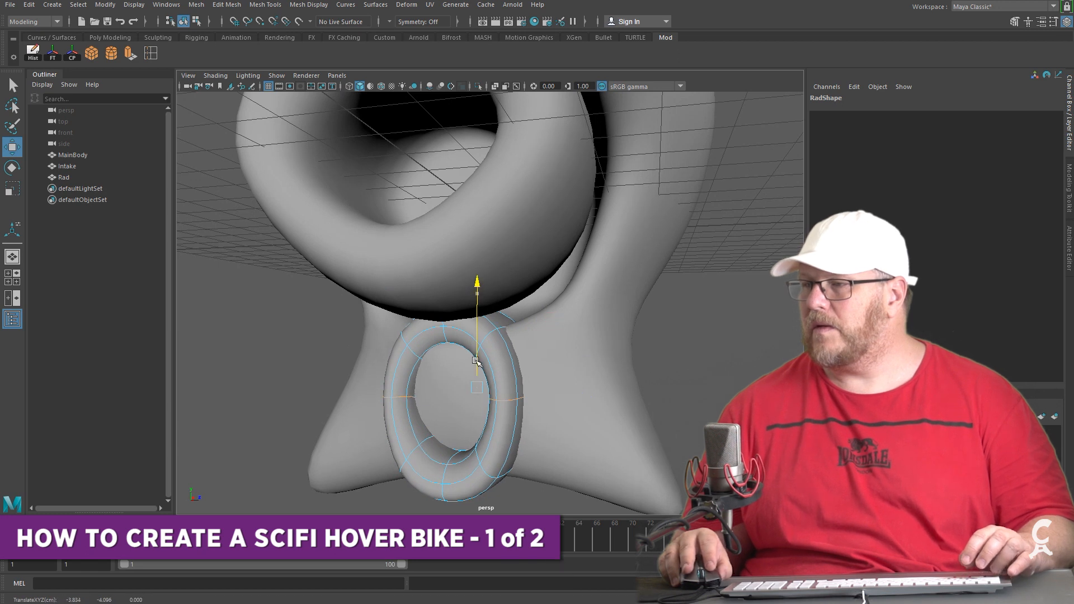
left_click_drag(480, 349, 539, 388, "alt")
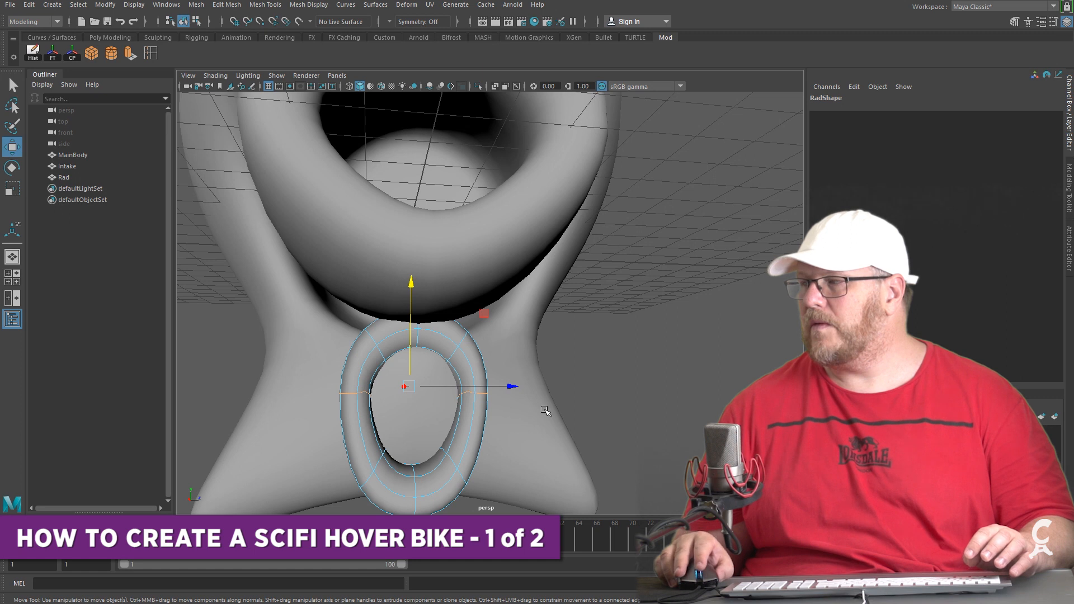
Adjust the height of the diagonal edges on Rad's ring with the Move tool to round its outline
left_click_drag(520, 446, 389, 422, "alt")
left_click(321, 407, "shift")
left_click_drag(321, 407, 376, 295, "alt")
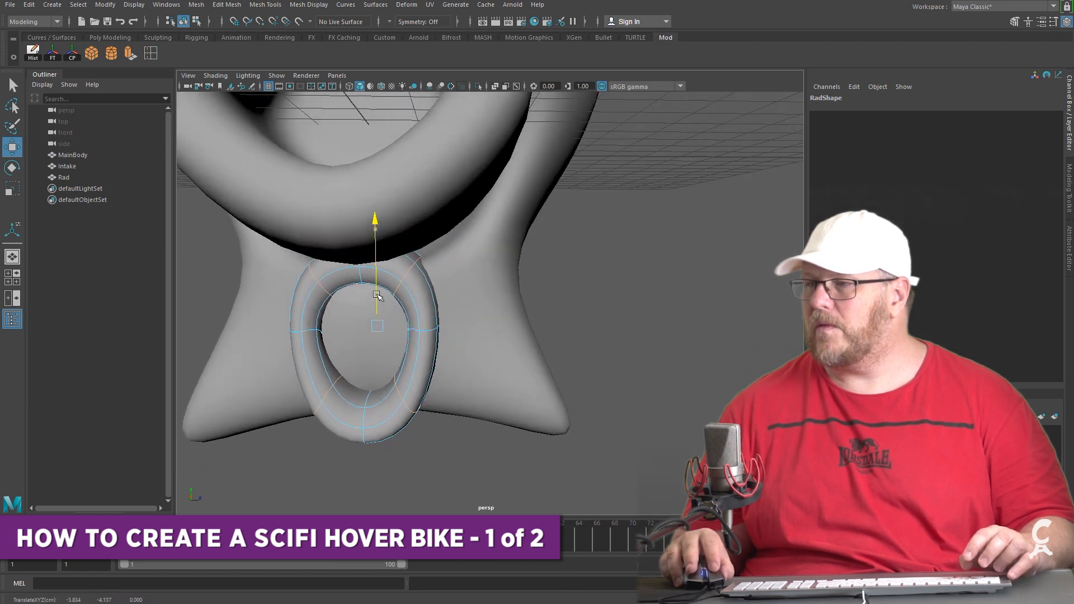
Display MainBody unsmoothed and move its lower front vertices beneath Rad along X
left_click(602, 365)
scroll(609, 372, "down", 5)
left_click_drag(609, 372, 567, 407, "alt")
left_click(528, 379)
left_click_drag(487, 426, 428, 410, "alt")
right_click_drag(429, 410, 381, 412)
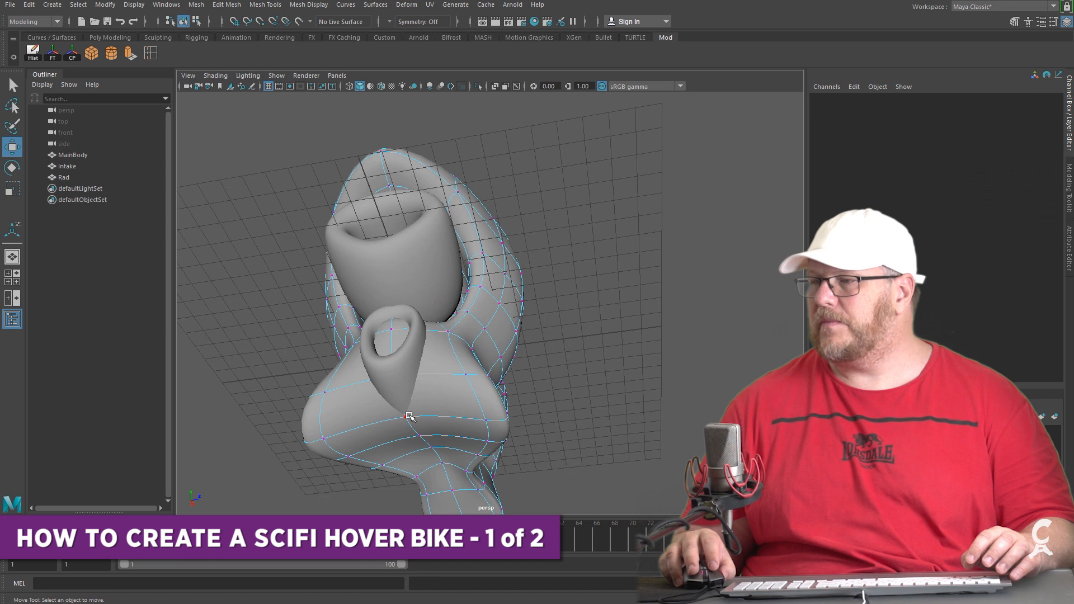
left_click_drag(411, 421, 510, 364, "alt")
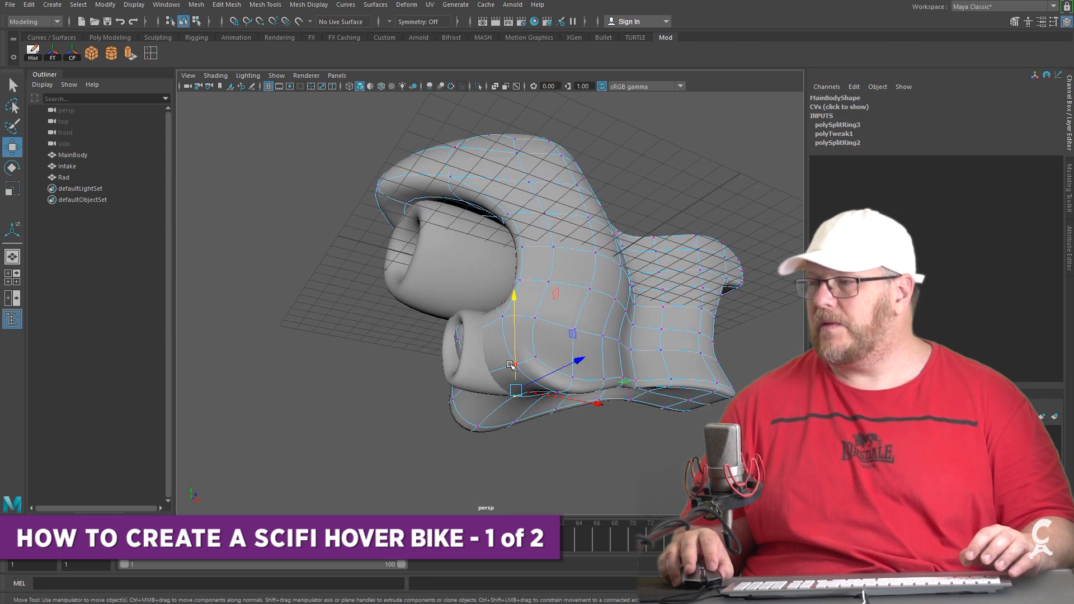
key("1")
mouse_move(511, 427)
left_mouse_down("alt")
mouse_move(571, 440)
mouse_move(514, 440)
left_mouse_up("alt")
left_click_drag(594, 424, 471, 345)
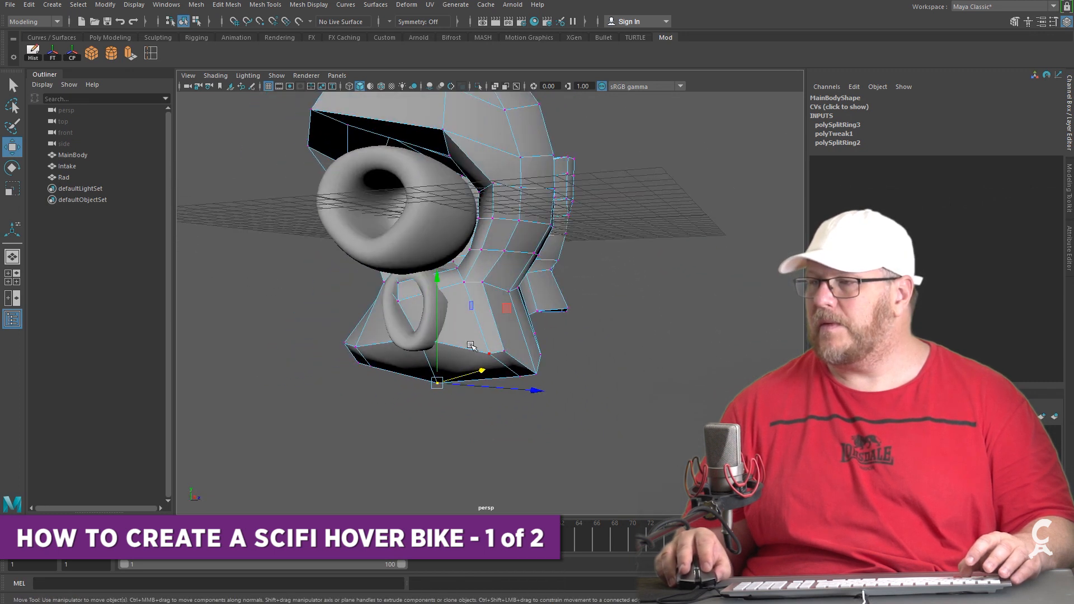
left_click_drag(404, 356, 403, 360)
Adjust the height of the side and centre vertices along MainBody's lower front edge with the Move tool
left_click_drag(419, 365, 370, 362, "alt")
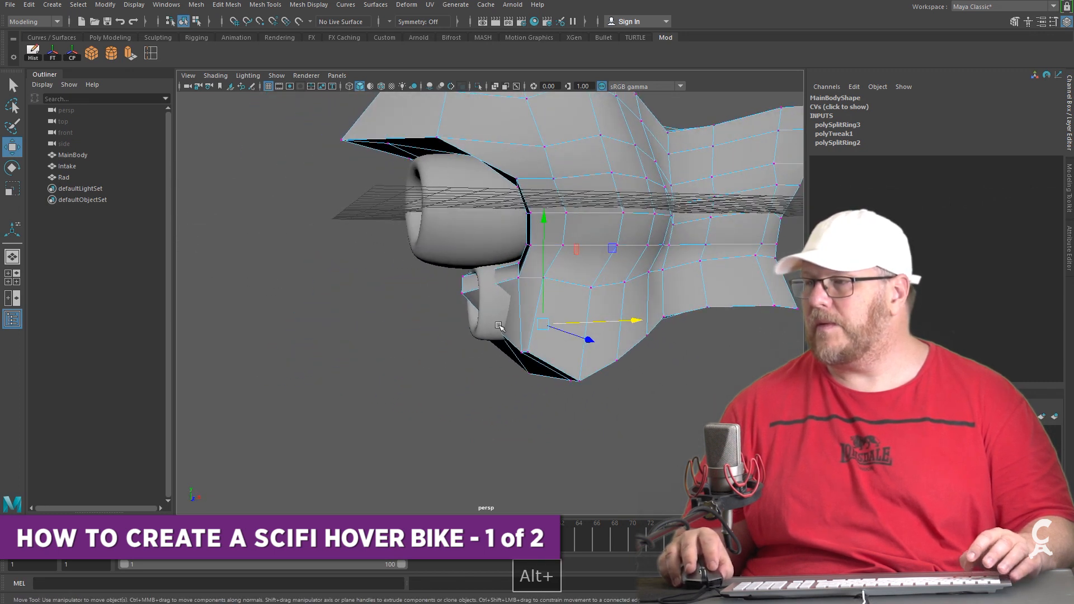
left_click_drag(483, 364, 328, 340, "alt")
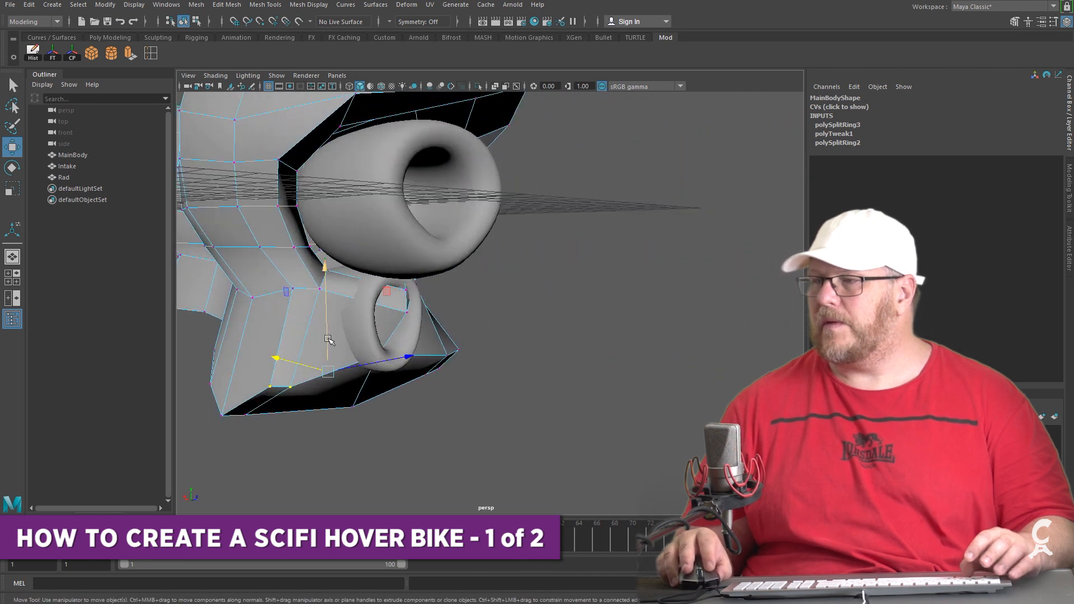
left_click_drag(402, 375, 402, 375)
left_click_drag(402, 375, 674, 355, "alt")
left_click_drag(380, 309, 470, 444)
left_click(460, 428)
left_click_drag(460, 396, 377, 380)
key("3")
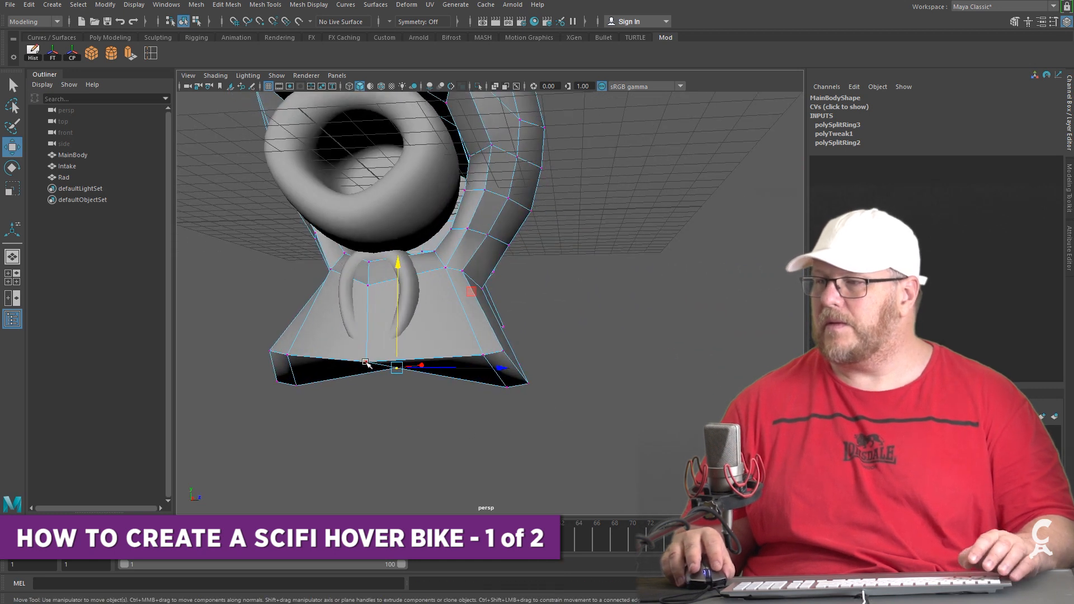
left_click_drag(373, 334, 369, 347)
Insert a horizontal edge loop across the flared lower front of MainBody with the Insert Edge Loop tool
left_click_drag(443, 362, 304, 153, "alt")
left_click(151, 53)
left_click(525, 339)
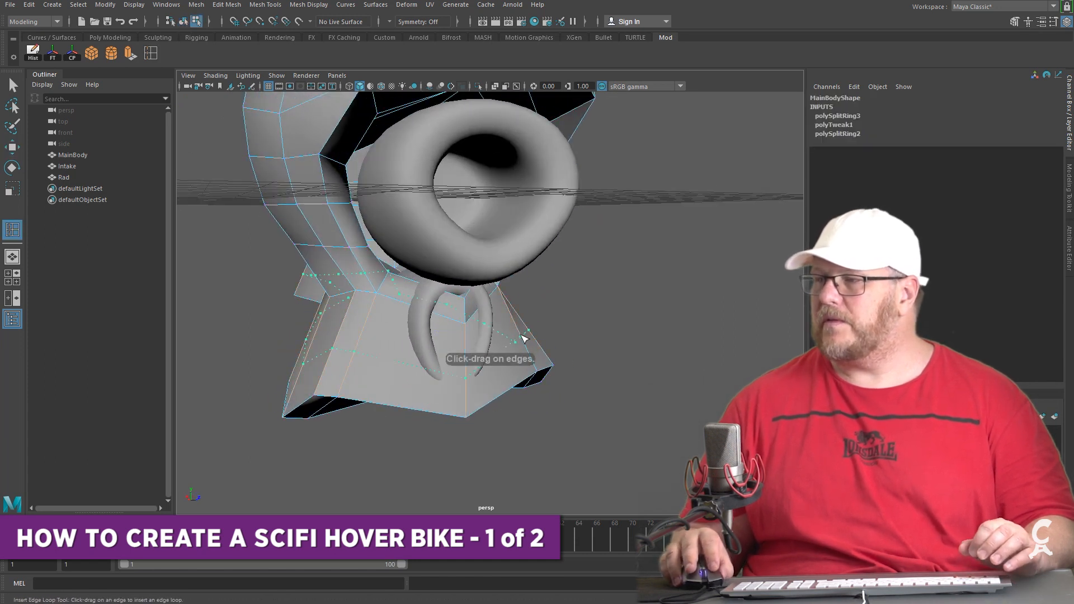
left_click(523, 338)
left_click_drag(630, 426, 595, 412, "alt")
Reshape the new edge loop on MainBody's lower front, moving its centre vertex vertically
key("r")
left_click_drag(525, 315, 416, 329)
left_click(382, 403)
left_click_drag(360, 384, 433, 359, "alt")
right_click_drag(407, 349, 372, 348)
left_click(404, 356)
key("w")
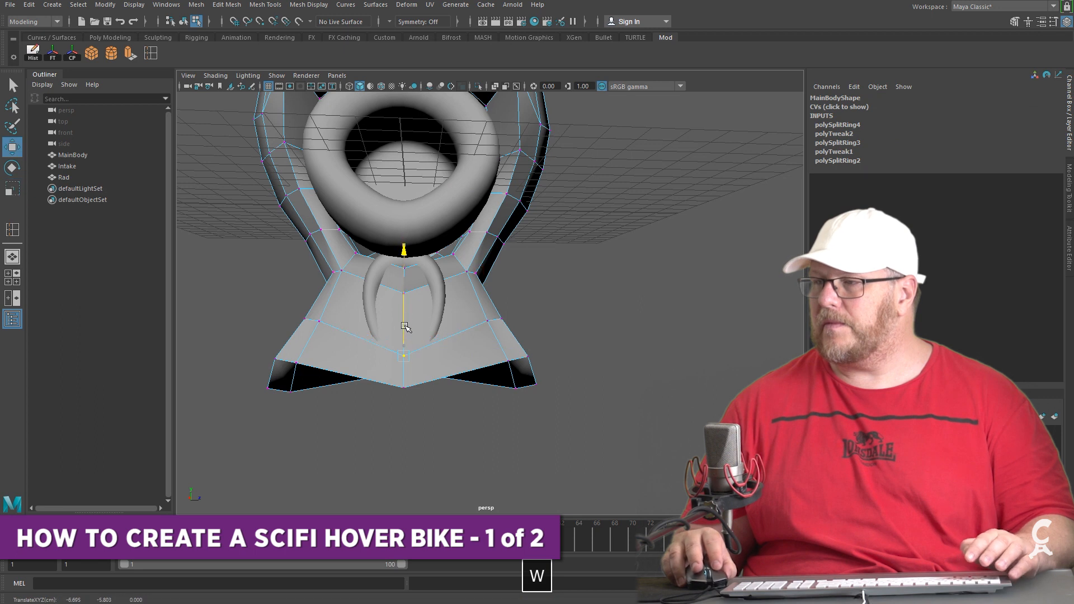
Raise the two upper centre vertices of MainBody's lower front, just below the intake
mouse_move(407, 336)
left_mouse_down("alt")
mouse_move(504, 339)
mouse_move(388, 332)
left_mouse_up("alt")
right_click_drag(357, 323, 363, 352)
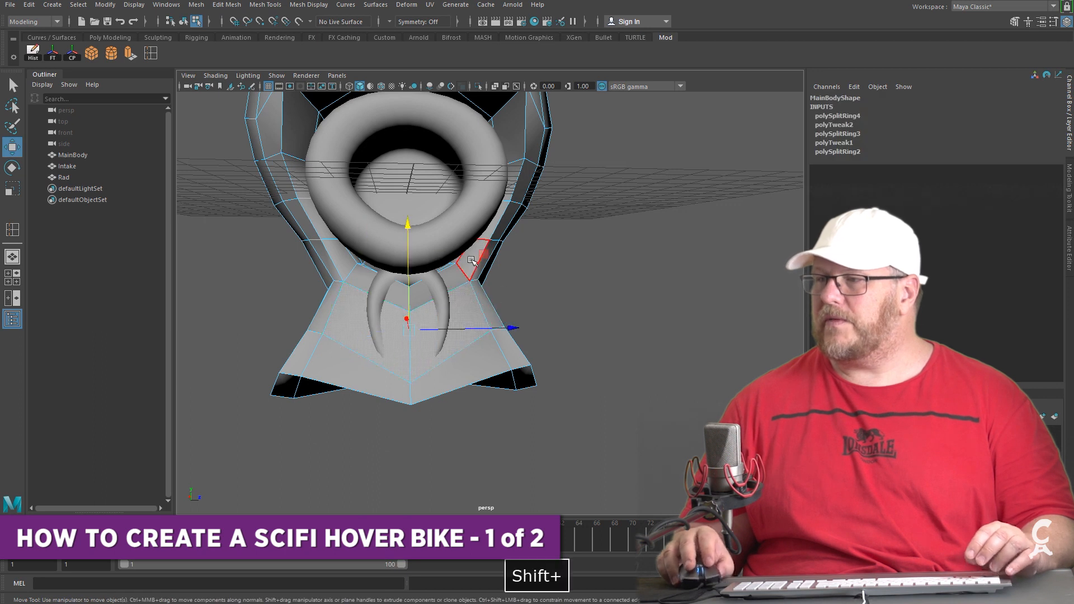
left_click_drag(470, 263, 369, 299, "alt")
right_click_drag(366, 299, 314, 300)
left_click(411, 287)
left_click_drag(374, 275, 374, 267)
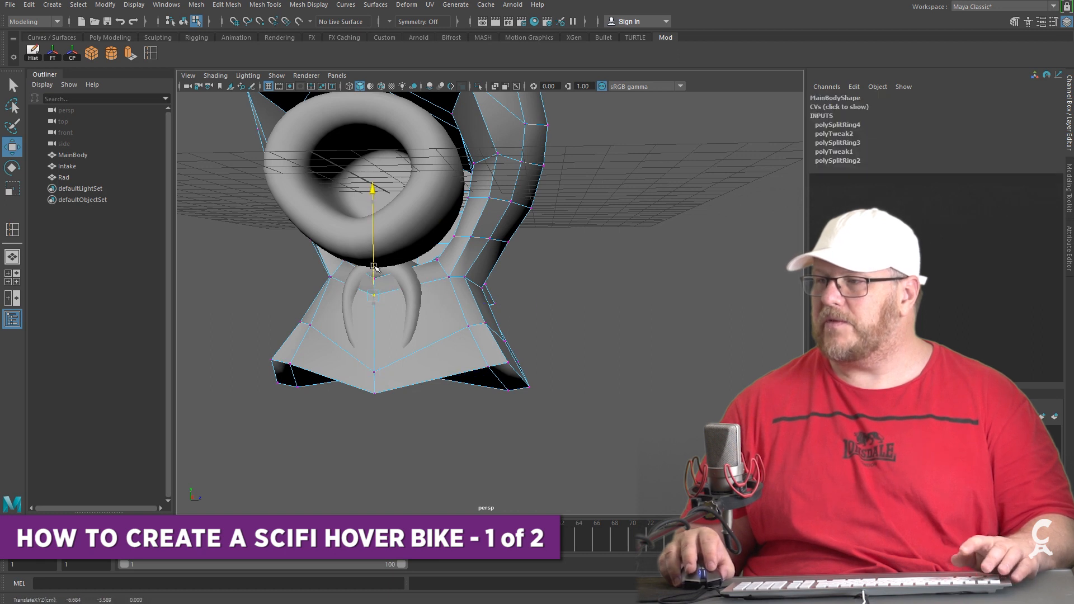
key("q")
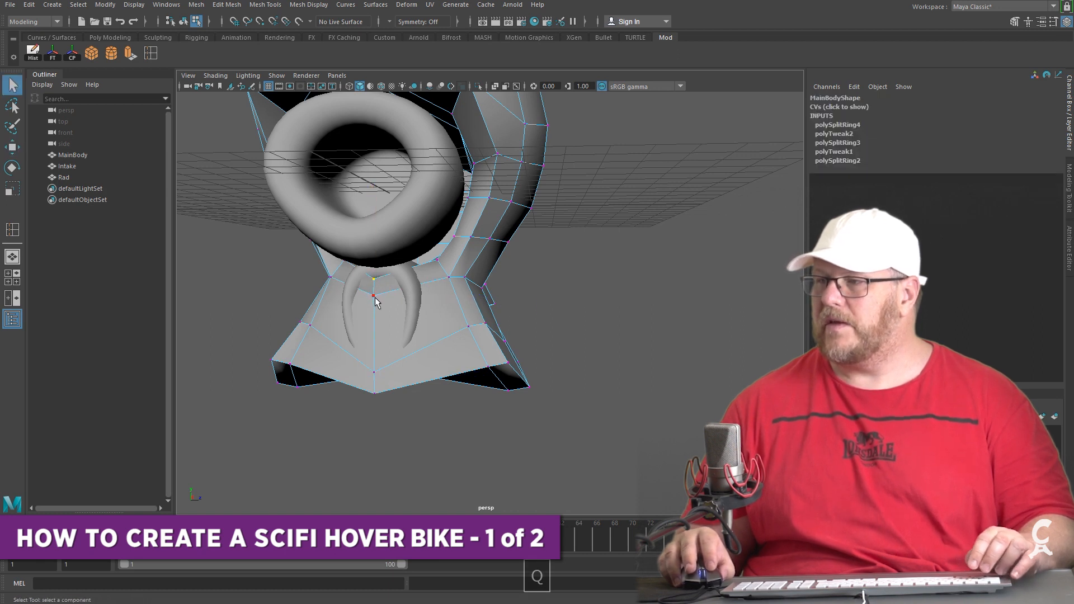
left_click(374, 278, "shift")
key("w")
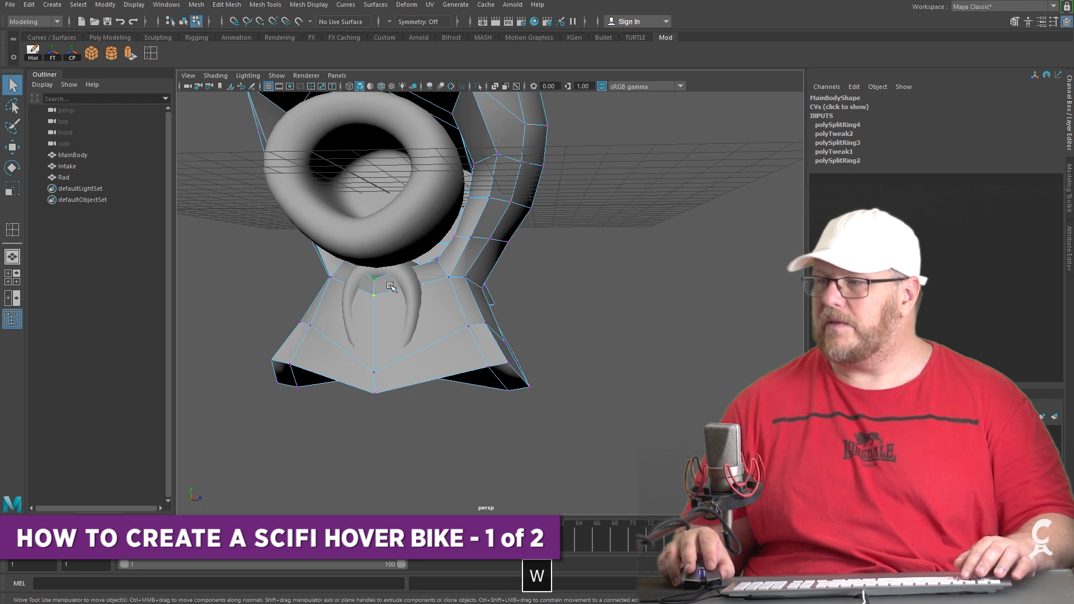
left_click_drag(376, 261, 380, 239)
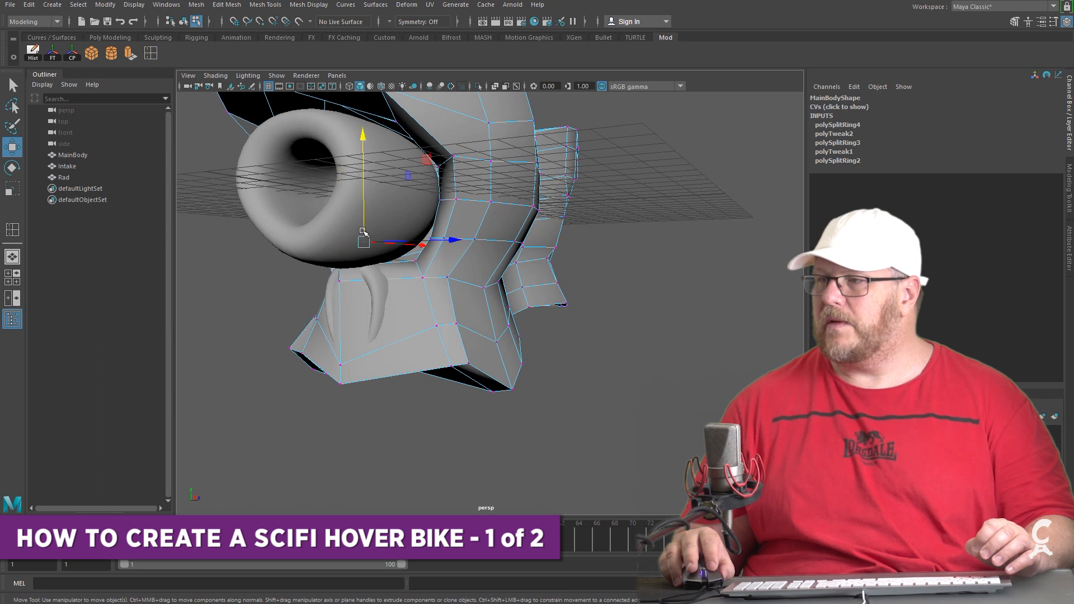
Hide the intake by setting its Visibility to 0
right_click_drag(322, 226, 375, 211)
left_click(300, 243)
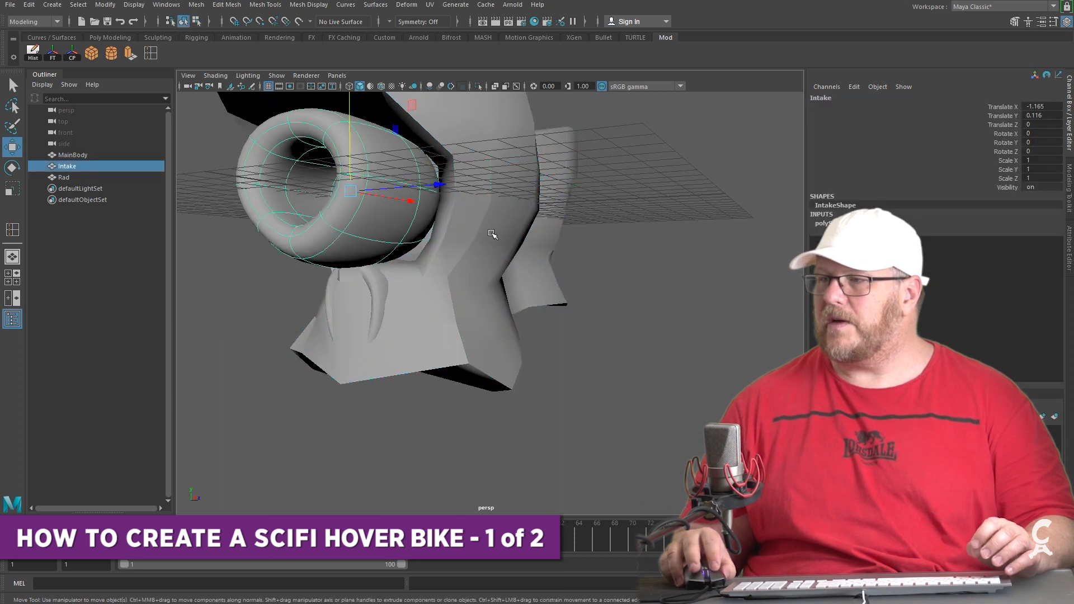
type("0")
key("Return")
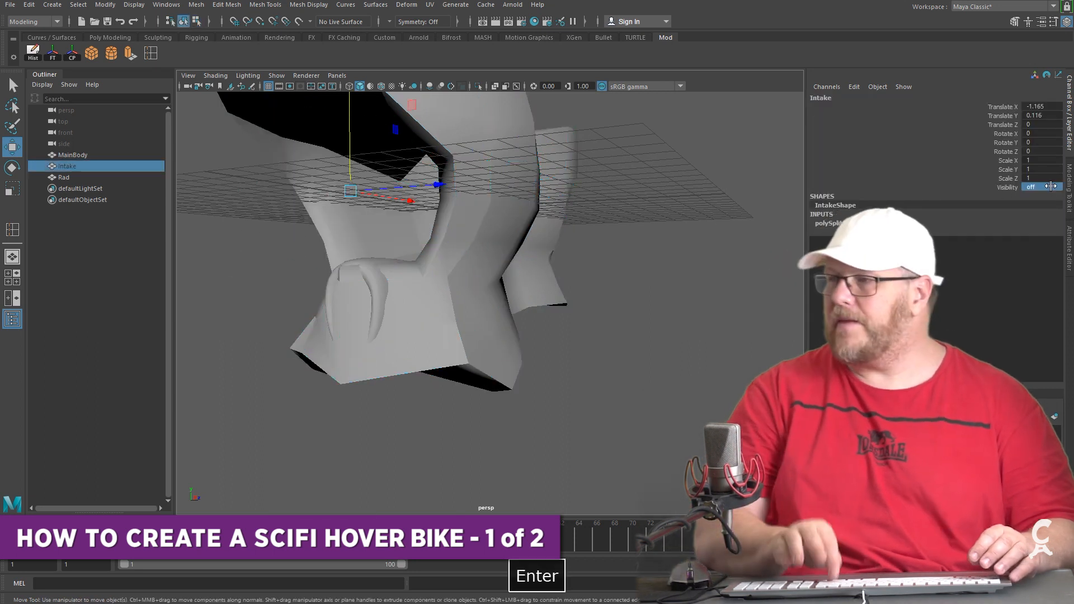
Adjust the centre vertices of MainBody's lower front around Rad with the Move and Scale tools
left_click_drag(652, 442, 657, 447, "alt")
left_click(425, 349)
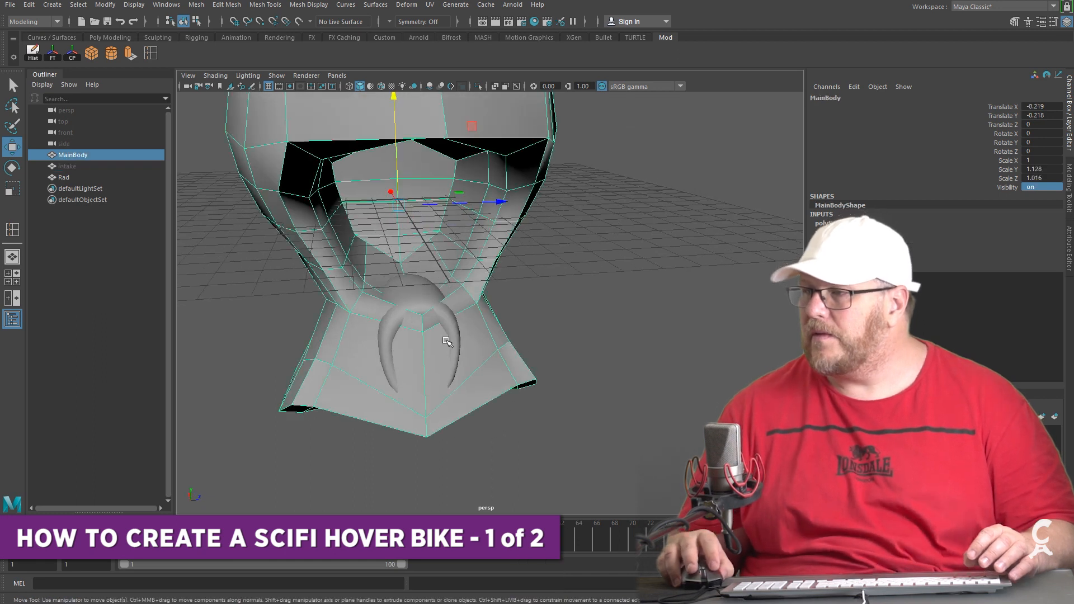
scroll(446, 342, "up", 5)
left_click_drag(483, 408, 403, 395, "alt")
right_click_drag(327, 317, 274, 316)
left_click_drag(231, 178, 322, 424)
right_click_drag(307, 305, 264, 286)
left_click_drag(329, 445, 392, 403)
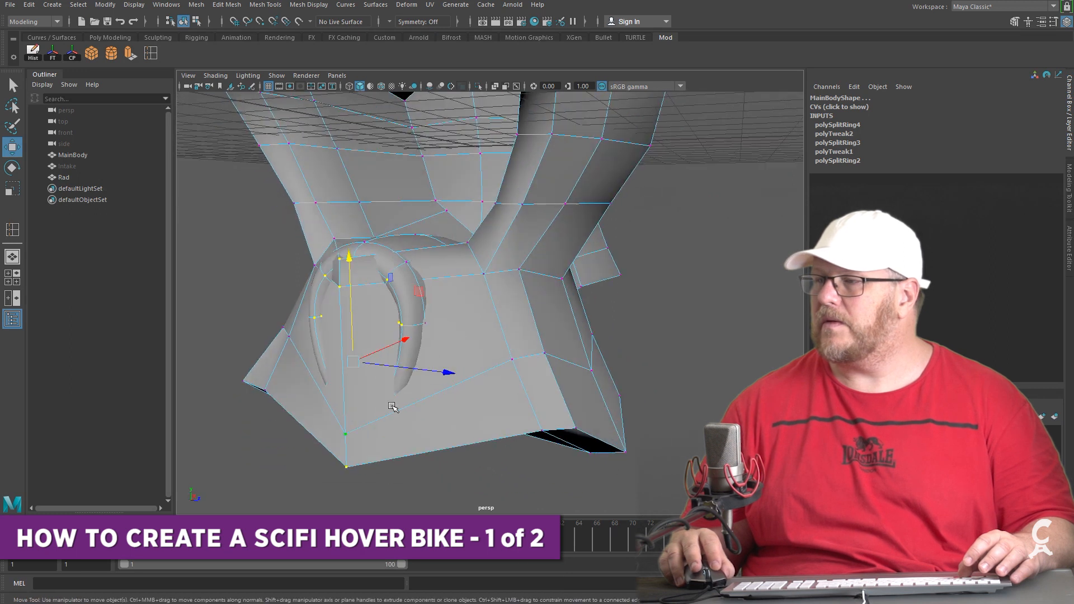
right_click_drag(467, 403, 439, 367)
left_click_drag(479, 376, 396, 377, "alt")
left_click_drag(311, 453, 384, 311)
key("r")
left_click_drag(316, 322, 358, 372, "alt")
Select the matching left and right vertices of MainBody's lower front edge loop and reposition them together
left_click(528, 443)
left_click(501, 433)
key("w")
left_click(321, 371)
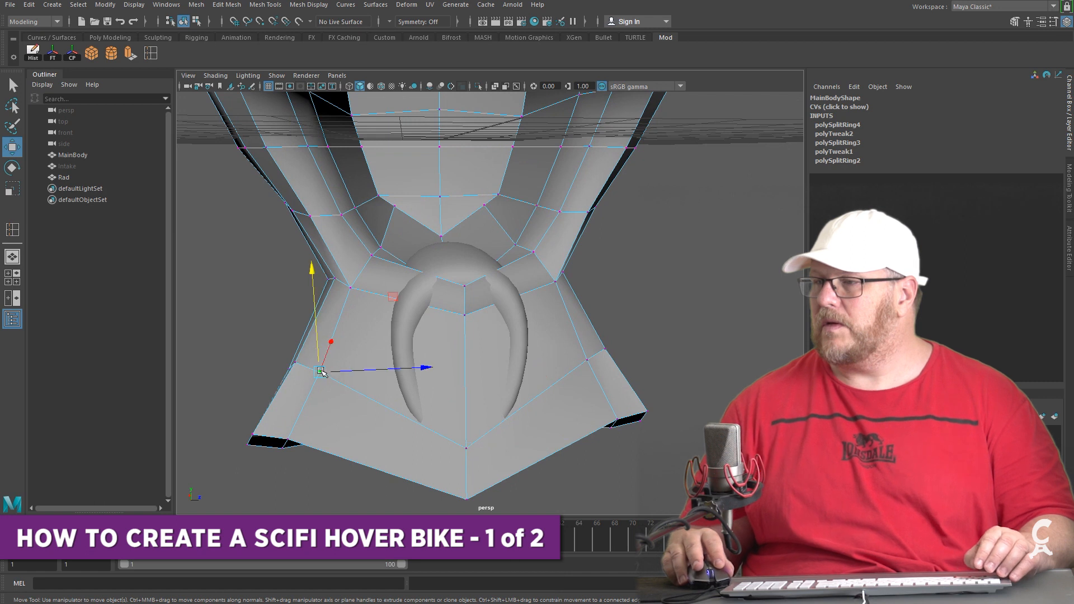
left_click(590, 359, "shift")
key("w")
left_click_drag(460, 330, 461, 296)
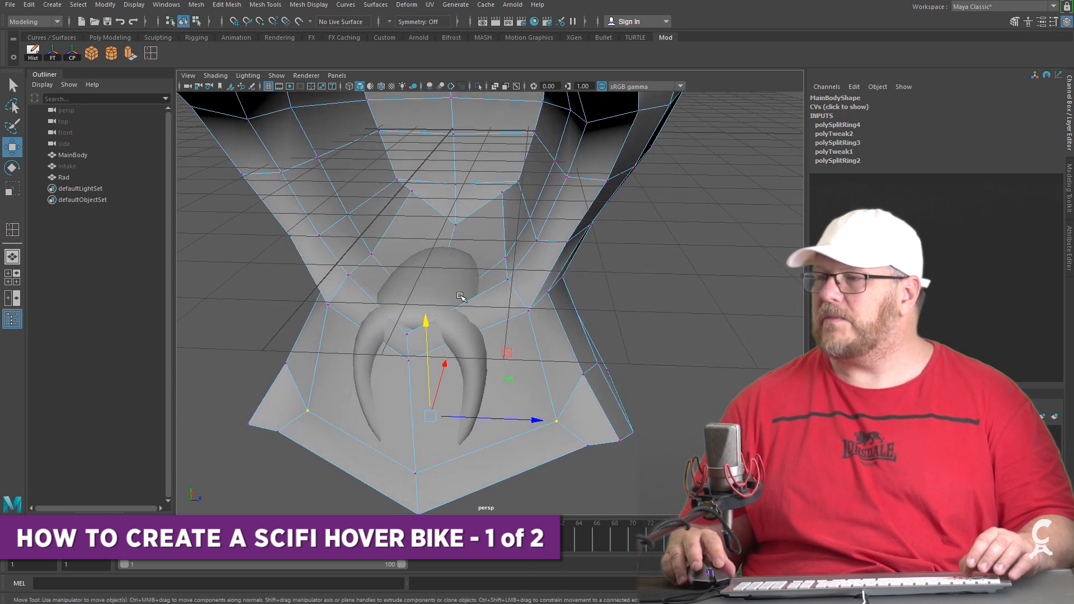
Adjust the symmetrical pair of MainBody vertices beside the top of Rad with the Move tool
right_click(492, 289)
left_click(446, 287)
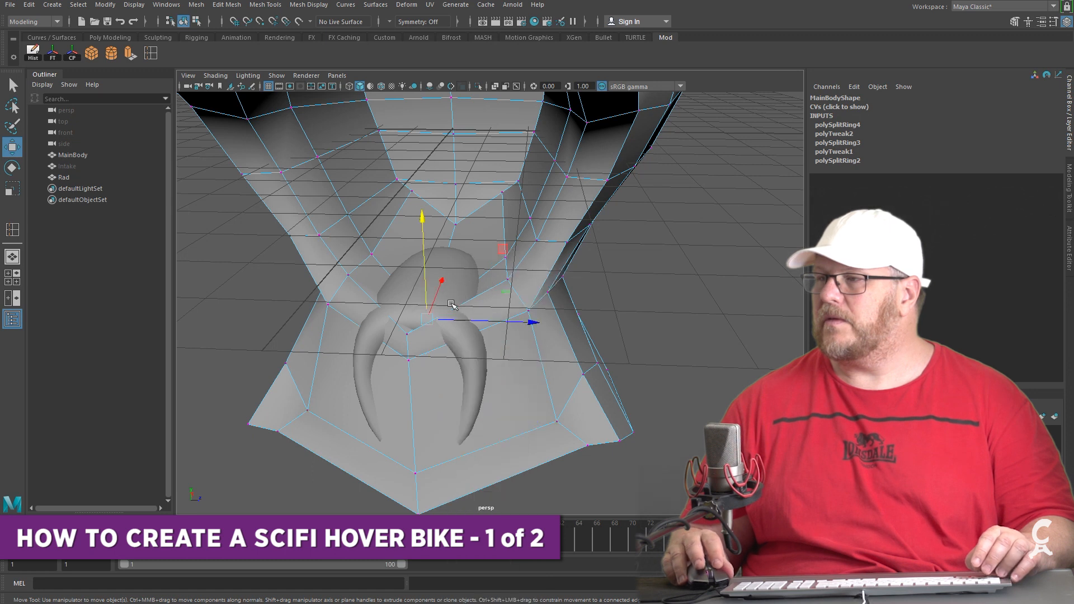
left_click_drag(452, 304, 481, 321, "alt")
left_click(496, 325)
left_click(492, 323)
Flatten Rad's upper faces by scaling them vertically, and check the shape in smooth preview
left_click(714, 291)
right_click_drag(439, 278, 493, 262)
left_click(440, 269)
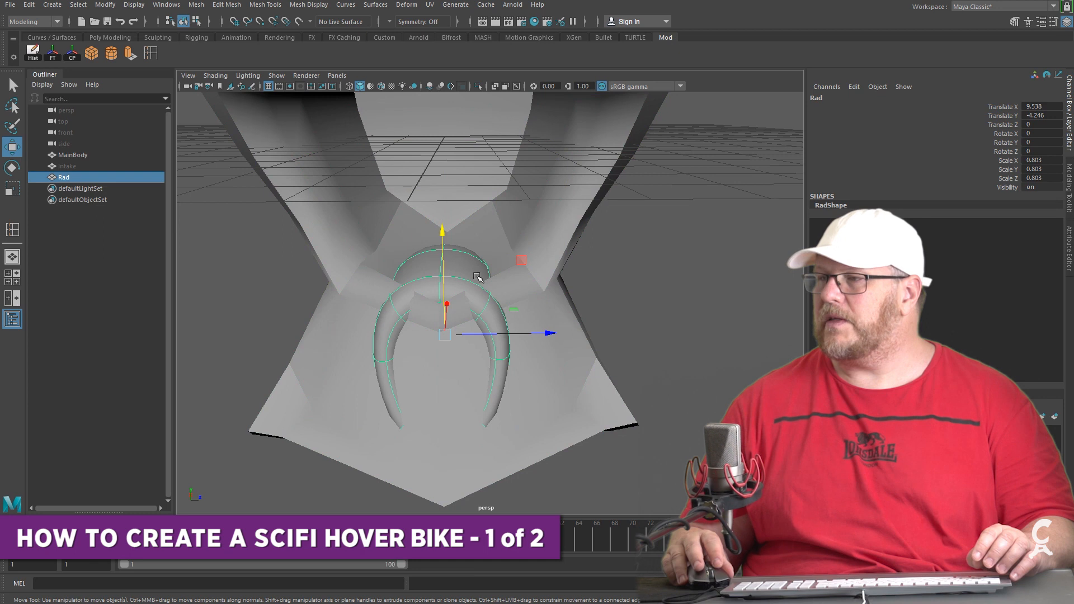
right_click(465, 274)
right_click_drag(462, 302, 463, 303)
left_click_drag(419, 265, 398, 270, "alt")
right_click_drag(398, 269, 390, 283)
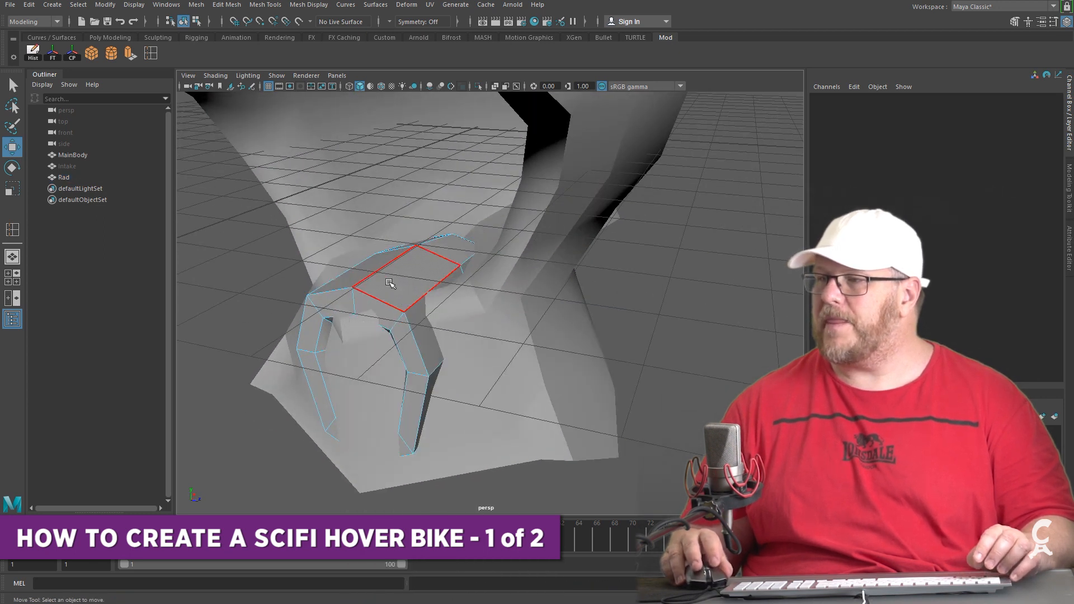
left_click(390, 283)
left_click_drag(376, 270, 442, 260, "alt")
key("r")
left_click_drag(500, 291, 454, 275, "alt")
left_click_drag(411, 158, 413, 161)
left_click_drag(426, 253, 470, 266, "alt")
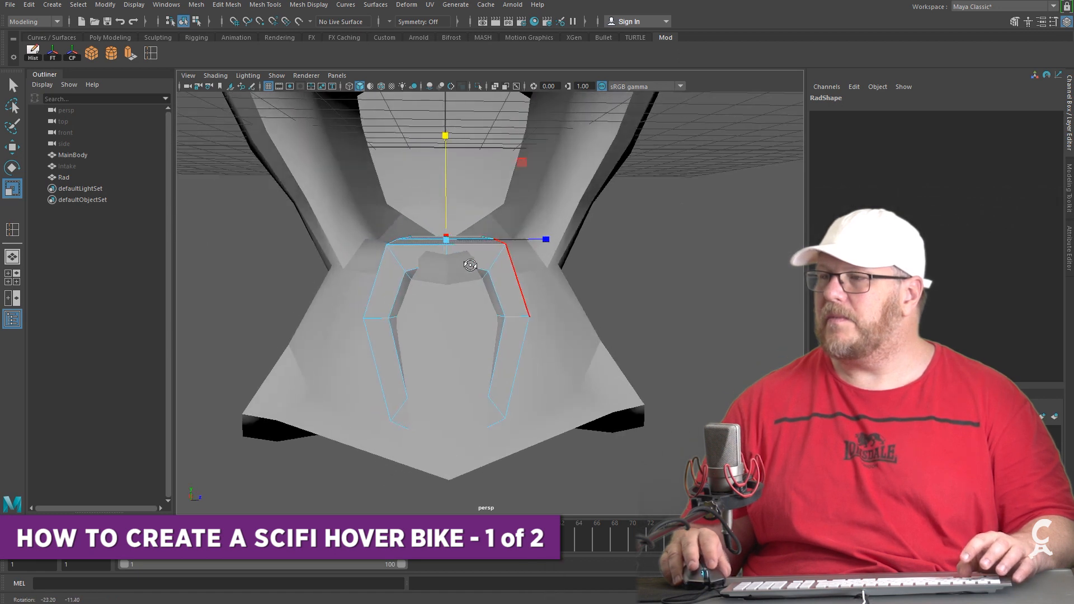
left_click(445, 136)
key("3")
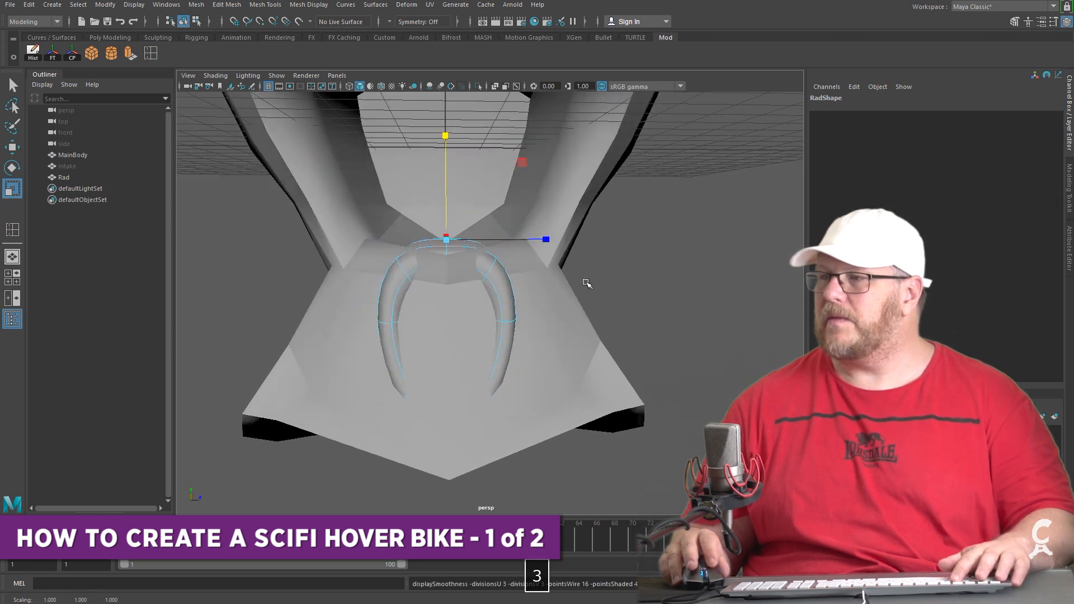
key("1")
Move Rad to about 9.444 in X and -4.38 in Y against MainBody's lower front
left_click_drag(549, 417, 545, 391, "alt")
left_click_drag(544, 355, 399, 271, "alt")
right_click(318, 243)
left_click(370, 227)
key("w")
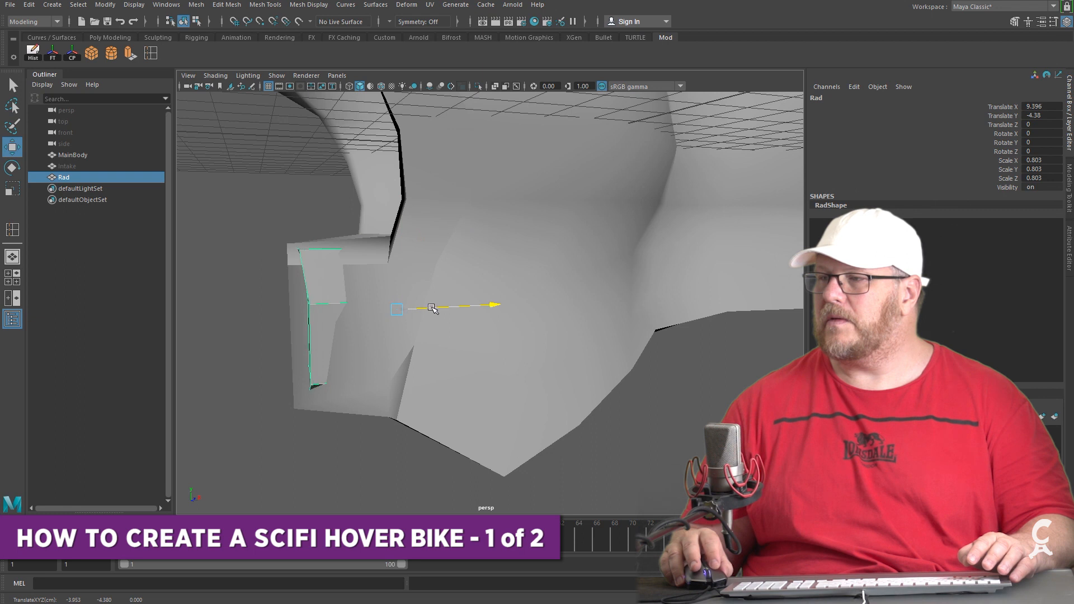
left_click_drag(435, 309, 450, 353, "alt")
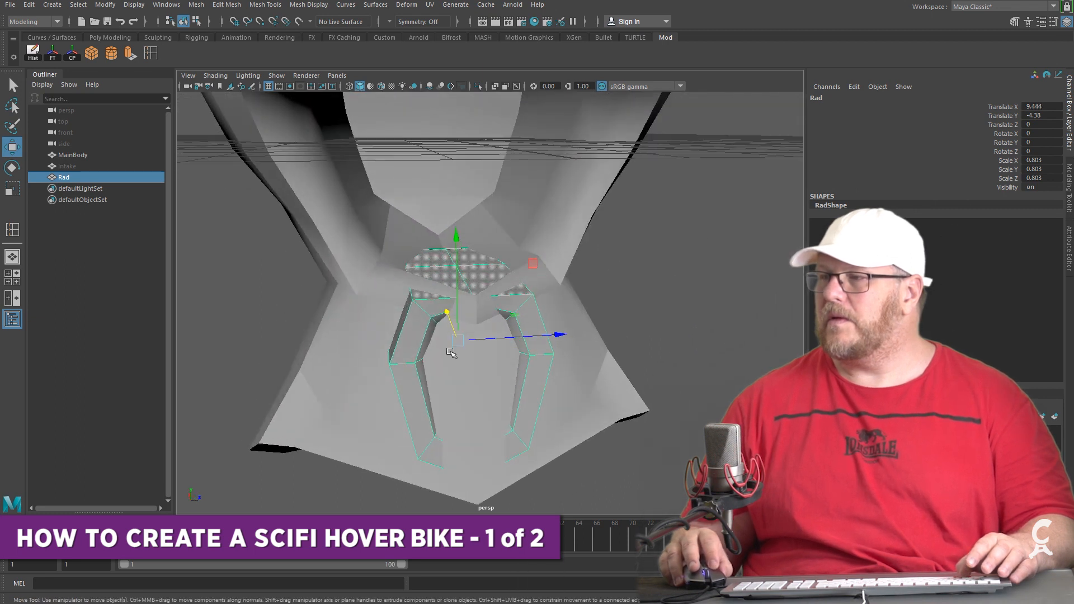
Insert edge loops into MainBody's front section on both sides of the centre line, around the radiator
left_click(657, 319)
left_click(545, 345)
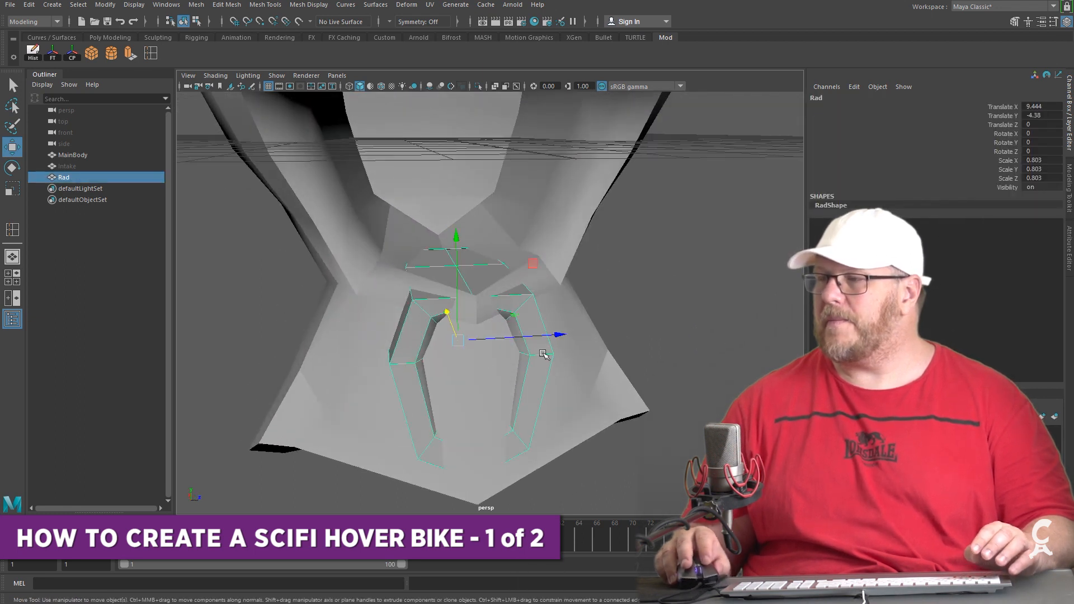
left_click(367, 348)
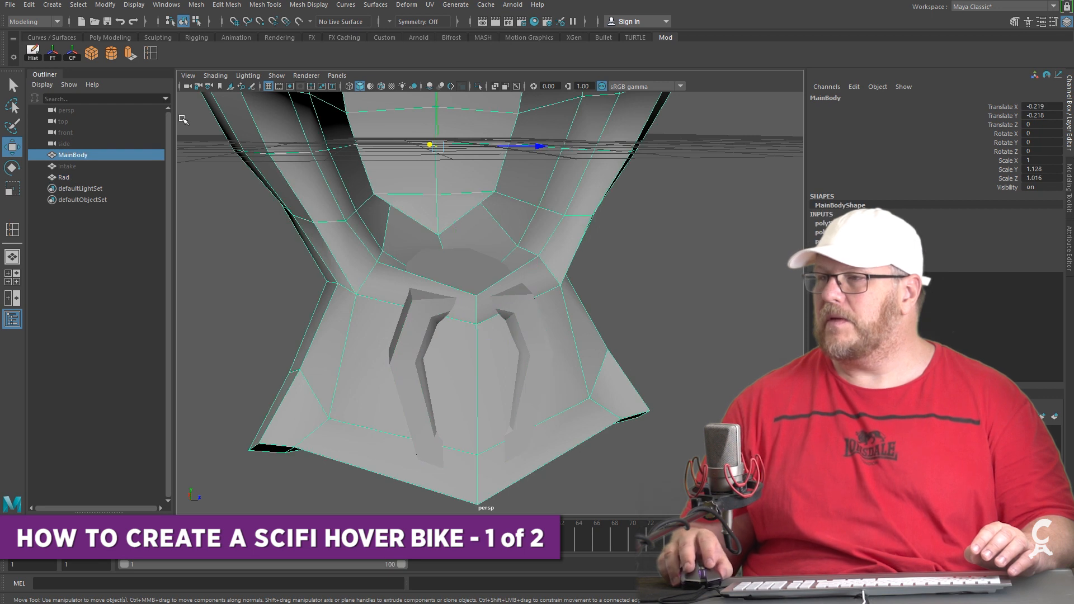
left_click(150, 54)
left_click_drag(395, 309, 385, 312)
left_click_drag(534, 316, 505, 302, "alt")
key("ctrl+z")
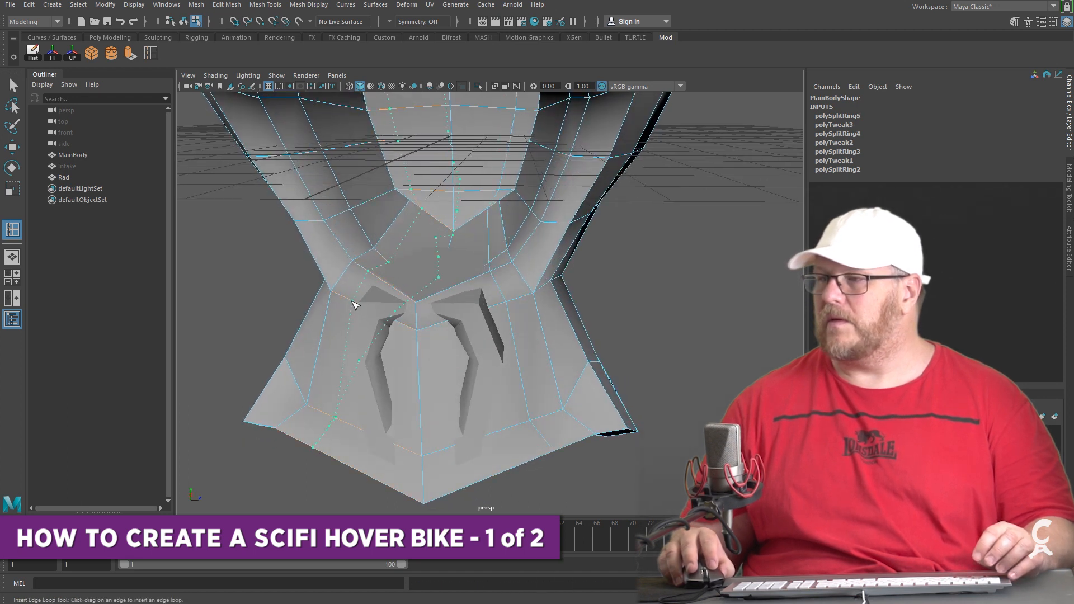
left_click(355, 305)
left_click_drag(354, 305, 487, 316, "alt")
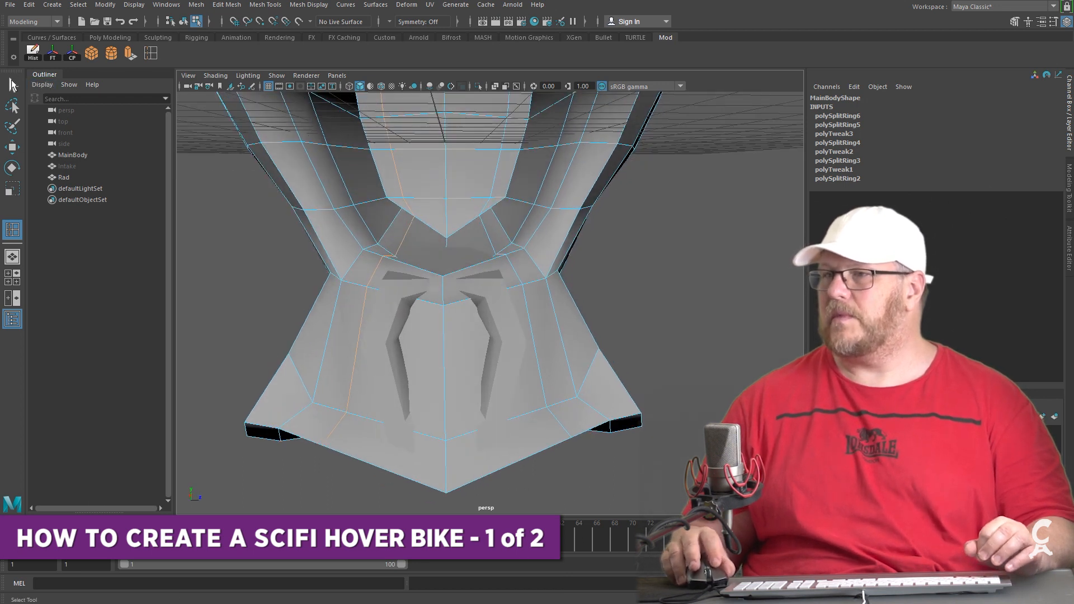
Select the two centre front faces of MainBody behind the radiator and scale them
right_click_drag(490, 349, 489, 379)
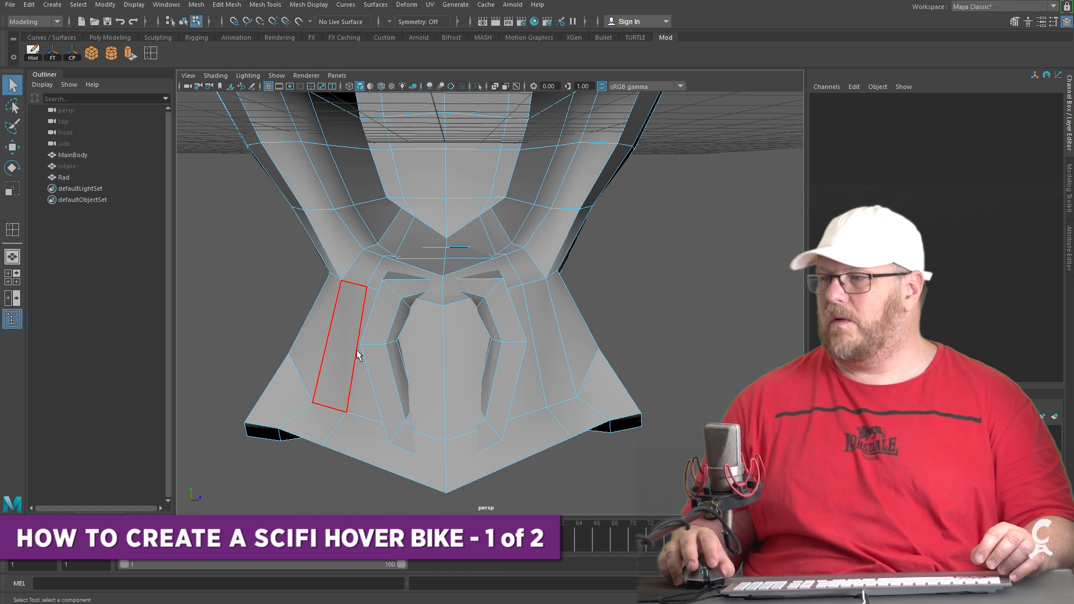
left_click(420, 344)
left_click(456, 342, "shift")
left_click_drag(554, 393, 455, 405, "alt")
key("r")
left_click_drag(412, 314, 513, 253)
Extrude the two centre front faces of MainBody and scale the new faces
left_click(131, 55)
mouse_move(505, 325)
left_mouse_down("alt")
mouse_move(432, 322)
mouse_move(495, 313)
left_mouse_up("alt")
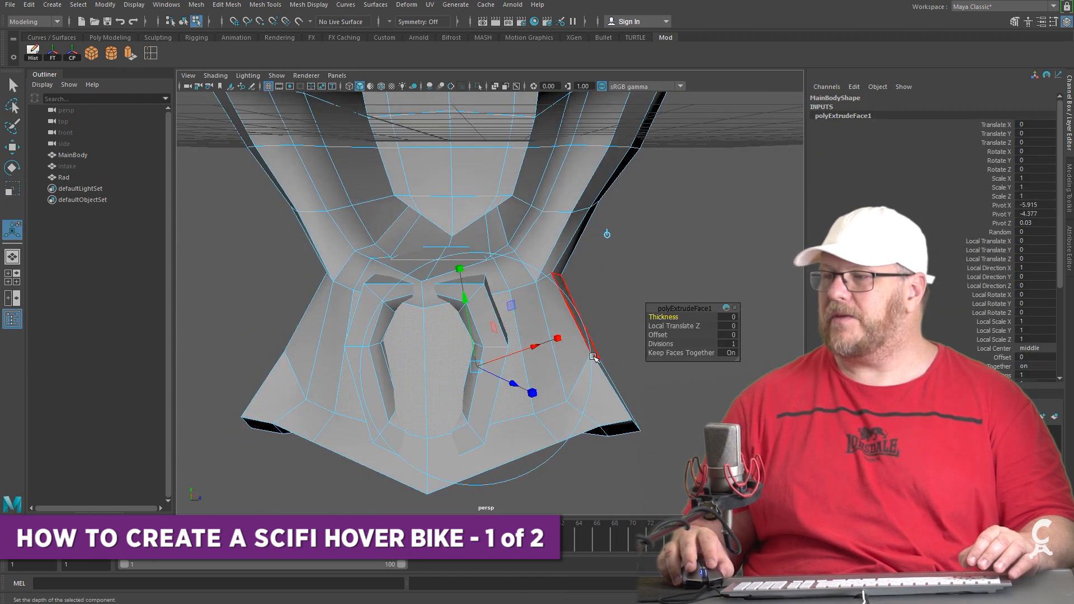
key("r")
left_click_drag(430, 364, 472, 344)
Extrude the front faces again, push them back into MainBody to form a radiator recess, and turn on smooth preview
key("g")
key("w")
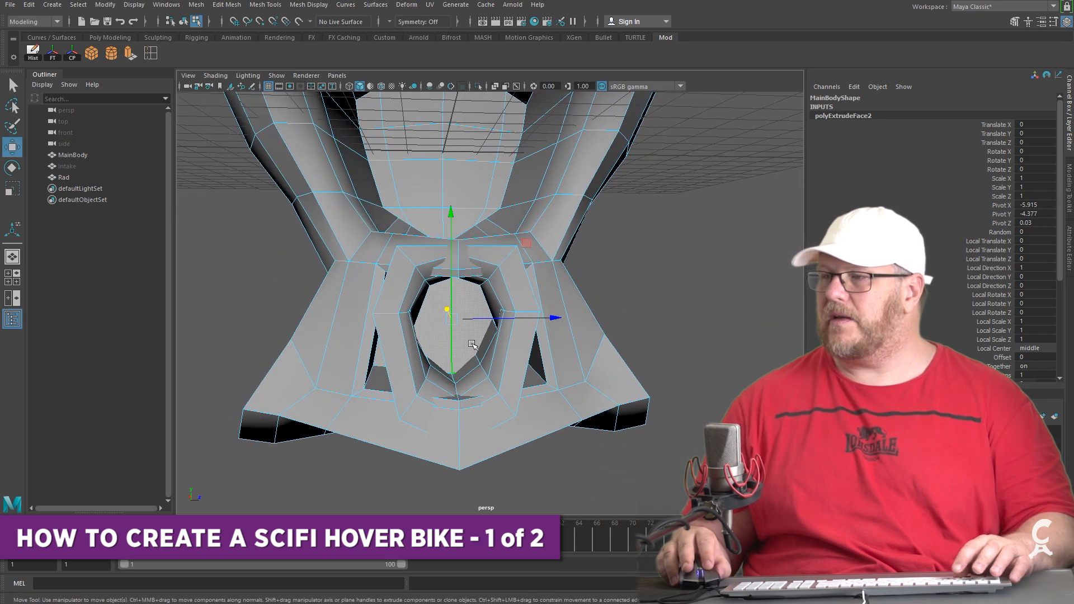
key("r")
key("3")
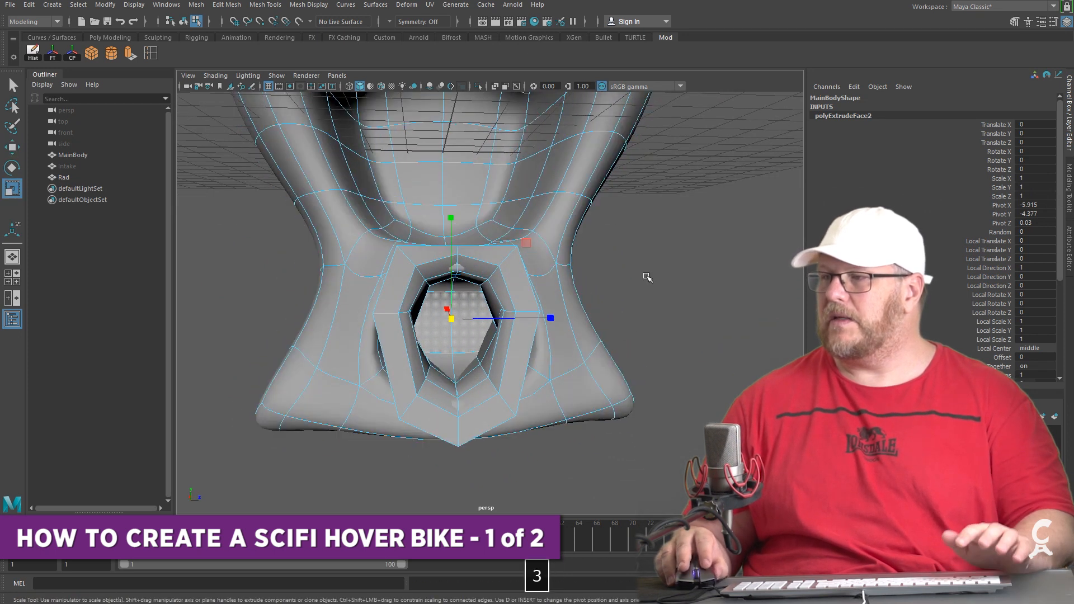
Select the Rad object and display it with smooth preview
left_click(647, 277)
right_click_drag(516, 300, 565, 286)
left_click(511, 286)
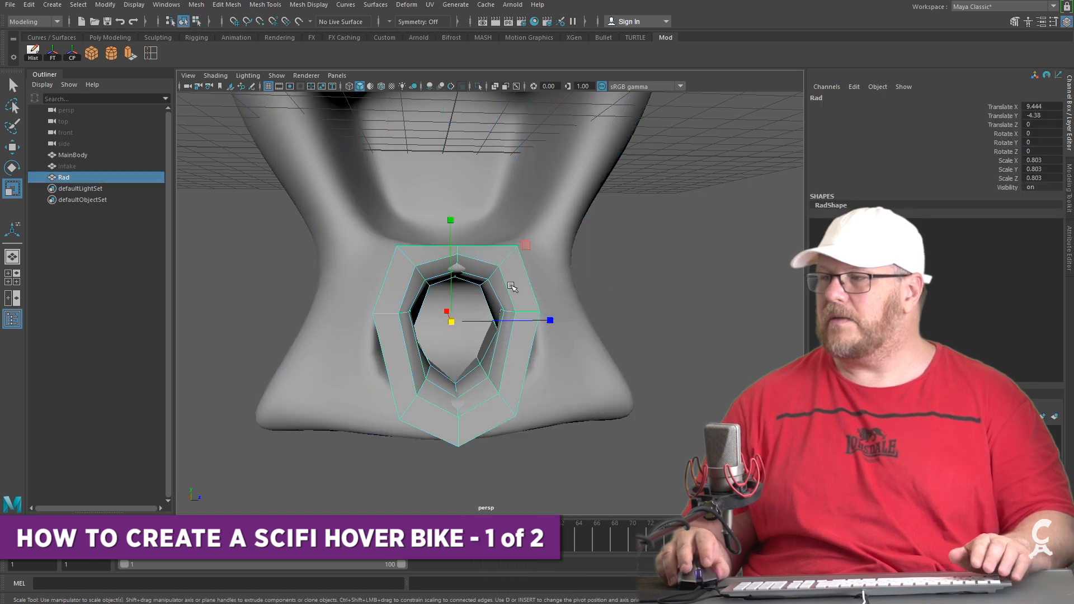
left_click(578, 295)
left_click_drag(648, 290, 581, 364, "alt")
Return MainBody to unsmoothed display and scale the recess opening's two lower corner vertices closer together along Z
left_click(523, 334)
scroll(498, 403, "up", 4)
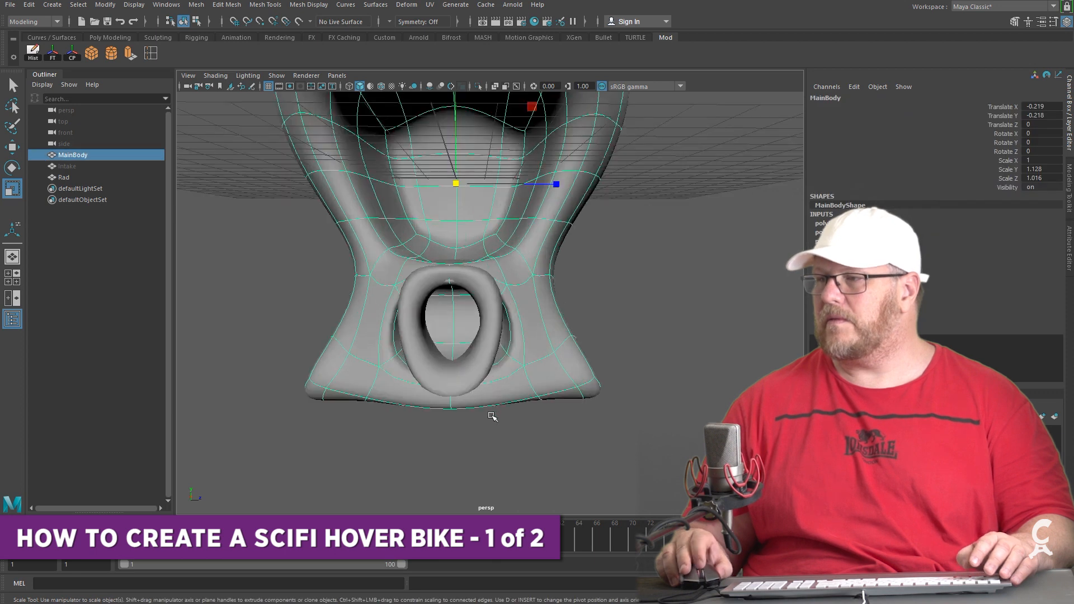
key("1")
scroll(512, 440, "up", 4)
left_click_drag(516, 439, 511, 432, "alt")
right_click_drag(541, 402, 488, 403)
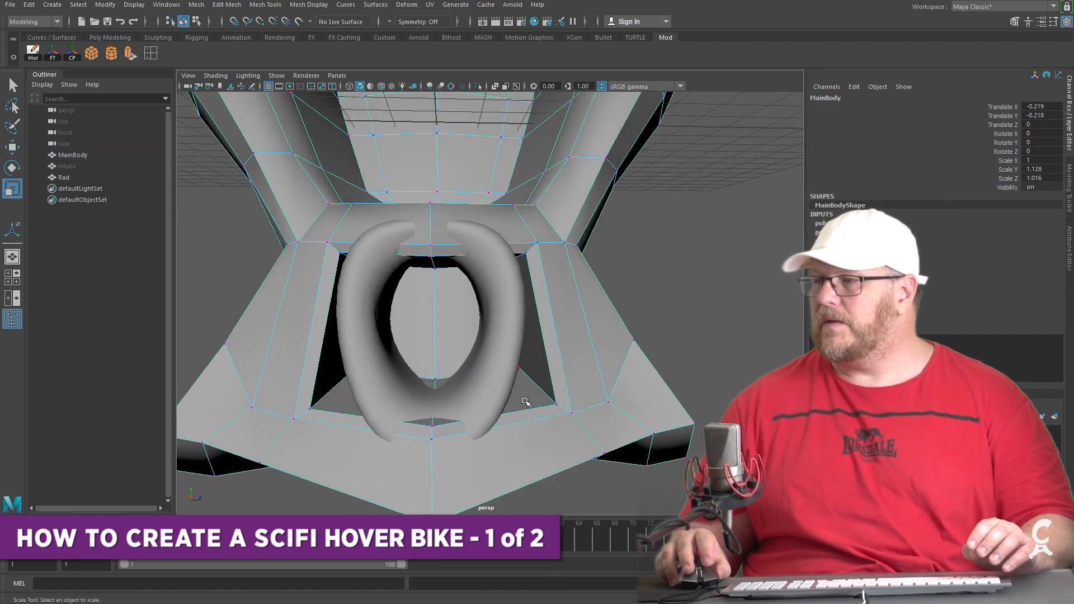
left_click(557, 405)
left_click(311, 408, "shift")
key("r")
left_click_drag(538, 404, 519, 406)
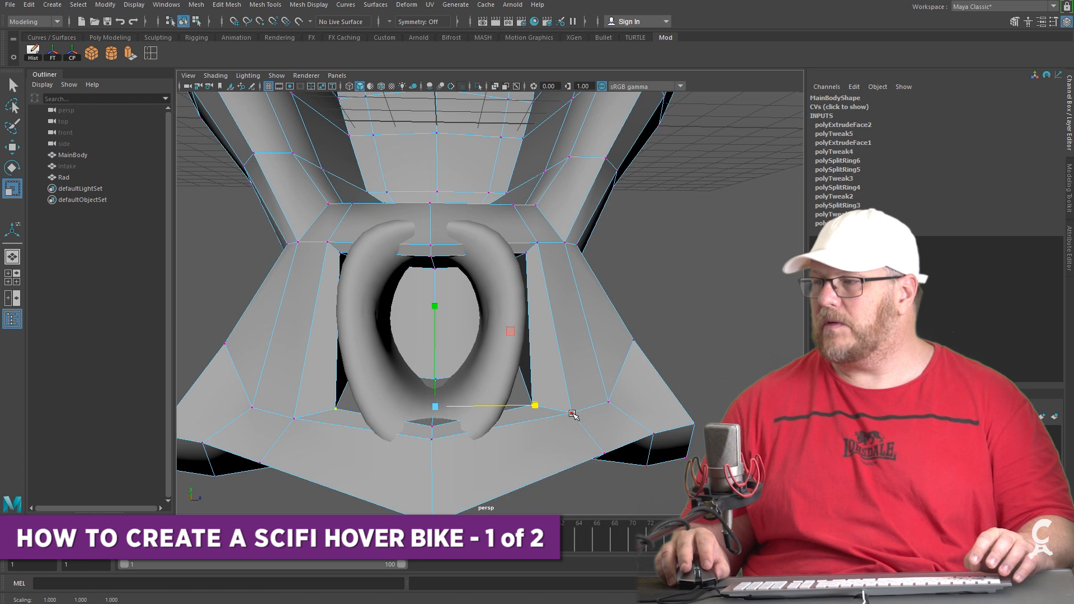
Raise the three vertices along the upper edge of MainBody's recess opening and level them by scaling in Y
left_click_drag(530, 283, 353, 312, "alt")
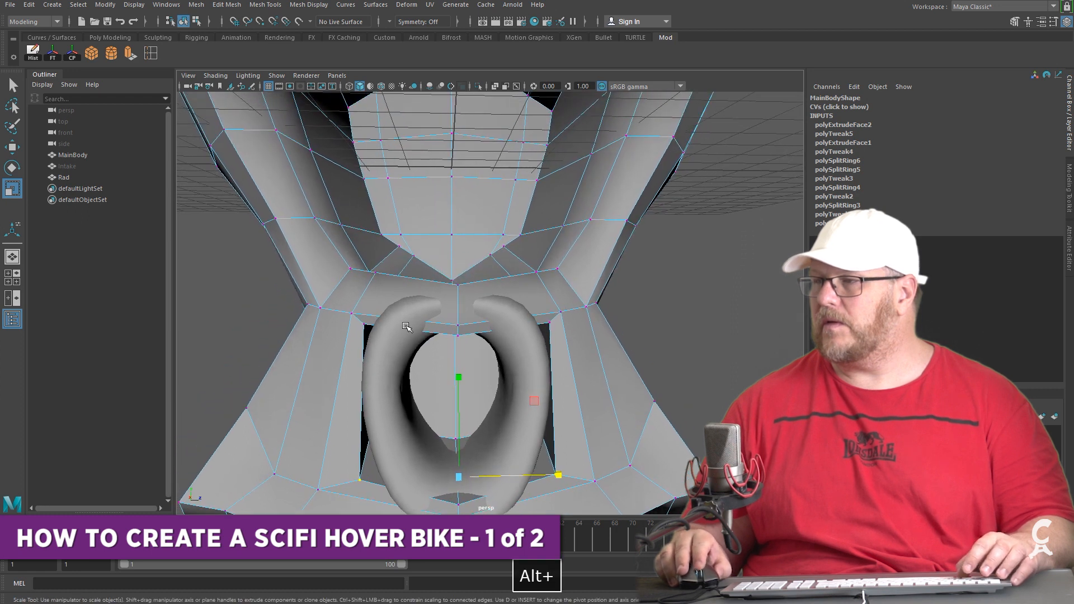
key("q")
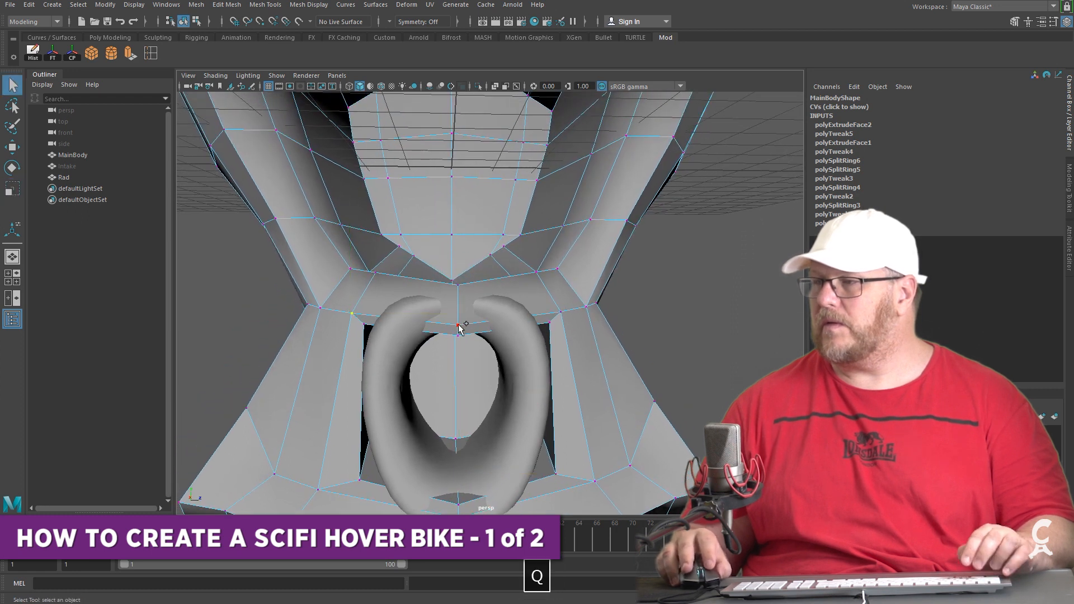
left_click(561, 312, "shift")
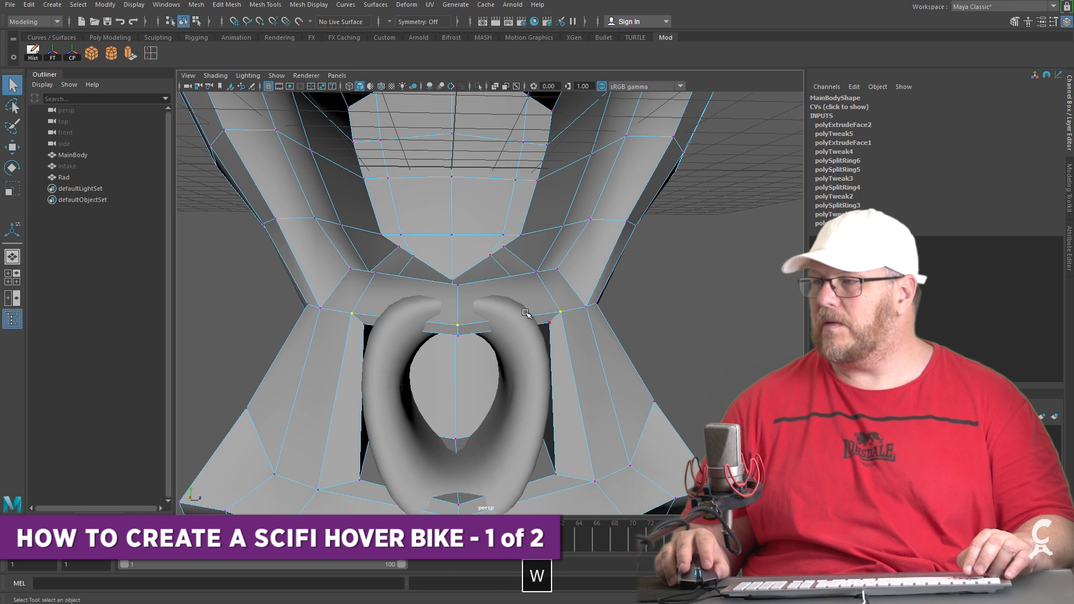
key("w")
left_click_drag(459, 292, 460, 284)
key("r")
left_click_drag(459, 209, 457, 218)
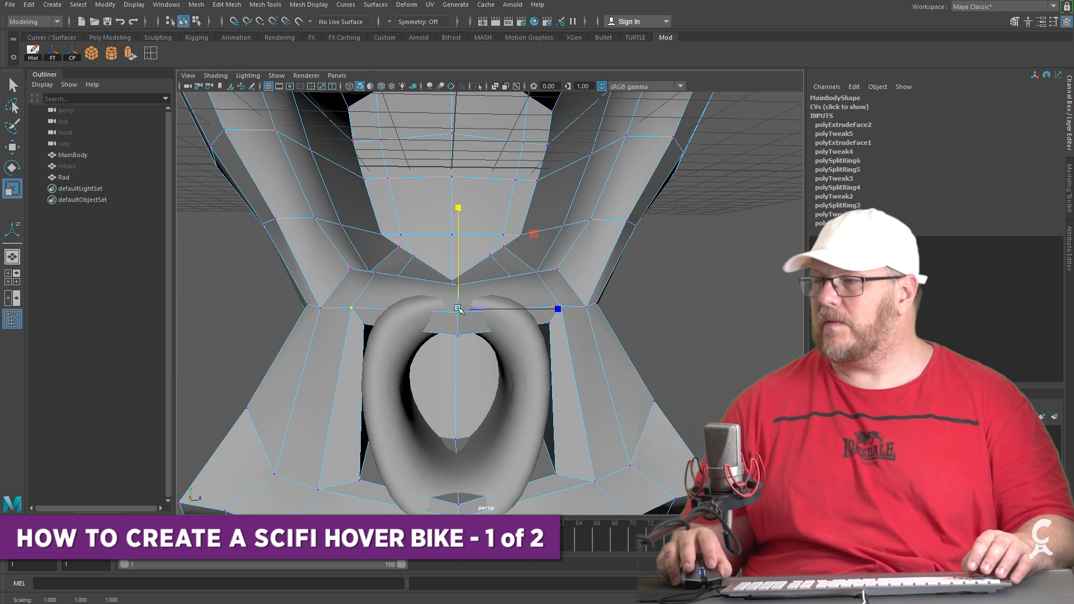
Move the inner centre vertex at the top of the radiator recess vertically
key("q")
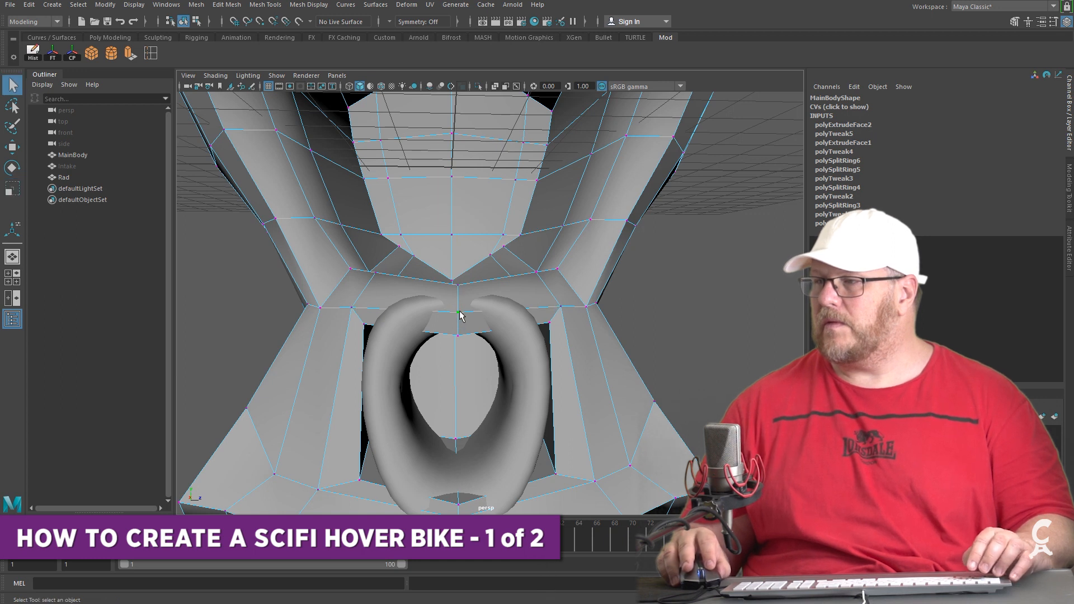
key("w")
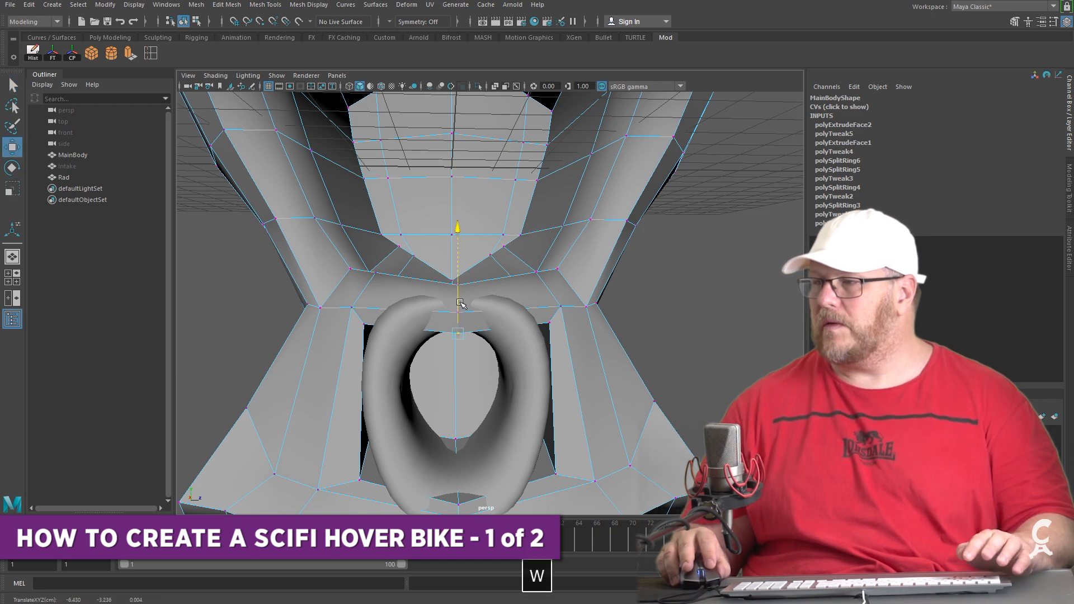
left_click_drag(460, 334, 415, 400, "alt")
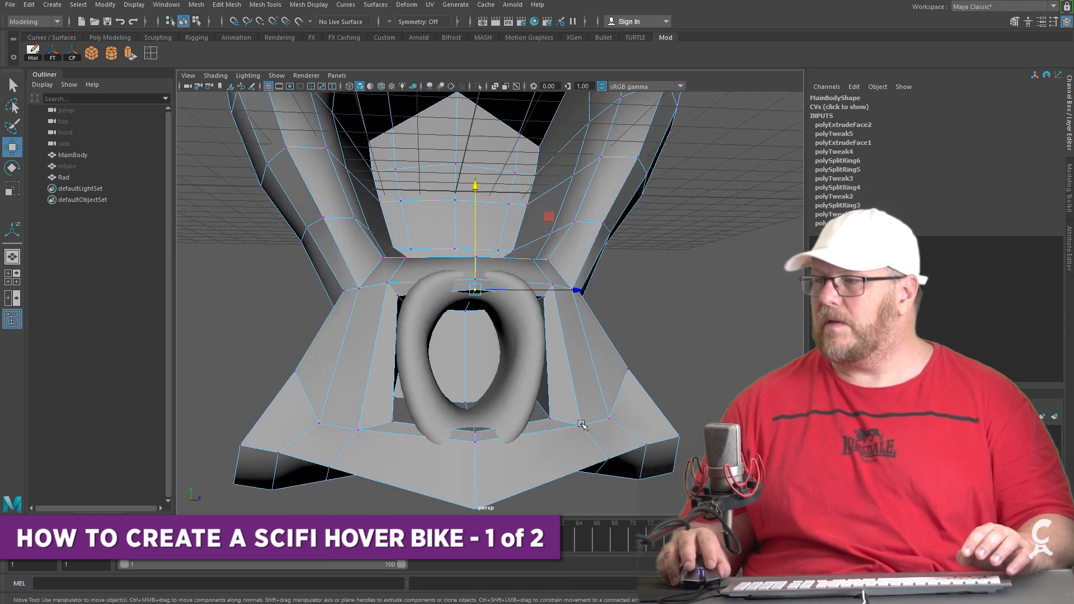
Scale Rad to 0.704 in Y and lower it to -4.667 in Y to fit the recess
right_click_drag(531, 359, 582, 341)
left_click(503, 355)
key("r")
left_click_drag(464, 254, 523, 412)
key("w")
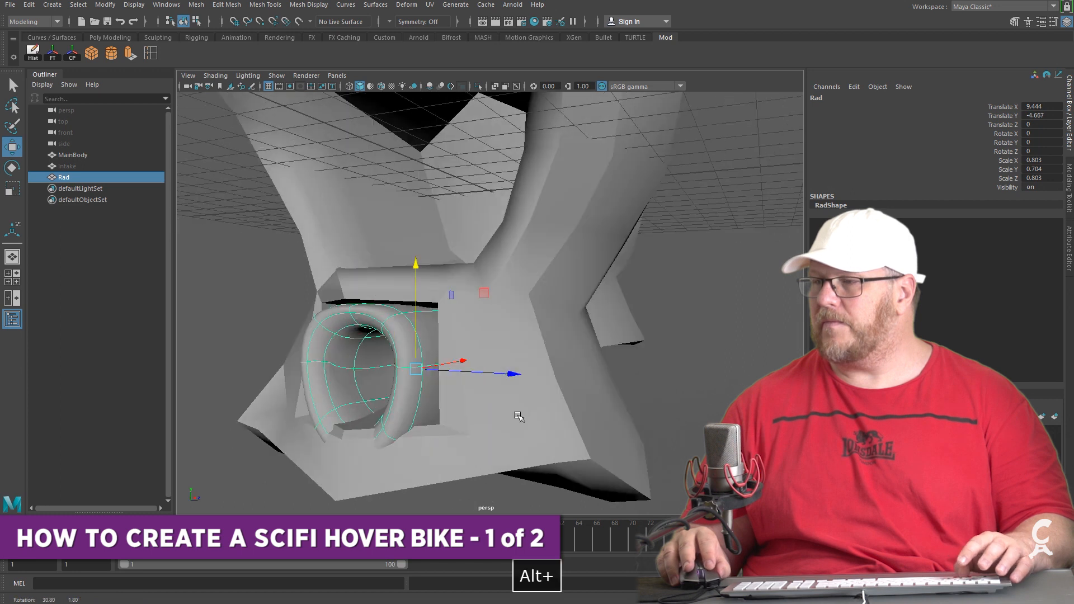
Adjust the centre edges of MainBody's radiator recess and turn its smooth preview back on
left_click(319, 479)
left_click_drag(331, 475, 463, 341, "alt")
right_click_drag(443, 296, 447, 255)
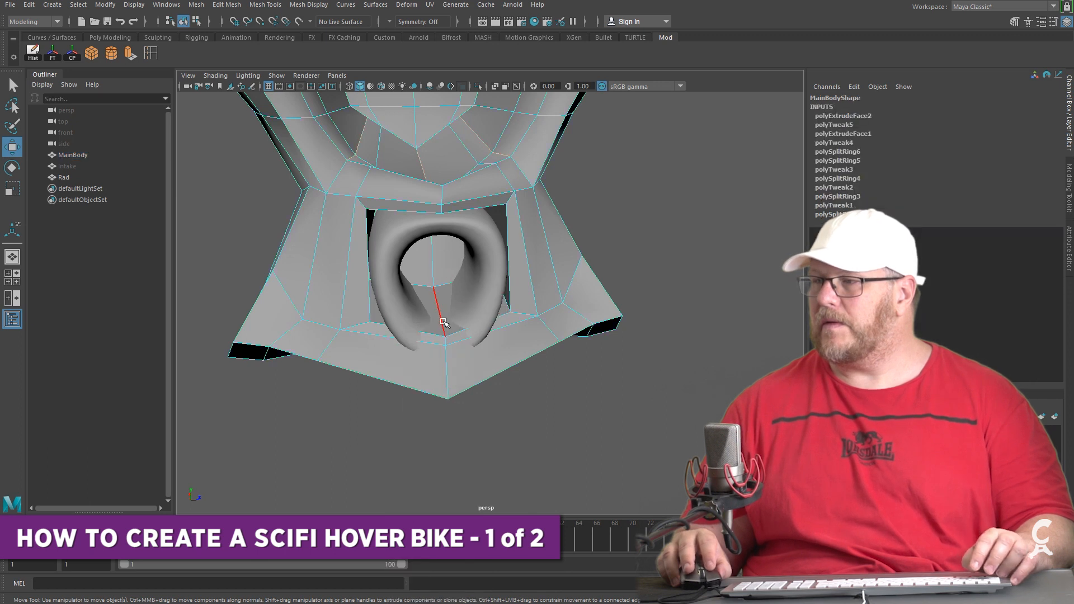
left_click_drag(439, 253, 434, 304, "shift")
left_click_drag(450, 413, 359, 395, "alt")
key("3")
left_click(447, 471)
left_click_drag(321, 456, 363, 426, "alt")
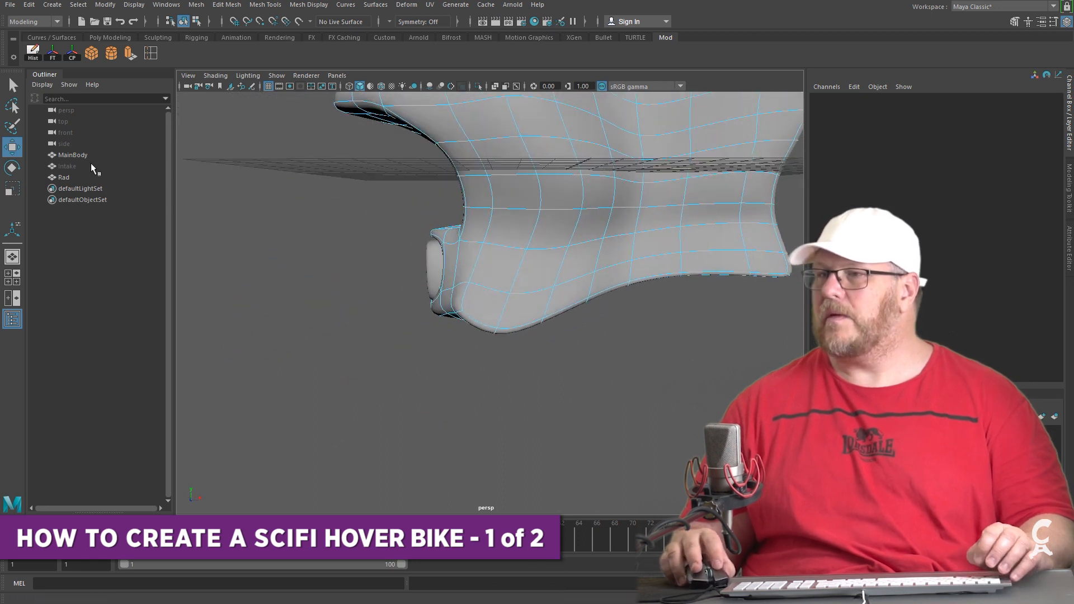
Make the Intake object visible and slide Rad out of the body to about 8.8 in X
left_click(66, 166)
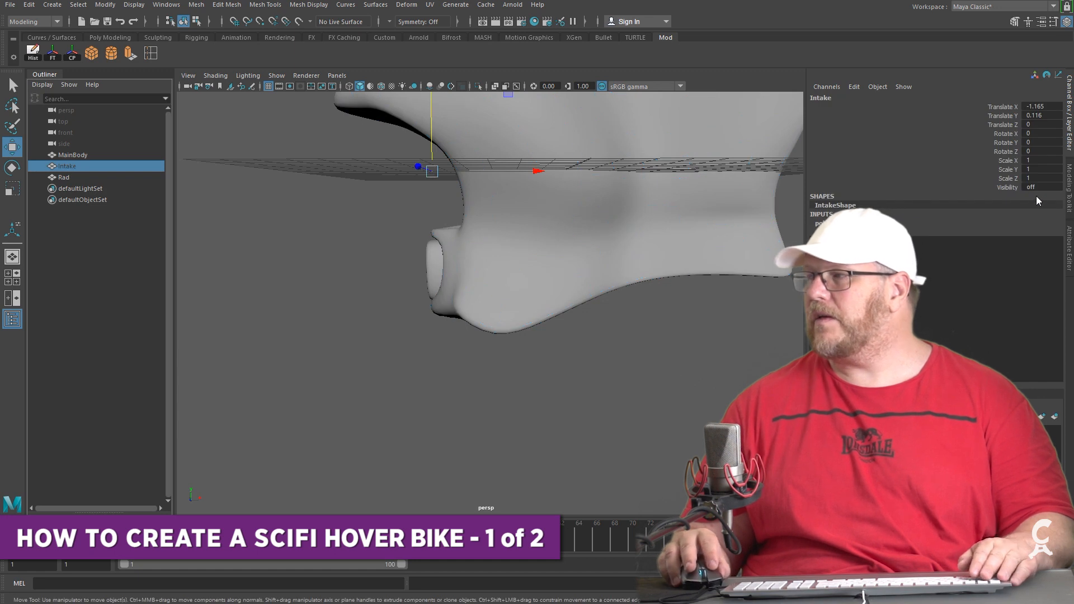
key("Return")
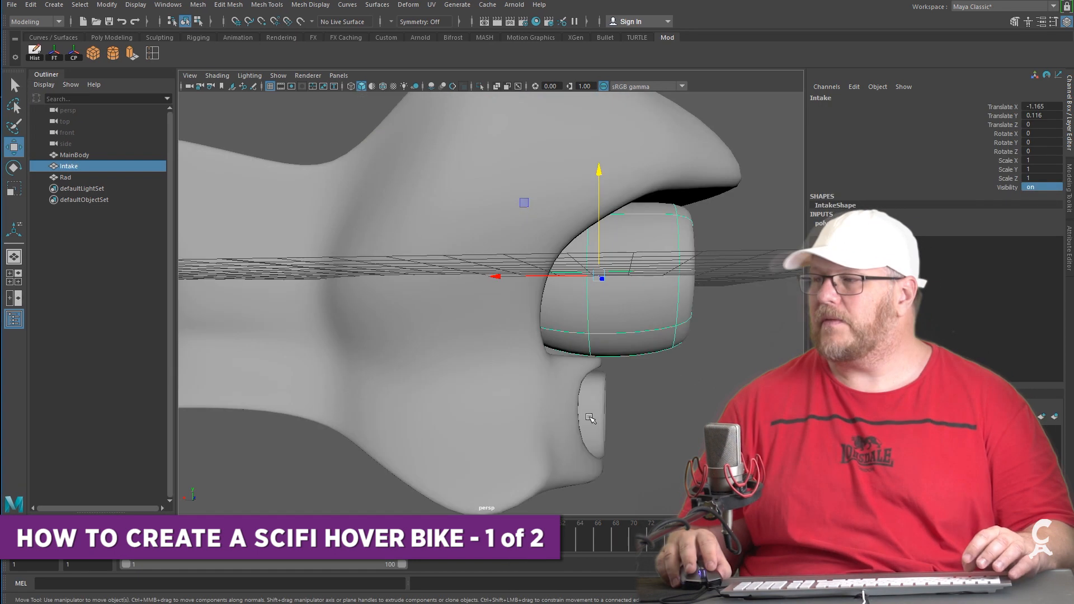
left_click(609, 411)
key("w")
left_click_drag(499, 410, 522, 412)
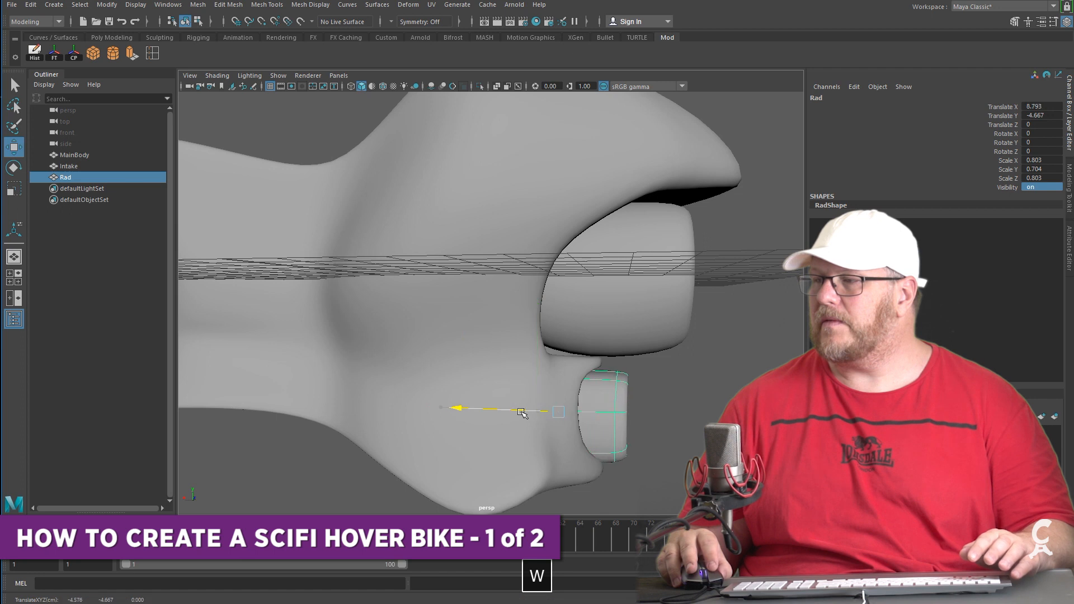
Move Intake slightly out of its opening to -1.264 in X
left_click(629, 338)
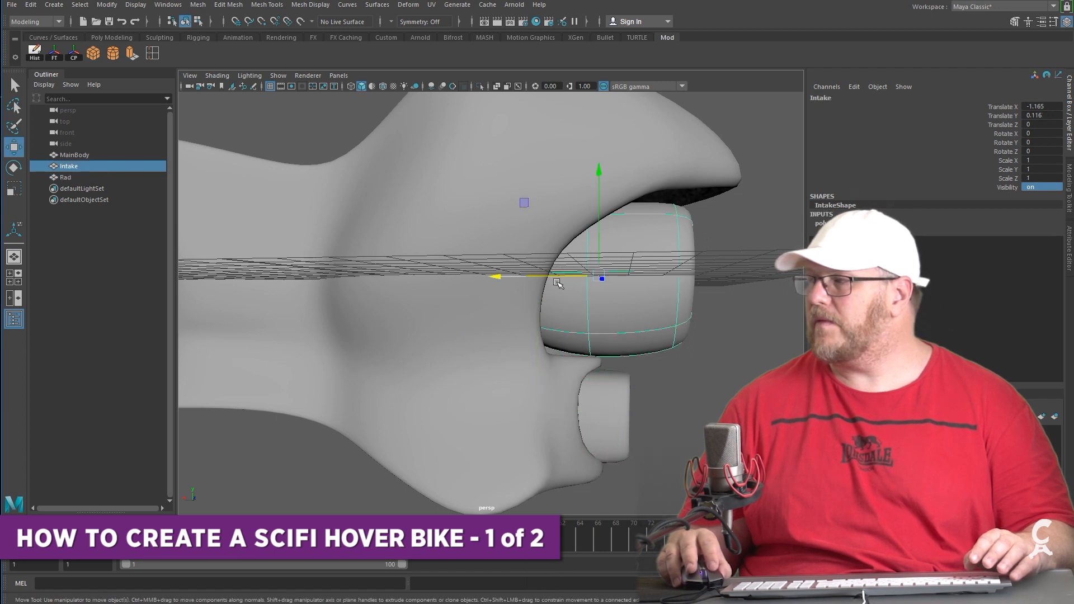
left_click_drag(566, 281, 563, 271)
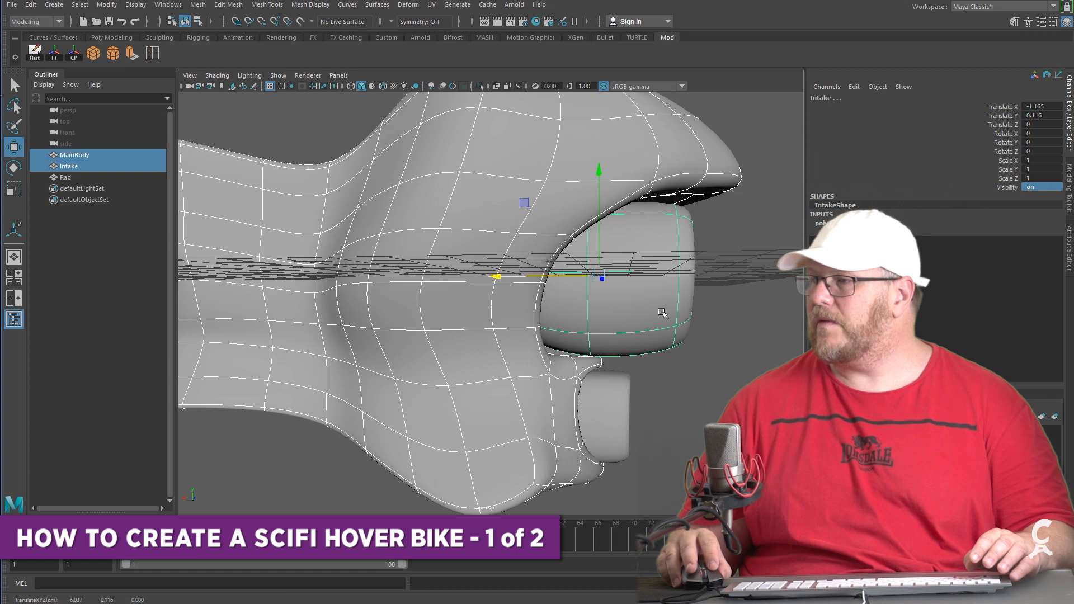
left_click(766, 338)
left_click(551, 287)
left_click_drag(550, 276, 511, 428)
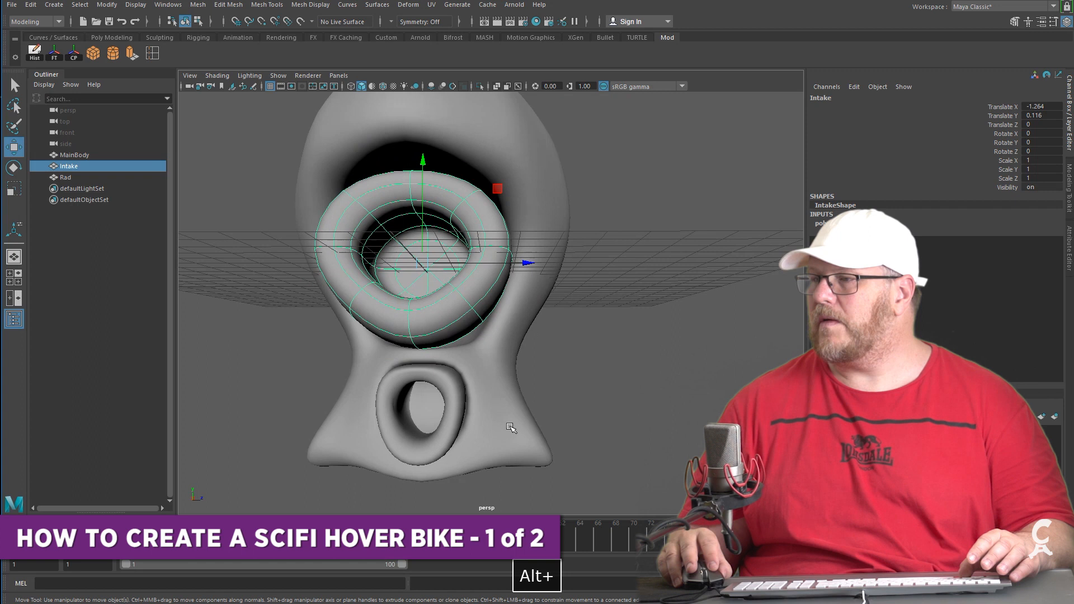
Compare the bike's front with the reference picture RefFromPuddles.jpg
left_click_drag(410, 462, 417, 461, "alt")
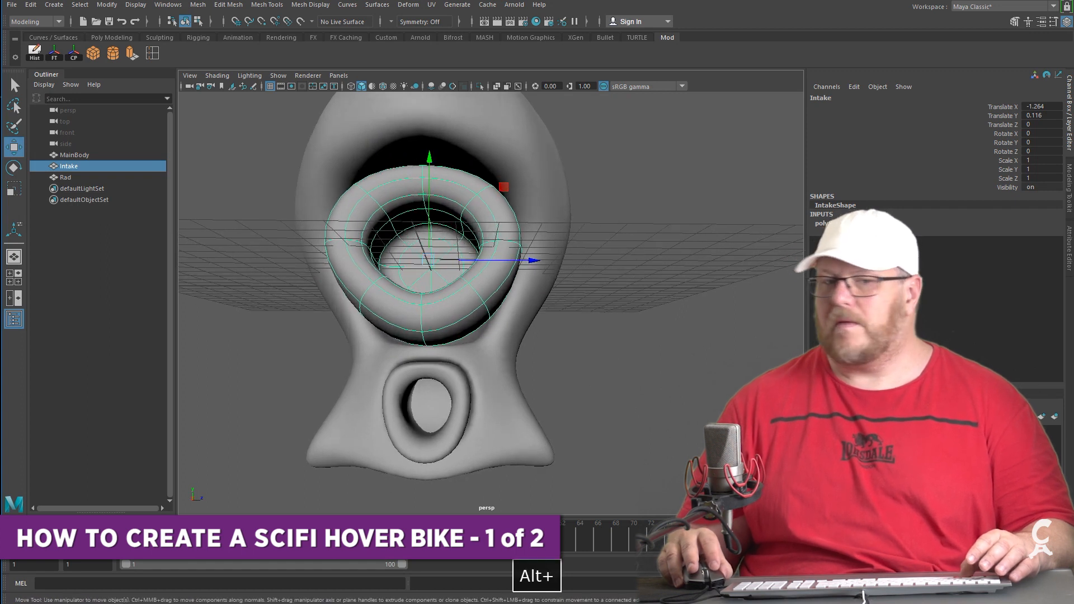
mouse_move(1073, 95)
left_mouse_down()
mouse_move(761, 13)
mouse_move(773, 7)
mouse_move(1073, 95)
left_mouse_up()
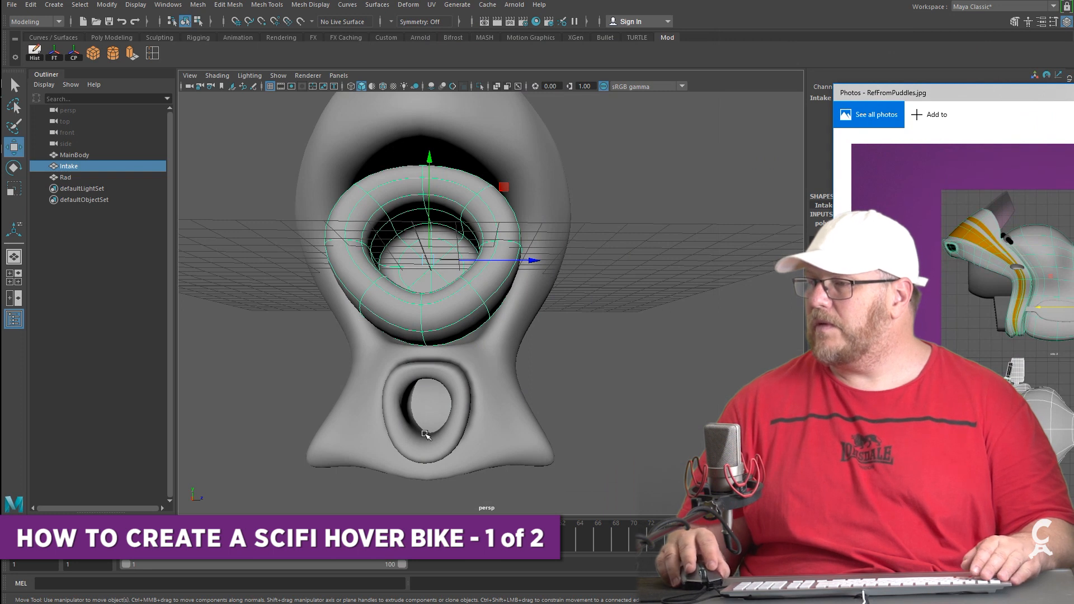
left_click(386, 463)
Select the outer ring of side faces on Rad behind its front rim and delete them
right_click_drag(386, 463, 440, 408, "alt")
left_click_drag(440, 408, 374, 473, "alt")
right_click_drag(374, 473, 388, 475, "alt")
left_click_drag(388, 475, 204, 448, "alt")
left_click_drag(303, 378, 353, 350, "alt")
right_click_drag(337, 335, 328, 359)
left_click(328, 358)
left_click(338, 414, "shift")
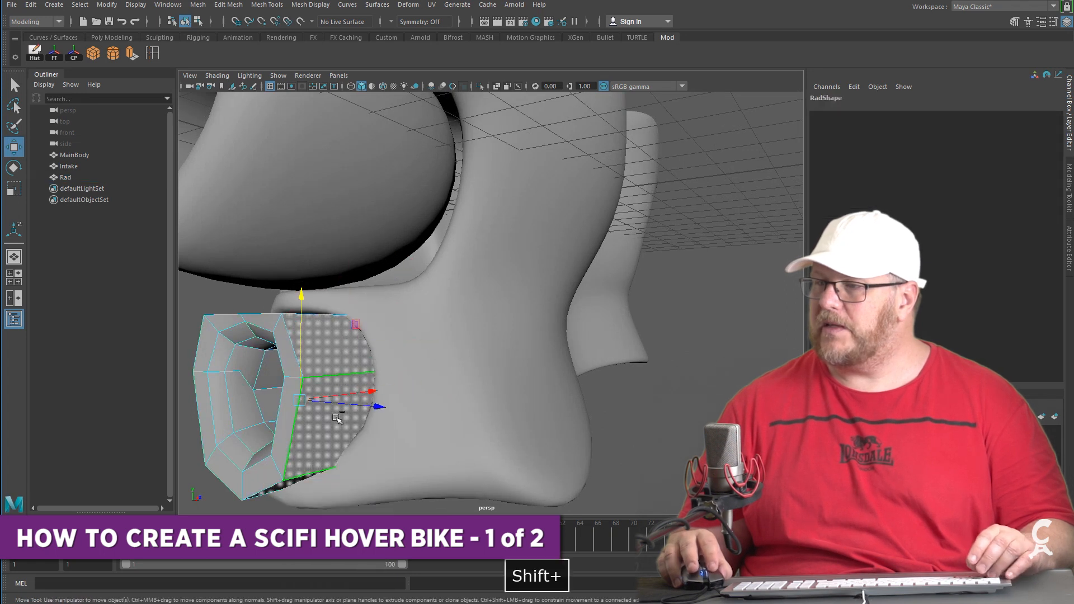
key("Delete")
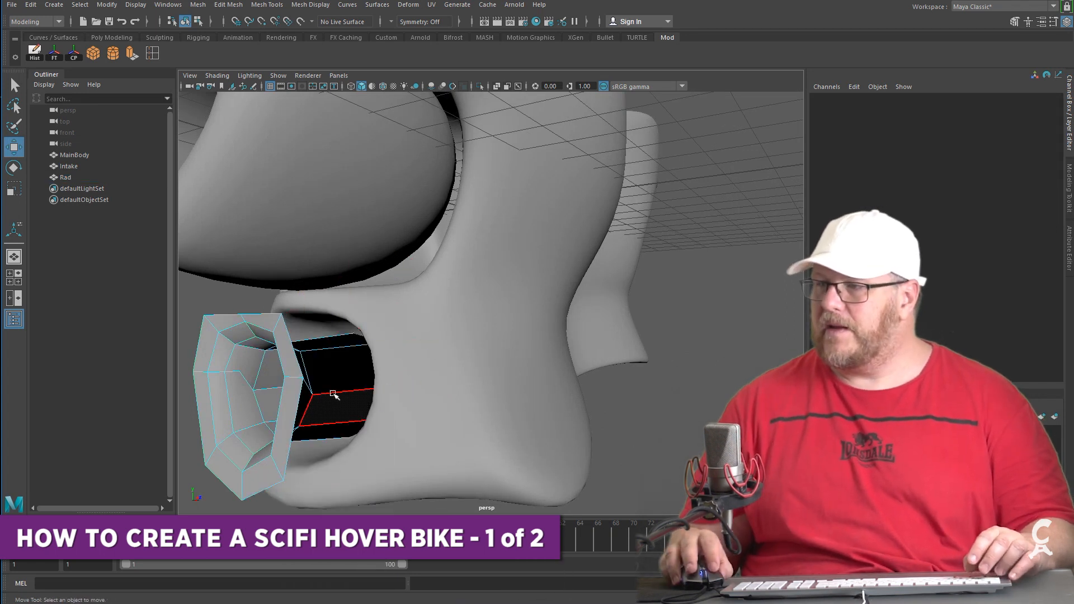
Delete the side faces and the rear block of faces behind Rad's front rim
double_click(334, 394)
left_click_drag(334, 394, 280, 369, "alt")
left_click(275, 374)
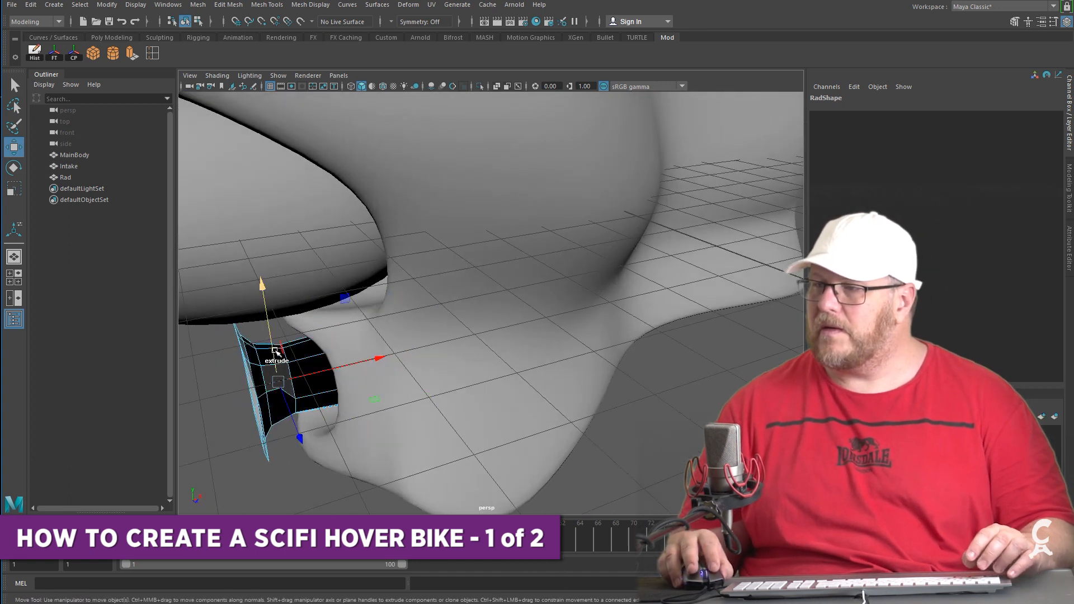
key("Delete")
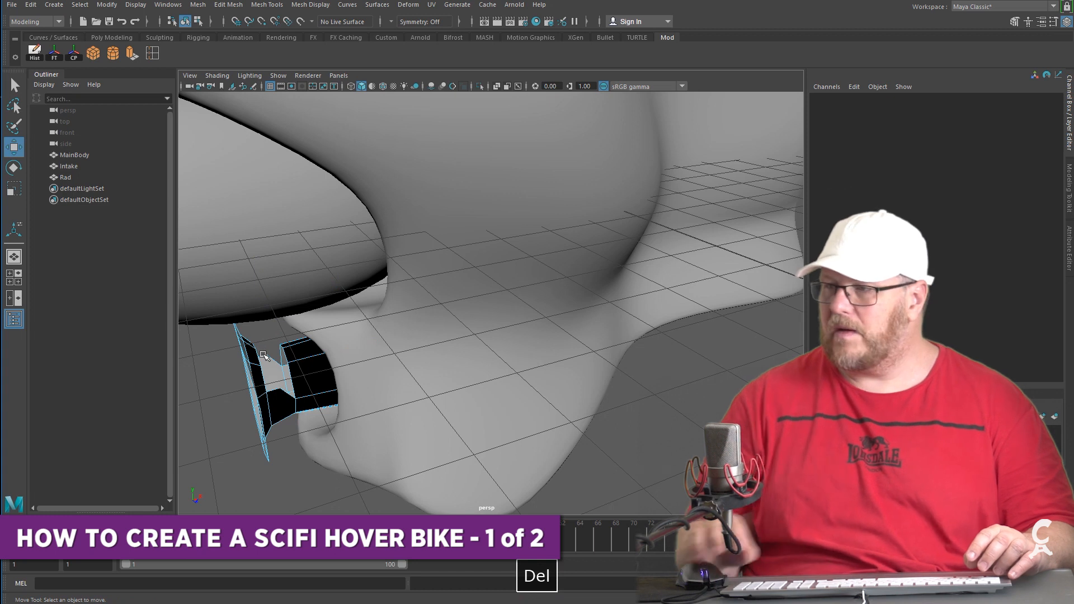
left_click(283, 347)
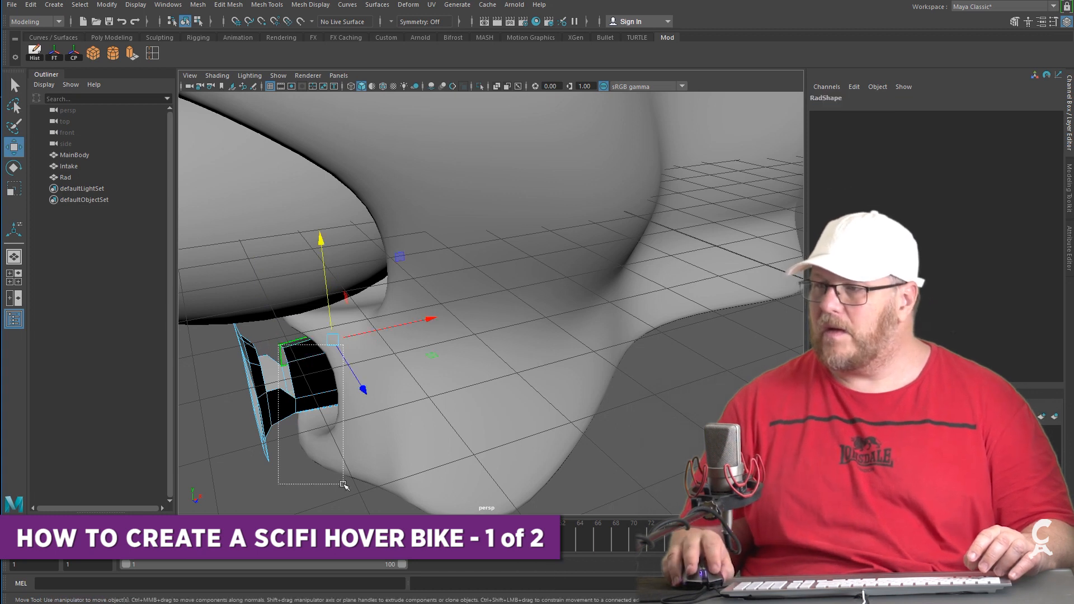
left_click_drag(344, 485, 343, 485)
key("Delete")
left_click_drag(403, 369, 383, 381, "alt")
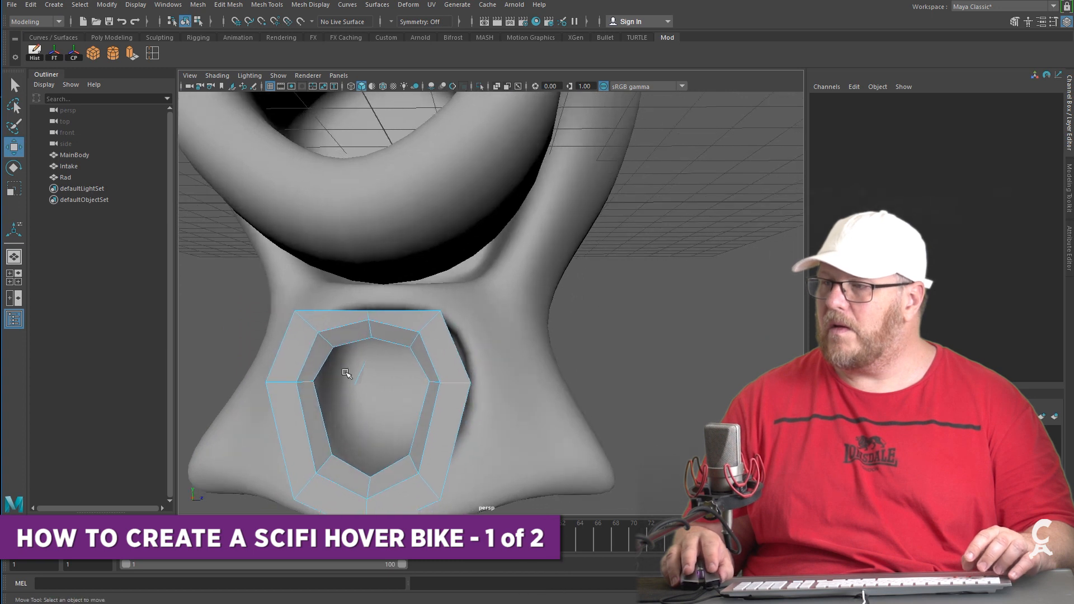
Delete the remaining inner wall faces around Rad's opening, keeping only the front ring
left_click(365, 381)
key("Delete")
left_click_drag(366, 379, 299, 432, "alt")
scroll(207, 378, "up", 2)
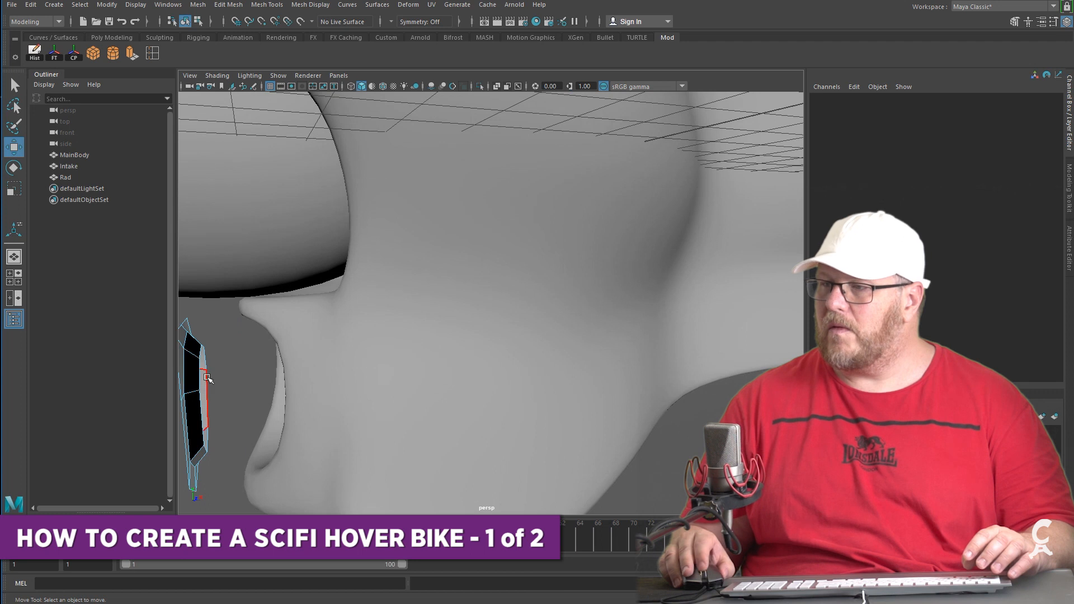
left_click(190, 385)
left_click_drag(188, 366, 199, 349, "shift")
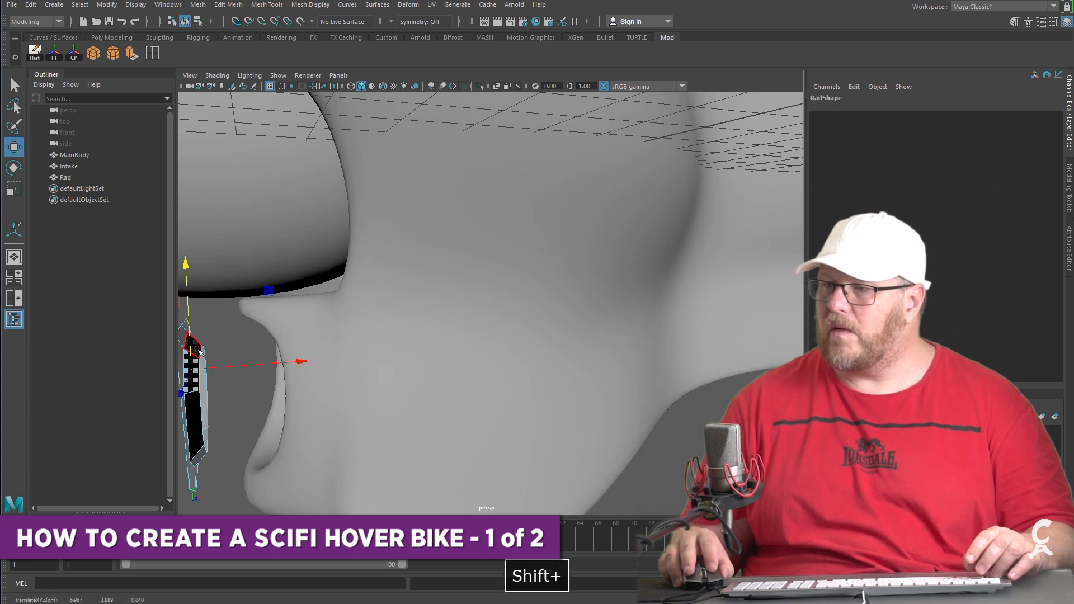
key("ctrl+z")
left_click(197, 349)
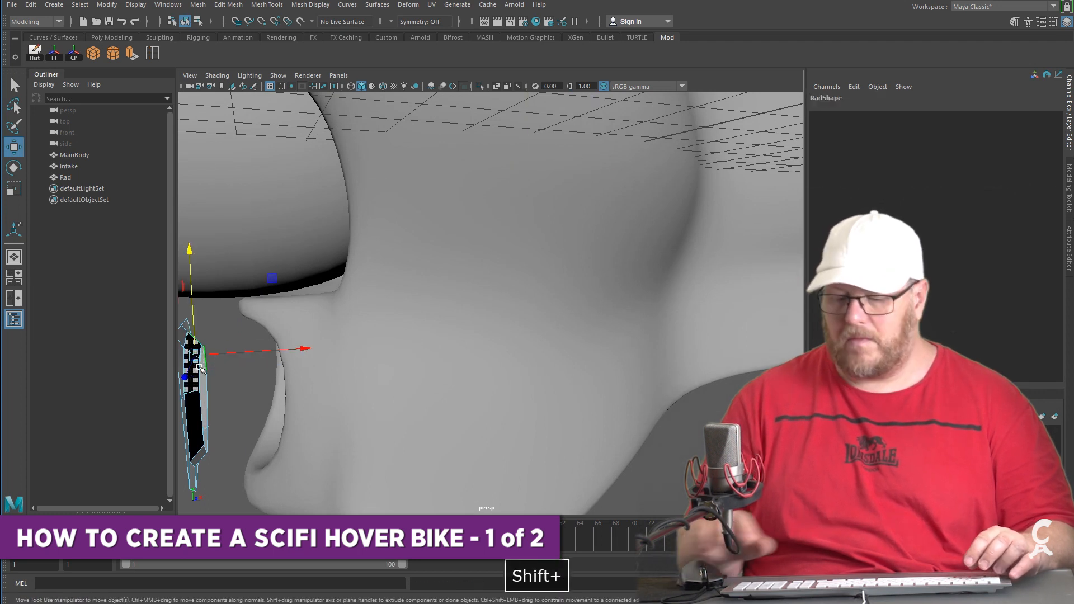
key("Delete")
middle_click_drag(216, 427, 297, 355, "alt")
left_click(298, 355)
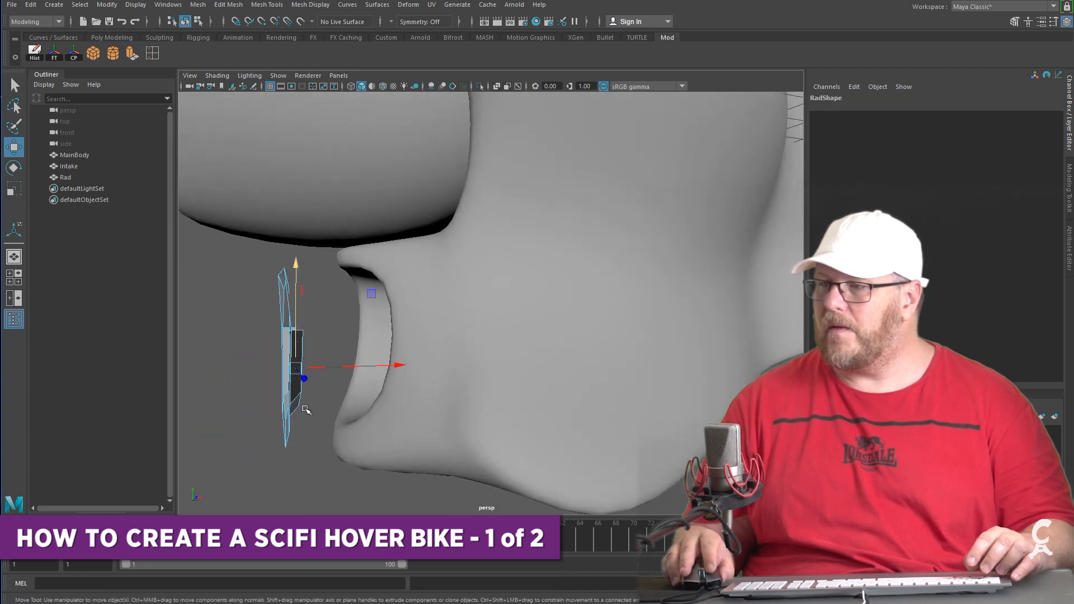
left_click_drag(324, 438, 222, 246, "alt")
key("Delete")
Select all vertices of Rad's front ring and scale them closer together in X
right_click_drag(298, 282, 244, 262)
left_click_drag(347, 579, 348, 576)
key("r")
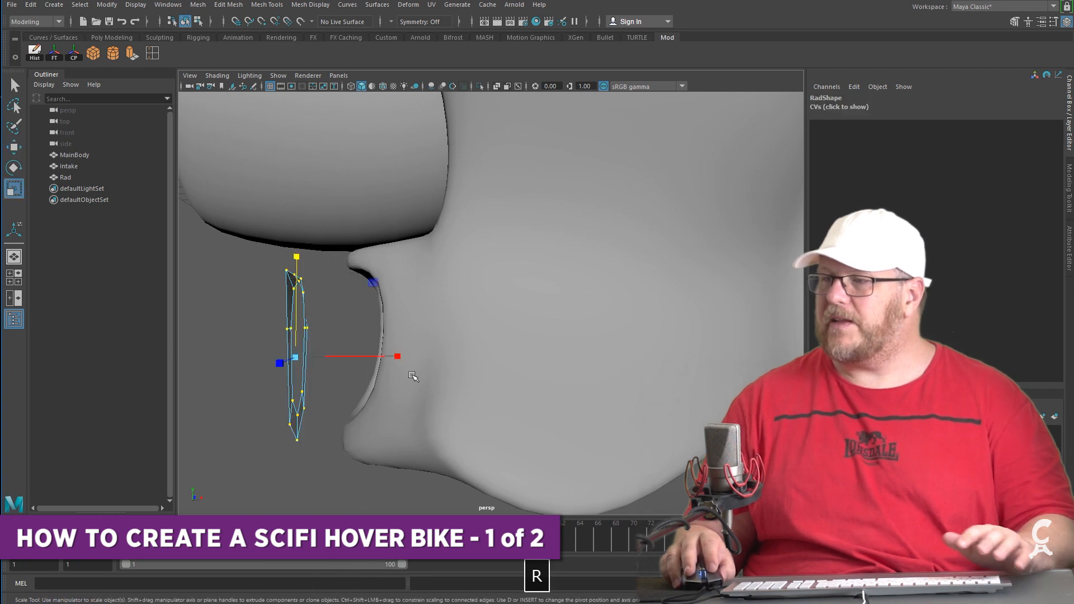
left_click_drag(398, 357, 303, 359)
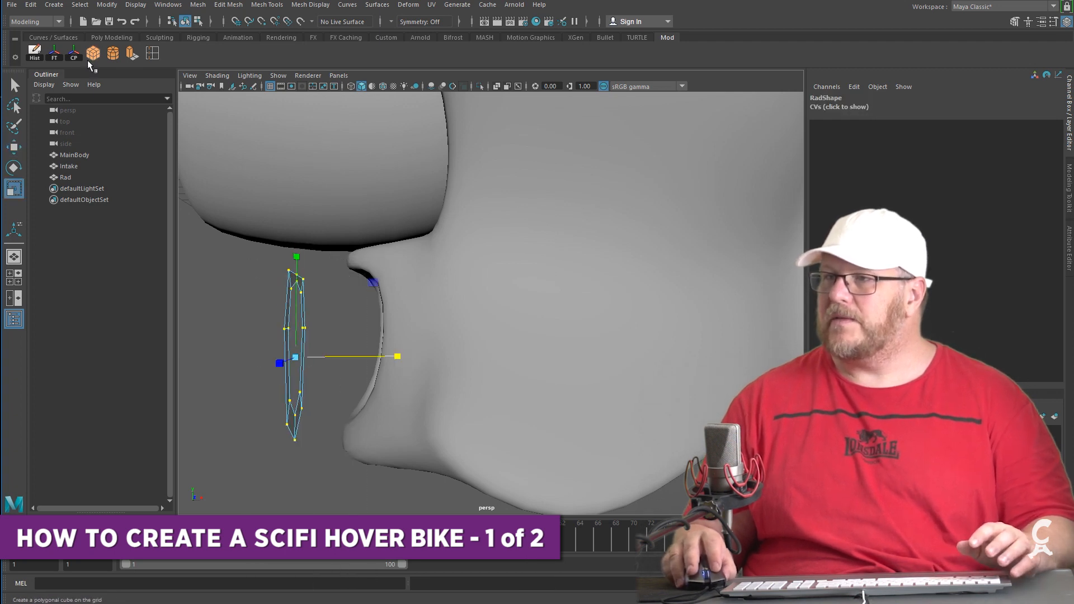
Lower the inner top-centre vertex of Rad's front ring slightly in Y
left_click_drag(328, 380, 471, 401, "alt")
left_click_drag(486, 395, 447, 235, "alt")
left_click(480, 219)
key("w")
left_click_drag(478, 202, 478, 207)
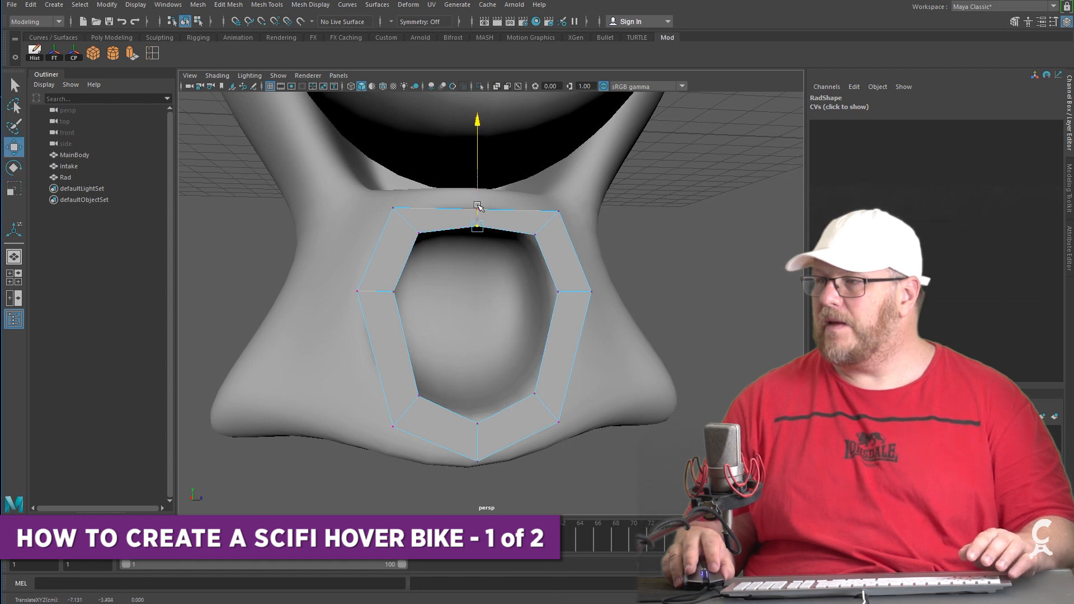
Scale the ring's two inner middle side vertices apart in Z by about 1.23
left_click_drag(388, 272, 575, 321)
key("r")
left_click_drag(572, 281, 593, 286)
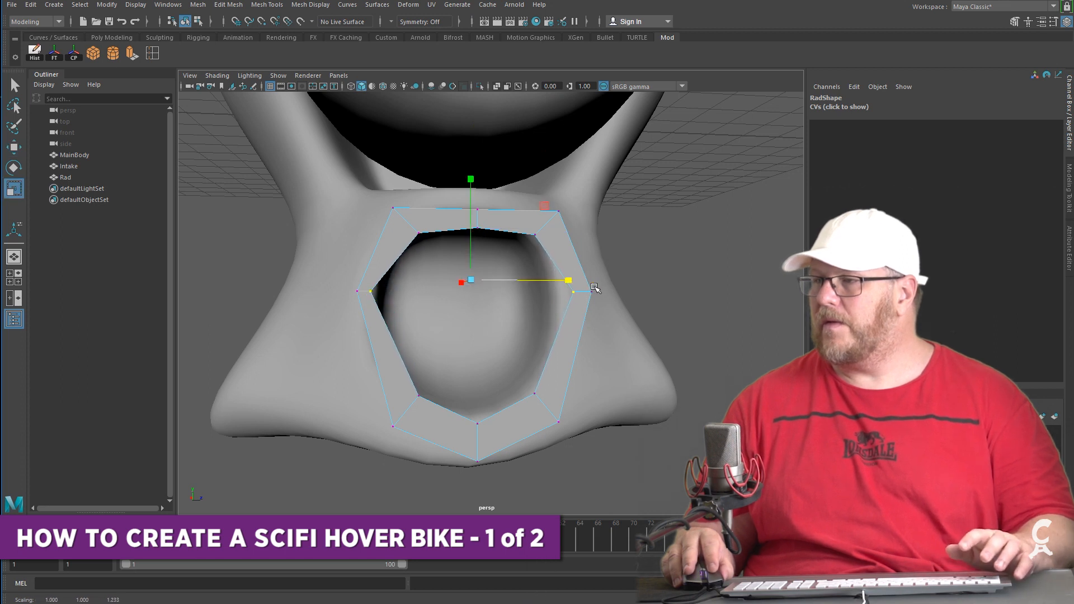
Delete the faces of the ring's left half, as seen from the bike's front, up to the centre line
right_click_drag(421, 227, 416, 242)
left_click_drag(328, 161, 440, 521)
key("Delete")
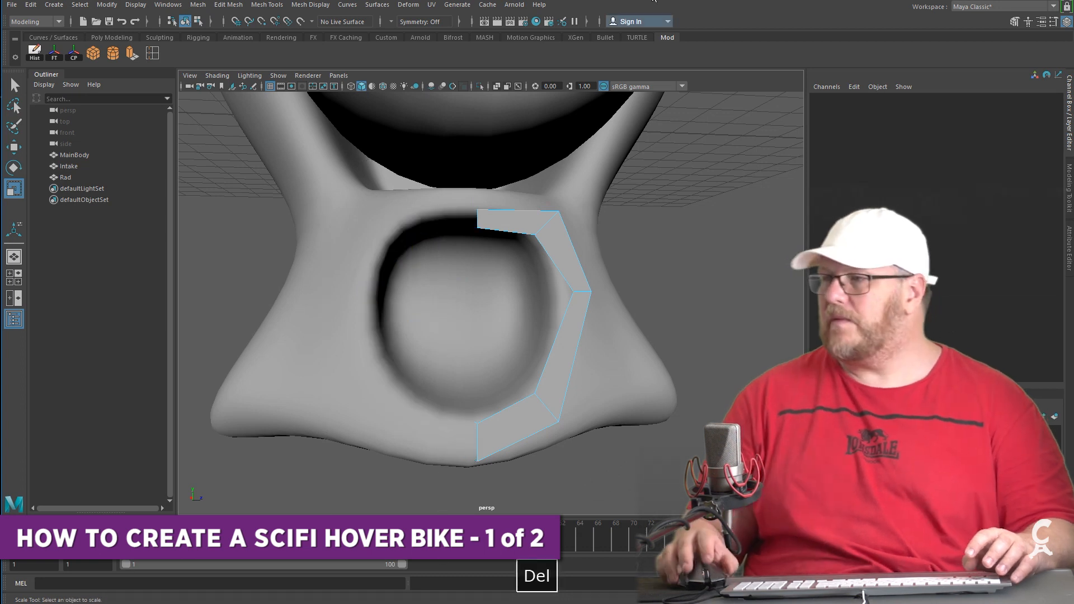
Try to align the half ring's centre-line vertices by scaling them together in Z
right_click_drag(511, 232, 551, 212)
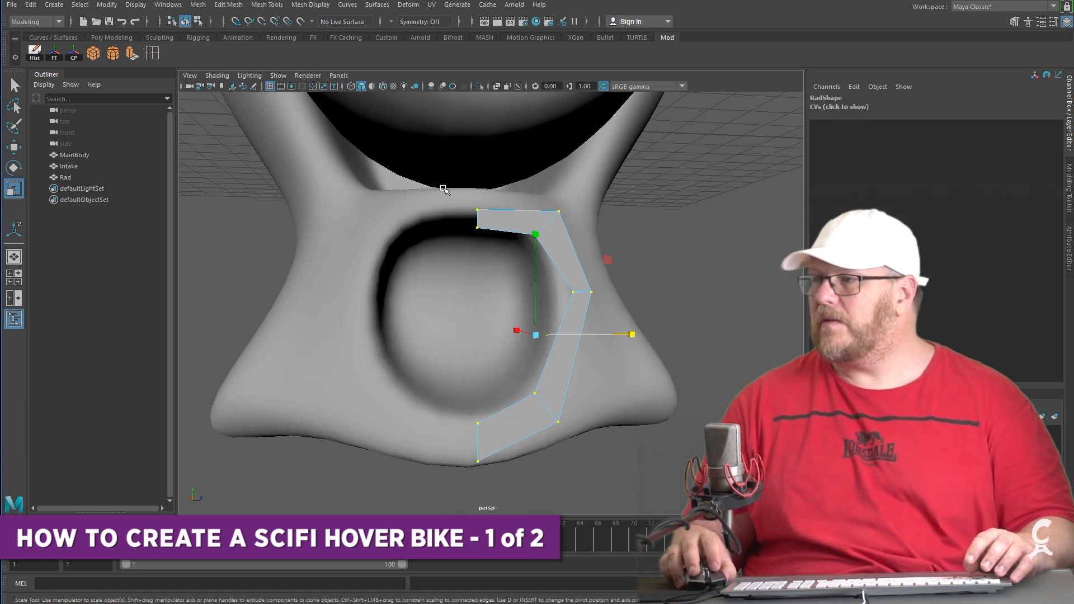
key("r")
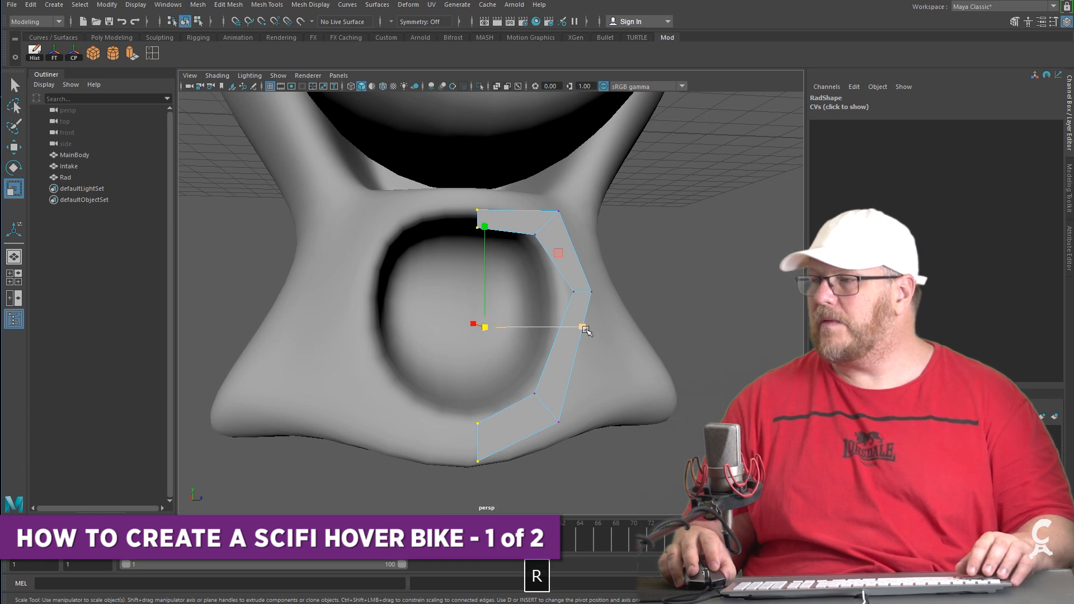
left_click_drag(585, 330, 498, 328)
key("ctrl+z")
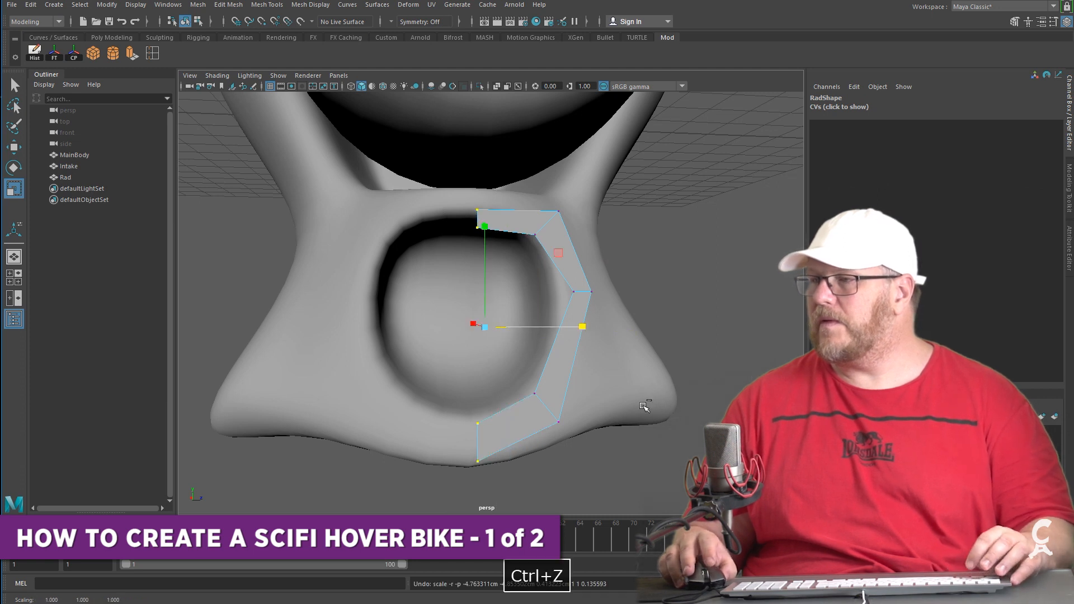
left_click(535, 286)
left_click(570, 285)
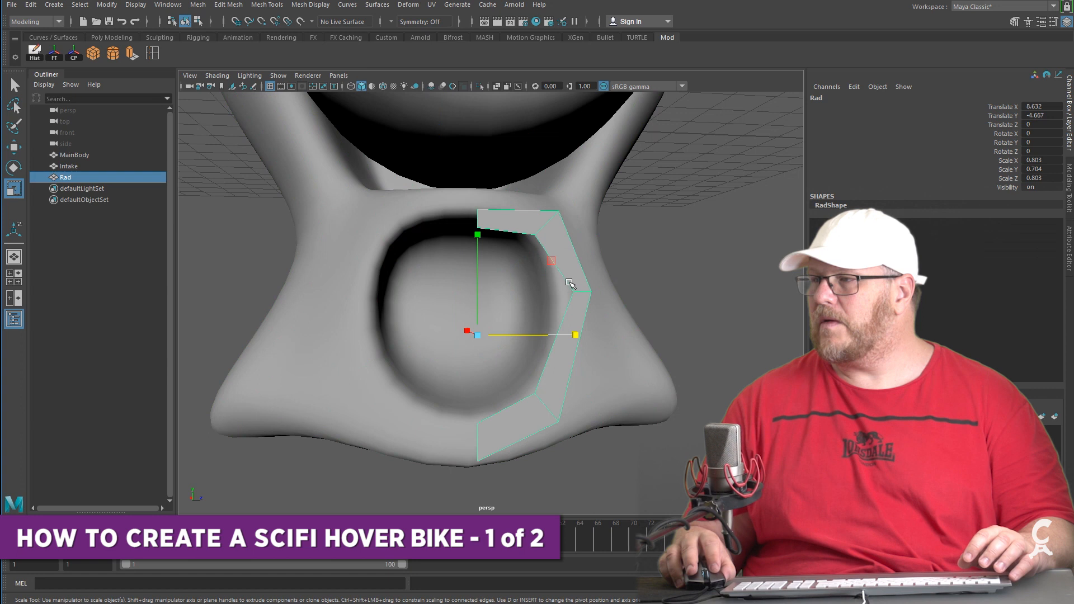
scroll(584, 307, "down", 2)
left_click_drag(584, 309, 571, 315, "alt")
right_click_drag(507, 260, 448, 264)
left_click_drag(415, 224, 475, 488)
left_click_drag(582, 448, 511, 413, "alt")
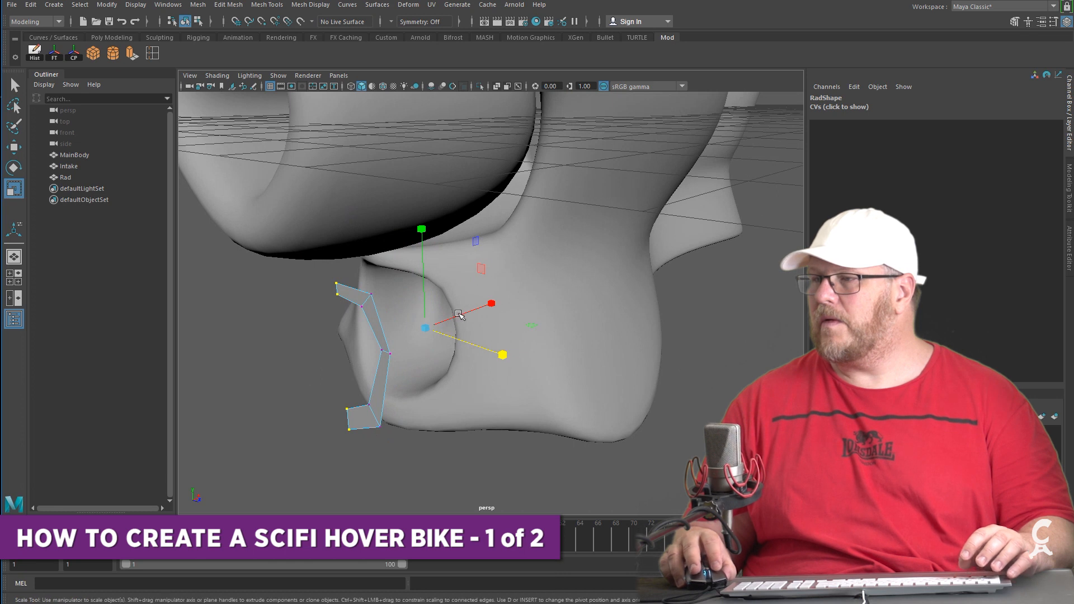
Move Rad forward, away from the main body, to about 4.3 in X
scroll(344, 362, "down", 3)
left_click_drag(360, 362, 347, 334, "alt")
right_click_drag(394, 291, 445, 274)
key("w")
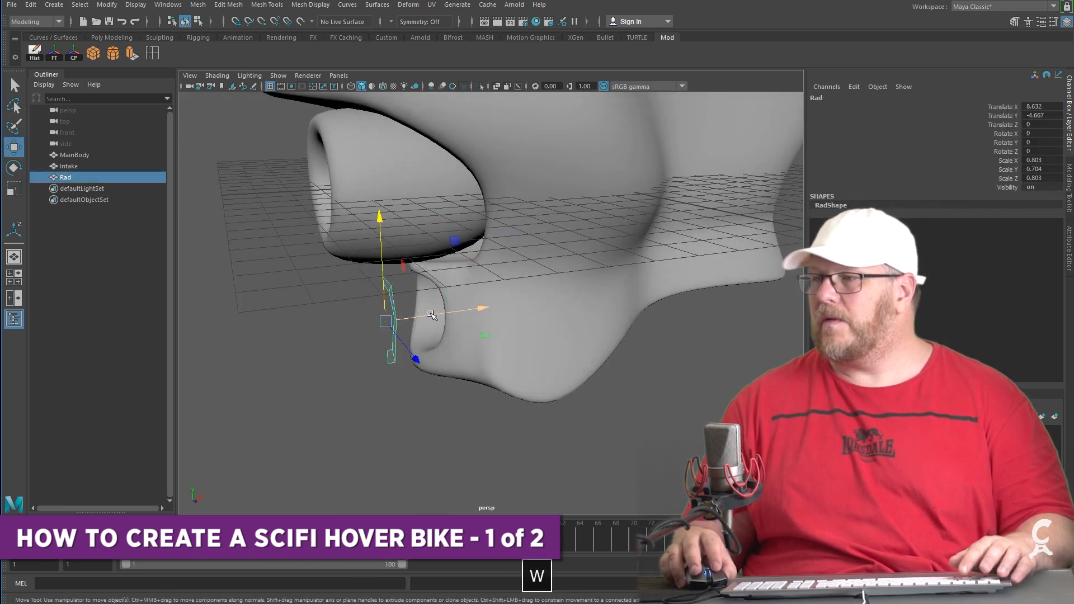
left_click_drag(431, 314, 313, 342)
Delete Rad's leftover back faces behind the half ring
right_click_drag(378, 297, 377, 326)
left_click(370, 282)
left_click(368, 317, "shift")
key("Delete")
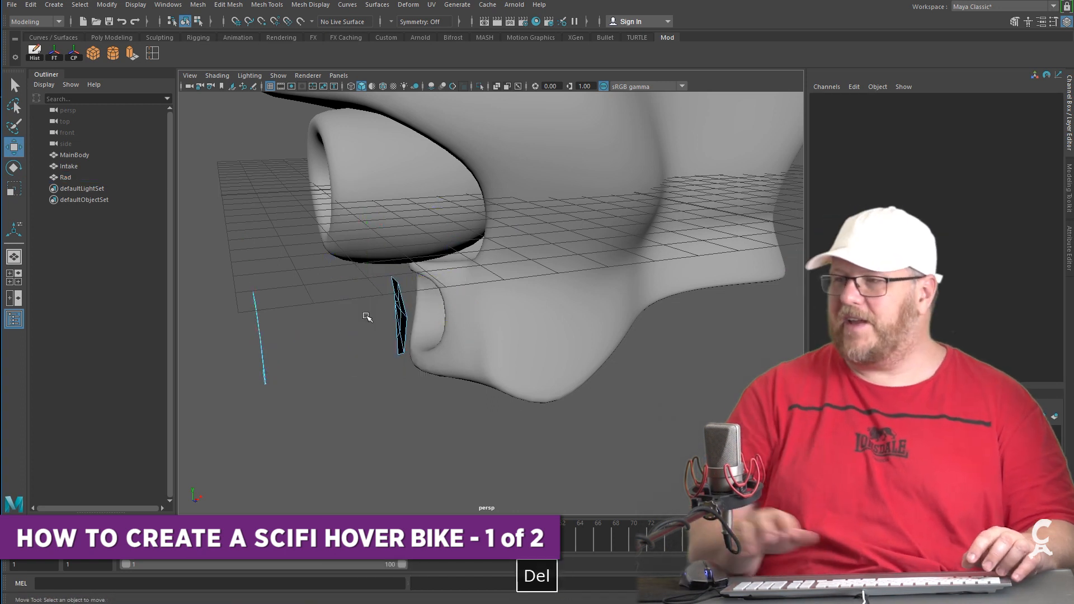
left_click_drag(375, 279, 425, 423)
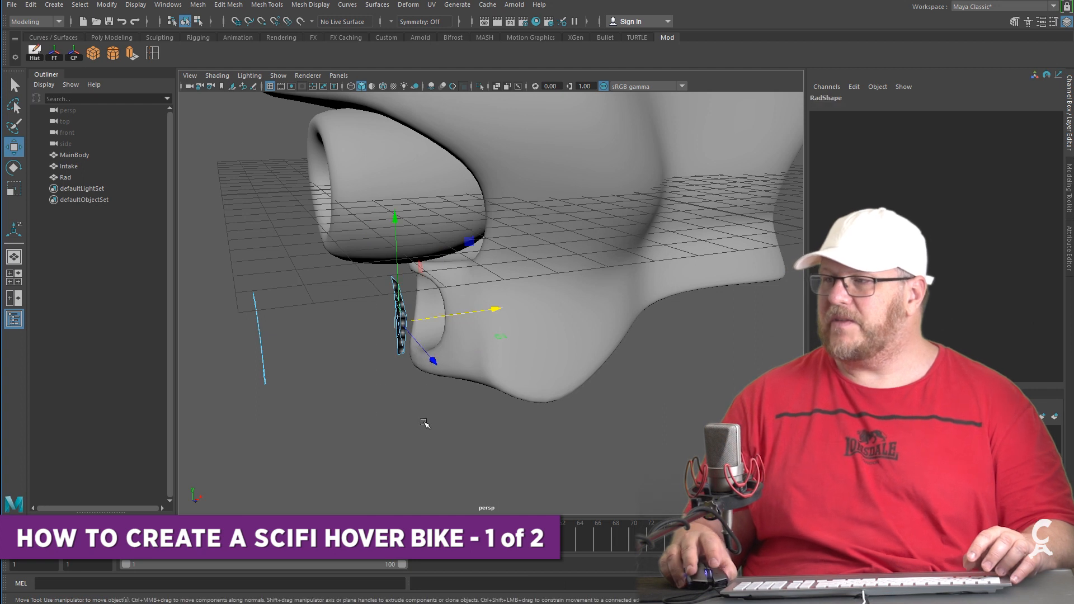
key("Delete")
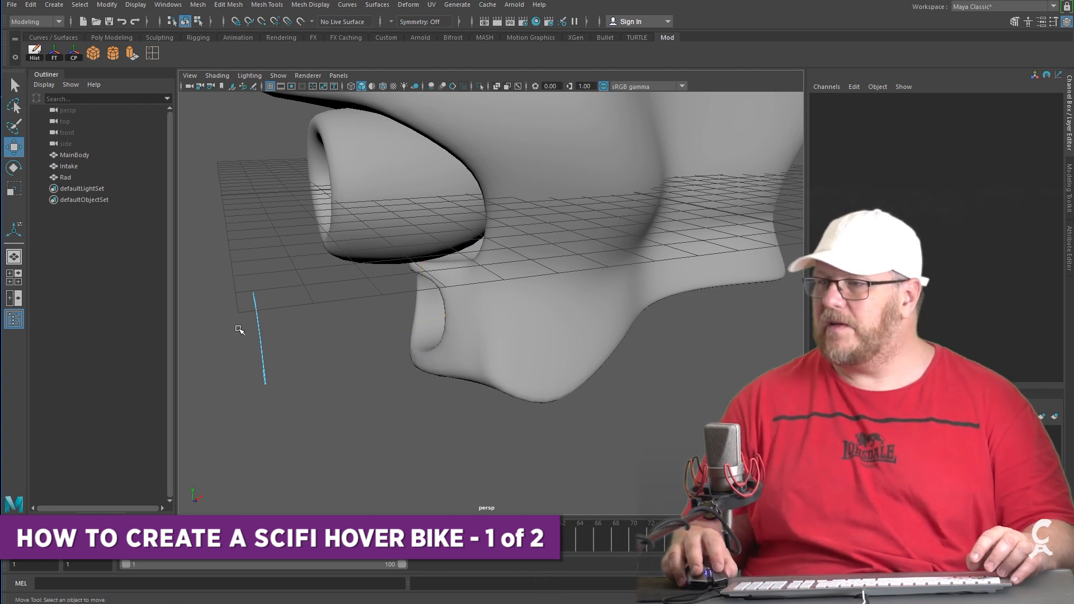
Move Rad back towards the body to 8.446 in X and freeze its transformations
left_click(255, 323)
right_click_drag(265, 381, 282, 362)
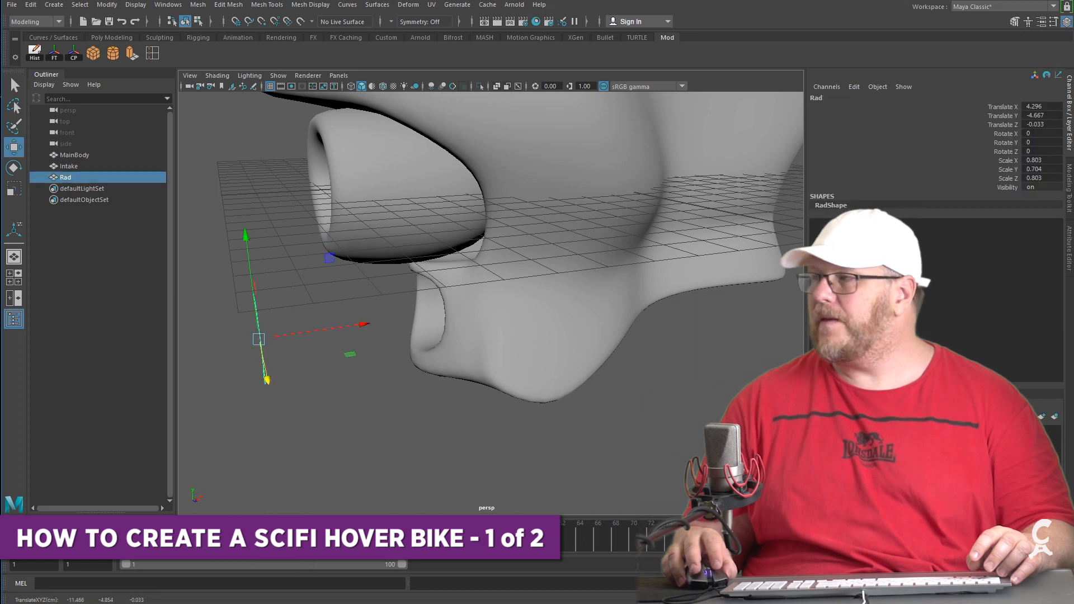
left_click(134, 440, "alt")
key("ctrl+z")
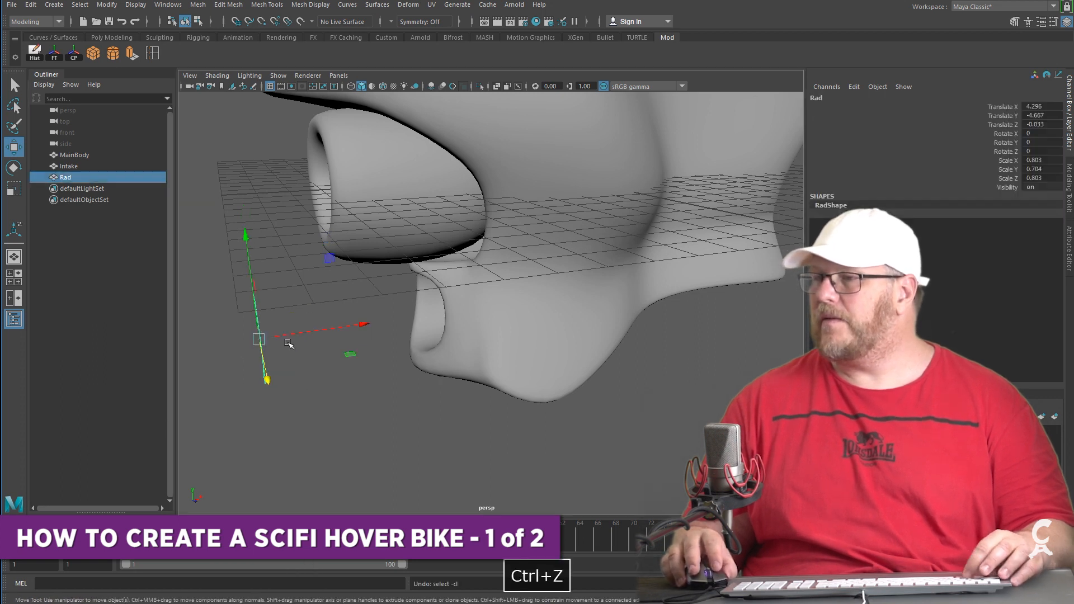
left_click_drag(299, 338, 421, 317)
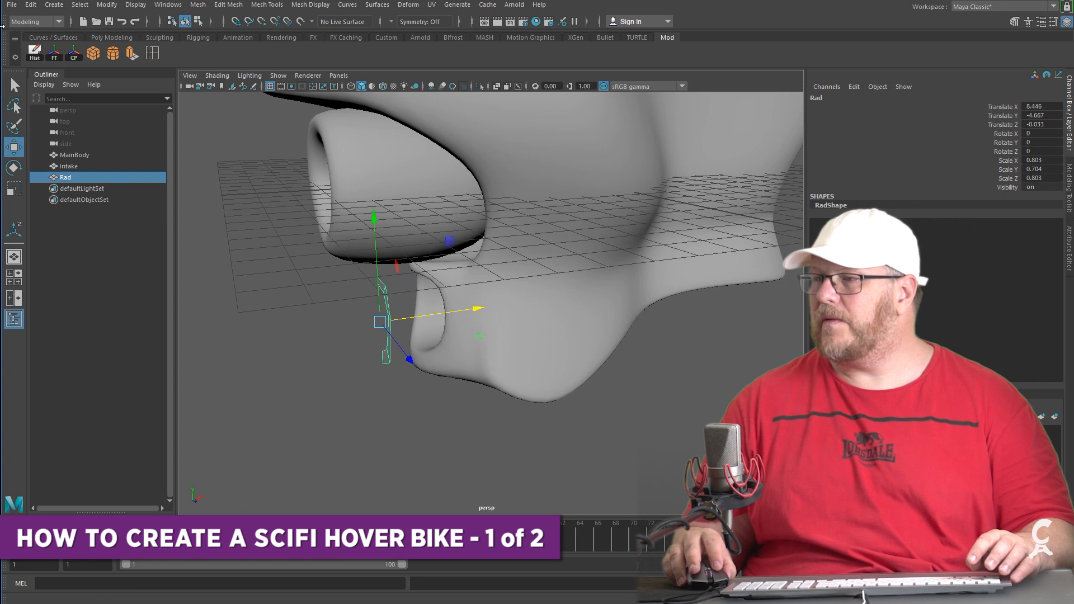
left_click(54, 53)
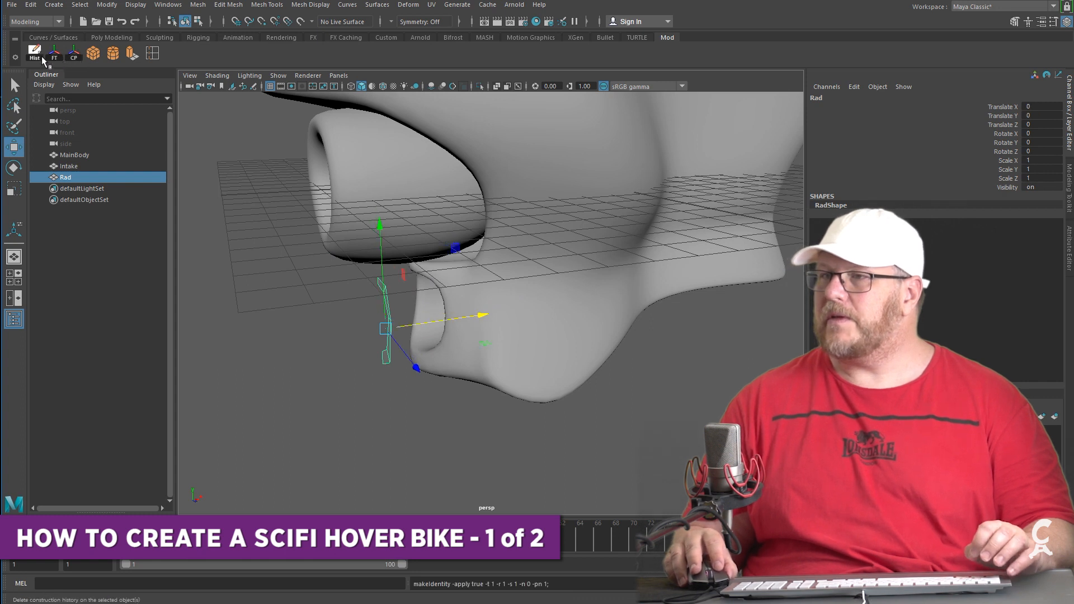
Move the half ring's inner upper corner vertex outward in Z and scale the two middle side vertices slightly together
left_click_drag(389, 386, 506, 415, "alt")
scroll(484, 394, "up", 4)
right_click_drag(517, 295, 486, 292)
left_click(494, 298)
left_click_drag(511, 300, 519, 299)
left_click_drag(491, 368, 660, 342)
key("r")
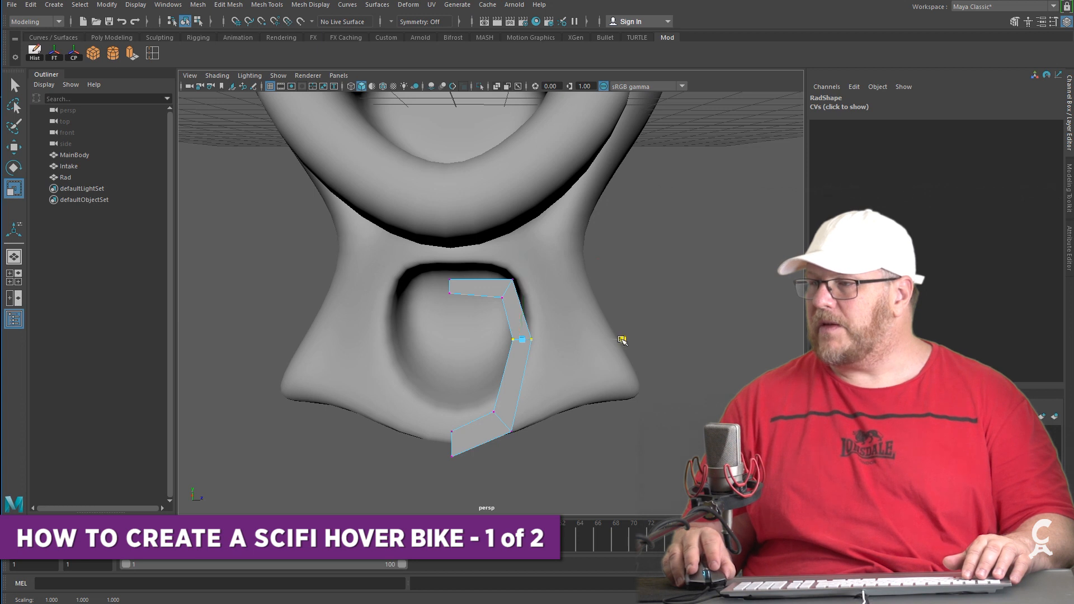
Even out the half ring's thickness by lowering the inner bottom-corner and top-centre vertices and raising the outer bottom-centre vertex
left_click(493, 415)
key("w")
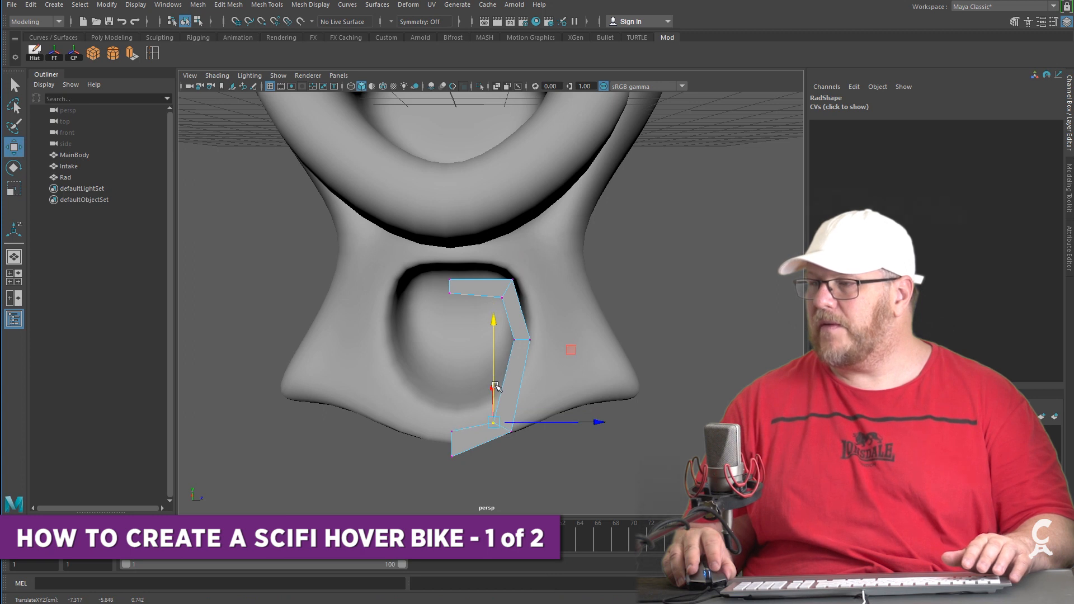
left_click(453, 455)
left_click_drag(453, 435, 453, 431)
left_click(495, 424)
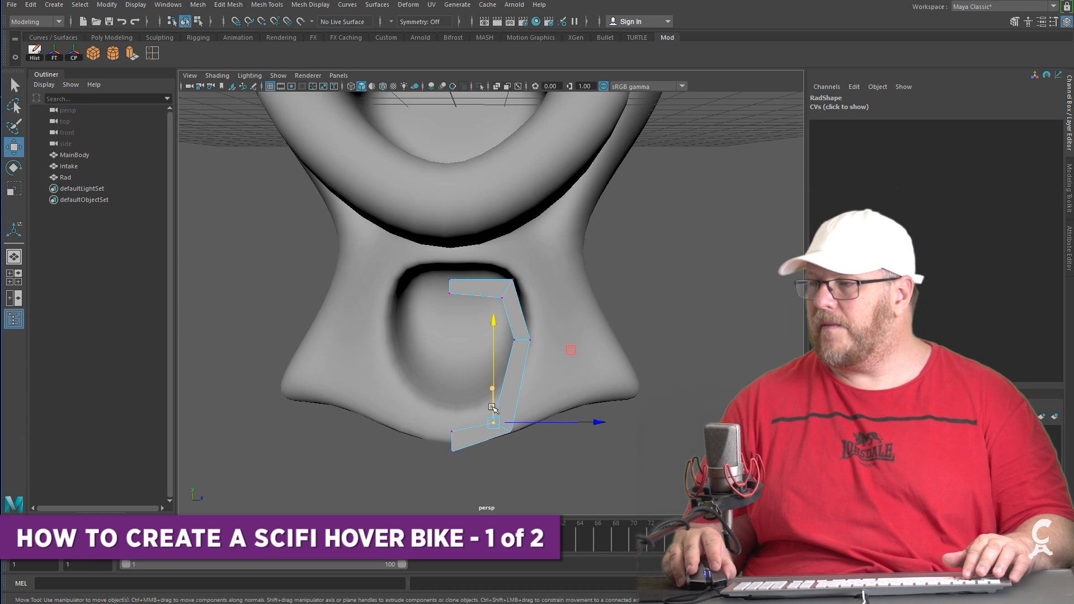
left_click_drag(494, 343, 494, 341)
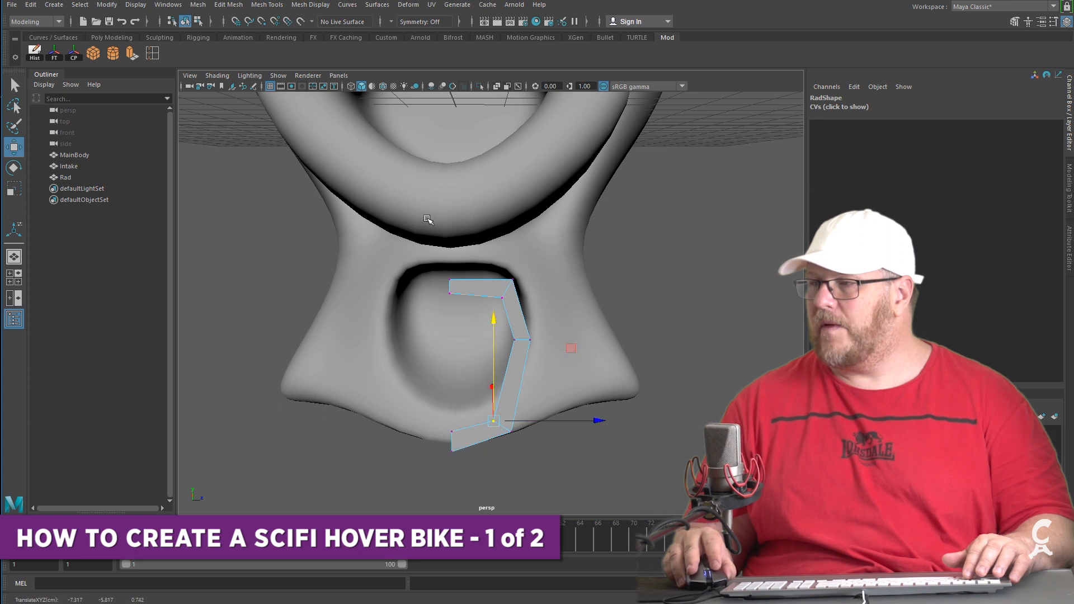
left_click(449, 293)
Flatten the half ring's centre-line vertices in Z and snap them to the grid's centre line
left_click_drag(449, 270, 458, 523)
key("r")
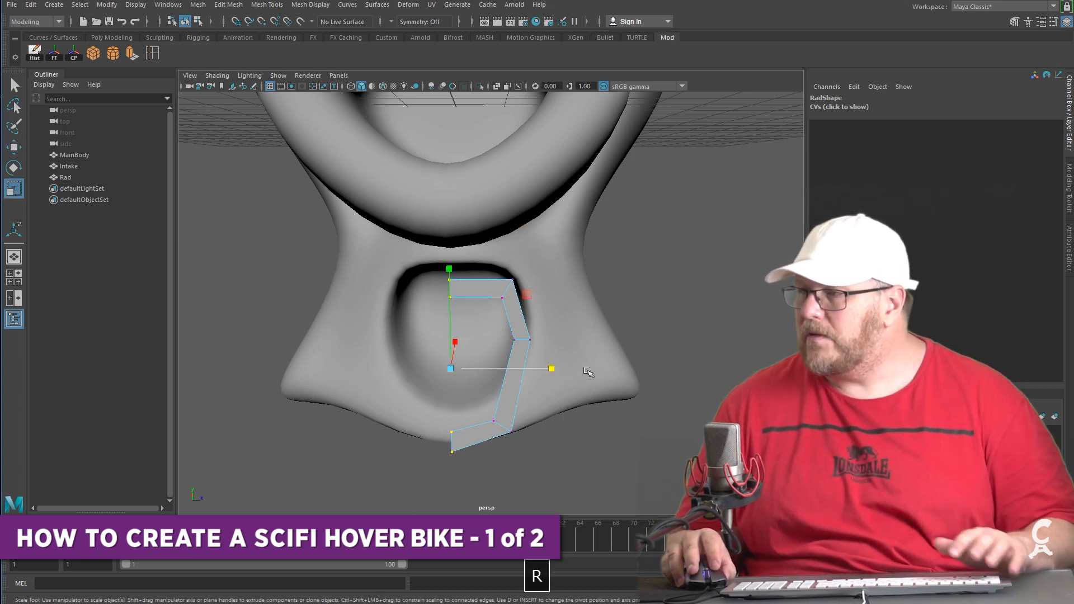
left_click_drag(552, 367, 365, 353)
key("w")
key("x")
left_click_drag(487, 368, 458, 368)
left_click(618, 299)
Snap Rad's pivot in Z to the grid's centre line along the half ring's open edge
right_click_drag(532, 270, 525, 273)
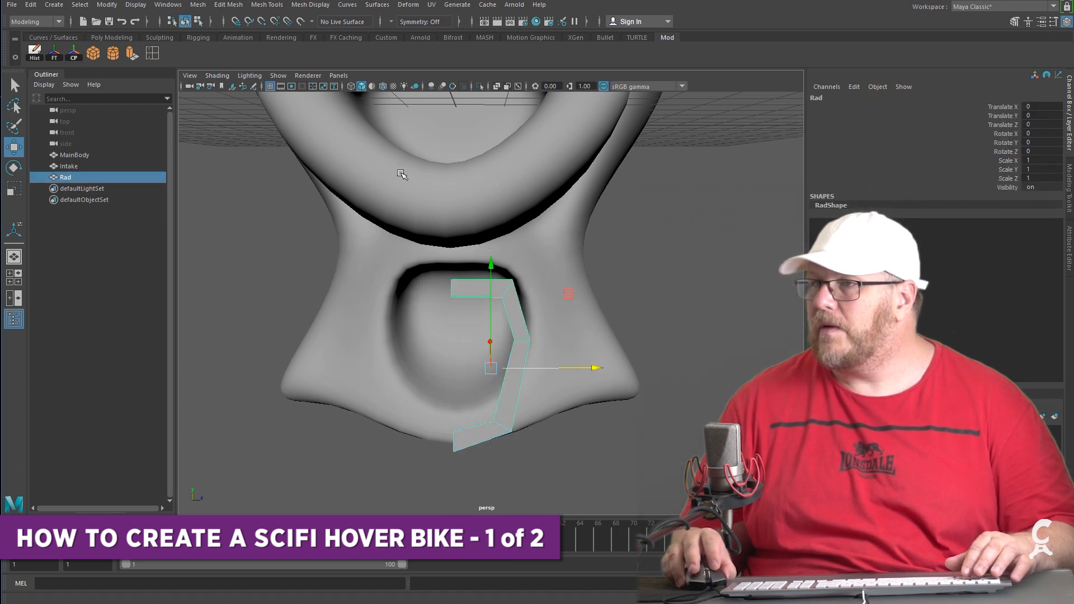
key("Insert")
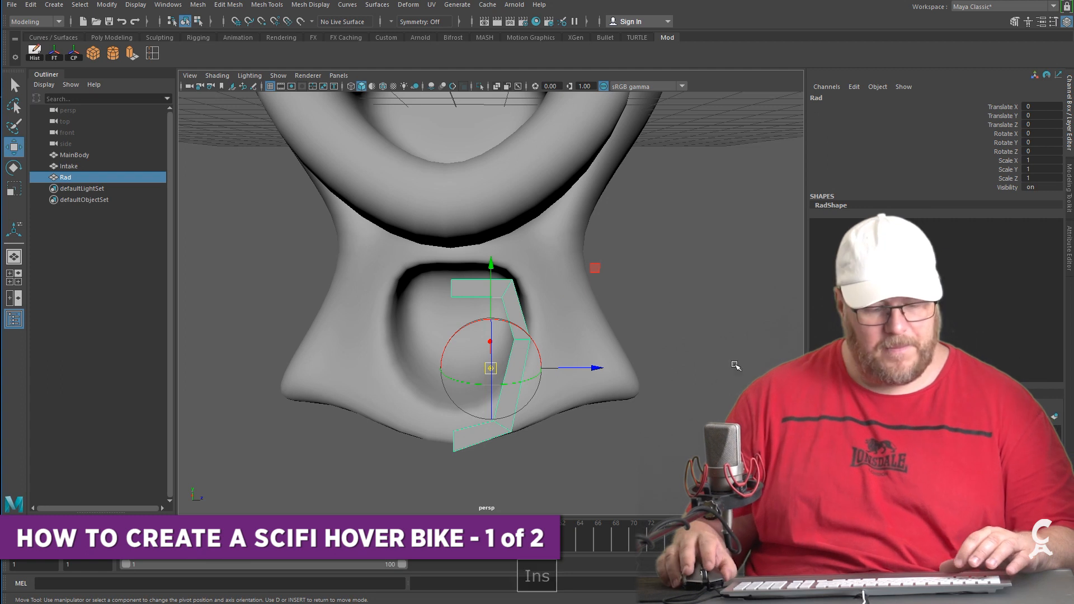
key("x")
left_click_drag(562, 368, 478, 396)
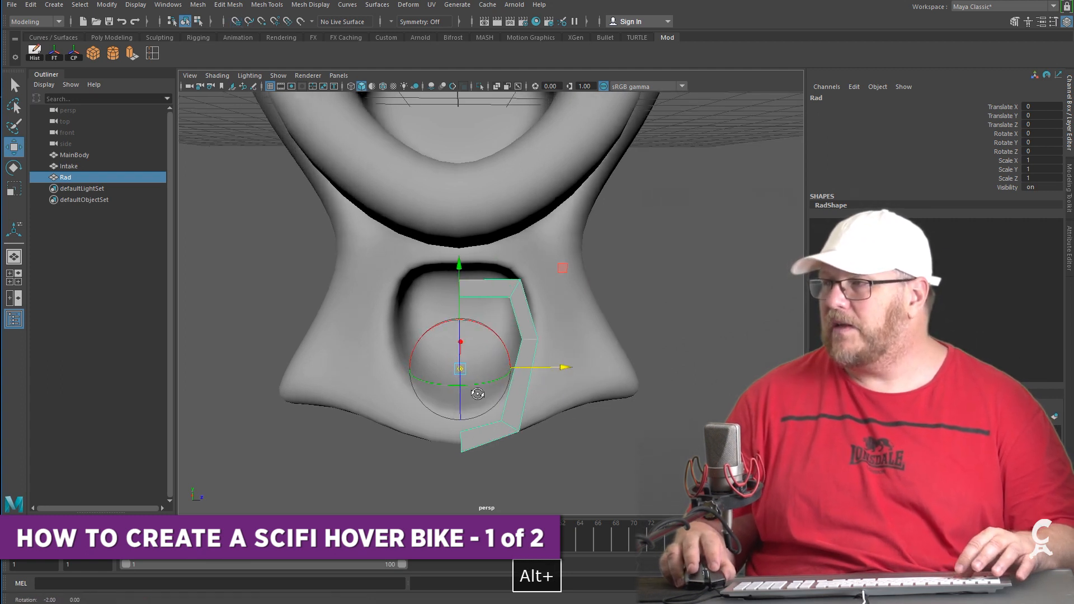
left_click_drag(591, 374, 521, 379, "alt")
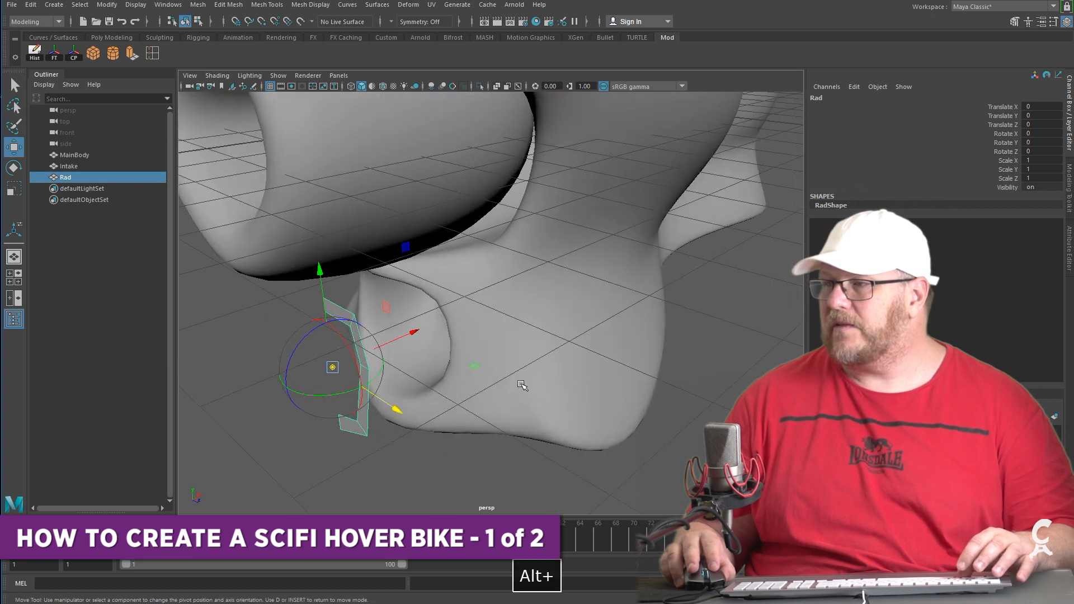
Raise the half ring's inner upper corner vertex slightly and flatten the two inner top vertices in Y
key("Insert")
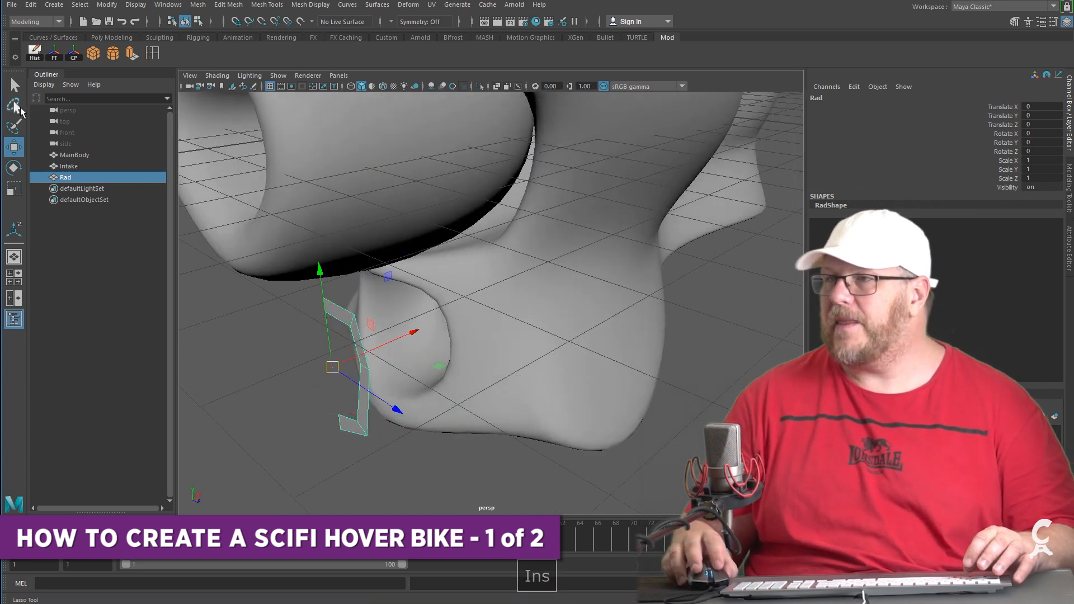
left_click_drag(653, 403, 711, 388, "alt")
right_click_drag(480, 392, 447, 392)
left_click_drag(475, 404, 440, 421)
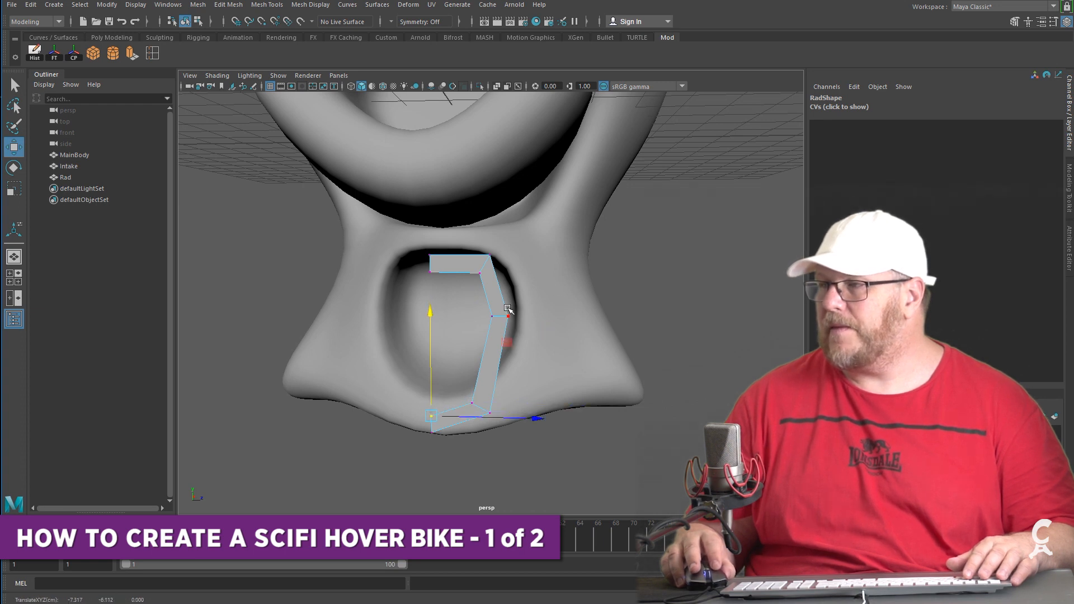
left_click(479, 275)
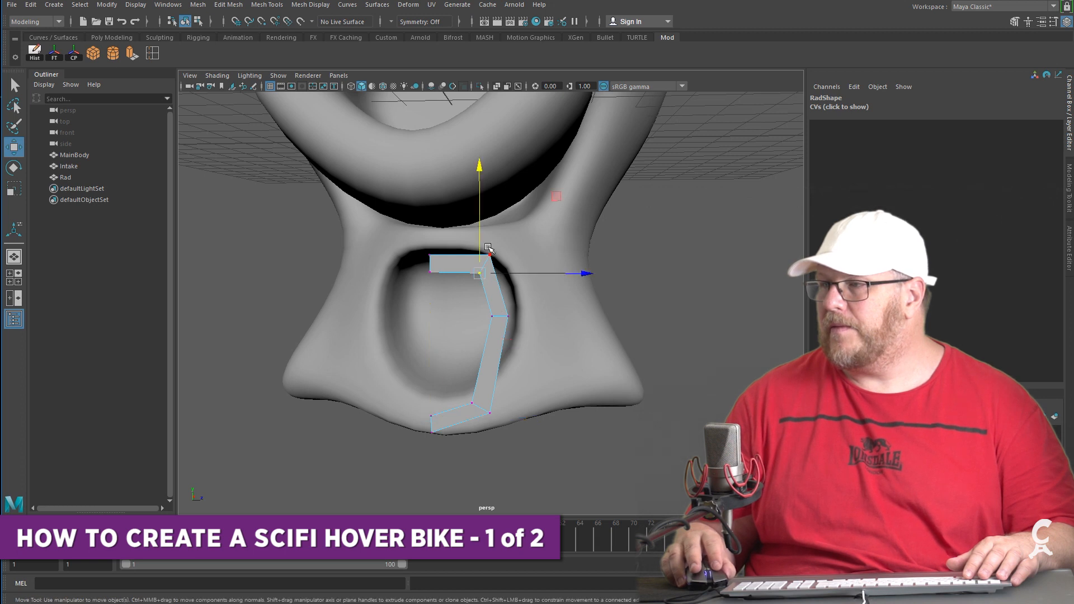
left_click_drag(479, 255, 479, 251)
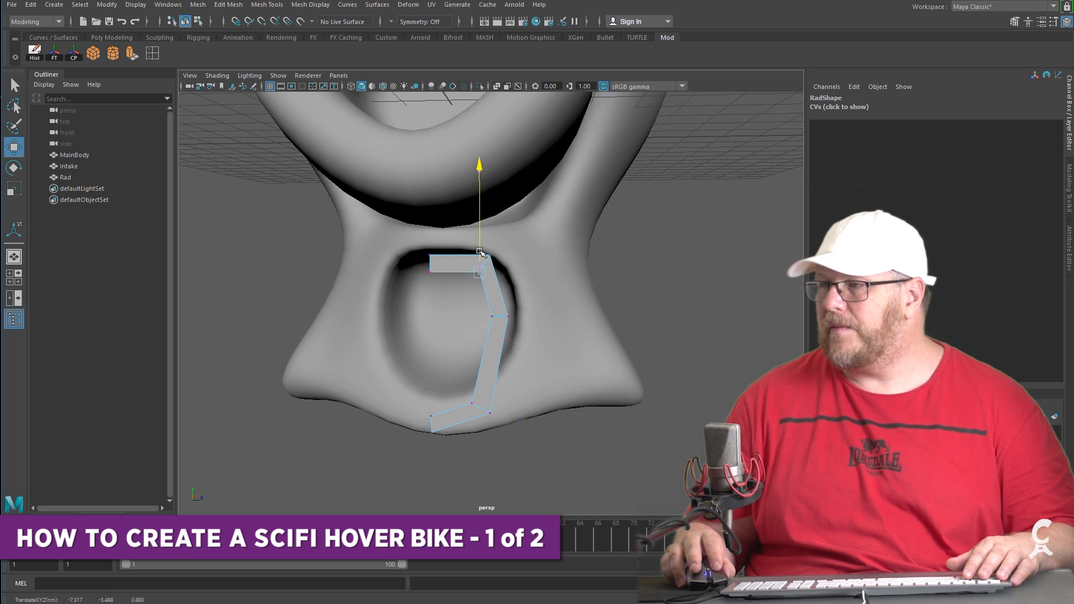
left_click_drag(394, 295, 484, 261)
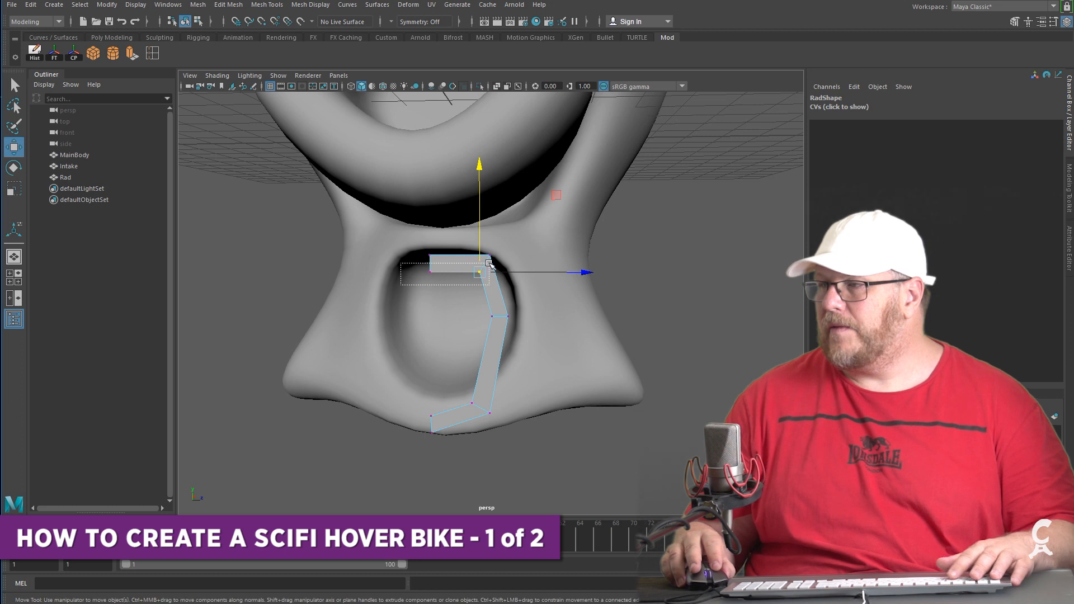
key("r")
left_click(451, 168)
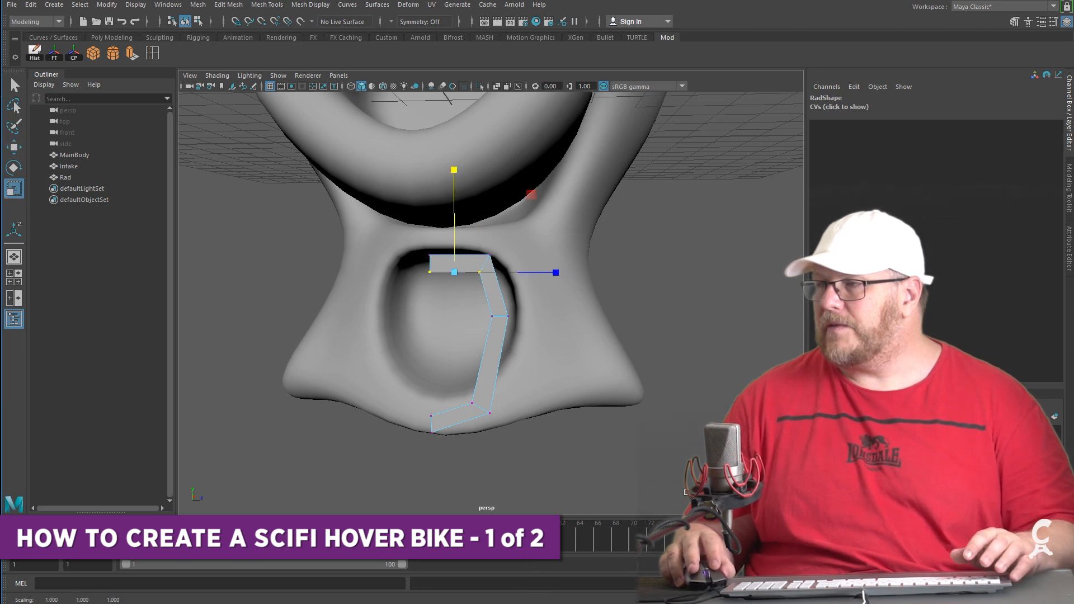
Move the half ring's inner bottom-corner vertex slightly outward in Z and lower the two middle side vertices
left_click(471, 403)
key("w")
left_click_drag(500, 404, 502, 405)
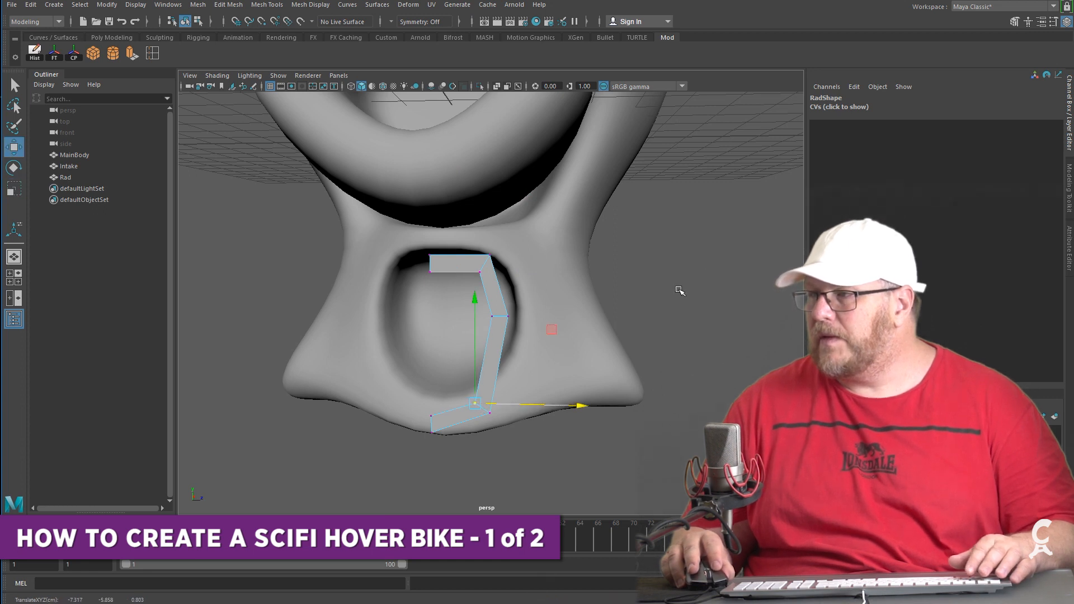
left_click(668, 305)
left_click_drag(552, 291, 436, 351)
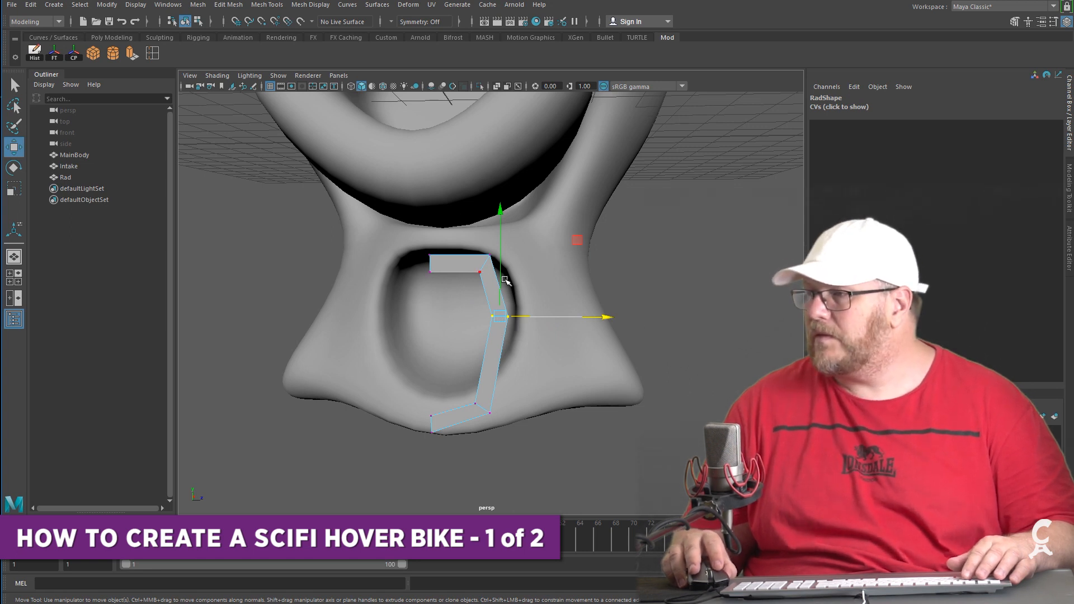
left_click_drag(503, 278, 505, 319)
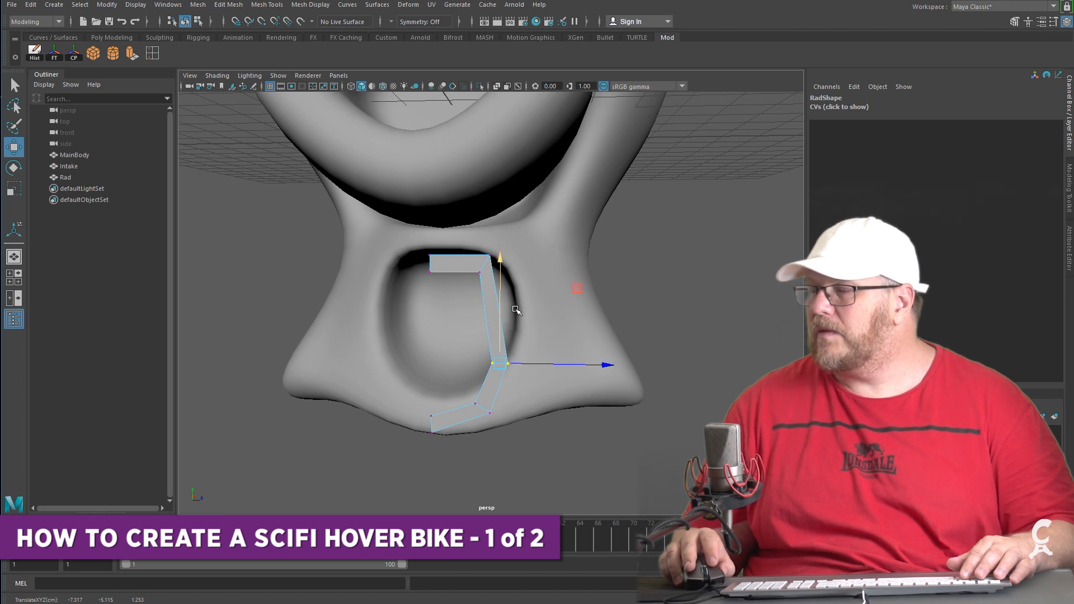
Insert an edge loop across the upper side segment of the half ring
left_click(151, 53)
left_click(491, 308)
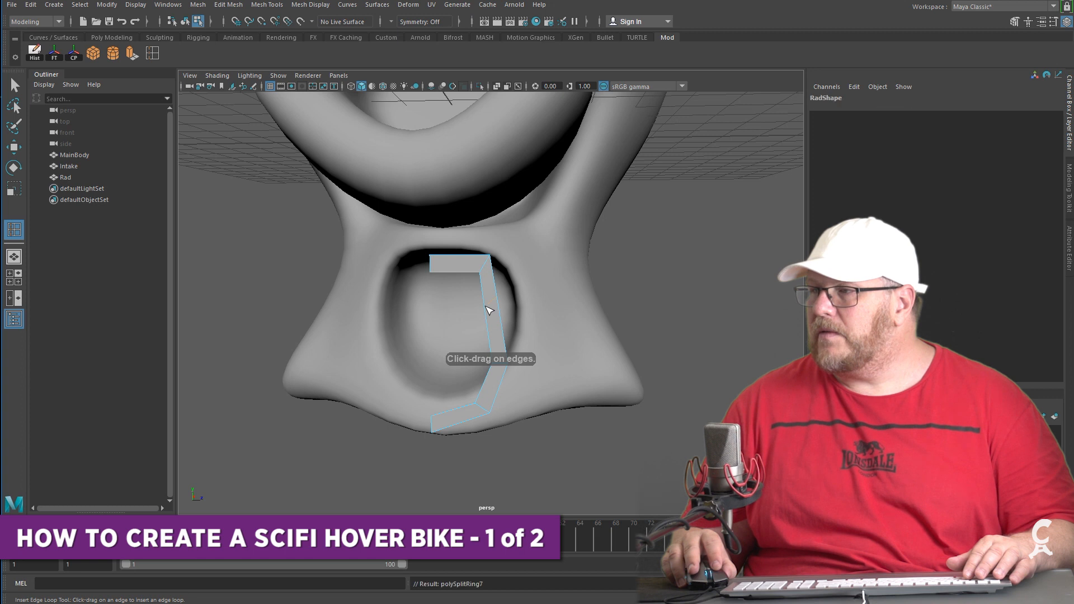
key("q")
key("w")
Move the new edge loop's outer vertex outward and align the two outer side vertices in Z
right_click_drag(500, 304, 501, 296)
left_click(497, 298)
left_click_drag(506, 314, 260, 291, "alt")
left_click(261, 291)
right_click_drag(331, 270, 343, 259)
left_click(348, 262)
left_click(343, 272)
right_click_drag(348, 313, 312, 313)
left_click_drag(358, 347, 425, 346, "alt")
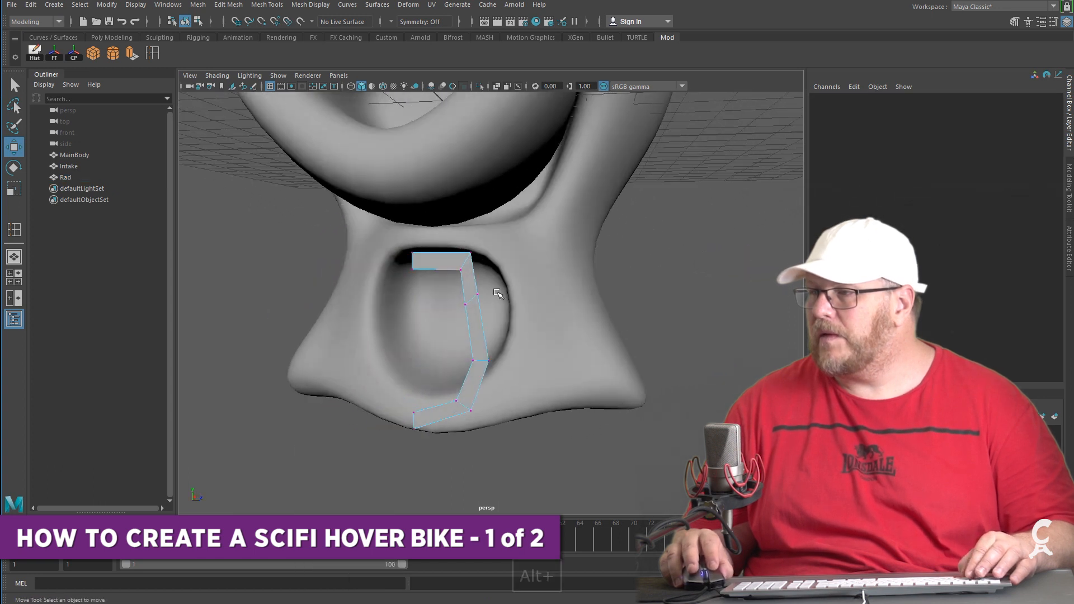
left_click(476, 293)
key("w")
left_click_drag(510, 294, 476, 410)
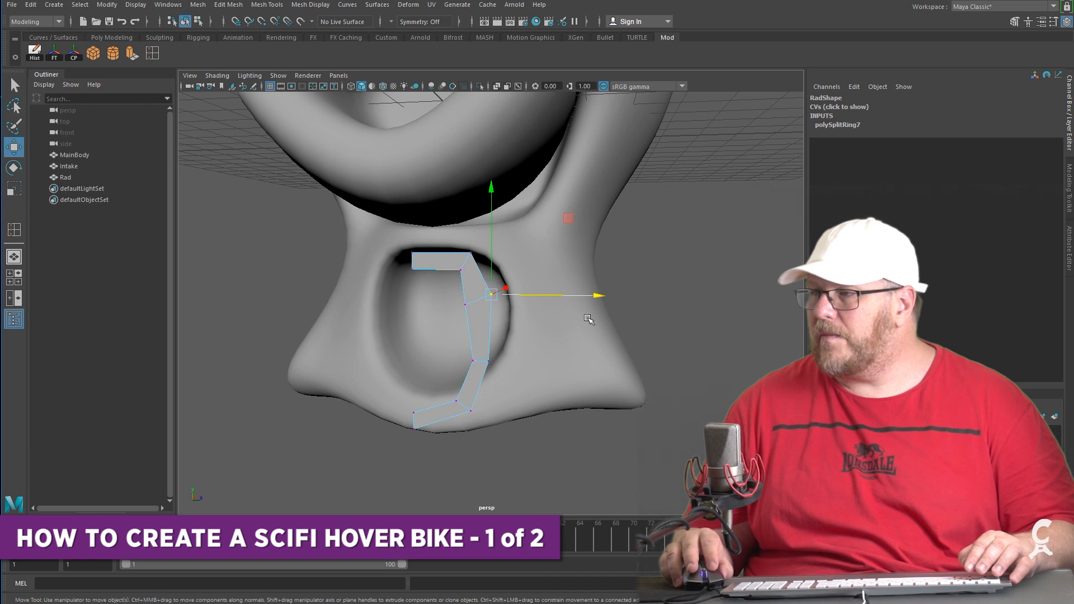
key("r")
left_click_drag(587, 331, 523, 336)
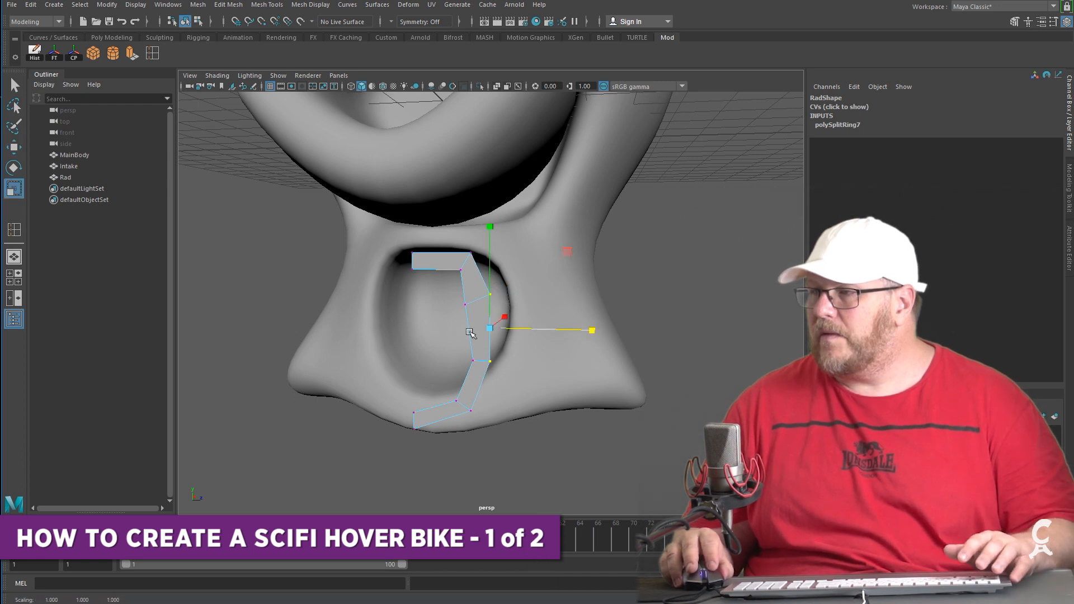
Move the new edge loop's inner vertex outward in Z and flatten the loop's two vertices in Y
left_click(460, 304)
key("w")
left_click_drag(493, 303, 507, 301)
left_click_drag(502, 287, 459, 321)
key("r")
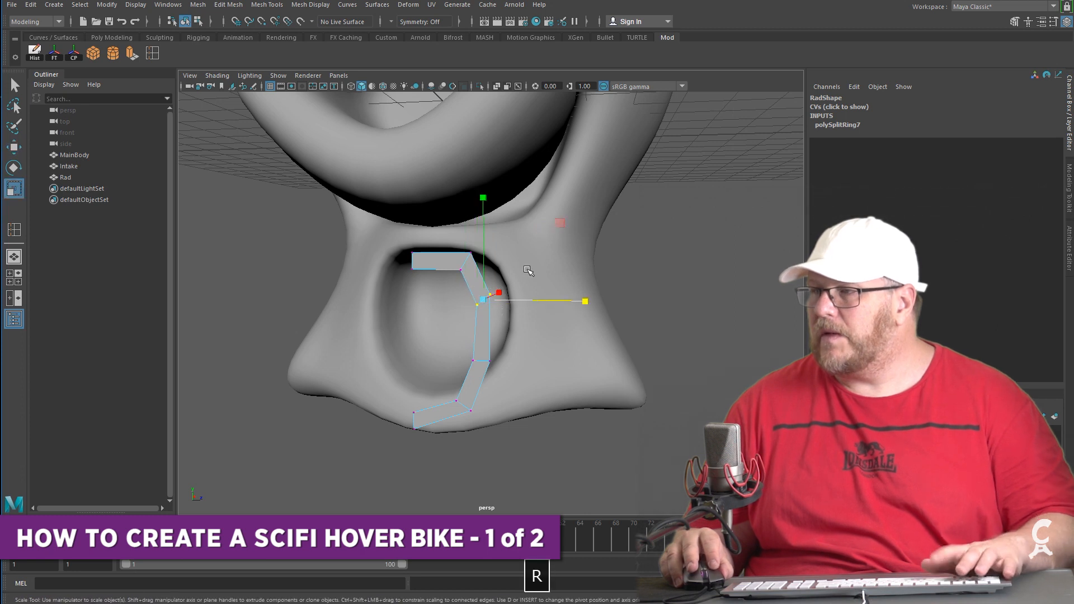
left_click_drag(485, 197, 490, 286)
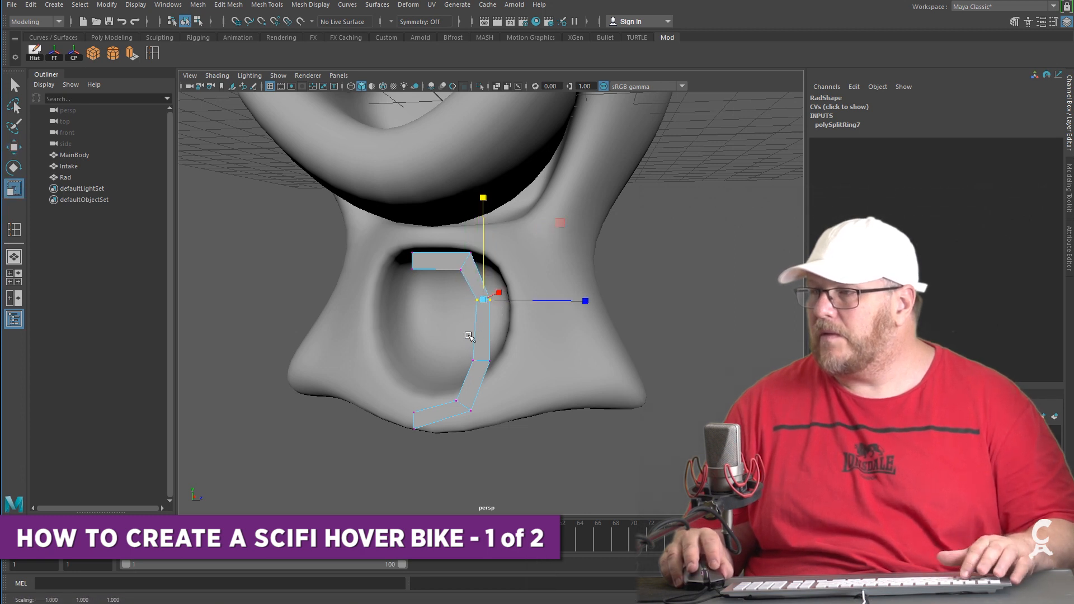
Align the half ring's two inner side vertices in Z so the inner side runs straight
key("q")
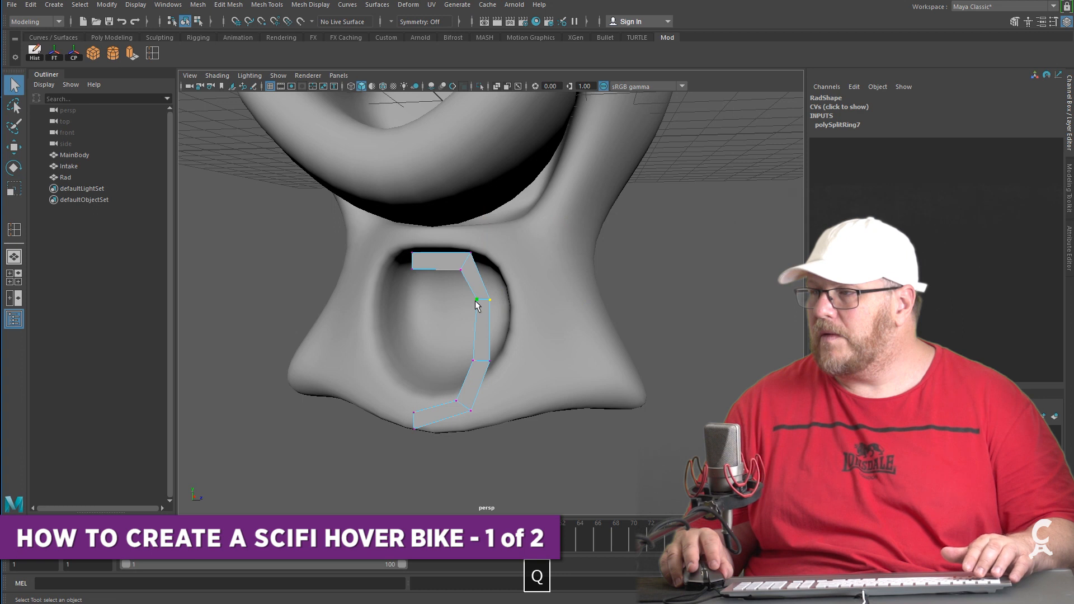
left_click(473, 362, "shift")
key("r")
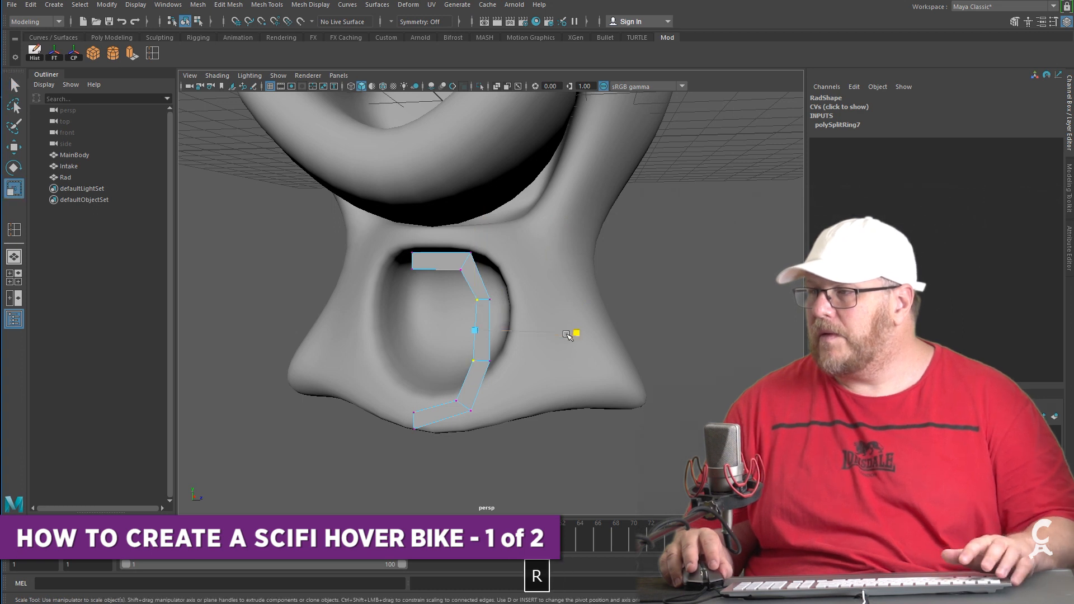
left_click_drag(567, 335, 455, 353)
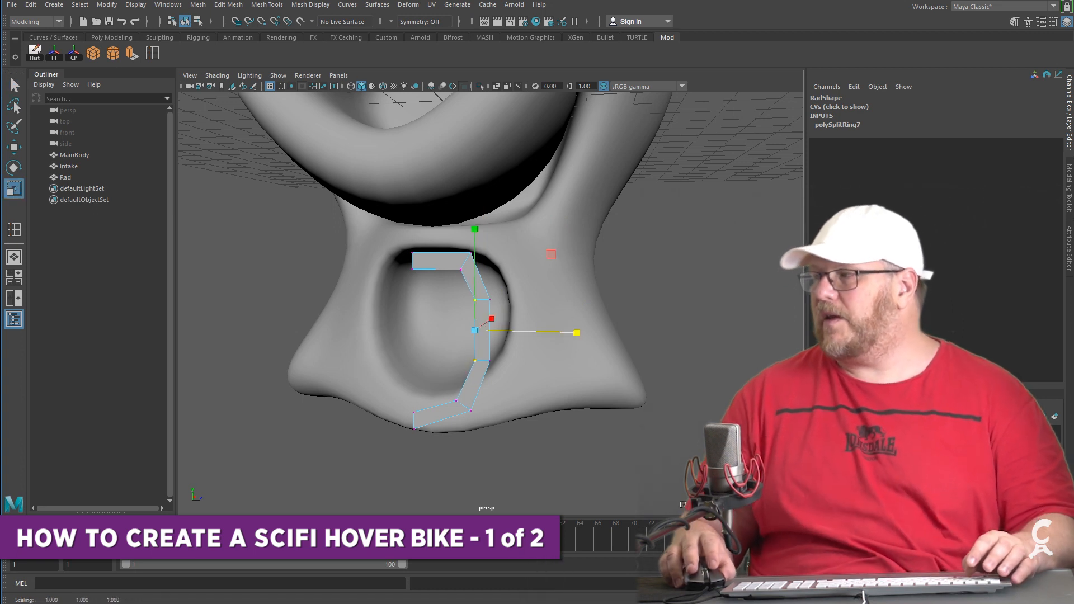
Flatten the lower pair and the upper pair of side vertices in Y to level both edges
middle_click_drag(628, 423, 666, 408, "alt")
left_click_drag(666, 408, 684, 407, "alt")
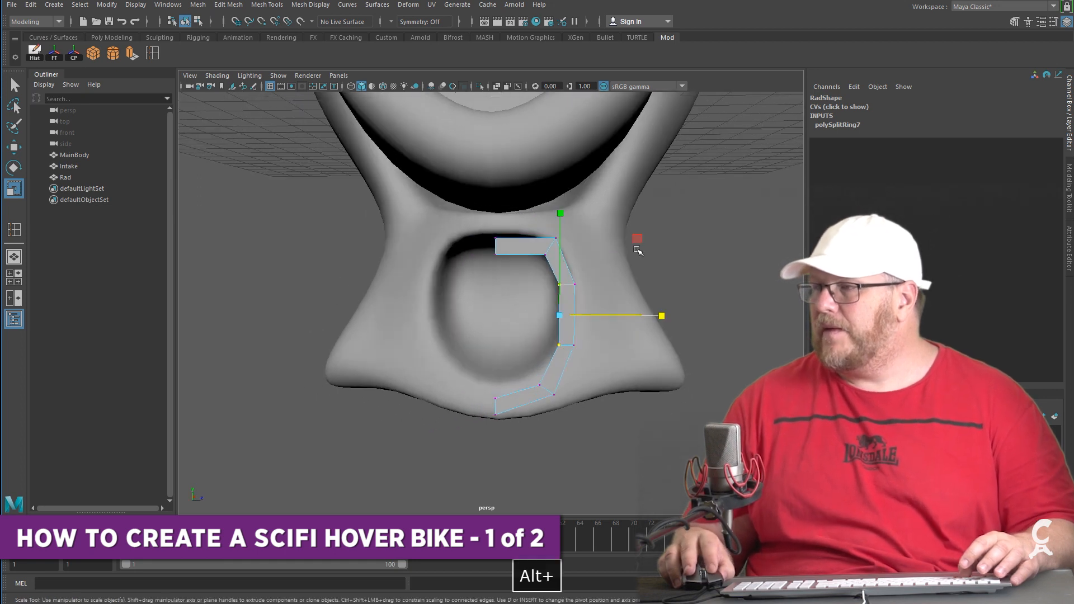
left_click_drag(560, 345, 587, 357)
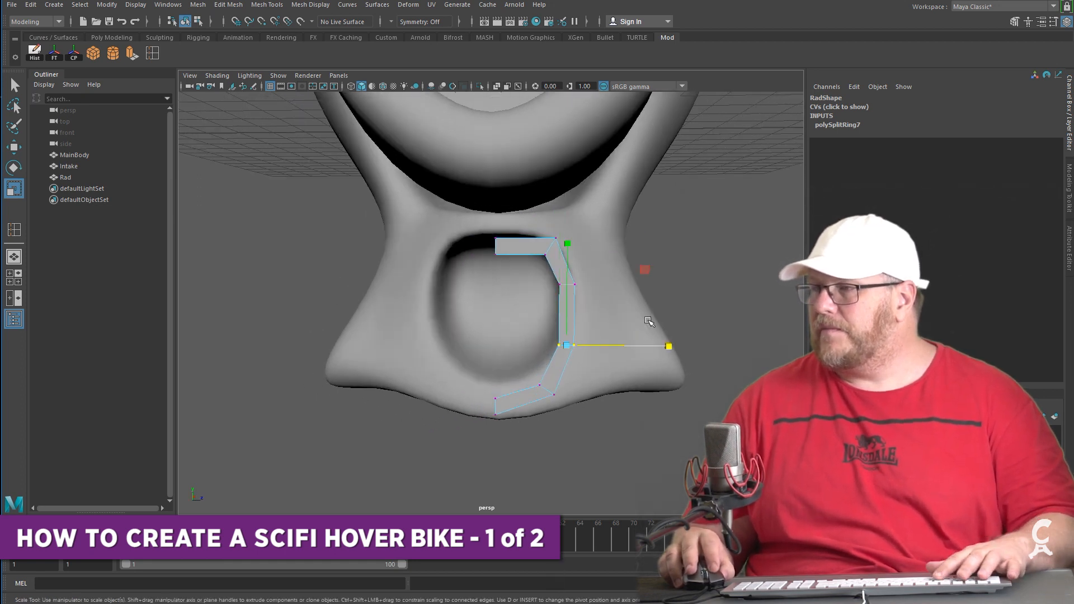
key("r")
left_click_drag(568, 245, 567, 345)
left_click_drag(593, 269, 528, 302)
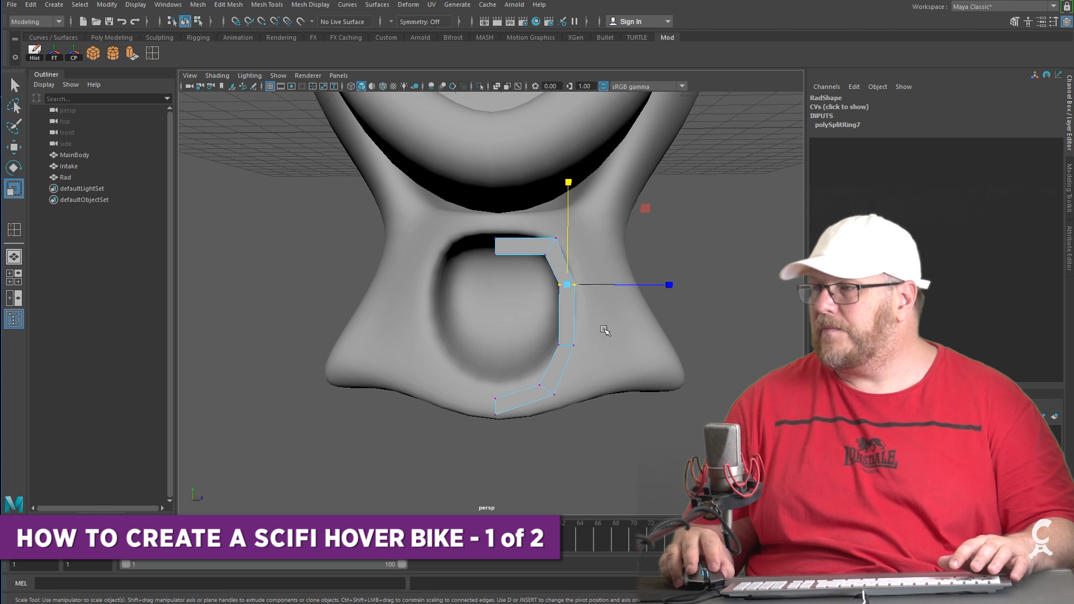
left_click_drag(562, 172, 565, 204)
Scale the four side vertices slightly together in Y and shift them a little lower on the half ring
left_click_drag(616, 274, 536, 369)
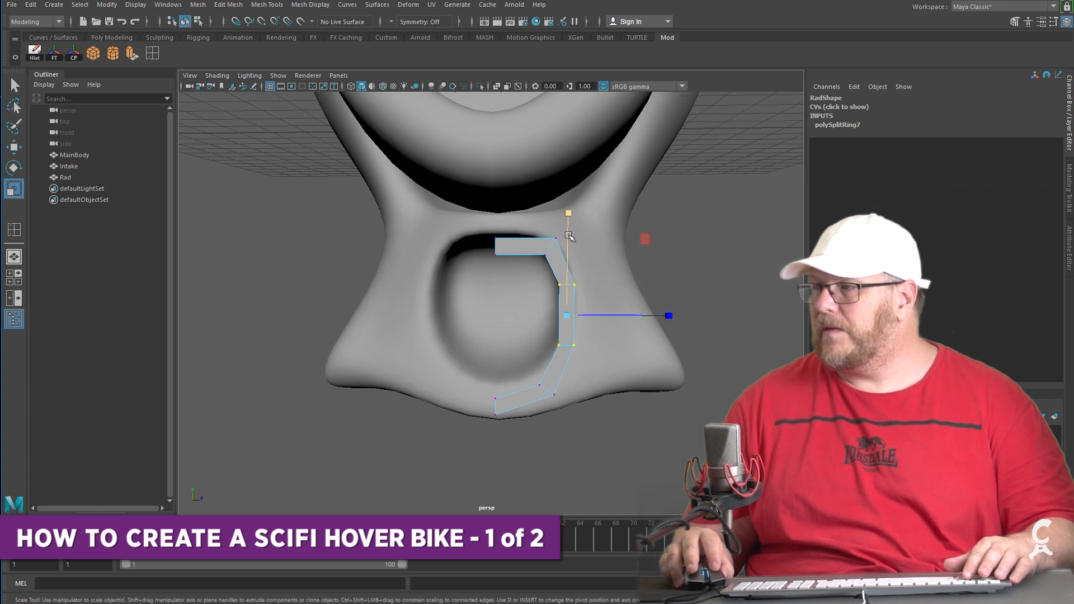
mouse_move(570, 236)
left_mouse_down()
mouse_move(570, 249)
mouse_move(536, 270)
left_mouse_up()
key("w")
Return Rad to object selection and delete its construction history
right_click_drag(520, 242, 575, 222)
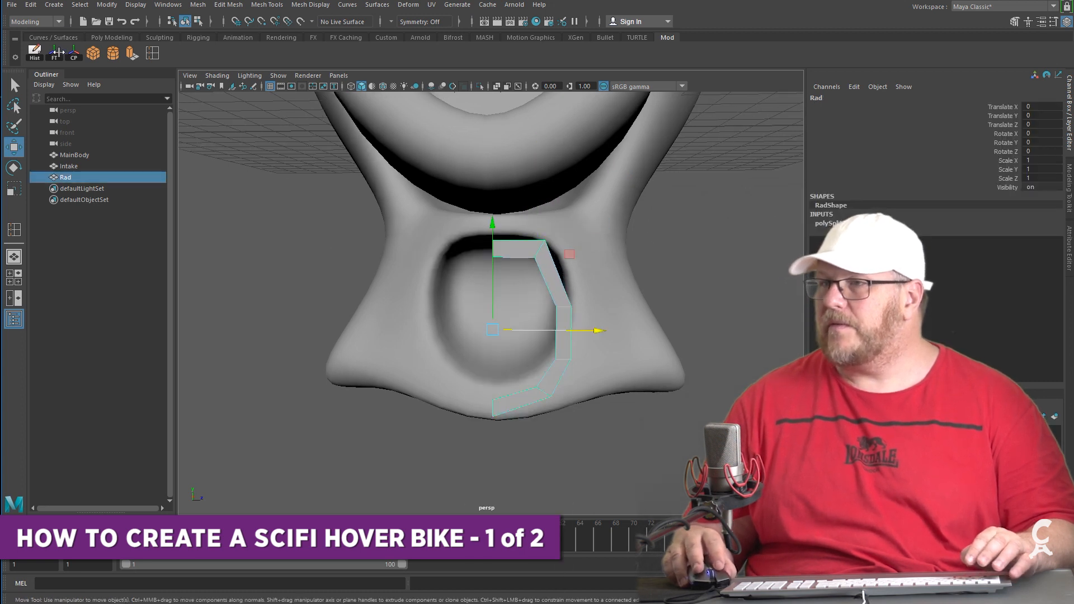
left_click(35, 53)
left_click_drag(683, 340, 679, 350, "alt")
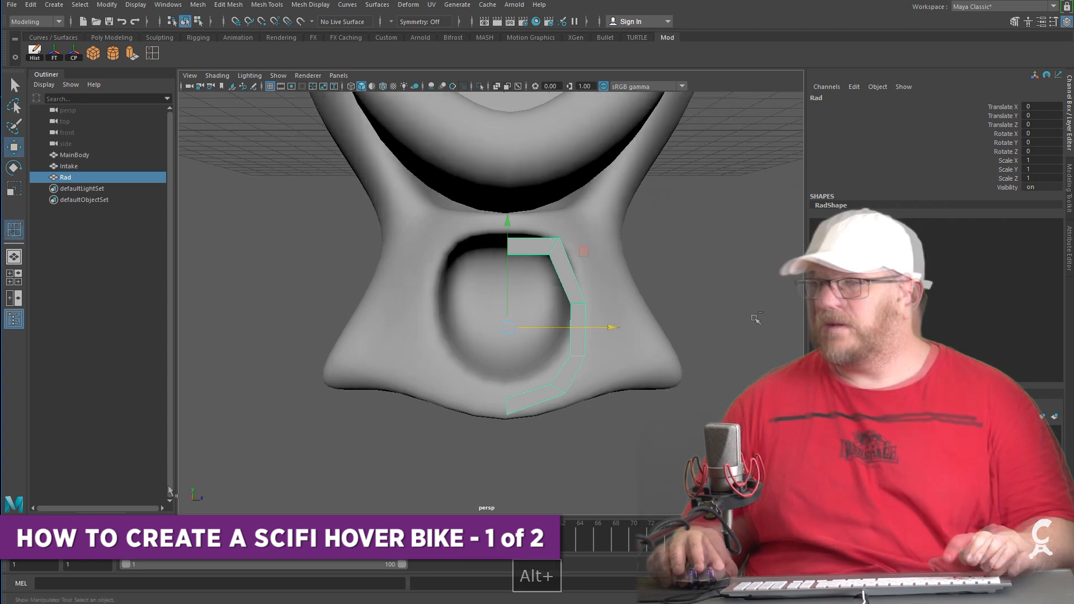
Duplicate Rad and mirror the copy across the centre line with Scale Z set to -1
key("ctrl+d")
key("w")
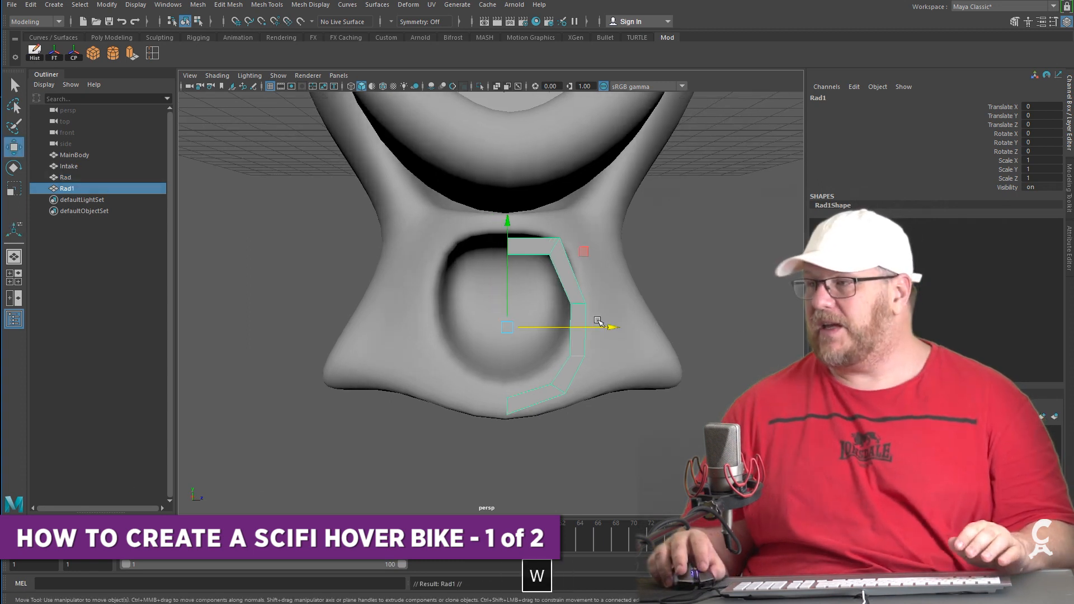
left_click_drag(598, 320, 496, 324)
key("ctrl+z")
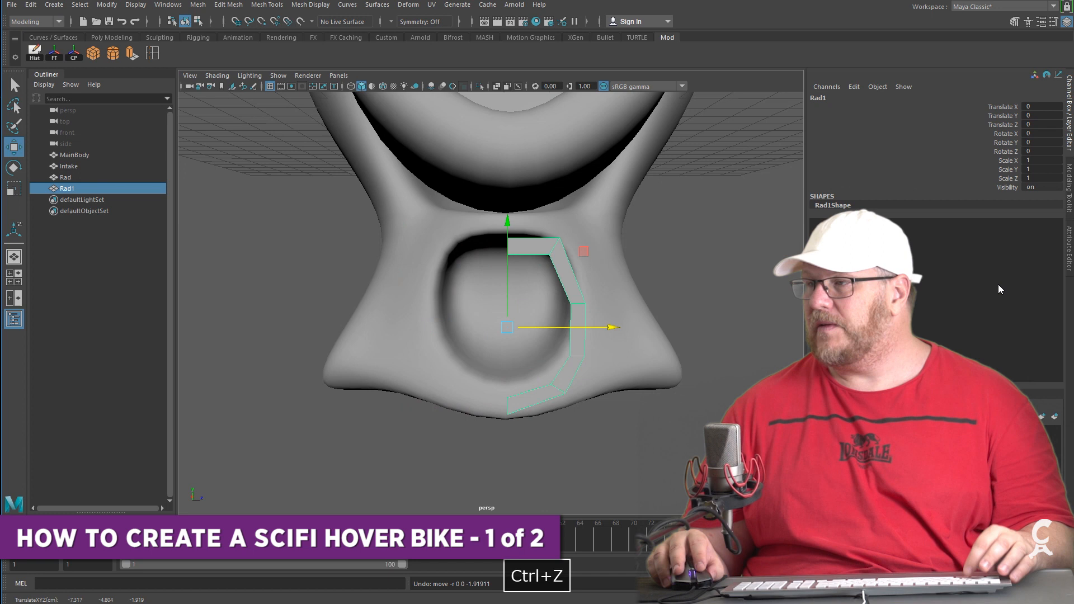
left_click(1041, 178)
type("-1")
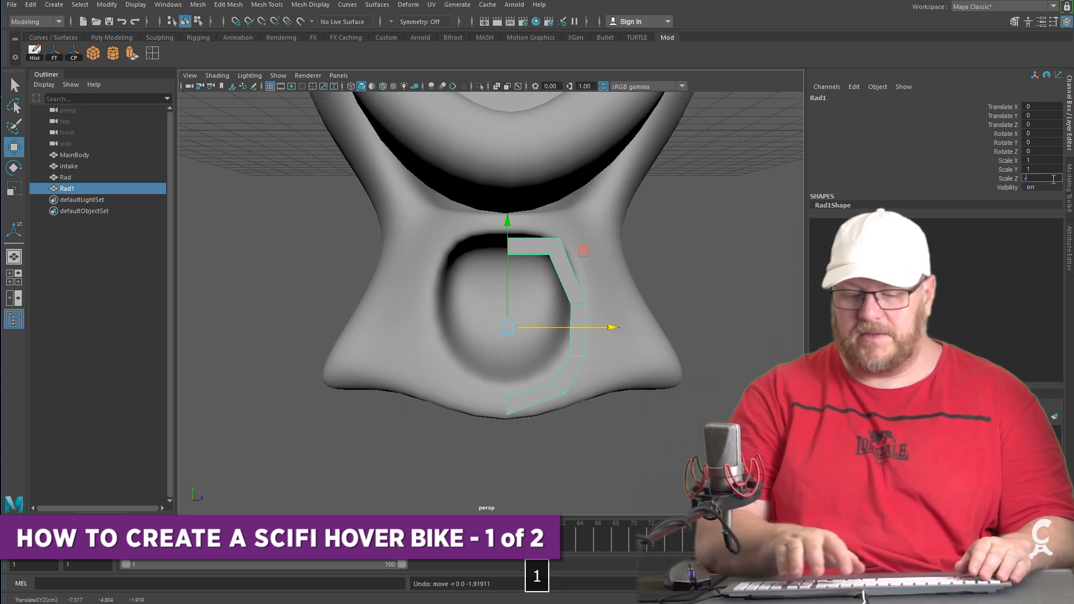
key("Return")
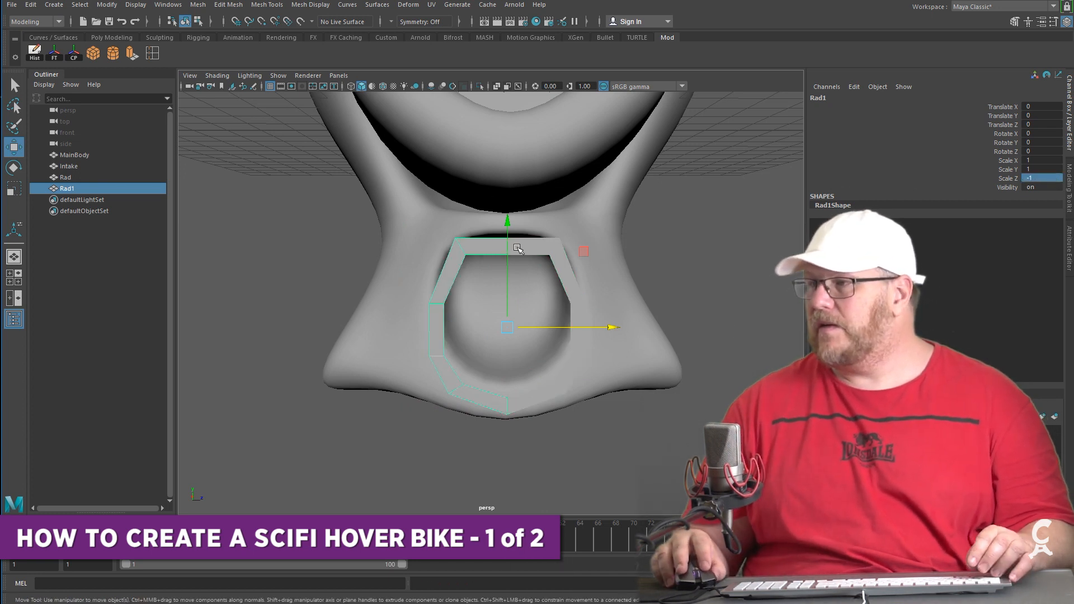
Combine Rad and its mirrored copy Rad1 into a single mesh
left_click(535, 243, "shift")
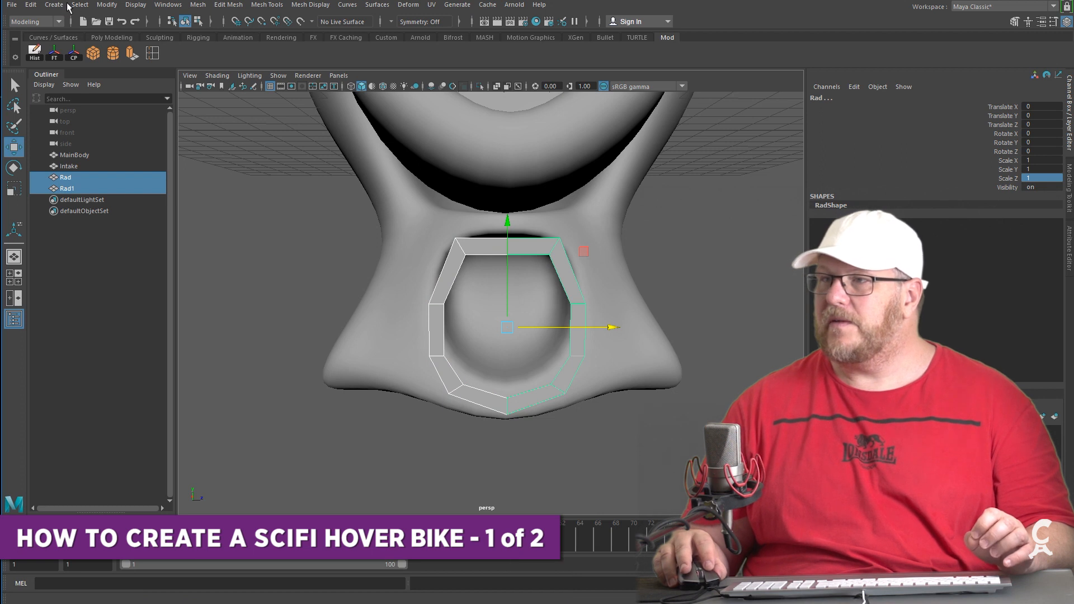
left_click(205, 5)
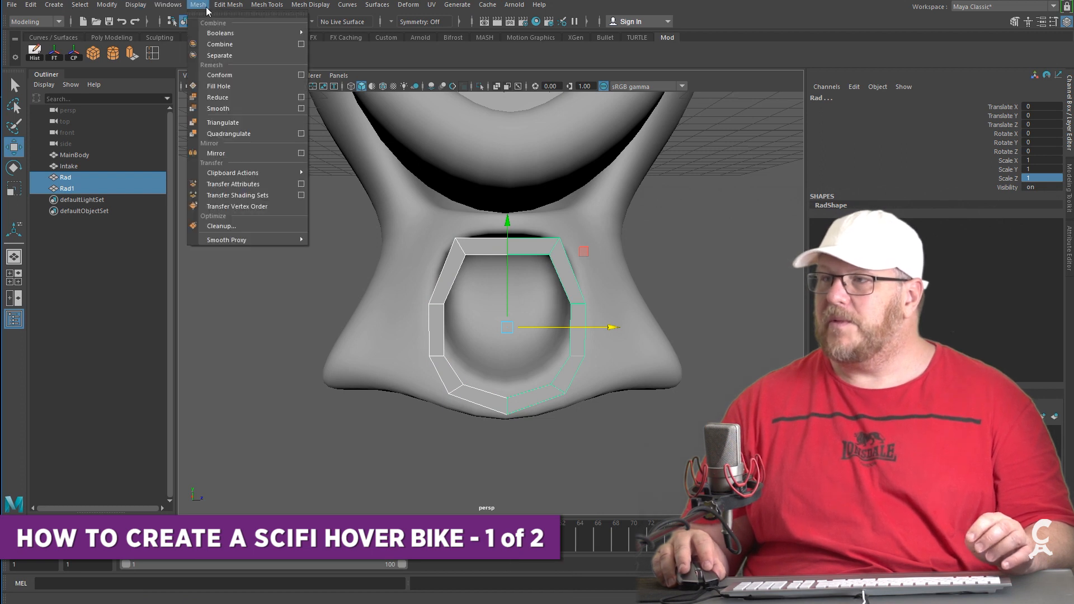
left_click(220, 44)
Merge the overlapping outer top-centre vertices where the ring's two halves meet
left_click(486, 247)
right_click_drag(492, 246, 439, 250)
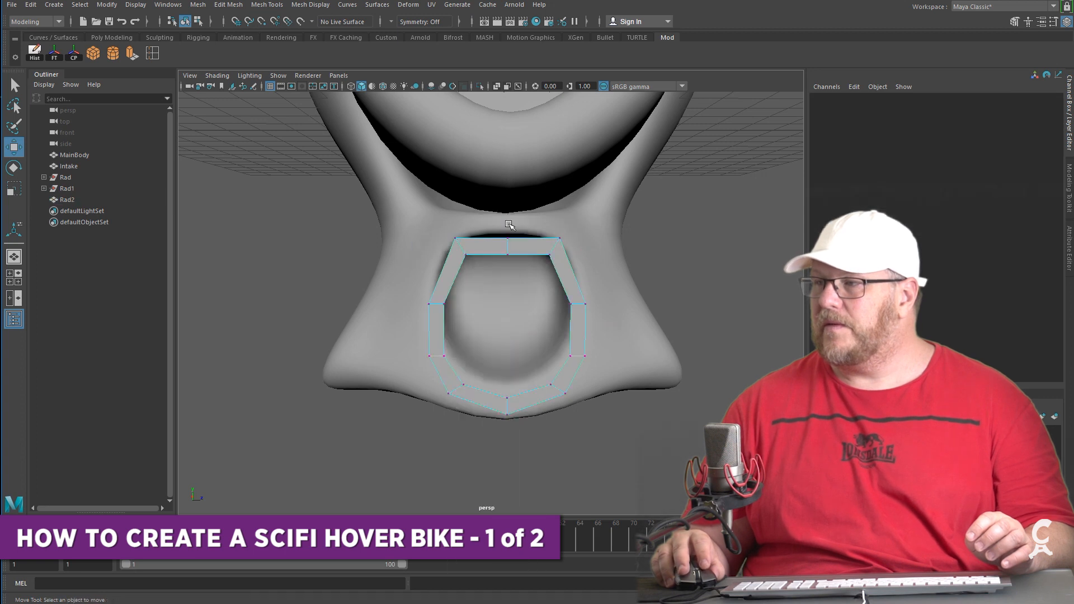
left_click_drag(494, 232, 521, 247)
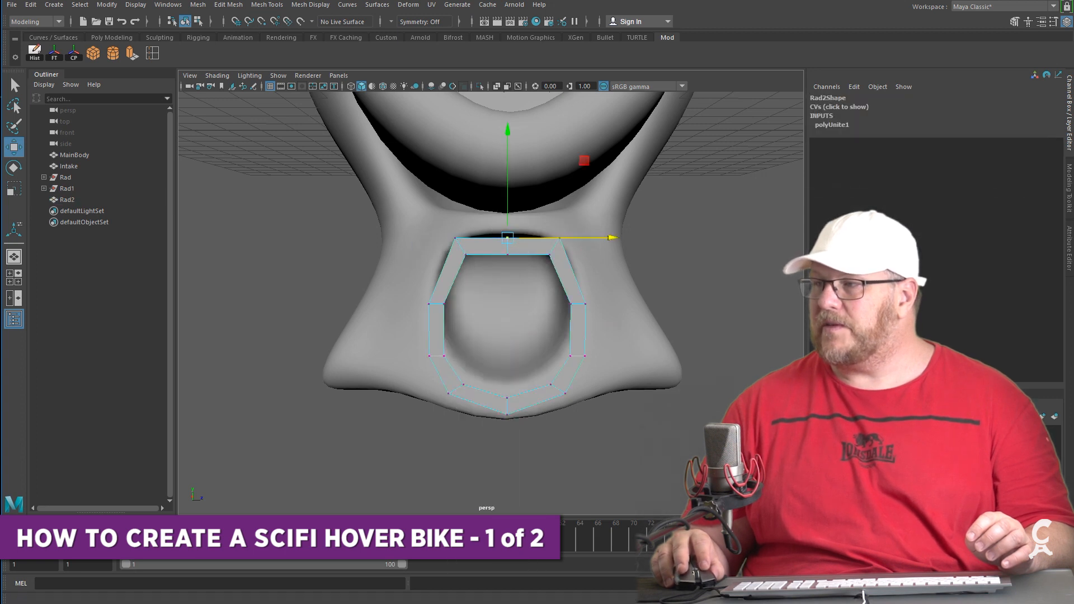
left_click(266, 6)
mouse_move(242, 7)
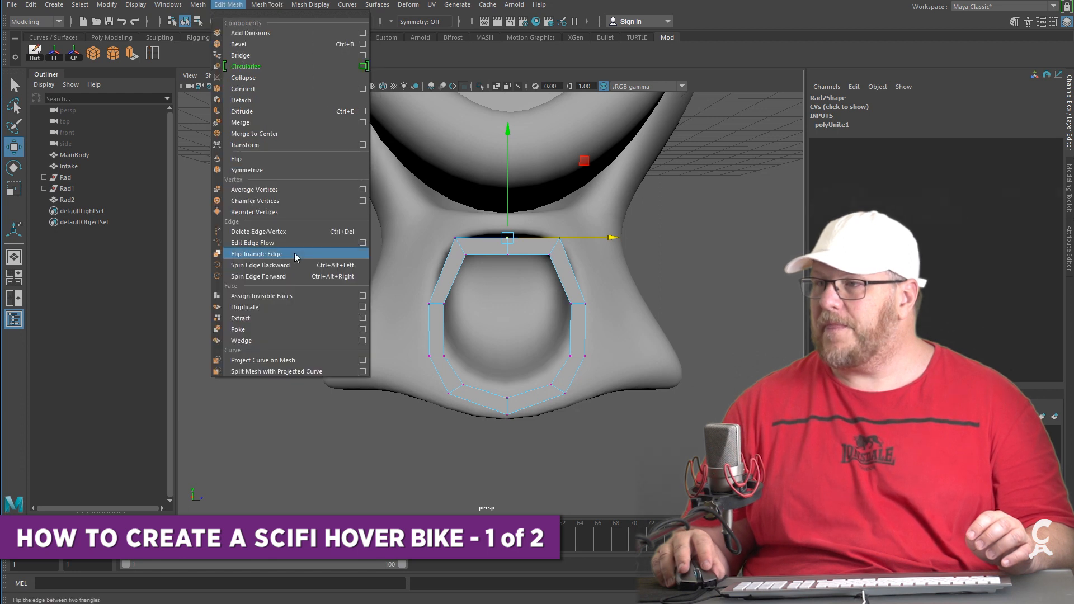
mouse_move(196, 6)
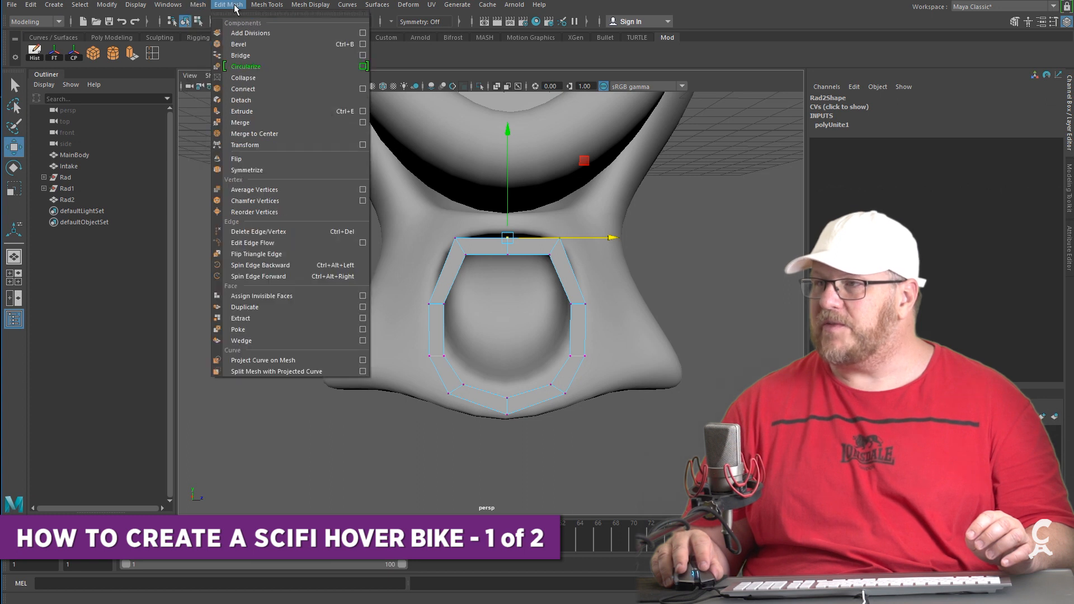
left_click(264, 123)
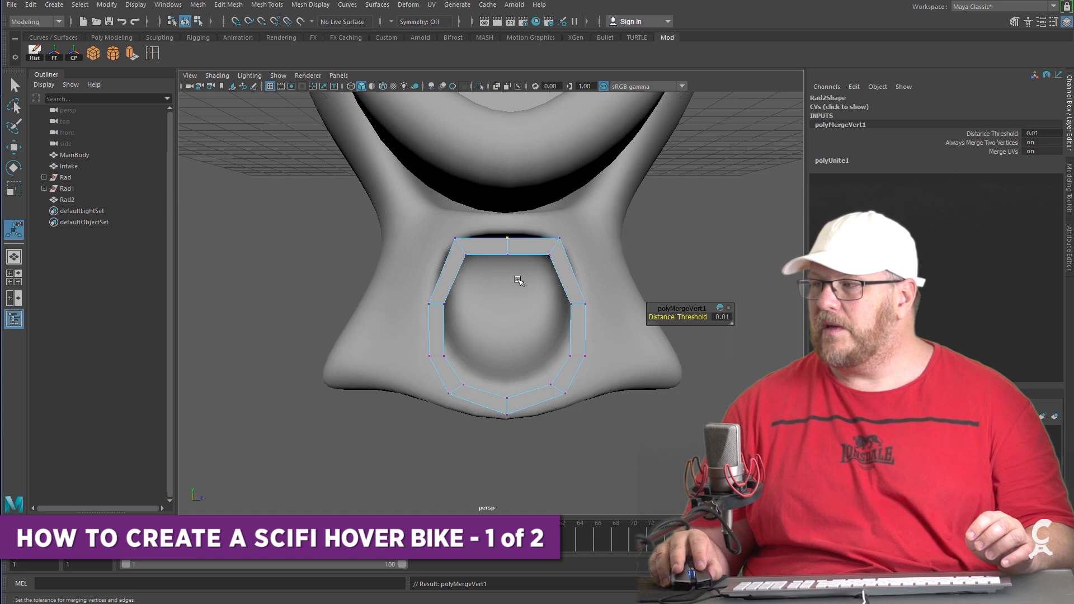
Set the merge distance threshold to 0.1 and merge the remaining overlapping centre vertices at the ring's top and bottom
key("Return")
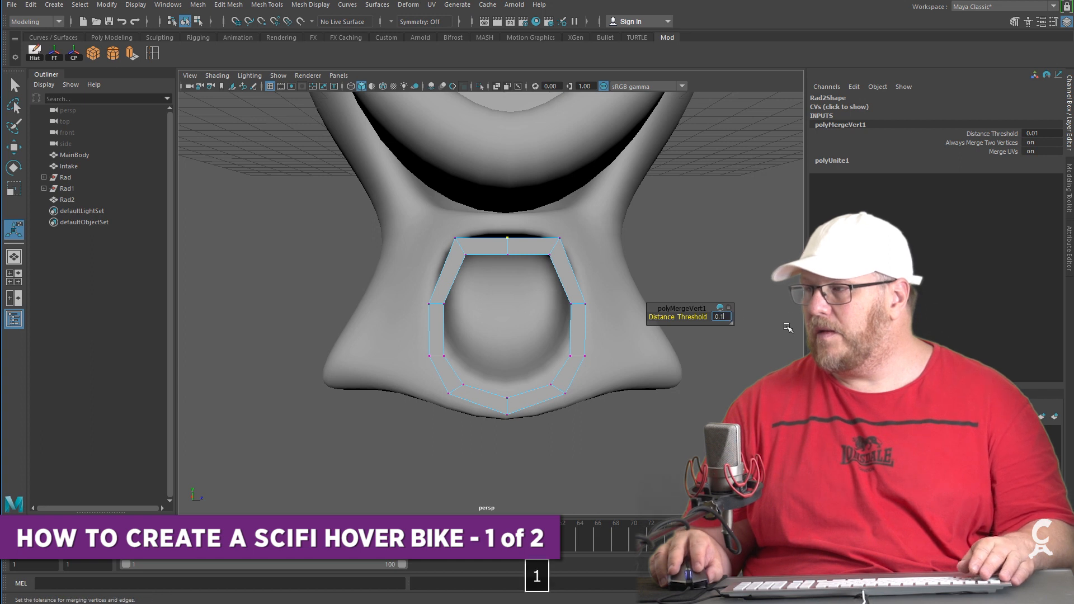
left_click_drag(500, 269, 520, 244)
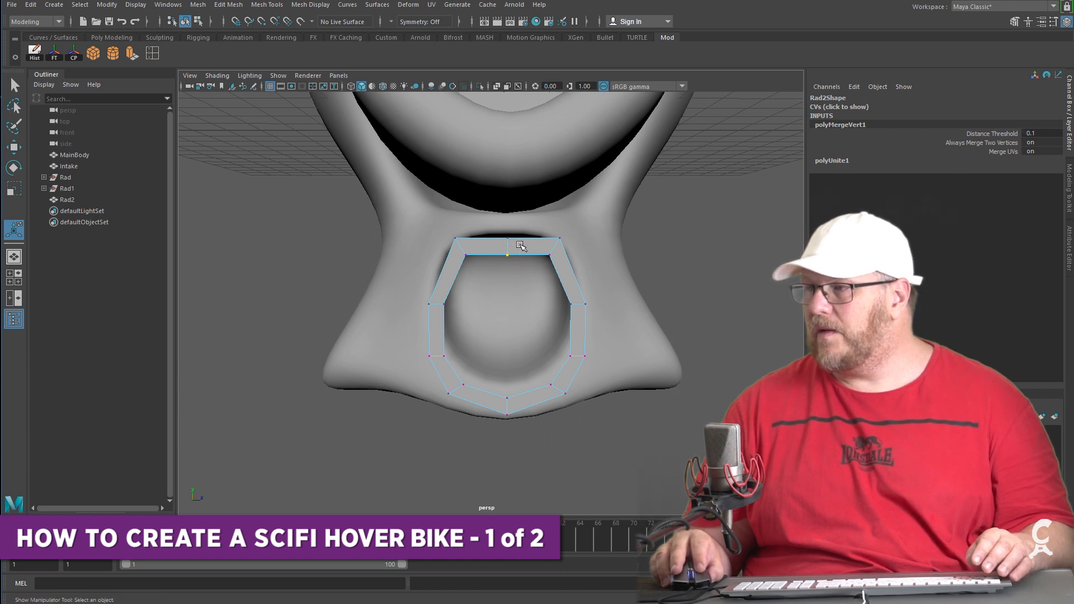
key("g")
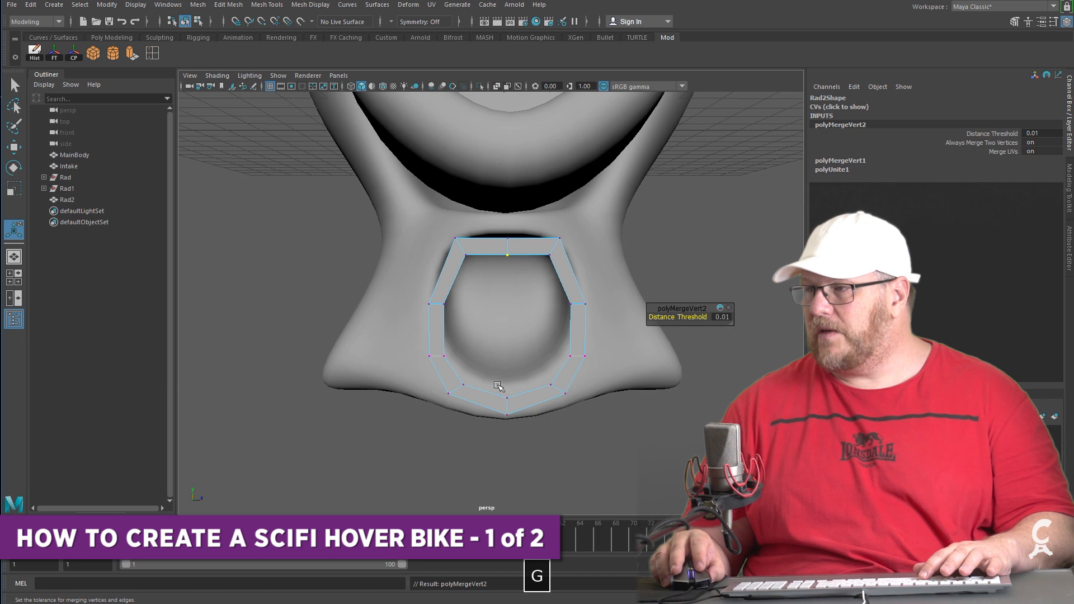
left_click_drag(516, 397, 523, 412)
key("g")
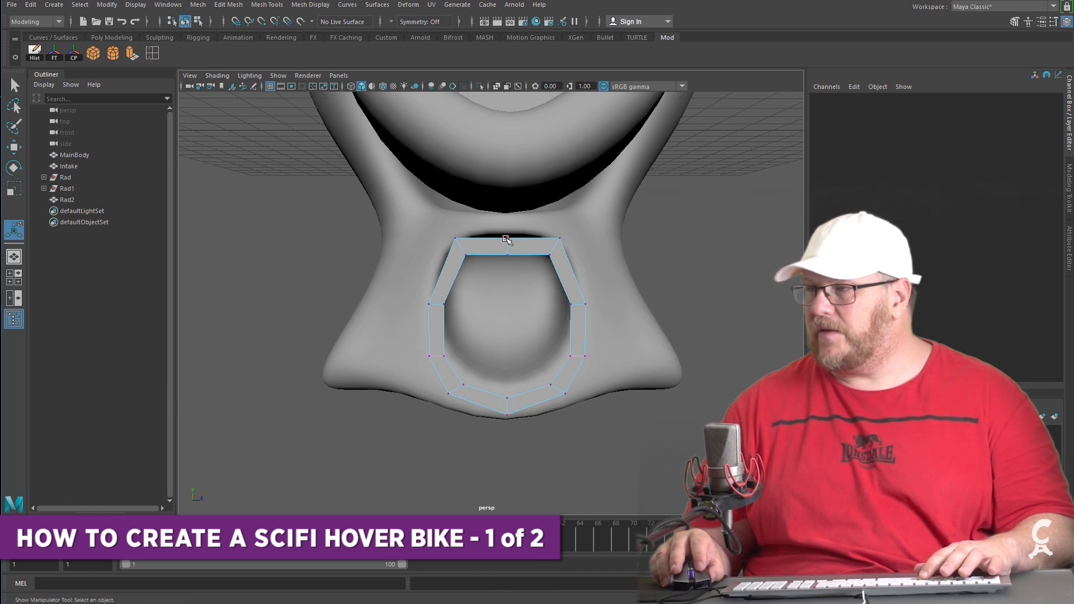
Test the weld by pulling the ring's outer top-centre vertex upward, and undo the move
left_click(506, 240)
key("w")
left_click_drag(506, 216, 517, 166)
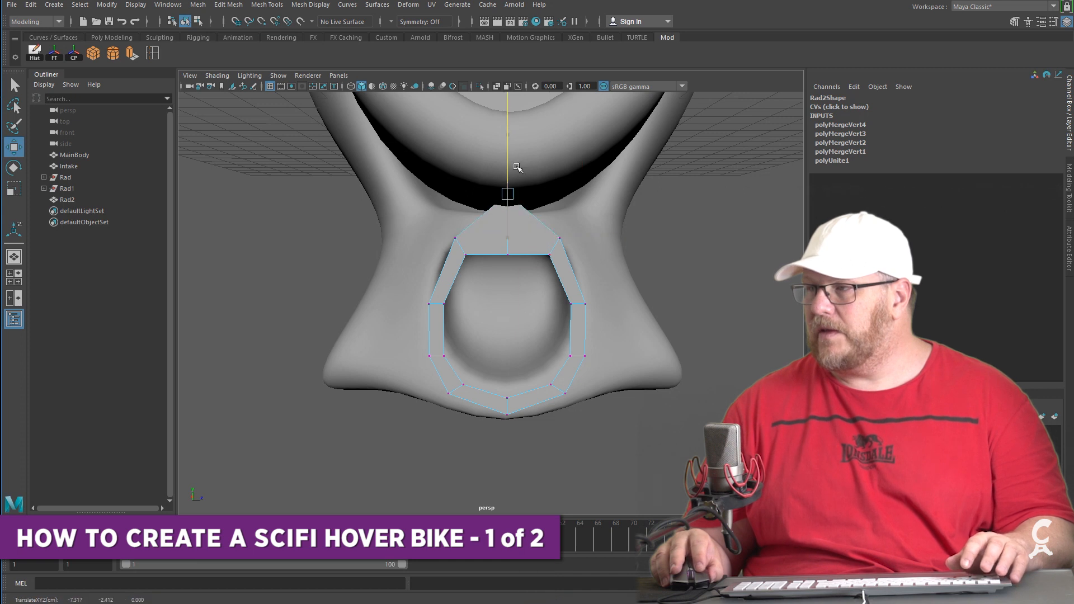
key("ctrl+z")
key("ctrl+z")
Select all faces of the ring and extrude them forward with a Local Translate Z of about 4.439
right_click_drag(524, 249, 543, 291)
left_click(547, 248)
double_click(483, 247, "shift")
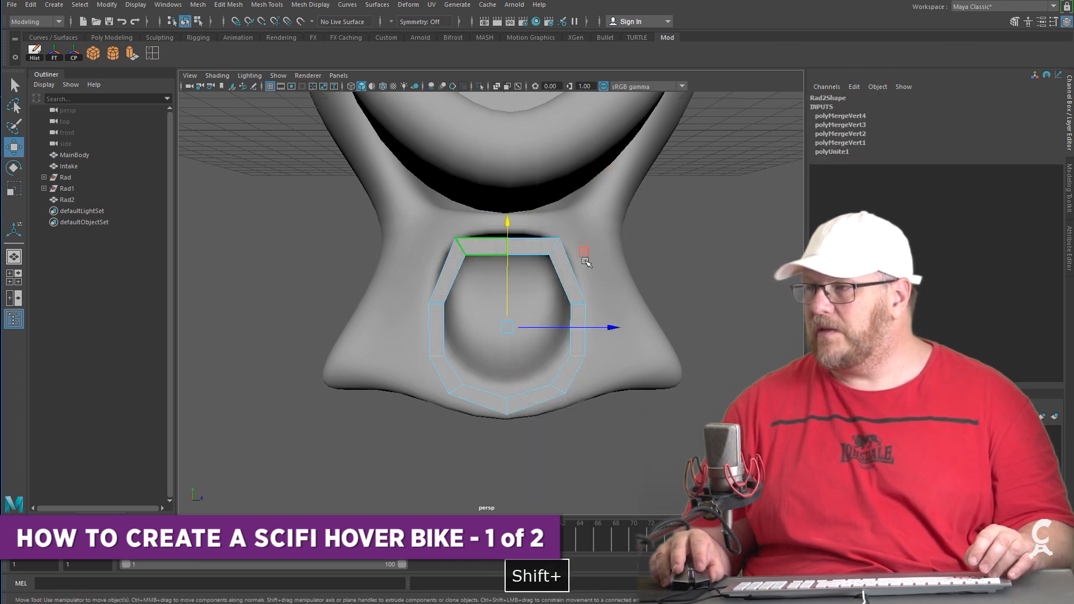
left_click(42, 55)
left_click_drag(526, 336, 387, 338, "alt")
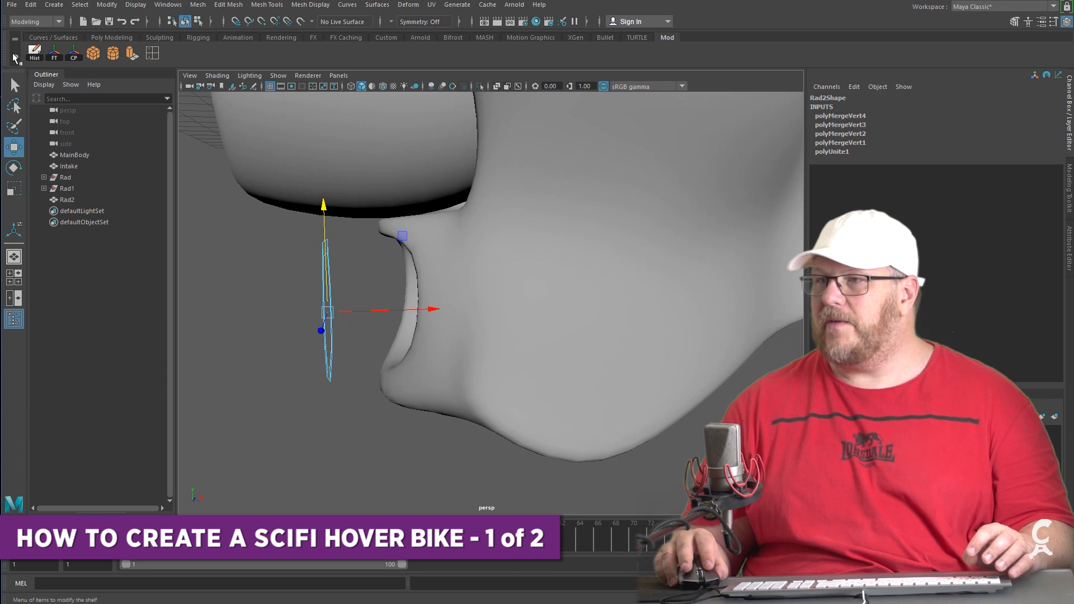
left_click(135, 58)
left_click_drag(282, 246, 12, 255)
left_click_drag(526, 365, 417, 437, "alt")
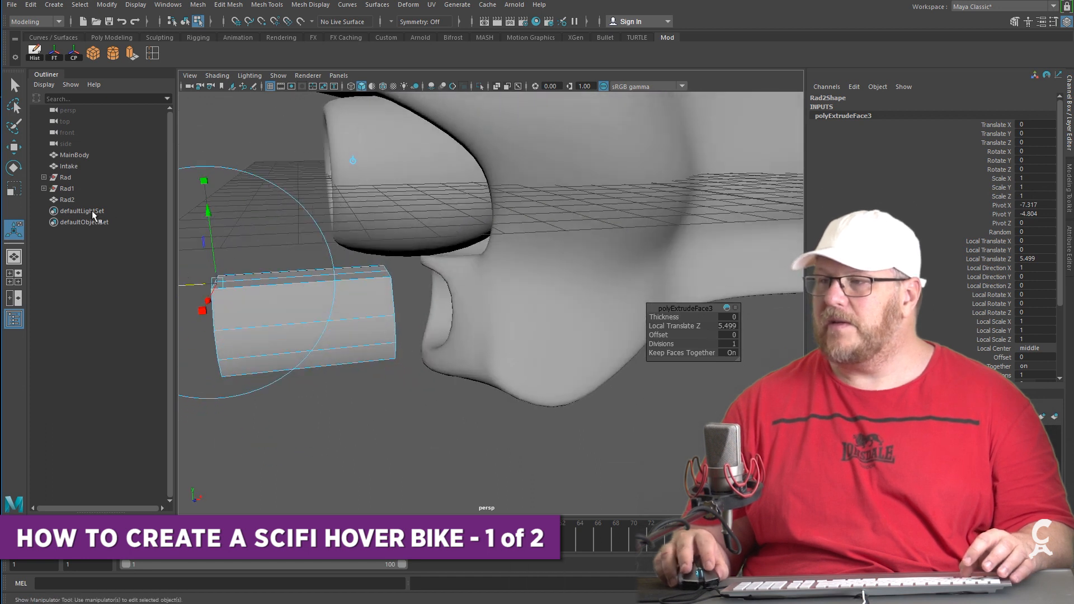
left_click_drag(196, 288, 249, 268)
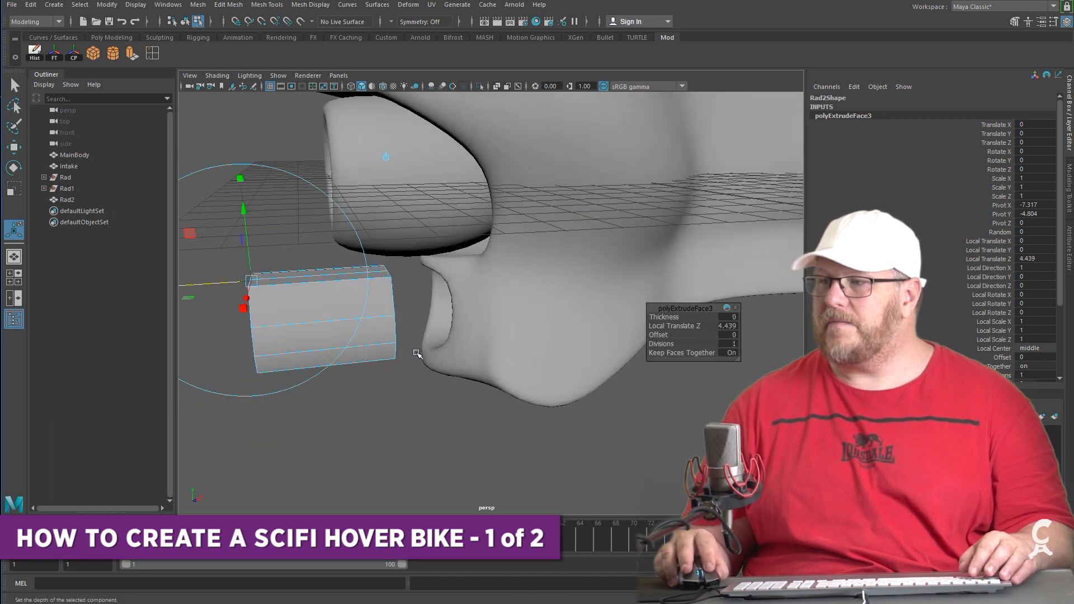
key("w")
left_click_drag(276, 327, 385, 311)
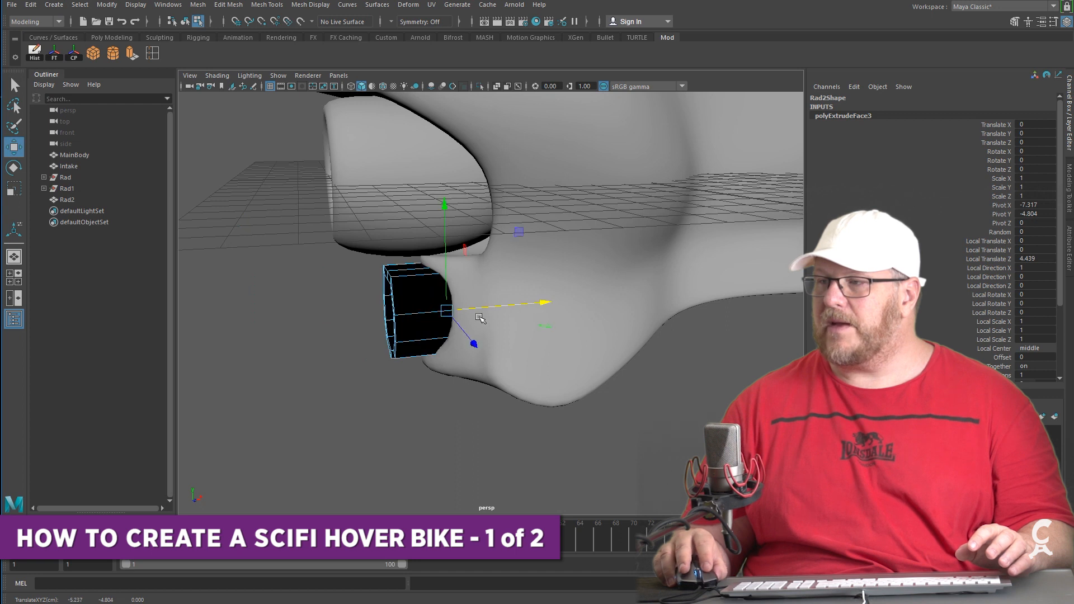
key("ctrl+z")
Move the whole Rad2 object back into the body's lower front opening, to a Translate X of about 5.583
right_click(339, 272)
left_click(393, 256)
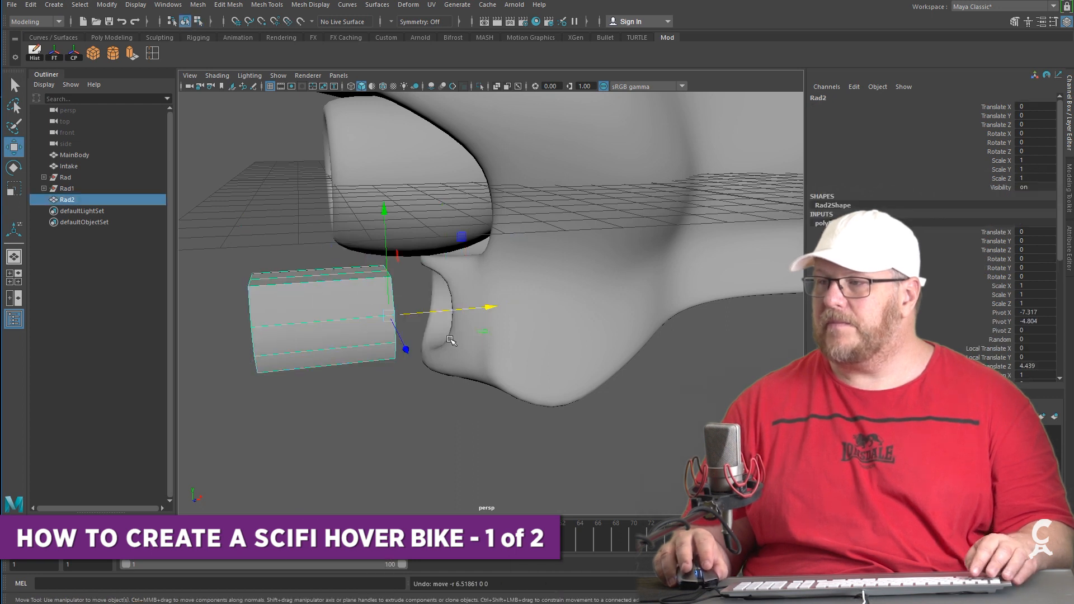
left_click_drag(454, 313, 604, 297)
left_click_drag(257, 396, 371, 382, "alt")
key("3")
left_click_drag(593, 374, 434, 290, "alt")
scroll(516, 402, "up", 2)
key("1")
scroll(459, 425, "up", 2)
Try to thicken the radiator ring's rim by scaling the face loop of its inner wall
right_click_drag(432, 286, 426, 330)
left_click(429, 288)
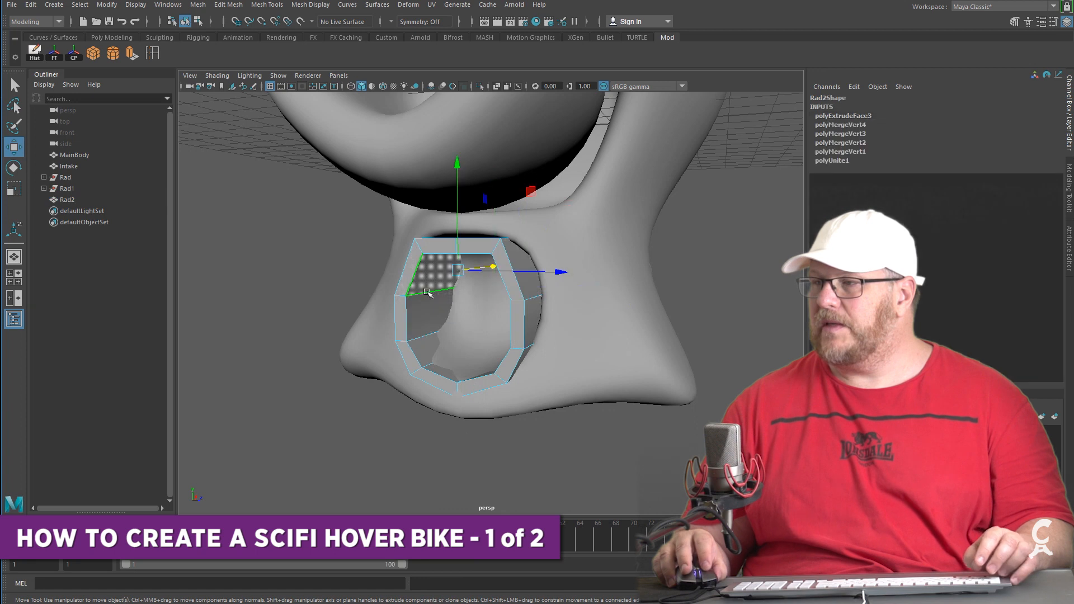
double_click(427, 319, "shift")
key("r")
left_click_drag(549, 318, 513, 214, "alt")
key("ctrl+z")
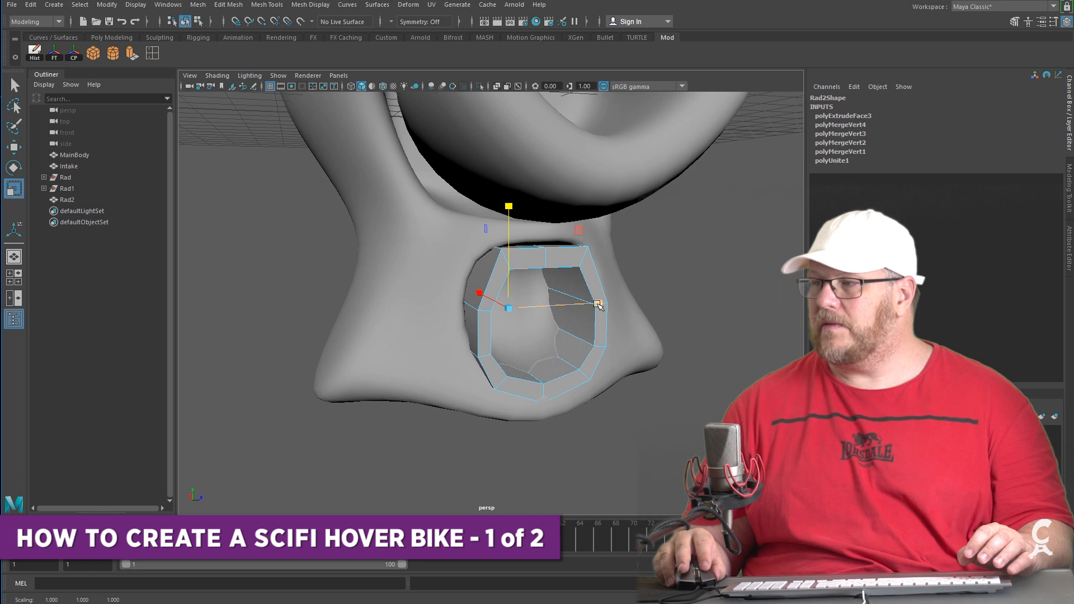
key("3")
left_click_drag(587, 331, 538, 354, "alt")
key("1")
scroll(479, 322, "up", 3)
left_click_drag(479, 322, 497, 354, "alt")
Undo the scaling of the ring's inner wall faces
key("ctrl+z")
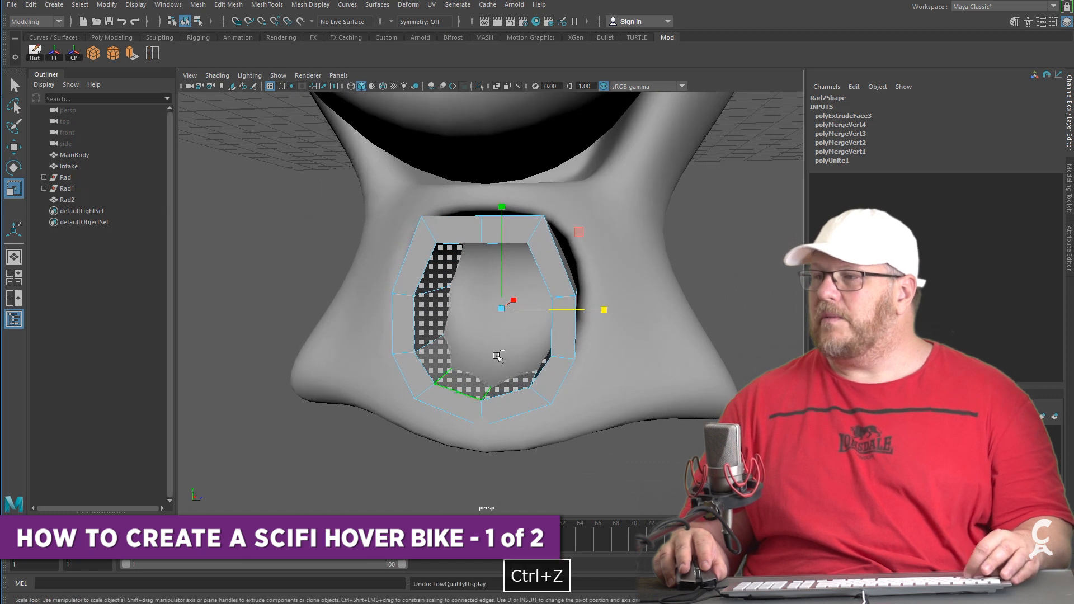
key("ctrl+z")
key("ctrl+z")
key("ctrl+z")
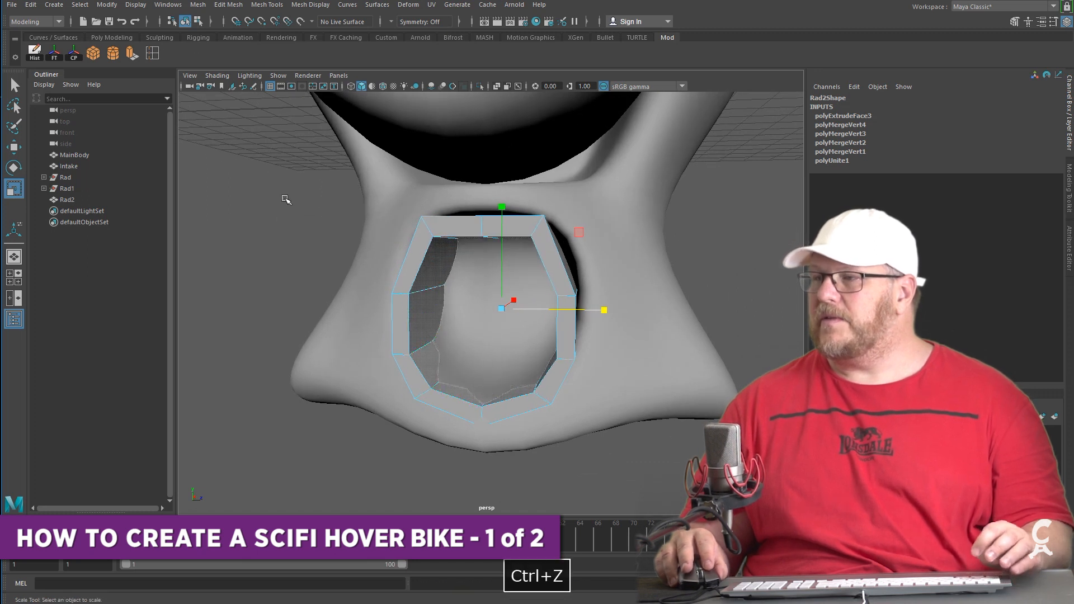
Insert two edge loops on the ring's front face, one near its outer edge and one near its inner edge
left_click(153, 53)
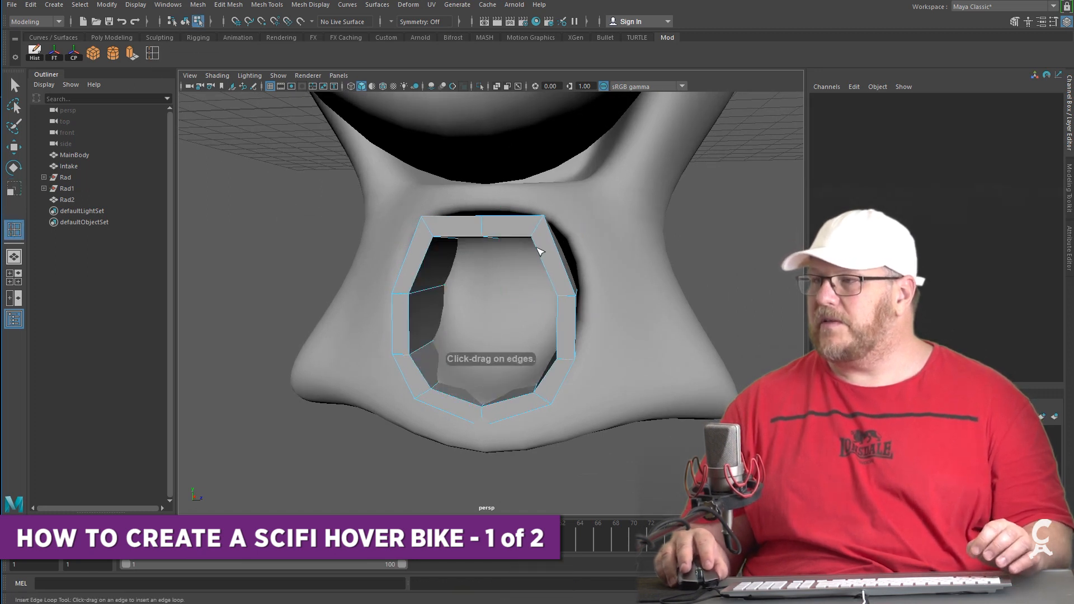
left_click_drag(432, 231, 428, 225)
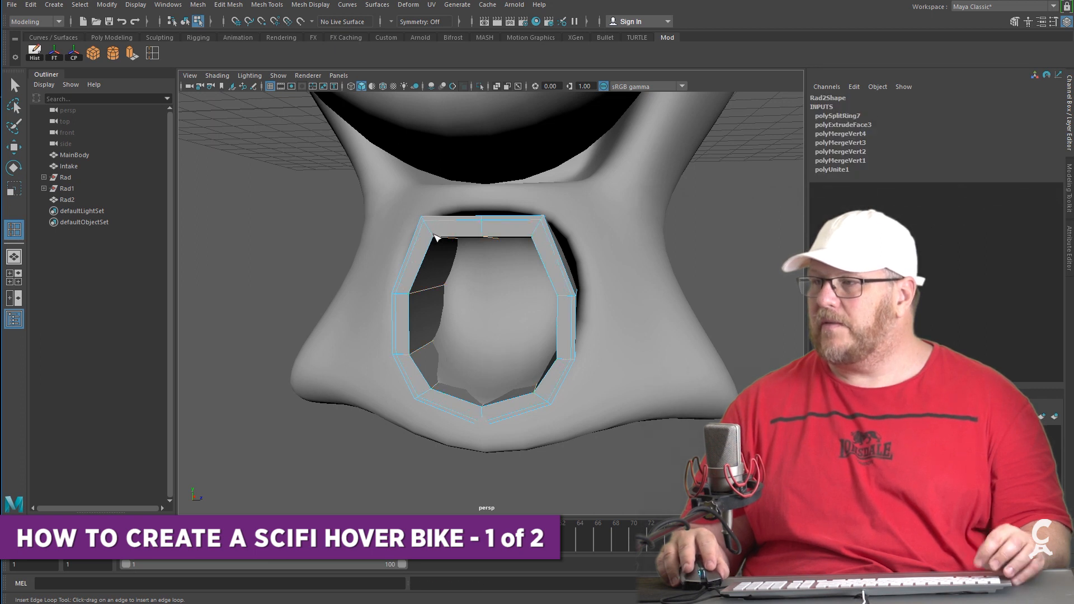
key("ctrl+z")
left_click(432, 234)
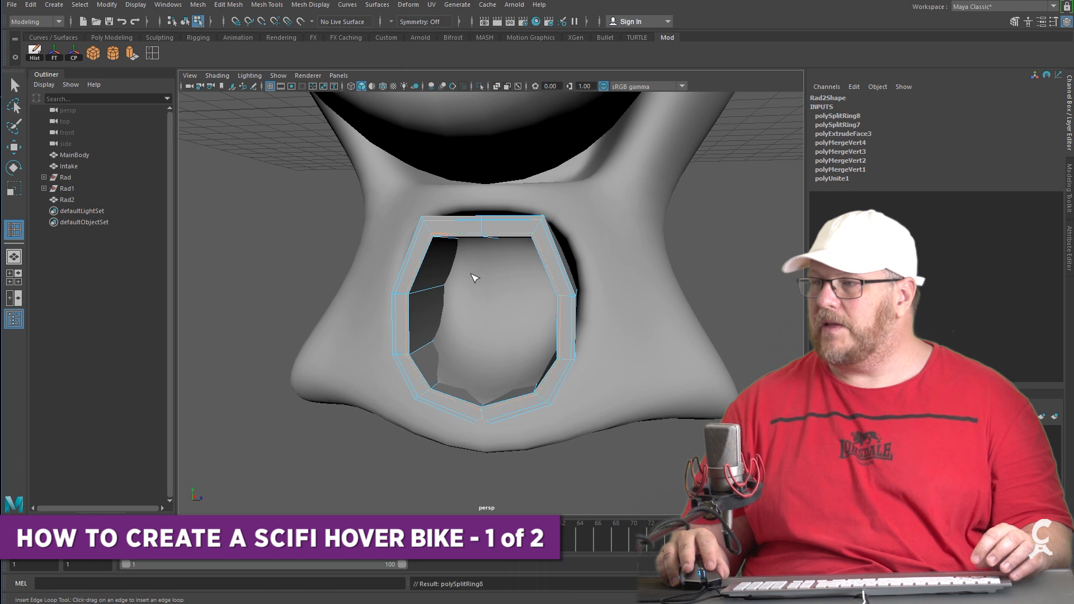
Insert supporting edge loops on the ring's inner and outer walls close to the front rim
left_click_drag(473, 278, 390, 263, "alt")
left_click(359, 275)
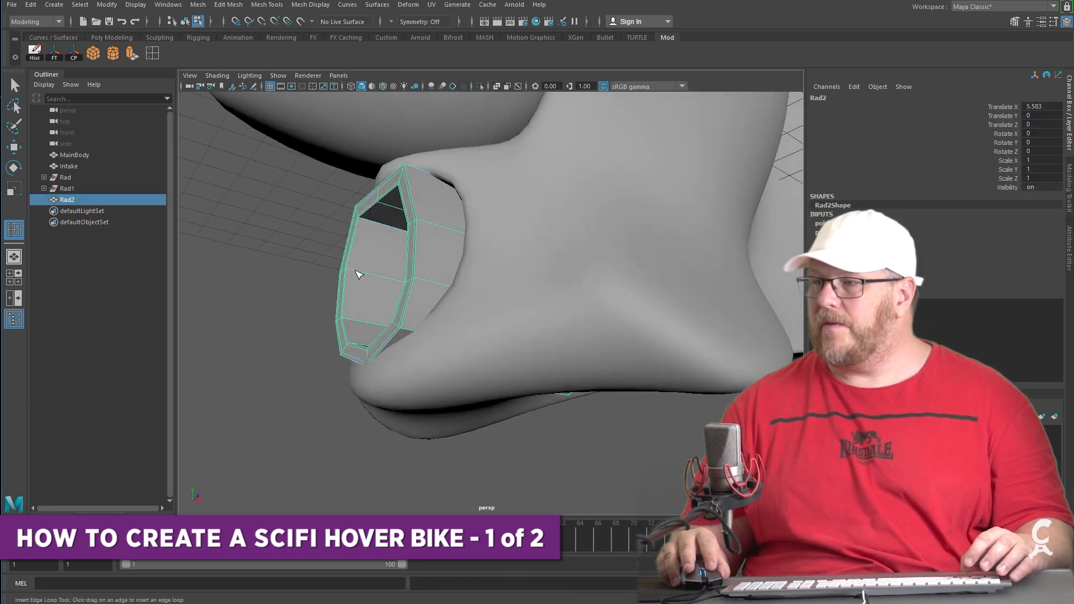
key("ctrl+z")
left_click(358, 274)
left_click_drag(359, 274, 688, 417, "alt")
left_click(424, 277)
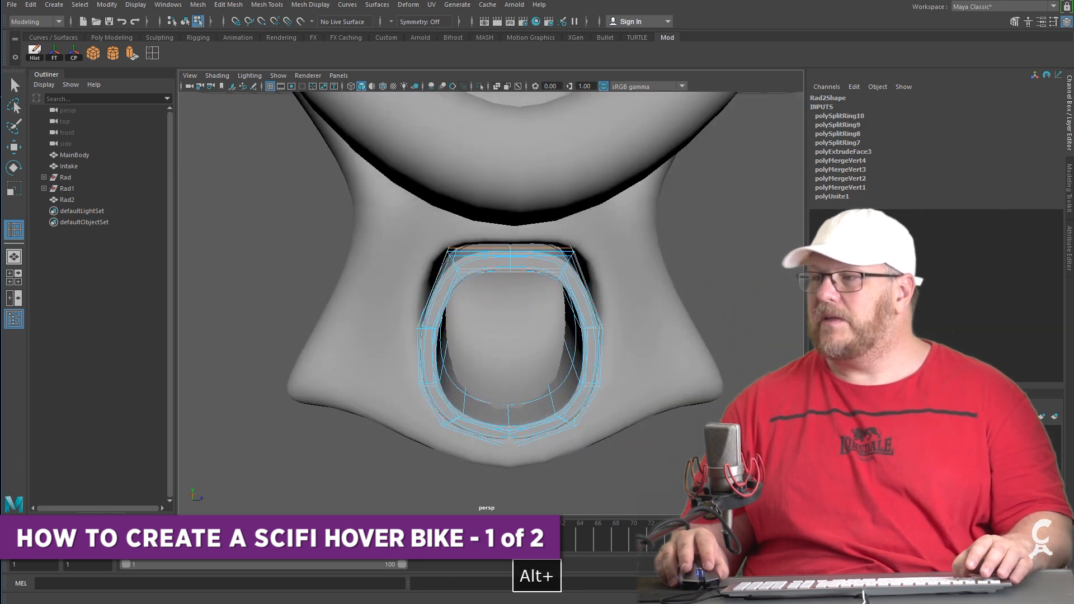
left_click(315, 272)
Examine the smoothed radiator ring and how it sits in the body's front opening from several angles
scroll(537, 270, "down", 4)
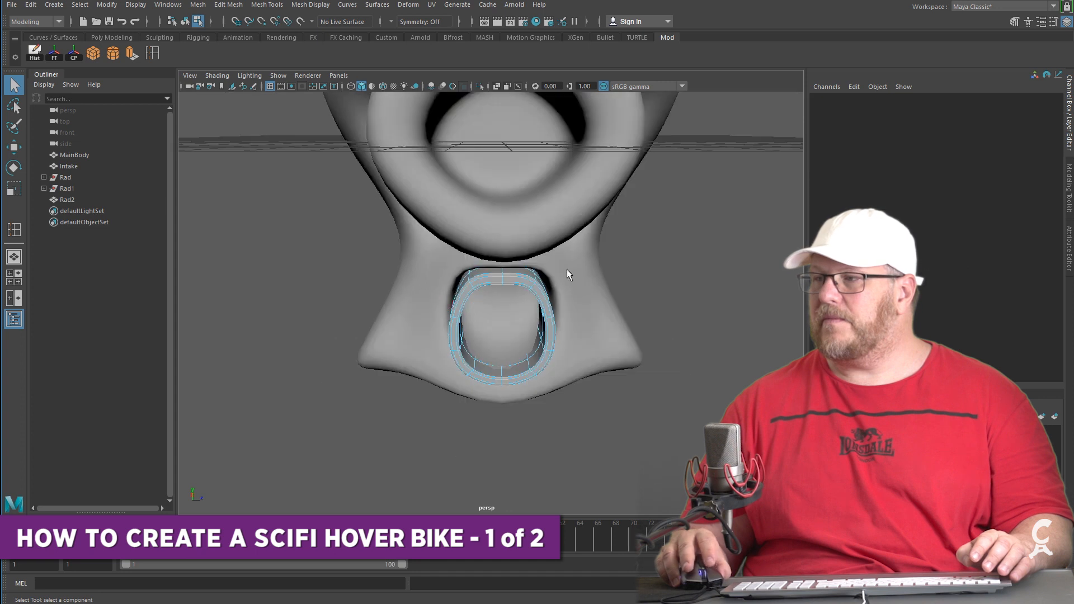
left_click_drag(722, 293, 727, 294, "alt")
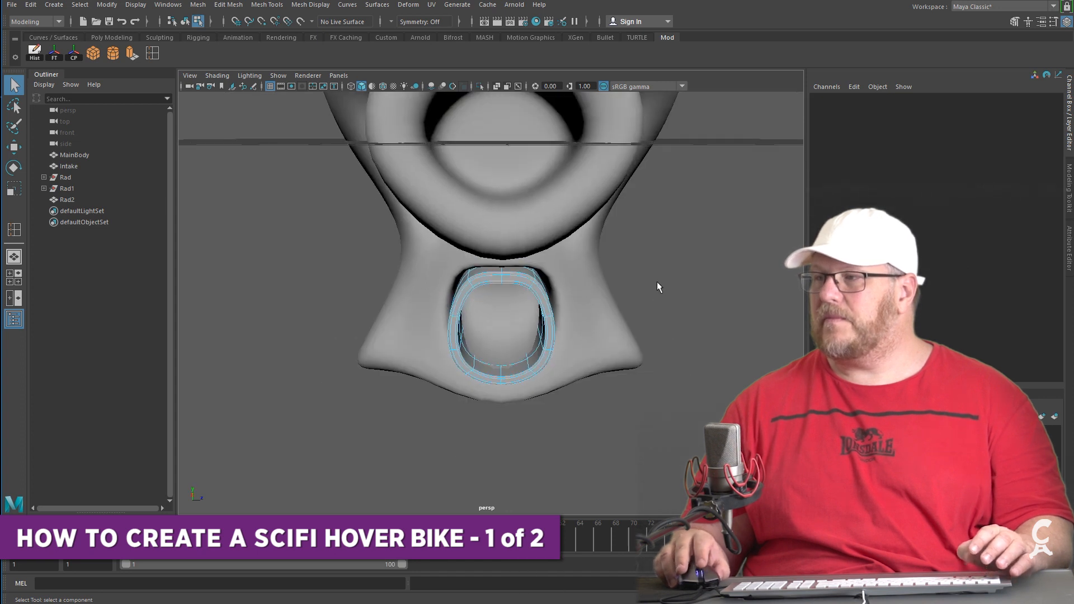
scroll(657, 282, "down", 3)
left_click(526, 240)
left_click_drag(526, 240, 545, 306, "alt")
left_click(490, 303)
scroll(436, 405, "up", 5)
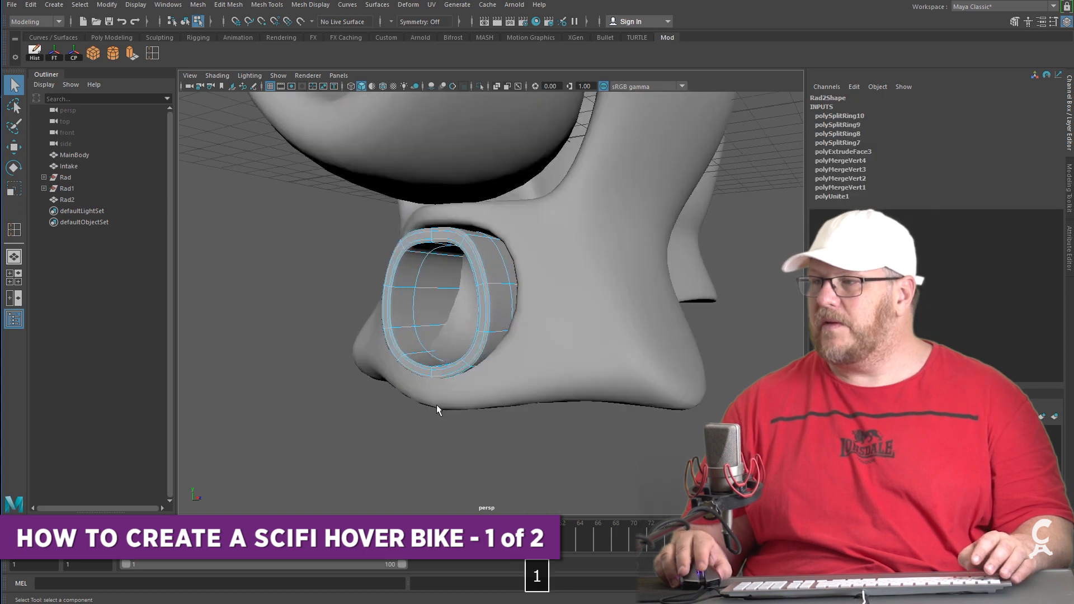
Scale the inner edge loop on the ring's front face slightly outward and preview the ring smoothed
left_click_drag(440, 384, 497, 352, "alt")
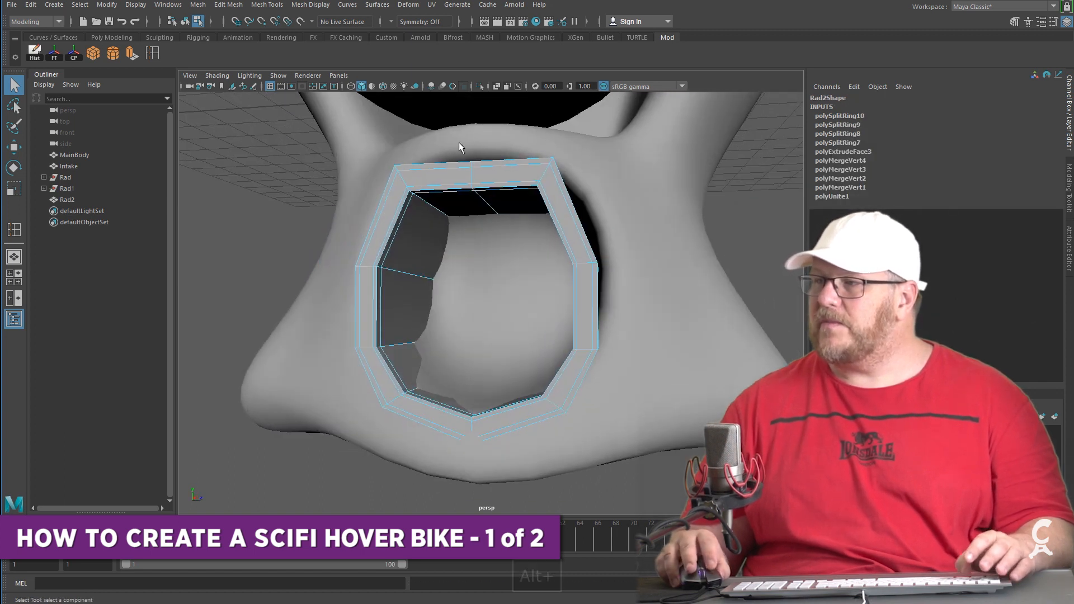
scroll(449, 190, "up", 2)
double_click(458, 186)
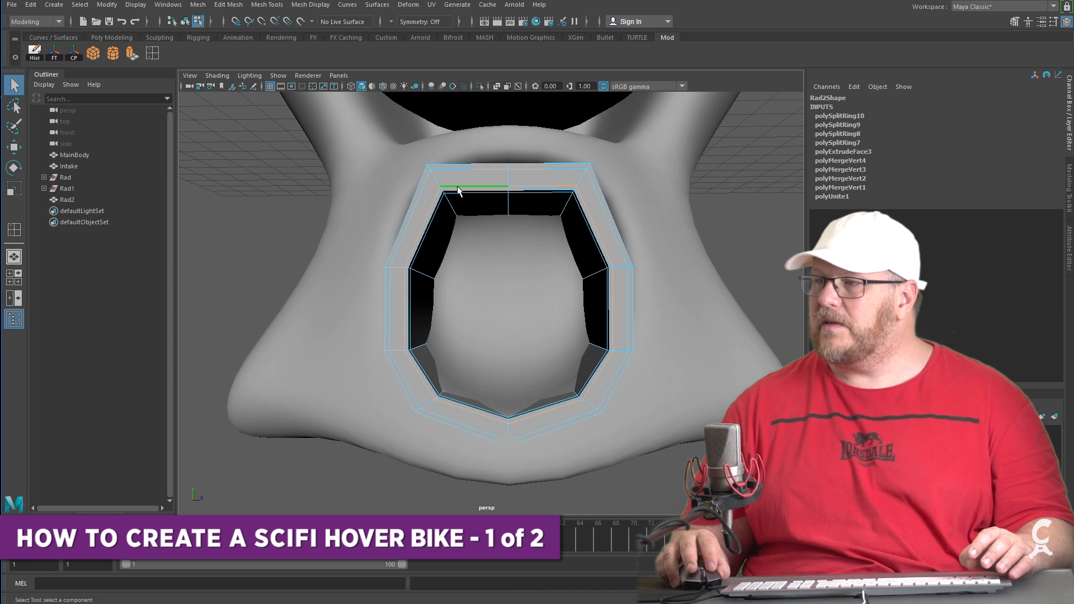
key("r")
left_click_drag(507, 303, 509, 302)
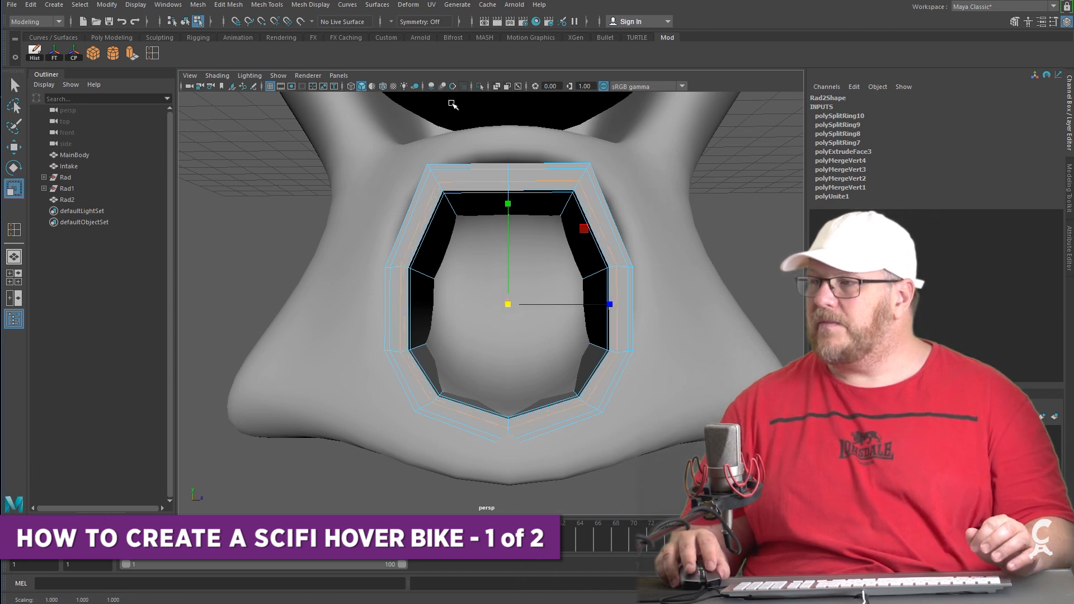
left_click_drag(508, 304, 569, 378)
key("3")
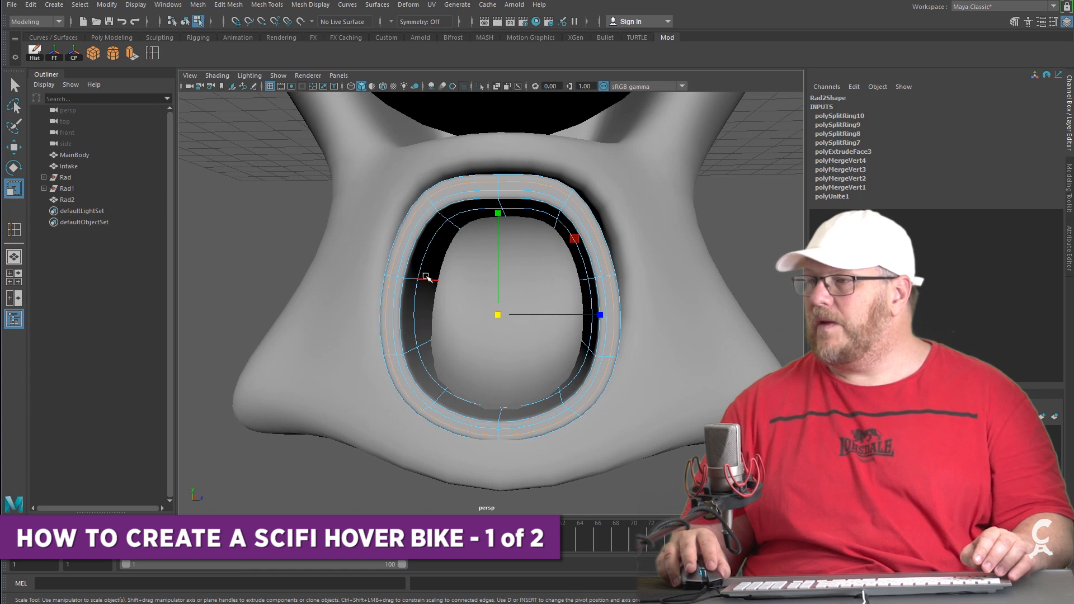
left_click_drag(582, 286, 604, 278, "alt")
key("r")
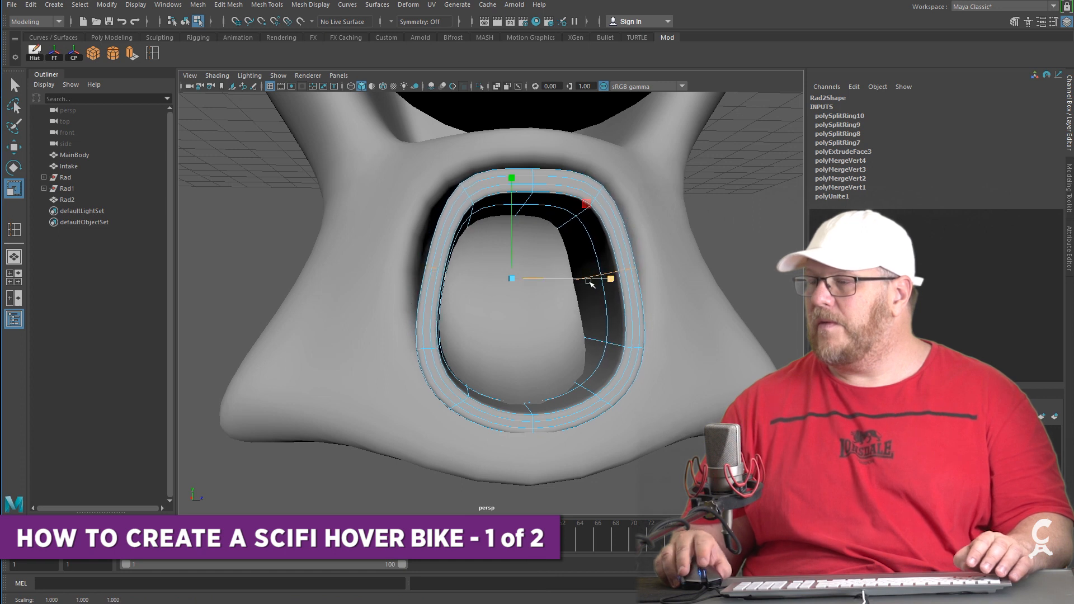
left_click_drag(542, 487, 512, 473, "alt")
Move the Rad2 object slightly forward along X in the lower opening and check its fit on the whole body
left_click(714, 209)
left_click_drag(714, 209, 523, 256, "alt")
right_click_drag(423, 266, 469, 272)
key("w")
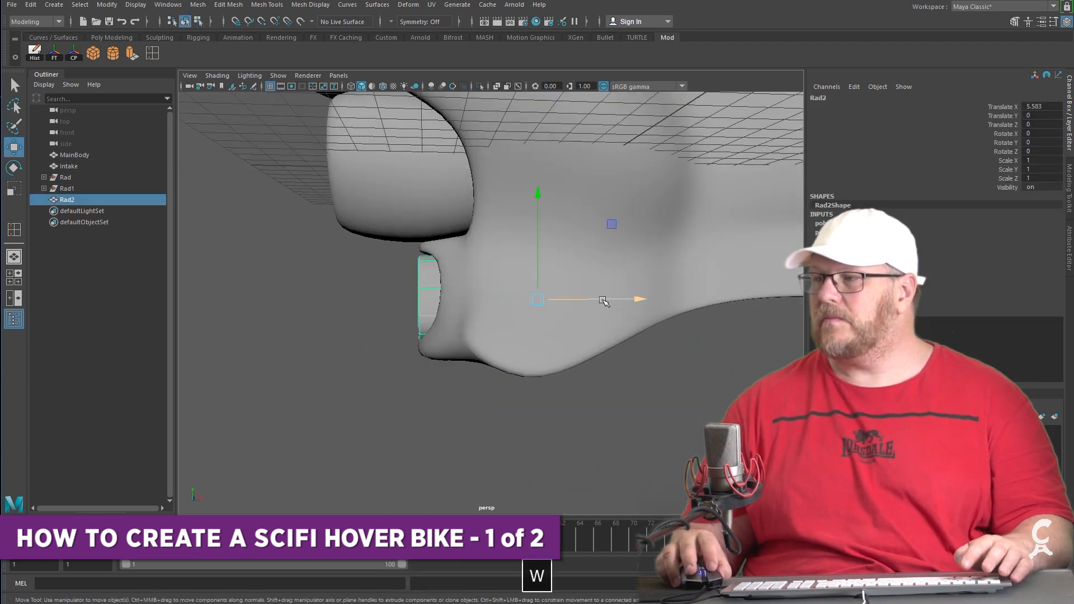
left_click_drag(605, 299, 590, 297)
left_click_drag(370, 187, 431, 329, "alt")
right_click_drag(430, 328, 604, 525, "alt")
left_click(547, 412)
left_click_drag(546, 412, 590, 432, "alt")
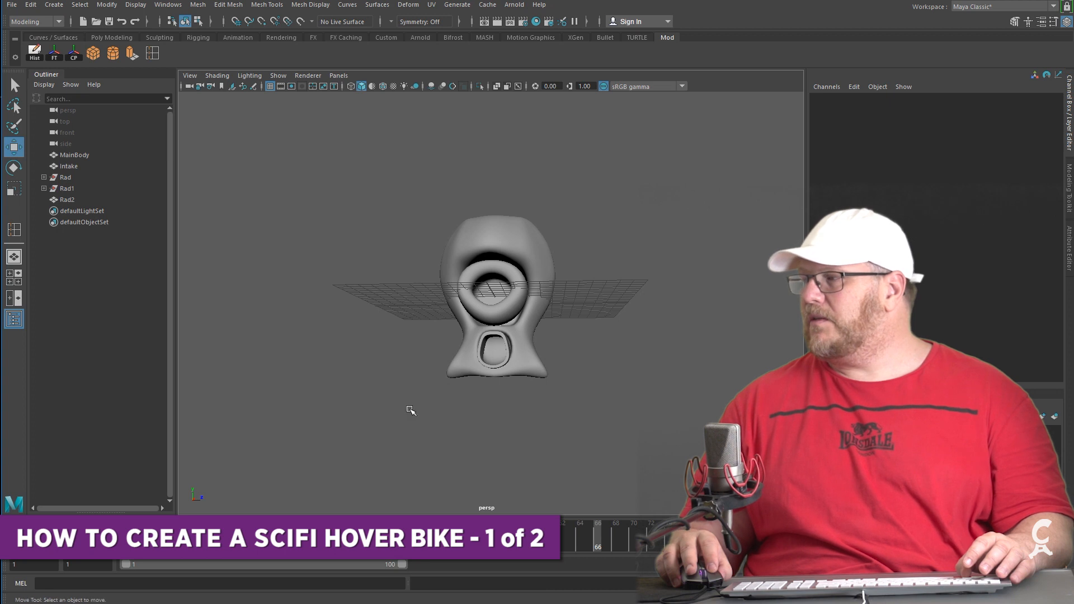
Put Intake and Rad2 on the display layer layer1 and show them as templated wireframes
right_click_drag(411, 411, 549, 448, "alt")
left_click_drag(549, 448, 520, 416, "alt")
left_click(512, 351)
right_click_drag(499, 475, 481, 496, "alt")
left_click_drag(587, 494, 408, 403, "alt")
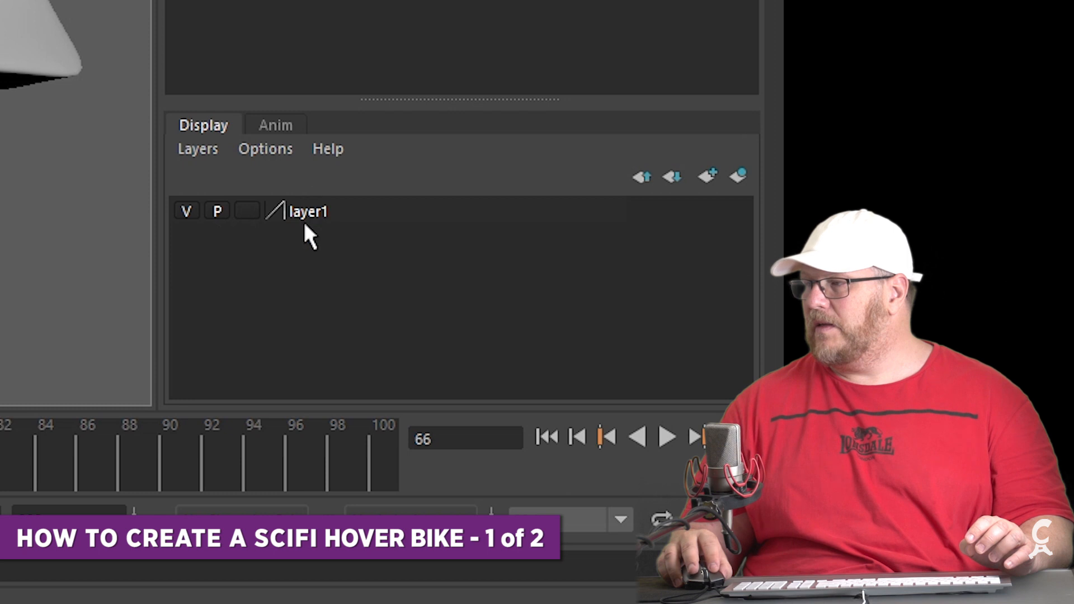
left_click(303, 212)
right_click(303, 213)
left_click(364, 277)
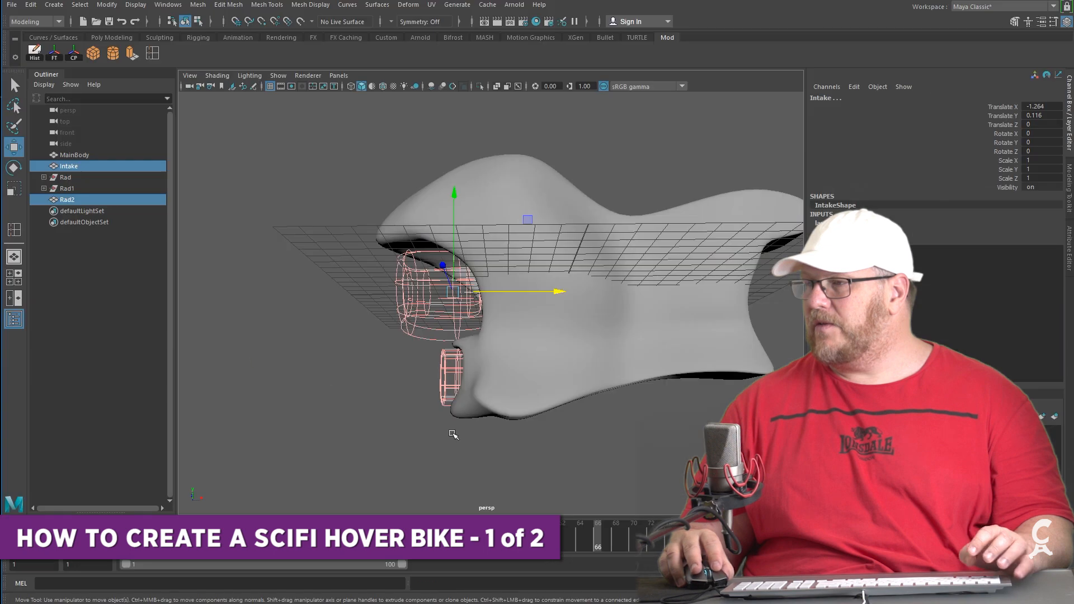
left_click(448, 448)
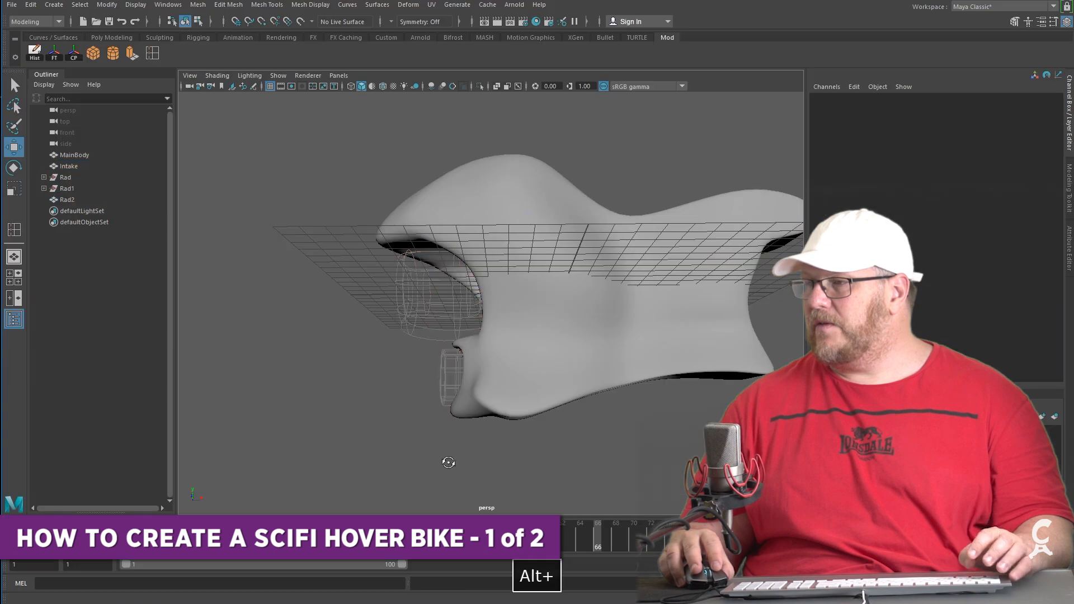
Show MainBody unsmoothed and switch it to vertex selection around the lower lip of the large intake opening
left_click_drag(446, 458, 541, 471, "alt")
scroll(501, 375, "up", 5)
mouse_move(501, 375)
left_mouse_down("alt")
mouse_move(535, 379)
mouse_move(511, 370)
left_mouse_up("alt")
left_click(534, 443)
scroll(534, 443, "up", 3)
left_click_drag(460, 425, 392, 343, "alt")
key("1")
right_click(390, 341)
right_click_drag(390, 341, 331, 342)
Scale and reposition the centre vertices on MainBody's lower lip beneath the large intake opening
left_click_drag(330, 343, 353, 355, "alt")
left_click_drag(334, 248, 367, 391)
key("r")
mouse_move(453, 319)
left_mouse_down()
mouse_move(361, 328)
mouse_move(415, 323)
mouse_move(500, 363)
mouse_move(529, 352)
mouse_move(515, 367)
mouse_move(445, 352)
mouse_move(456, 316)
left_mouse_up()
key("w")
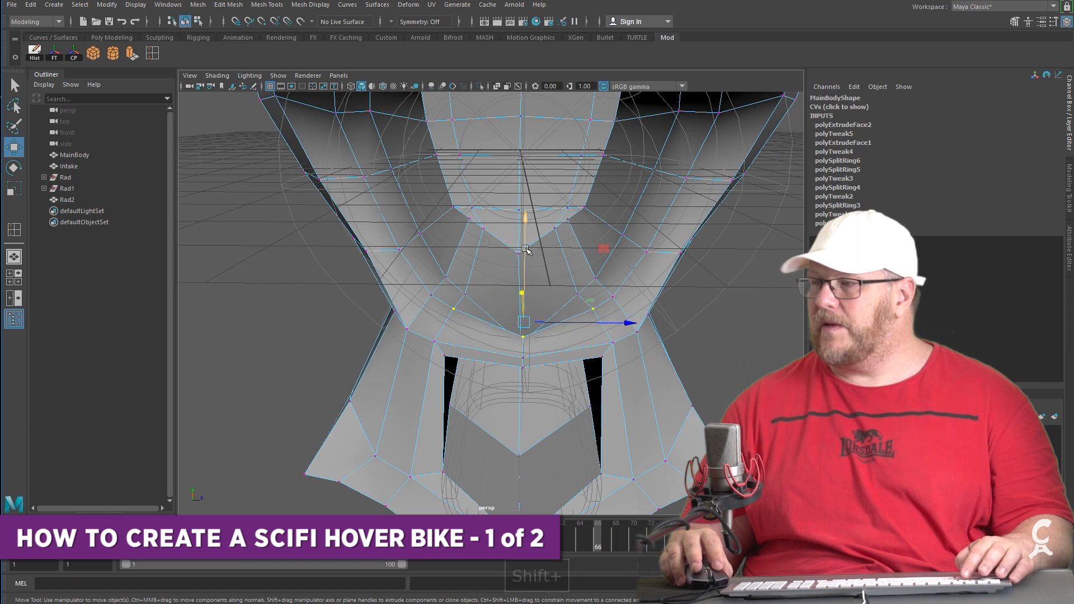
left_click_drag(536, 253, 427, 307, "alt")
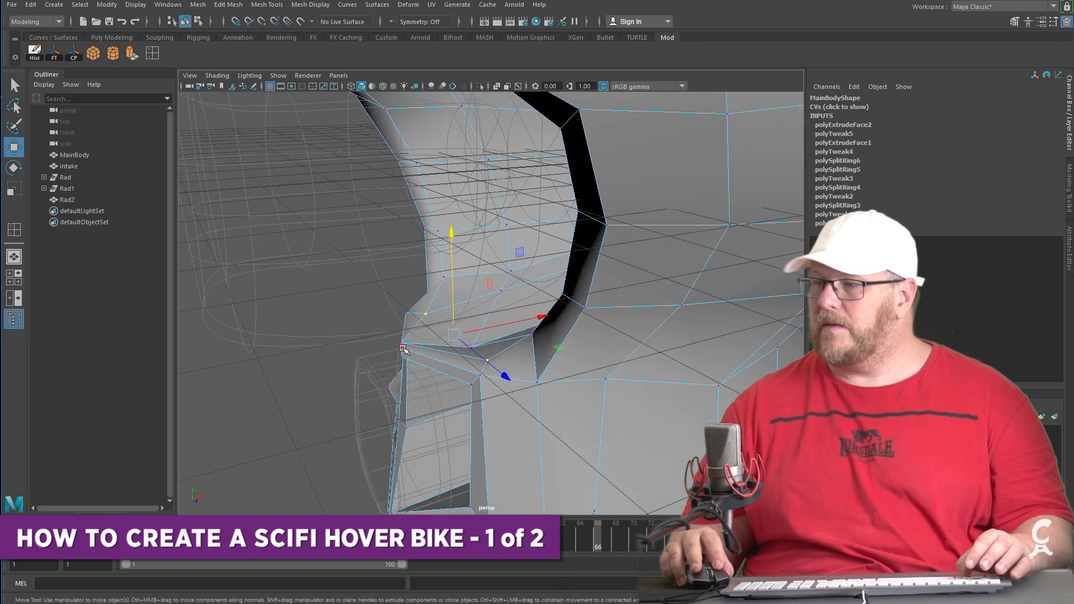
left_click_drag(427, 350, 484, 496, "alt")
Show Intake and Rad2 shaded again with MainBody smoothed, return to object mode and check their fit
key("alt+x")
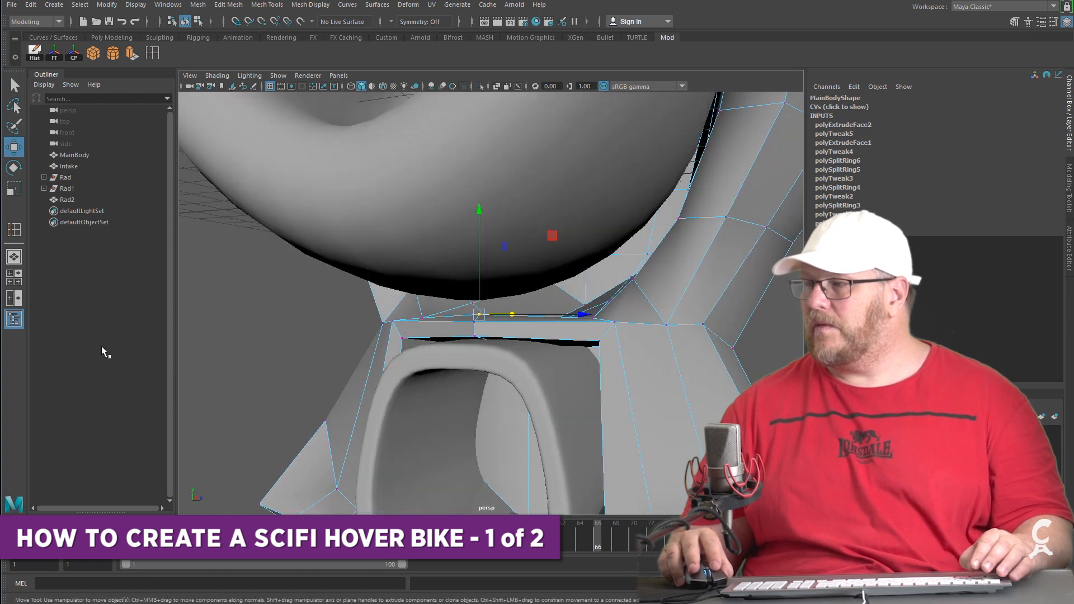
left_click(338, 353)
scroll(338, 370, "down", 5)
mouse_move(338, 374)
left_mouse_down("alt")
mouse_move(317, 399)
mouse_move(329, 386)
left_mouse_up("alt")
key("3")
left_click_drag(697, 367, 554, 306, "alt")
left_click(533, 322)
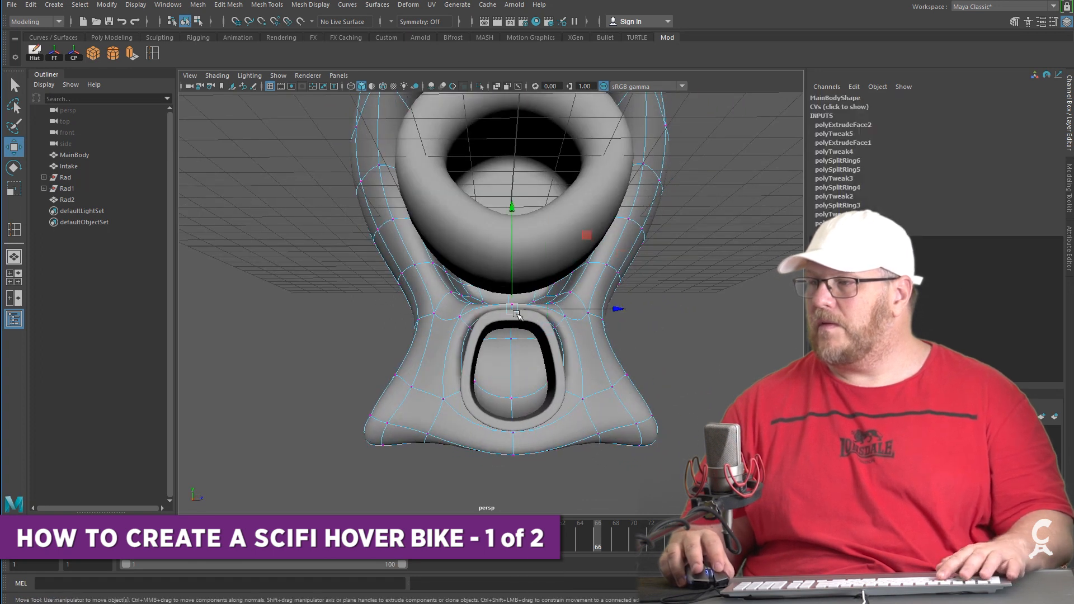
right_click_drag(525, 322, 540, 324)
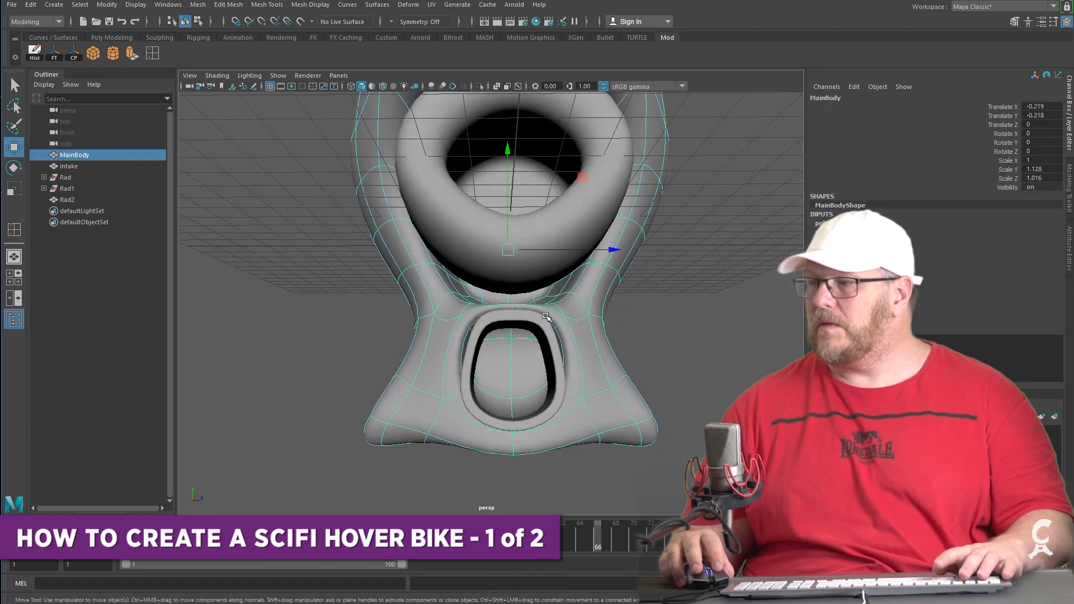
left_click_drag(689, 342, 582, 358, "alt")
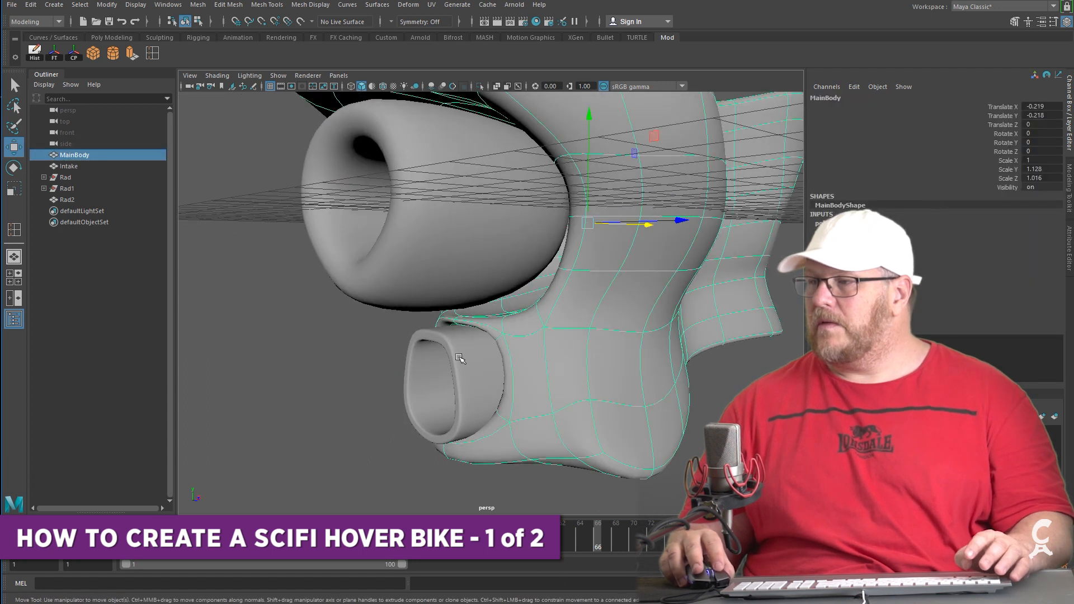
left_click_drag(476, 387, 367, 362, "alt")
left_click(369, 362)
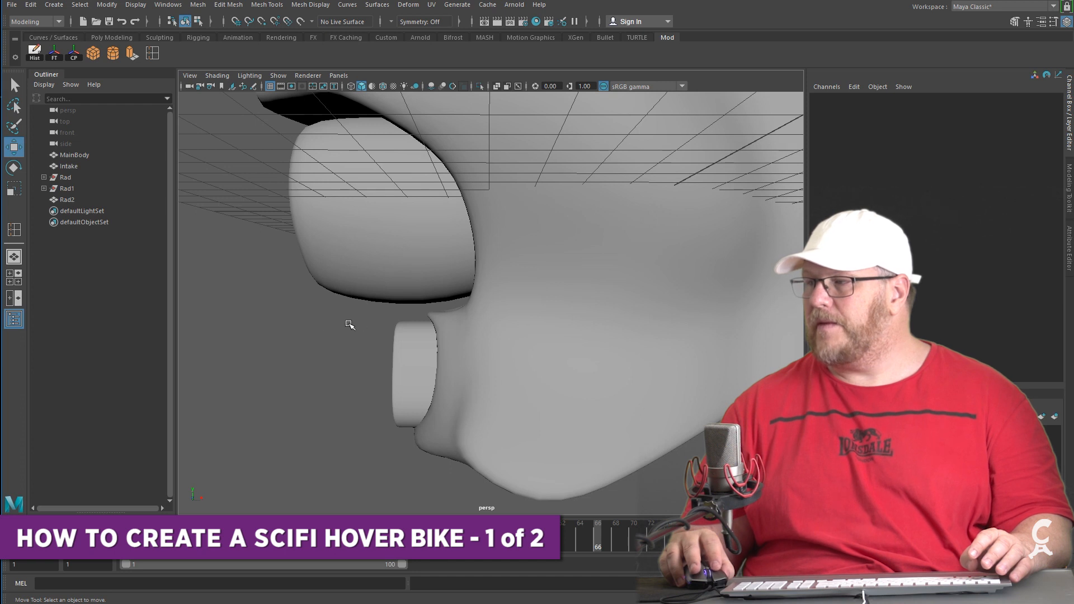
Scale Rad2 to 1.019 in X and Z and 1.143 in Y, and raise it to Translate Y 0.093
left_click(404, 349)
left_click_drag(407, 348, 578, 401, "alt")
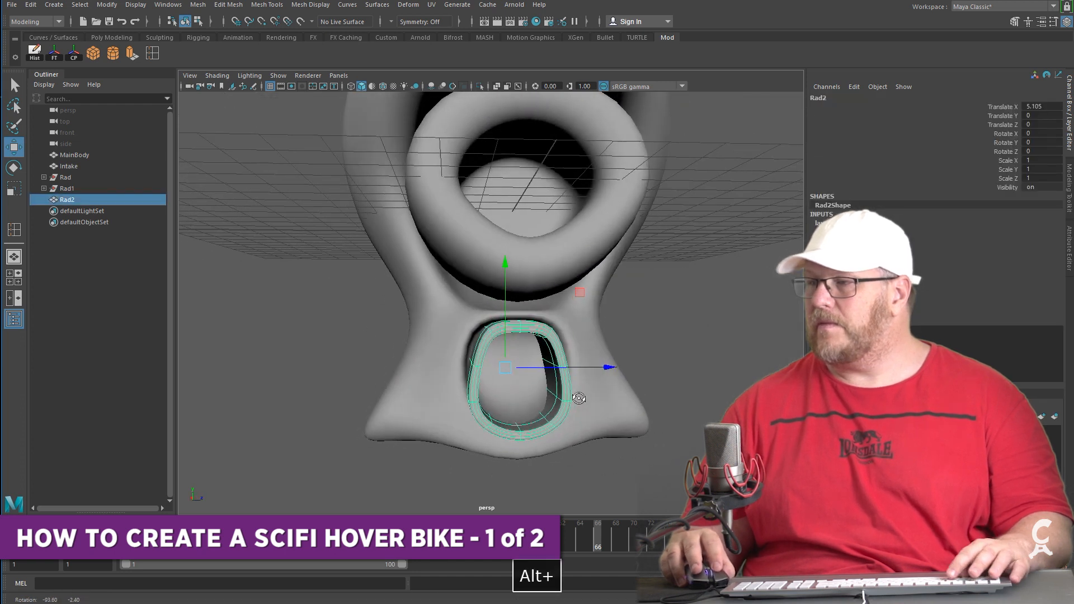
key("r")
left_click_drag(507, 268, 502, 260)
mouse_move(642, 311)
left_mouse_down("alt")
mouse_move(628, 300)
mouse_move(631, 323)
left_mouse_up("alt")
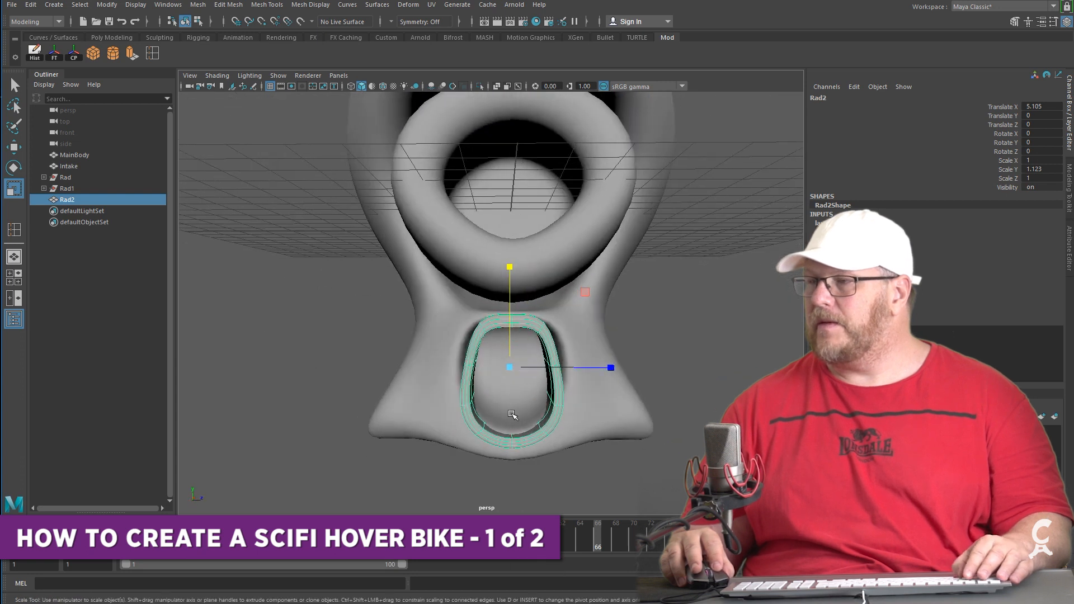
left_click_drag(506, 357, 512, 356)
key("w")
left_click_drag(511, 319, 512, 311)
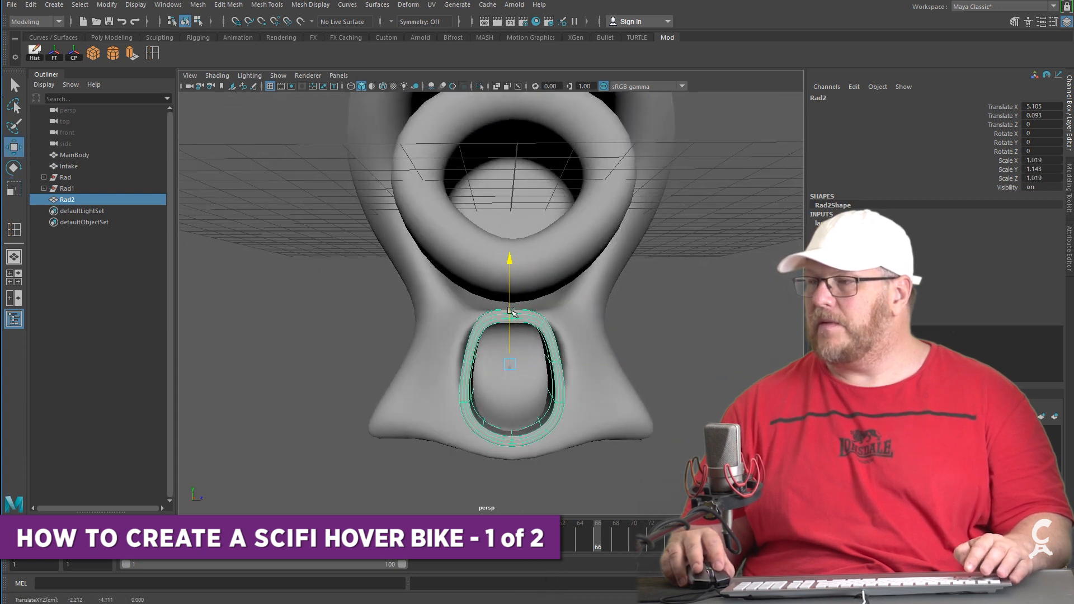
Insert a horizontal edge loop through MainBody's sides around the lower opening and preview the body smoothed
left_click(596, 340)
left_click_drag(545, 406, 182, 118, "alt")
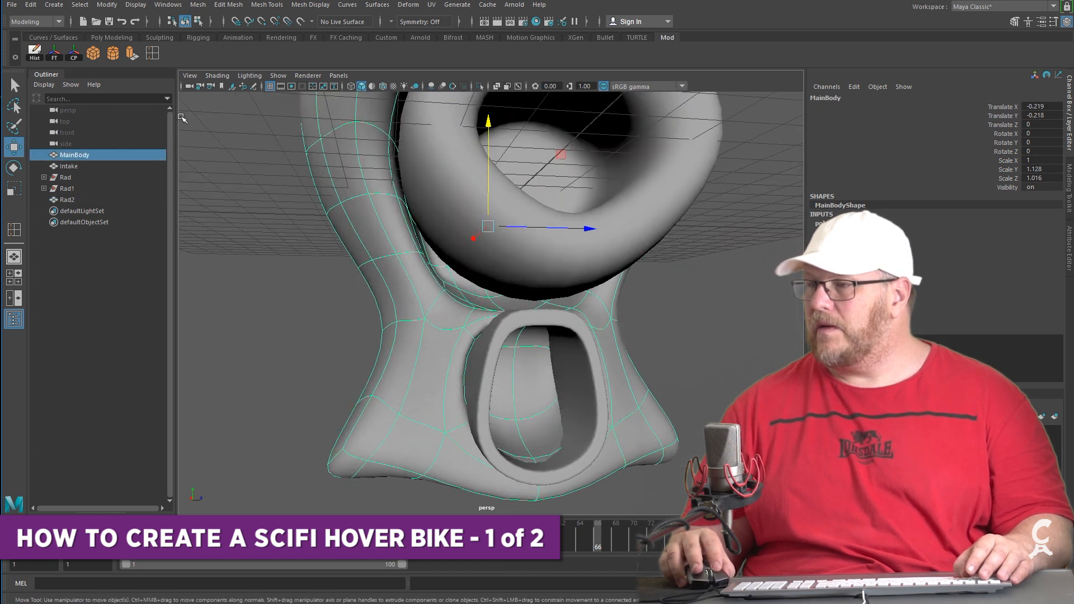
key("1")
left_click(152, 53)
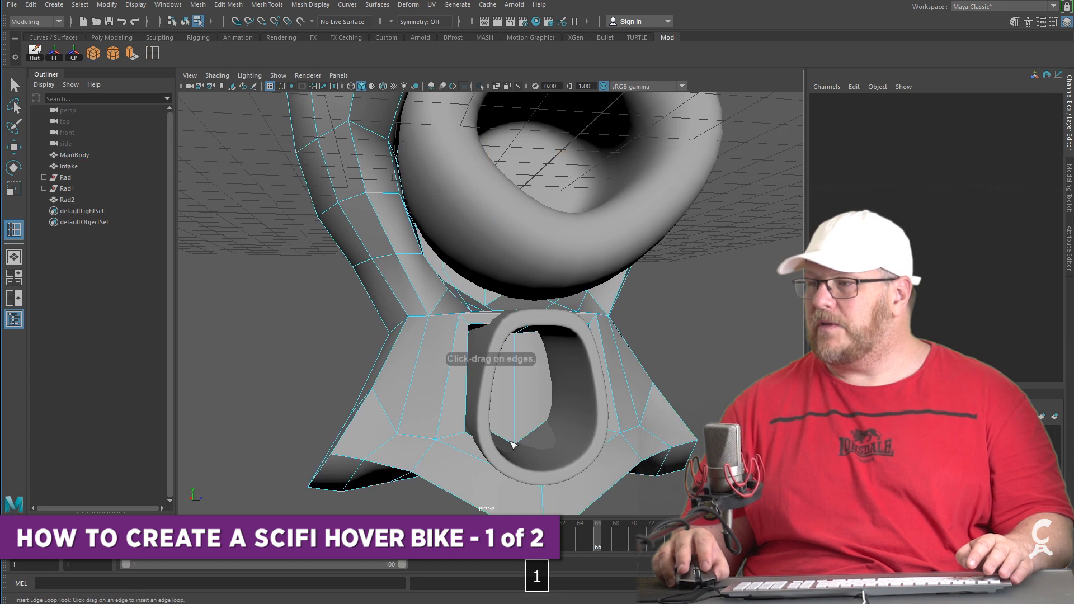
left_click(451, 386)
left_click_drag(453, 403, 662, 429, "alt")
key("r")
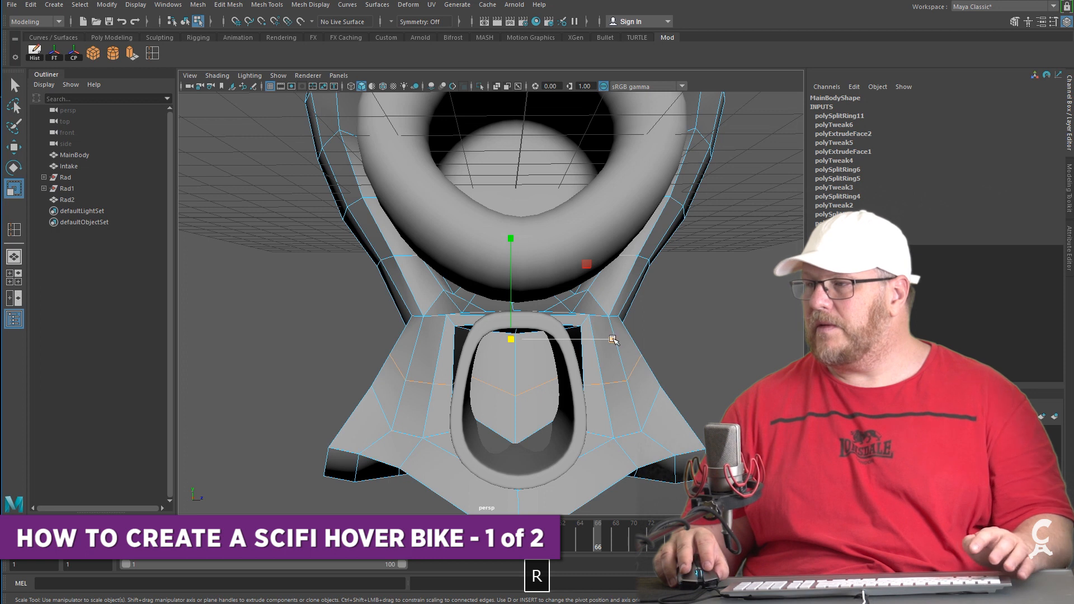
key("3")
Try scaling the new edge loop around the lower opening along Z
left_click_drag(614, 343, 443, 441)
key("ctrl+z")
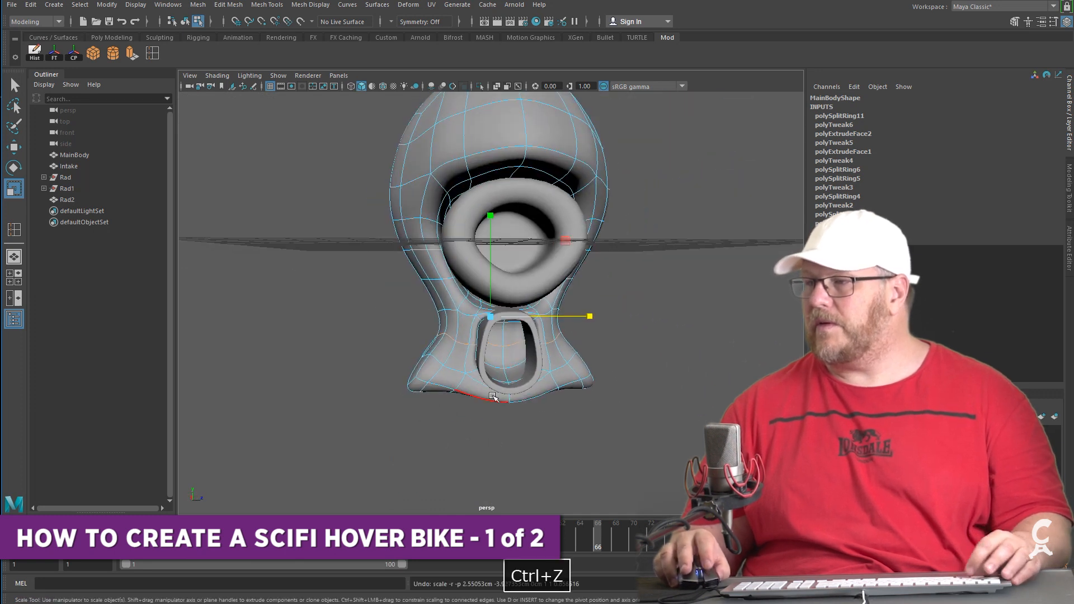
scroll(511, 405, "up", 3)
left_click_drag(511, 405, 533, 402, "alt")
left_click_drag(537, 347, 507, 353, "alt")
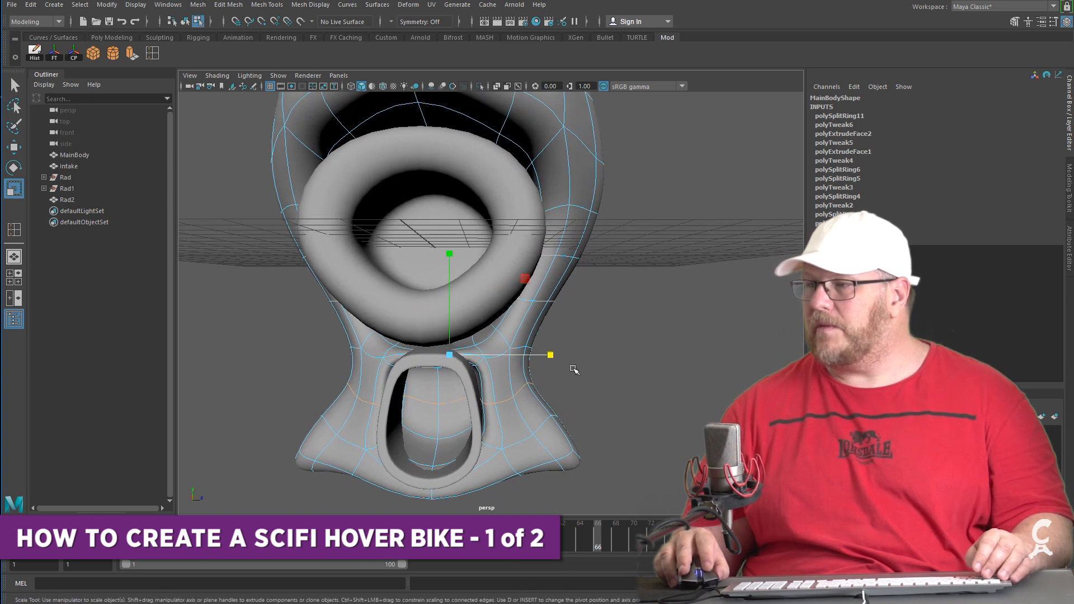
Scale the edges on both sides above the lower opening along Z, using soft selection with an adjusted falloff
left_click(609, 371)
left_click(499, 356)
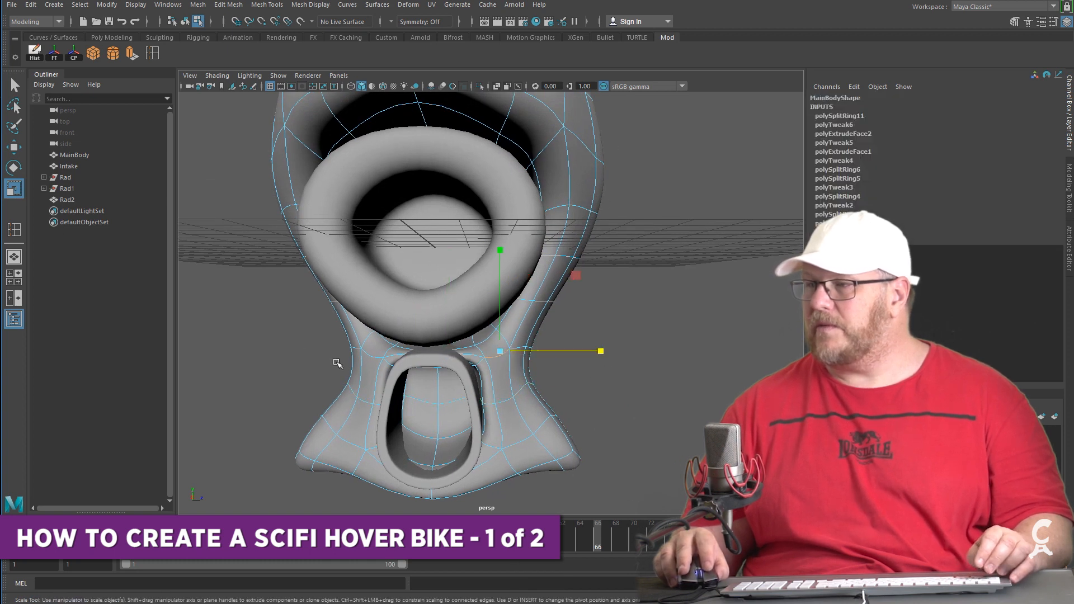
left_click(372, 355, "shift")
left_click_drag(422, 410, 446, 409, "alt")
scroll(369, 406, "up", 3)
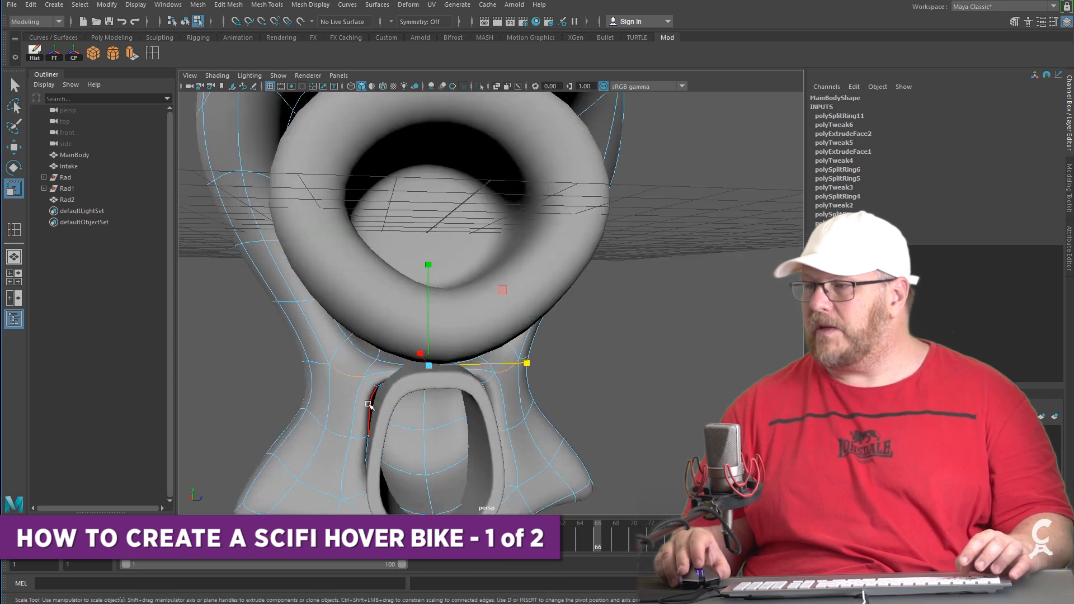
left_click(484, 370, "shift")
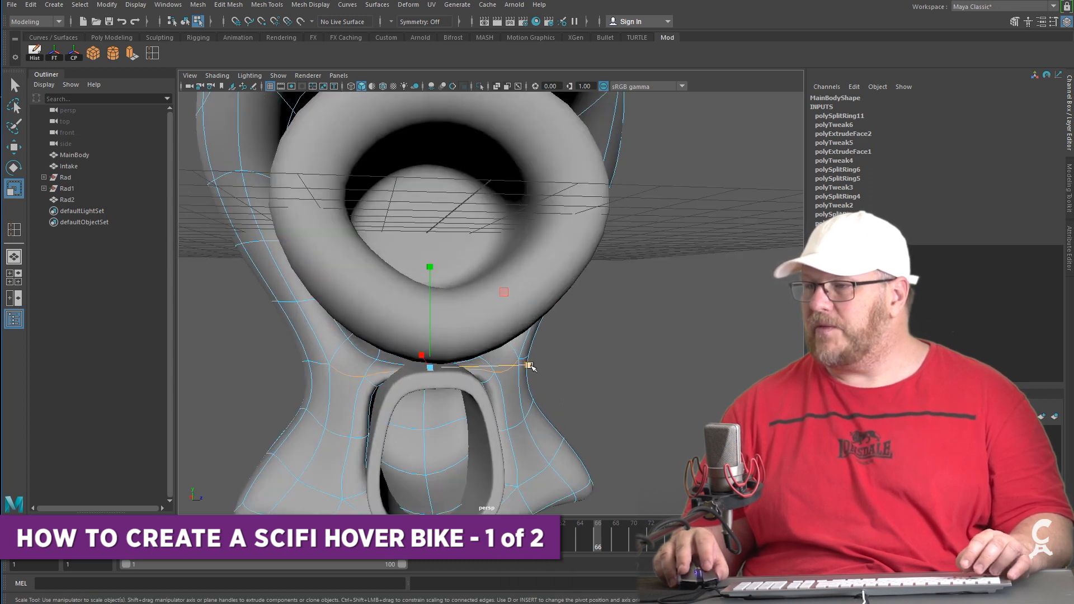
key("b")
left_click_drag(413, 395, 190, 428)
left_click_drag(581, 353, 519, 369)
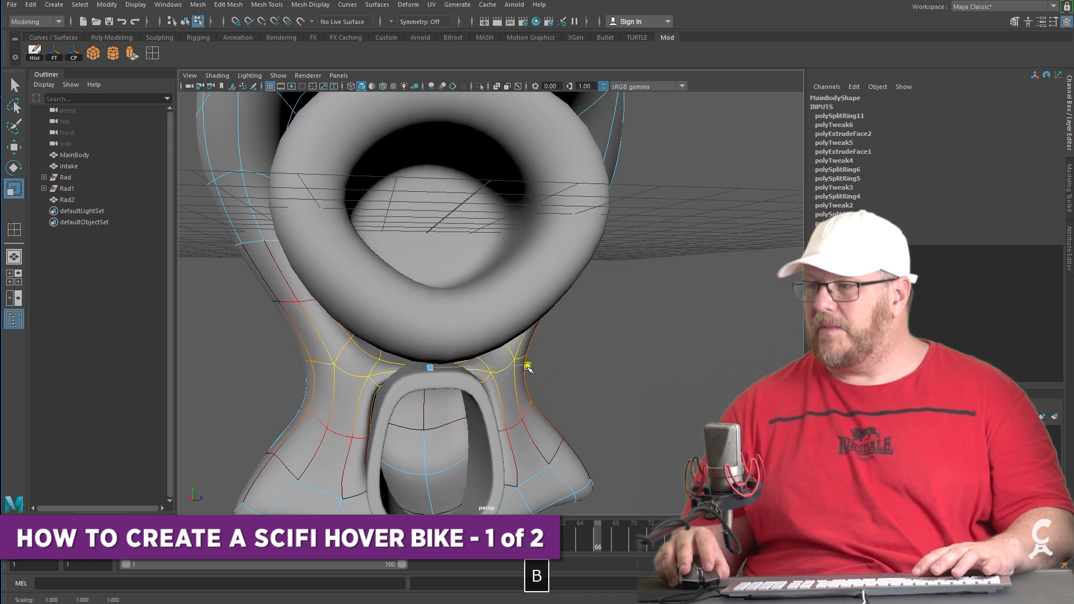
Try uniformly scaling down the inner loop of the large intake opening with soft selection
left_click_drag(586, 403, 346, 186, "alt")
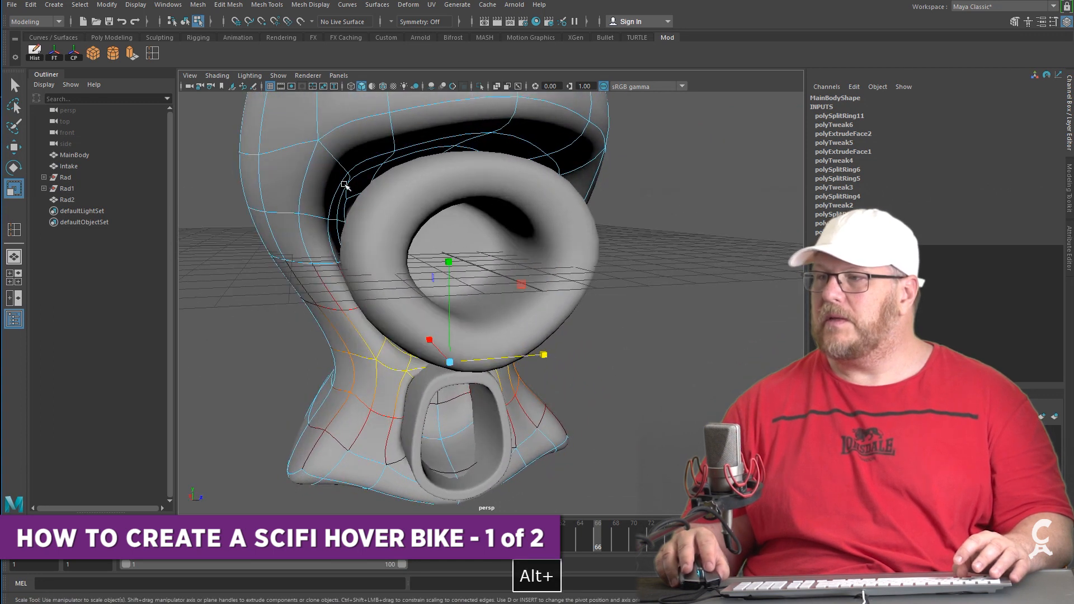
right_click_drag(370, 163, 370, 189)
left_click(372, 163)
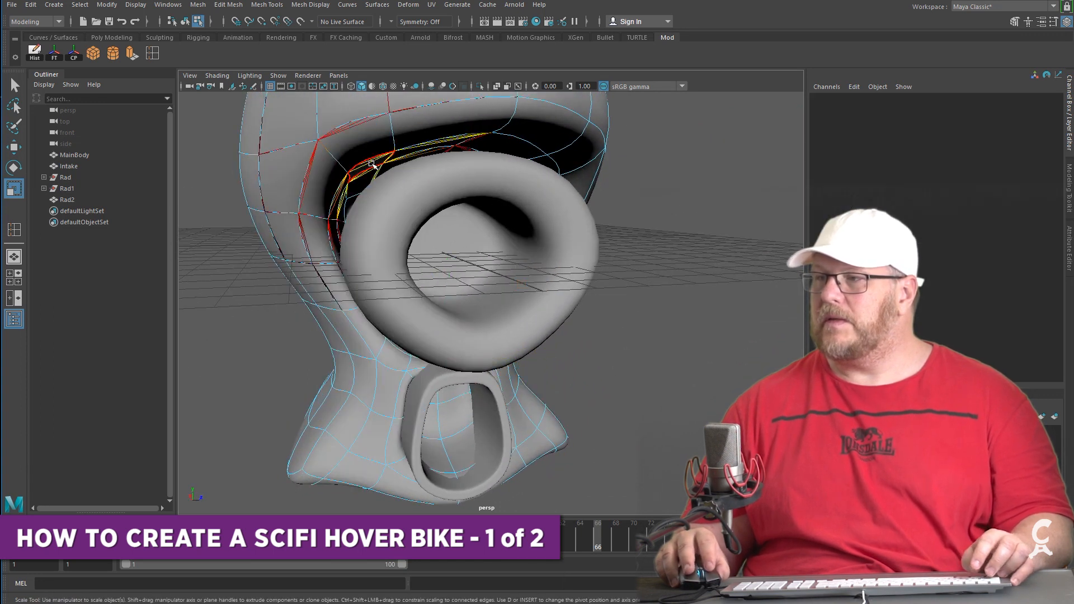
left_click(448, 145, "shift")
left_click_drag(564, 241, 514, 237, "alt")
left_click_drag(441, 258, 417, 258)
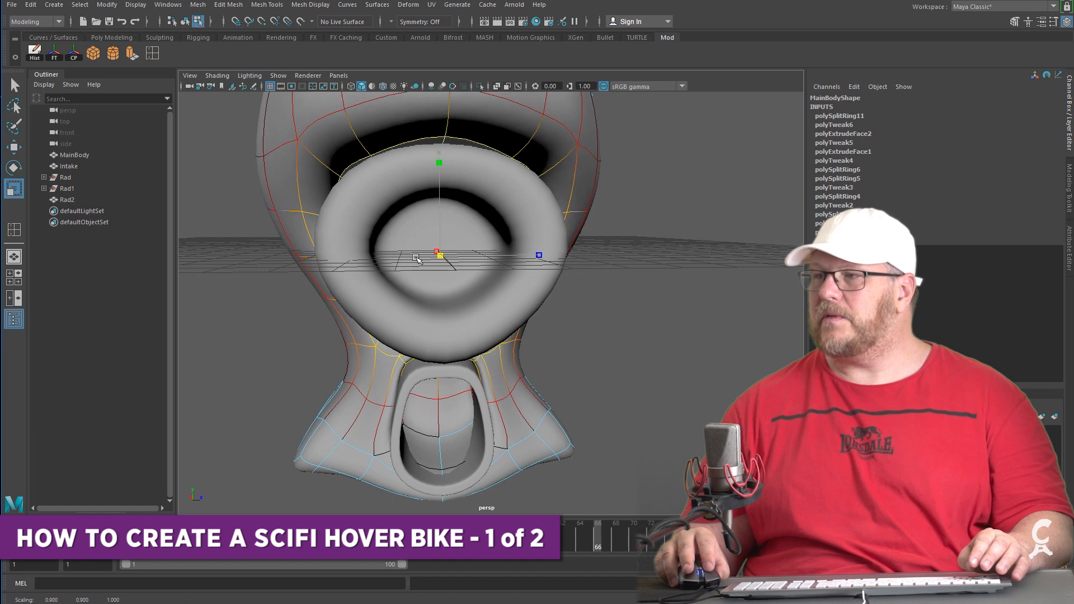
key("ctrl+z")
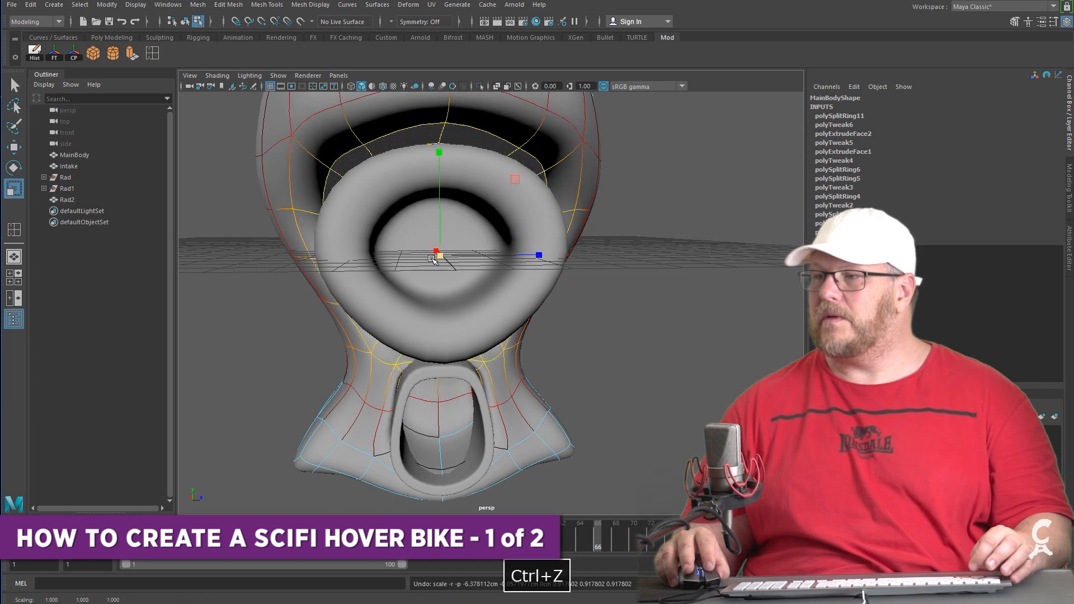
left_click_drag(441, 257, 437, 262)
key("ctrl+z")
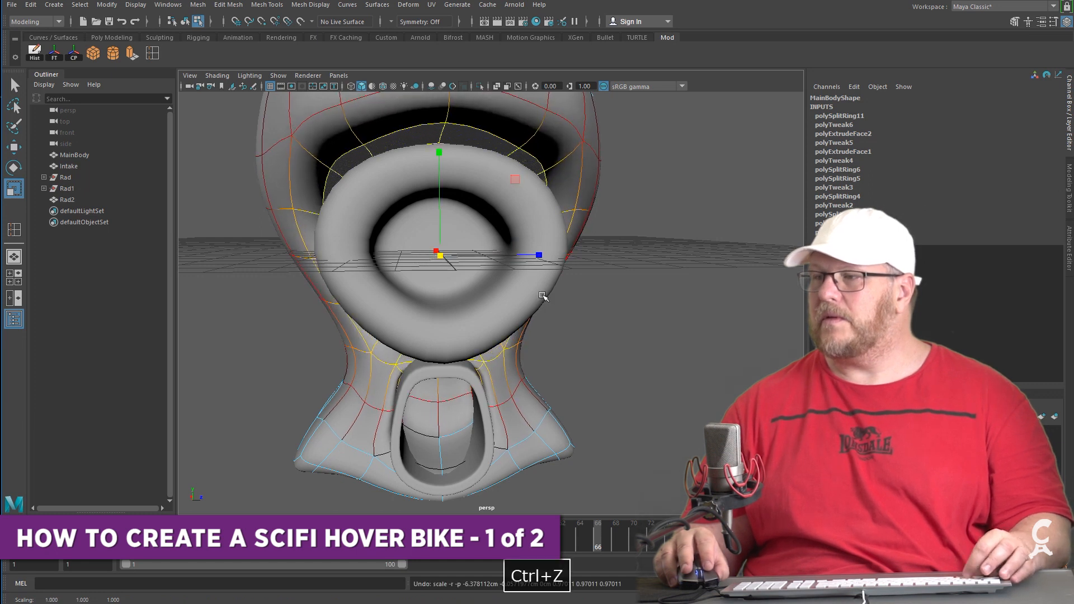
Turn off soft selection and scale the Intake object up slightly and uniformly
key("b")
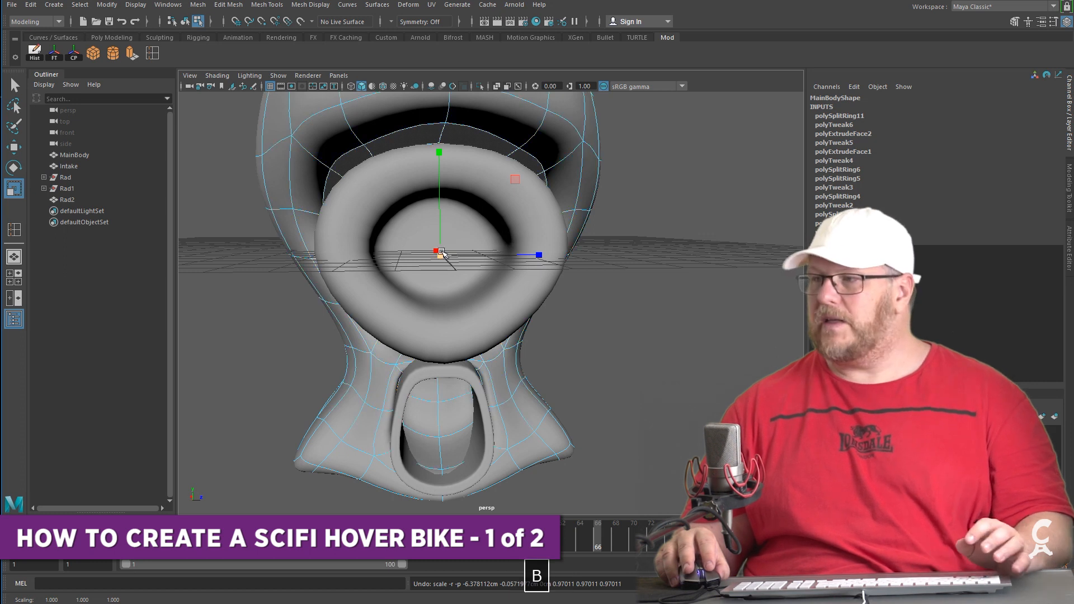
left_click_drag(441, 254, 475, 246, "alt")
left_click_drag(557, 216, 439, 228, "alt")
left_click(315, 270)
right_click_drag(408, 195, 459, 179)
left_click(309, 221)
left_click(362, 223)
key("r")
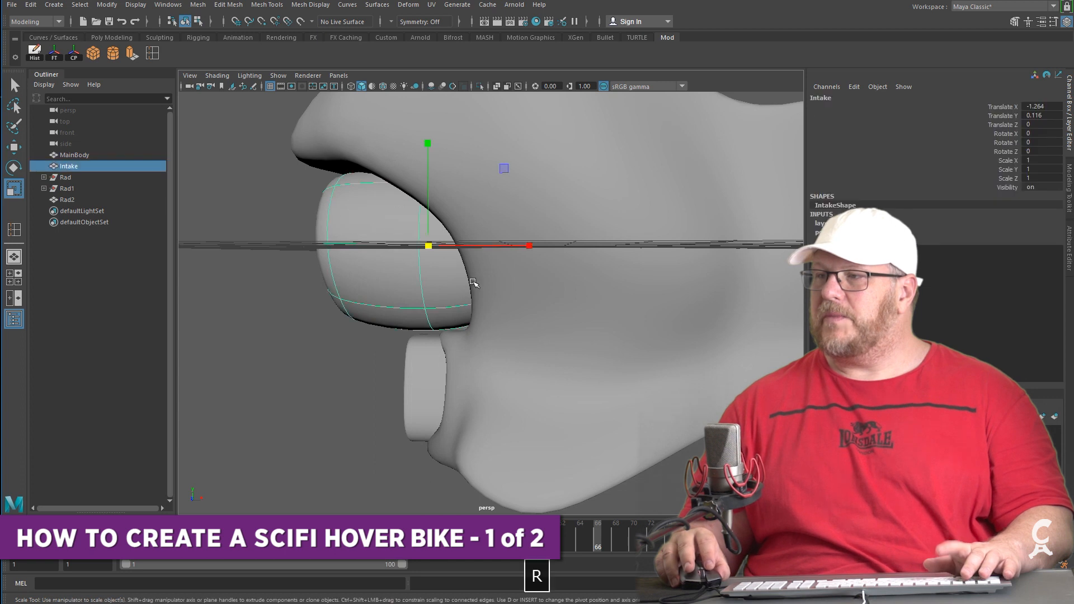
left_click_drag(429, 246, 439, 249)
left_click_drag(367, 293, 475, 302, "alt")
Show MainBody unsmoothed and spread the two mirrored vertex pairs on top of the nose slightly apart along Z
left_click(472, 110)
left_click_drag(473, 110, 558, 268, "alt")
key("1")
right_click_drag(524, 257, 363, 292)
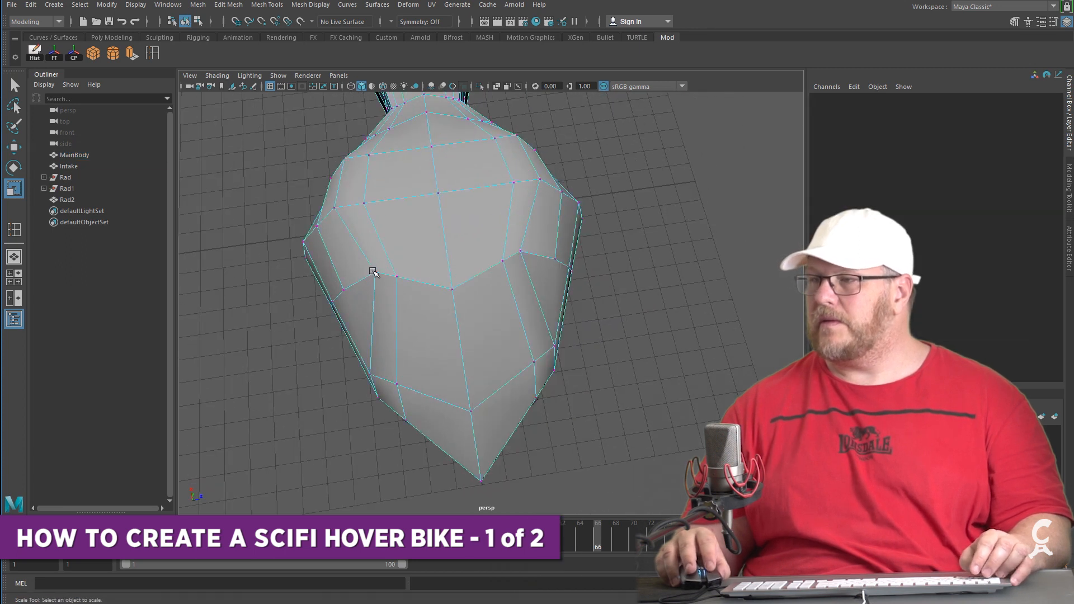
left_click(374, 272)
left_click_drag(523, 249, 552, 244, "shift")
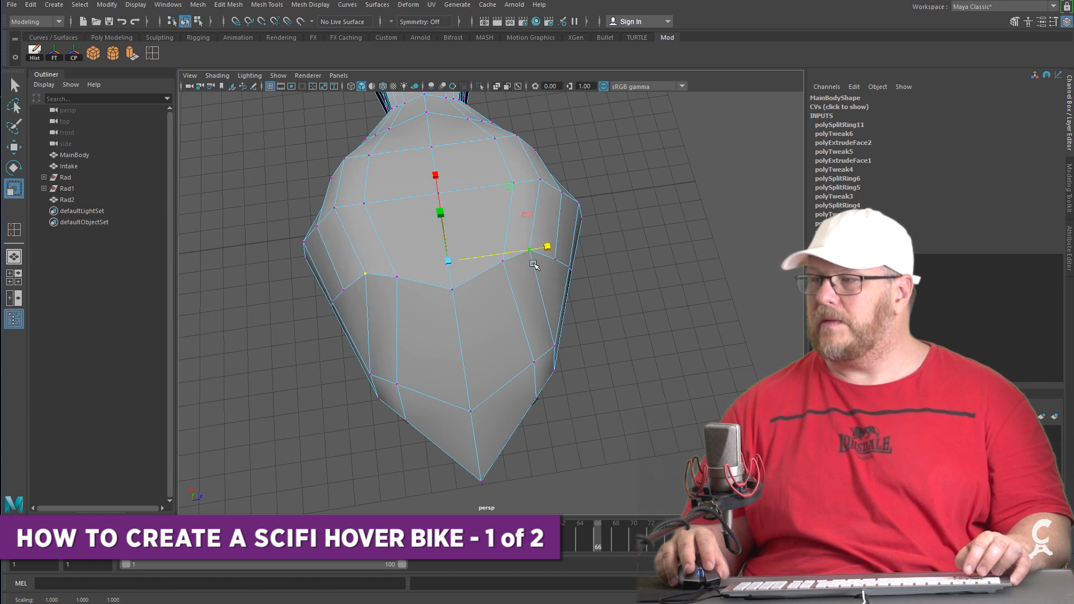
key("q")
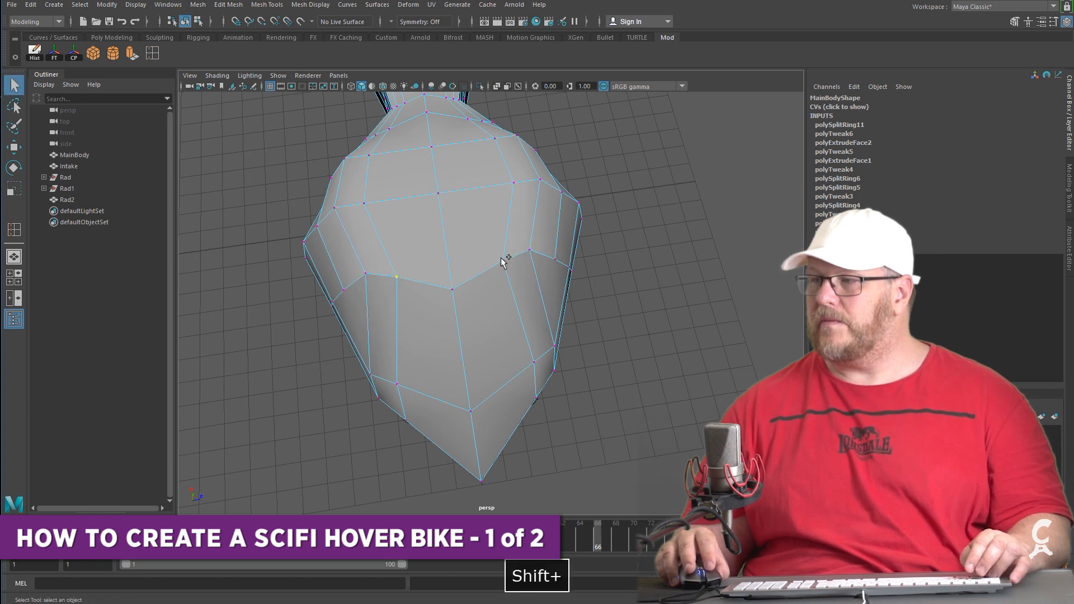
key("r")
left_click_drag(557, 255, 562, 256)
Move the four vertices beside the centre line on top of the nose slightly forward along X
left_click_drag(562, 257, 438, 353, "alt")
key("q")
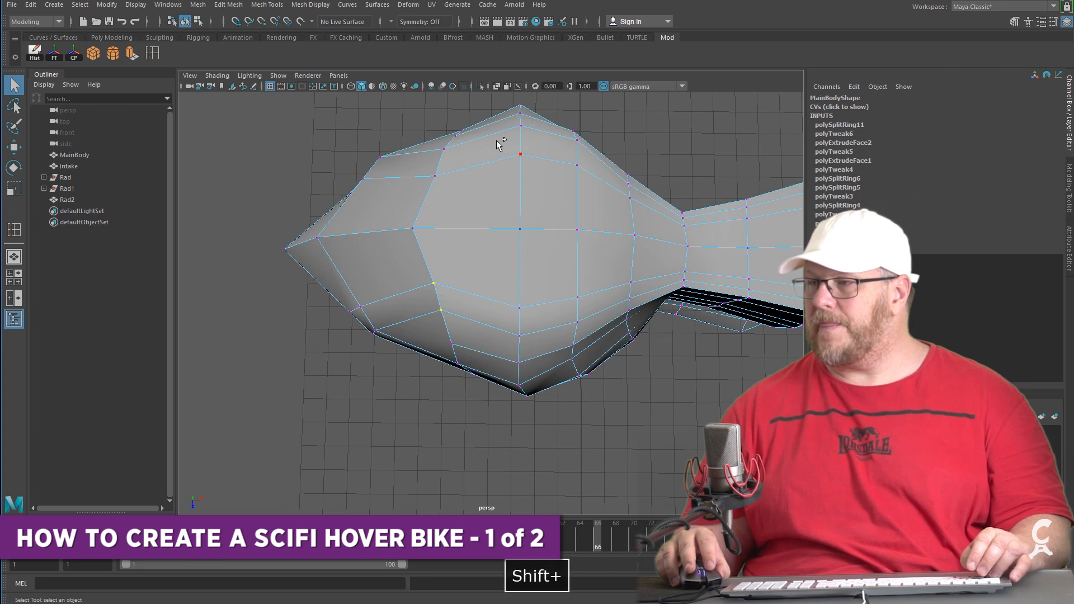
left_click(435, 176, "shift")
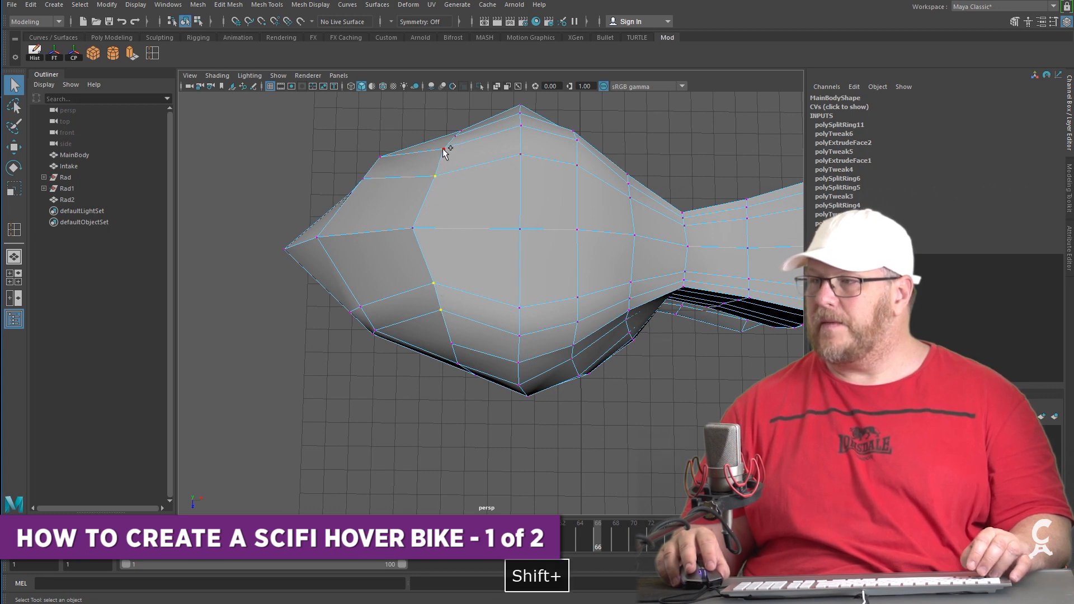
key("w")
left_click_drag(510, 232, 507, 230)
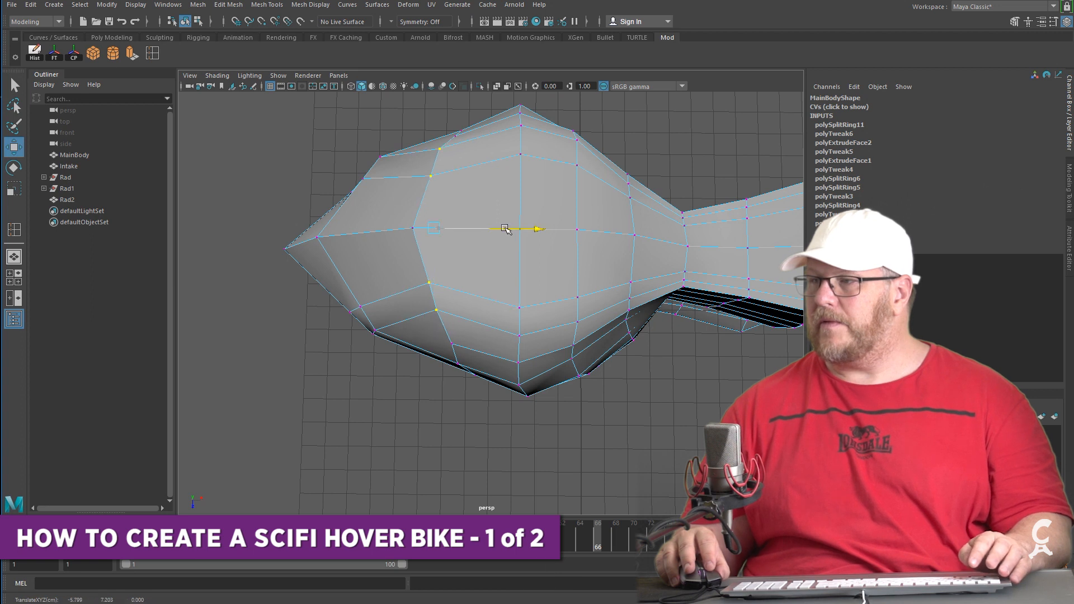
Compare the smoothed and unsmoothed display of MainBody's nose from the front
left_click_drag(509, 281, 599, 200, "alt")
left_click(613, 223)
key("3")
key("1")
key("3")
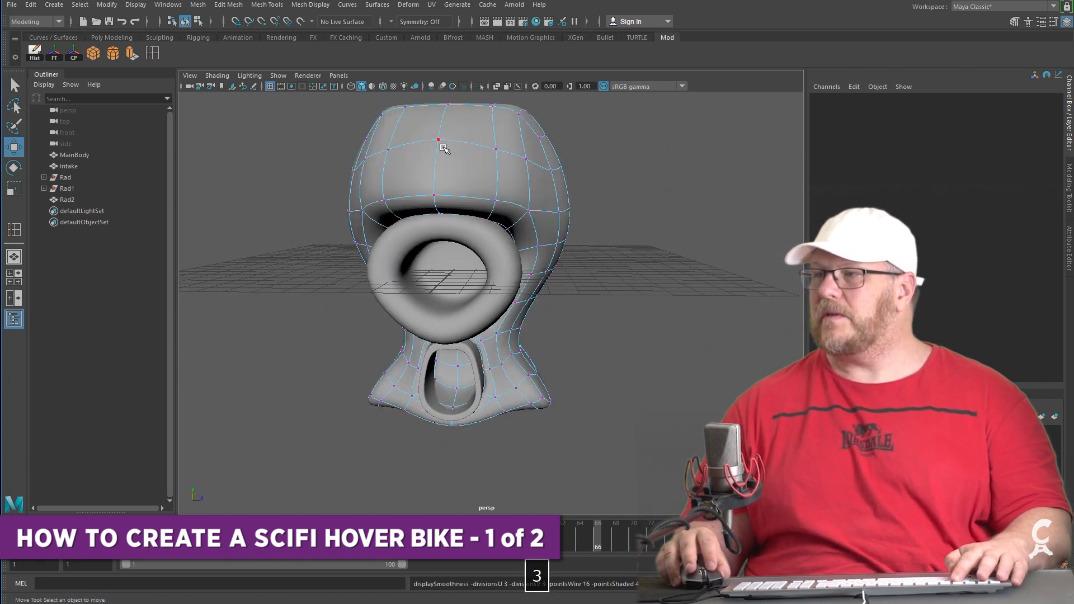
Adjust the mirrored vertices on the upper front of the nose along X and raise them slightly along Y
left_click_drag(389, 149, 543, 263, "alt")
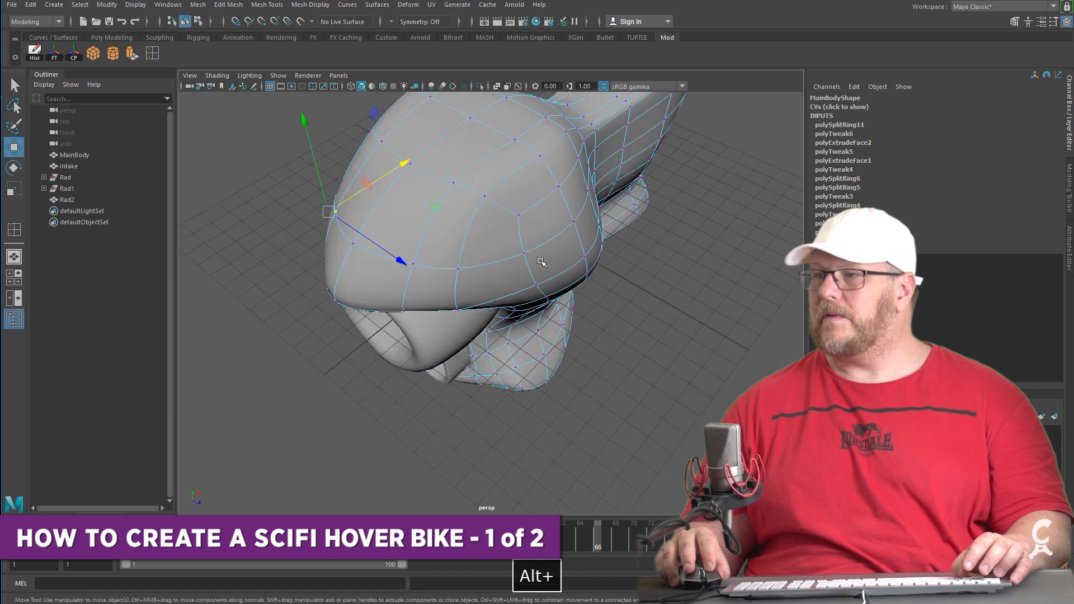
key("q")
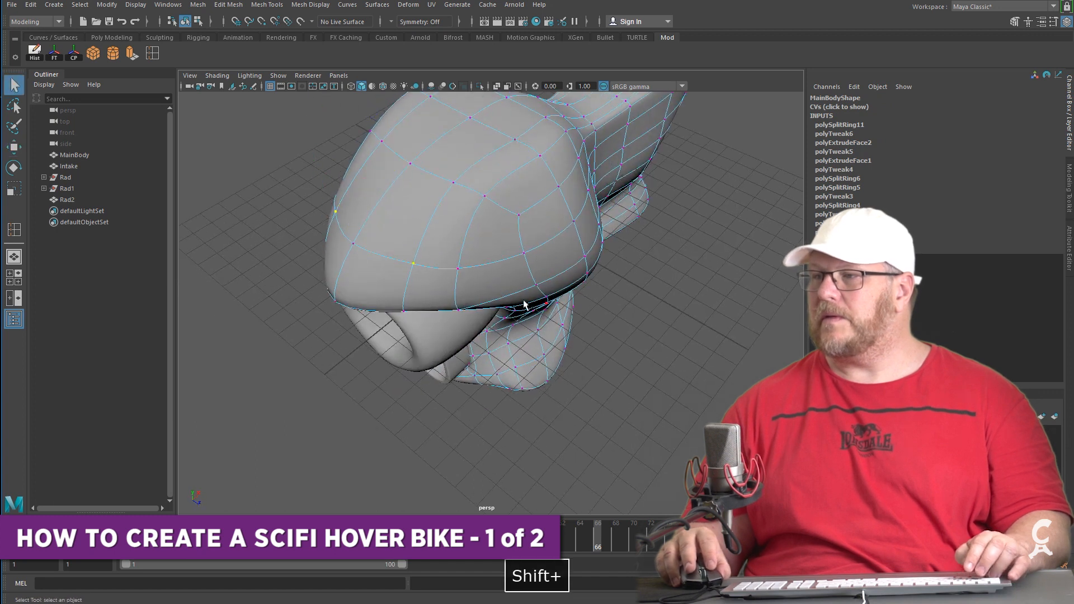
left_click_drag(524, 301, 452, 267, "alt")
key("w")
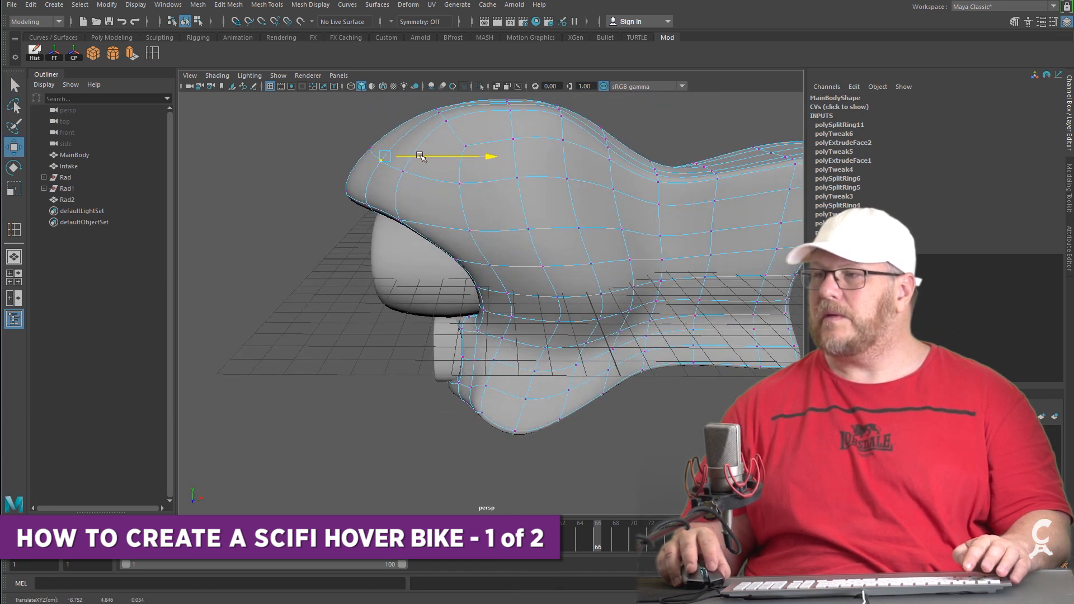
key("1")
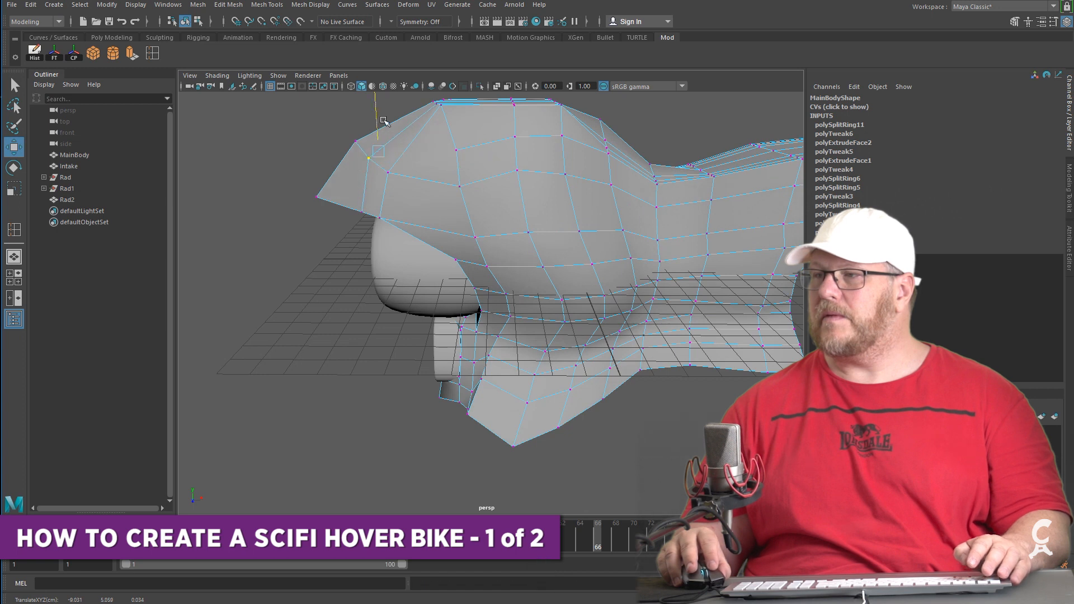
Nudge the selected vertices near the front of MainBody's nose slightly back along X
left_click_drag(390, 174, 572, 246, "alt")
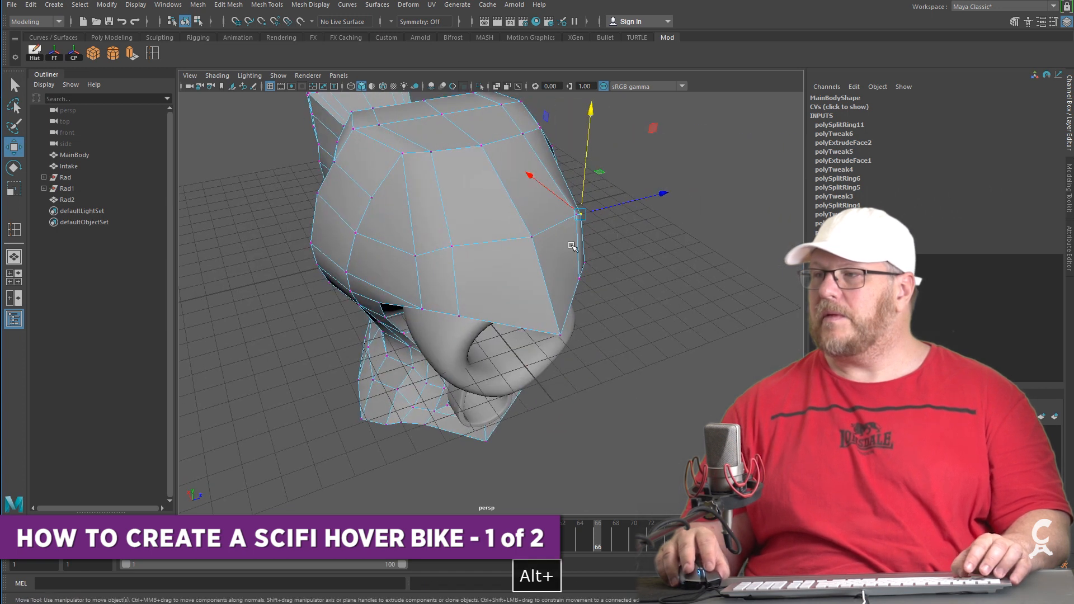
left_click(415, 256, "shift")
left_click_drag(415, 256, 643, 307, "alt")
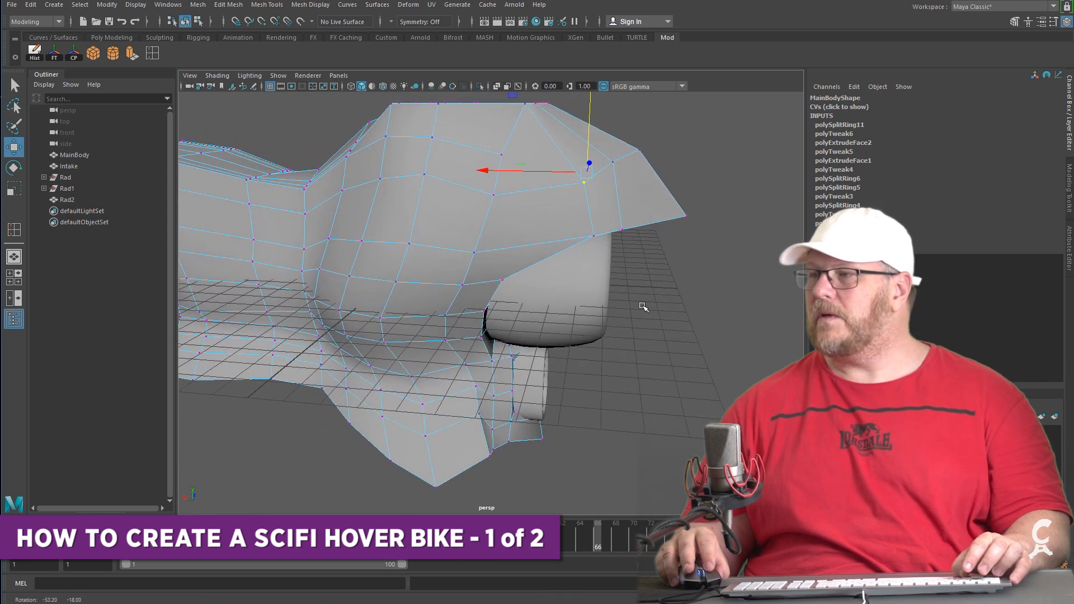
left_click_drag(559, 169, 554, 169)
mouse_move(662, 194)
left_mouse_down("alt")
mouse_move(709, 199)
mouse_move(660, 207)
left_mouse_up("alt")
left_click_drag(646, 162, 615, 289, "alt")
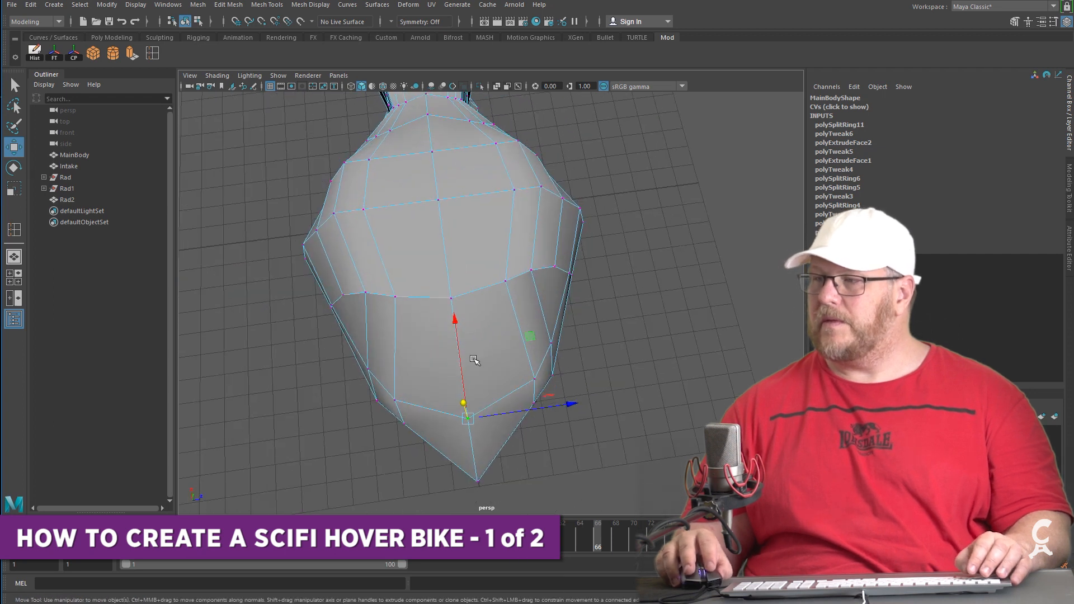
Show MainBody smoothed and compare its side profile with the hover bike reference image
left_click_drag(475, 360, 539, 357, "alt")
key("3")
left_click(667, 329)
left_click_drag(559, 310, 398, 354, "alt")
left_click_drag(1073, 102, 476, 3)
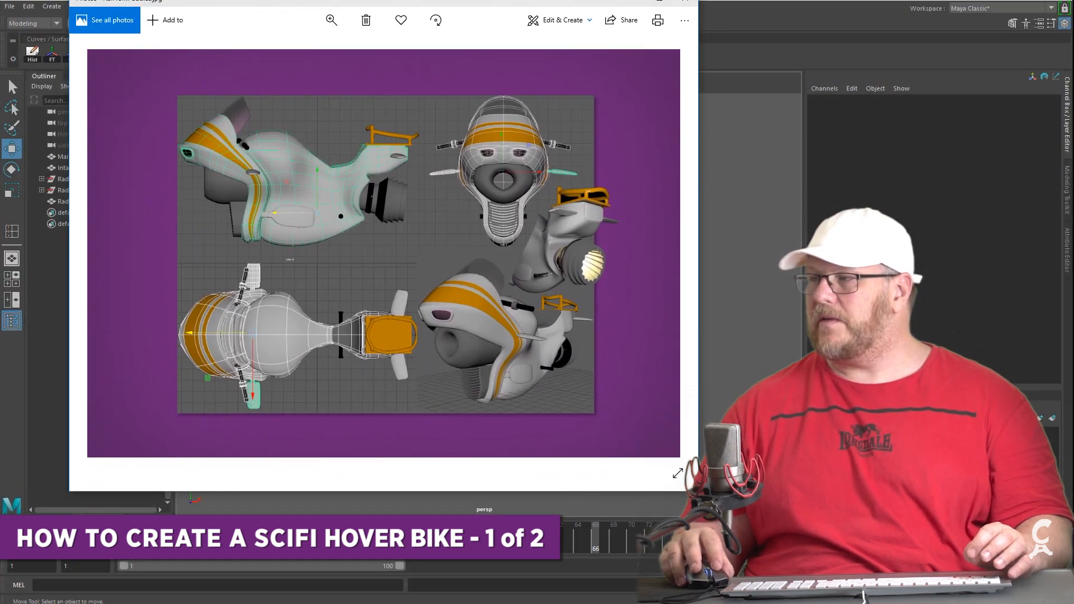
left_click_drag(253, 4, 925, 7)
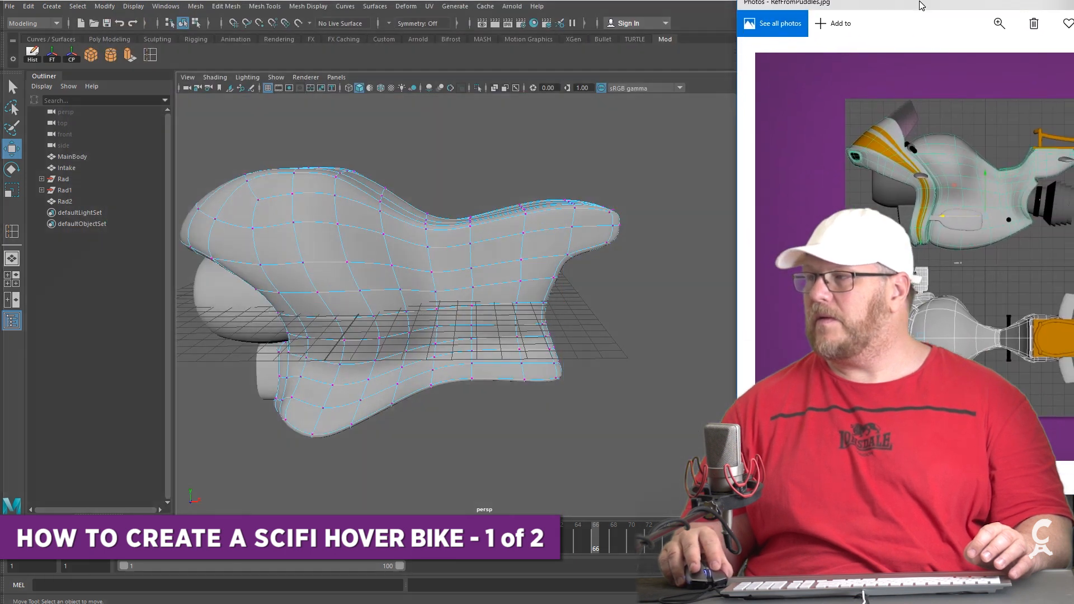
left_click(403, 397)
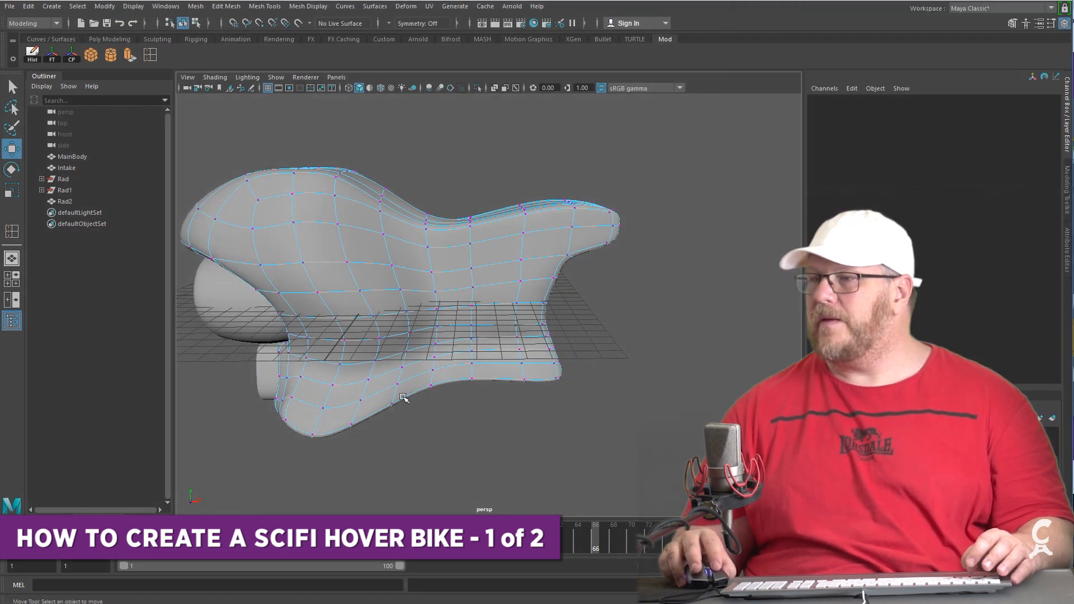
scroll(498, 181, "down", 2)
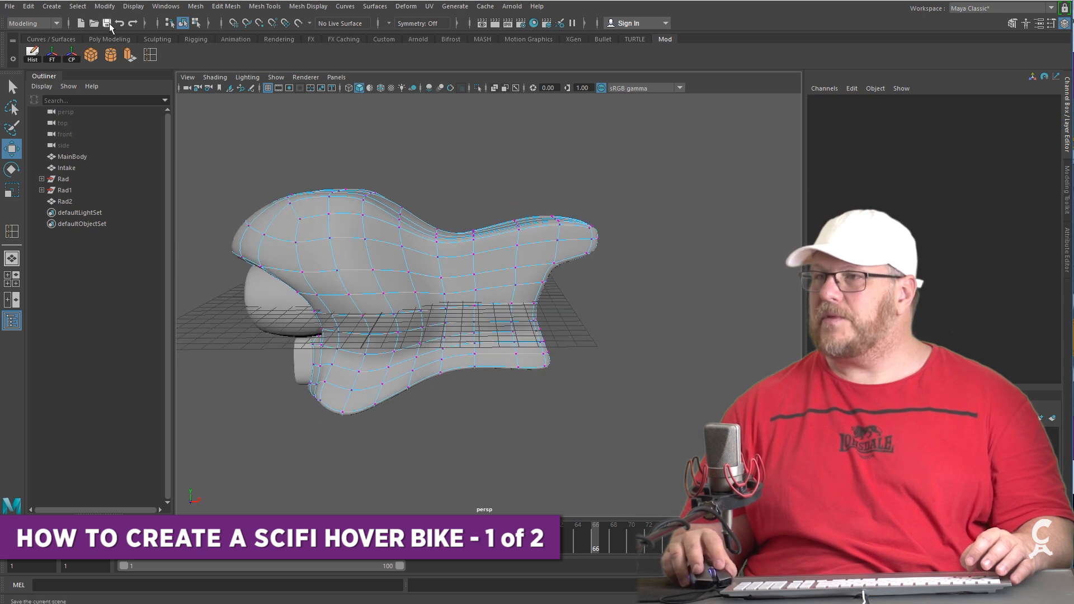
left_click_drag(455, 211, 482, 196, "alt")
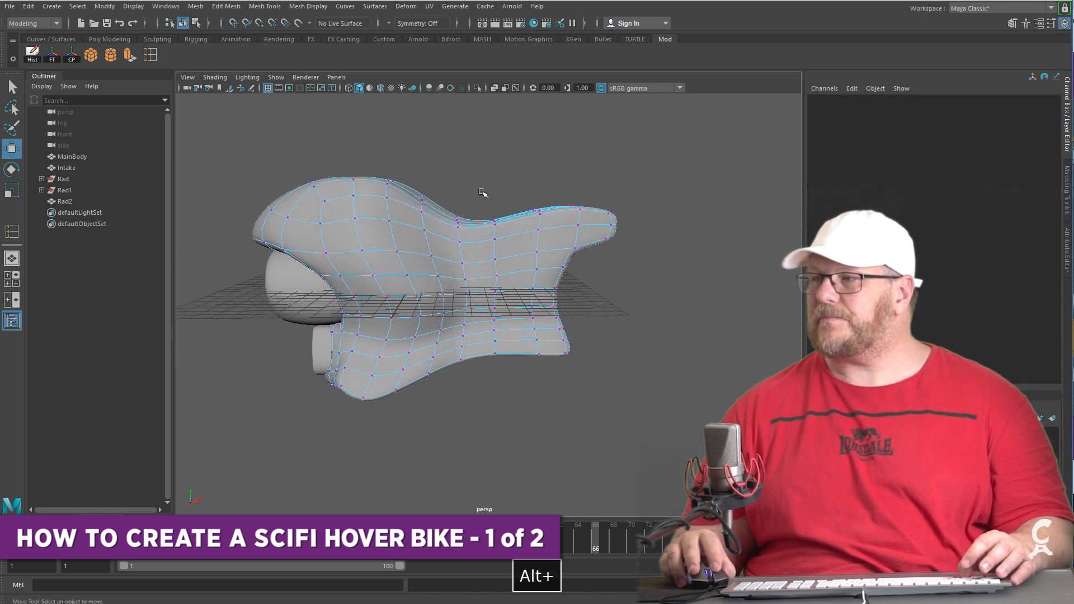
Create a polygon cylinder, place it in front of the bike at about X -14.085 and set its Rotate X to 90
left_click(111, 55)
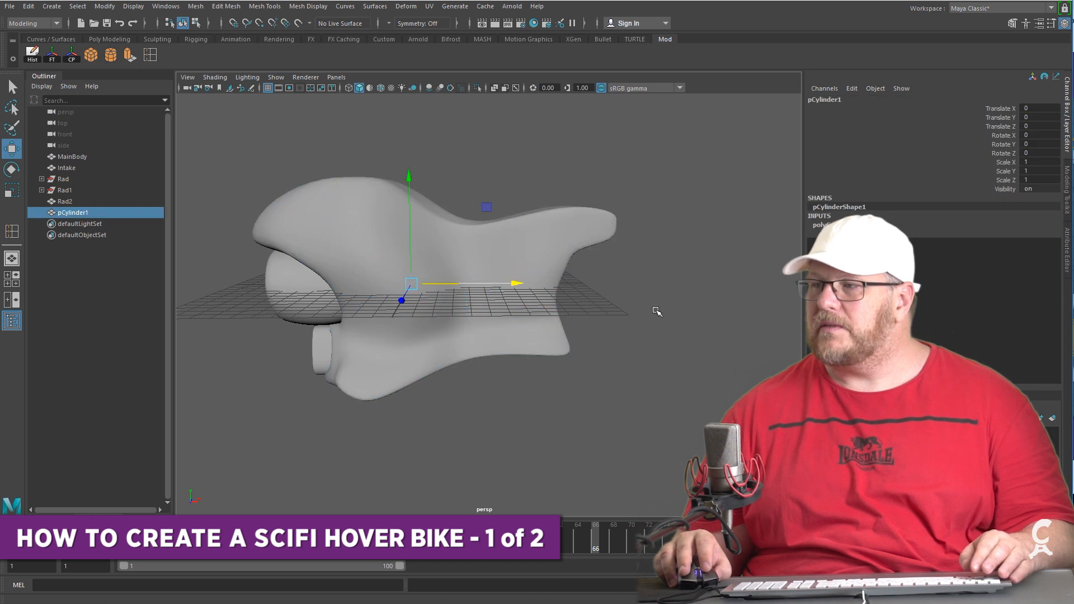
key("w")
left_click_drag(508, 284, 468, 319)
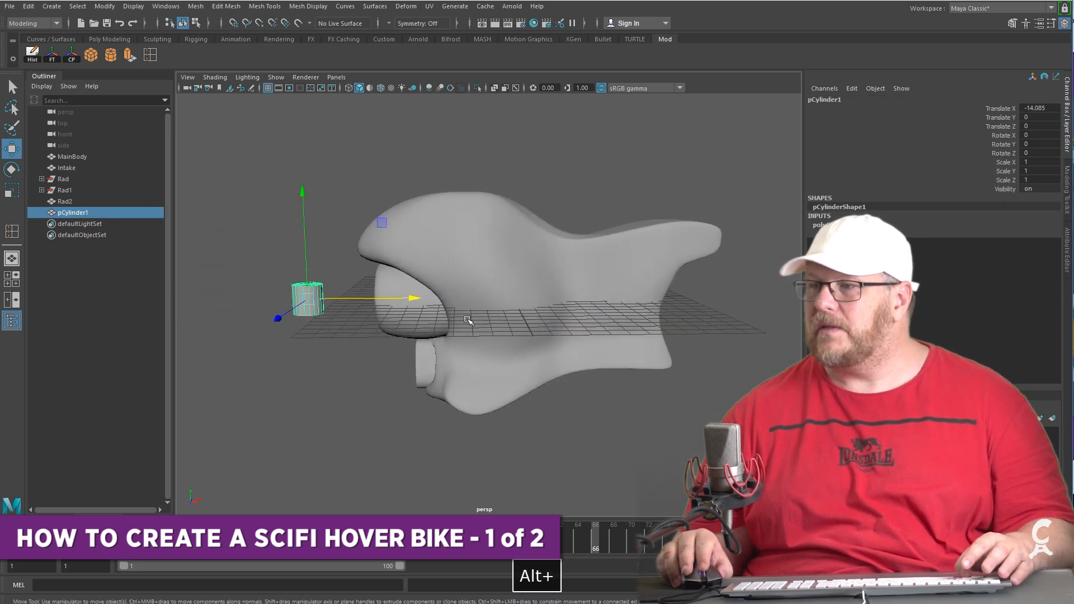
key("e")
left_click_drag(277, 258, 278, 361)
left_click(1040, 135)
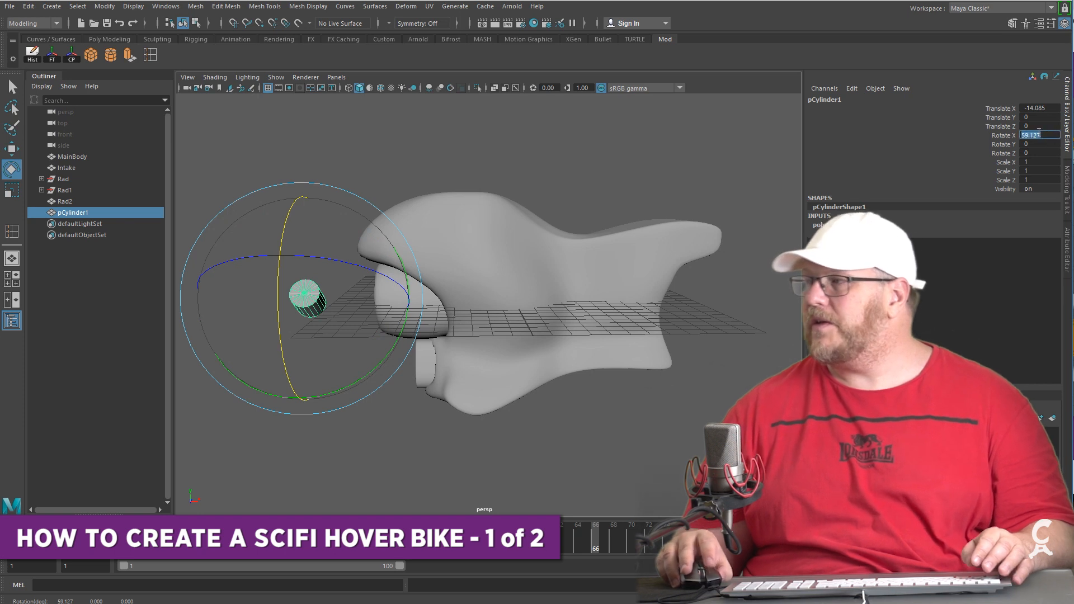
type("90")
key("Return")
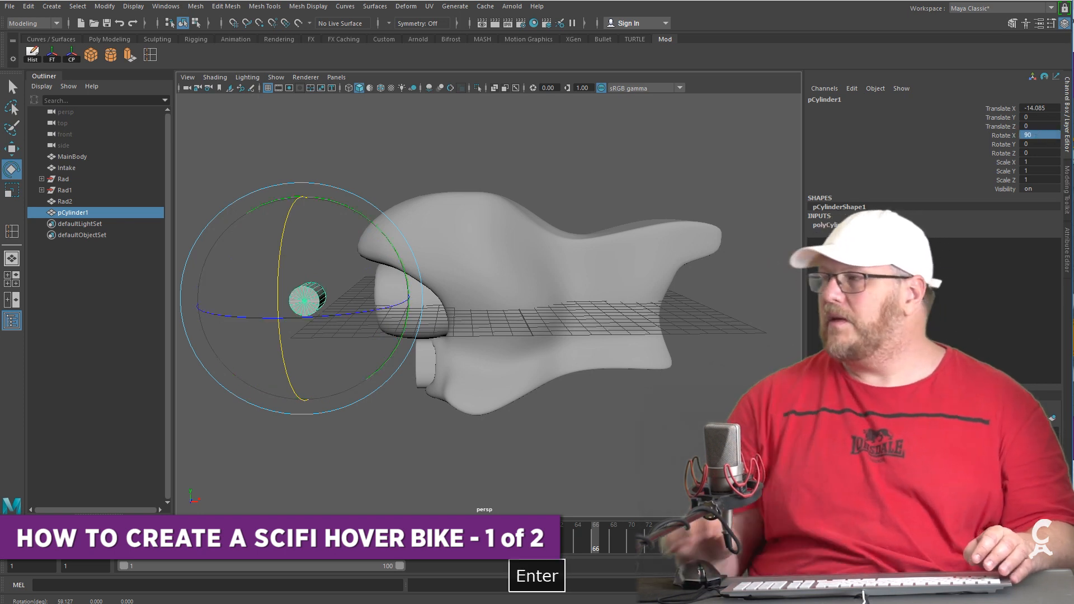
Set the cylinder's Subdivisions Axis to 8 and Subdivisions Caps to 2
left_click(832, 225)
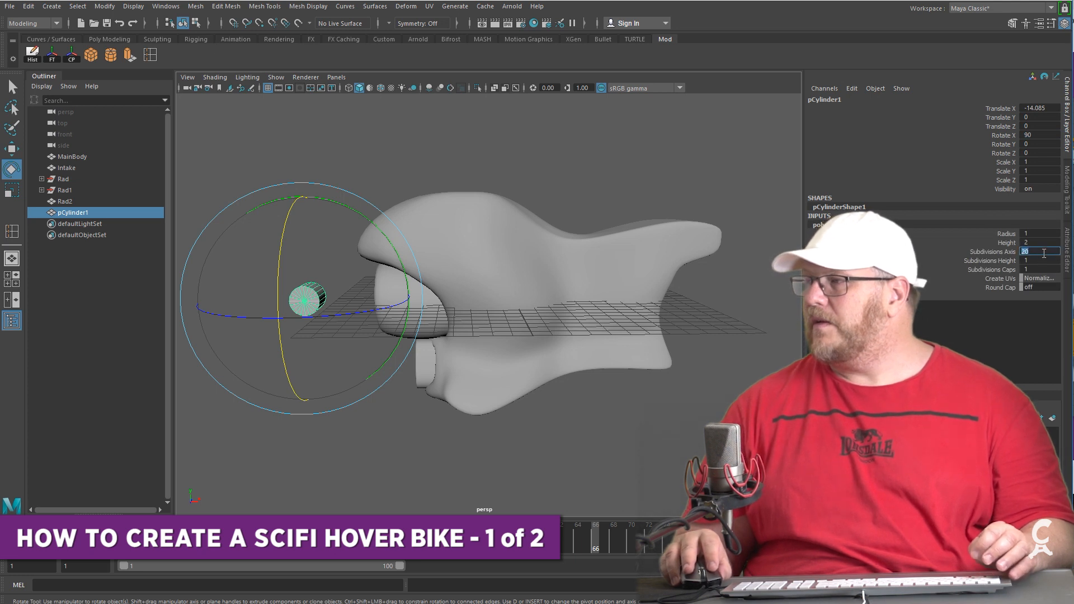
type("8")
key("Return")
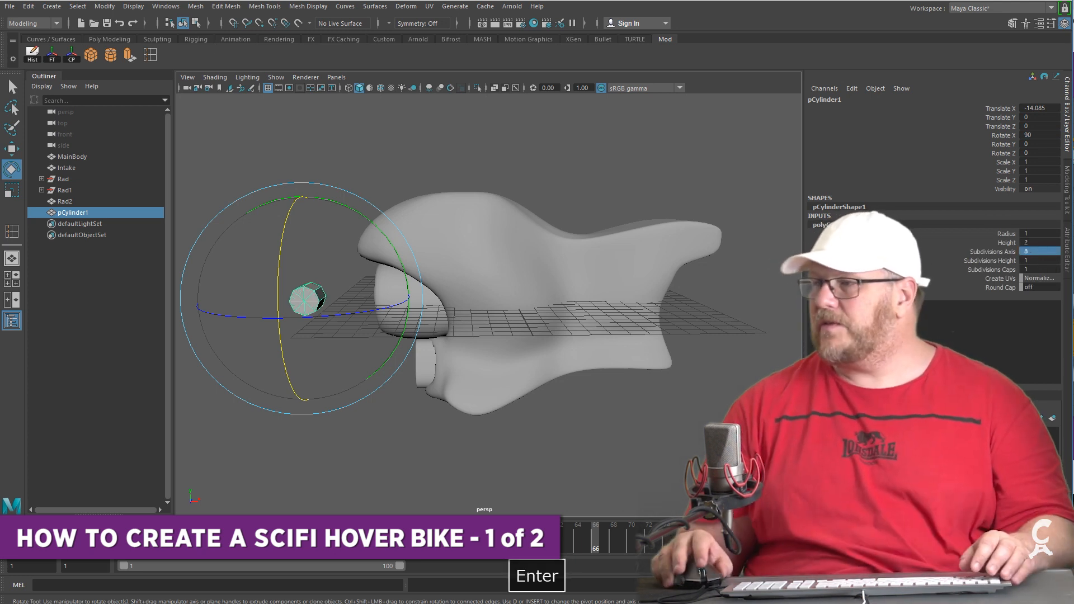
type("2")
key("Tab")
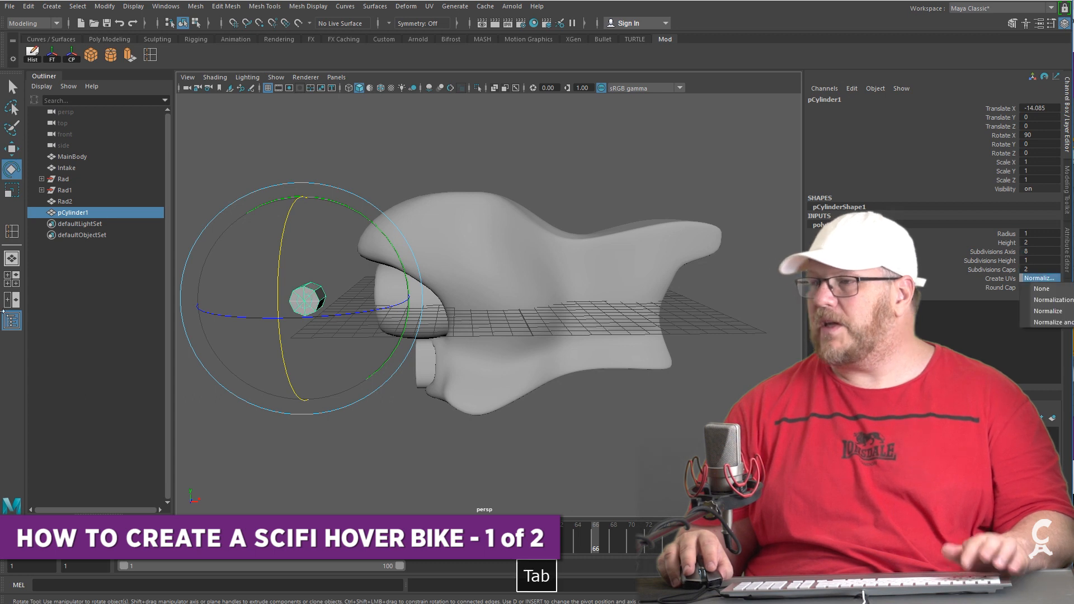
Scale the cylinder into a long thin bar, about 0.518 in X and Z and about 2.648 in Y
left_click_drag(478, 317, 708, 423, "alt")
key("r")
left_click_drag(515, 341, 455, 338)
left_click_drag(485, 384, 582, 399, "alt")
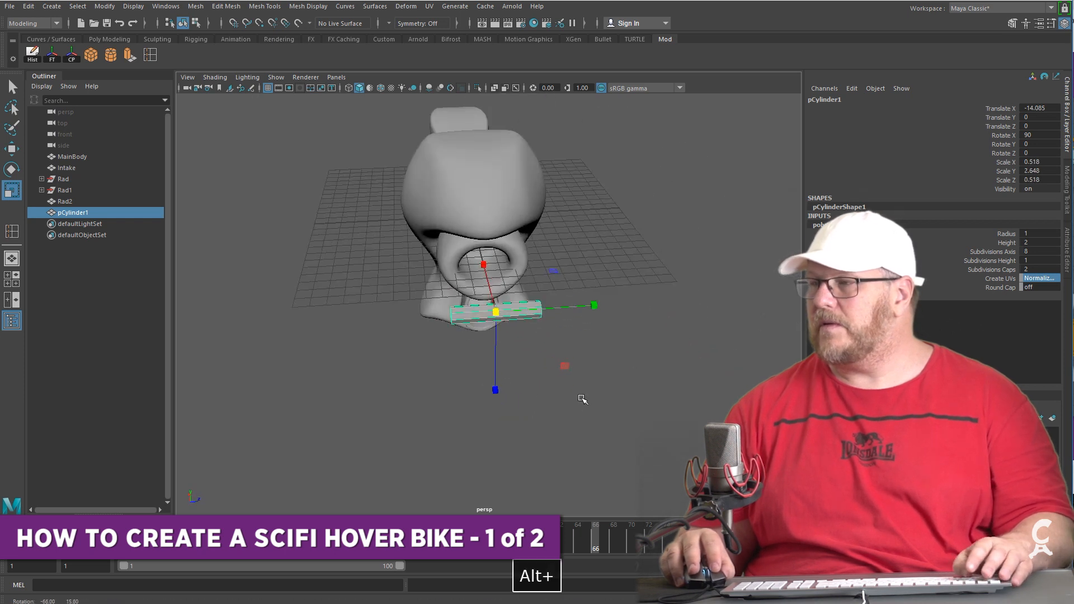
right_click_drag(582, 399, 616, 414, "alt")
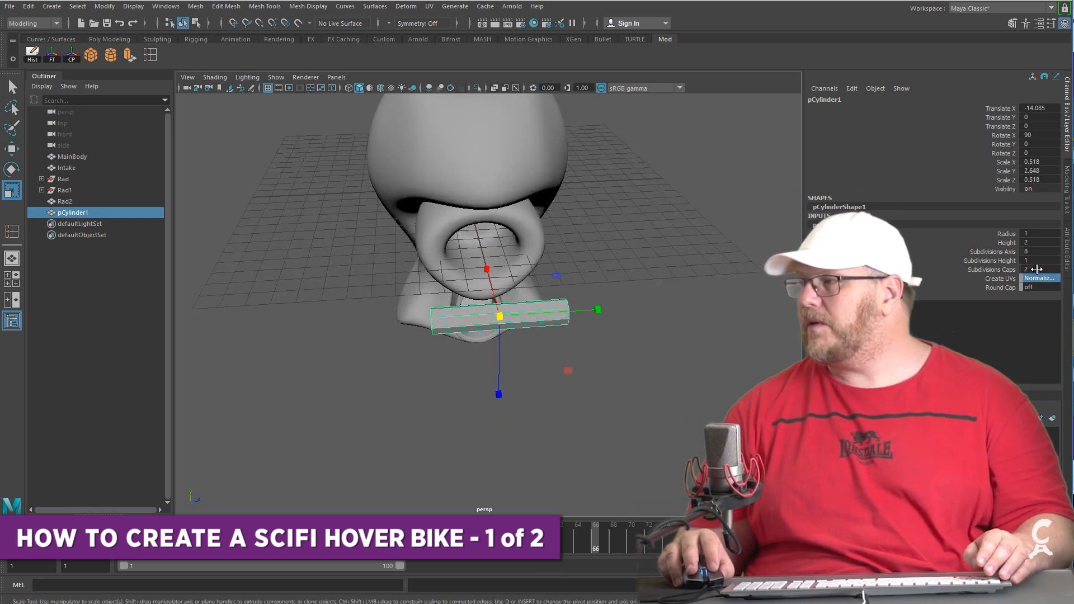
Set the cylinder's Subdivisions Height to 3 and scale its two inner edge loops apart along its length, close to the ends
type("3")
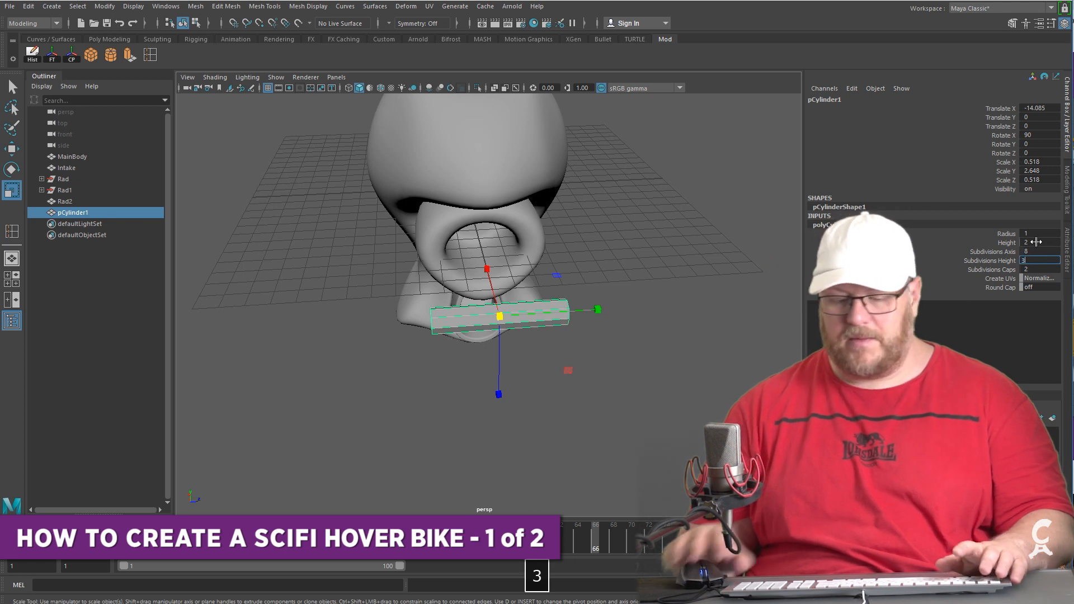
key("Return")
right_click_drag(470, 327, 473, 308)
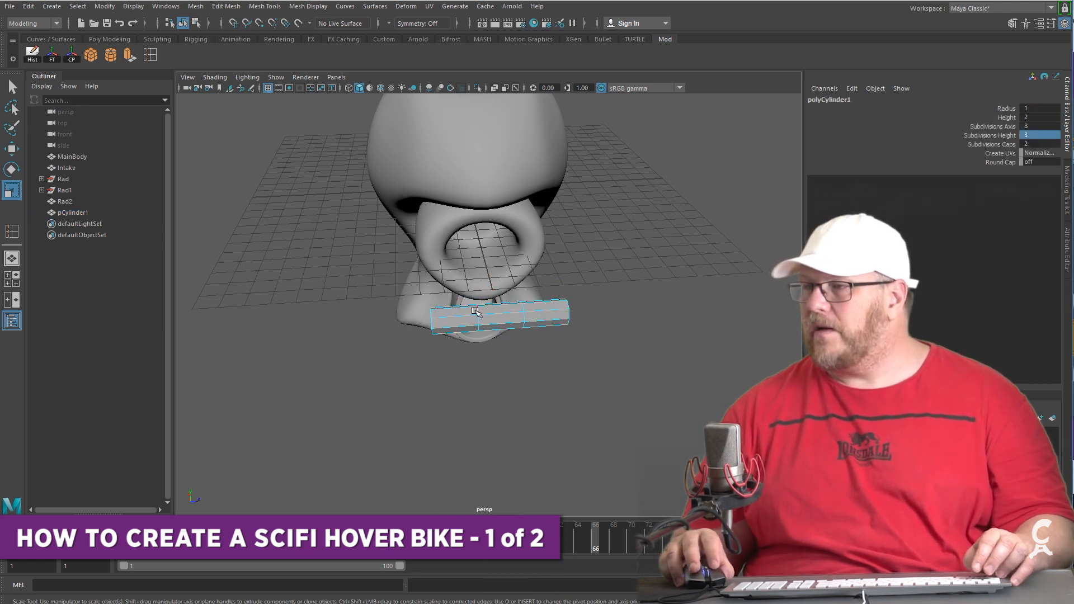
left_click(476, 312)
left_click(523, 308, "shift")
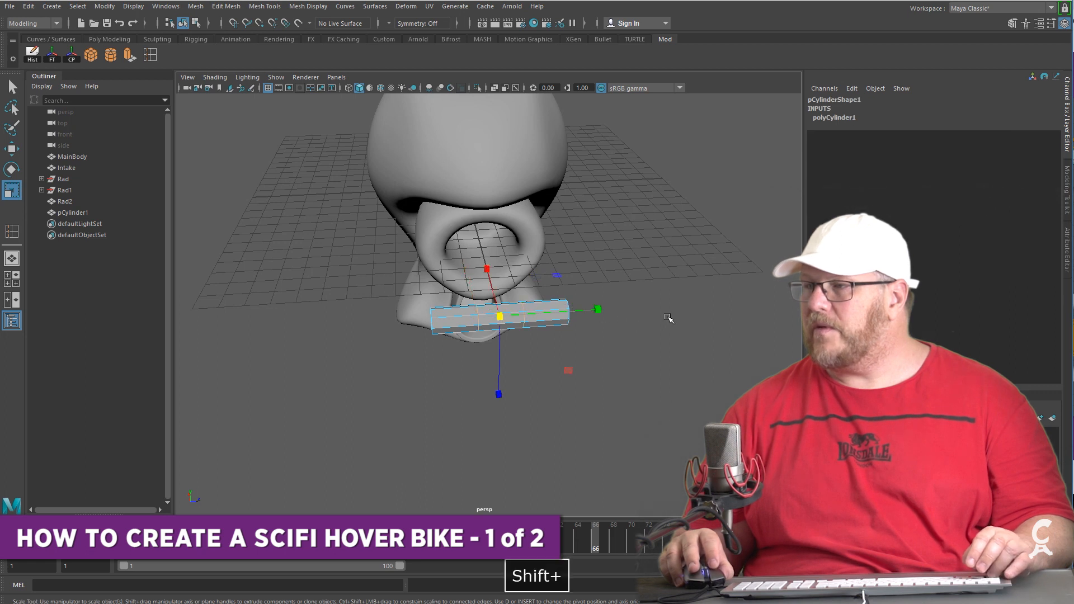
left_click_drag(598, 310, 609, 309)
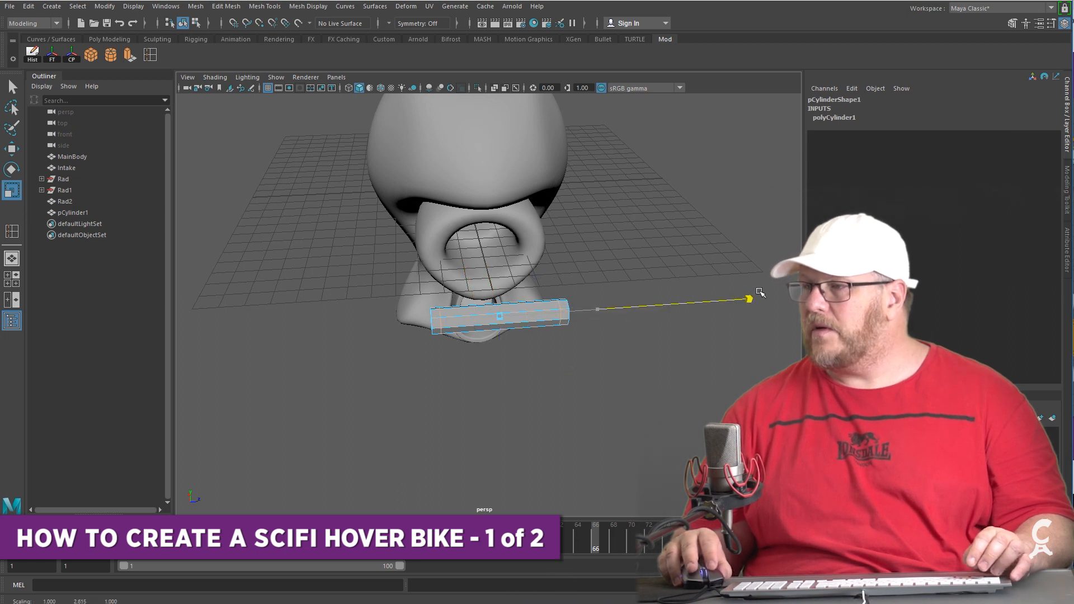
Show the cylinder smoothed and rename it Pegs
left_click_drag(700, 347, 462, 346, "alt")
key("3")
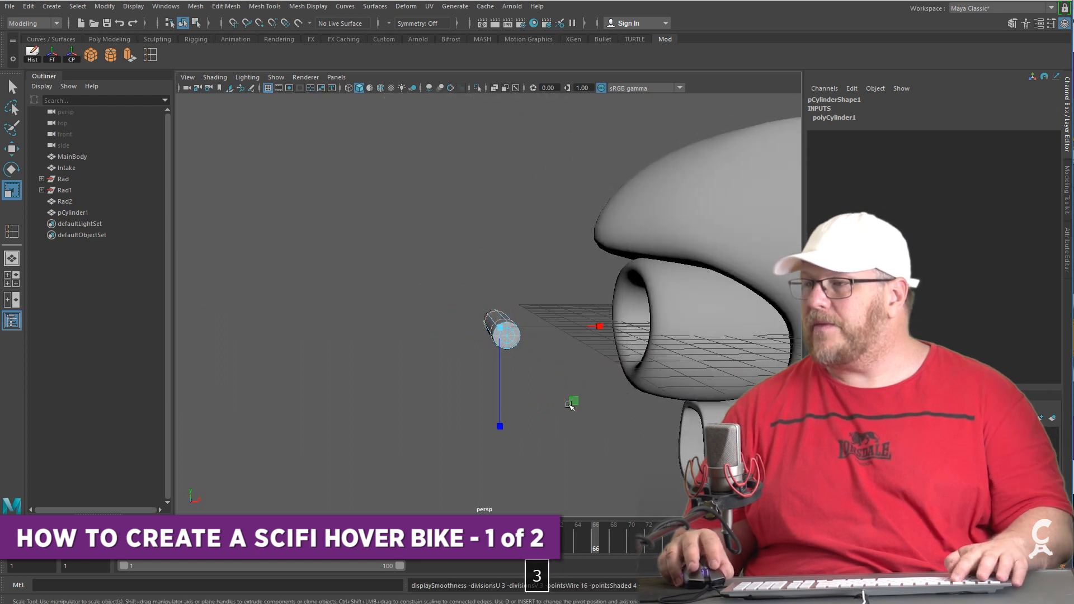
left_click(384, 372)
left_click_drag(384, 371, 493, 365, "alt")
left_click_drag(497, 311, 506, 340, "alt")
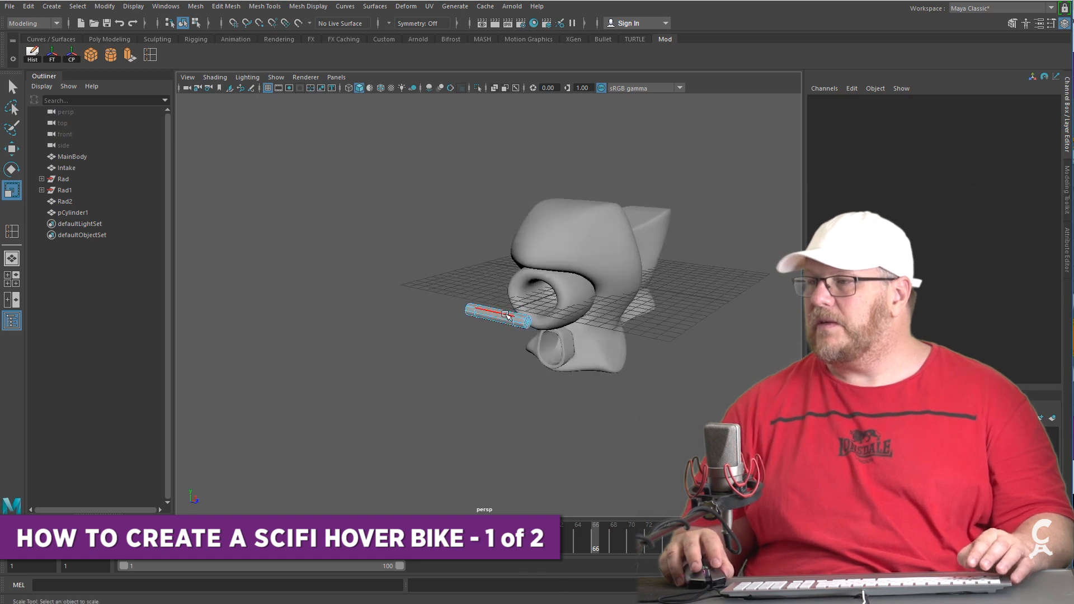
right_click_drag(483, 351, 544, 336)
left_click(410, 339)
left_click(487, 313)
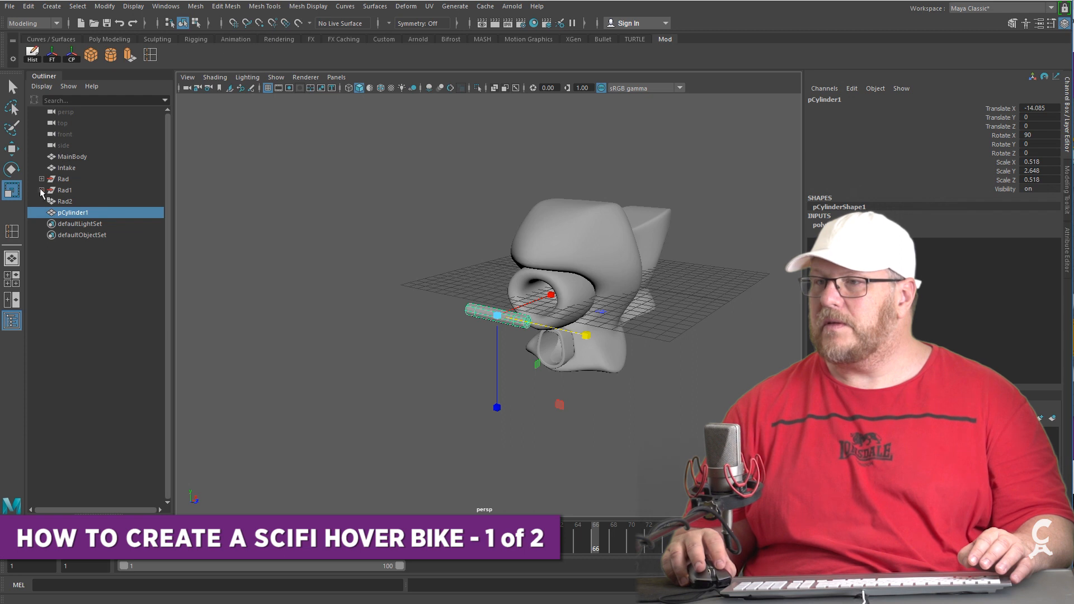
double_click(87, 212)
type("Pegs")
key("Return")
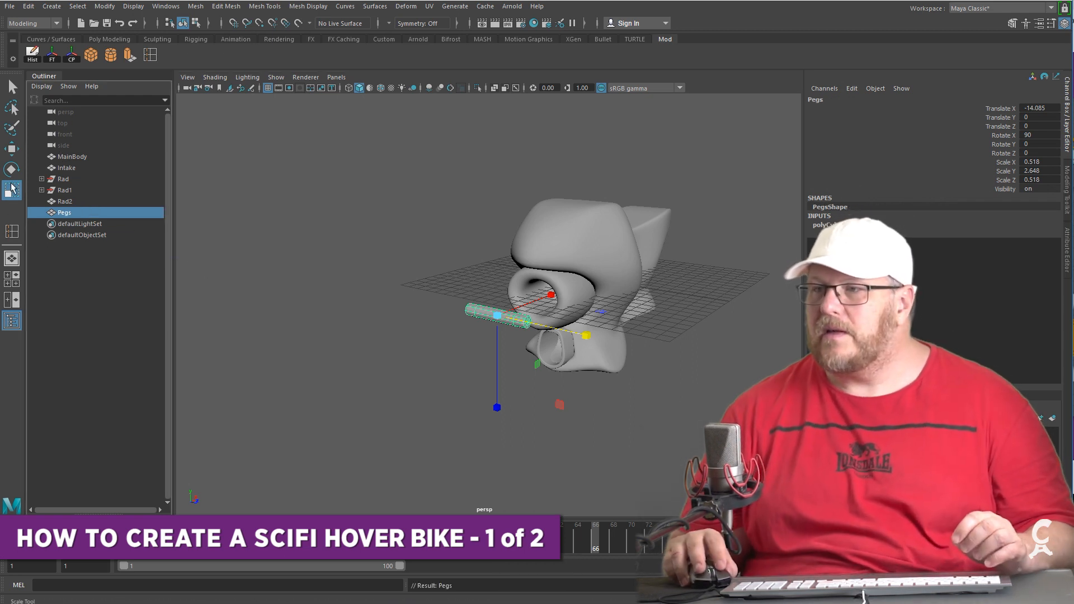
Freeze the transformations of the Intake object and delete its construction history
left_click(42, 190)
left_click(42, 190)
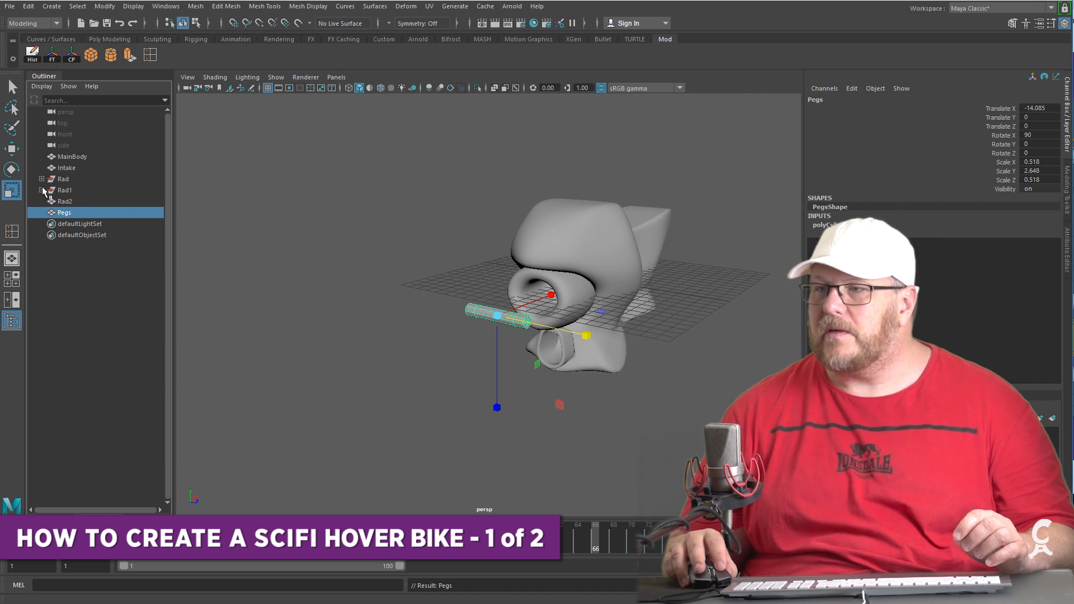
left_click(66, 168)
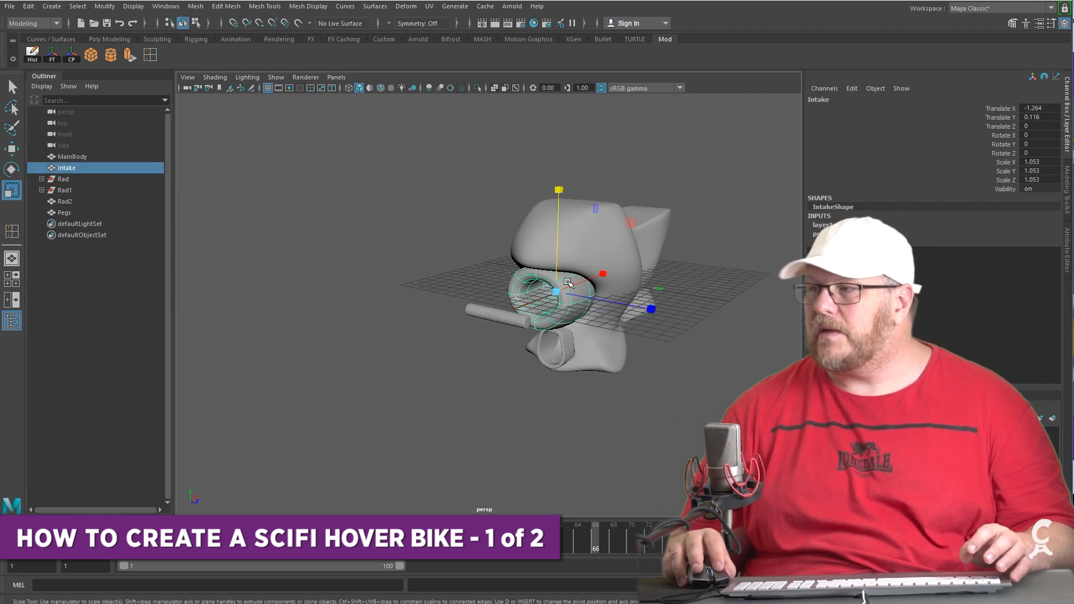
left_click(53, 55)
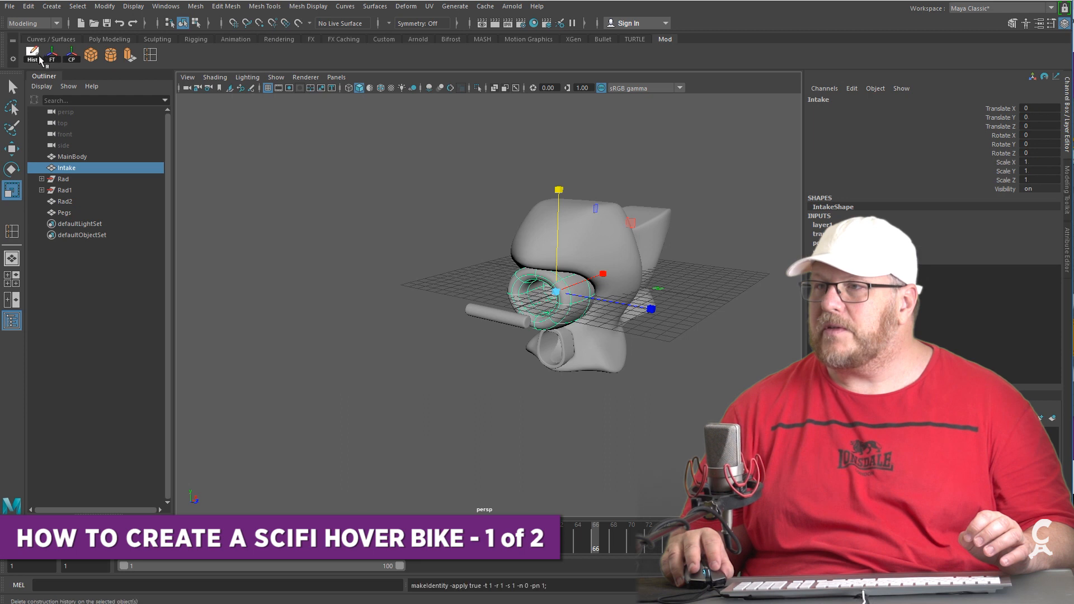
left_click(36, 55)
Freeze the transformations of MainBody and delete its construction history
left_click(560, 354)
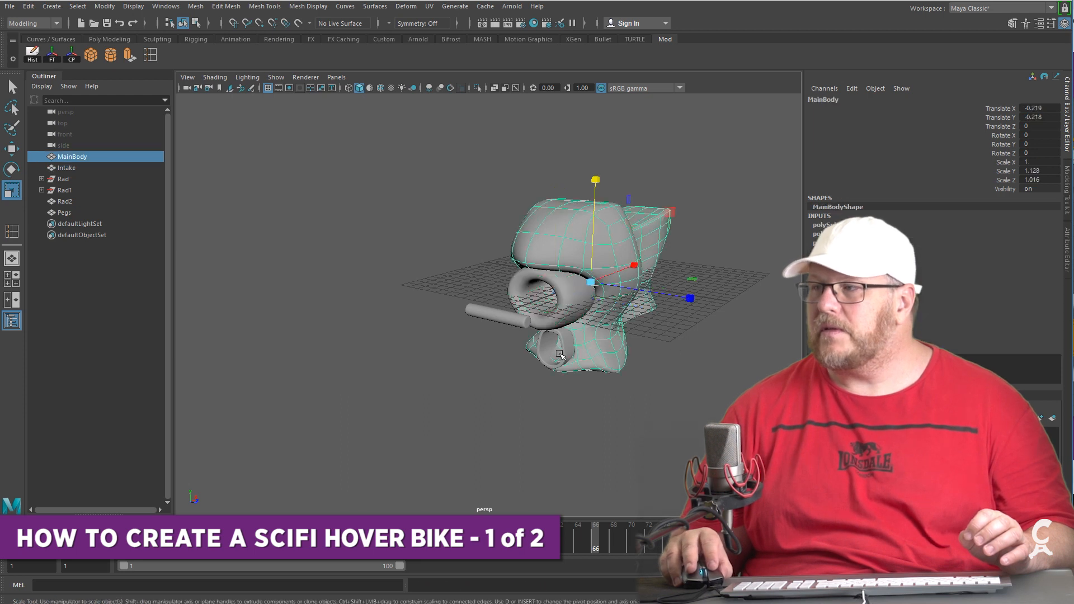
left_click(53, 55)
left_click(33, 55)
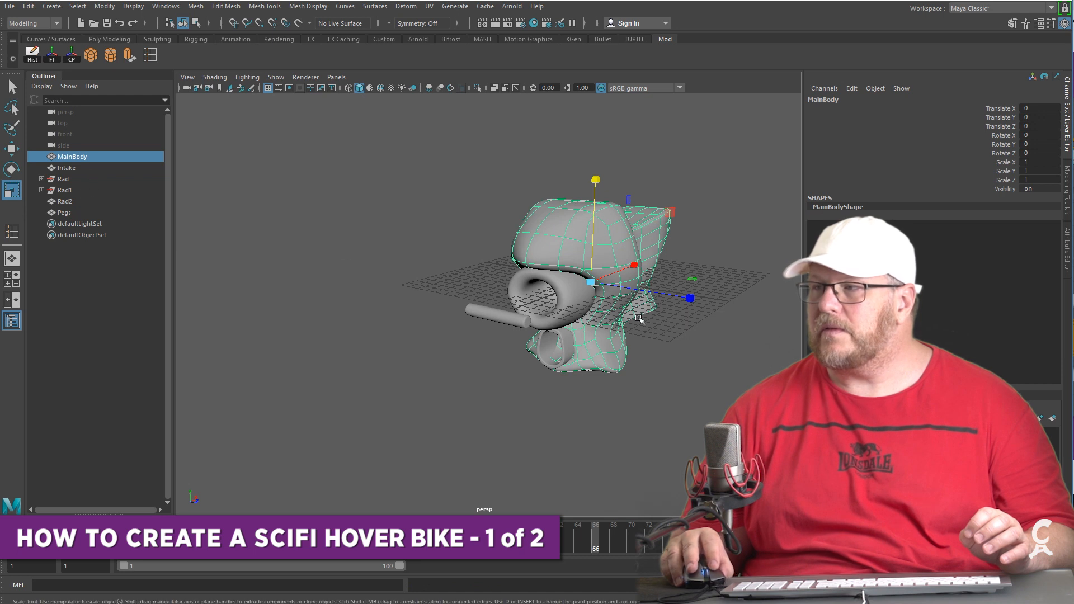
Freeze the transformations of the Intake object again and delete its construction history
left_click_drag(582, 288, 574, 290)
left_click(570, 293)
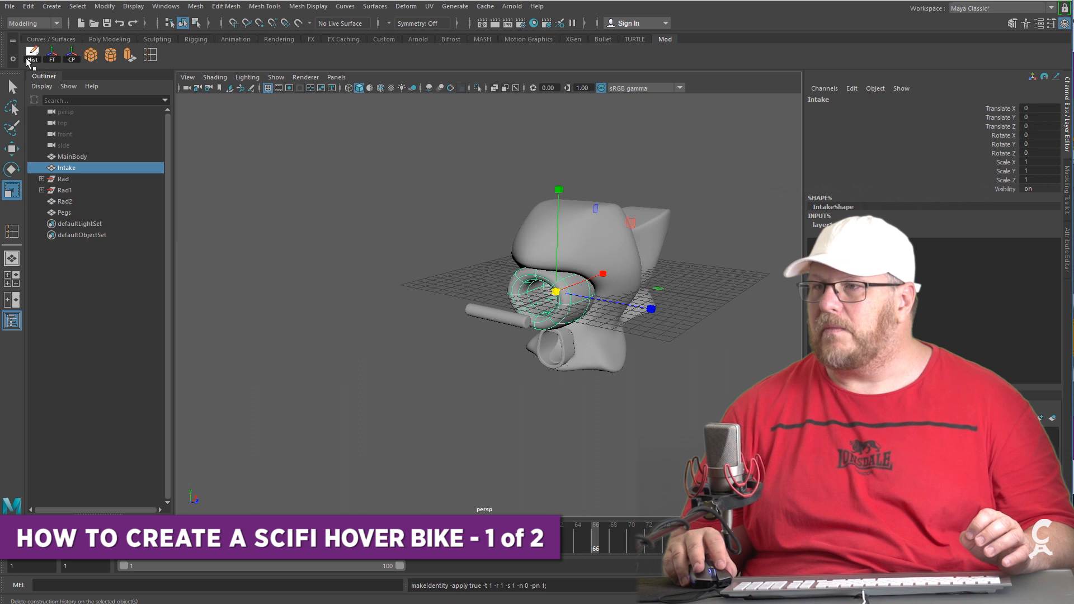
Try deleting the Rad1 transform together with its hidden transform2 child, and undo the deletion
left_click(42, 191)
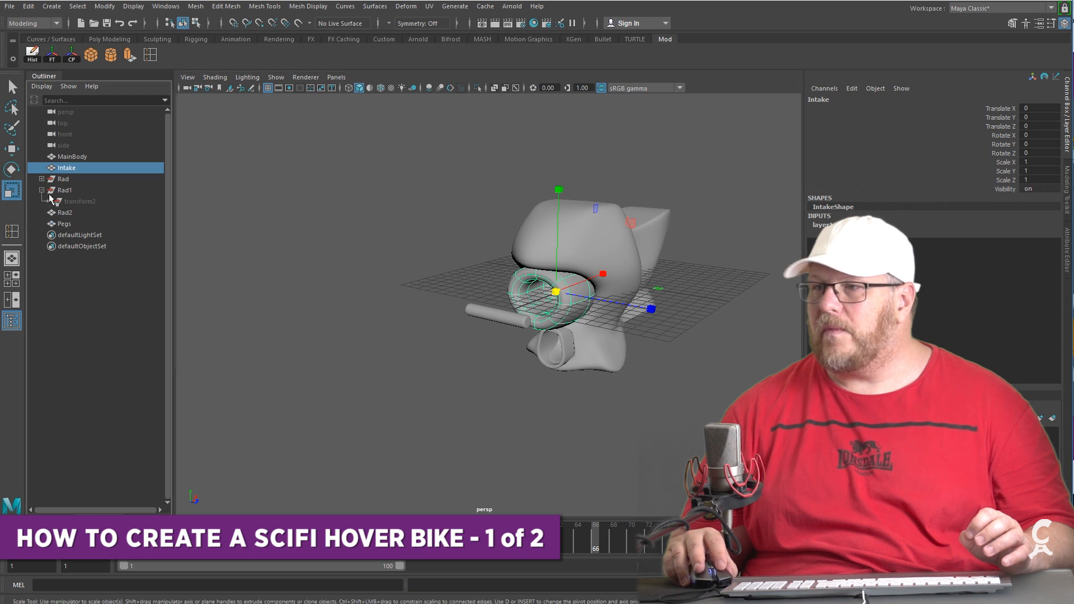
left_click(65, 201)
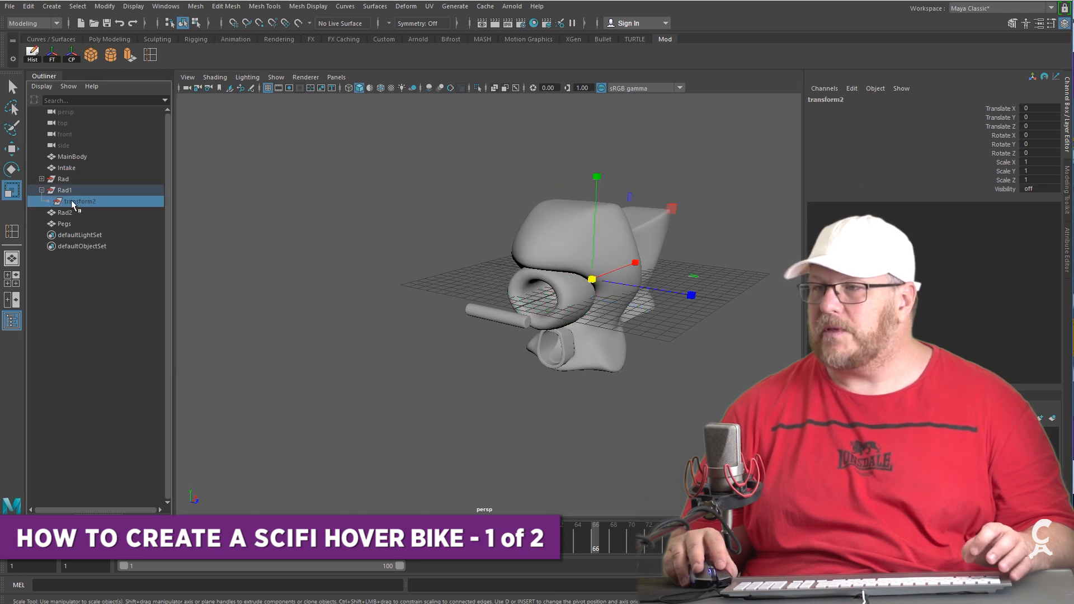
left_click(72, 190)
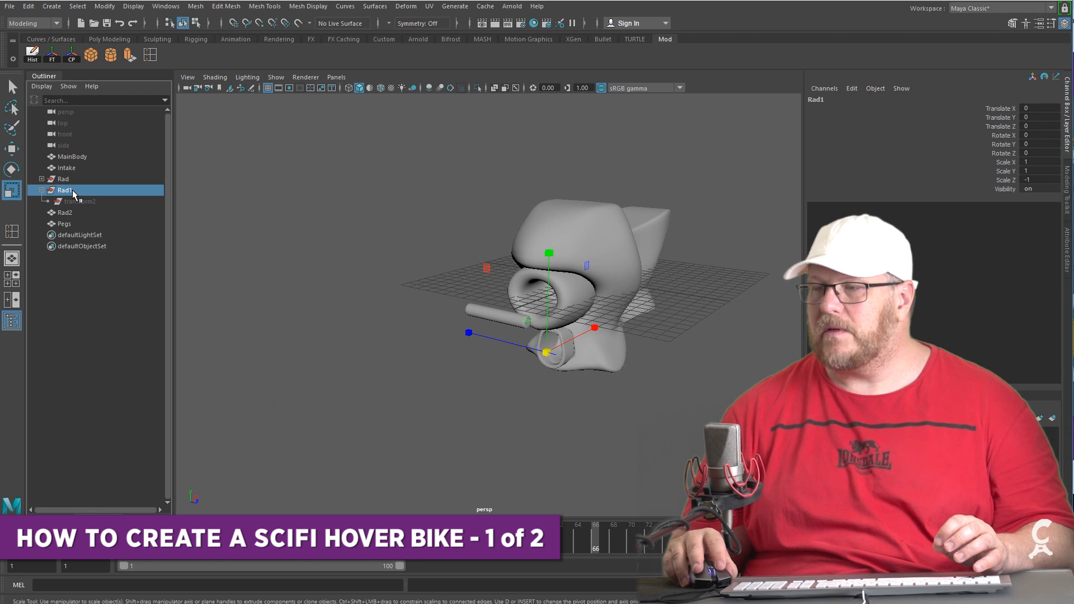
key("Delete")
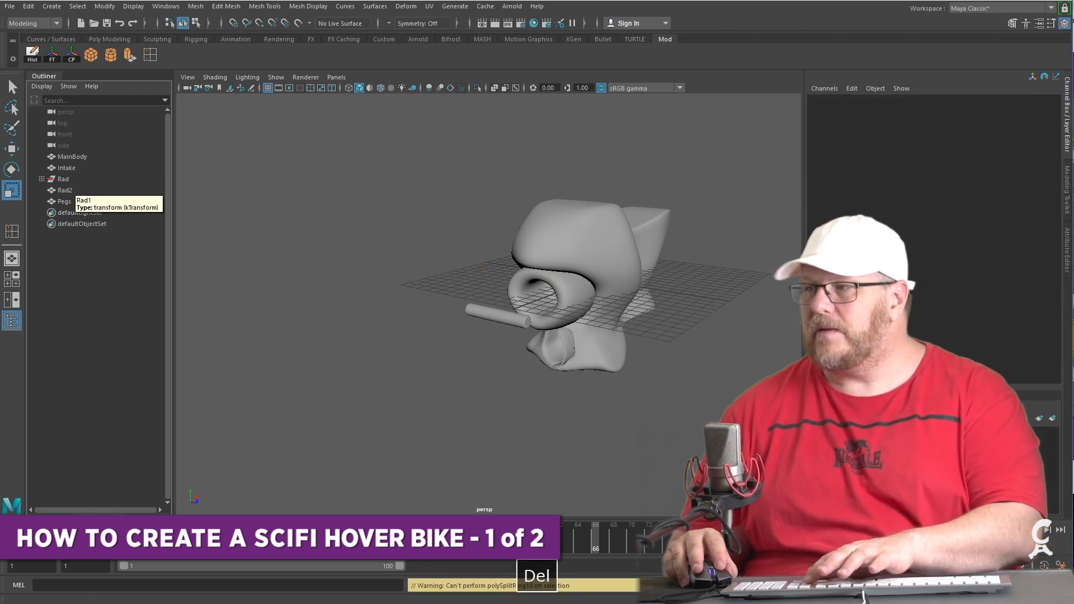
key("ctrl+z")
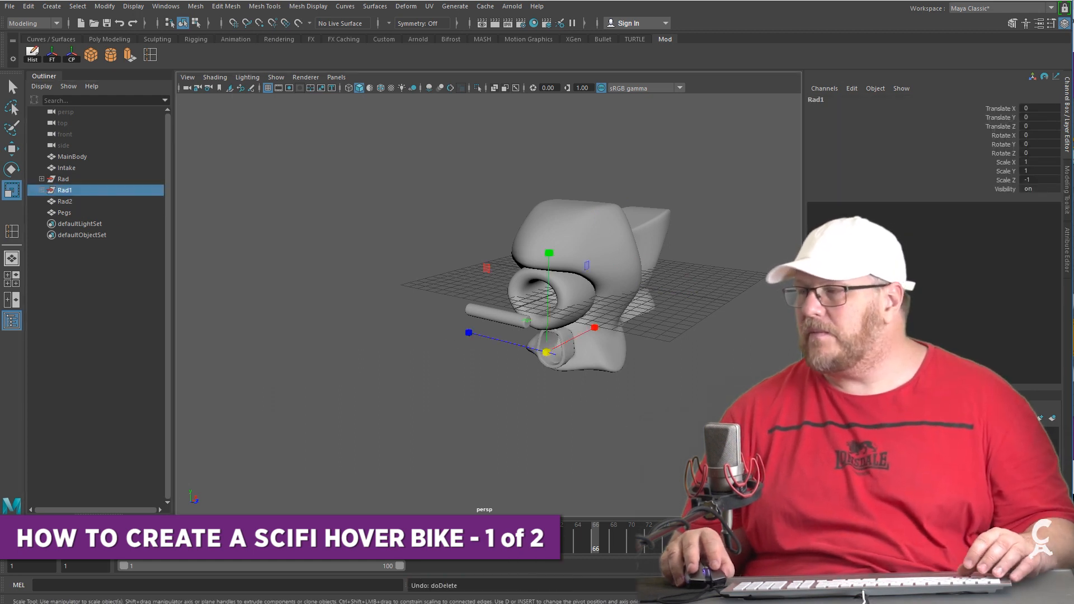
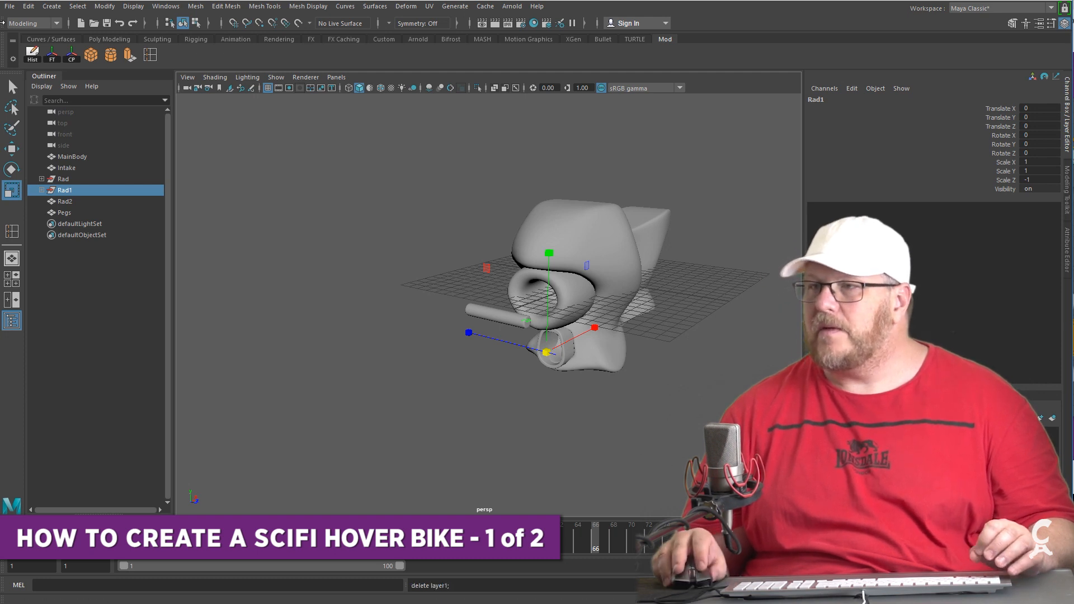
Optimize the scene size with the existing removal options and clear the selection
left_click(12, 6)
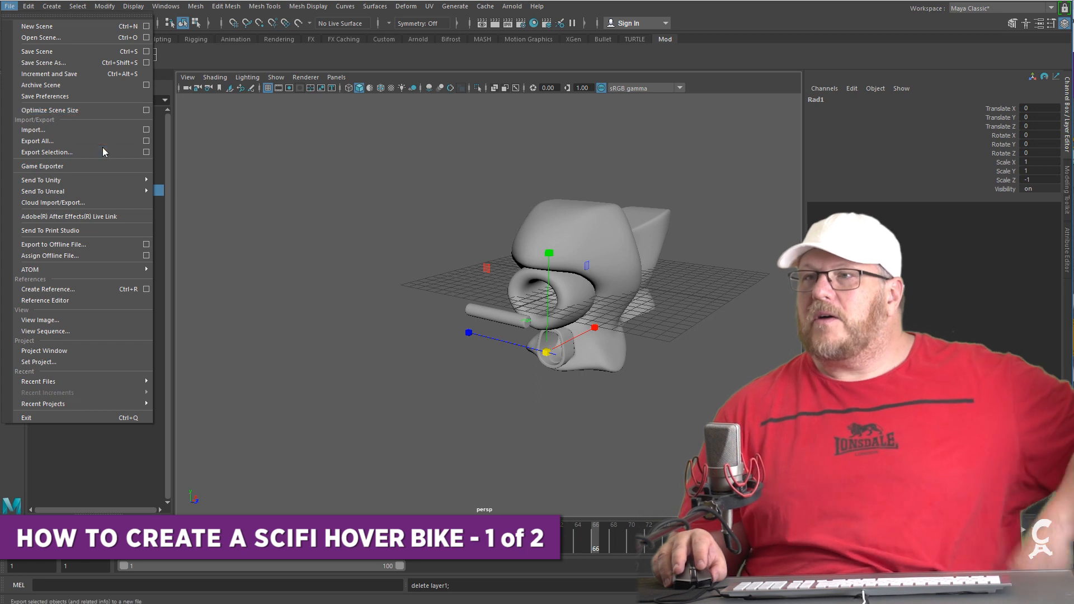
left_click(146, 110)
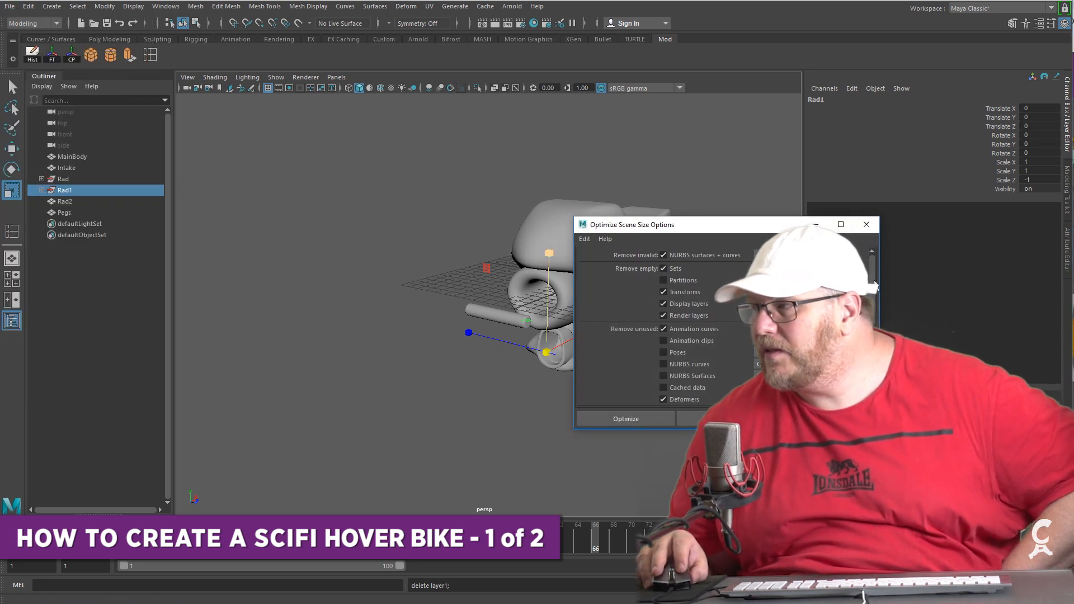
left_click(646, 422)
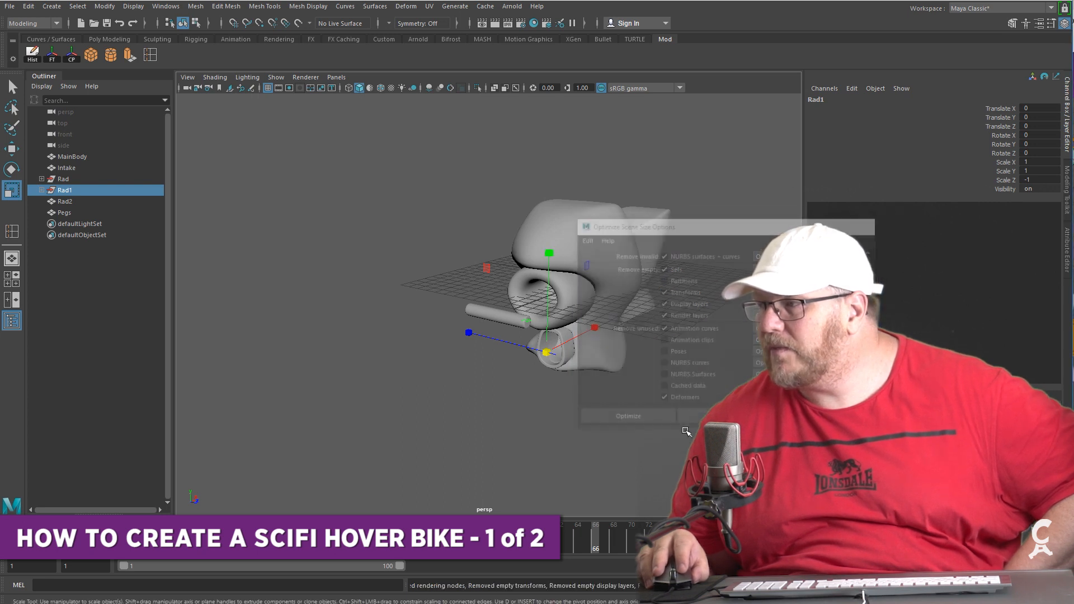
left_click(297, 351)
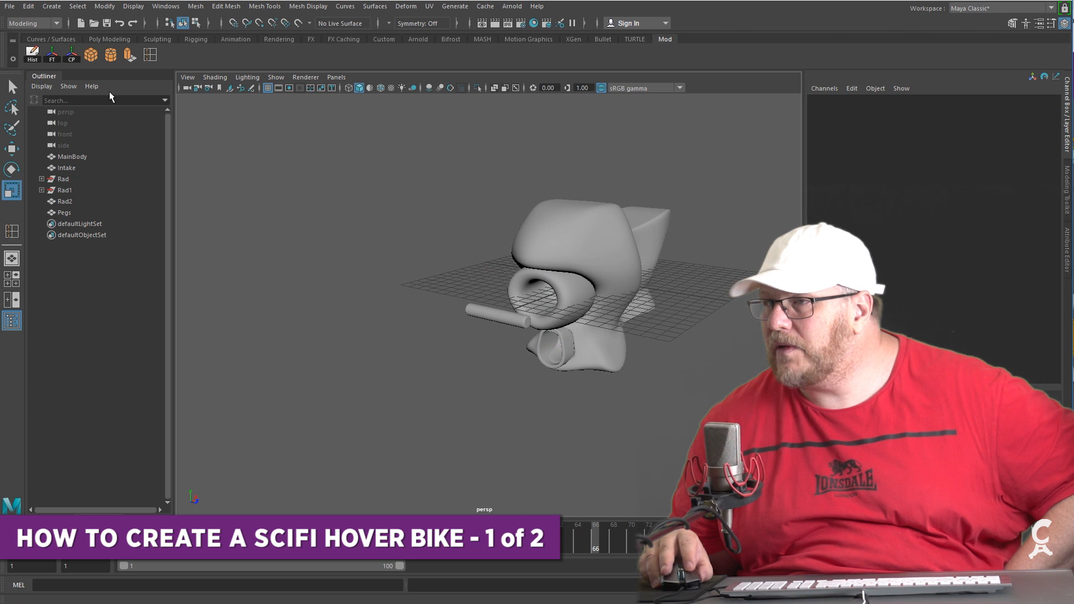
Compare the Rad2, Rad and Rad1 nodes, try deleting the Rad transform, and undo the deletion
left_click(70, 202)
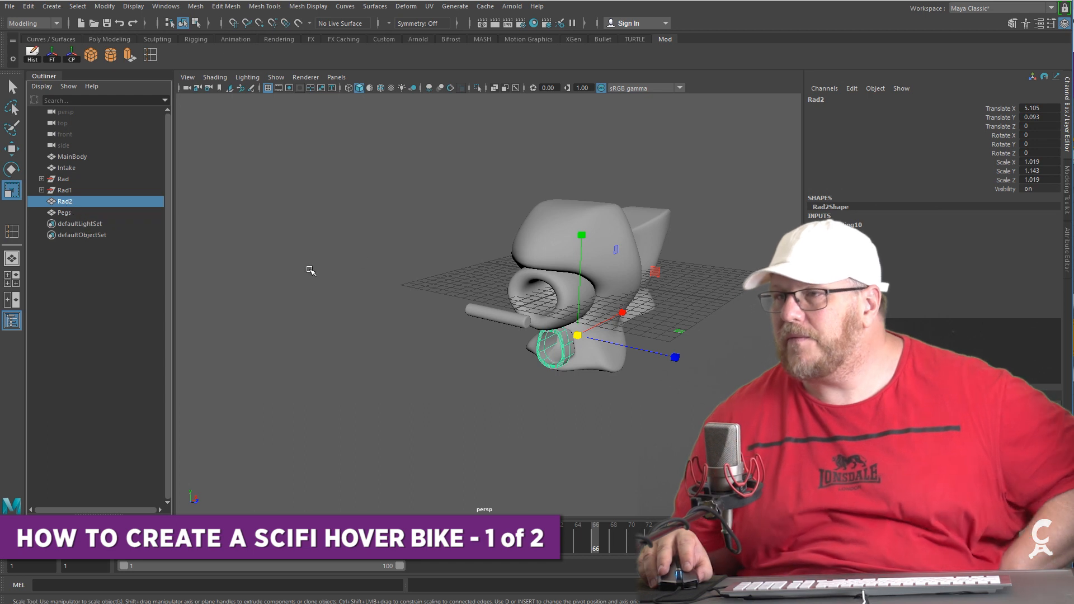
left_click(398, 283)
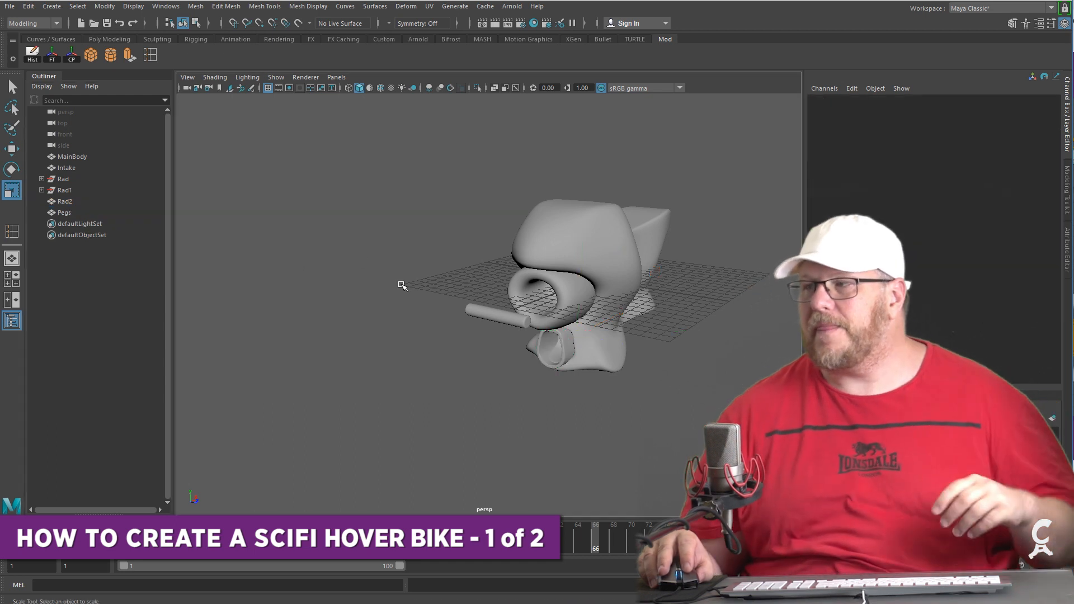
left_click(66, 202)
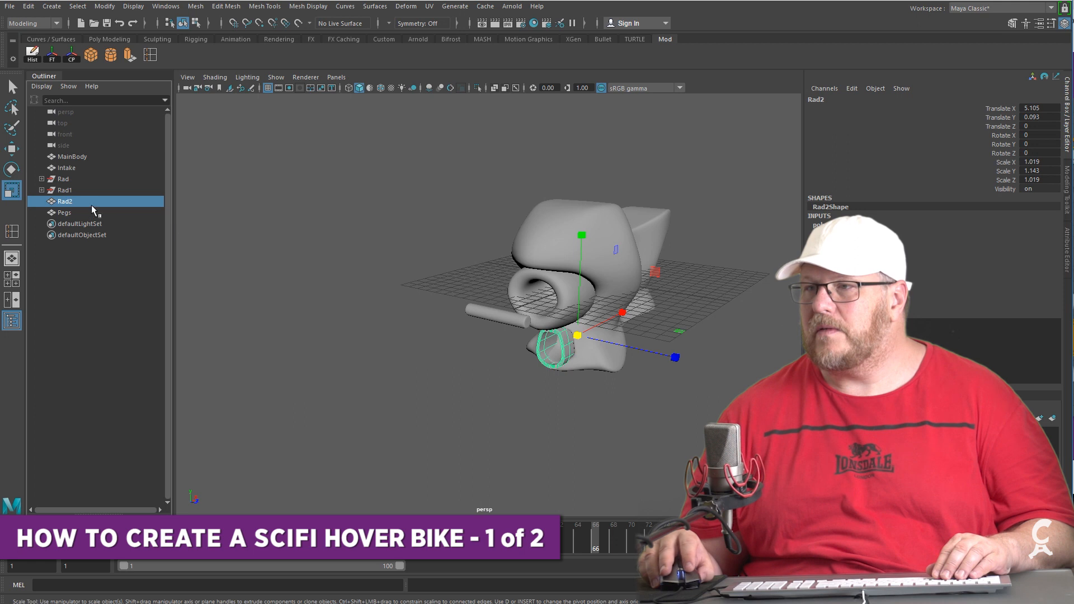
left_click(64, 180)
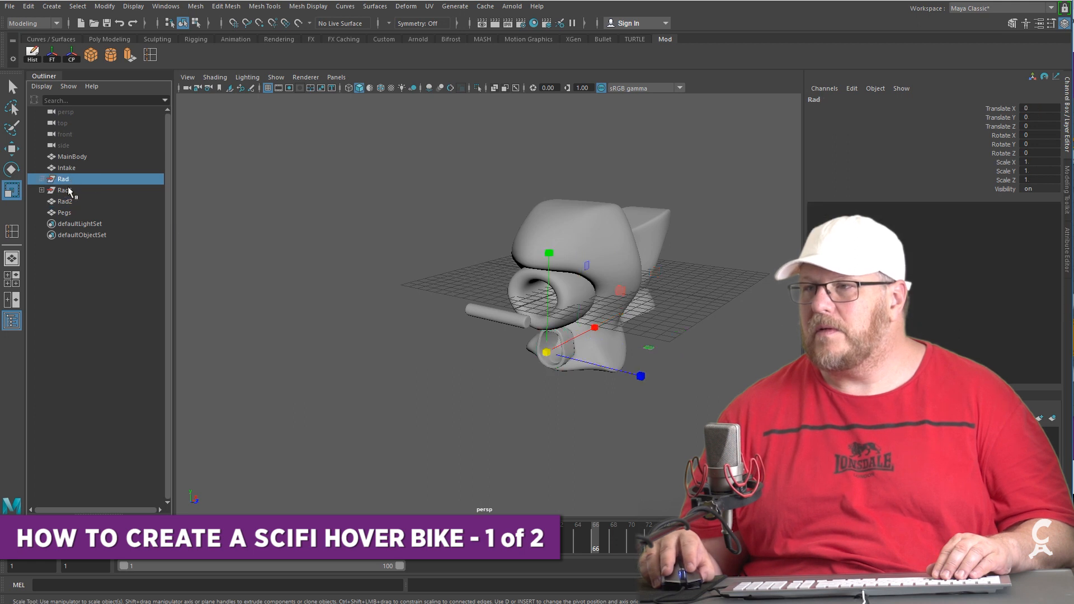
left_click(70, 192)
left_click_drag(551, 438, 494, 415, "alt")
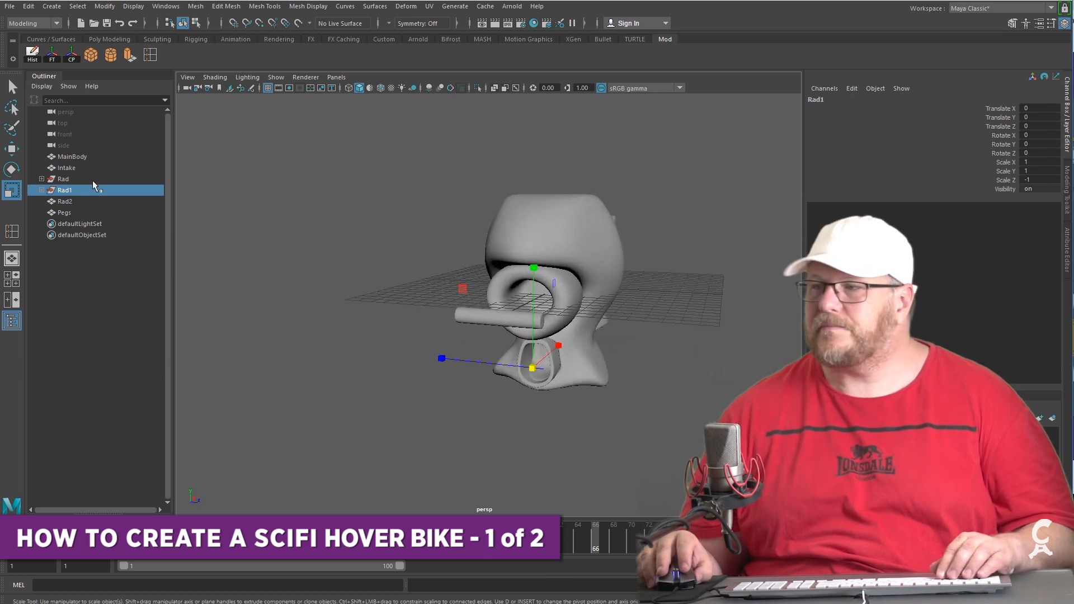
left_click(66, 180)
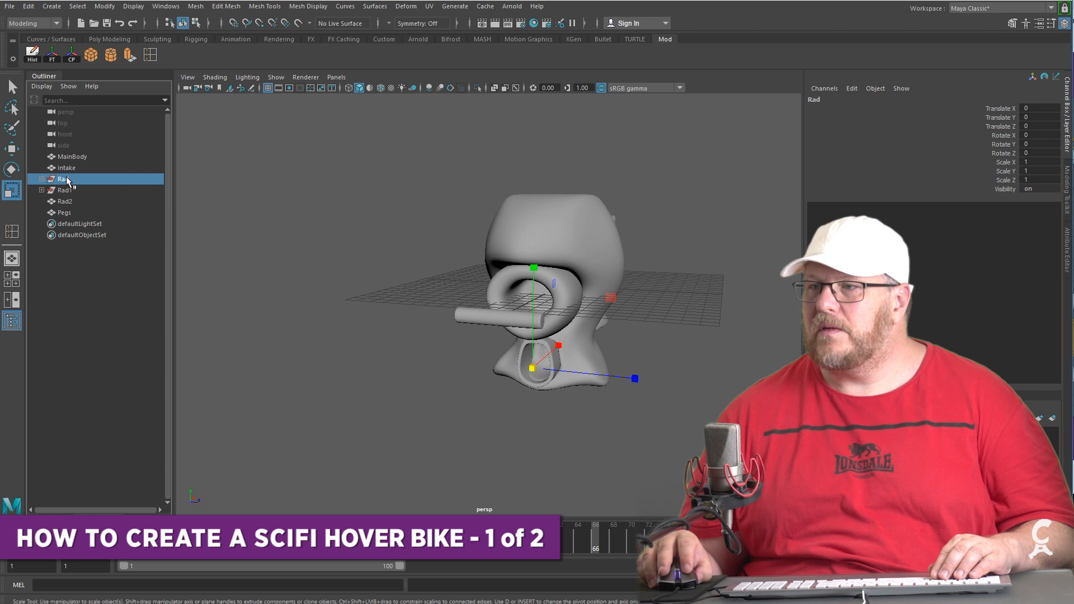
key("Delete")
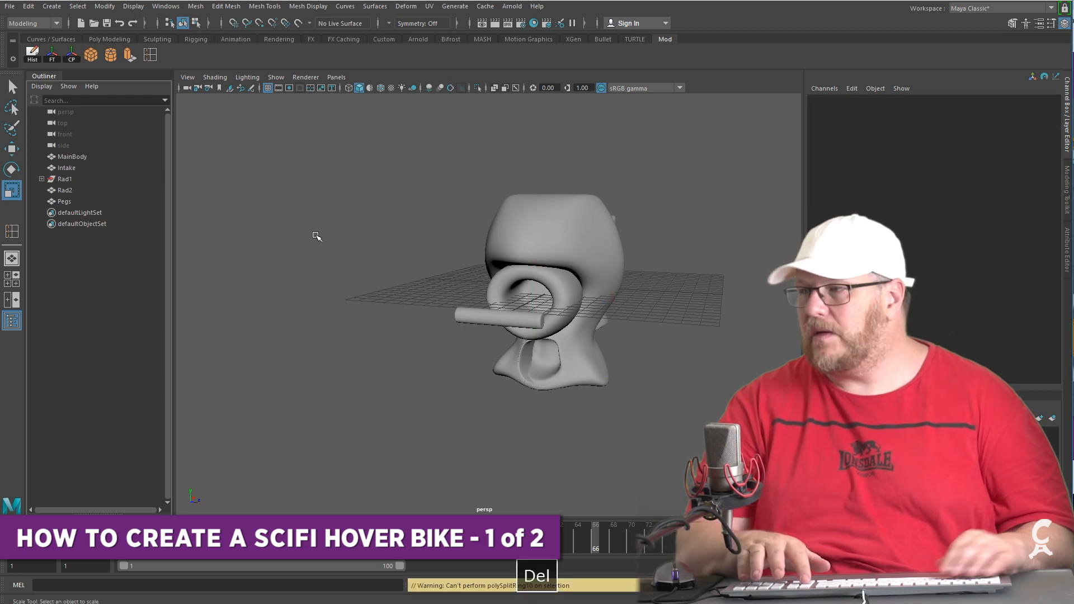
key("ctrl+z")
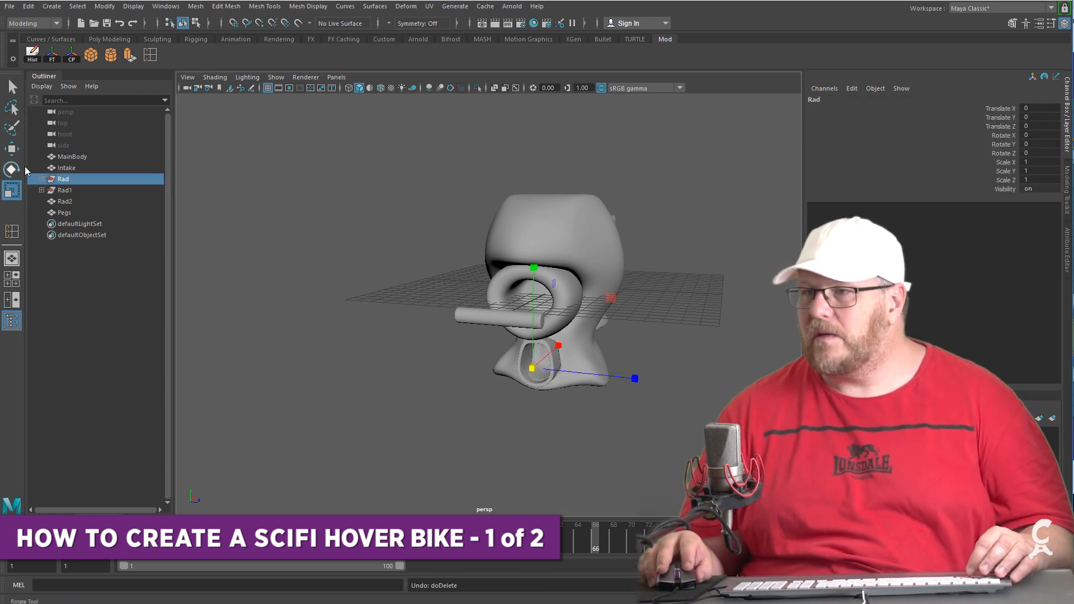
Duplicate Rad2, move the copy forward out of the body to Translate X about -10.93, and delete the original
left_click(41, 179)
left_click(63, 213)
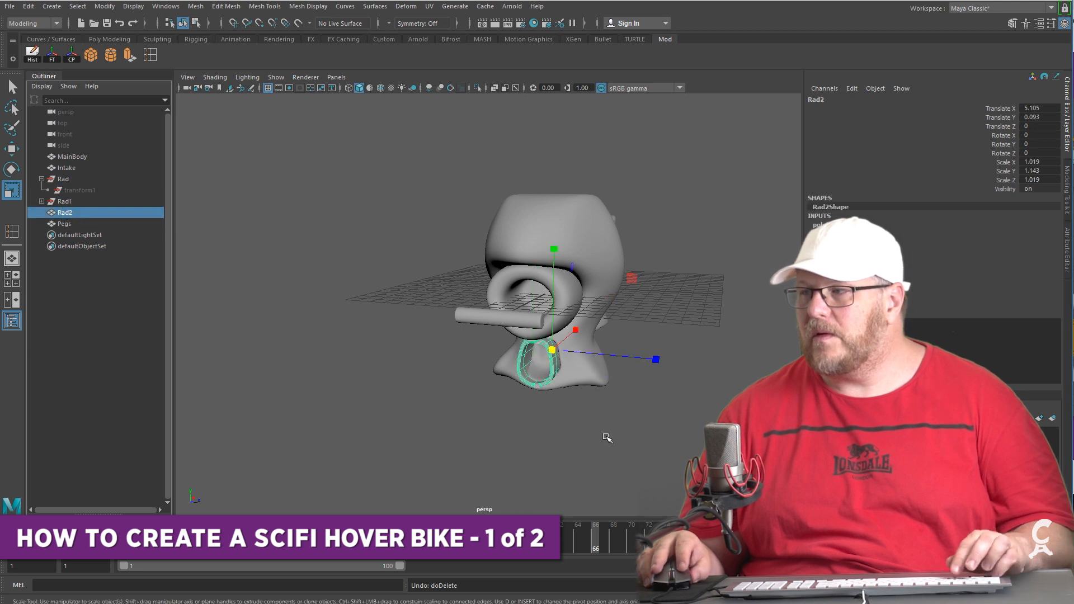
left_click_drag(630, 439, 343, 385, "alt")
key("ctrl+d")
key("w")
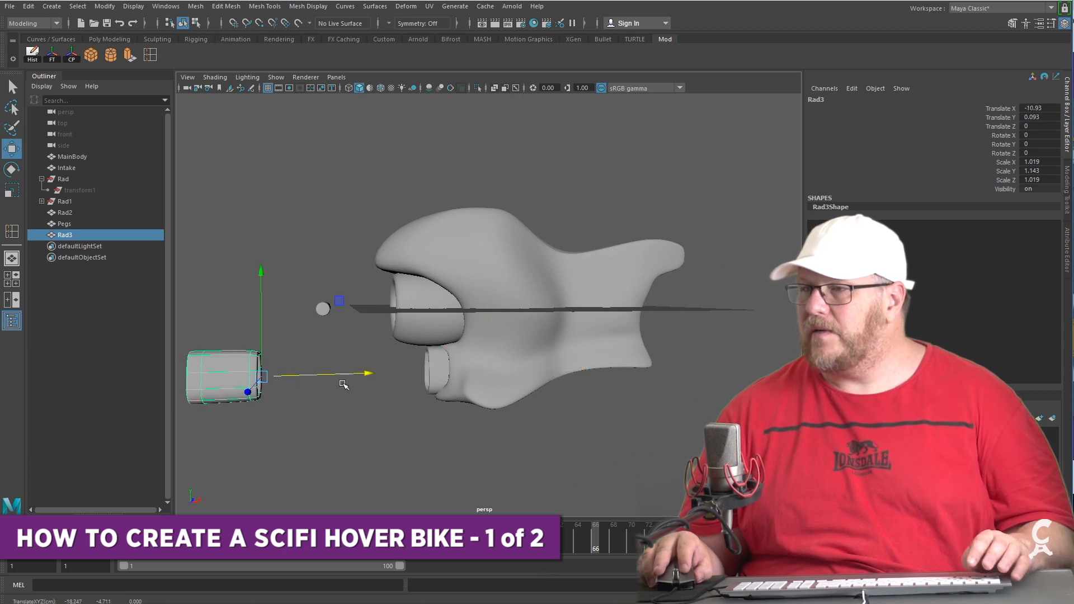
left_click(436, 368)
key("Delete")
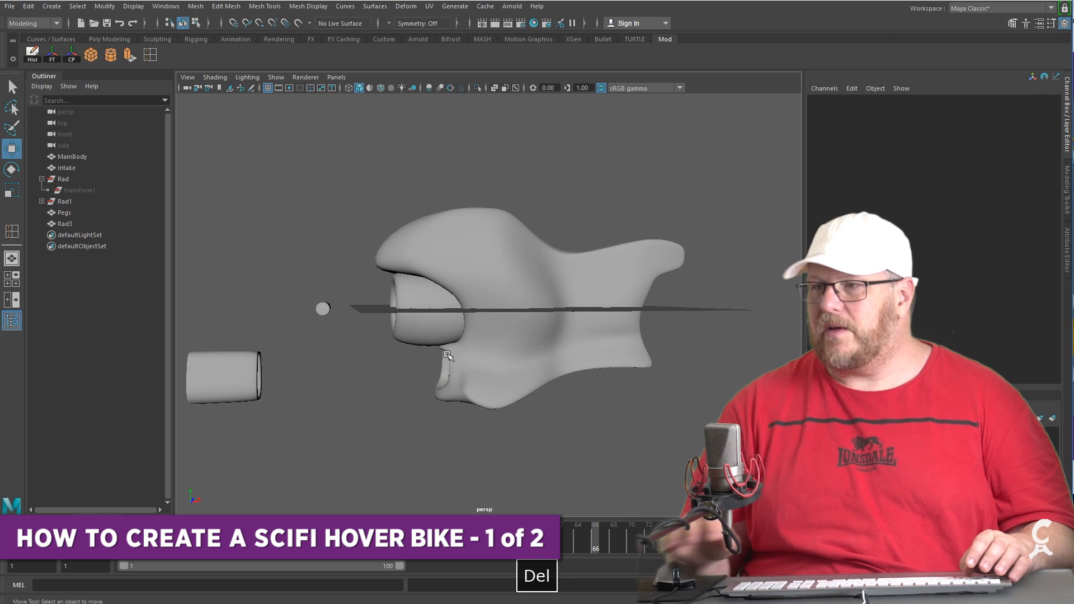
Duplicate the Intake, move the copy forward out of the body to Translate X about -13.86, and delete the original
left_click(439, 288)
key("ctrl+d")
key("x")
left_click_drag(494, 308, 241, 300)
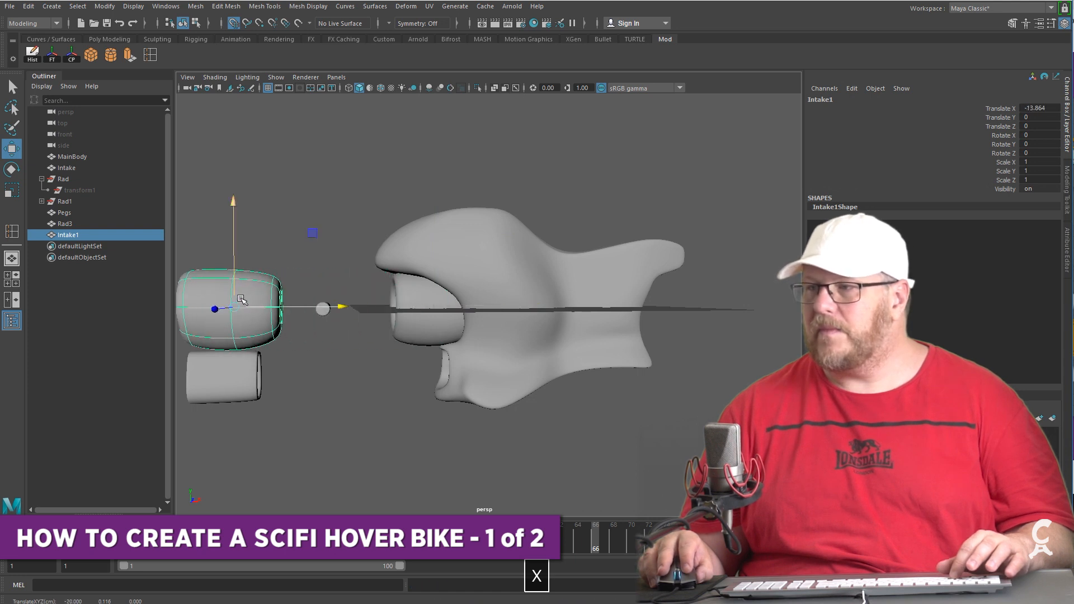
left_click(442, 336)
key("Delete")
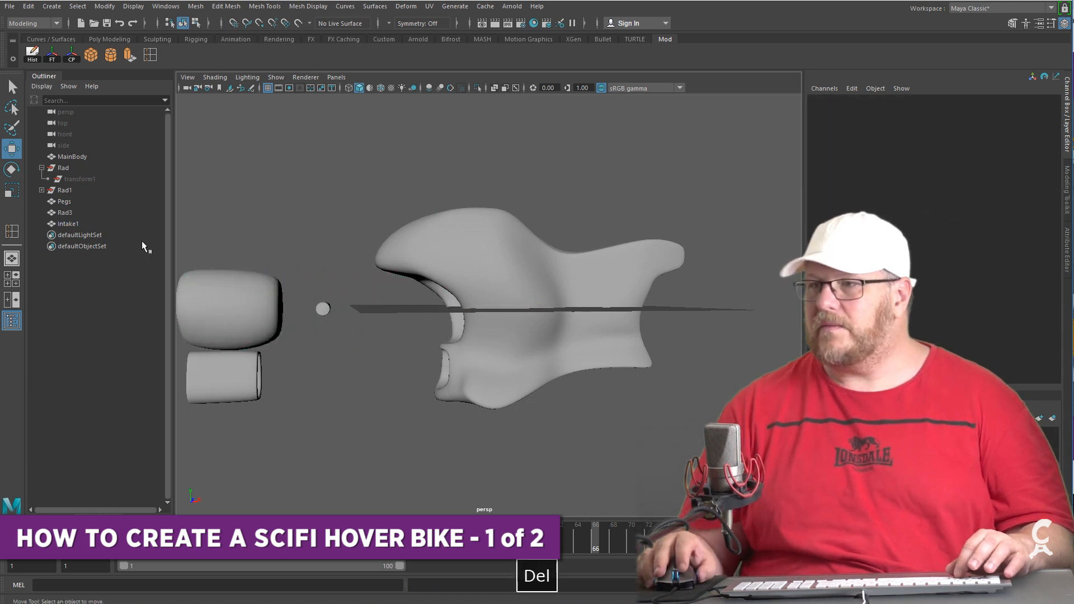
Delete the leftover Rad1 and Rad transform nodes from the scene
left_click(70, 190)
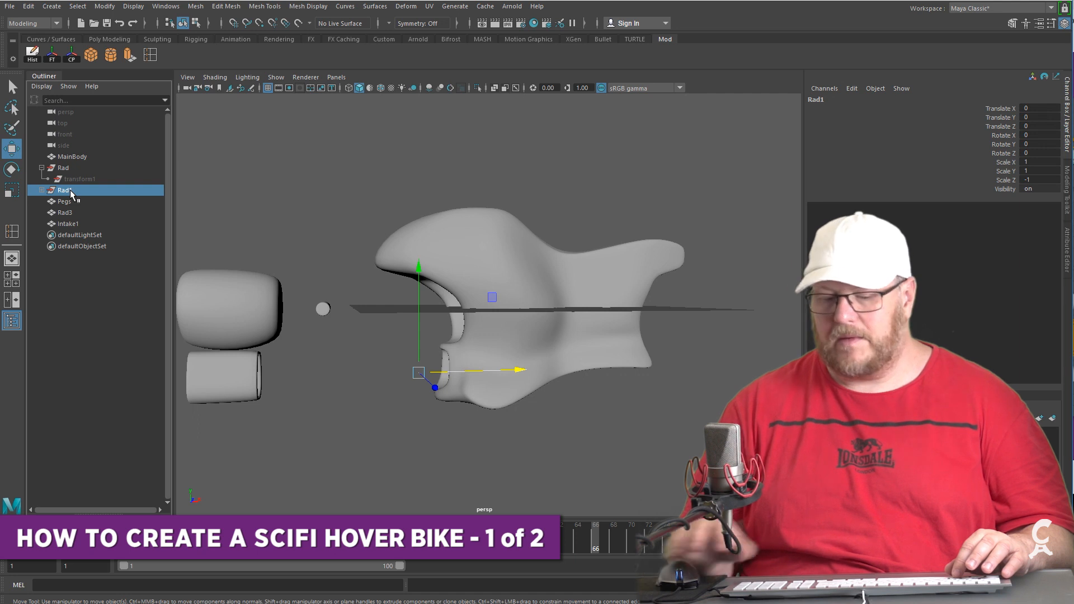
key("Delete")
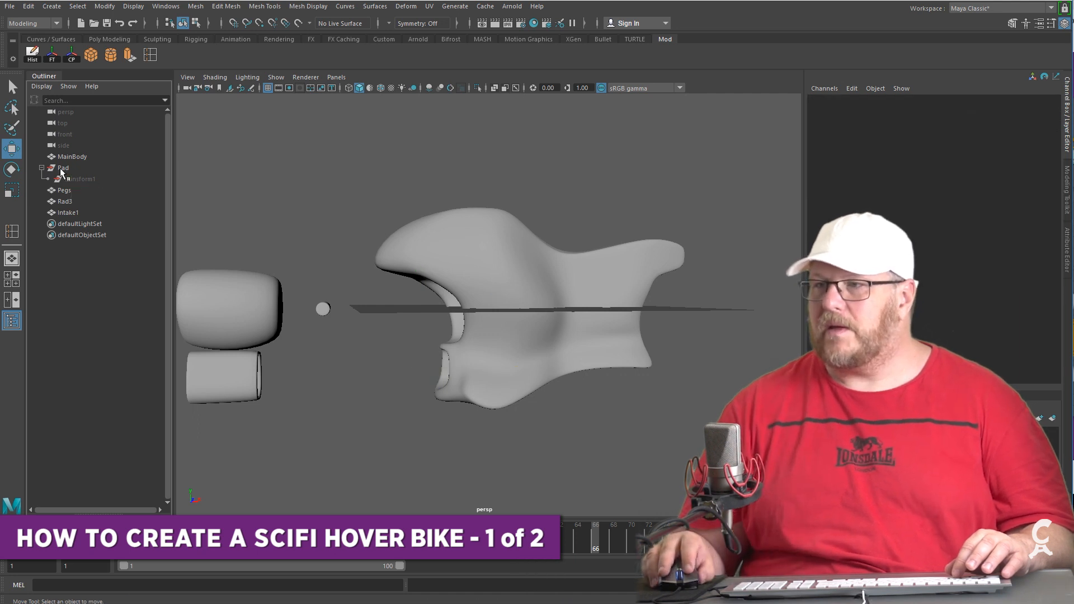
left_click(63, 168)
key("Delete")
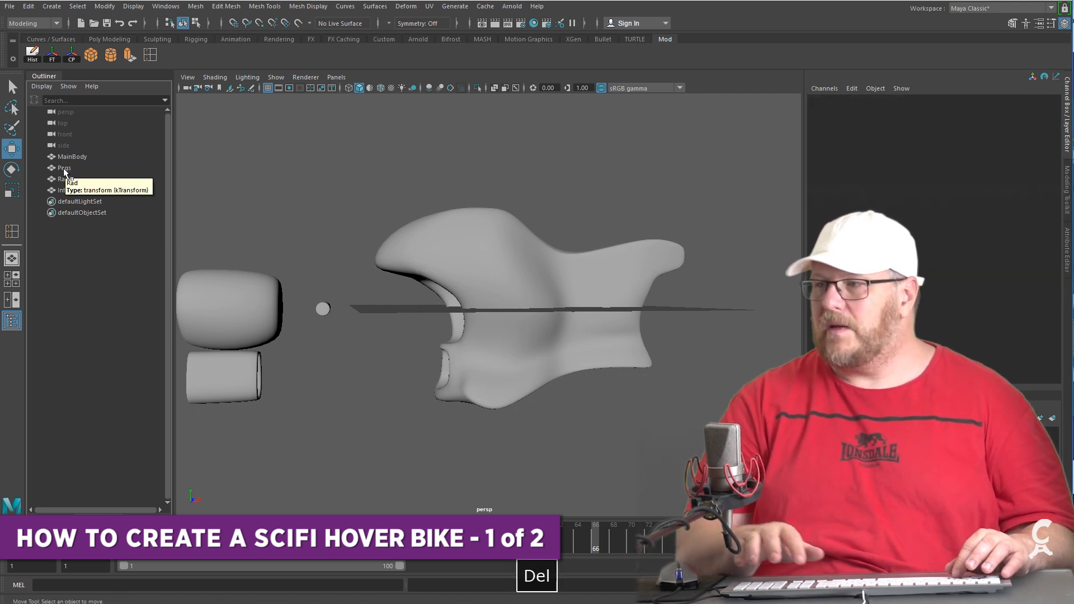
Rename Rad3 as Rad and set its Translate X and Translate Y to 0
left_click(72, 179)
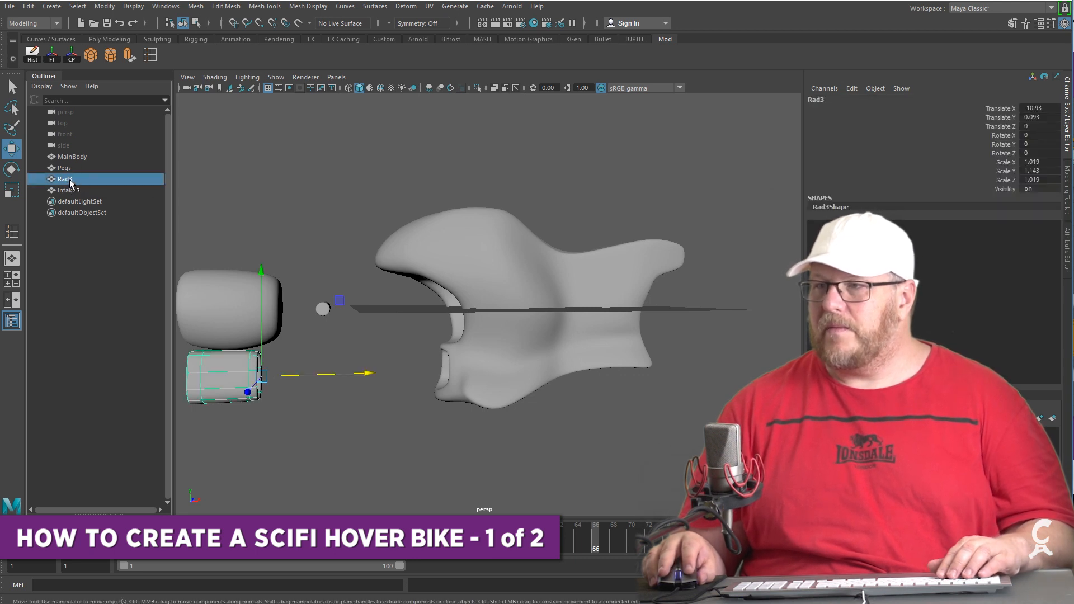
double_click(73, 179)
type("Rad")
key("Return")
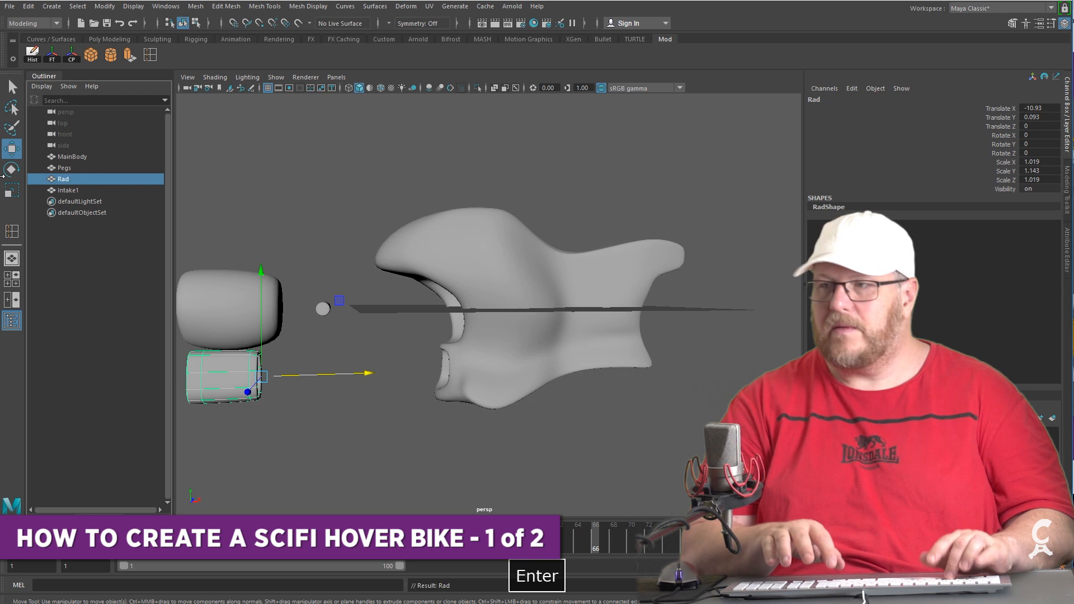
left_click(1043, 108)
left_click(1046, 117, "shift")
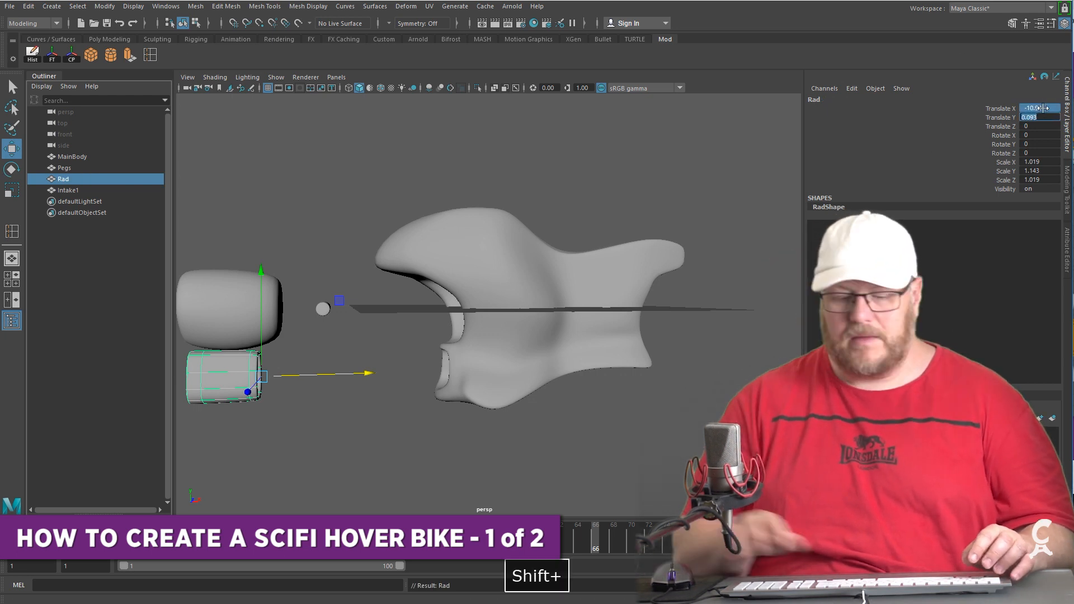
type("0")
key("Return")
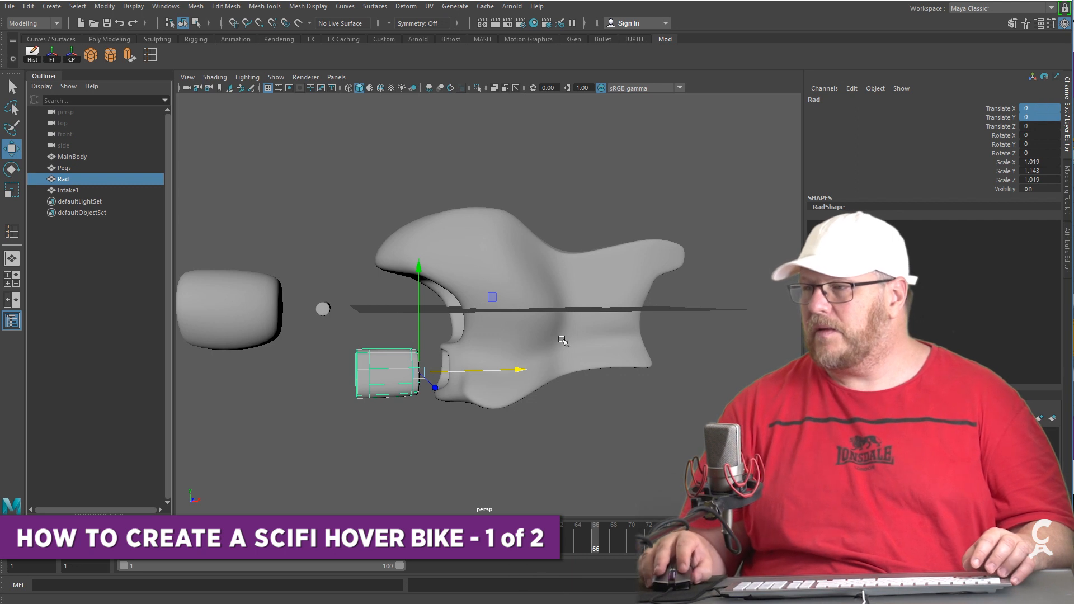
Move Rad along X to about 5.16 into the body's lower opening and slide Intake1 back into the upper opening
left_click_drag(524, 374, 592, 375)
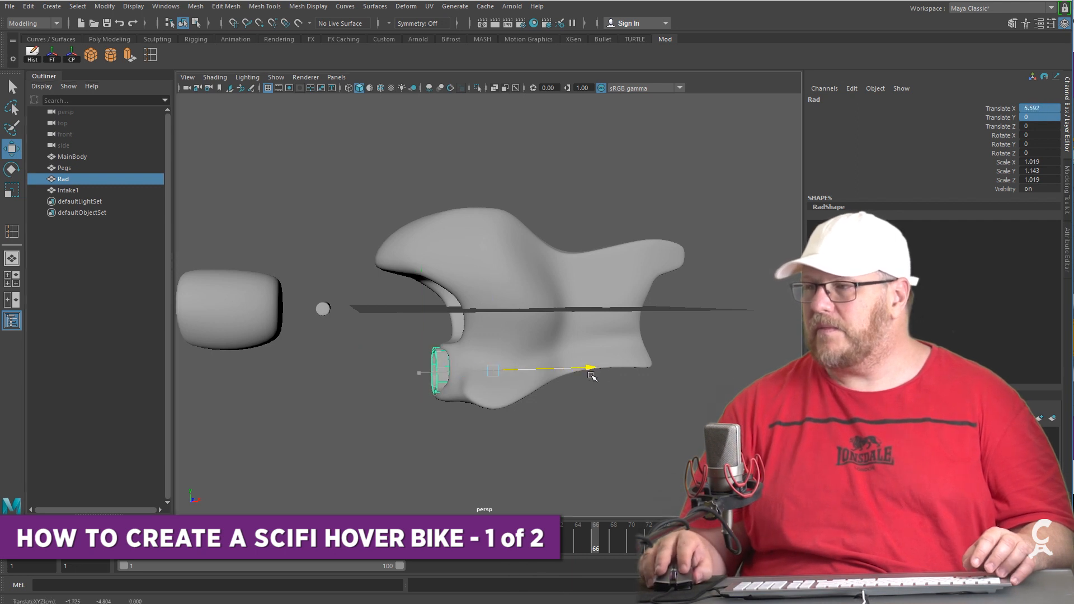
left_click(235, 305)
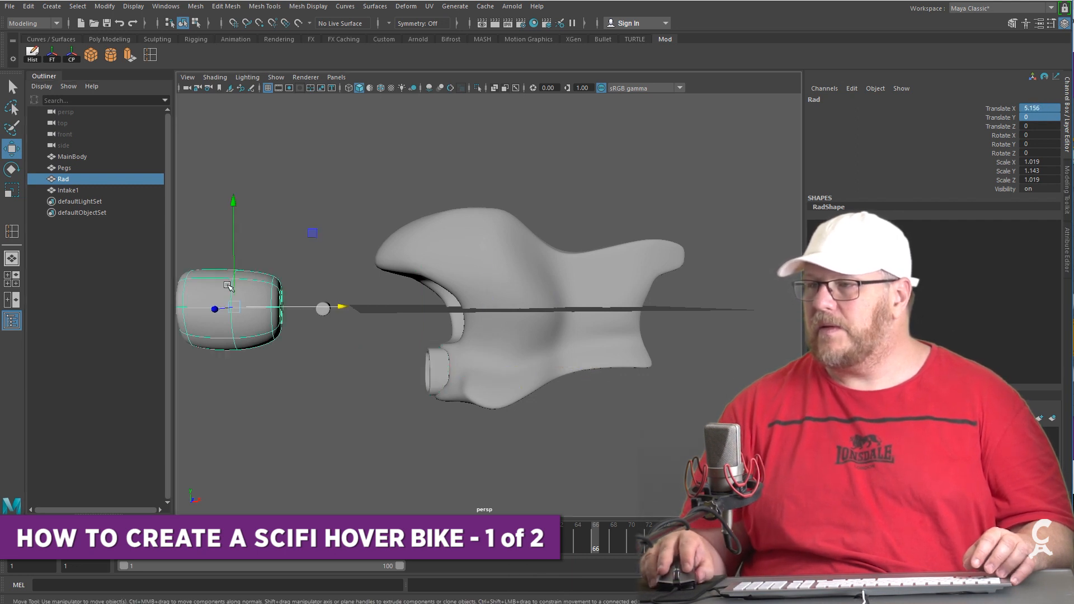
left_click_drag(347, 309, 472, 412)
Freeze the transformations of Intake1 and Rad and delete their construction history
left_click(41, 54)
left_click(480, 388)
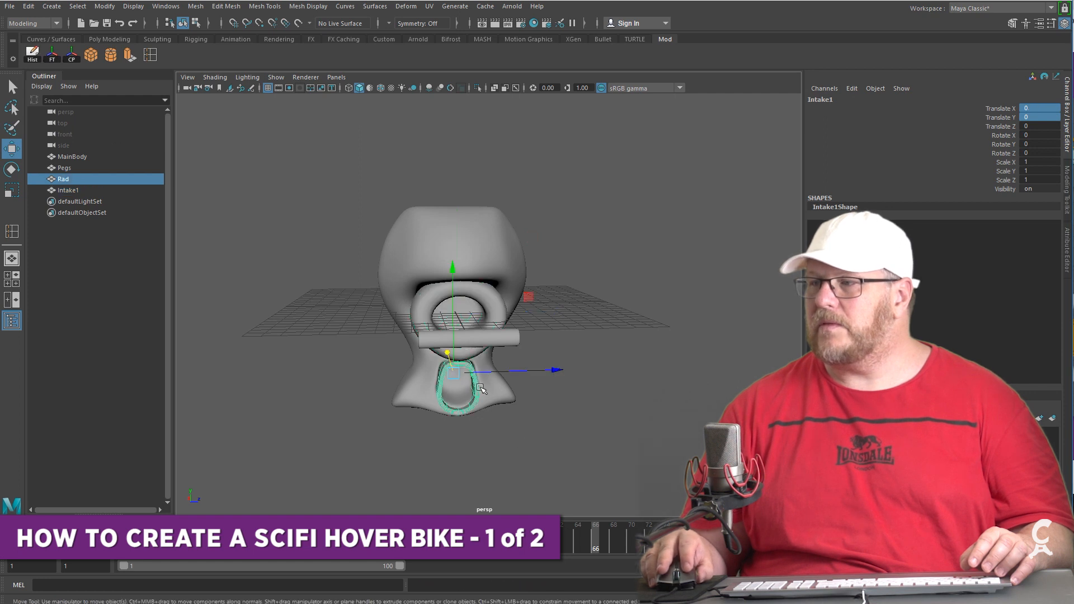
left_click(43, 53)
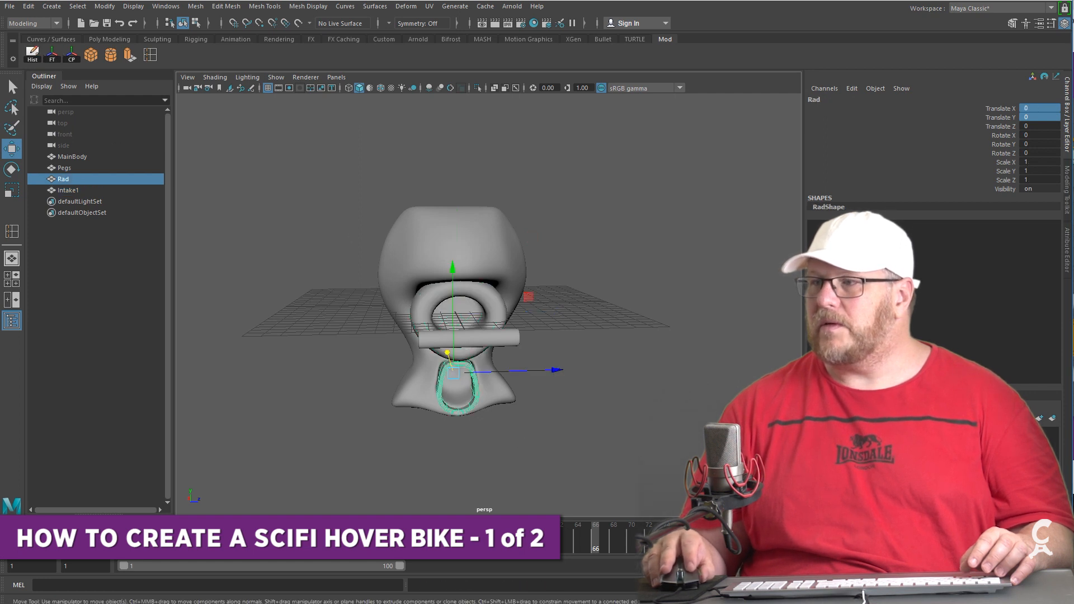
Compare with the reference image and move Pegs to about 5.217 in X and -1.874 in Y, through the lower rear of the body
left_click_drag(511, 468, 326, 319, "alt")
left_click(326, 319)
key("w")
left_click_drag(1073, 16, 1039, 13)
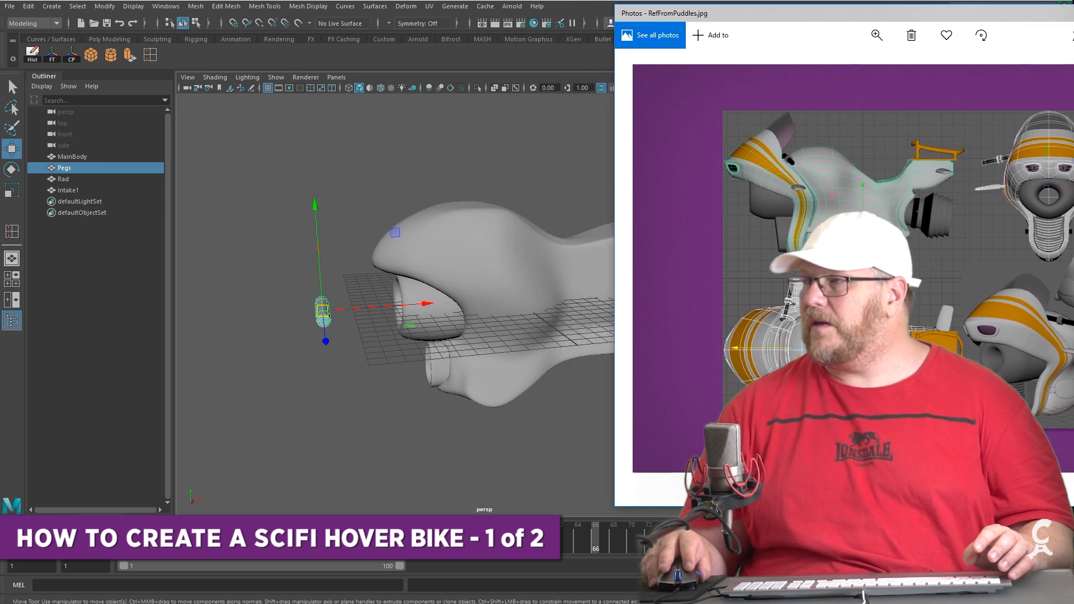
left_click_drag(398, 306, 661, 297)
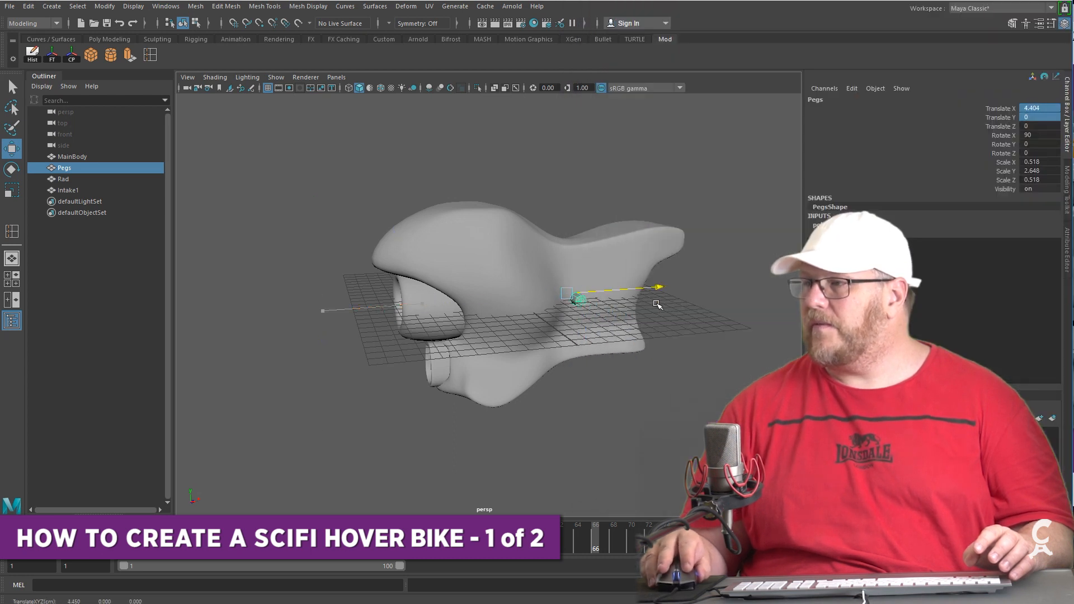
left_click_drag(587, 234, 587, 243)
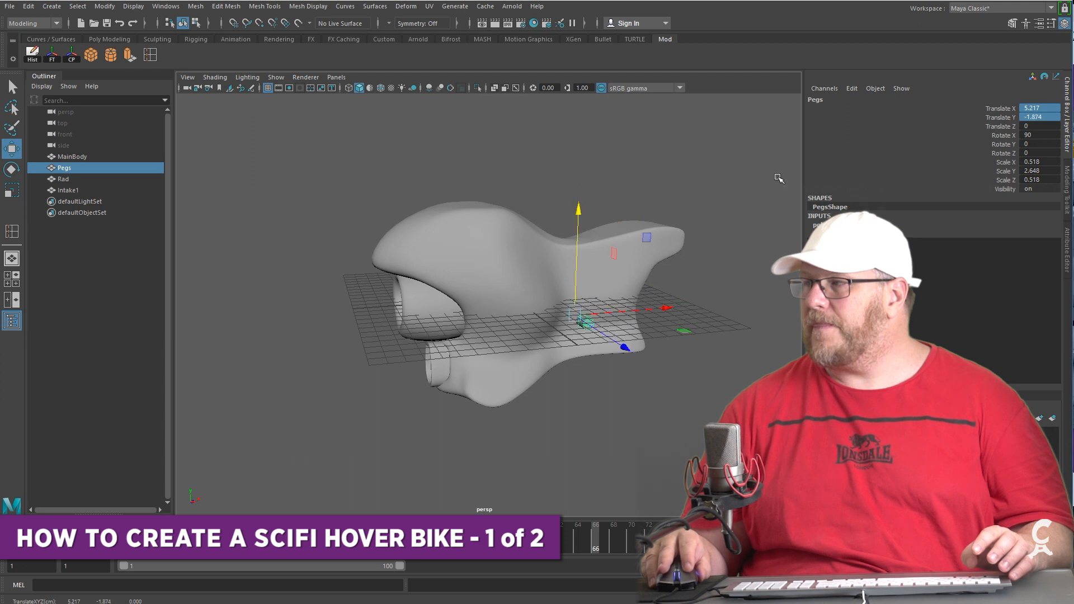
mouse_move(1073, 16)
left_mouse_down()
mouse_move(1055, 12)
mouse_move(1071, 17)
left_mouse_up()
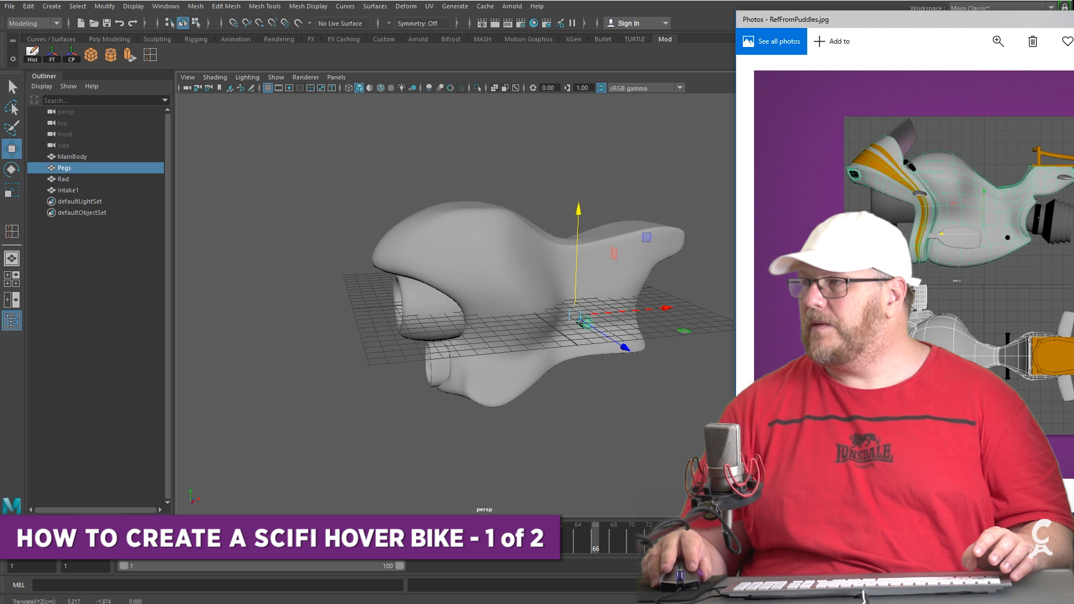
left_click(628, 5)
left_click_drag(641, 374, 708, 340, "alt")
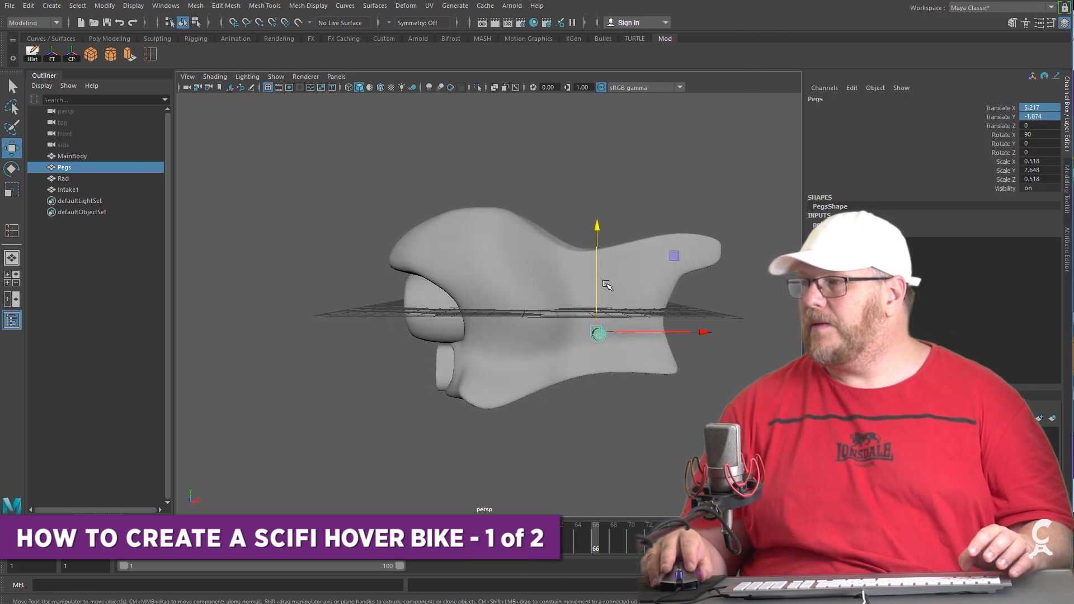
left_click_drag(605, 288, 639, 402, "alt")
left_click(461, 371)
left_click(602, 375)
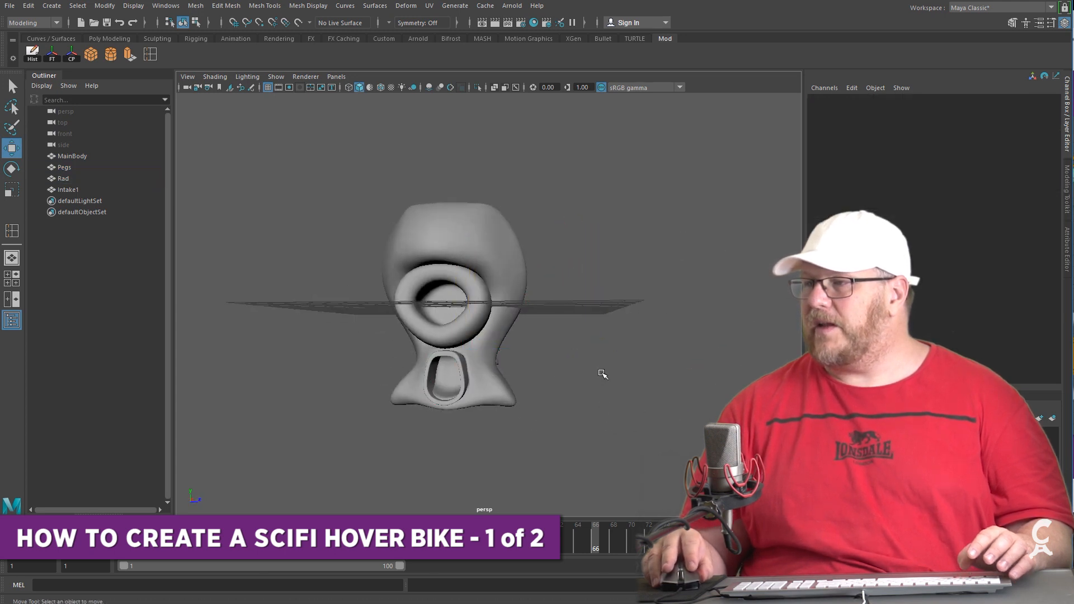
Create a polygon cube, place it in front of the body at about -13.676 in X and flatten it to about 0.187 in Y
left_click(111, 38)
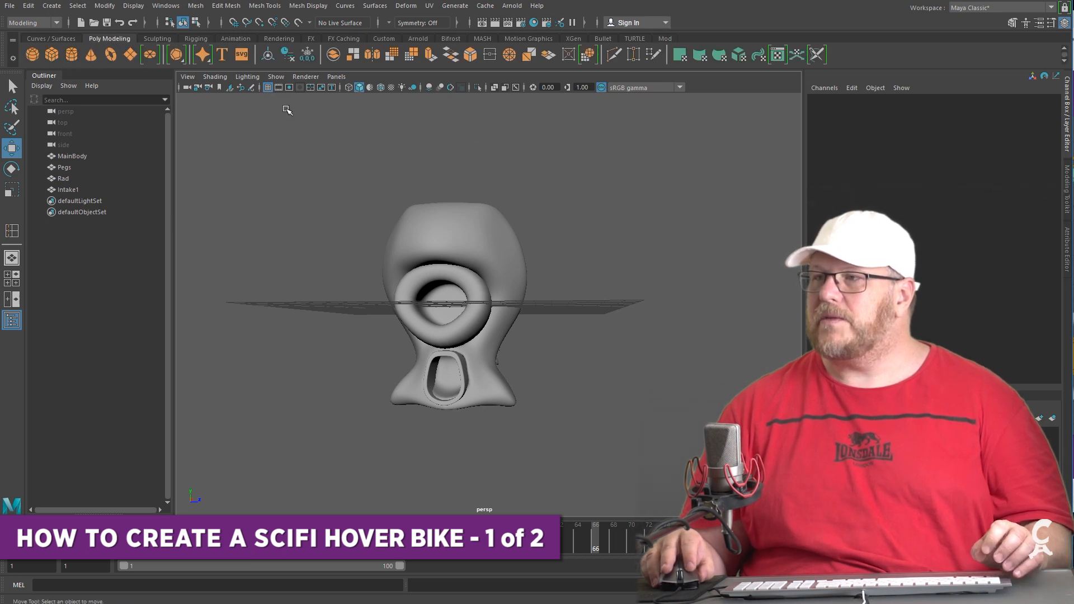
left_click(664, 38)
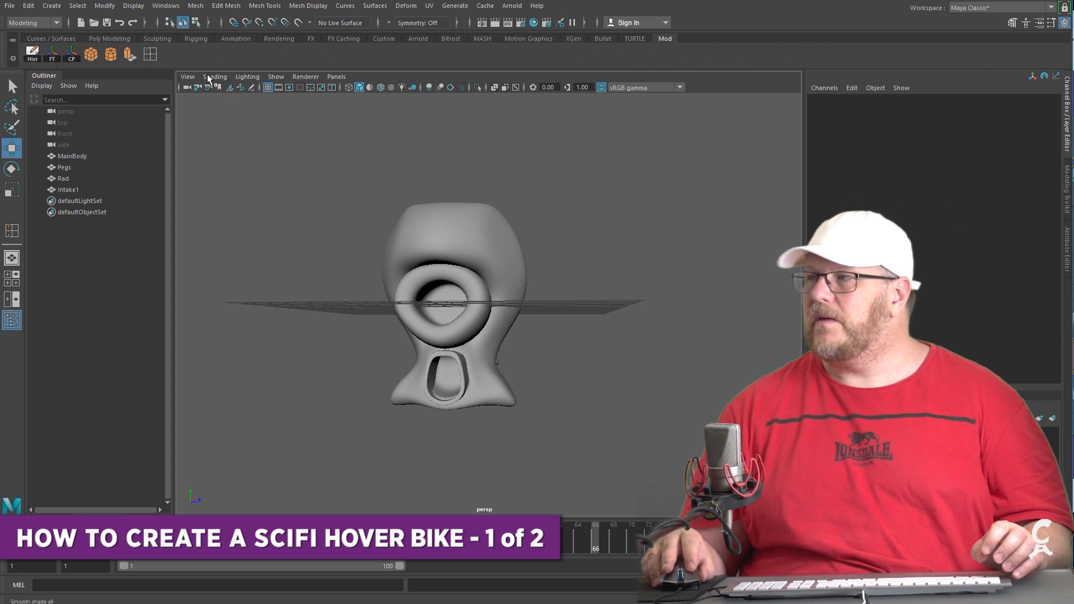
left_click(90, 54)
left_click_drag(482, 280, 387, 314, "alt")
key("r")
left_click_drag(334, 231, 402, 316)
Rename Intake1 as Intake and reorder the scene list so Intake and Rad sit between MainBody and Pegs
left_click(402, 315)
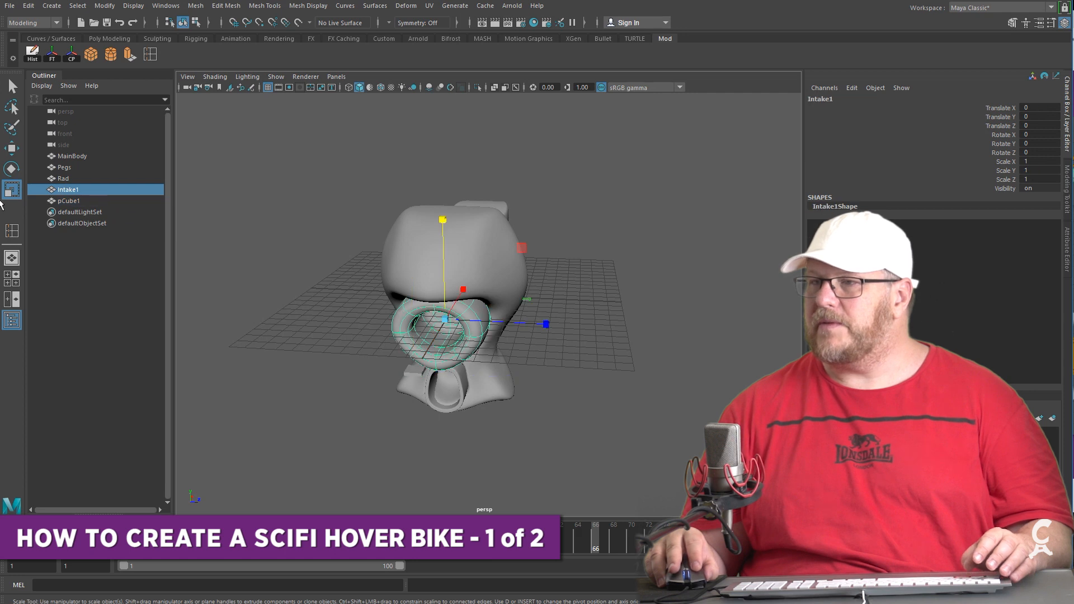
double_click(69, 190)
type("Intake")
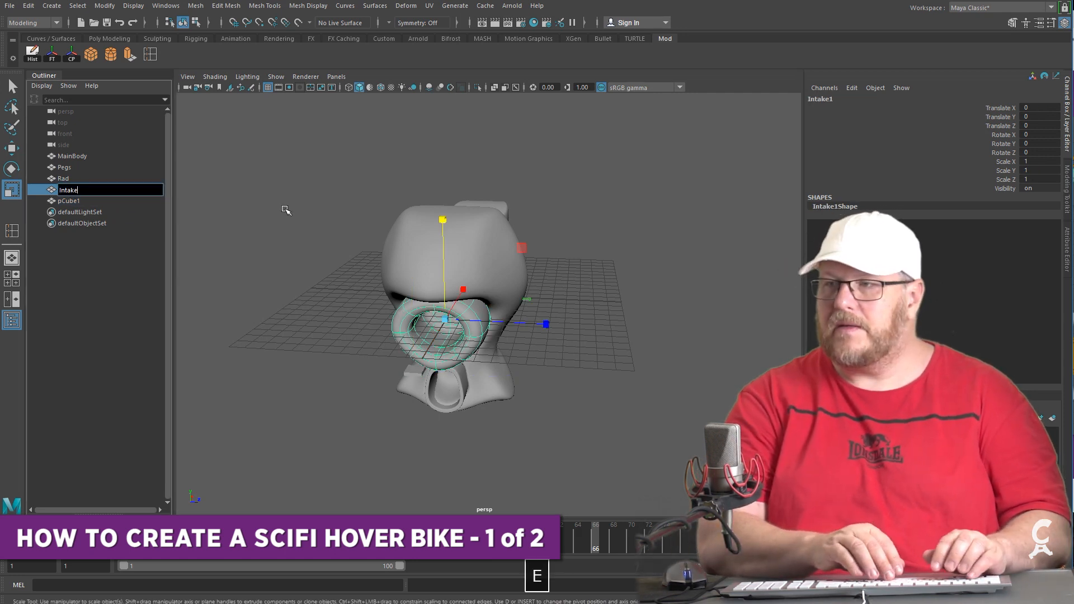
key("Return")
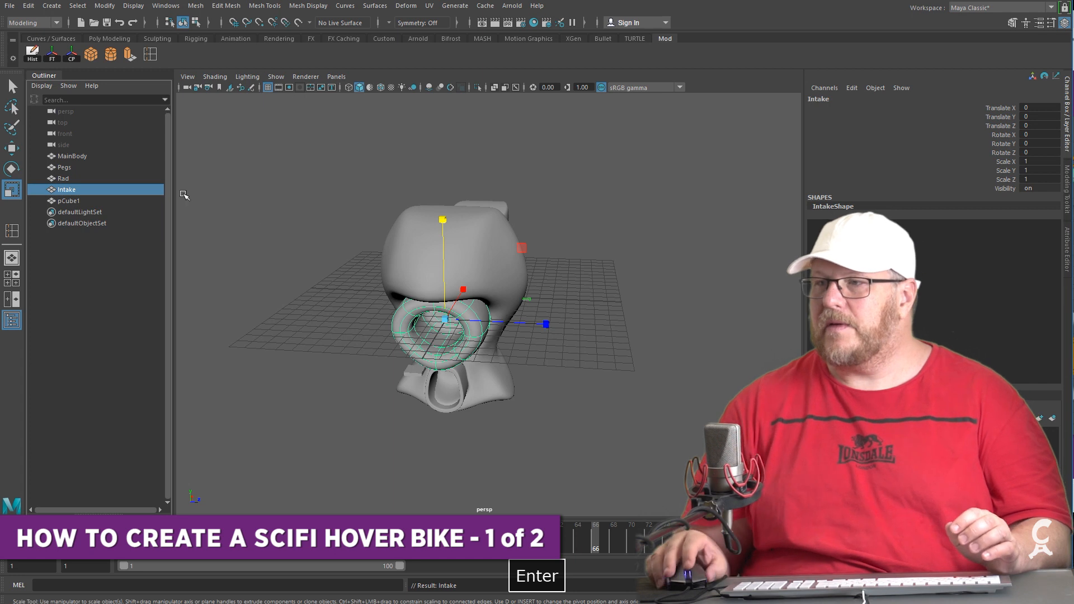
middle_click_drag(63, 191, 80, 172)
left_click(69, 193)
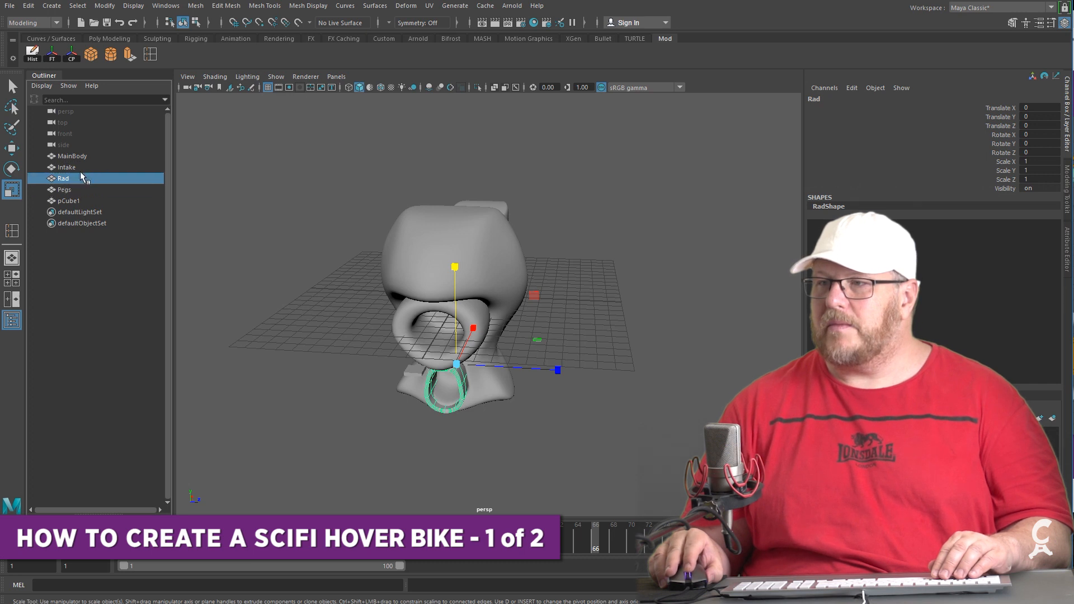
Rename the new cube as RadFin1
left_click(73, 203)
double_click(75, 201)
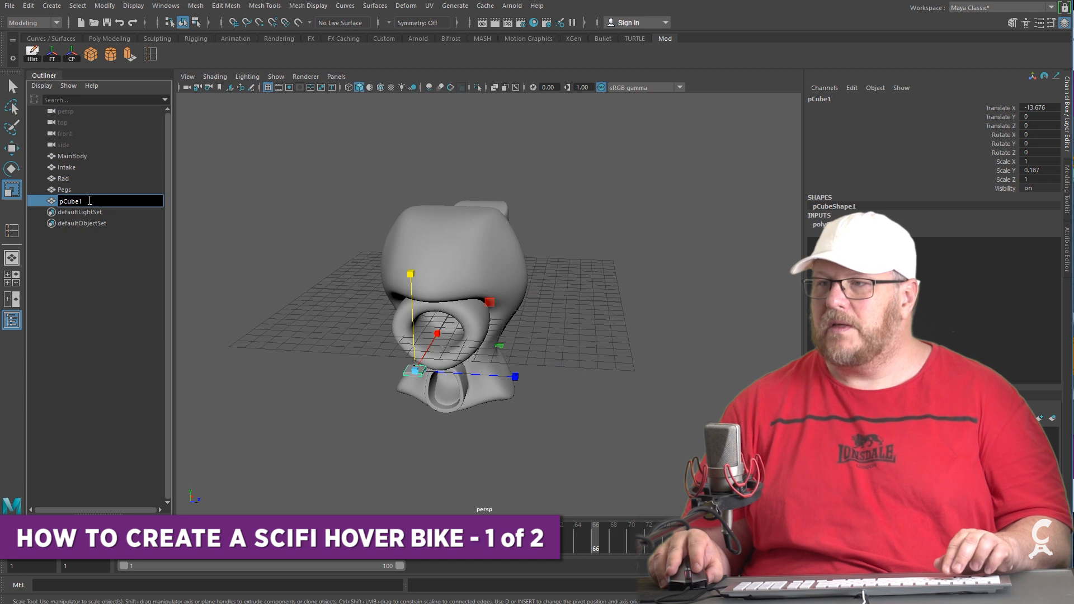
type("Fin")
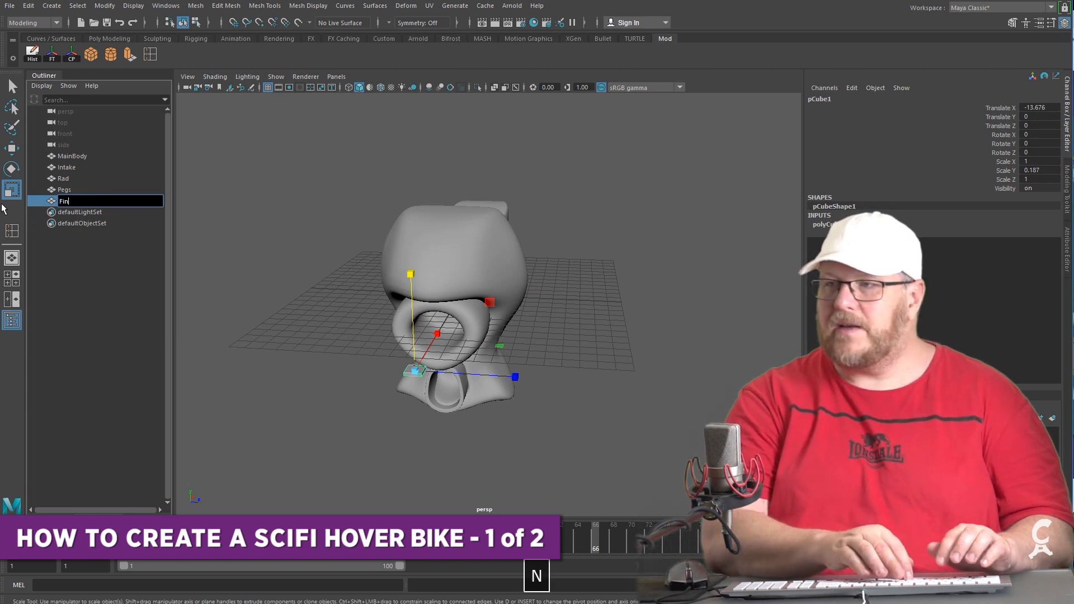
key("Return")
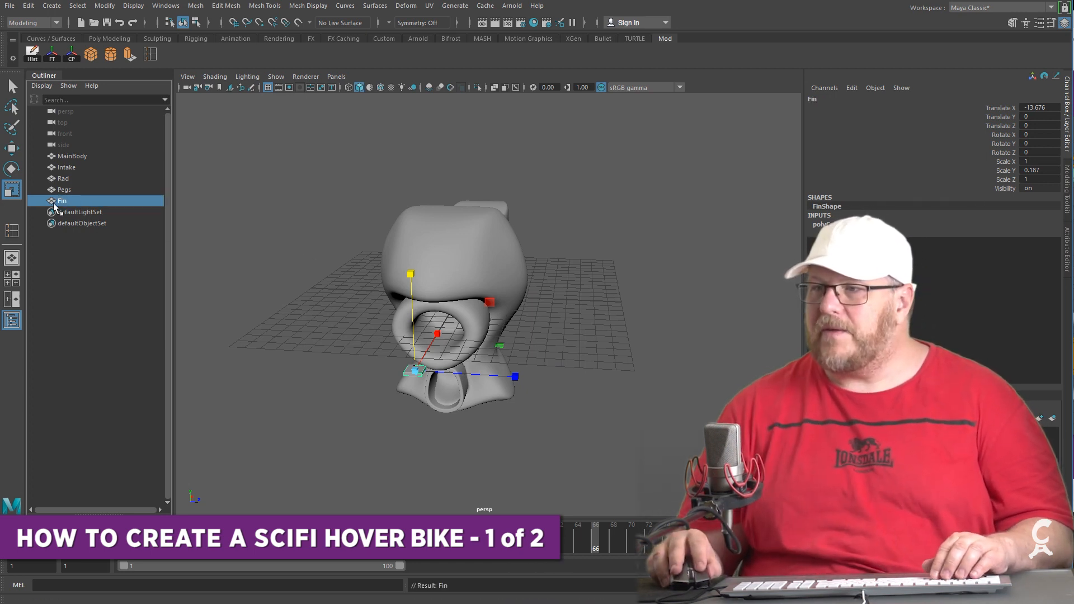
double_click(127, 202)
type("RadFin1")
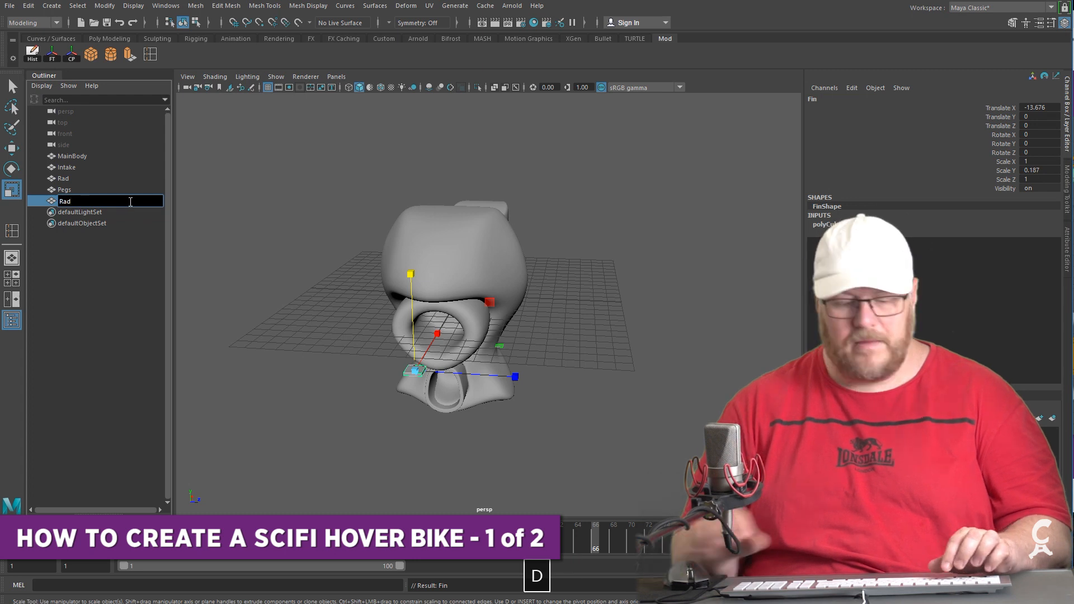
key("Return")
Move RadFin1 to about -7.278 in X and -3.23 in Y in front of the radiator, scaling it to about 0.08 in Y and 1.678 in Z
left_click_drag(411, 330, 303, 334, "alt")
key("w")
left_click_drag(334, 283, 480, 414)
left_click_drag(383, 372, 552, 424)
key("r")
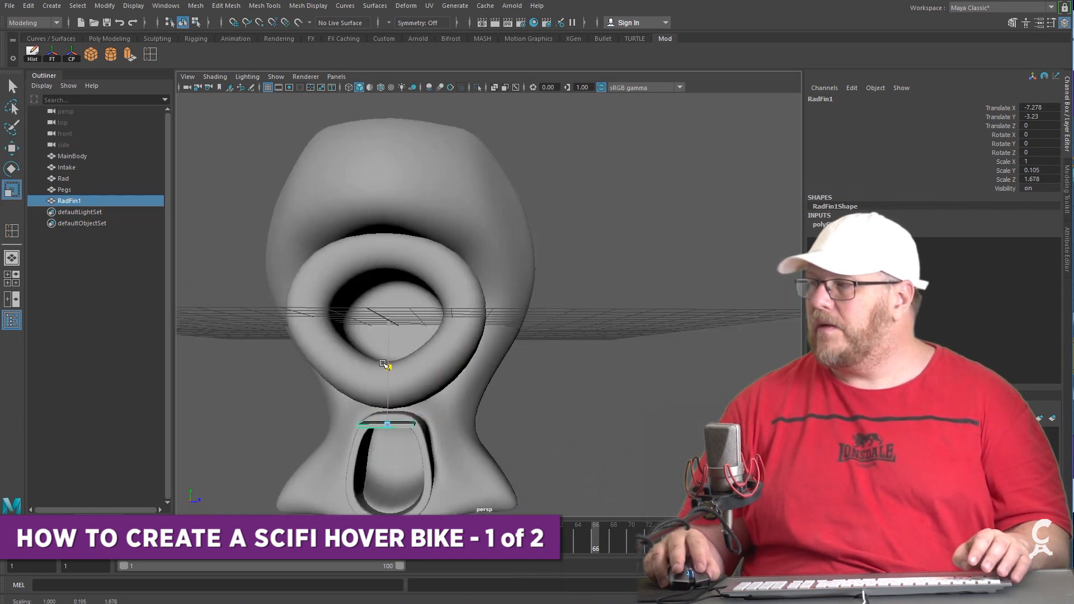
left_click_drag(383, 379, 414, 399, "alt")
key("w")
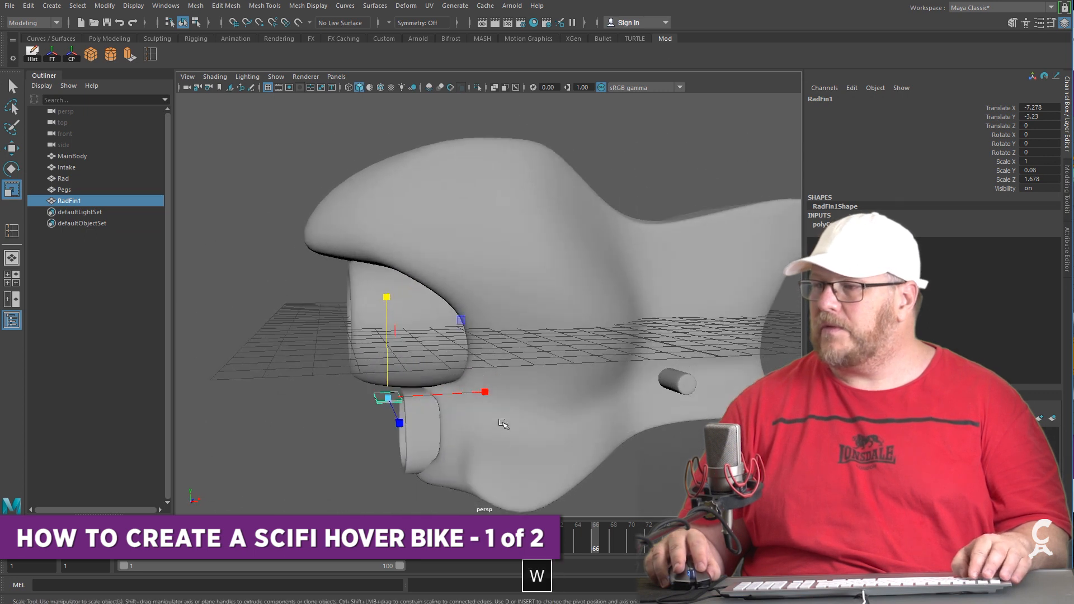
Stretch RadFin1 to about 2.148 in X and move it into the radiator's upper opening at about -5.572 in X and -3.488 in Y
key("r")
left_click_drag(482, 397, 595, 390)
key("w")
left_click_drag(414, 393, 537, 295)
scroll(309, 371, "up", 2)
left_click_drag(310, 371, 575, 291, "alt")
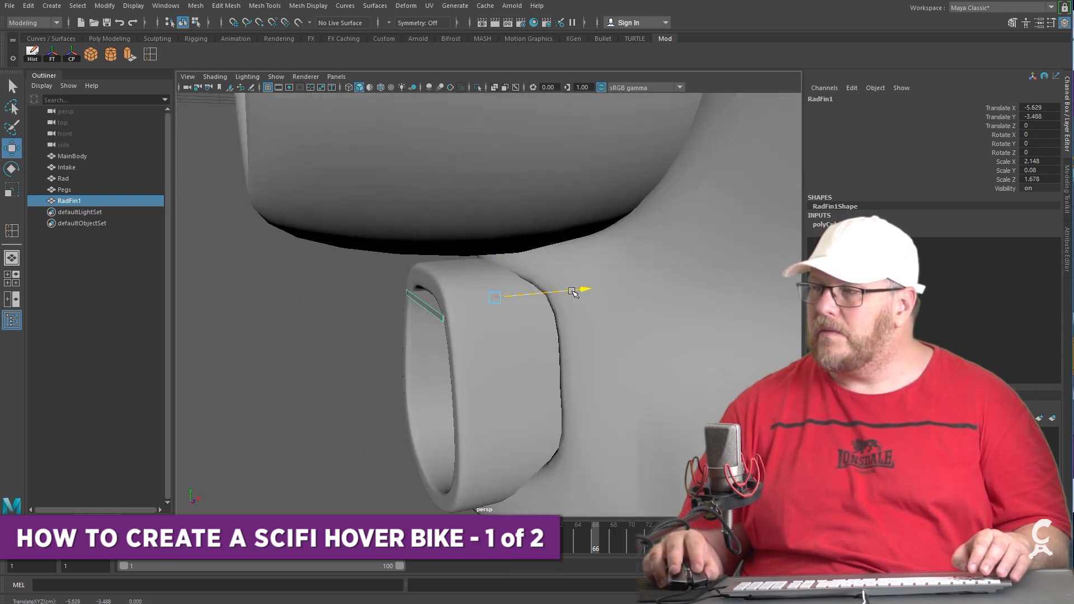
left_click_drag(354, 403, 423, 385, "alt")
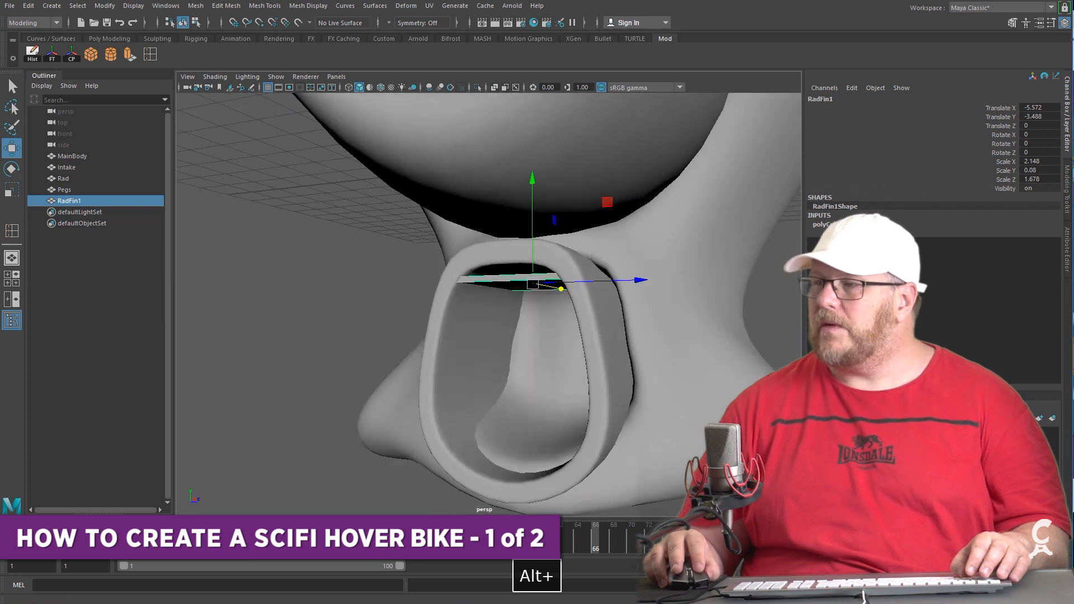
left_click_drag(244, 213, 408, 230, "alt")
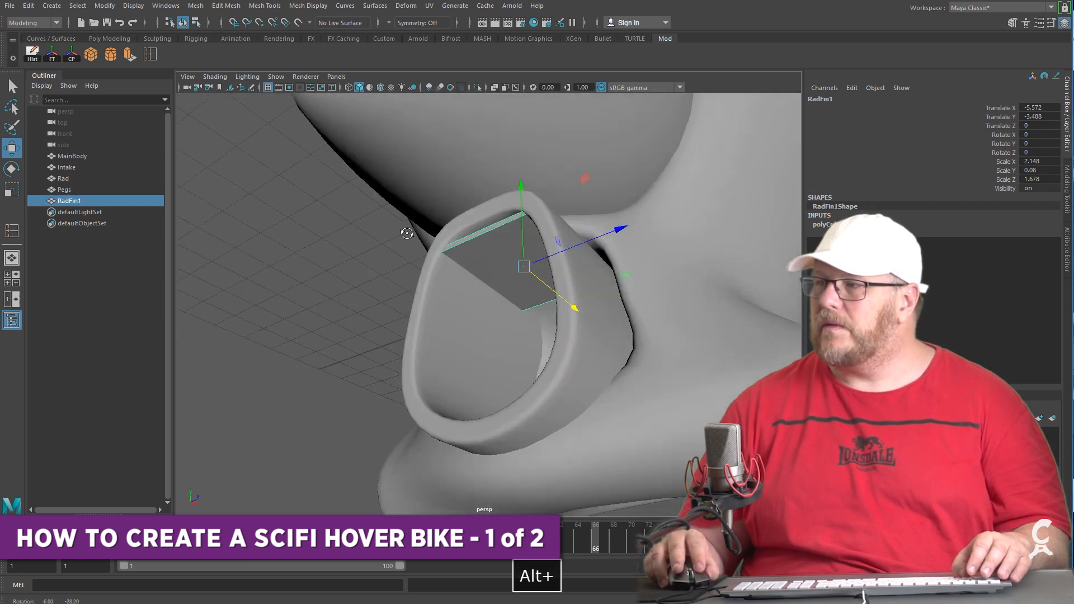
Lengthen RadFin1 to about 4.042 in X and shift it to about -4.656 in X and -3.478 in Y, deeper inside the radiator
key("r")
left_click_drag(576, 311, 585, 280)
key("w")
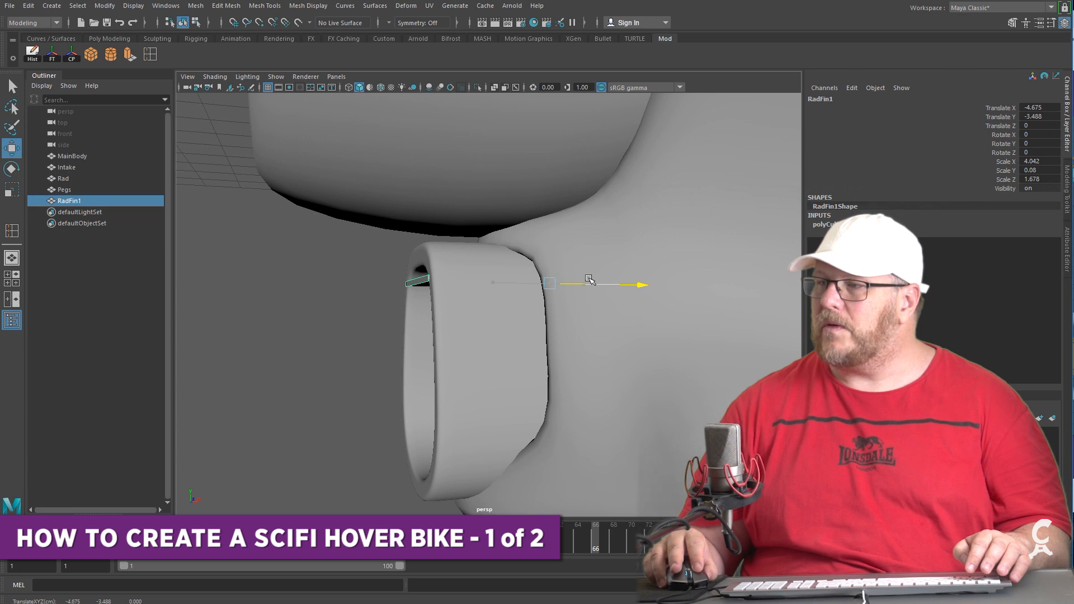
left_click_drag(588, 280, 536, 255, "alt")
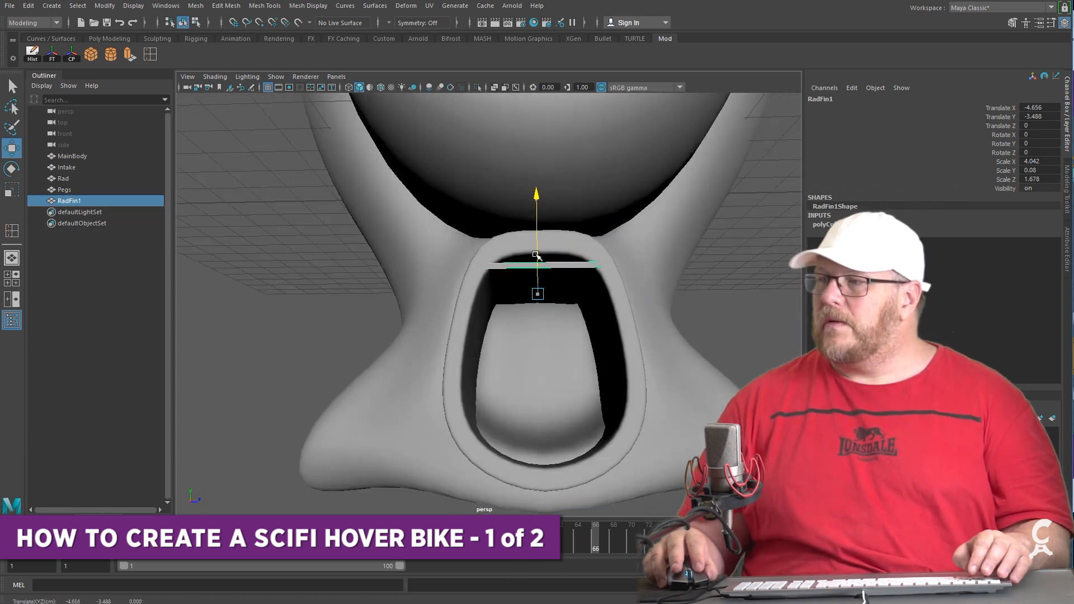
left_click_drag(516, 294, 520, 269, "alt")
Freeze the transformations of RadFin1 and delete its construction history
left_click(52, 54)
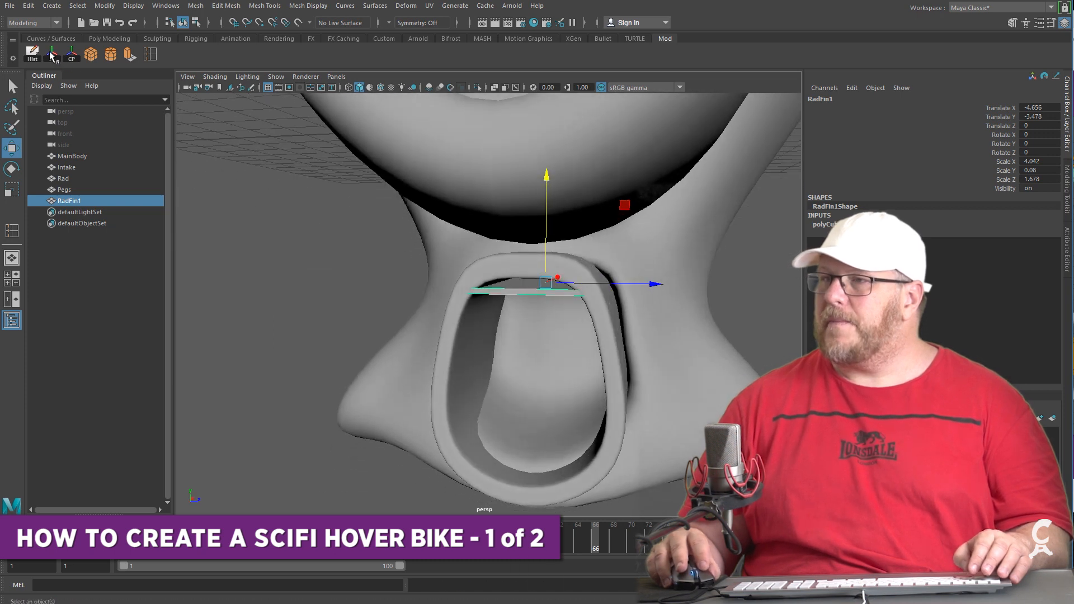
left_click(33, 54)
left_click_drag(695, 359, 526, 357, "alt")
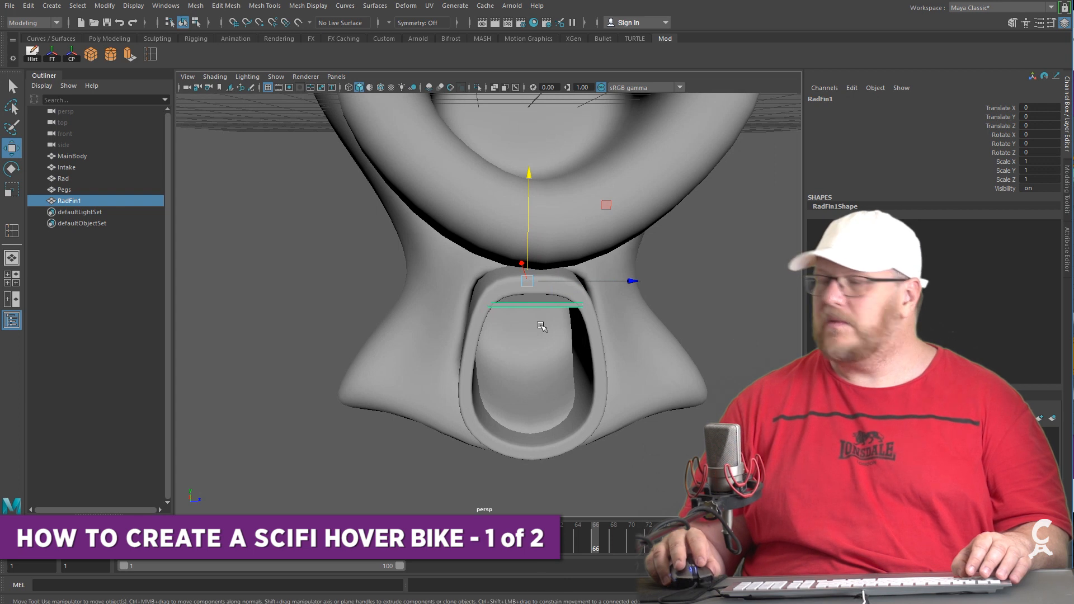
Duplicate RadFin1 and set the copy's Translate Y to -0.17 to place a second fin below it
left_click_drag(557, 306, 607, 313, "alt")
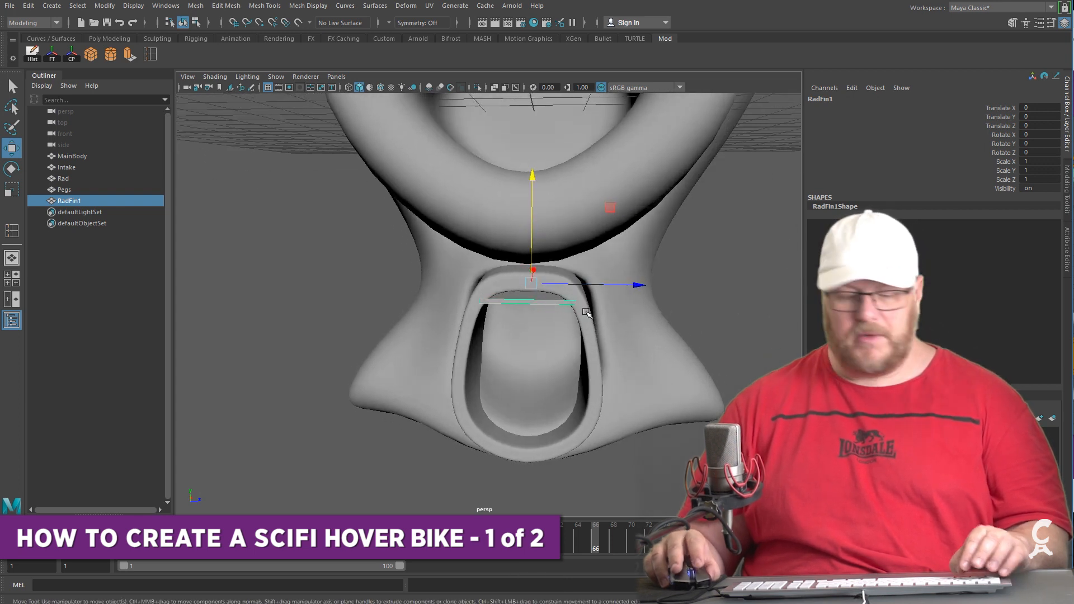
key("ctrl+d")
left_click_drag(533, 243, 542, 254)
left_click_drag(498, 290, 492, 296, "alt")
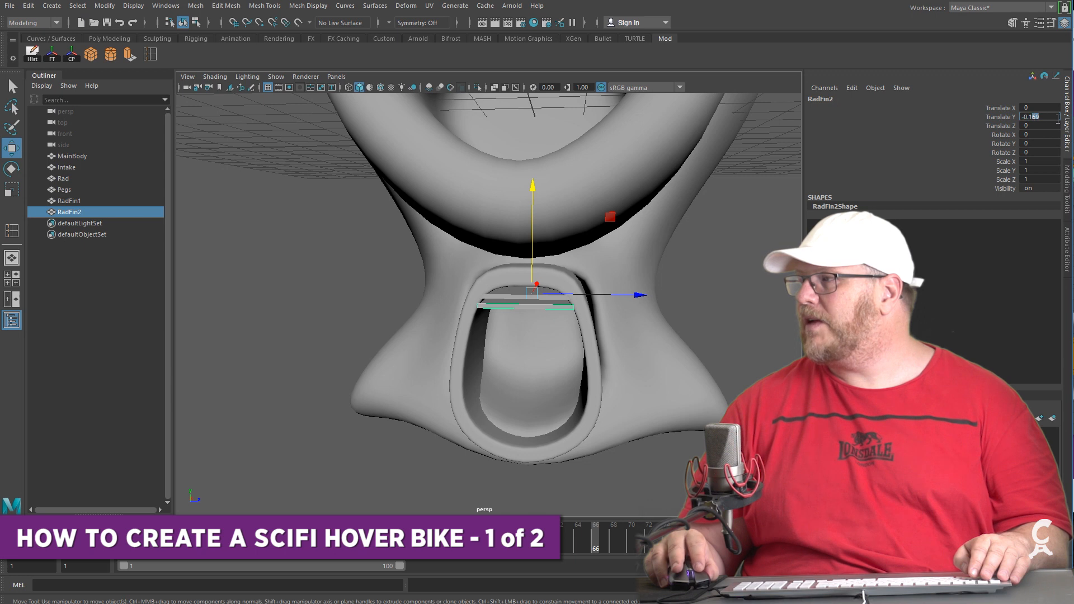
type("7")
key("Return")
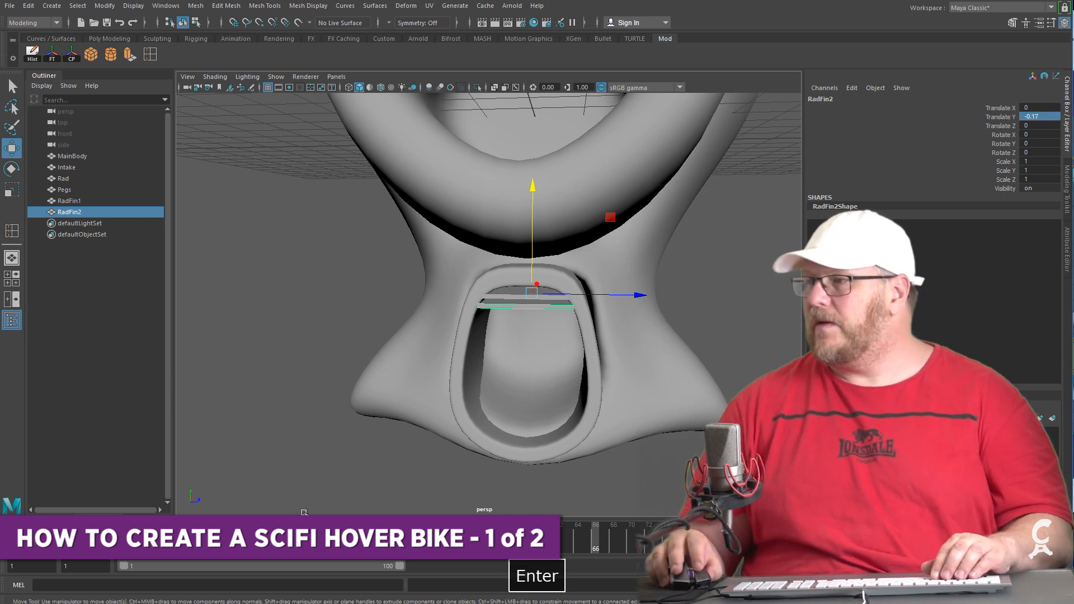
Duplicate the second fin and set the new copy's Translate Y to -0.34
key("ctrl+d")
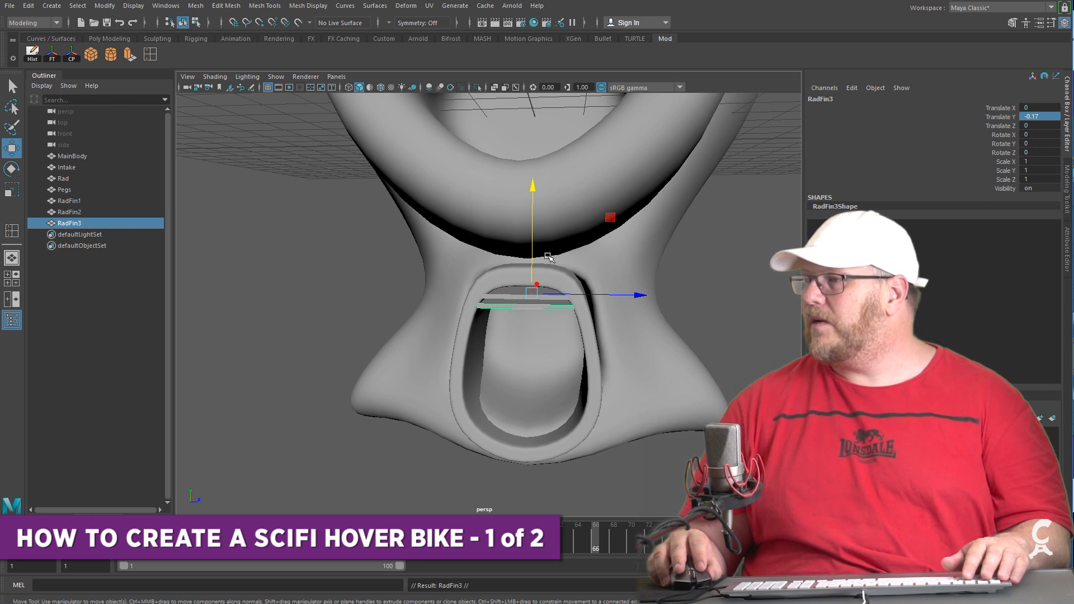
left_click_drag(533, 254, 534, 264)
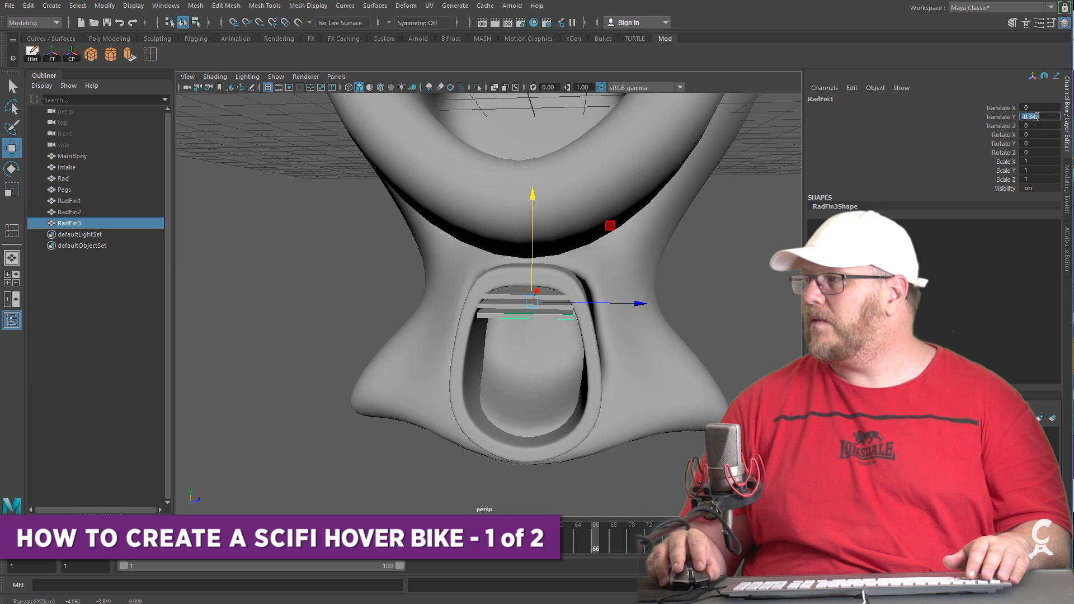
key("Delete")
key("Return")
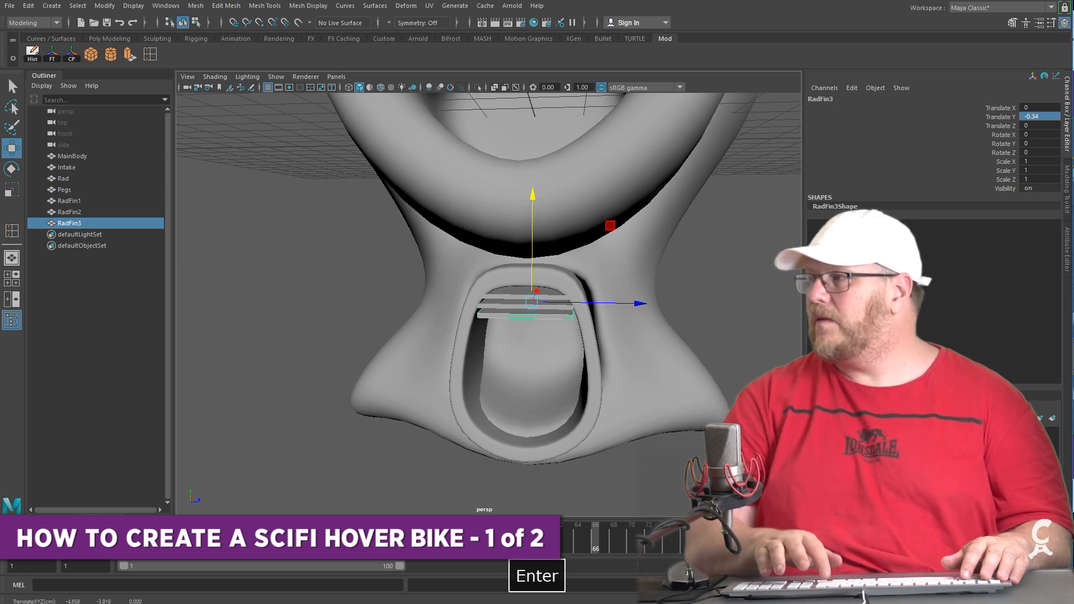
Duplicate the third radiator fin and lower the copy to about -0.534 in Translate Y
key("ctrl+d")
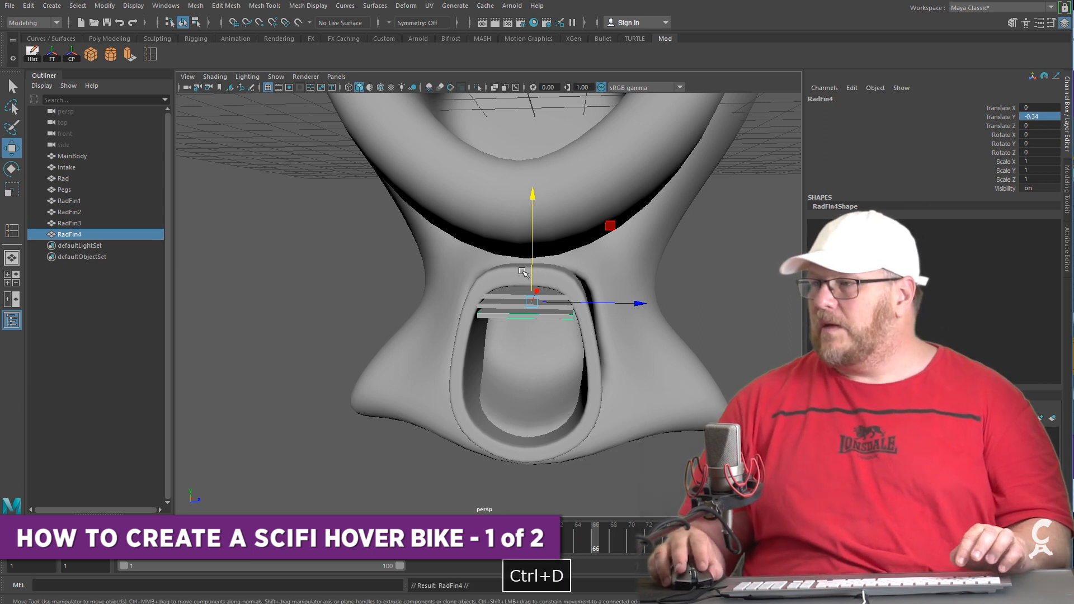
left_click_drag(531, 273, 533, 285)
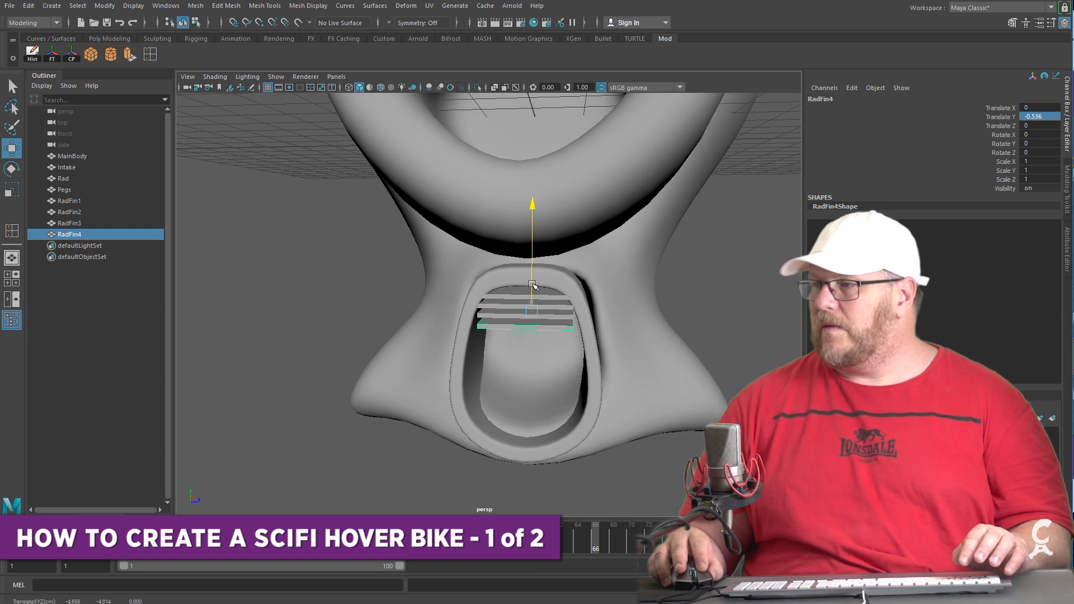
right_click_drag(519, 304, 515, 434, "alt")
key("ctrl+z")
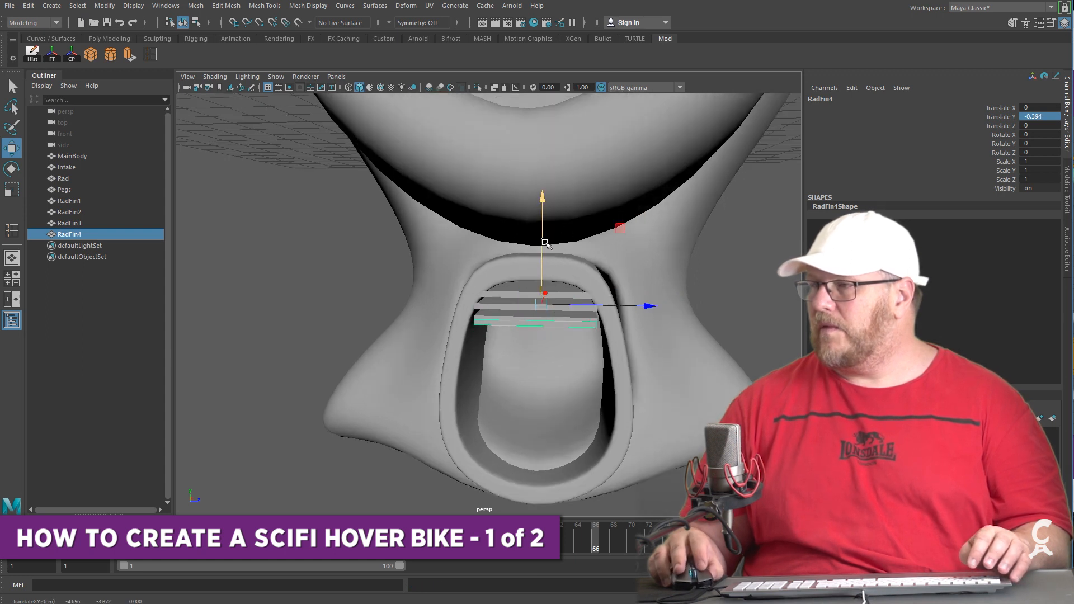
left_click_drag(545, 243, 545, 253)
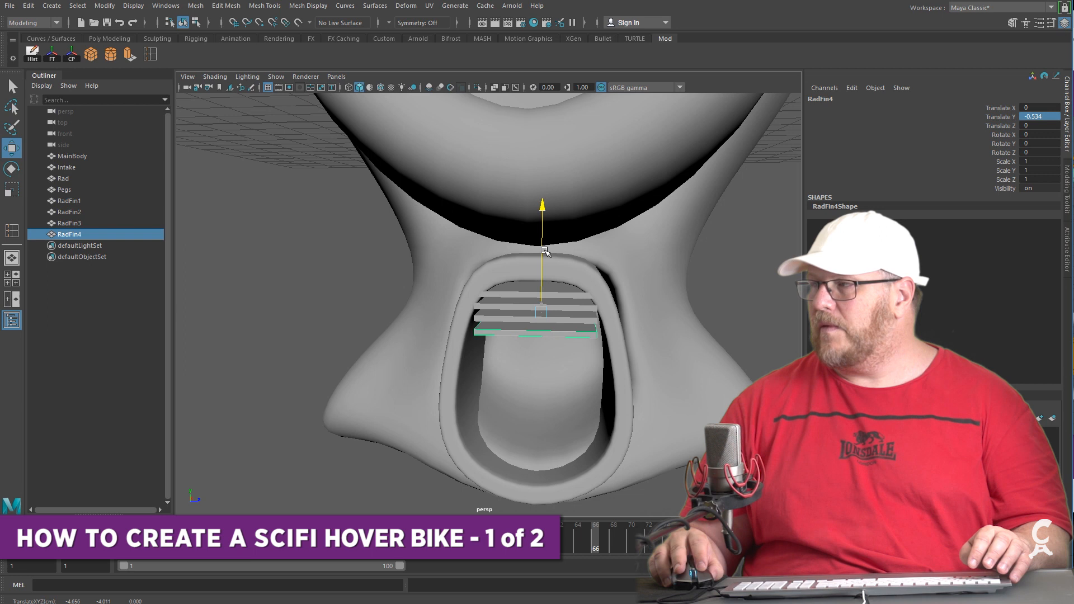
Set RadFin4's Translate Y to -0.531 to even out its spacing from the fin above
left_click_drag(523, 365, 530, 360, "alt")
right_click_drag(530, 359, 556, 412, "alt")
middle_click_drag(556, 413, 499, 397, "alt")
left_click_drag(500, 397, 485, 400, "alt")
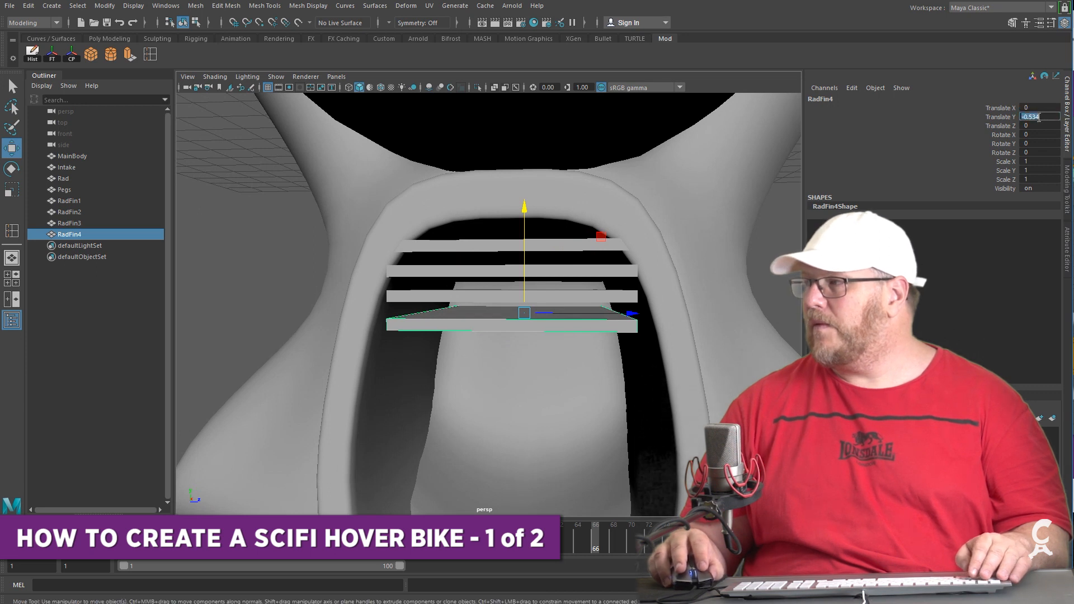
type("1")
key("Tab")
left_click_drag(463, 377, 379, 360, "alt")
scroll(379, 361, "down", 2)
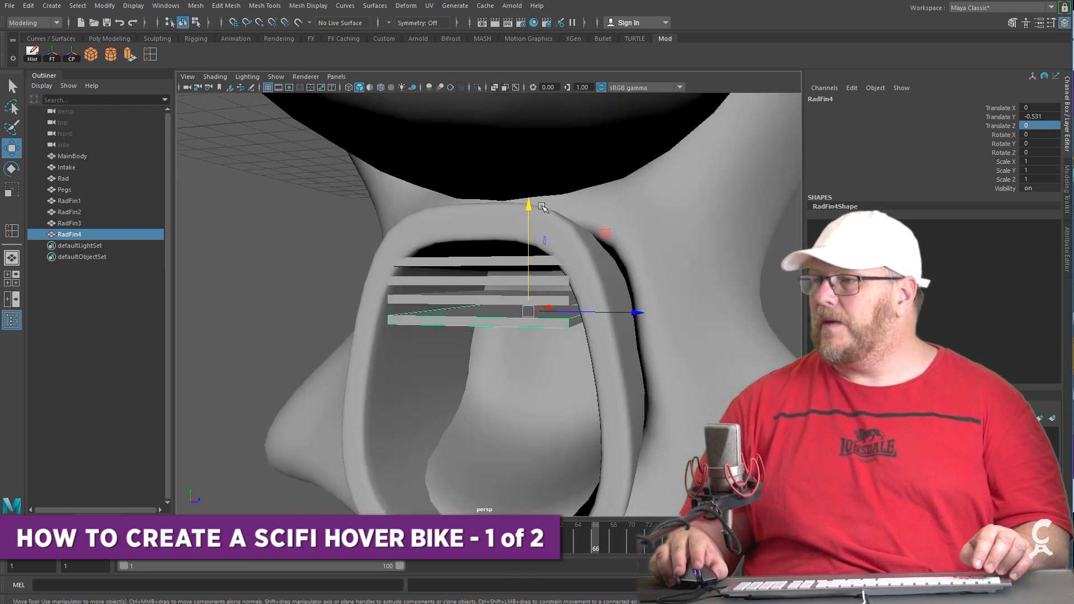
Duplicate all four radiator fins together and lower the copies below them, the lowest copy at about -1.227 in Translate Y
left_click(474, 262)
left_click(475, 282, "shift")
left_click(471, 303, "shift")
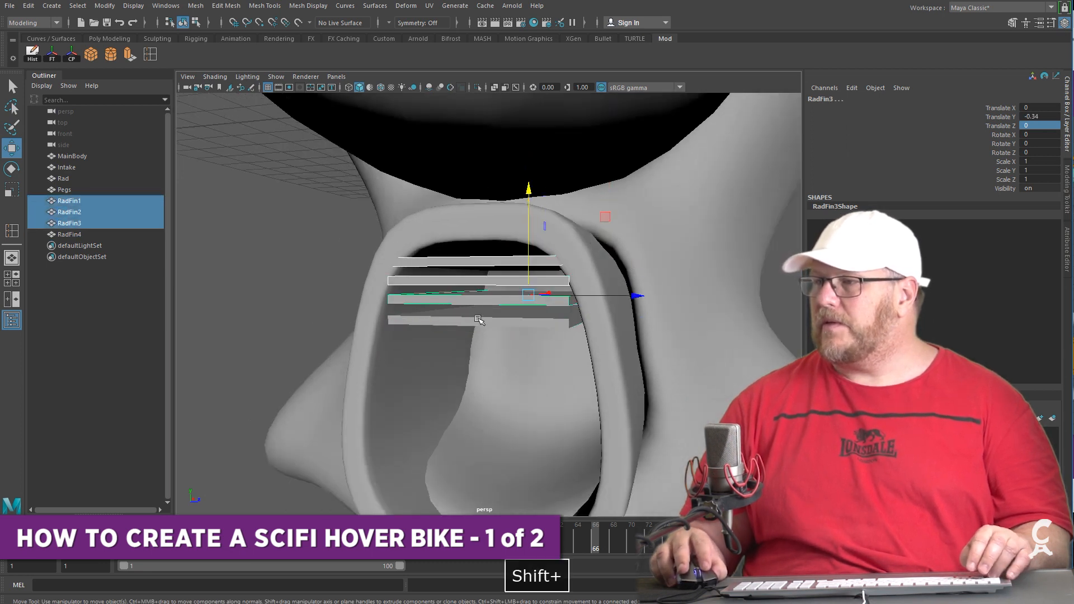
left_click(479, 320, "shift")
key("ctrl+d")
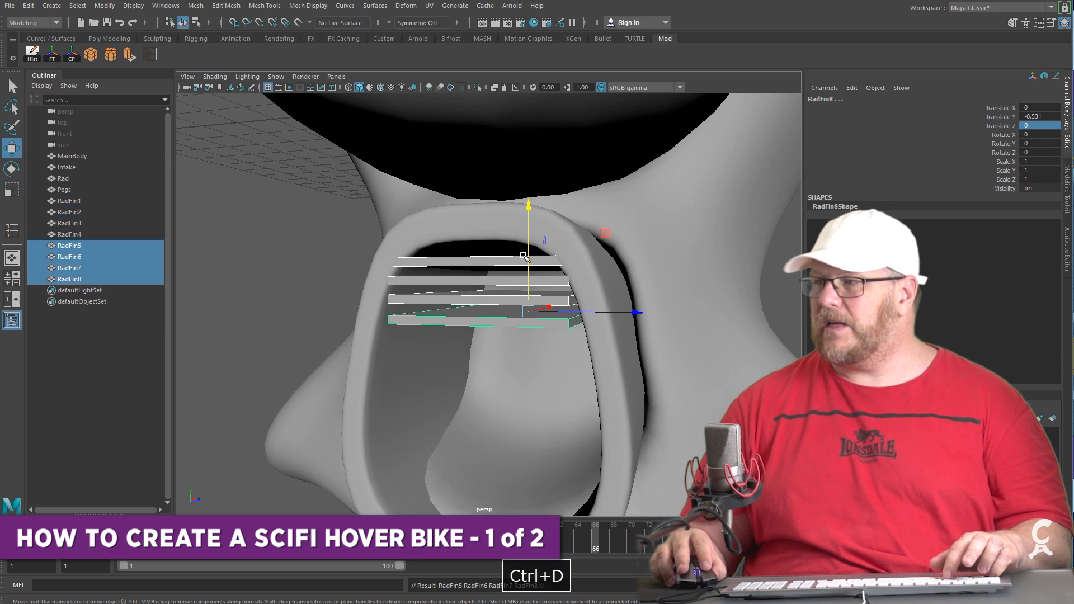
left_click_drag(524, 257, 549, 311)
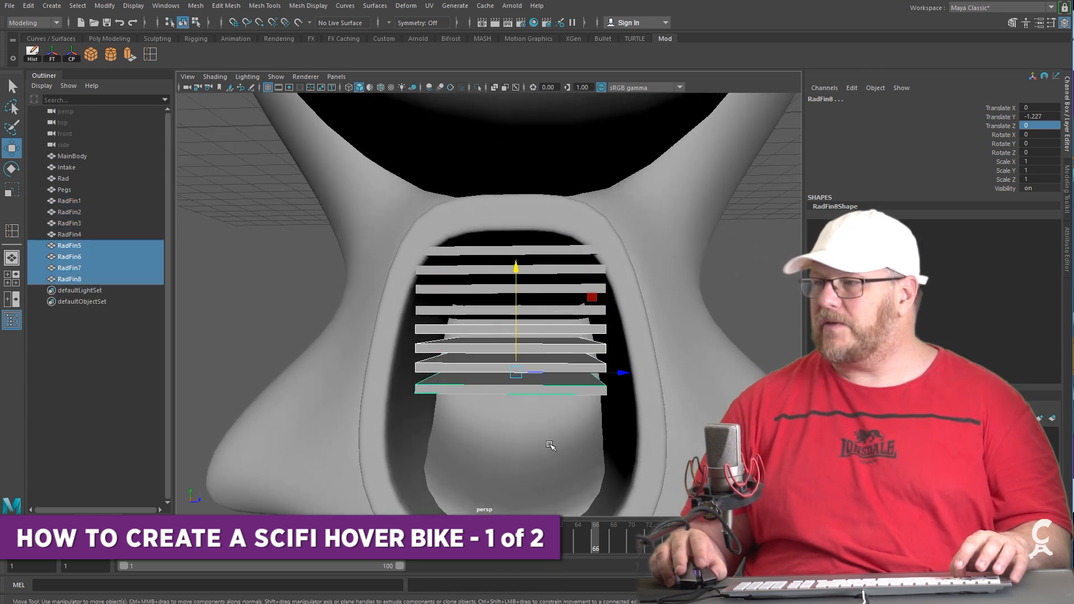
Widen the four lower fins to about 1.341 in Scale Z so they span the radiator opening
scroll(549, 446, "down", 5)
left_click_drag(523, 405, 530, 408, "alt")
key("r")
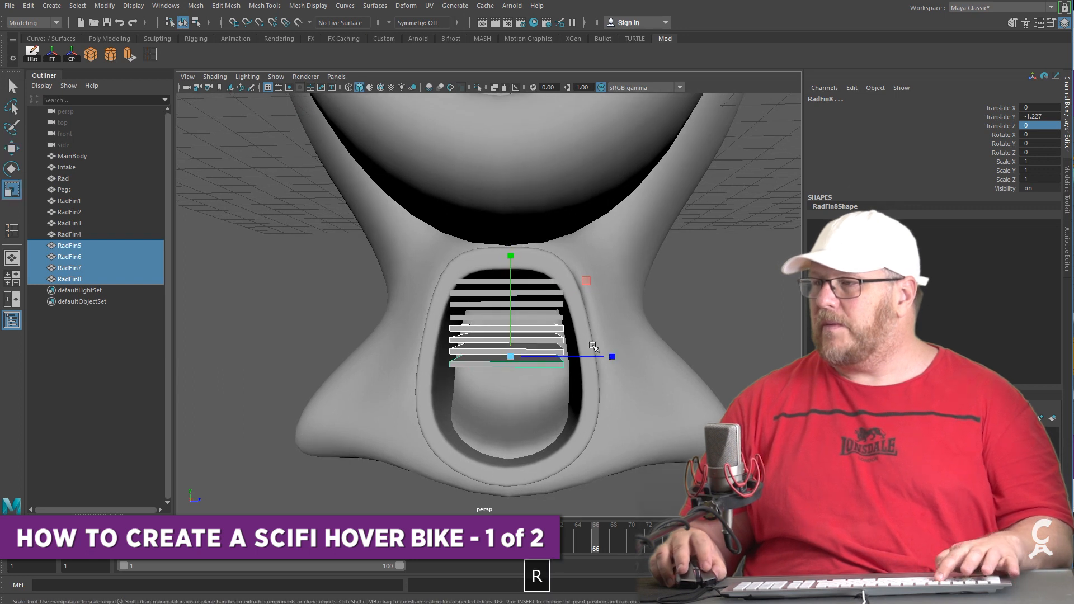
left_click(621, 359)
key("ctrl+z")
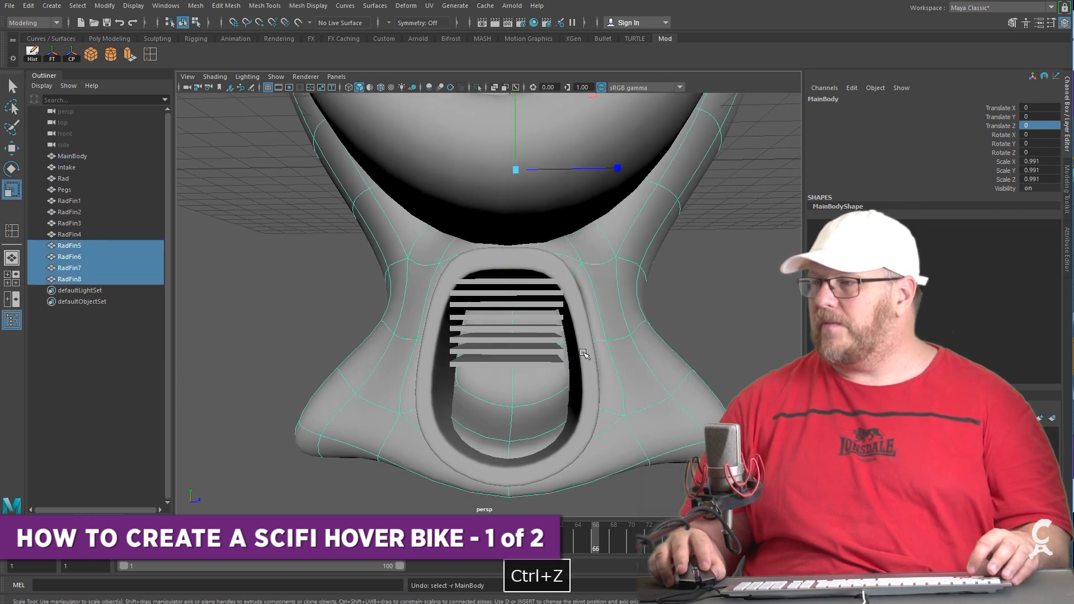
left_click_drag(610, 356, 639, 353)
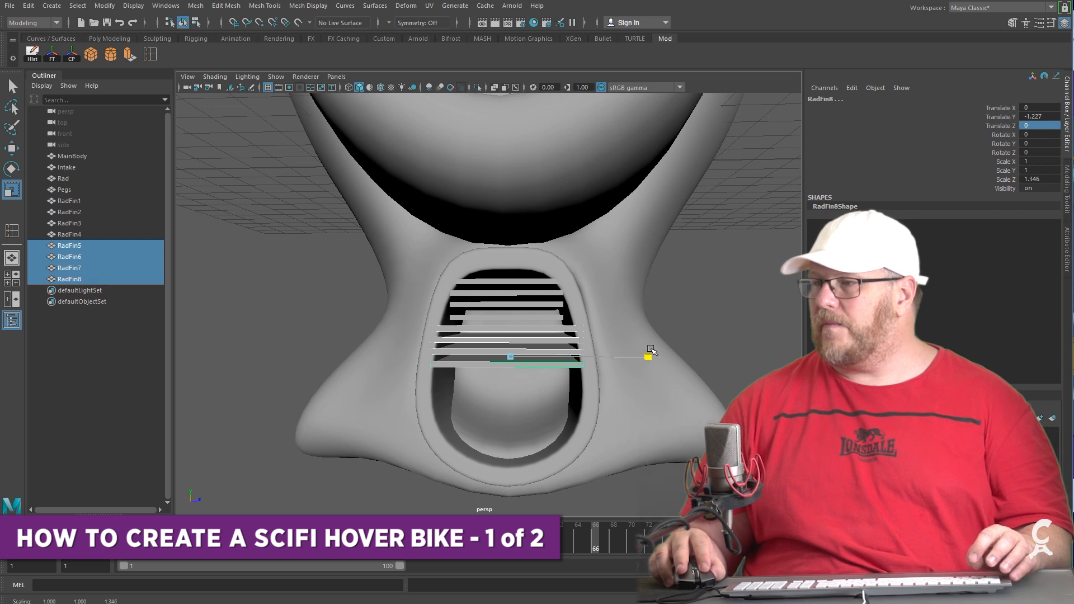
Widen RadFin4 to about 1.186 and RadFin3 to about 1.148 in Scale Z to reach the radiator walls
left_click_drag(480, 403, 446, 405, "alt")
right_click_drag(446, 406, 485, 439, "alt")
left_click_drag(485, 439, 501, 392, "alt")
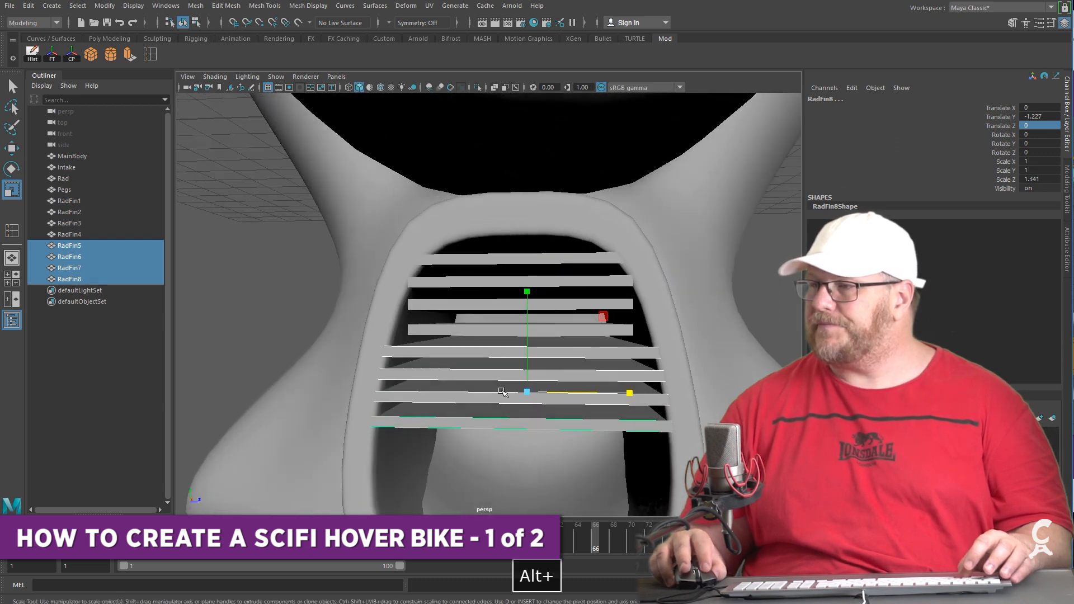
left_click(492, 328)
left_click_drag(629, 329, 646, 329)
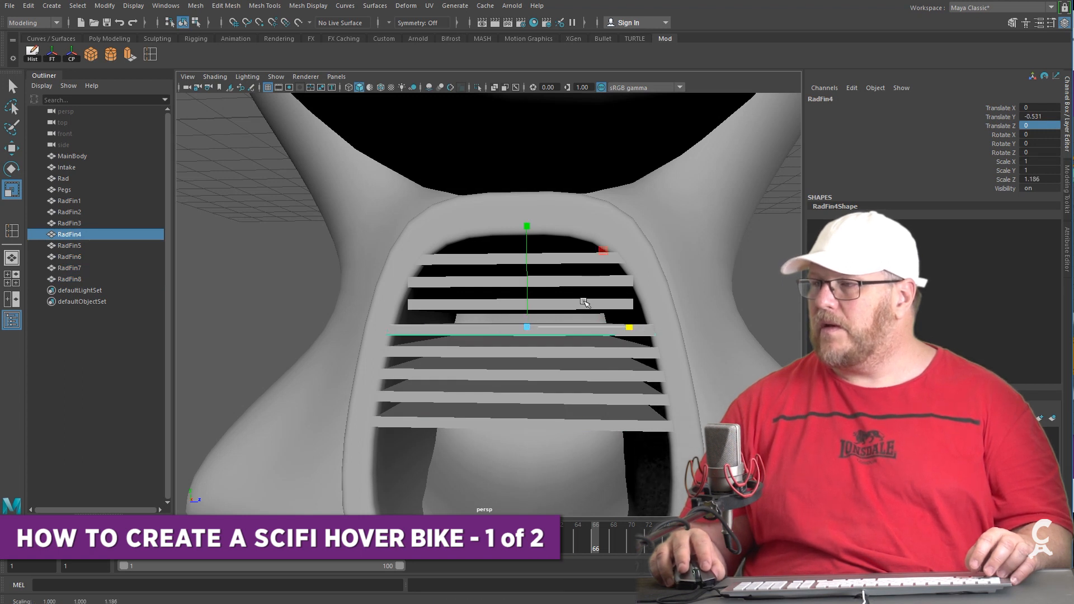
left_click(585, 303)
left_click_drag(630, 309, 635, 307)
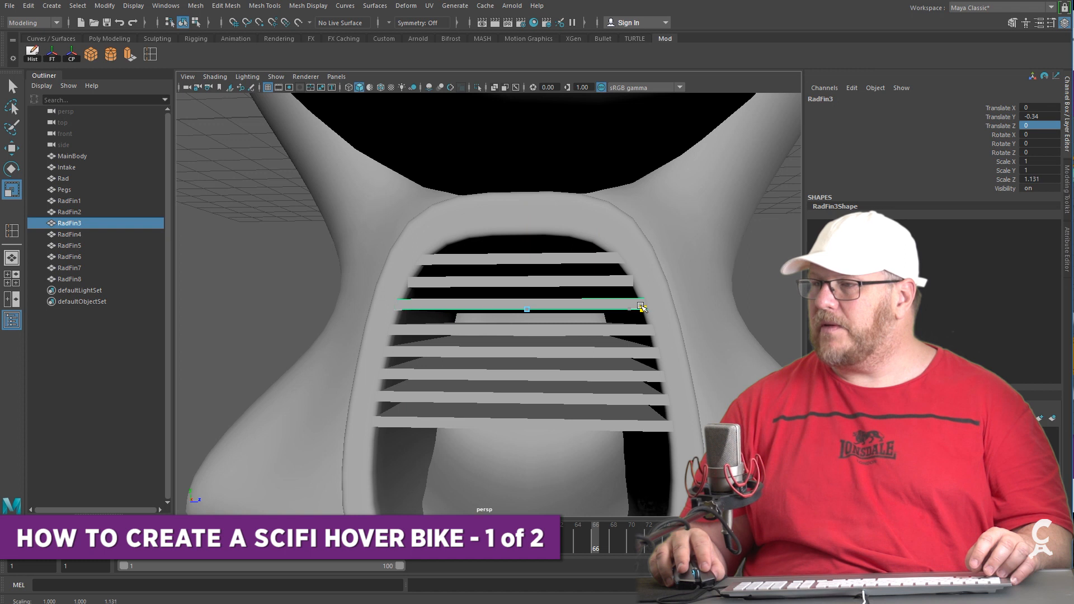
Place duplicates of the three lowest fins below the stack, the uppermost at about -1.39 in Y, and widen them to about 1.416 in Scale Z
middle_click_drag(482, 422, 503, 343, "alt")
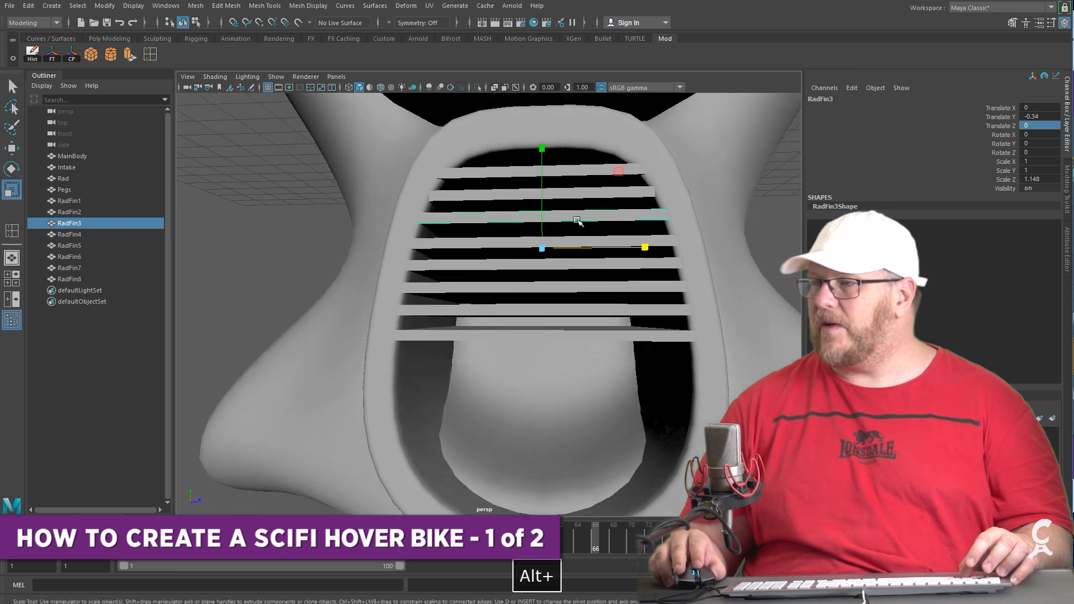
left_click(497, 267)
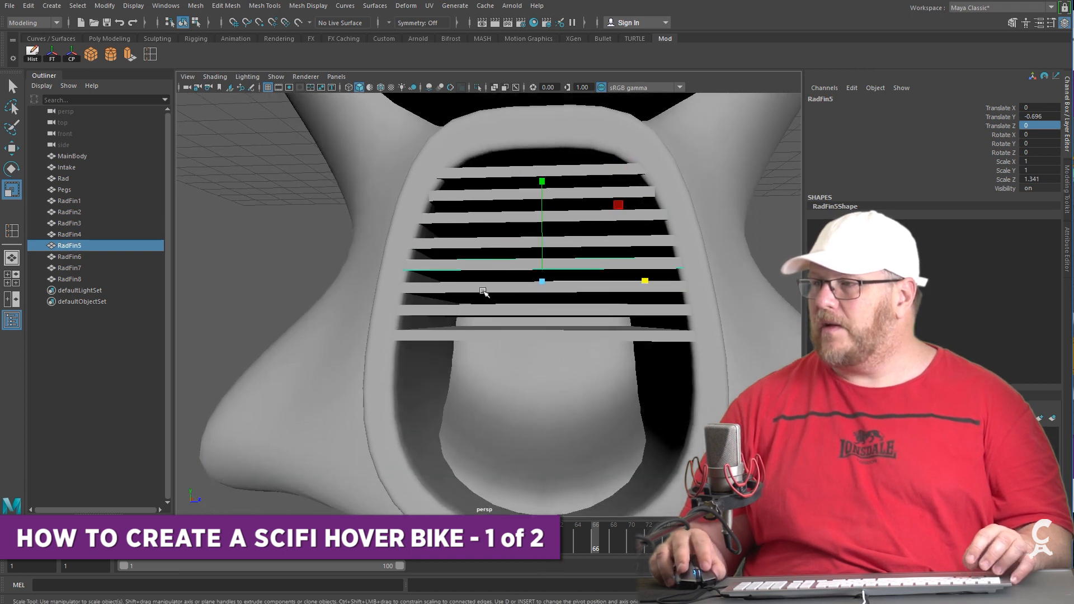
left_click(483, 291, "shift")
left_click(479, 310, "shift")
left_click(475, 331, "shift")
left_click(475, 333)
left_click(481, 305, "shift")
left_click(480, 289, "shift")
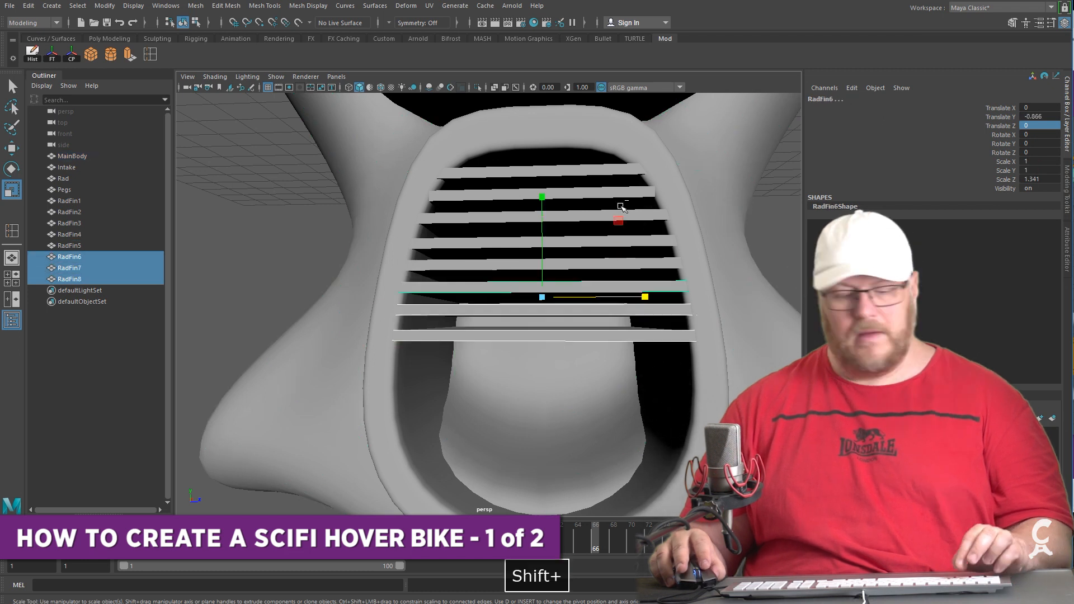
key("ctrl+d")
key("w")
left_click_drag(543, 236, 492, 268)
key("r")
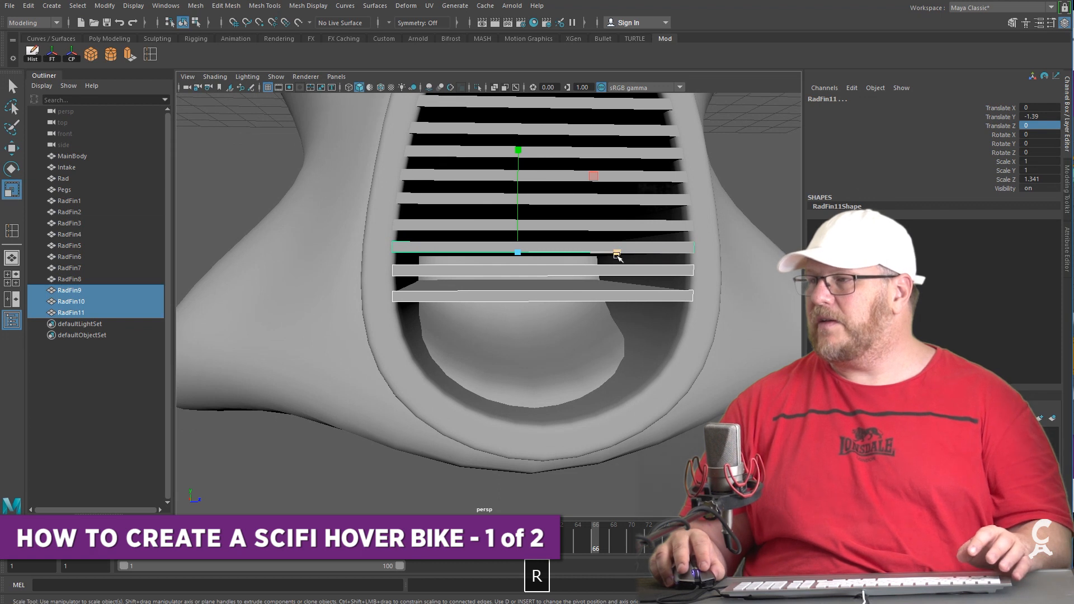
left_click_drag(617, 255, 622, 256)
Duplicate the three widened fins and lower the copies to continue the stack, the uppermost copy at about -1.939 in Translate Y
key("w")
left_click_drag(517, 221, 517, 276)
key("ctrl+z")
key("ctrl+z")
key("ctrl+d")
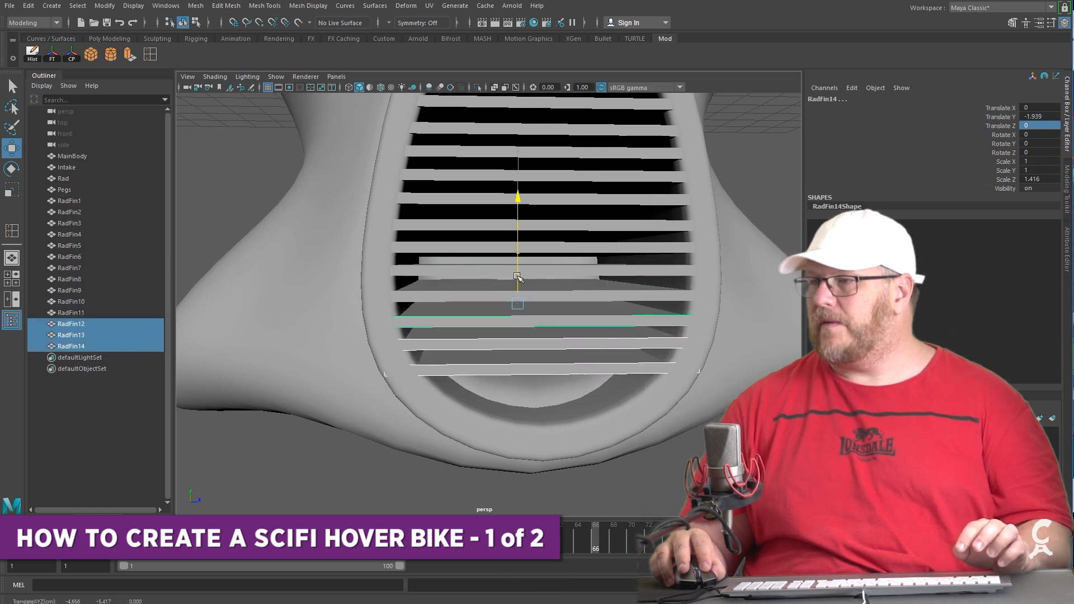
Adjust the widths of the newest fins to the narrowing opening, with the bottom fin at about 1.345 in Scale Z
key("r")
left_click_drag(618, 302, 627, 300)
left_click(614, 323)
left_click(576, 371)
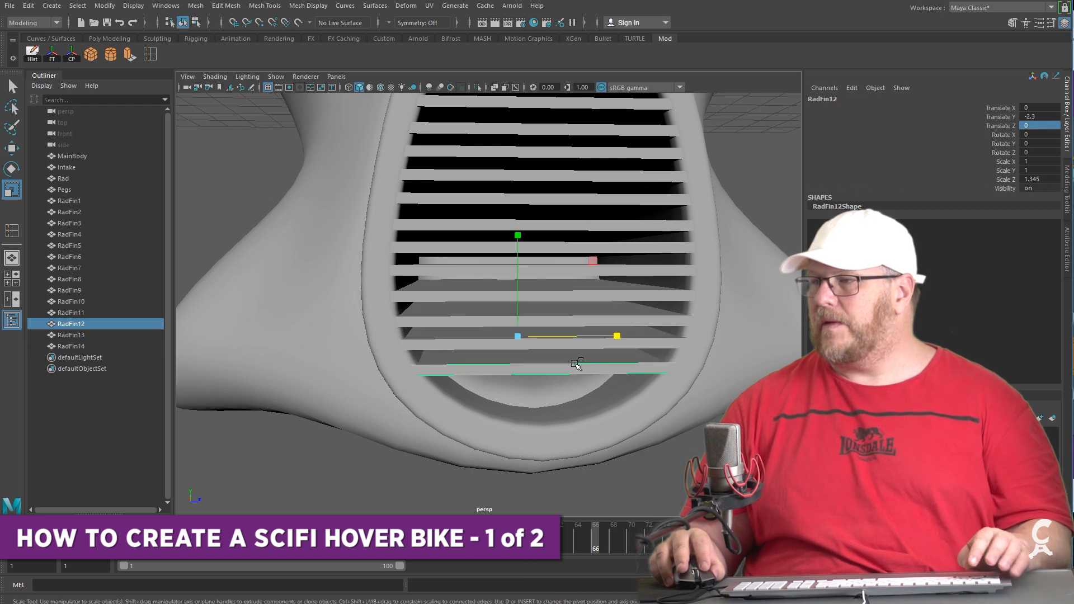
Duplicate the bottom fin, lower the copy to about -2.469 in Translate Y and narrow it to about 1.15 in Scale Z
key("ctrl+d")
key("ctrl+z")
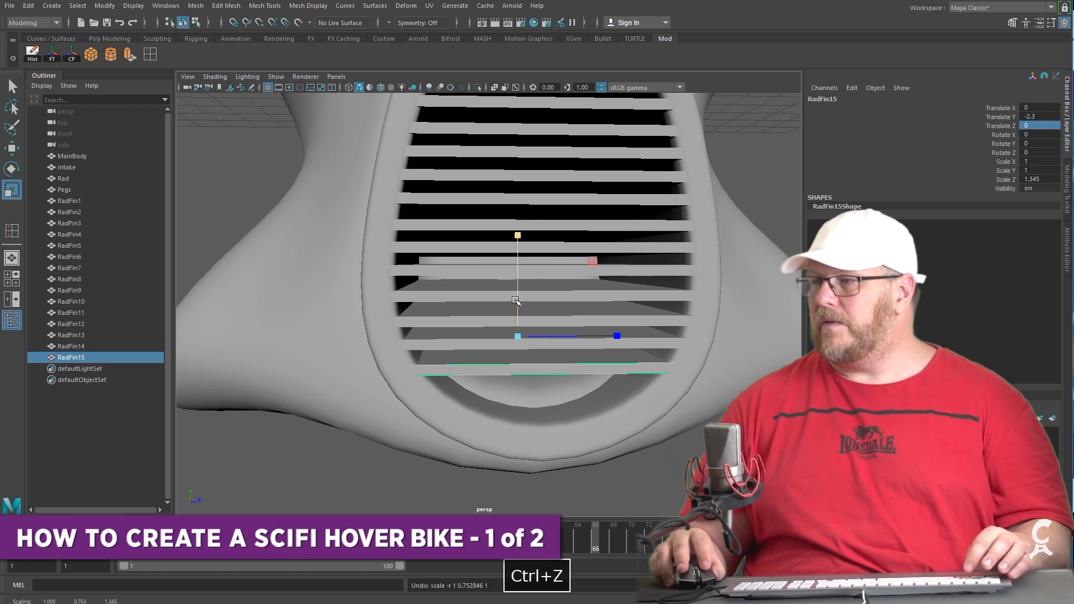
key("w")
left_click_drag(523, 294, 529, 316)
right_click_drag(511, 339, 658, 384, "alt")
key("r")
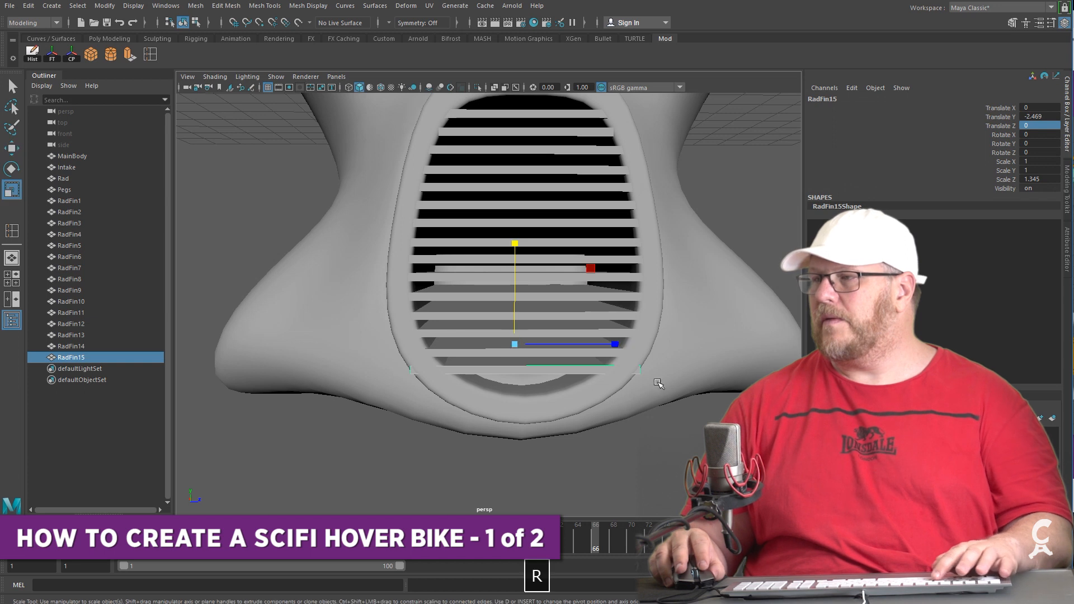
left_click_drag(616, 343, 606, 343)
left_click(590, 369)
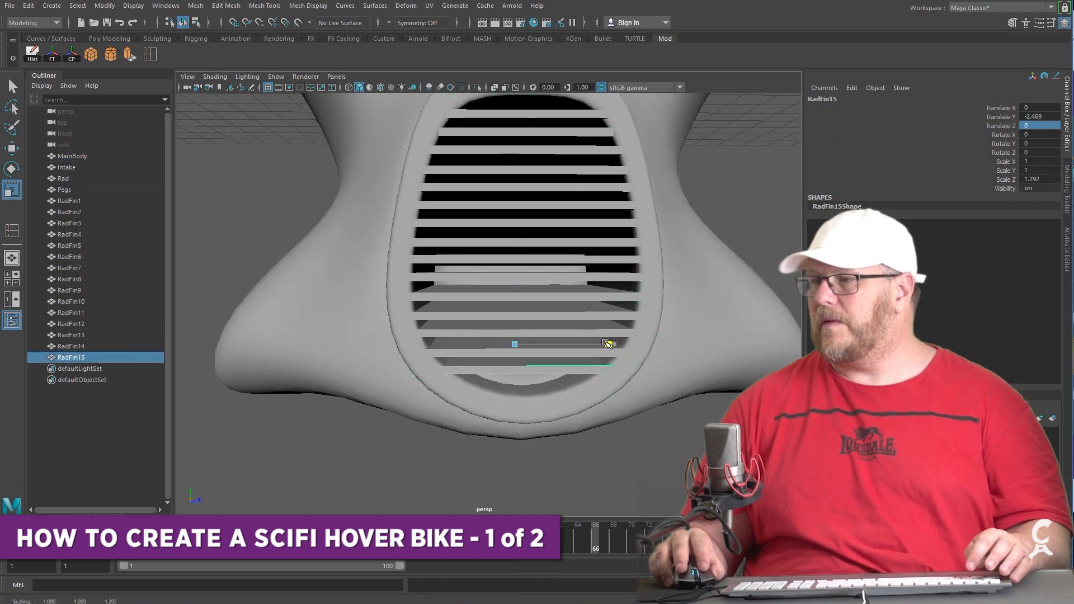
Add a final bottom fin by duplicating the last one, at about -2.667 in Translate Y and 0.849 in Scale Z
key("ctrl+d")
key("w")
left_click_drag(518, 294, 522, 314)
key("r")
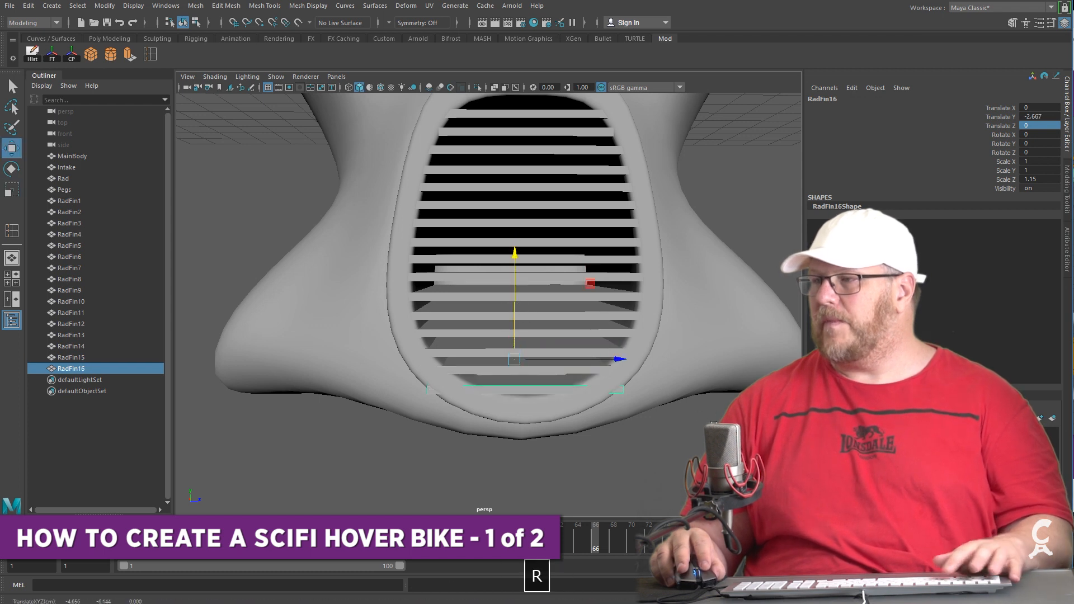
left_click_drag(614, 359, 610, 357)
left_click_drag(587, 359, 584, 358)
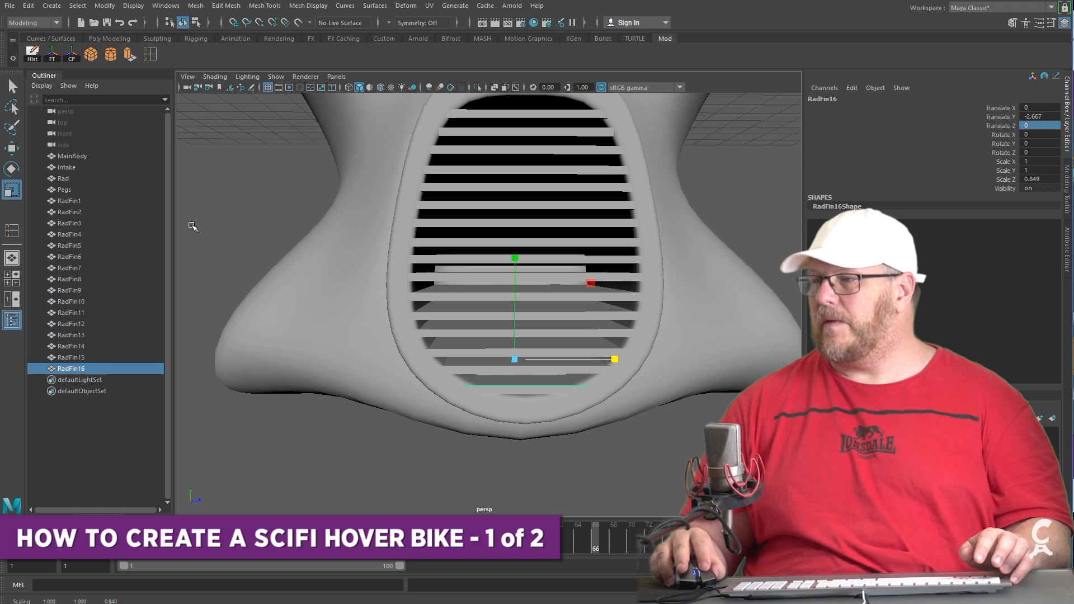
Group RadFin1 through RadFin16 and name the group RadFins
left_click(67, 202)
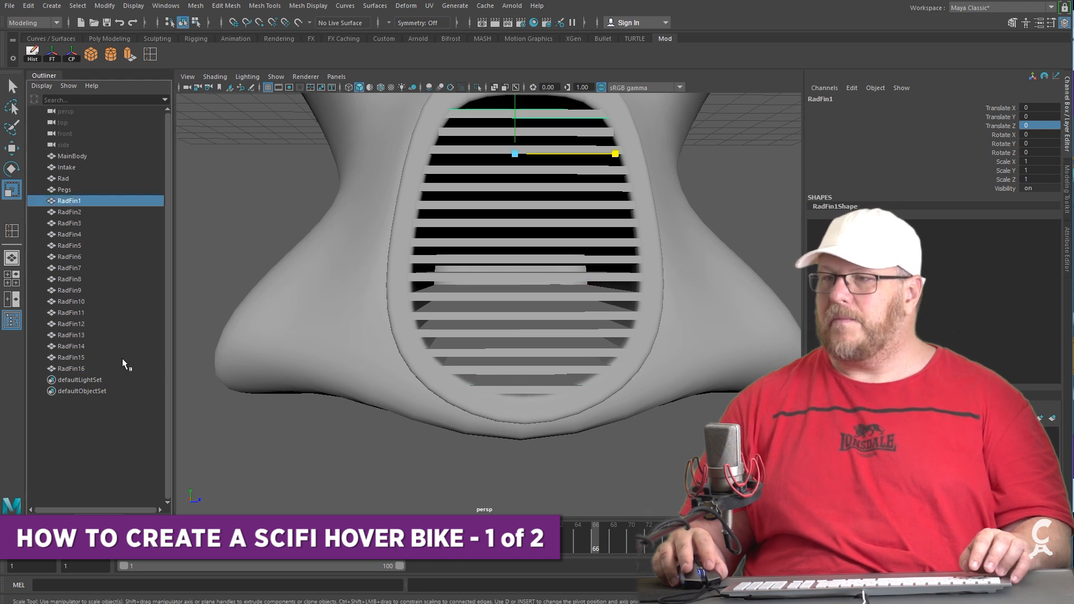
left_click(85, 361, "shift")
left_click(84, 369, "shift")
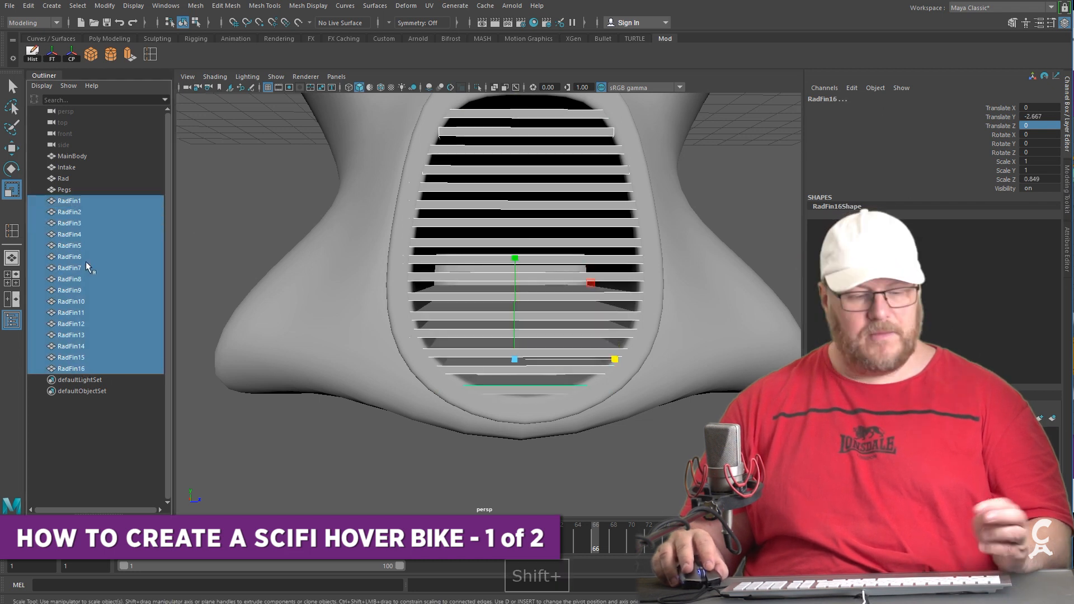
key("ctrl+g")
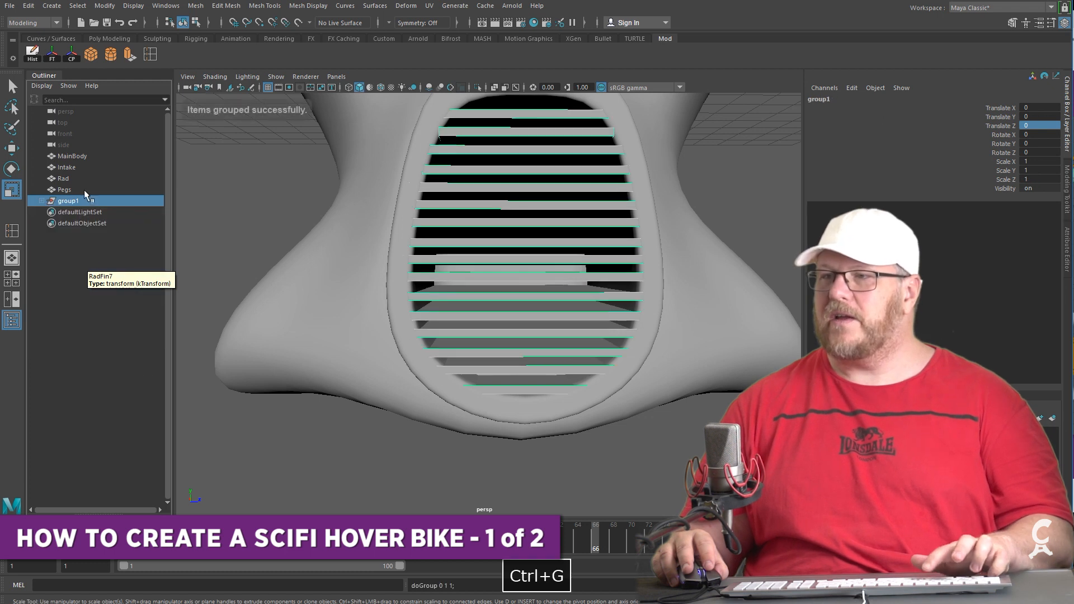
double_click(76, 200)
type("Rad")
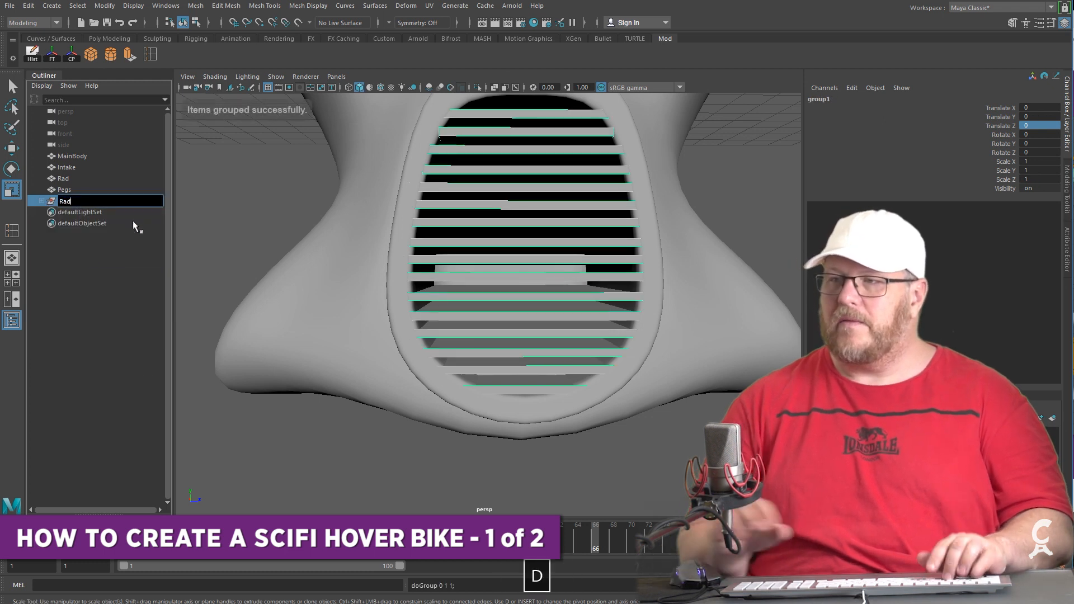
type("Fins")
key("Return")
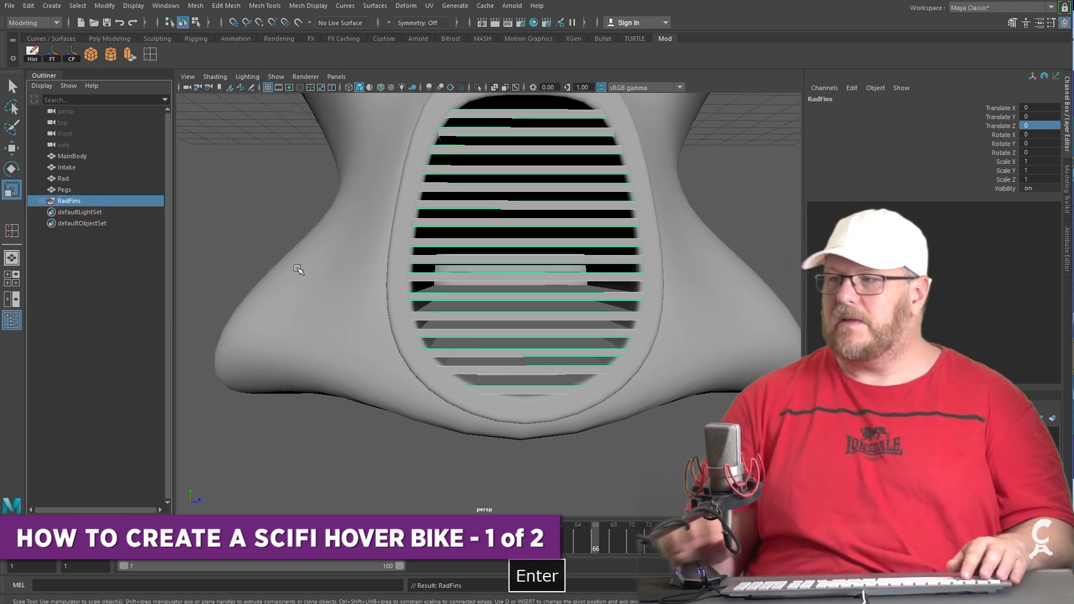
Examine the grouped fins inside the radiator from several angles and distances
key("w")
scroll(336, 367, "down", 6)
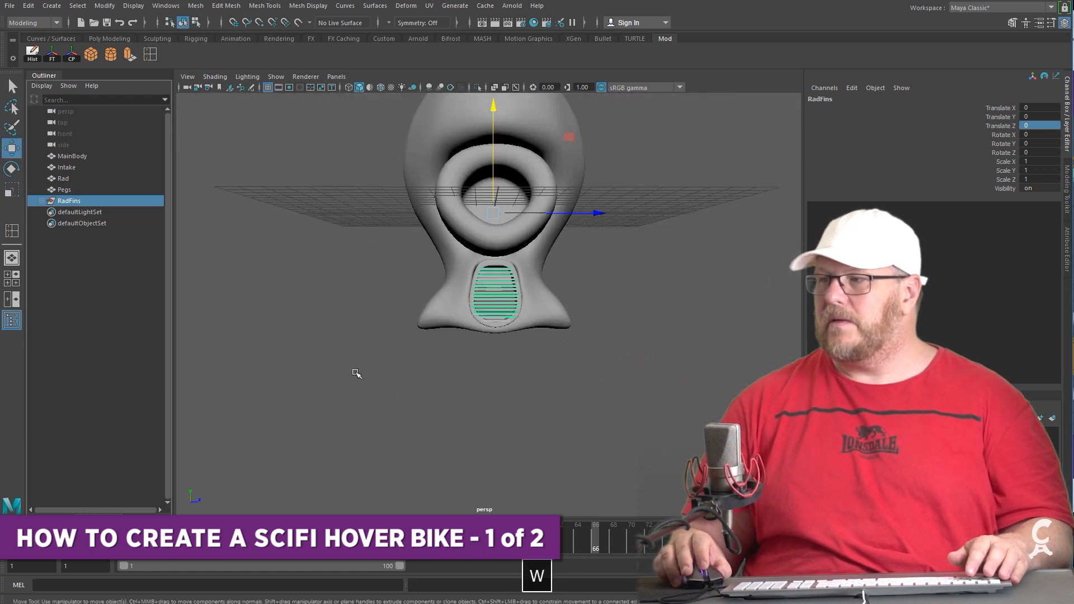
scroll(563, 459, "up", 5)
left_click_drag(562, 460, 528, 448, "alt")
middle_click_drag(505, 415, 507, 442, "alt")
scroll(508, 443, "up", 3)
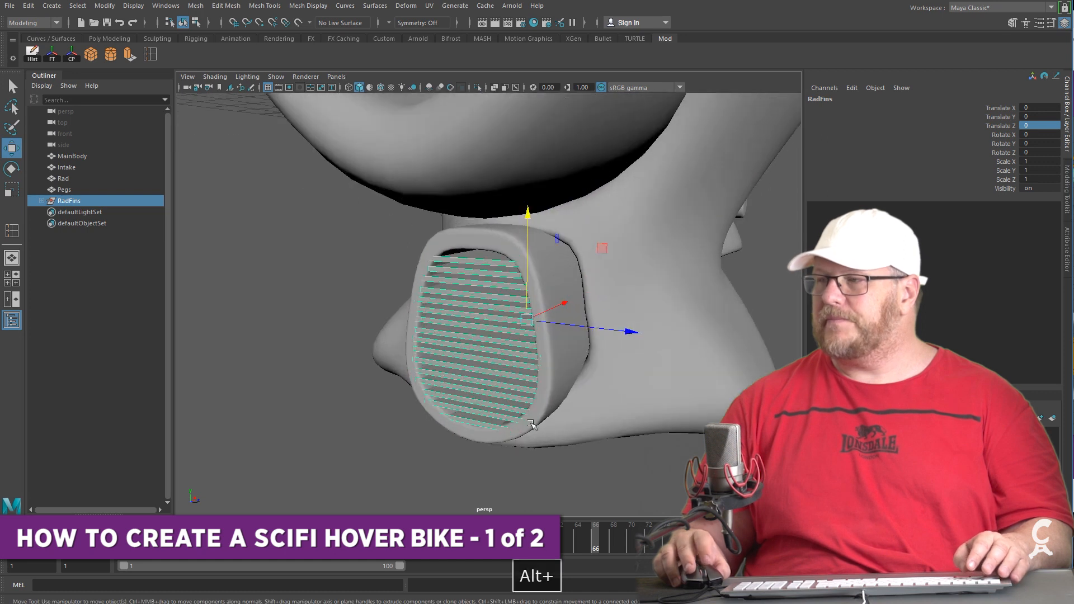
left_click_drag(534, 427, 532, 386, "alt")
left_click_drag(596, 303, 525, 239)
left_click(280, 265)
Reposition the Pegs on the body's lower side to 5.74 in Translate X and about -2.801 in Translate Y
scroll(548, 500, "down", 5)
left_click_drag(549, 500, 415, 446, "alt")
left_click(616, 288)
left_click(618, 287)
left_click_drag(618, 288, 441, 446, "alt")
key("r")
left_click_drag(377, 405, 494, 404)
key("w")
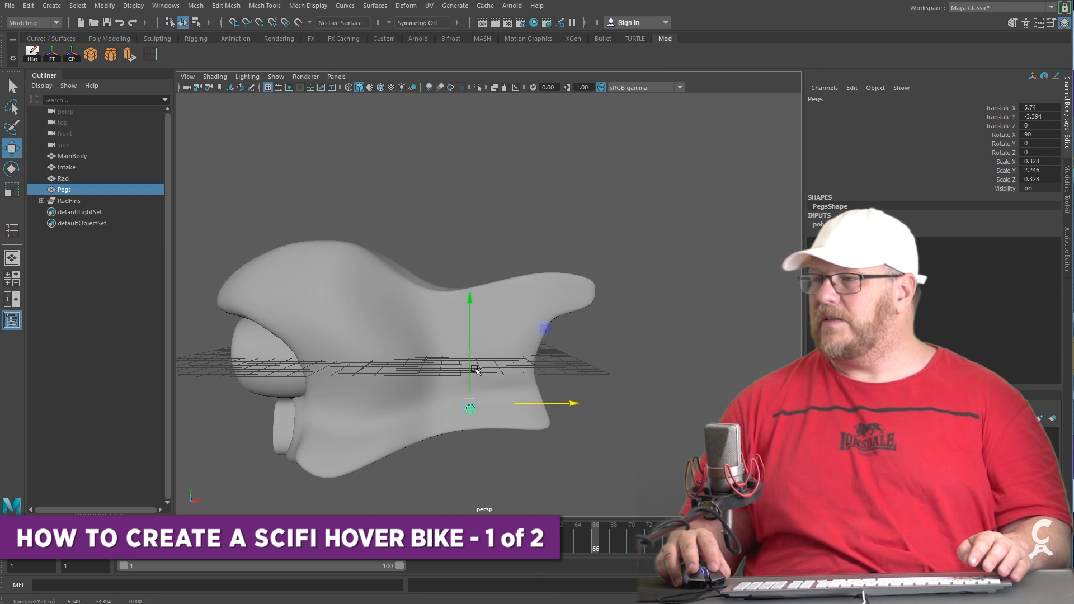
left_click_drag(473, 357, 609, 431, "alt")
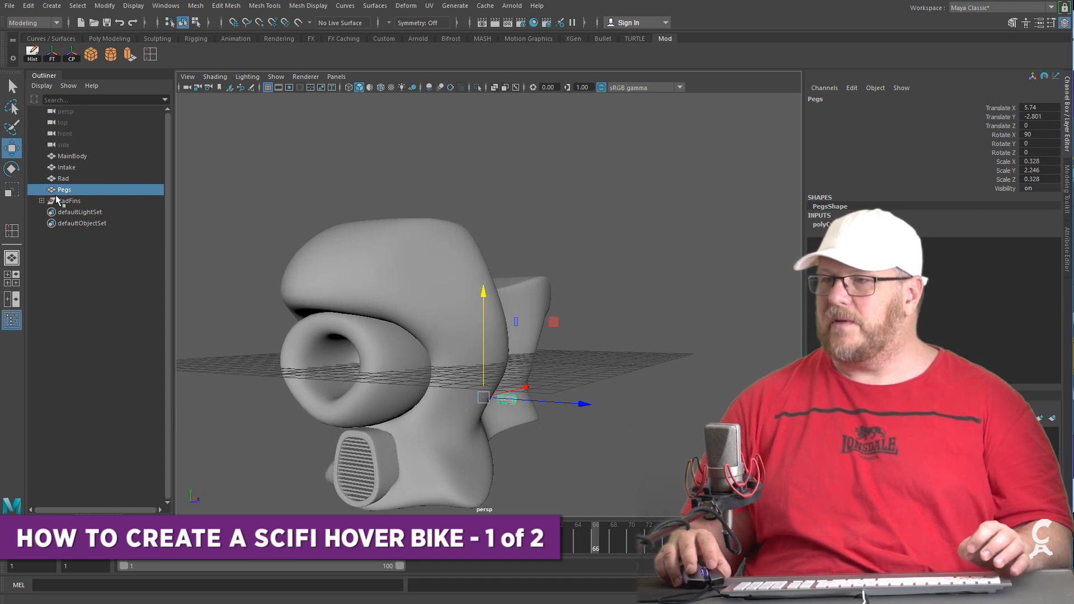
Parent the RadFins group under the Rad object and try moving Rad to test the link
left_click(75, 201)
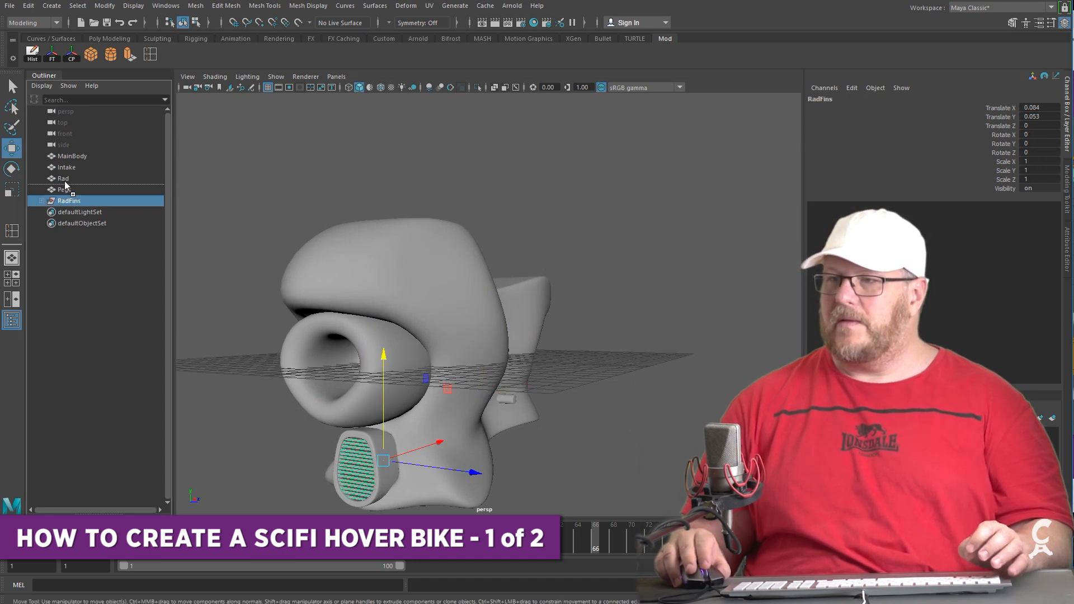
left_click_drag(64, 180, 65, 180)
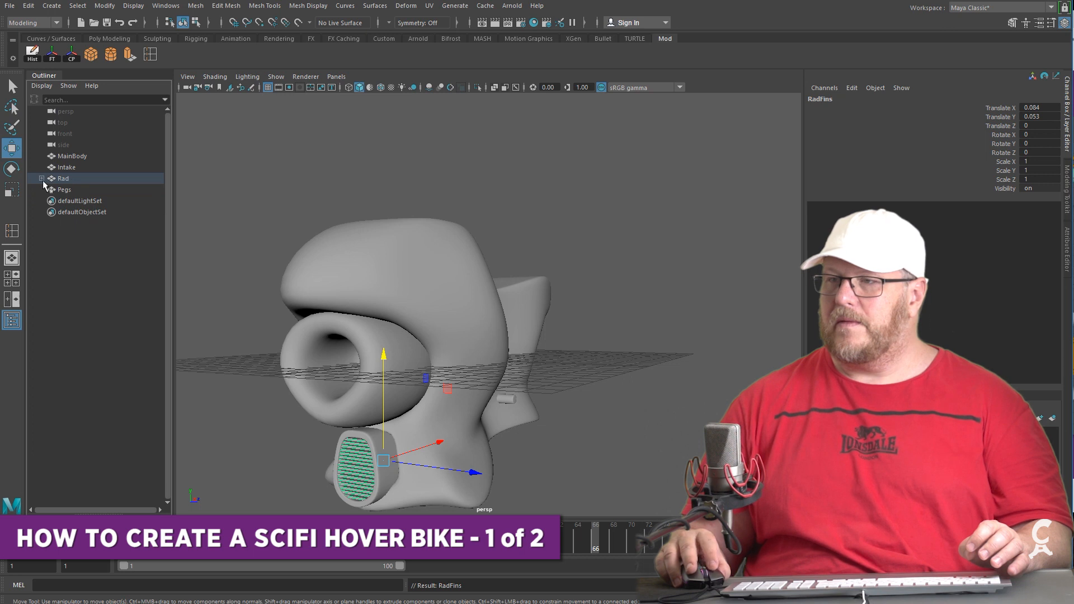
left_click(42, 178)
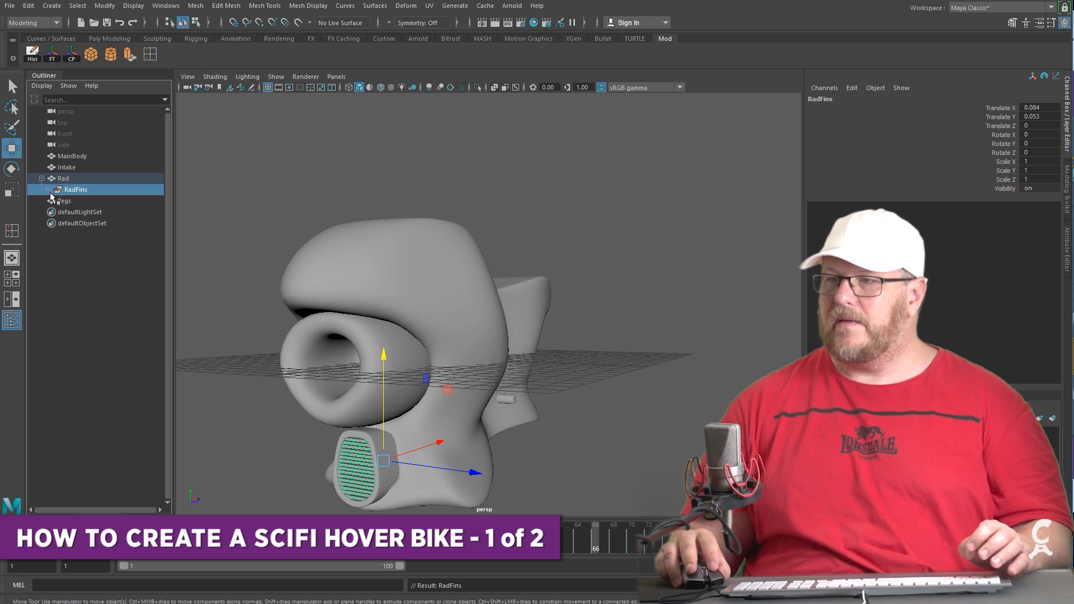
left_click(105, 178)
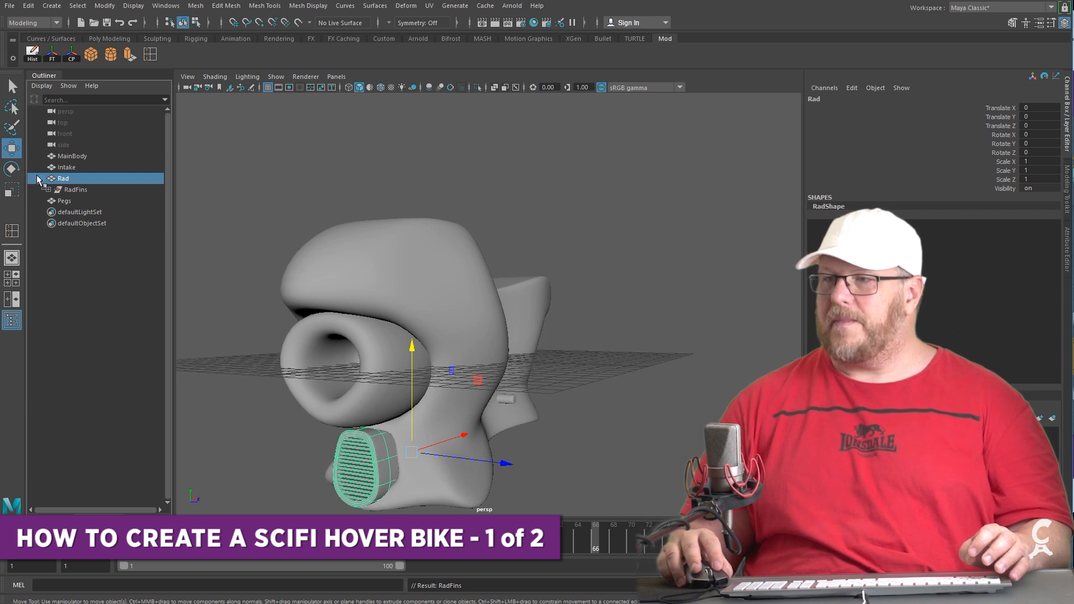
left_click_drag(417, 345, 402, 258)
key("ctrl+z")
Select the MainBody in a side-on view and save the scene
left_click(606, 257)
scroll(454, 417, "down", 5)
left_click_drag(454, 417, 297, 373, "alt")
left_click(412, 369)
left_click_drag(264, 137, 398, 299, "alt")
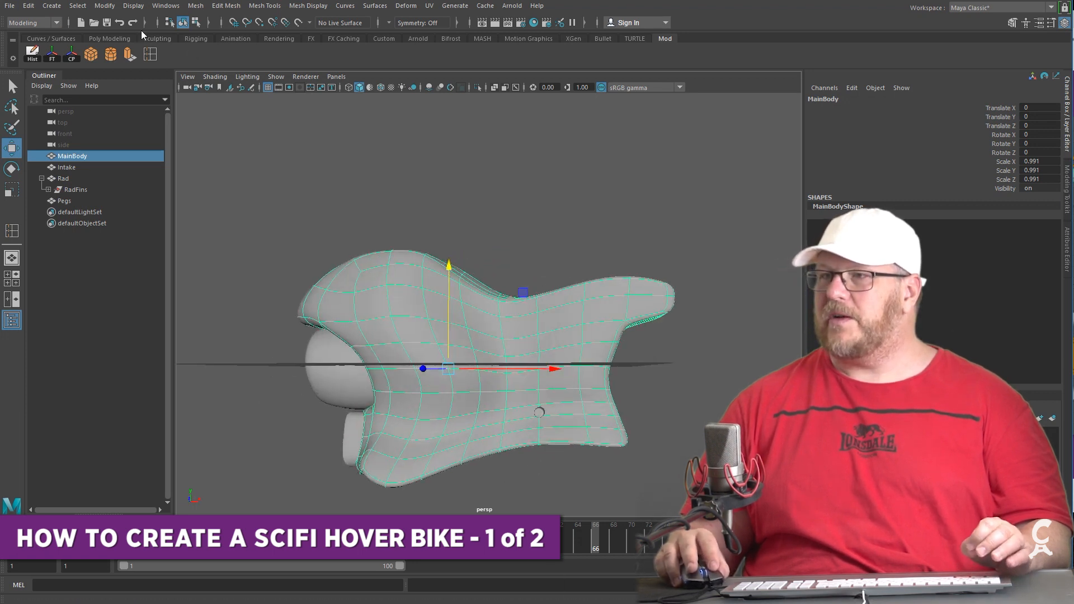
left_click(106, 23)
Compare the rear of the MainBody with the hover bike reference image RefFromPuddles.jpg
mouse_move(640, 357)
left_mouse_down("alt")
mouse_move(614, 385)
mouse_move(620, 352)
left_mouse_up("alt")
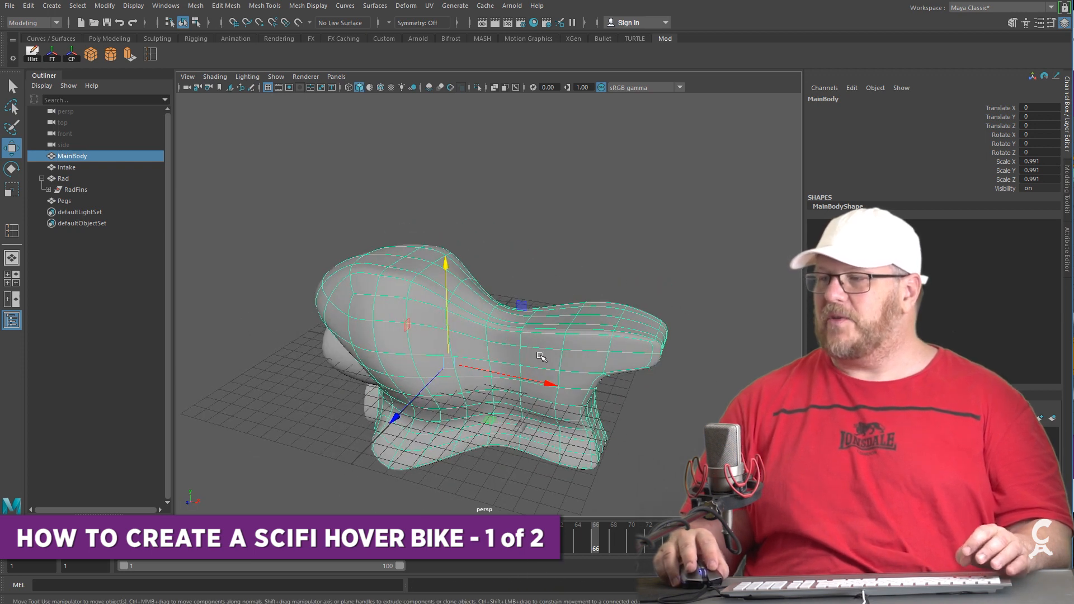
left_click_drag(523, 343, 435, 325, "alt")
left_click_drag(1073, 32, 736, 28)
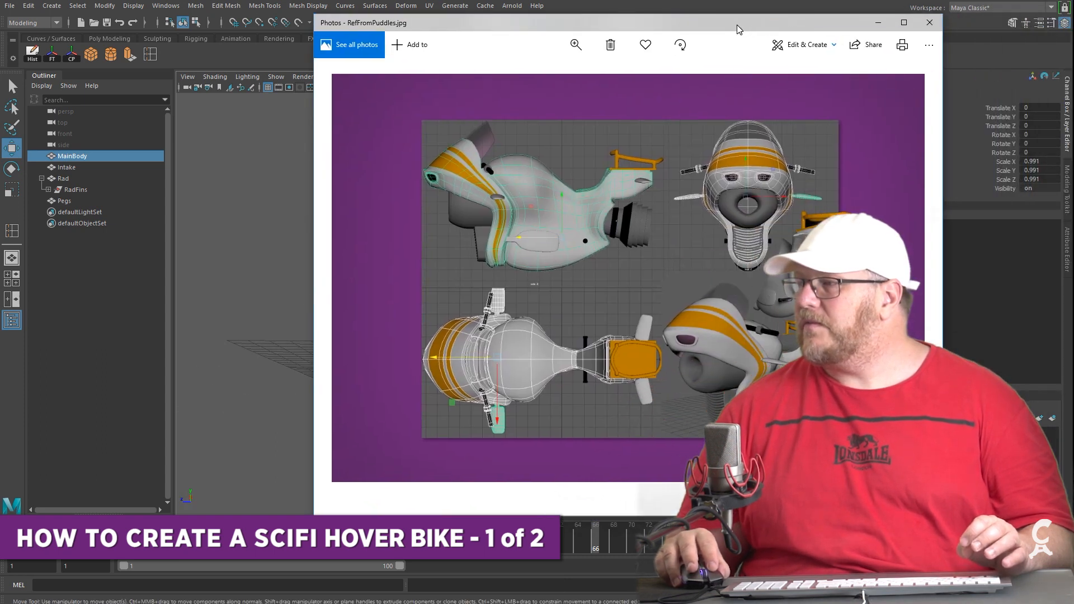
left_click_drag(737, 24, 128, 76)
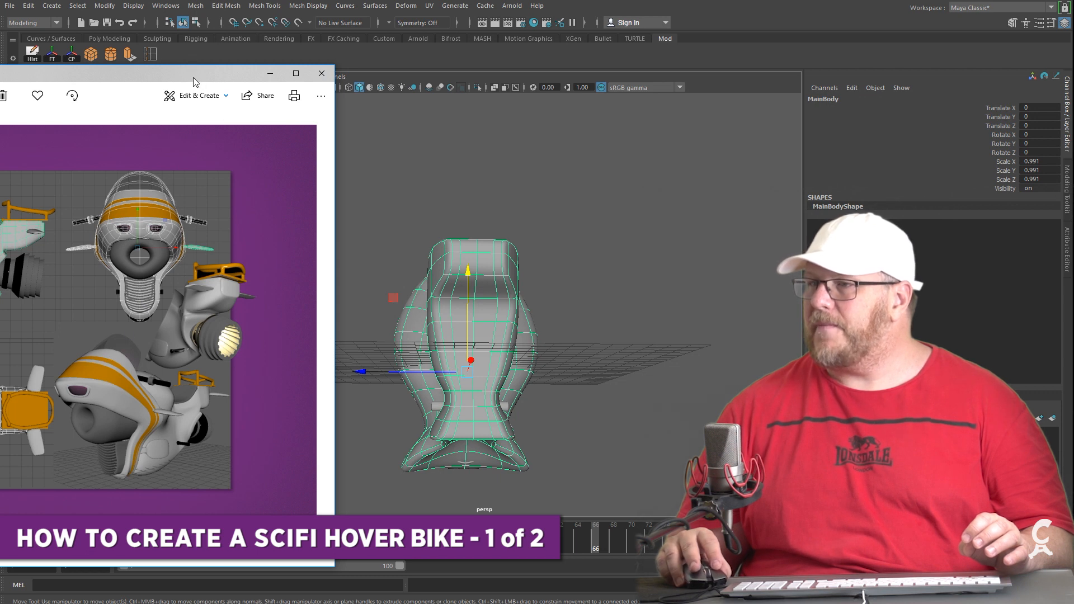
left_click_drag(193, 77, 1073, 27)
Narrow the MainBody's rear waist by scaling its row of vertices inward across the body's width in the unsmoothed mesh
left_click_drag(481, 385, 519, 352, "alt")
key("1")
scroll(373, 374, "up", 2)
mouse_move(359, 369)
left_mouse_down("alt")
mouse_move(356, 357)
mouse_move(356, 368)
left_mouse_up("alt")
right_click_drag(328, 355, 305, 352)
left_click(305, 352)
key("q")
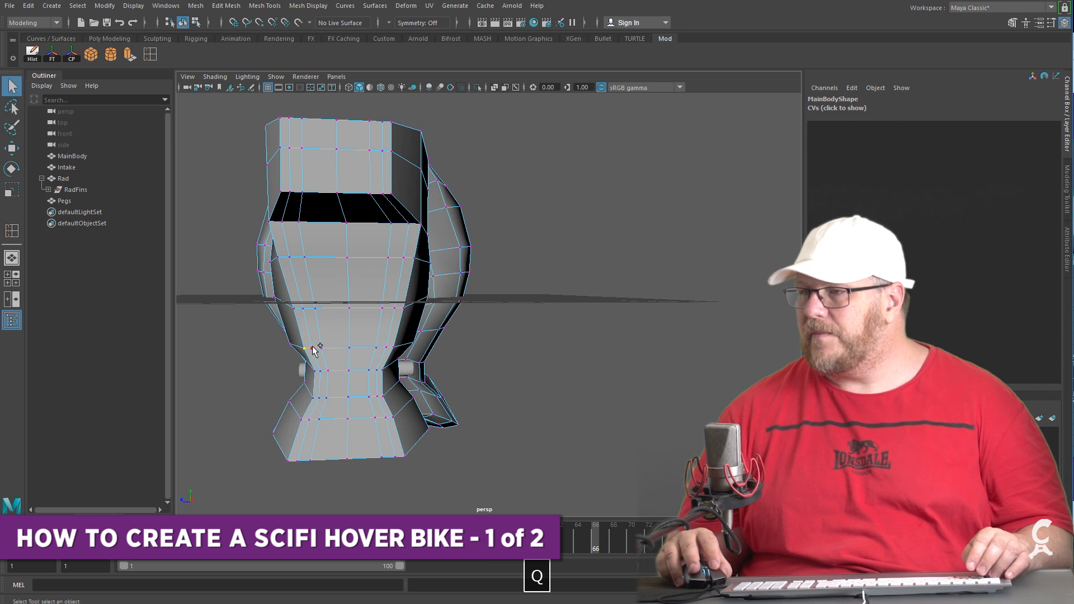
left_click(314, 349, "shift")
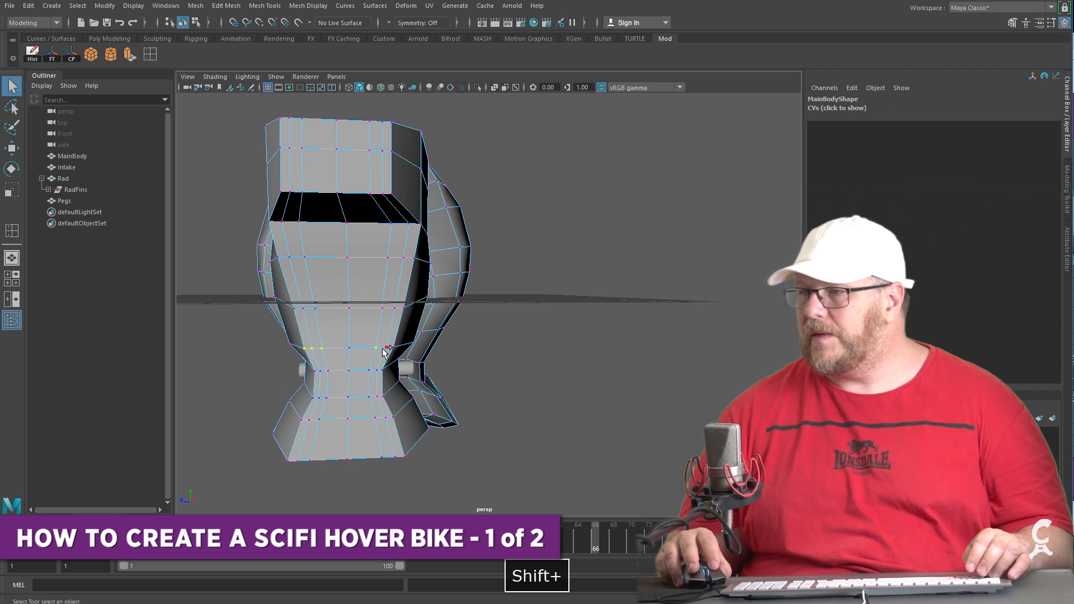
key("r")
left_click_drag(243, 351, 251, 349)
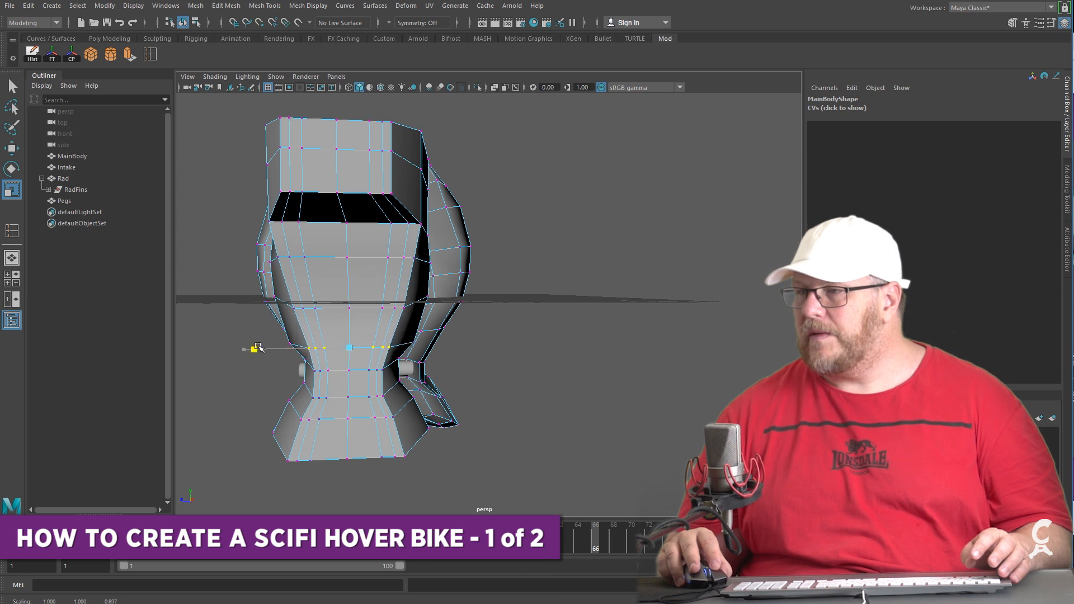
Shift the two rear waist vertex rows forward to about 9.65 in X
left_click_drag(485, 414, 594, 410, "alt")
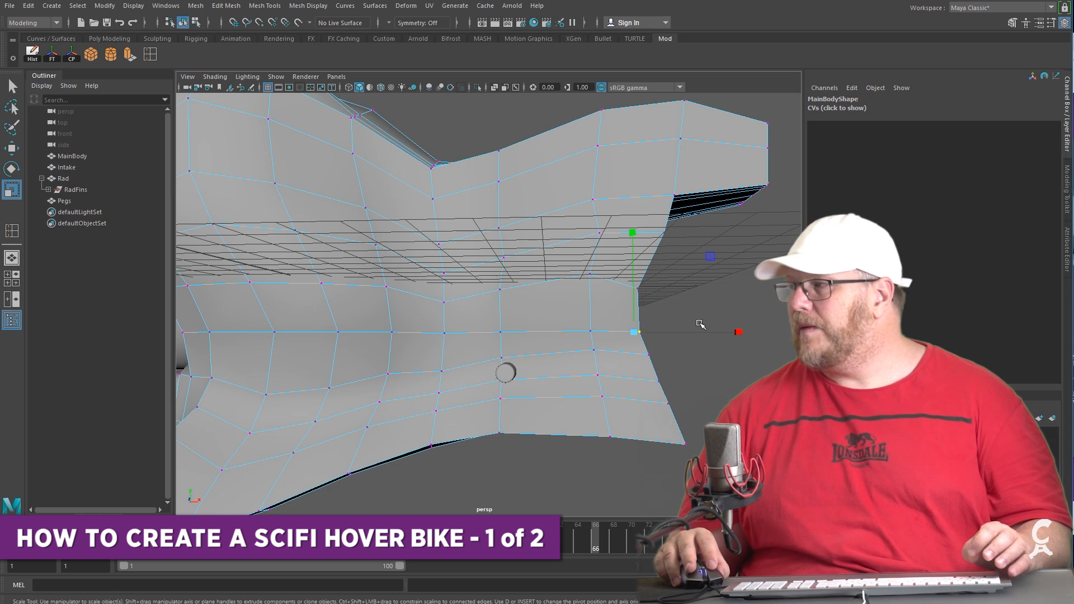
left_click_drag(705, 360, 619, 386, "alt")
mouse_move(672, 393)
left_mouse_down("alt")
mouse_move(540, 400)
mouse_move(666, 398)
mouse_move(665, 386)
left_mouse_up("alt")
key("w")
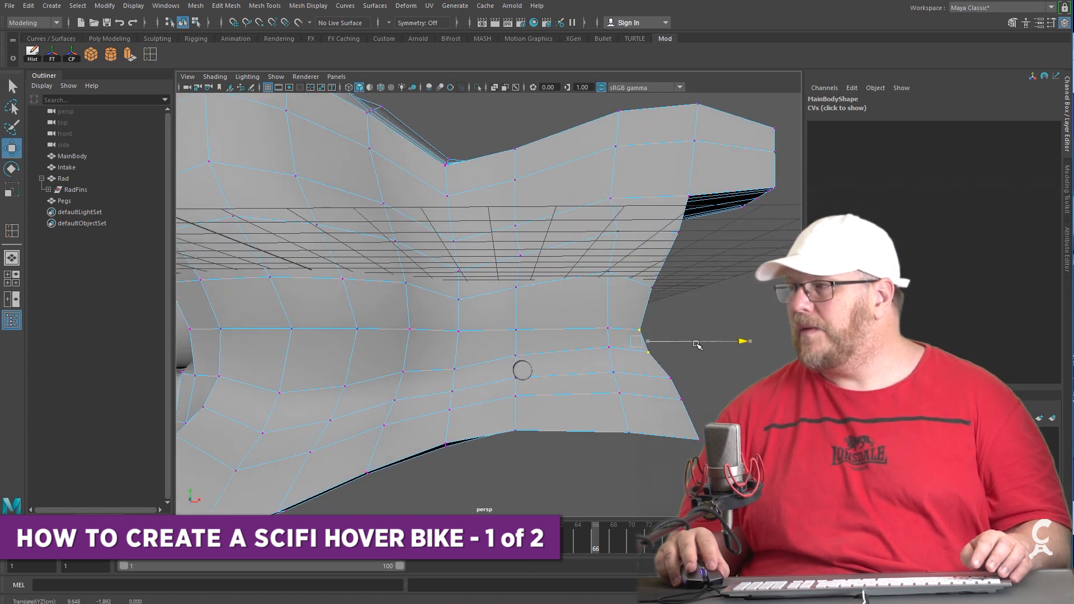
left_click_drag(692, 331, 678, 287, "alt")
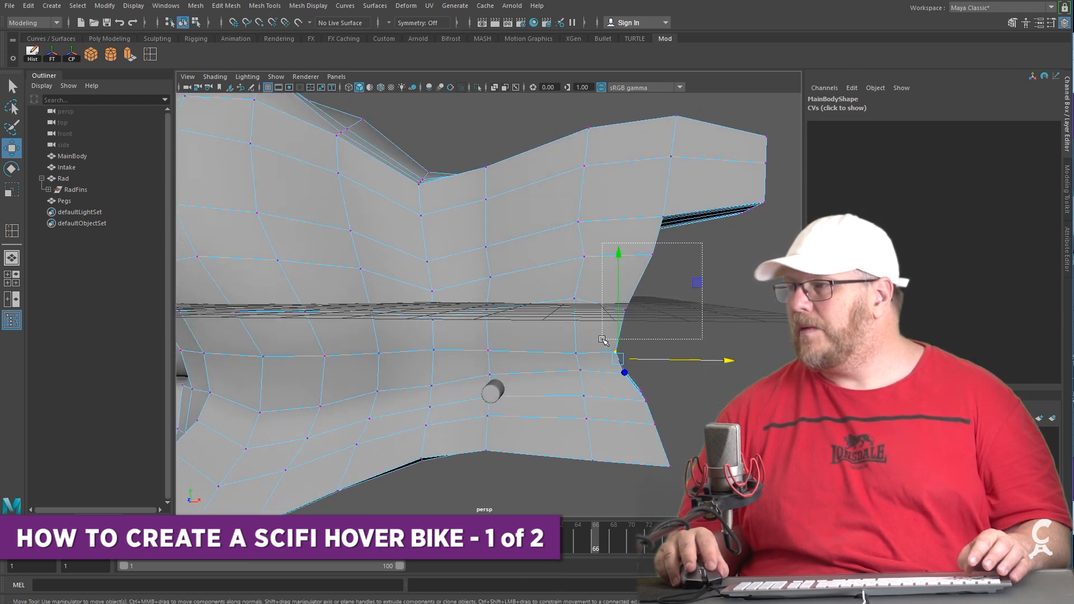
Flatten the rear edge's vertices between the seat underside and the waist along X by scaling them
left_click_drag(713, 310, 590, 302, "alt")
key("r")
left_click_drag(657, 321, 671, 319, "alt")
key("w")
left_click_drag(743, 290, 664, 283)
left_click_drag(660, 234, 590, 359)
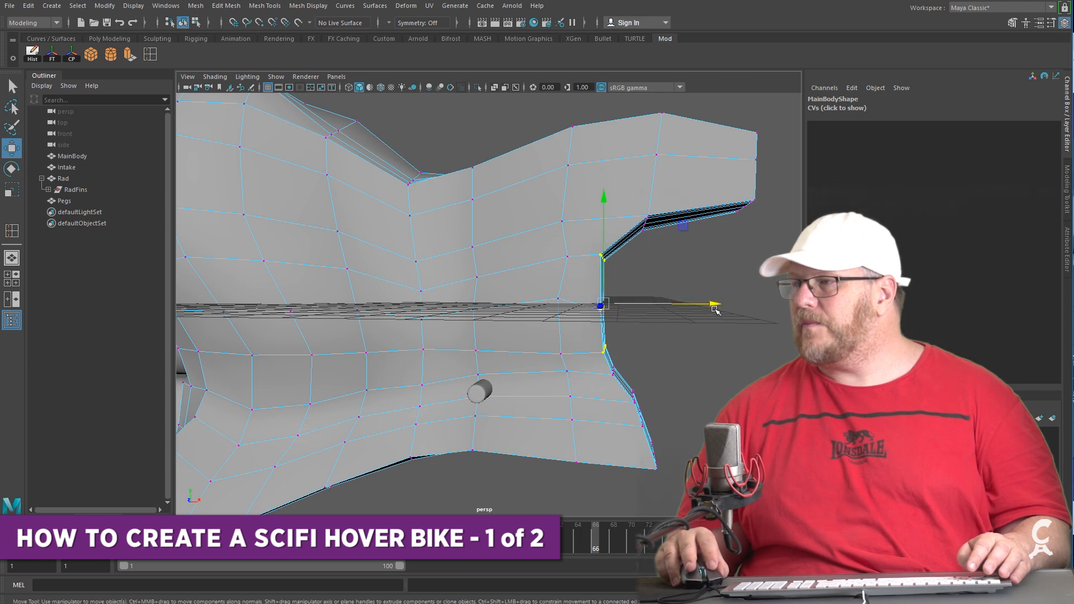
key("r")
left_click_drag(714, 305, 631, 368)
Pull the flattened rear edge forward along X using soft selection with an adjusted falloff radius
key("b")
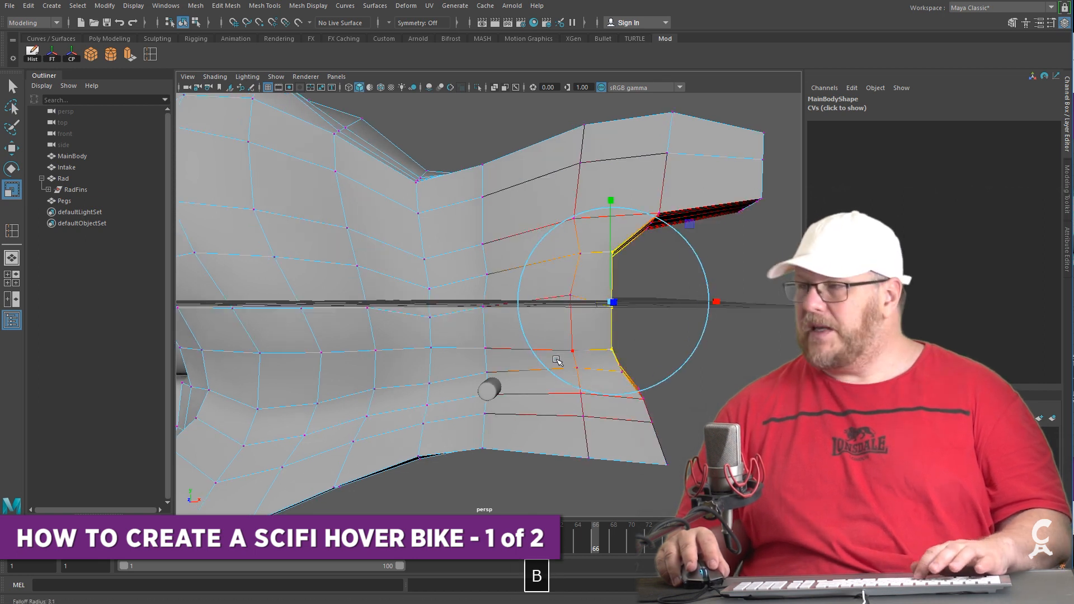
key("e")
key("w")
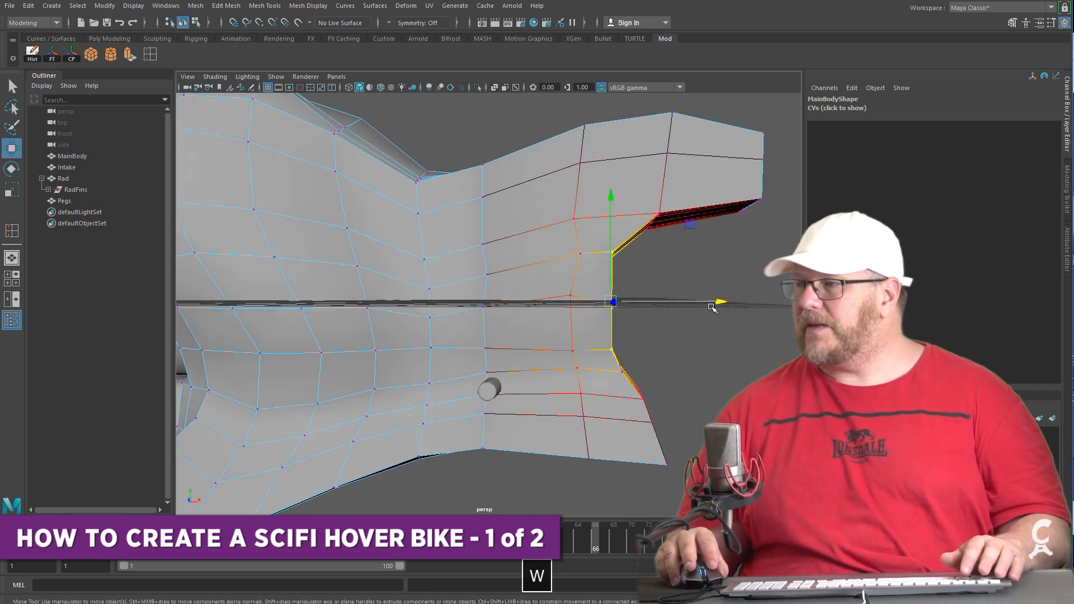
left_click_drag(719, 301, 714, 301)
key("b")
left_click_drag(568, 365, 632, 346)
key("ctrl+z")
key("b")
left_click_drag(536, 338, 604, 327)
left_click_drag(719, 302, 704, 304)
left_click_drag(704, 416, 647, 340, "alt")
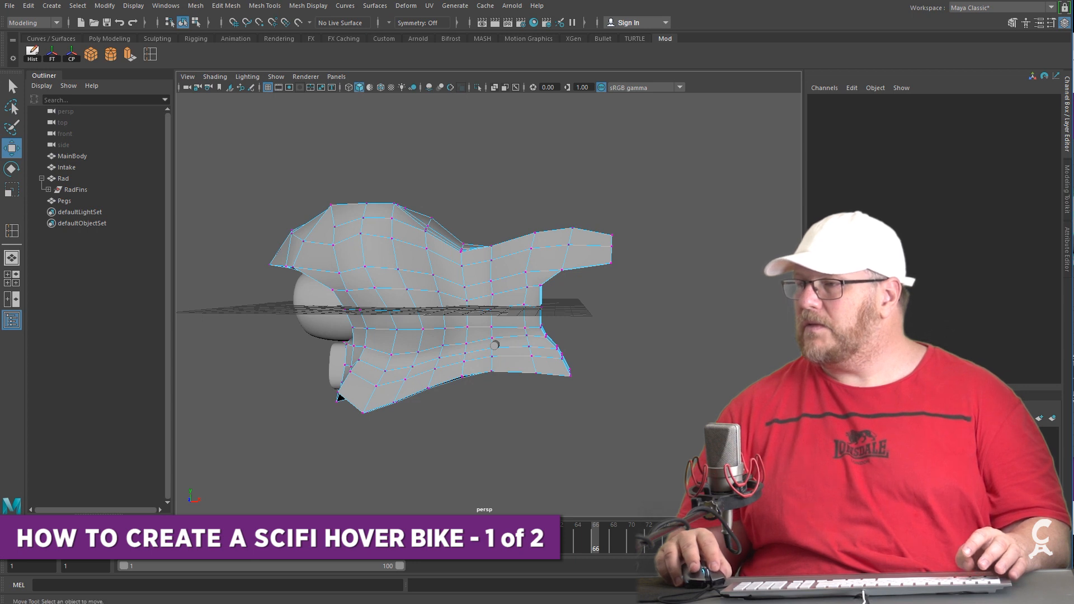
Check the reference image and move the two vertex rows at the rear waist slightly backward along X
left_click_drag(1073, 45, 678, 52)
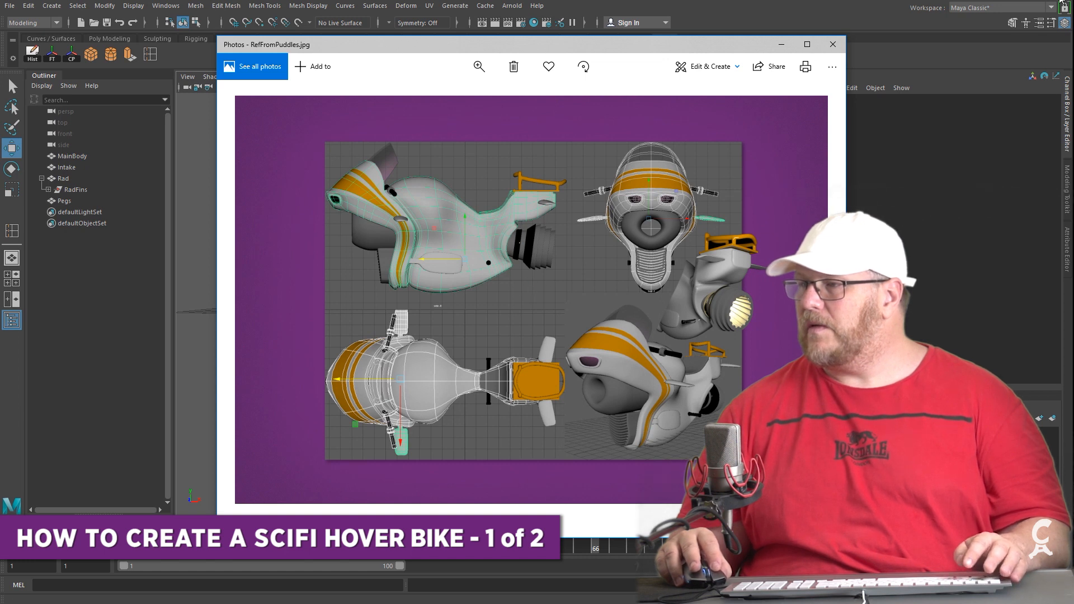
left_click(1013, 0)
right_click_drag(492, 305, 614, 394, "alt")
mouse_move(674, 398)
left_mouse_down("alt")
mouse_move(629, 396)
mouse_move(670, 408)
left_mouse_up("alt")
left_click_drag(522, 240, 619, 387, "ctrl")
left_click_drag(540, 330, 633, 370)
key("w")
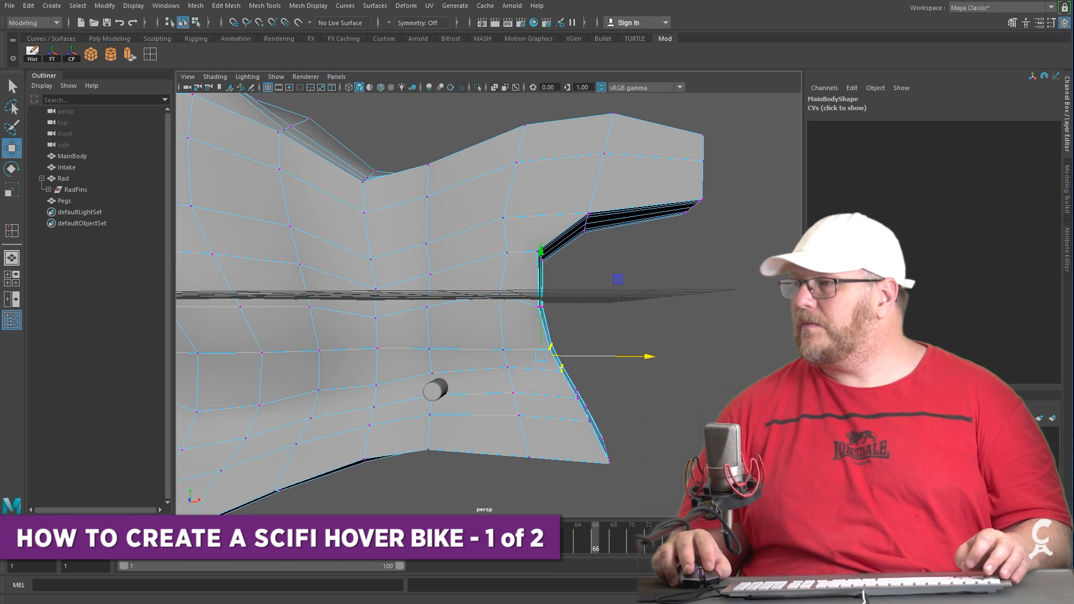
Consult the reference image again and shift the rear corner vertices under the seat to about 9.11 in X and 1.44 in Y
key("alt+Tab")
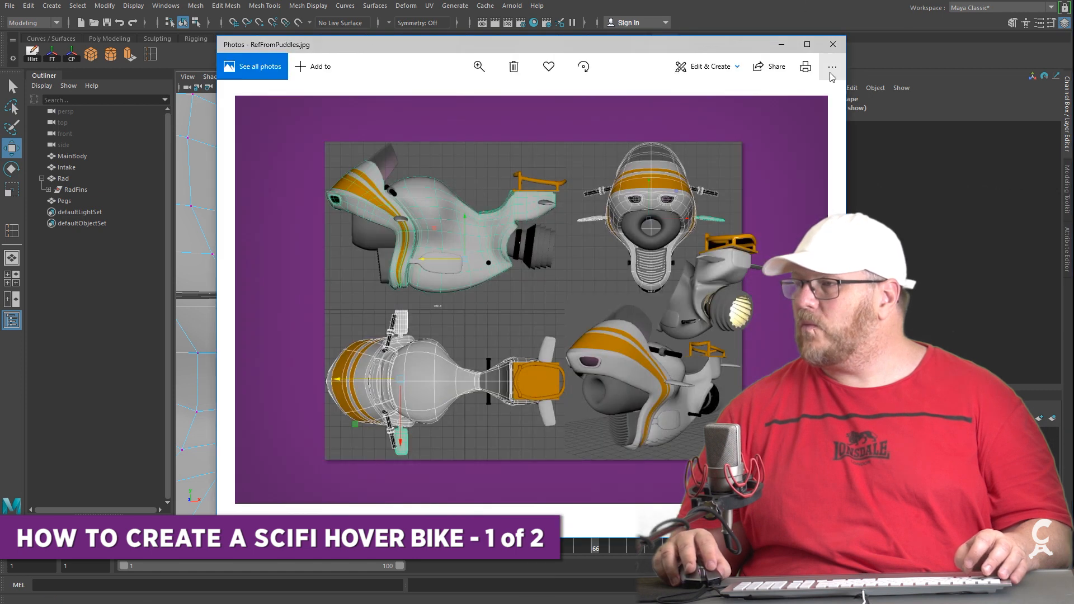
left_click_drag(666, 52, 1073, 66)
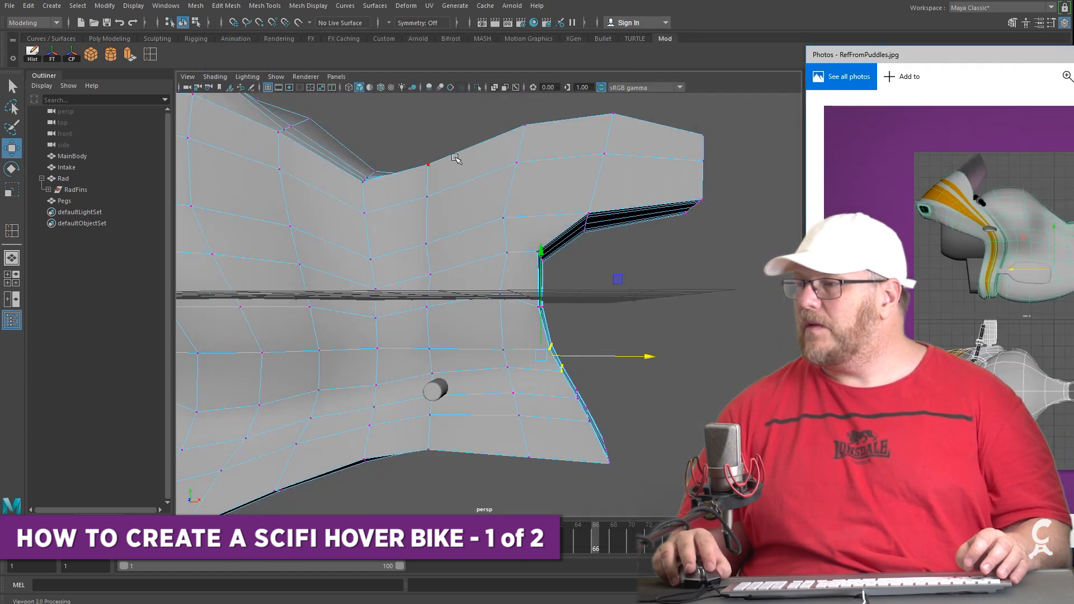
left_click(525, 1)
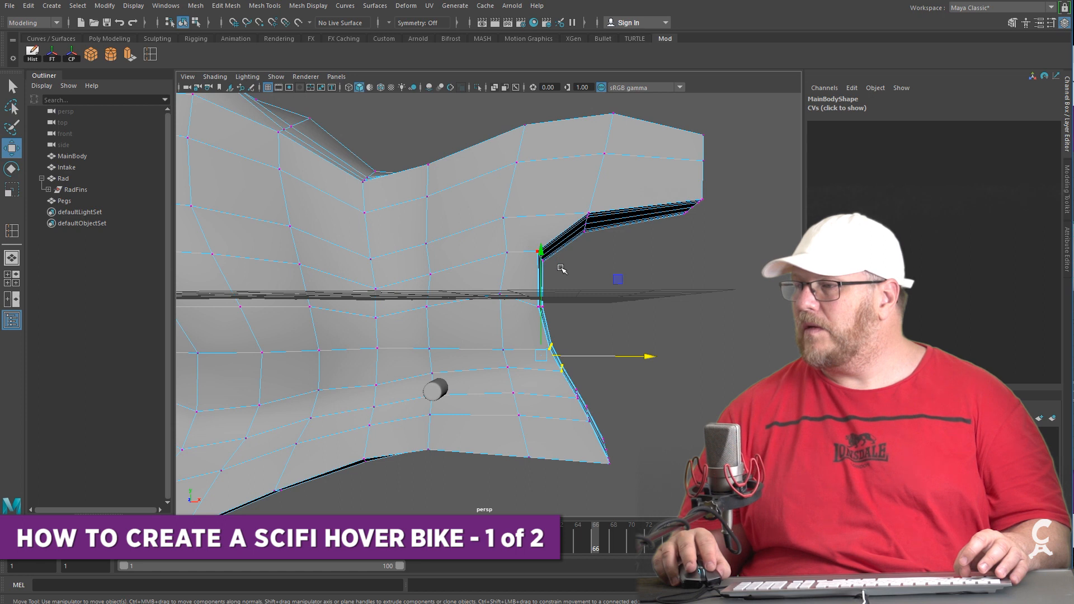
left_click_drag(571, 257, 578, 262)
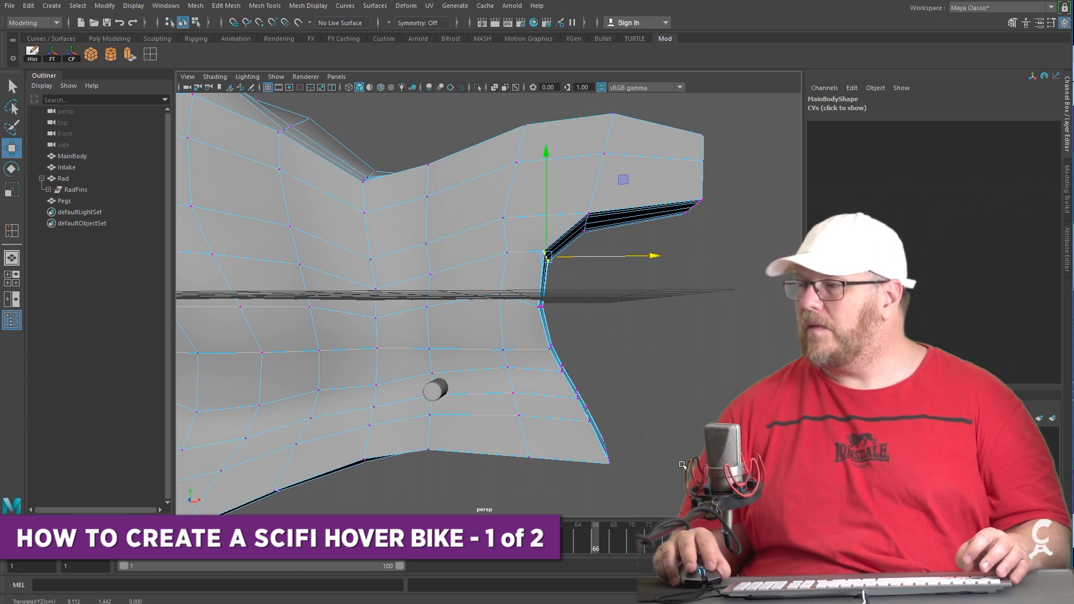
Raise the lower rear vertex rows to about -3.73 in Y and lift the bottom rear corner further
left_click_drag(674, 404, 672, 378, "alt")
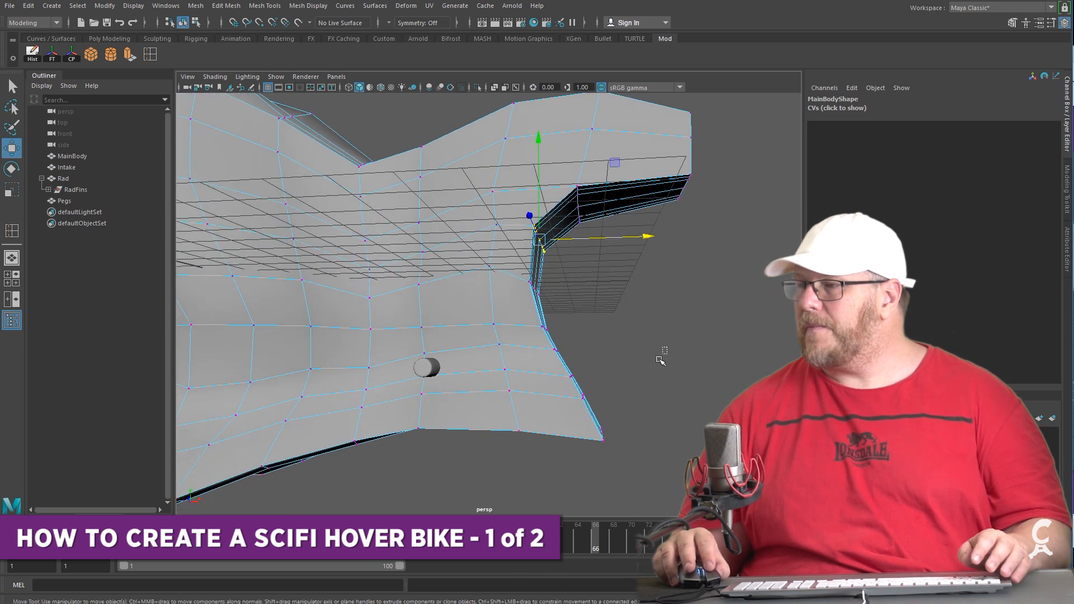
left_click_drag(560, 488, 560, 488)
left_click_drag(586, 372, 586, 359)
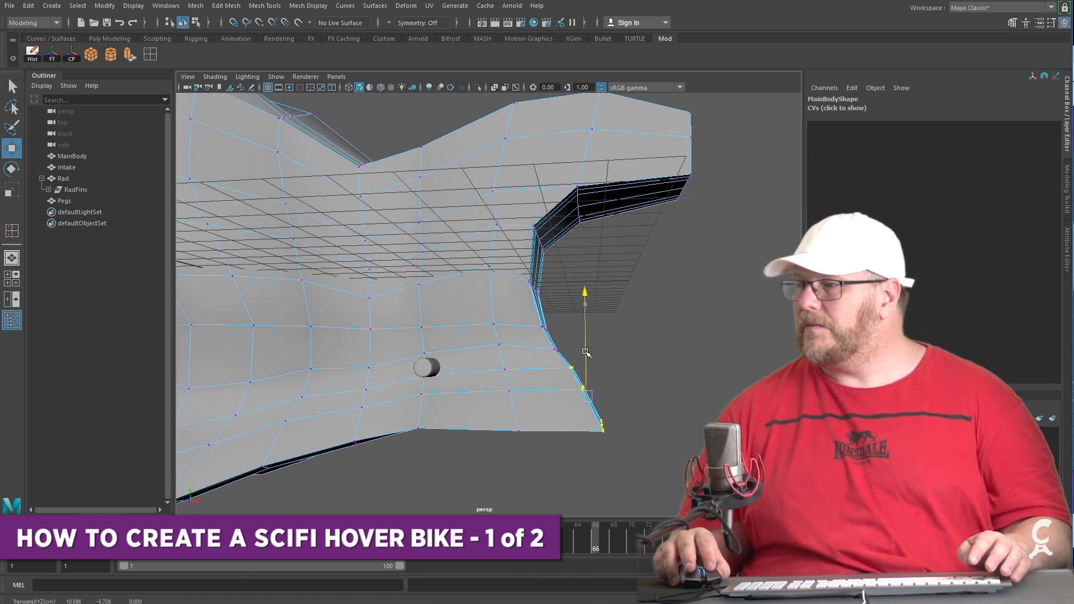
left_click_drag(647, 436, 643, 432, "alt")
left_click(588, 444)
left_click_drag(551, 455, 560, 425)
Flatten the bottom rear corner's vertices along X by scaling and move them forward
left_click_drag(535, 387, 585, 381)
left_click_drag(544, 442, 565, 448, "alt")
key("r")
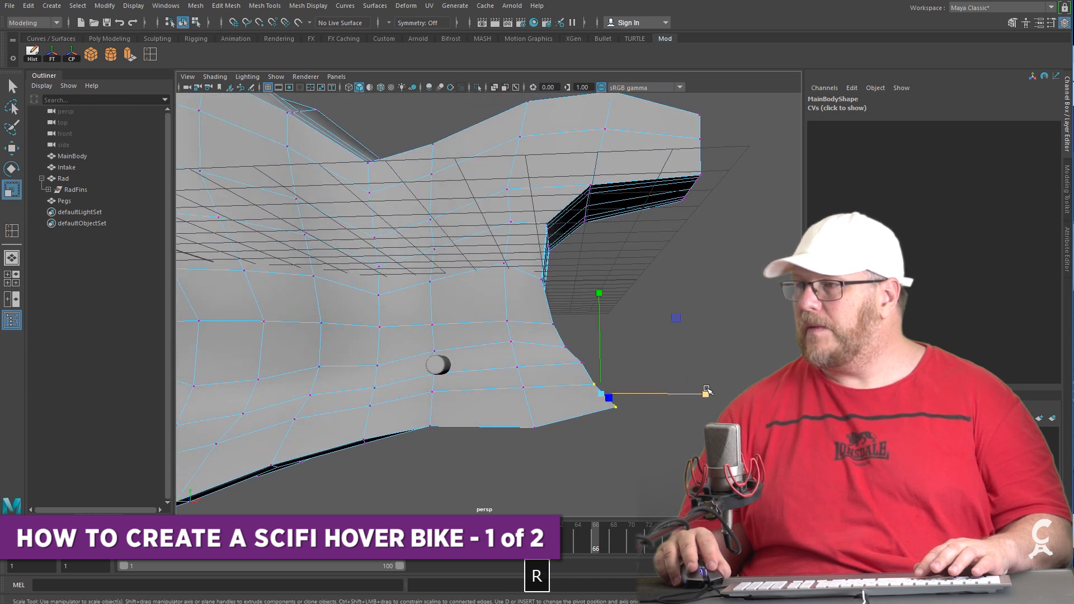
left_click_drag(706, 392, 561, 411)
key("w")
left_click_drag(695, 396, 679, 393)
With soft selection, raise the bottom rear corner to about -3.33 in Y and the lower rear section to about -2.59 in Y
key("b")
left_click_drag(533, 371, 505, 380)
left_click_drag(589, 298, 588, 296)
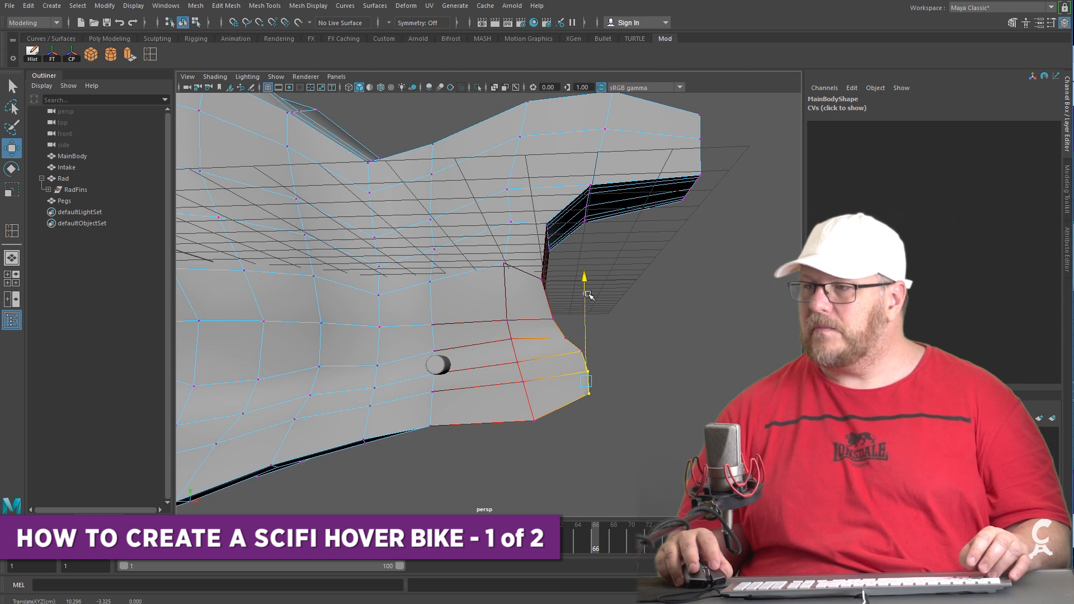
left_click_drag(637, 315, 482, 463)
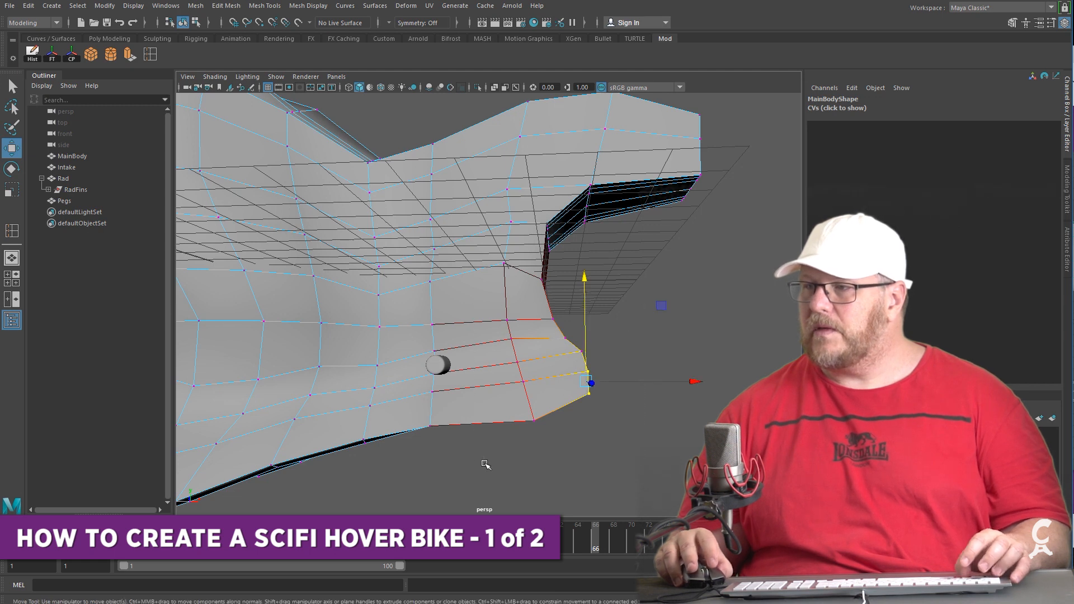
left_click_drag(550, 315, 553, 311)
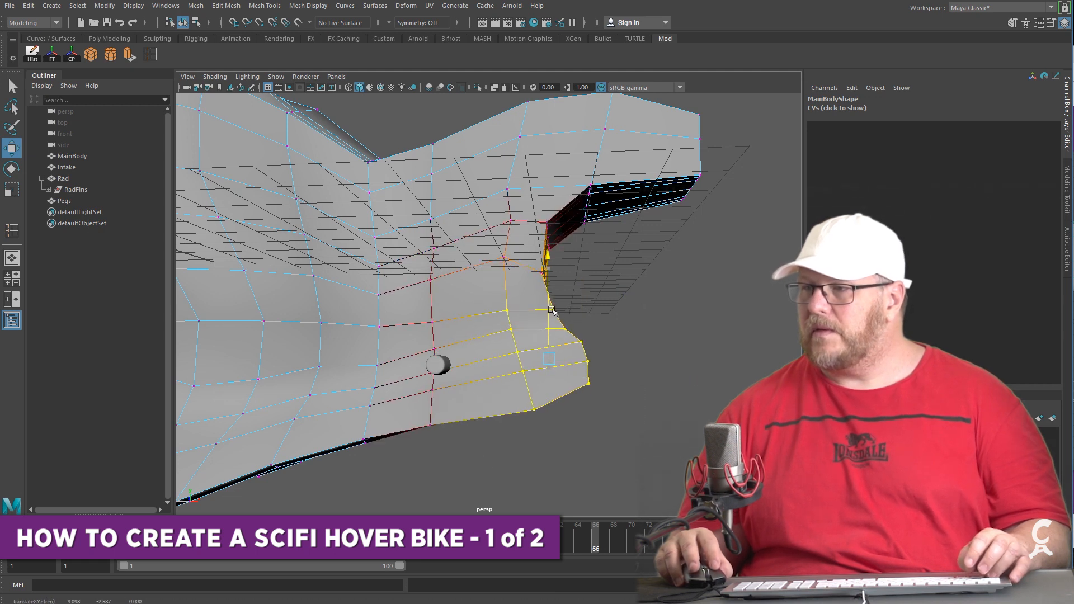
left_click(622, 290)
Select the central strip of faces on the MainBody's rear, from beneath the seat down to the waist, and extrude them
right_click_drag(621, 291, 505, 412, "alt")
left_click_drag(506, 413, 530, 408, "alt")
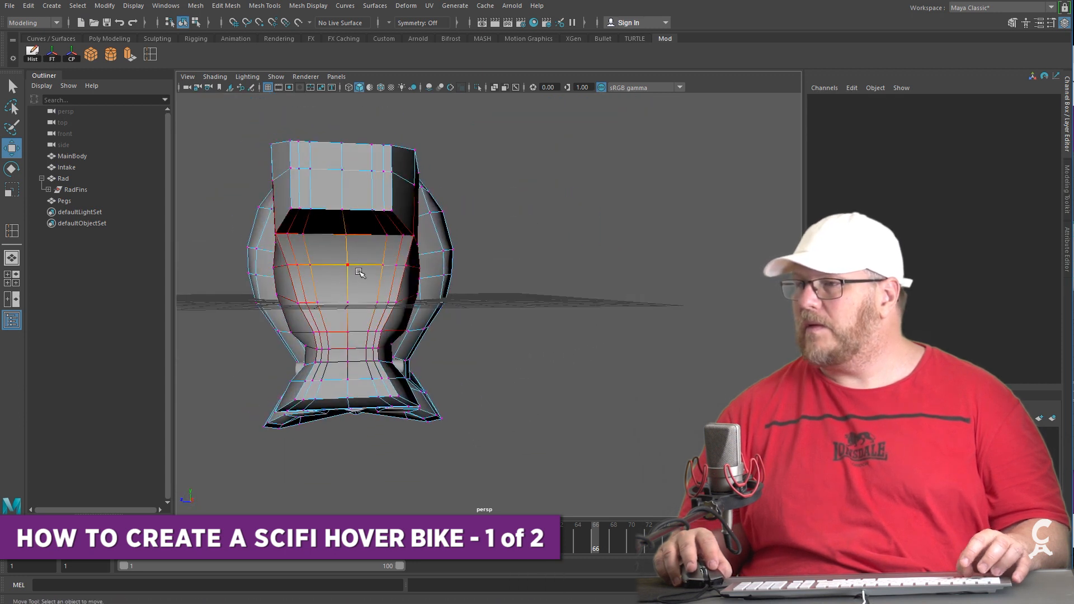
right_click_drag(361, 272, 325, 253)
left_click(329, 262)
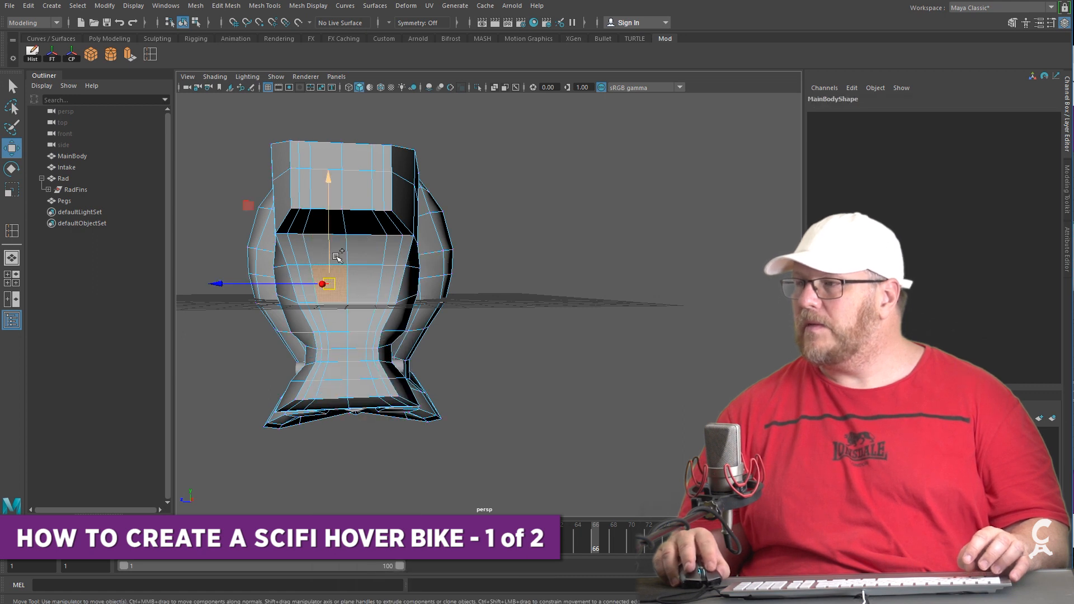
left_click(372, 252, "shift")
left_click(365, 284, "shift")
scroll(330, 418, "up", 3)
left_click_drag(335, 421, 381, 411, "alt")
left_click(298, 321, "shift")
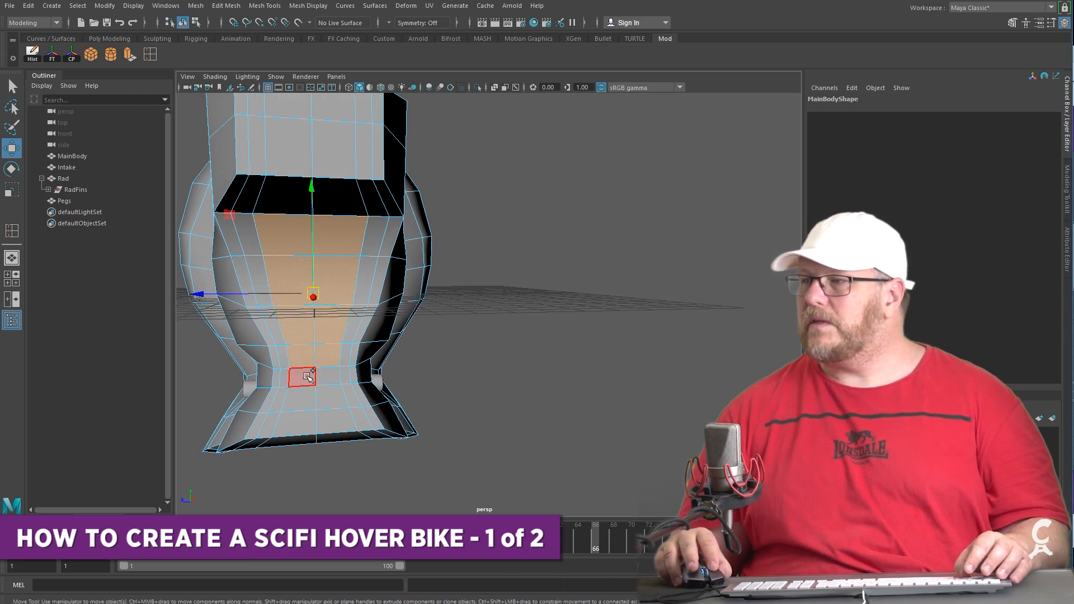
left_click_drag(467, 377, 607, 274, "alt")
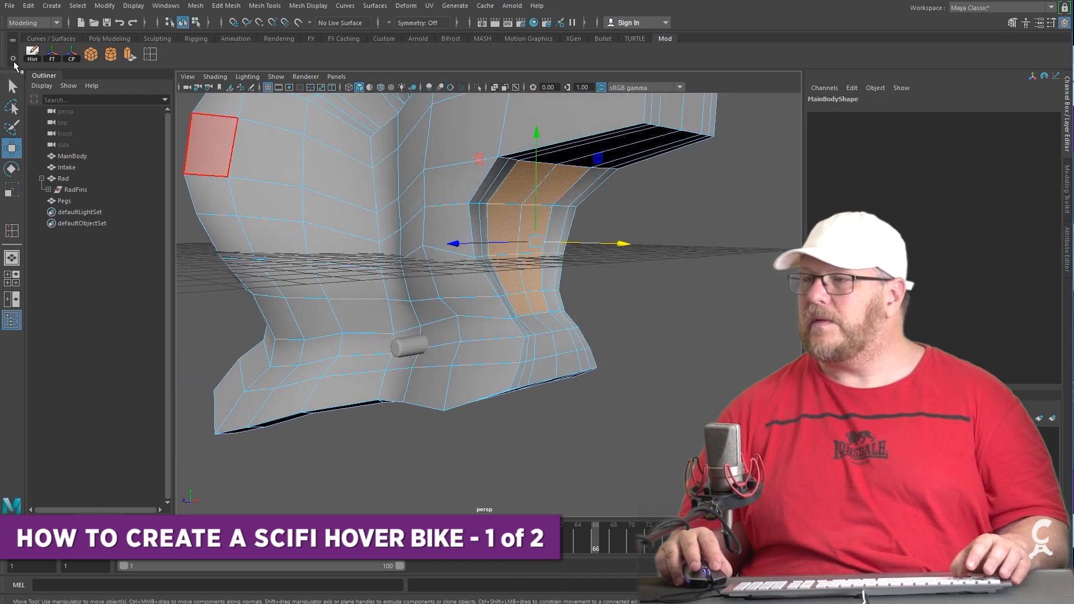
left_click(130, 55)
Push the extruded faces inward into the MainBody's rear to form a recess and try scaling them
left_click_drag(615, 326, 636, 319, "alt")
key("w")
left_click_drag(726, 240, 425, 258, "alt")
key("r")
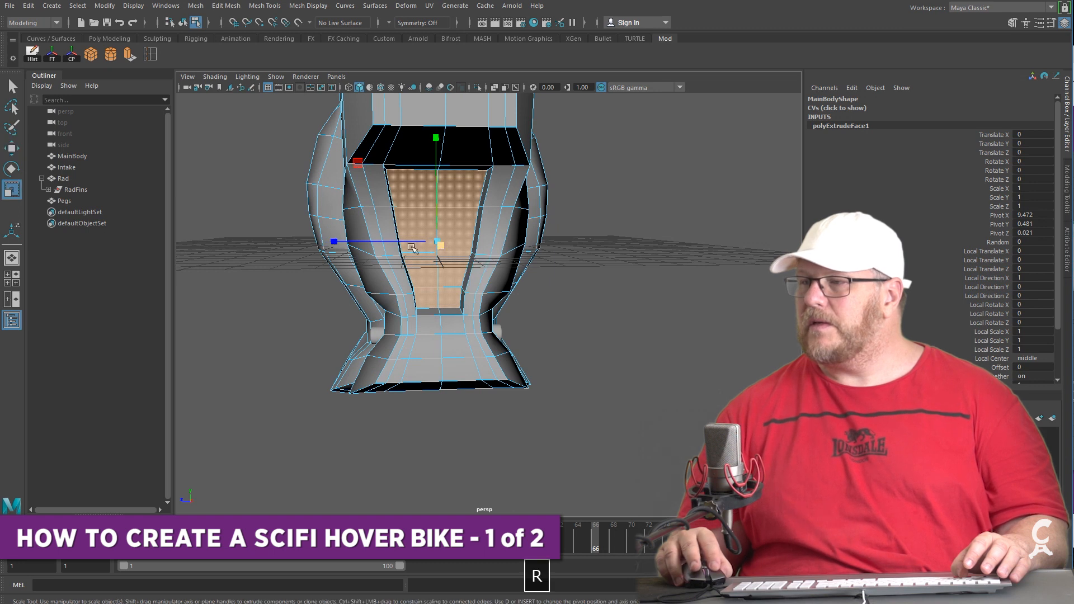
left_click_drag(323, 240, 470, 263, "alt")
key("w")
key("r")
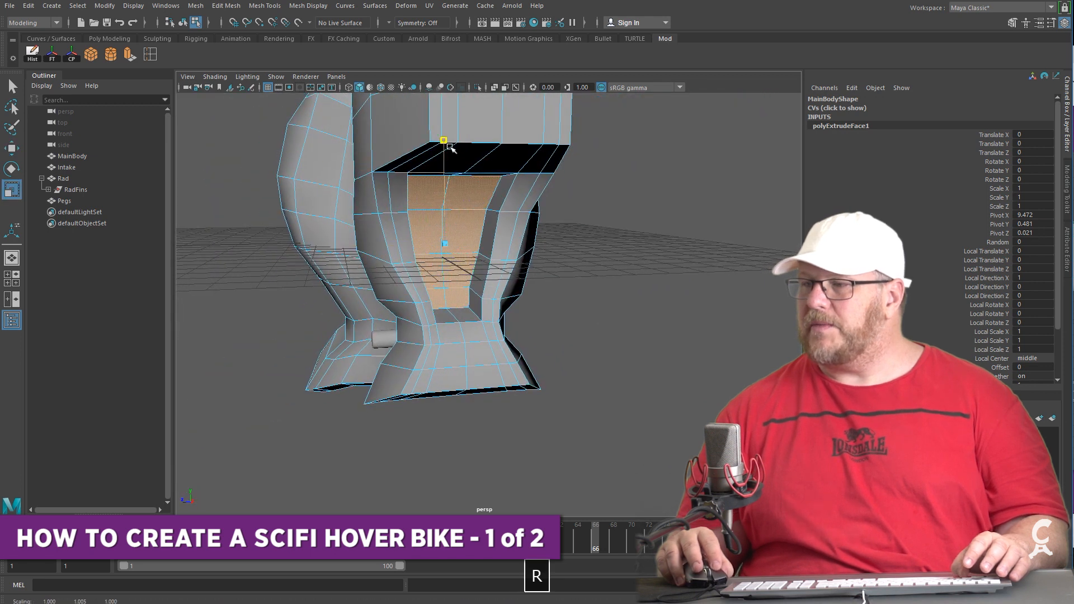
left_click(623, 305)
Select the vertices along the rear's bottom edge and scale them inward along Z to about 0.82
left_click_drag(623, 305, 584, 315, "alt")
left_click_drag(379, 228, 503, 433, "alt")
right_click_drag(376, 404, 316, 415)
left_click_drag(316, 416, 536, 404, "alt")
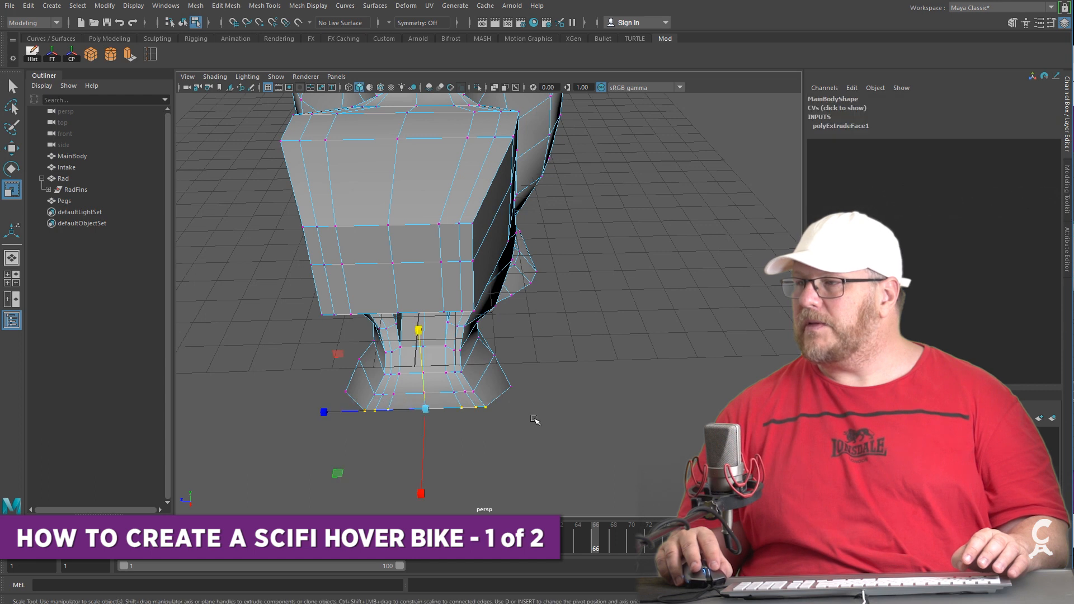
left_click_drag(323, 411, 330, 413)
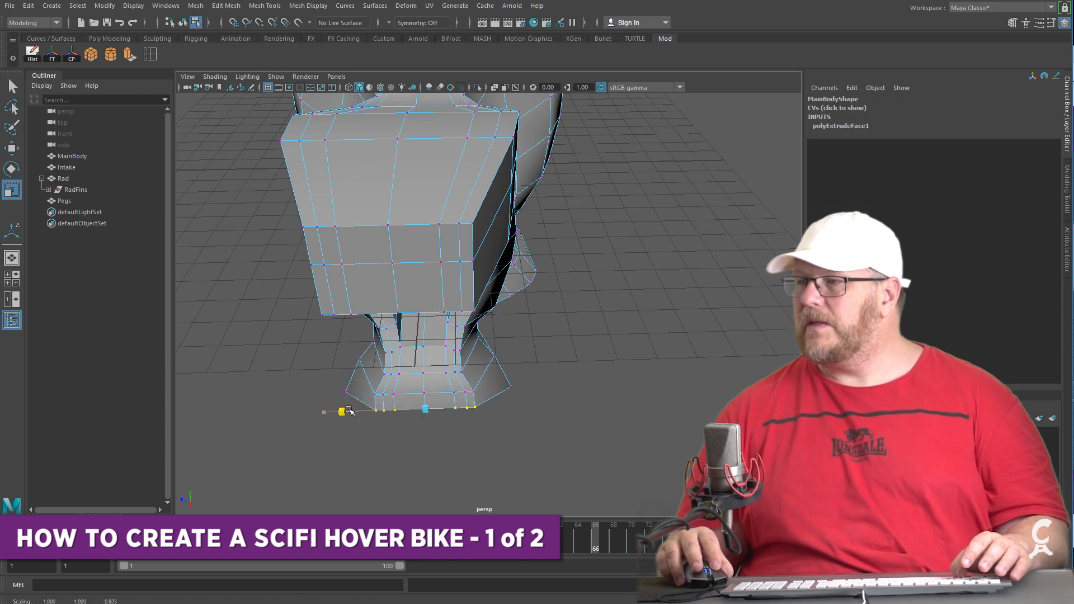
left_click_drag(347, 411, 348, 411)
Try to narrow the lower rear vertices by scaling them along Z, and undo the change
left_click_drag(485, 439, 606, 400, "alt")
left_click_drag(698, 238, 594, 400)
left_click_drag(595, 401, 517, 411, "alt")
left_click_drag(313, 323, 367, 315)
key("ctrl+z")
Select the lower rear vertex rows plus the recess's bottom edge vertices and narrow them along Z to about 0.58
left_click_drag(520, 344, 697, 258, "alt")
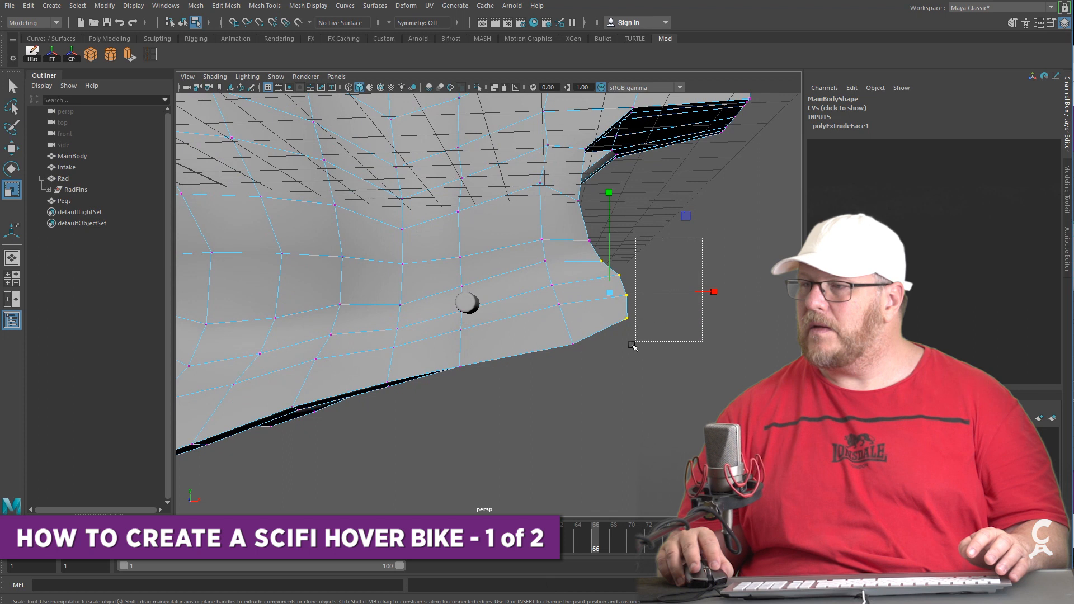
left_click_drag(597, 383, 254, 359, "alt")
scroll(253, 359, "up", 3)
left_click_drag(391, 420, 377, 408, "alt")
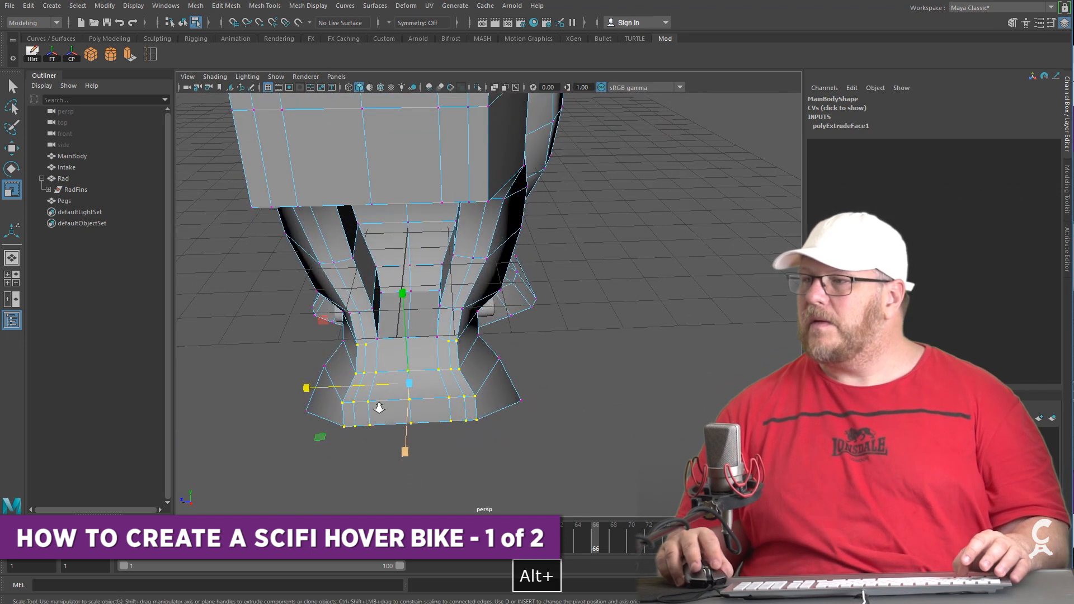
scroll(297, 350, "up", 3)
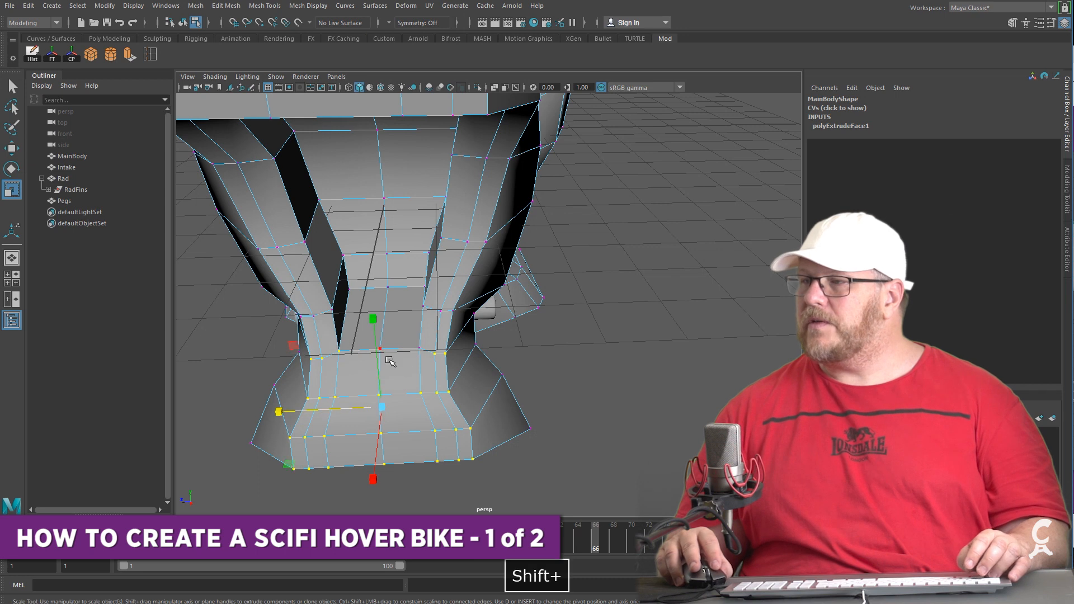
key("q")
left_click(419, 348, "shift")
key("r")
left_click_drag(274, 416, 329, 411)
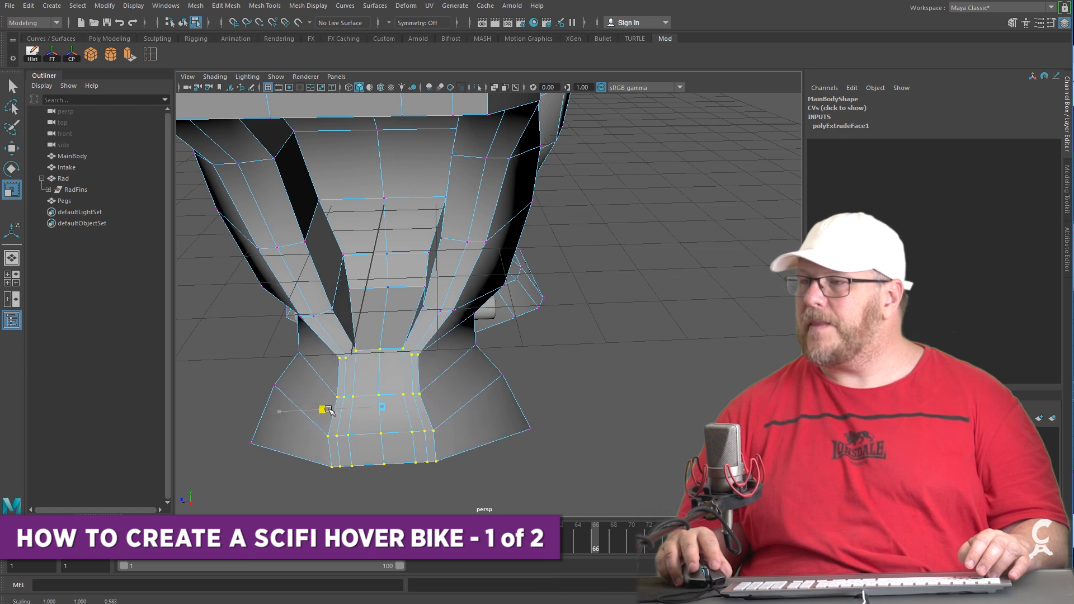
left_click(501, 336)
Select the recess's two inner rim vertices at mid-height and scale them slightly apart along Z
left_click_drag(502, 267, 499, 292, "alt")
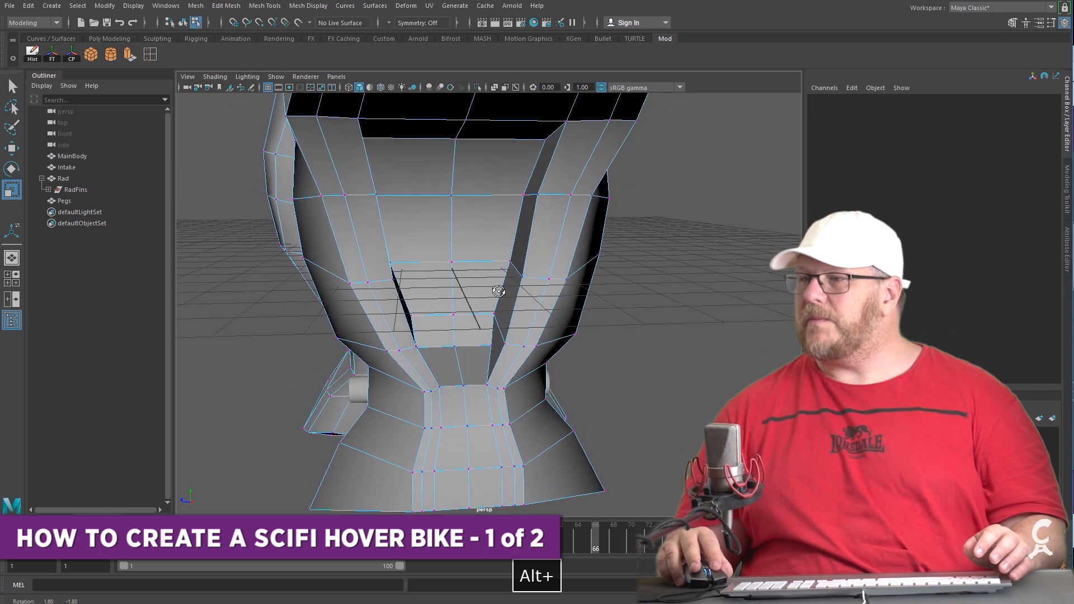
left_click(394, 280)
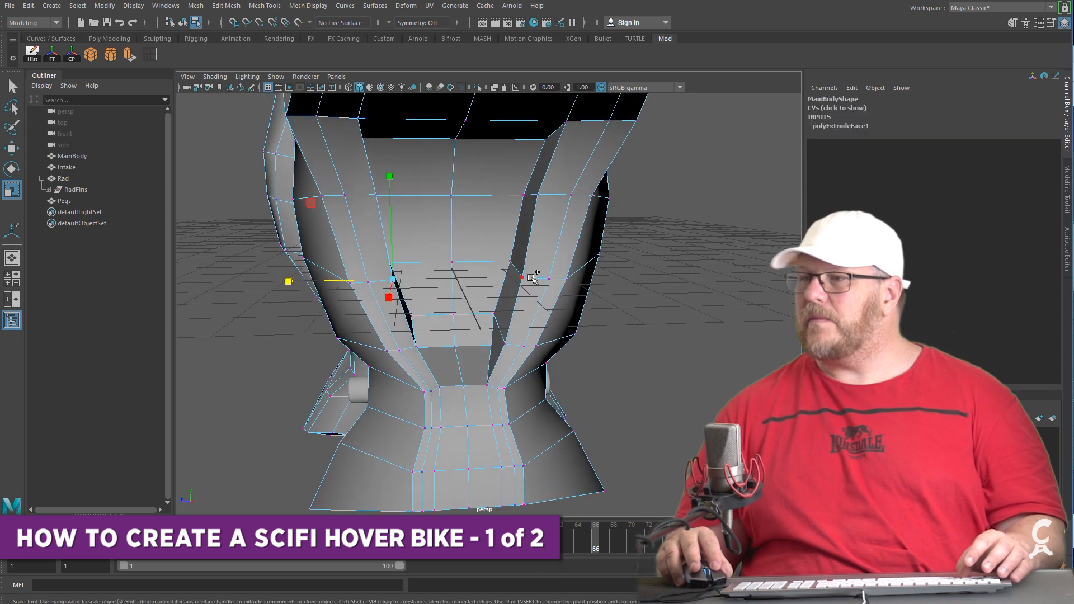
left_click(521, 277, "shift")
left_click_drag(354, 280, 337, 279)
key("q")
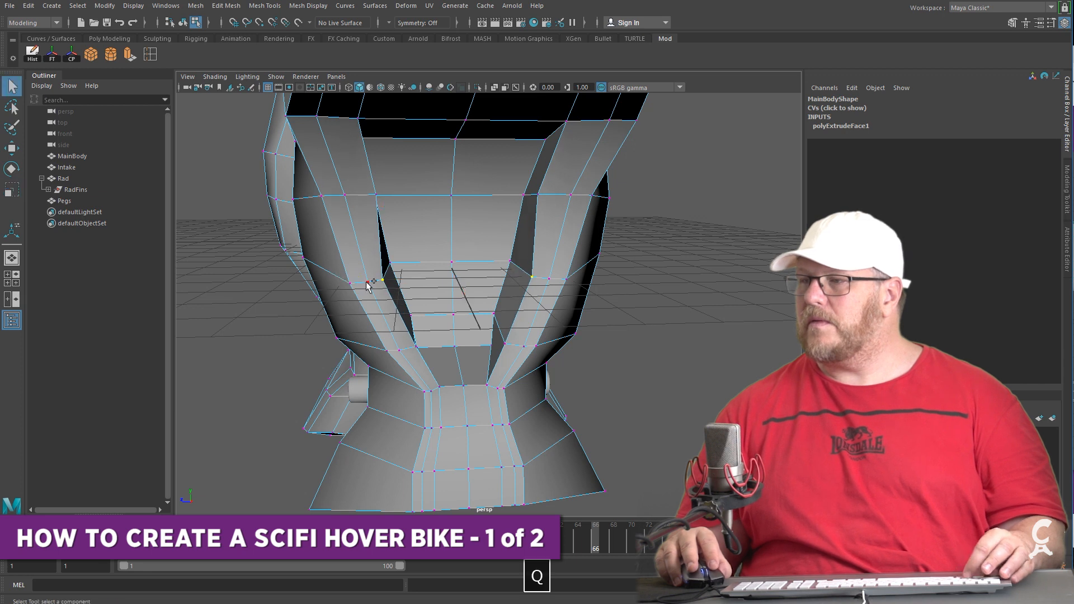
Try spreading the full mid-height row of rim vertices on both sides along Z, and undo it
left_click(560, 278, "shift")
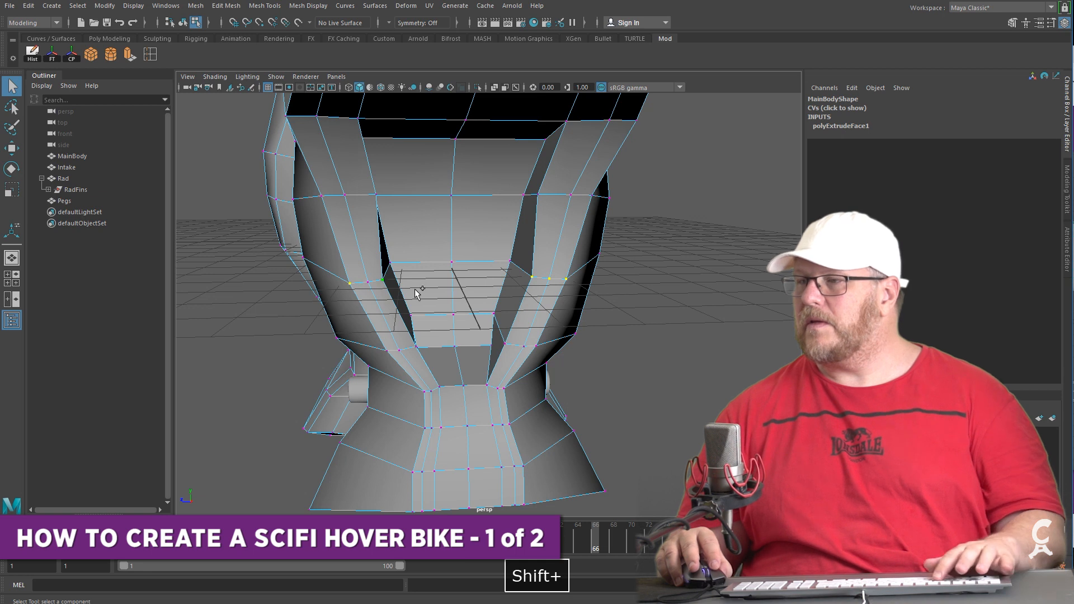
key("r")
left_click_drag(355, 280, 685, 368)
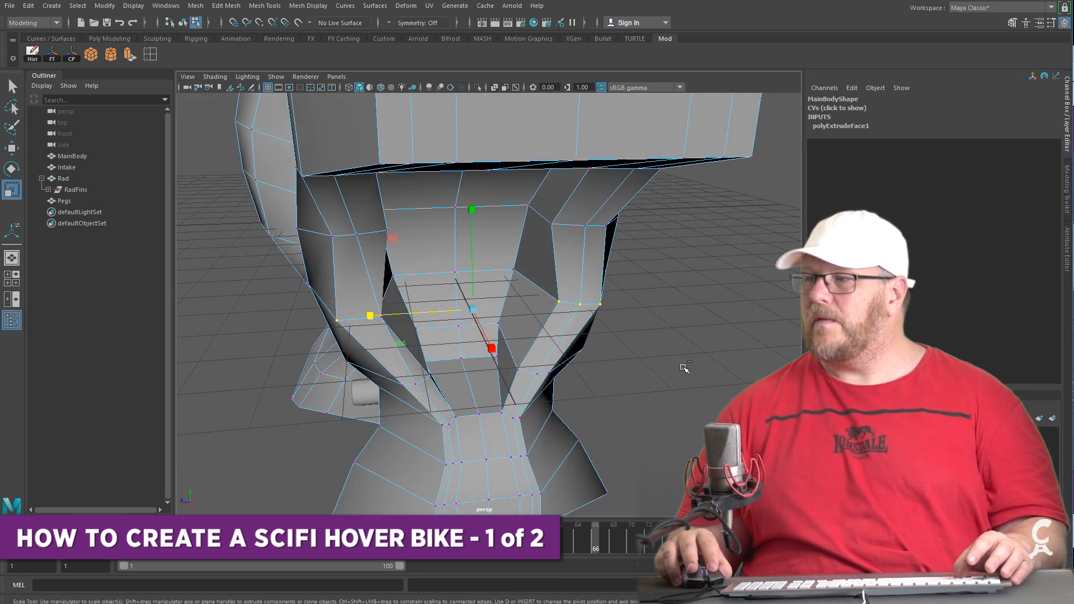
key("ctrl+z")
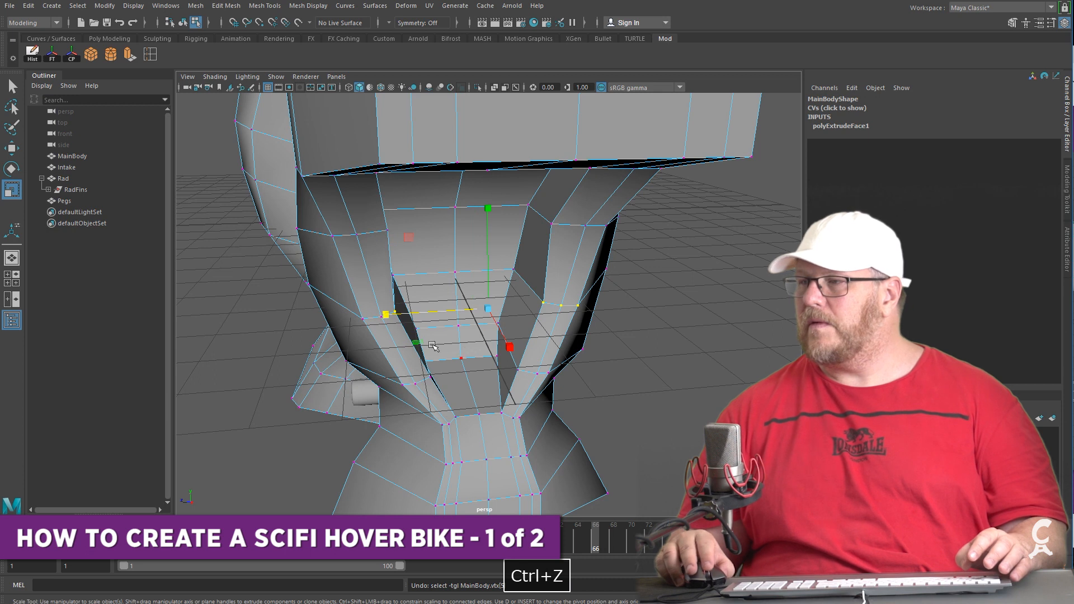
Add the next lower row of recess rim vertices to the selection and scale both rows outward along Z
key("q")
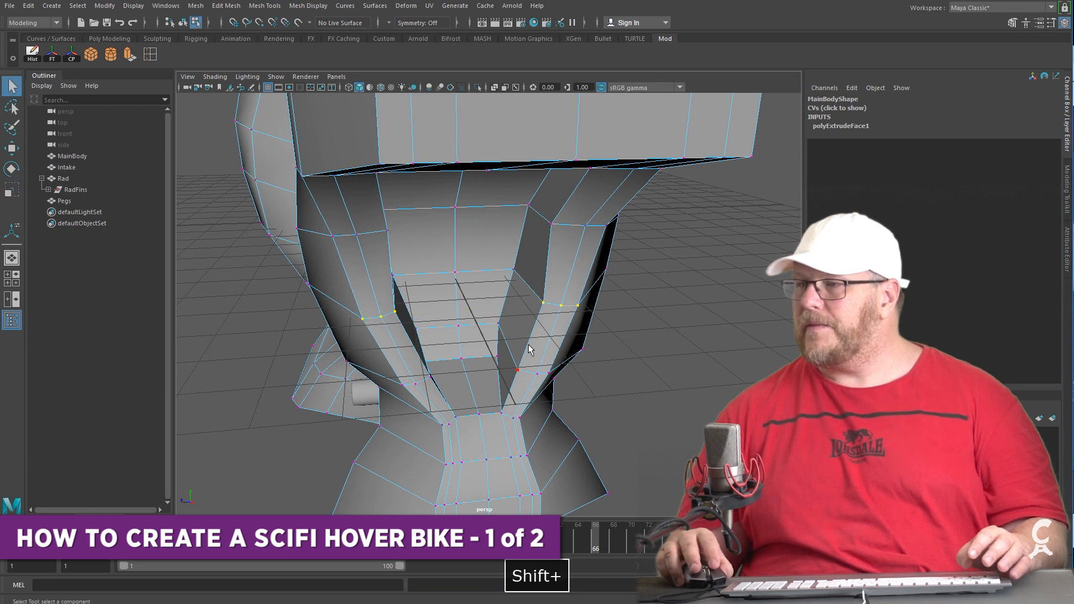
key("r")
left_click_drag(384, 321, 766, 289)
scroll(360, 325, "down", 4)
Turn on the smooth preview and examine the body's side profile and rear recess
key("3")
left_click(712, 292)
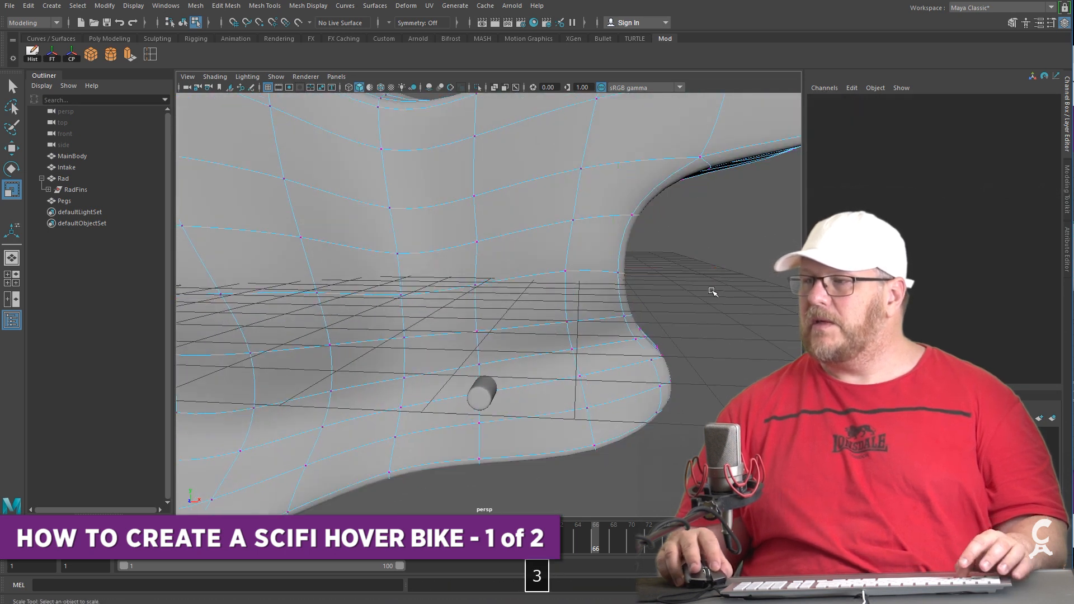
scroll(709, 294, "down", 9)
left_click_drag(501, 309, 391, 309, "alt")
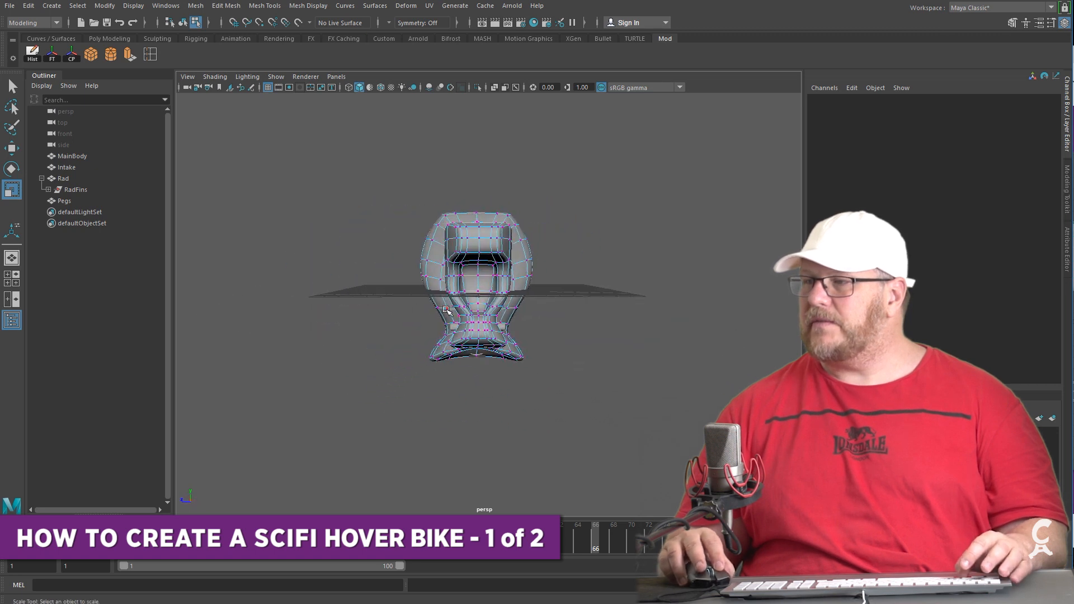
scroll(480, 374, "up", 6)
middle_click_drag(480, 373, 511, 435, "alt")
left_click_drag(500, 402, 477, 394, "alt")
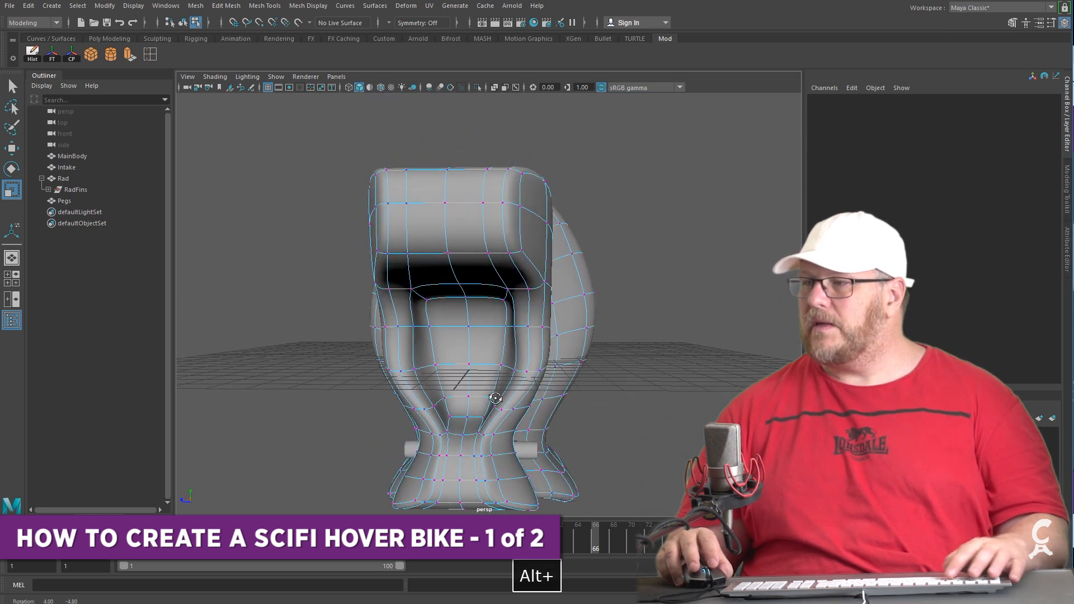
Try selecting the mid-height face loop, limiting it to the rear faces, and scaling them
right_click_drag(447, 323, 444, 354)
left_click(424, 351)
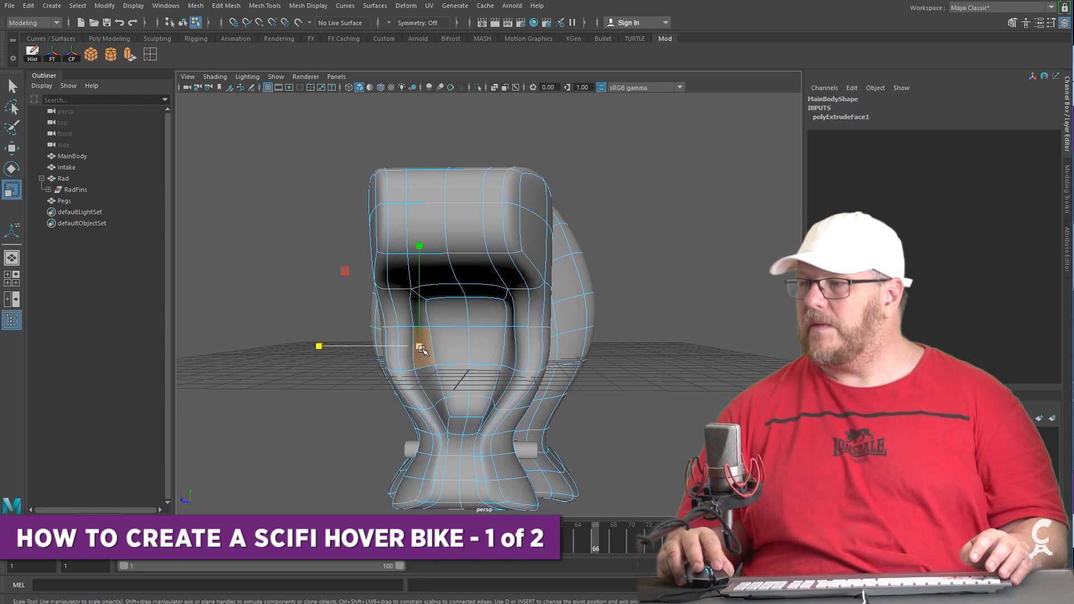
key("q")
scroll(531, 362, "down", 4)
left_click_drag(532, 362, 653, 359, "alt")
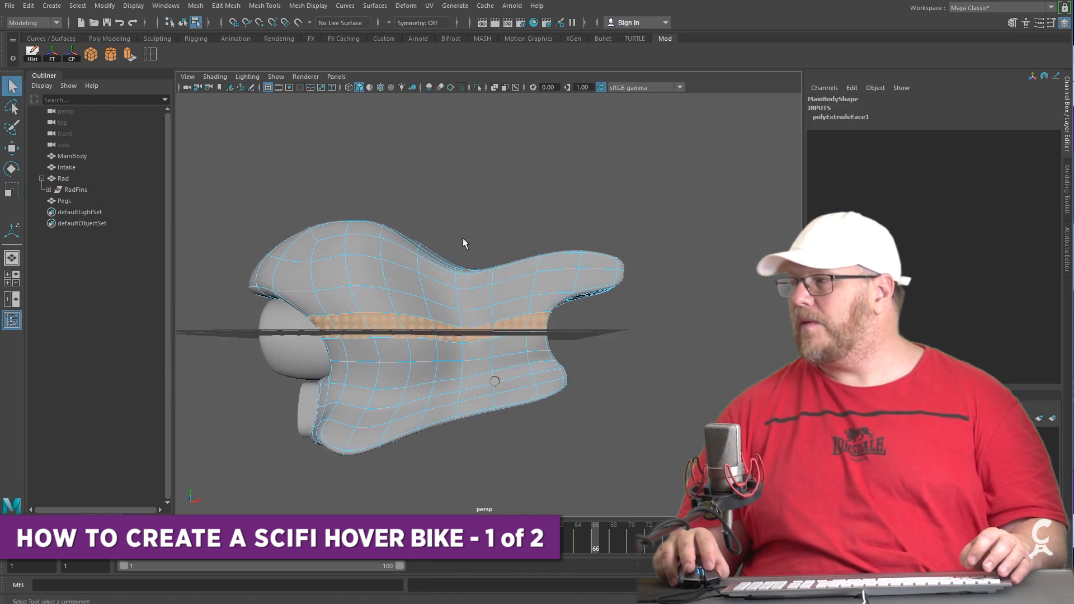
left_click_drag(463, 239, 478, 229, "alt")
left_click_drag(468, 161, 243, 372, "ctrl")
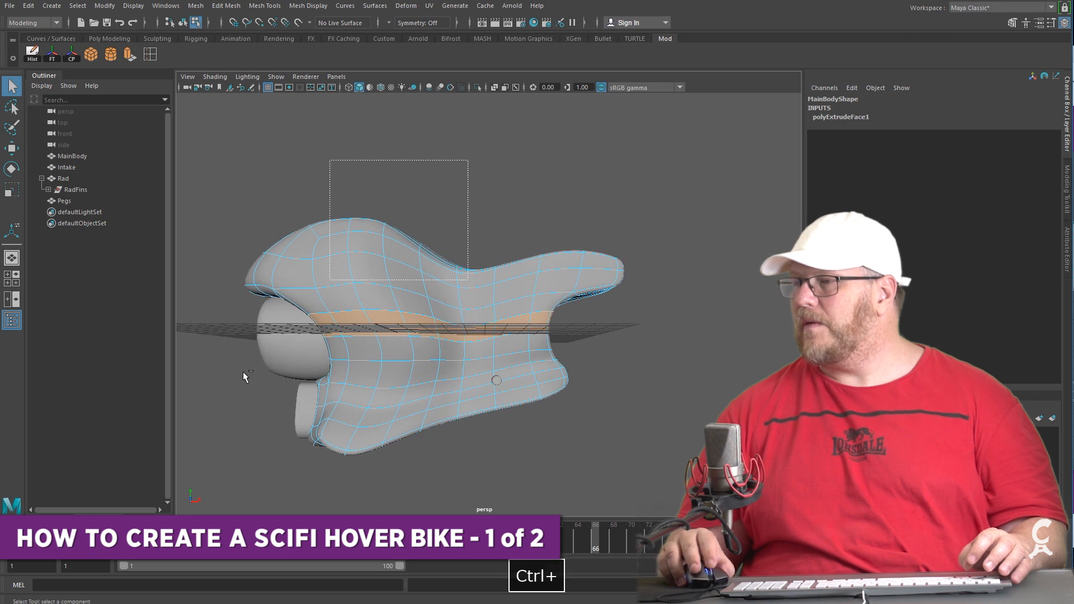
left_click_drag(168, 523, 166, 525, "ctrl")
left_click_drag(450, 324, 368, 330, "alt")
key("r")
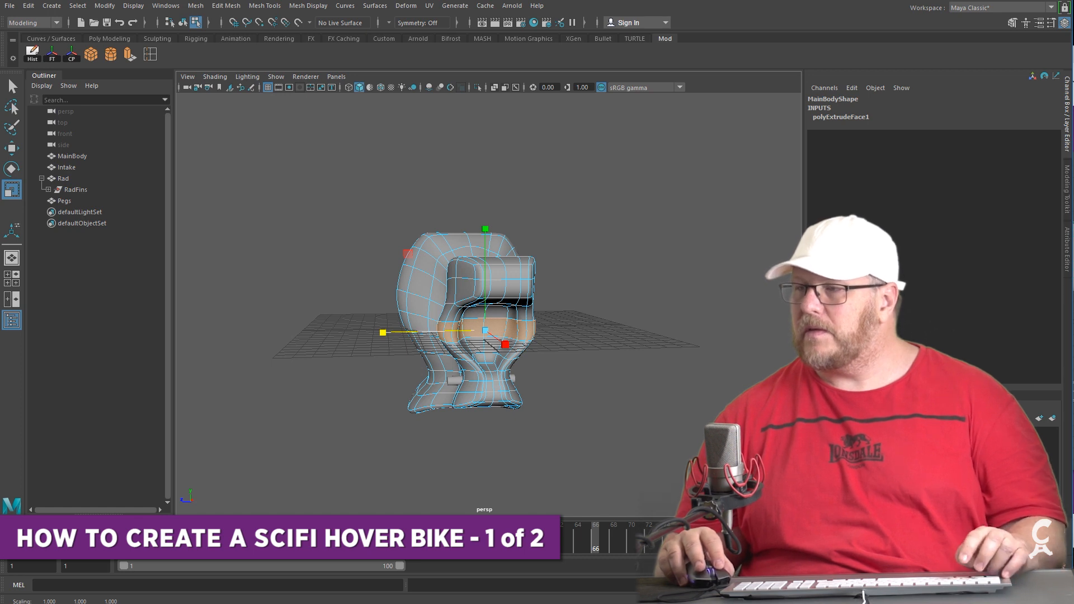
left_click(575, 369)
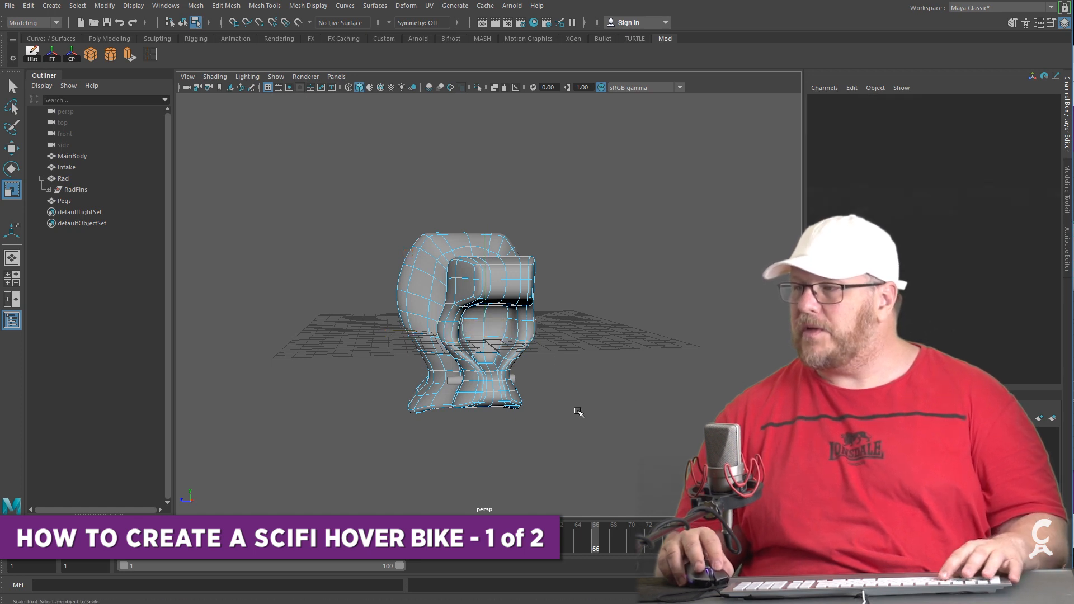
Turn off the smooth preview and select the faces flanking the recess on both sides of the rear
scroll(565, 414, "up", 5)
left_click_drag(551, 417, 492, 402, "alt")
scroll(492, 391, "up", 5)
key("1")
left_click_drag(570, 387, 538, 387, "alt")
right_click_drag(420, 326, 395, 342)
left_click(392, 344)
left_click(591, 348, "shift")
left_click_drag(592, 350, 672, 356, "alt")
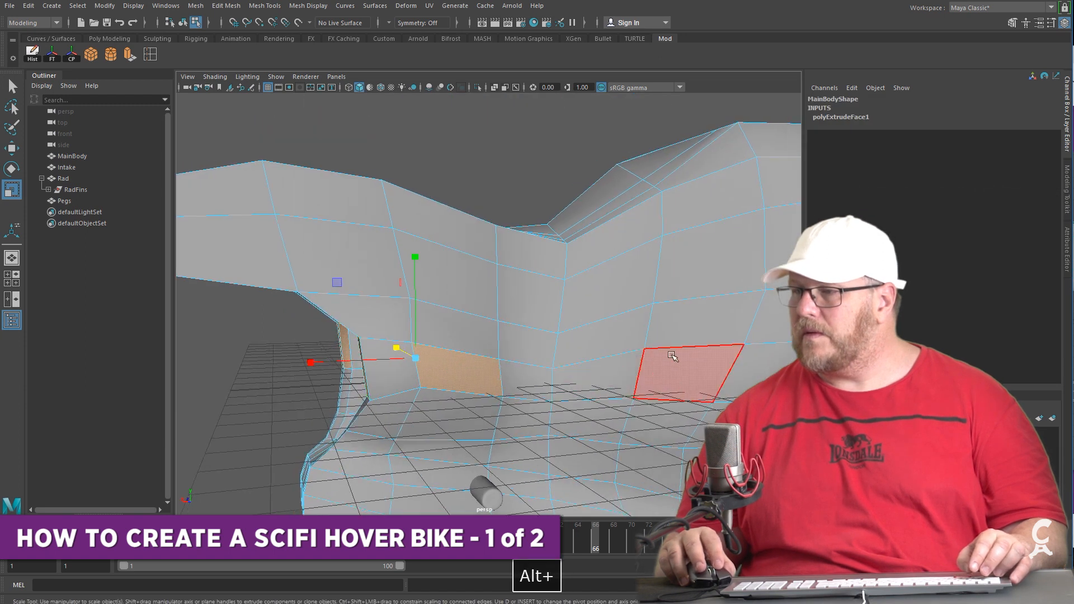
left_click_drag(392, 398, 776, 372, "alt")
left_click_drag(586, 346, 623, 386, "alt")
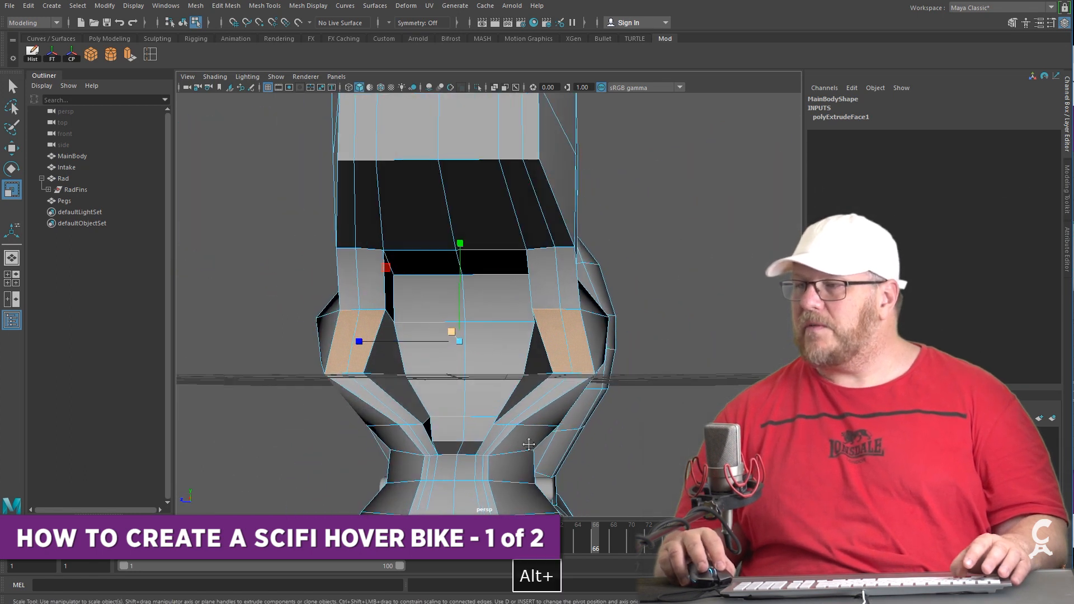
Select the central waist faces directly below the recess and move them slightly upward
middle_click_drag(529, 444, 552, 424, "alt")
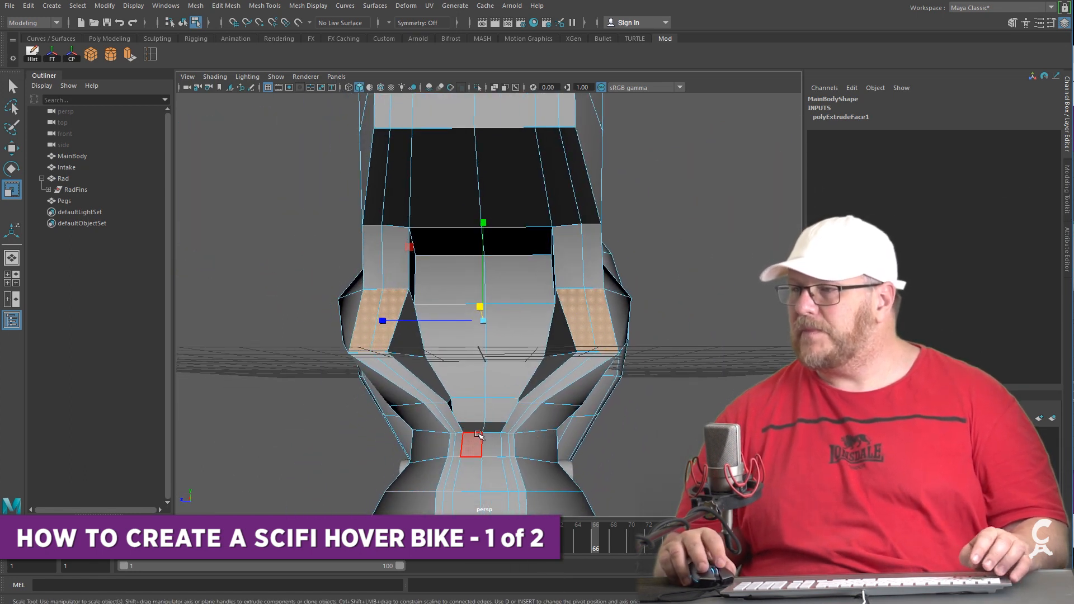
left_click_drag(491, 443, 538, 425, "alt")
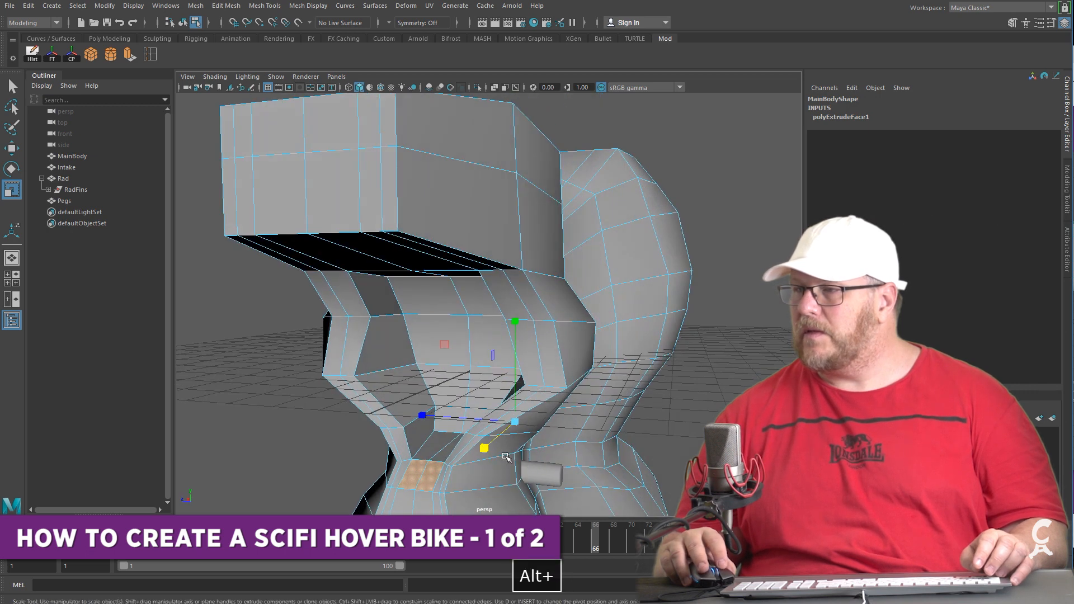
key("w")
left_click(414, 423)
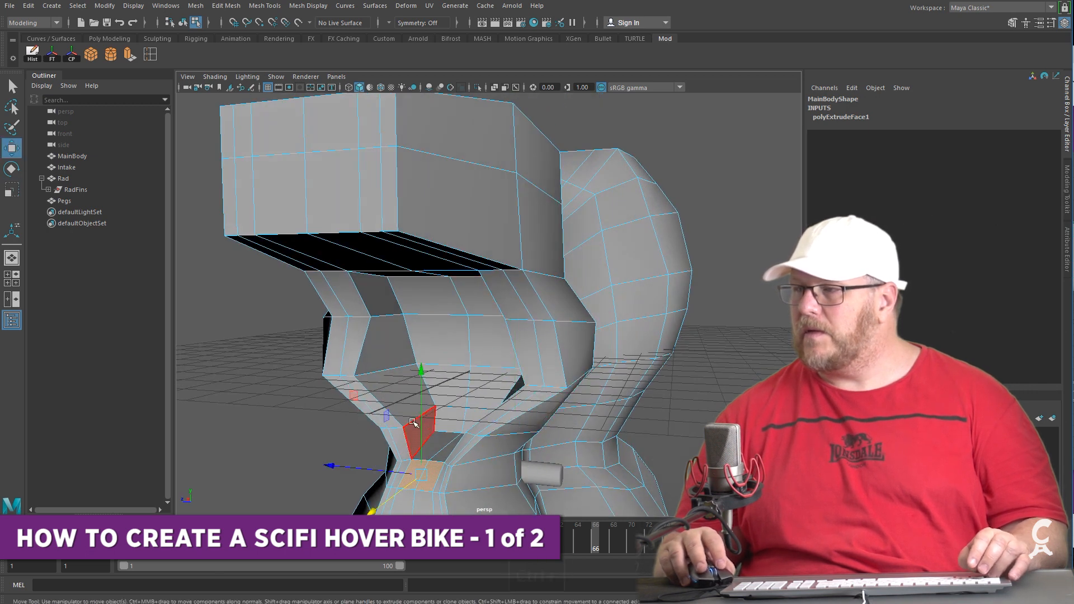
left_click_drag(426, 417, 425, 406)
Preview the body smoothed, examine it from the rear and underneath, and return to the unsmoothed display
left_click_drag(439, 414, 713, 428, "alt")
key("3")
left_click(703, 379)
scroll(663, 411, "down", 5)
left_click_drag(640, 431, 607, 468, "alt")
key("1")
With soft selection at a falloff radius of about 4.58, scale the underside's outer rear corner vertices inward along Z
scroll(453, 339, "up", 2)
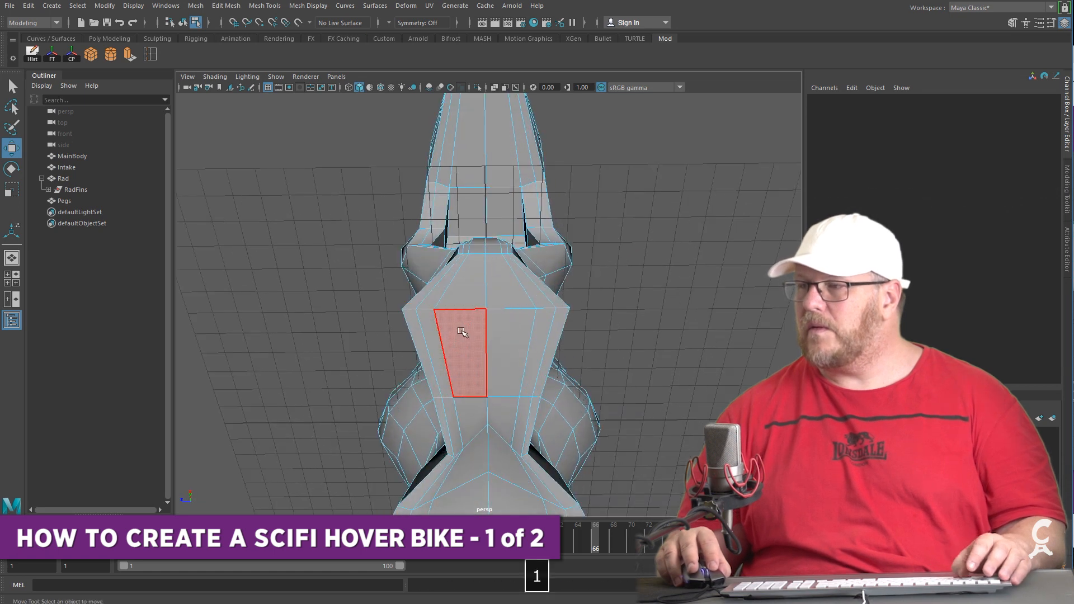
right_click_drag(438, 308, 392, 312)
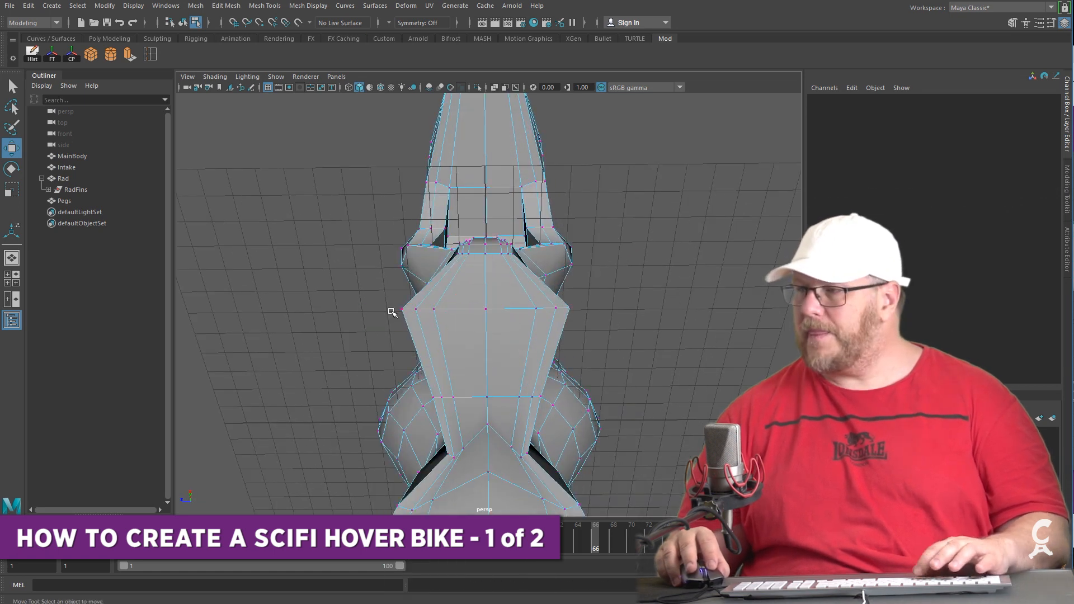
left_click(403, 309)
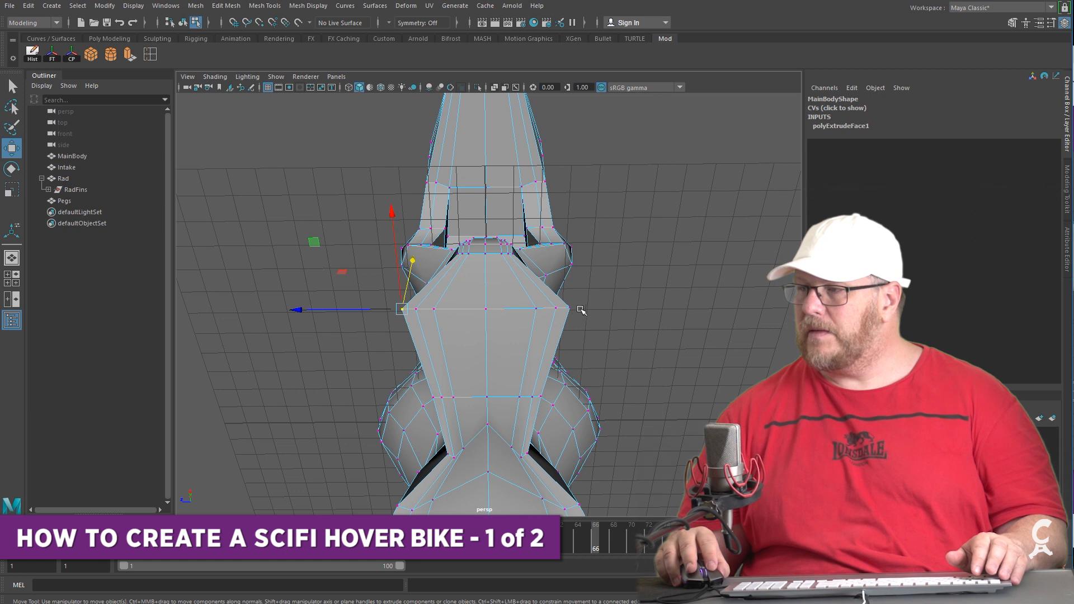
key("b")
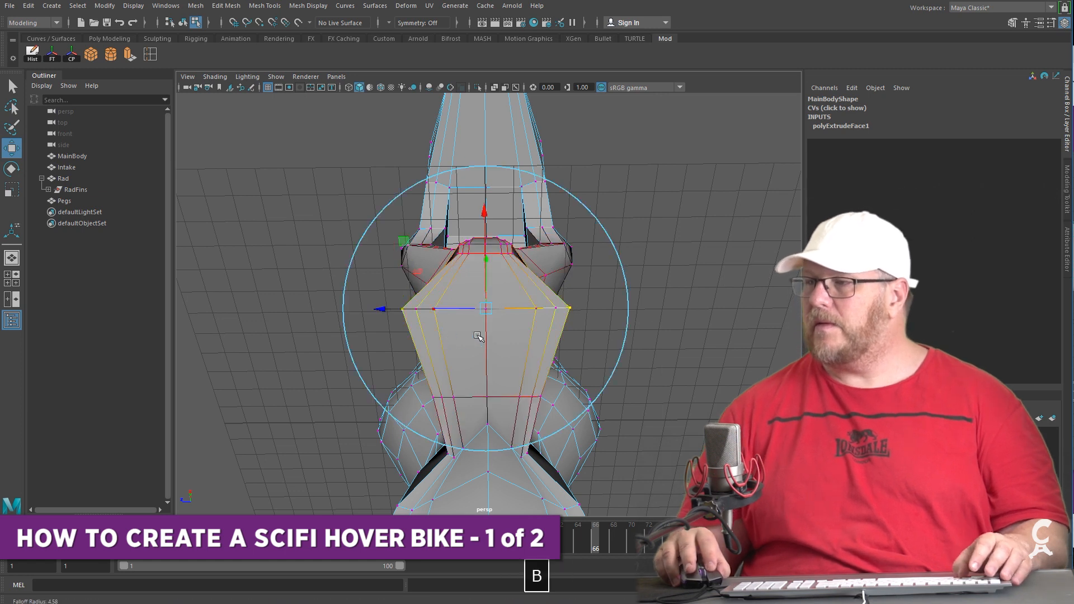
key("r")
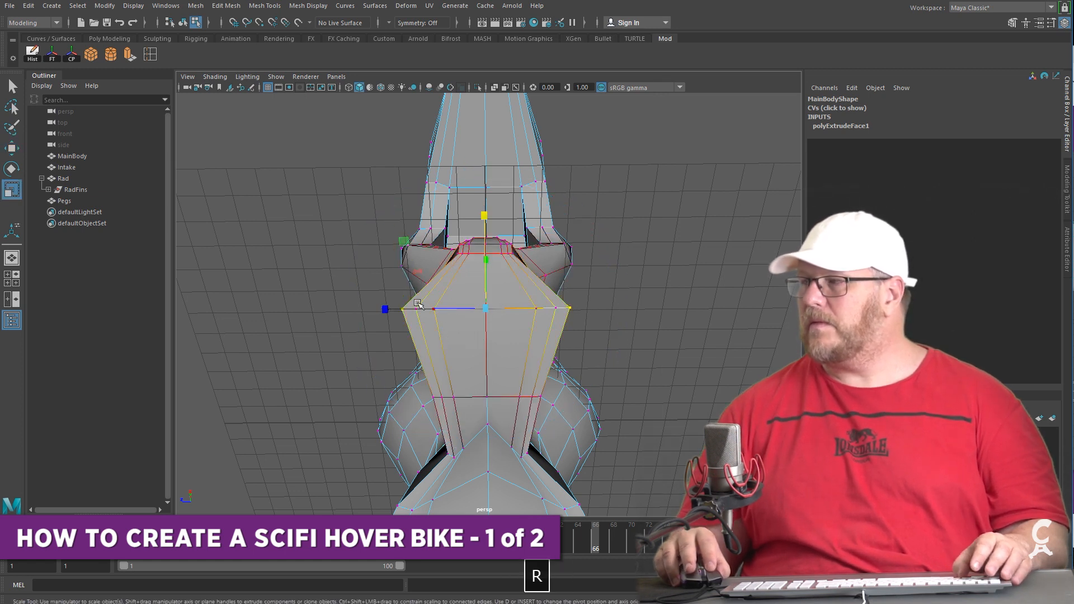
left_click_drag(384, 309, 425, 307)
Increase the soft selection falloff radius to about 7.37 and raise the bottom rear corner of the body
left_click_drag(379, 347, 643, 417, "alt")
key("b")
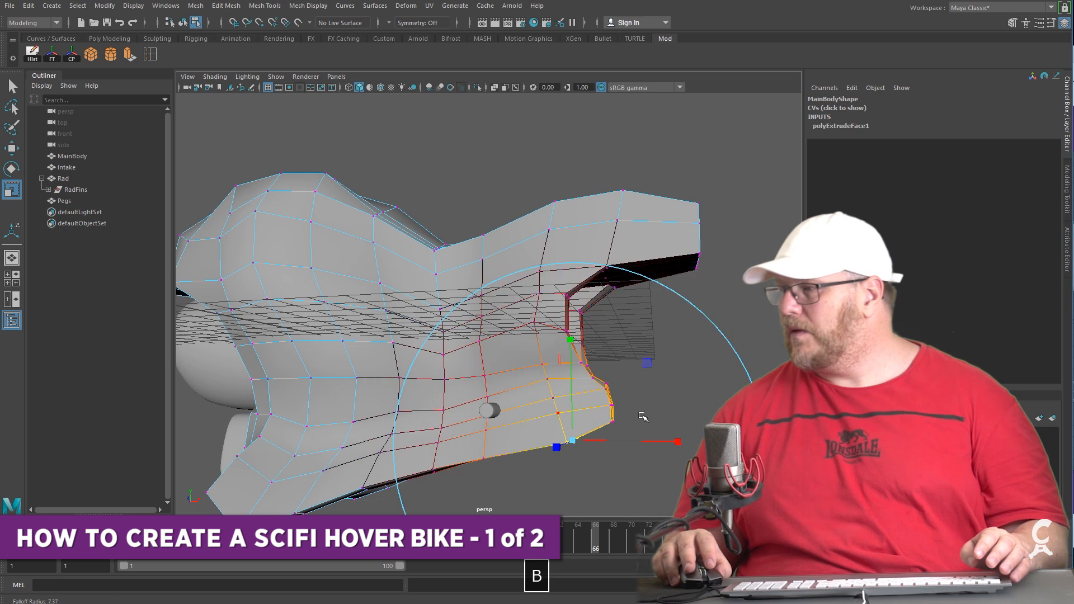
key("w")
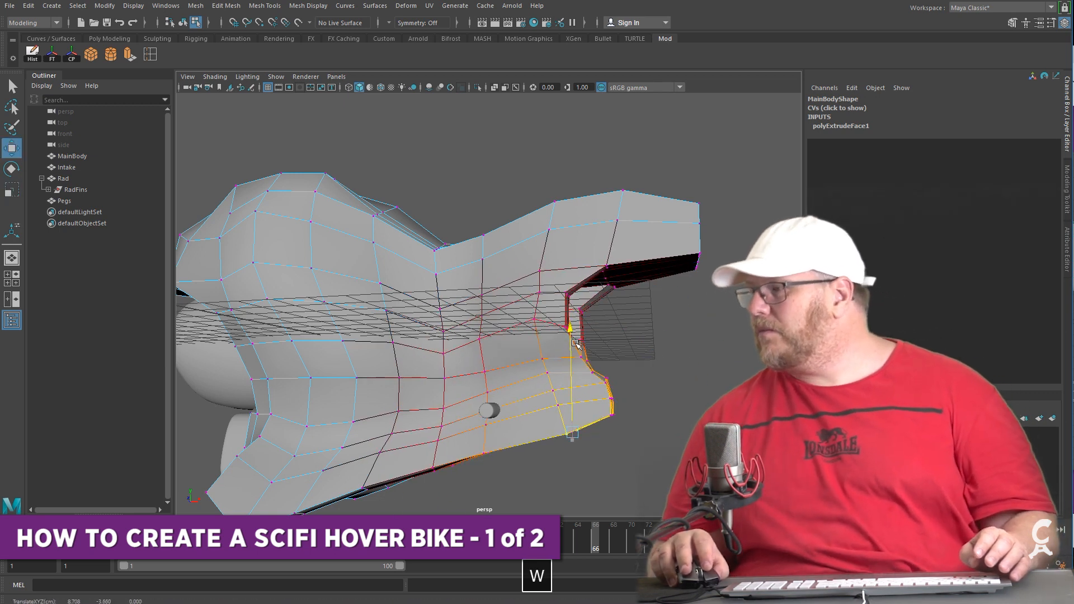
left_click(655, 334)
scroll(655, 334, "down", 5)
left_click_drag(586, 414, 607, 425, "alt")
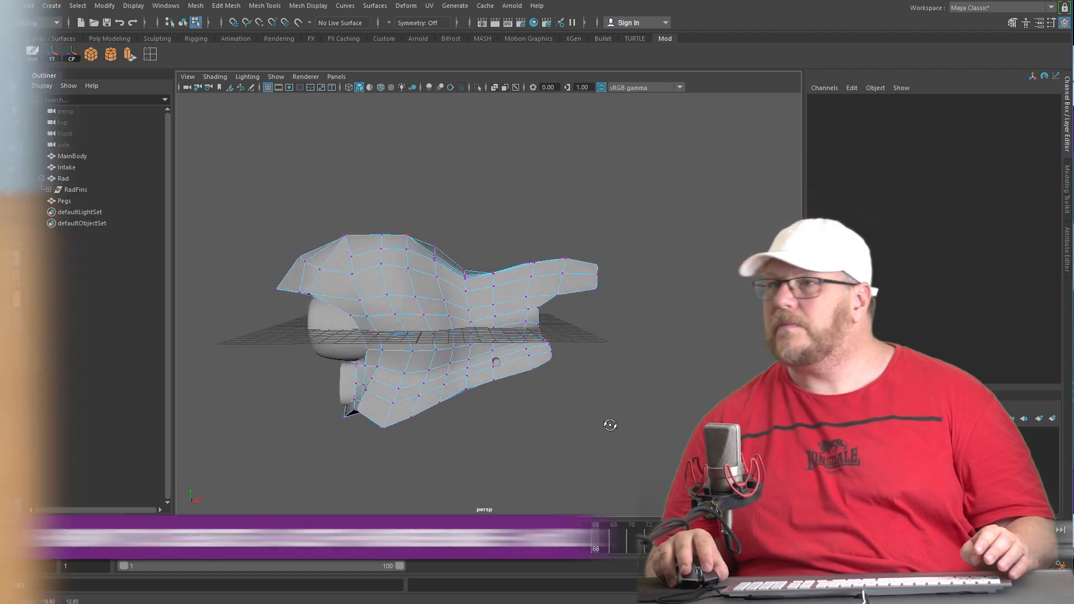